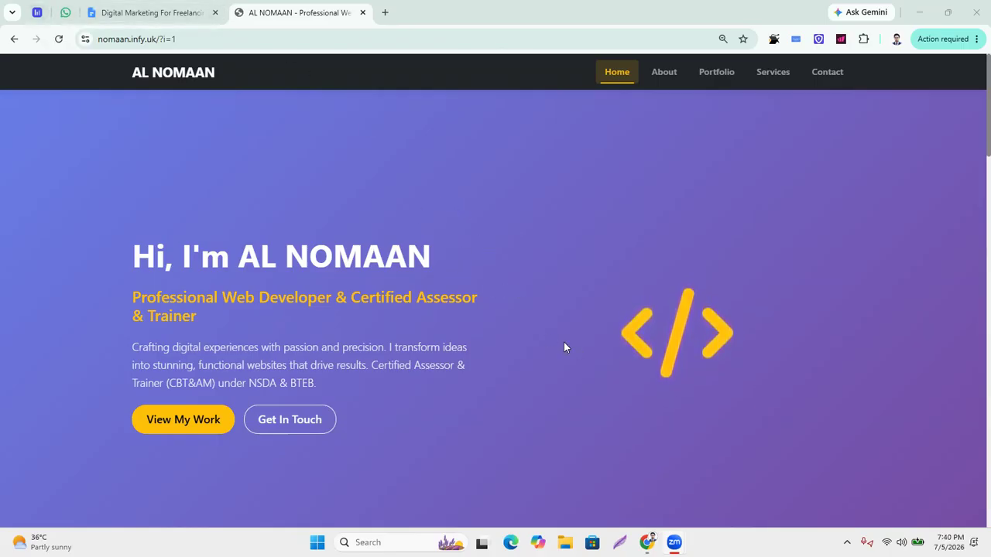
Show the Digital Mastery Program Batch-15 class list in the NextGen IT Teacher Panel.
scroll(475, 374, "down", 1)
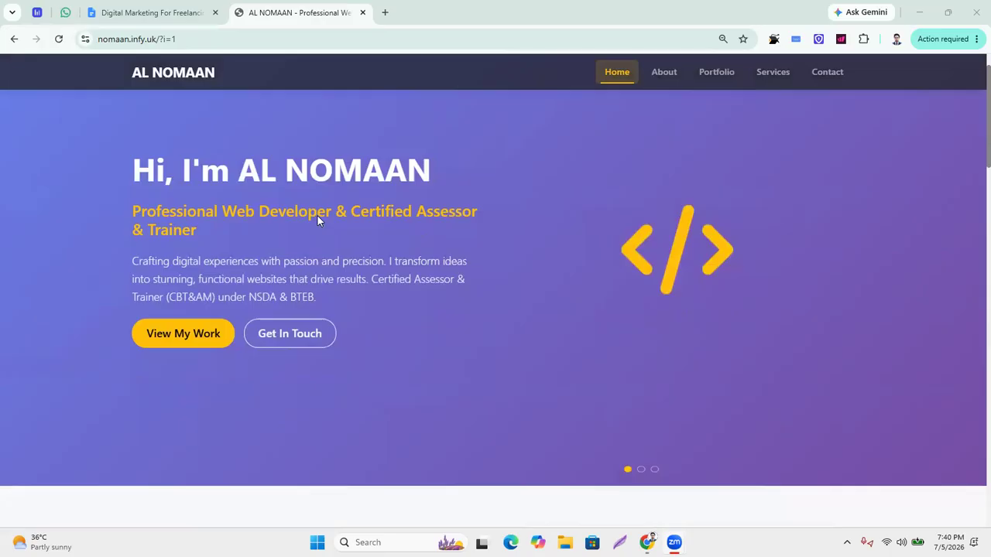
left_click(36, 12)
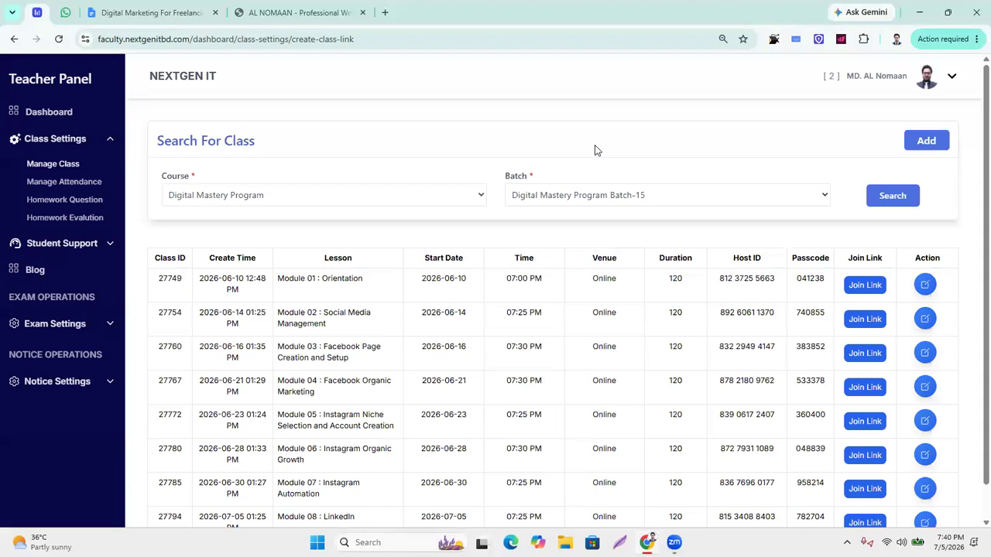
key("super+z")
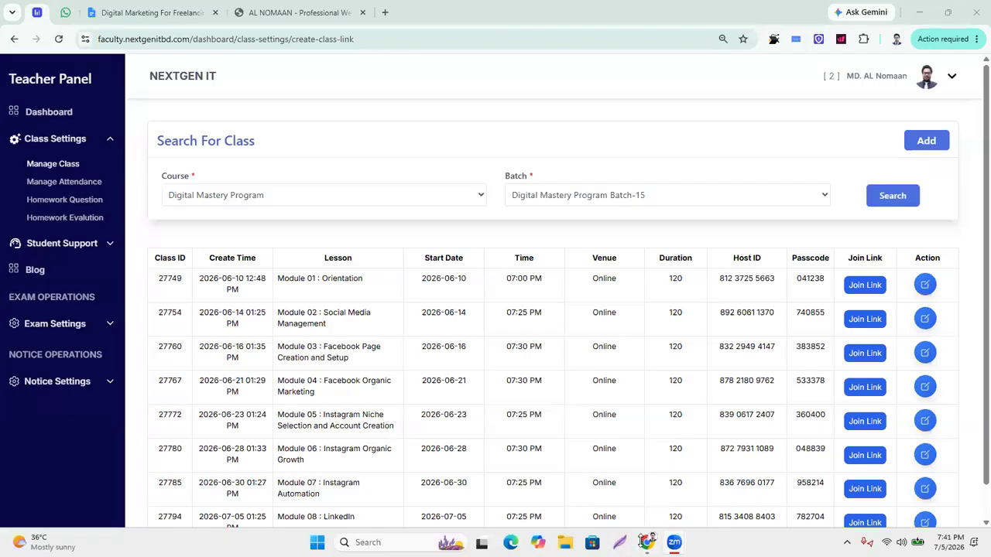
Check the Zoom meeting window, then open a new blank Chrome tab.
mouse_move(674, 542)
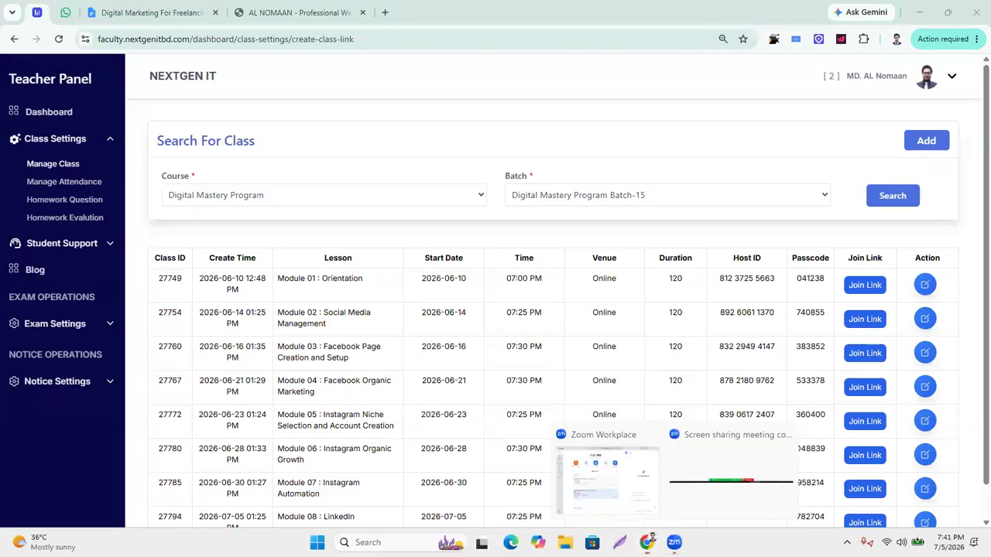
left_click(606, 445)
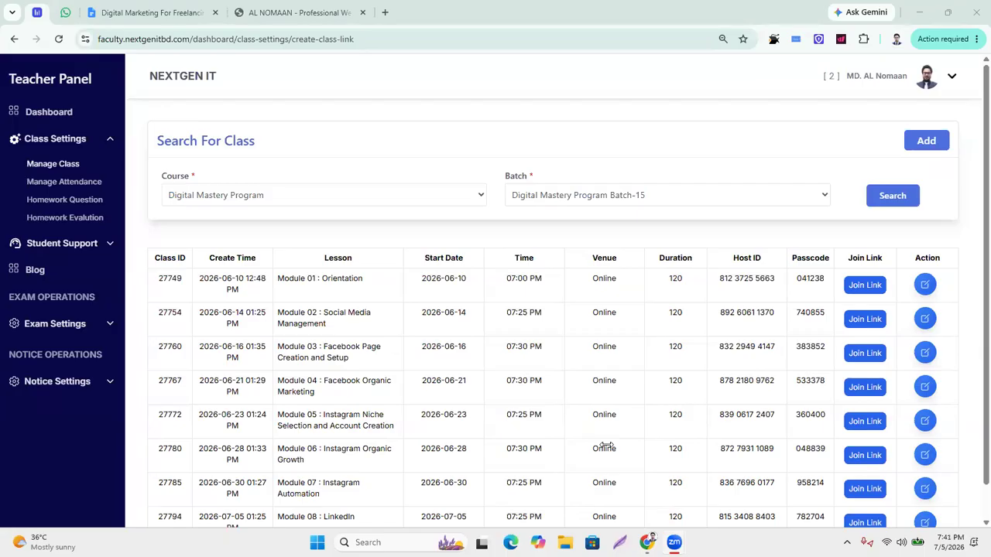
left_click(969, 214)
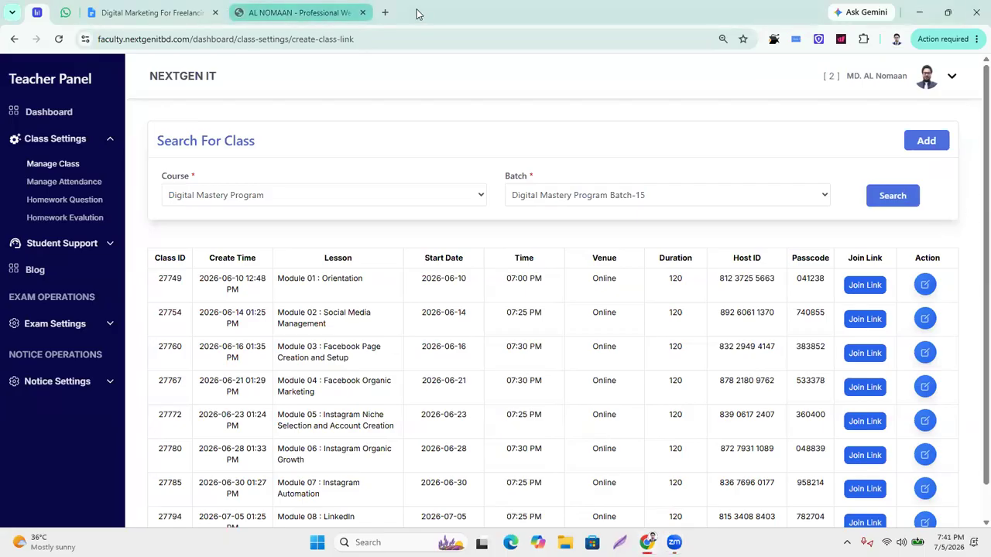
left_click(385, 13)
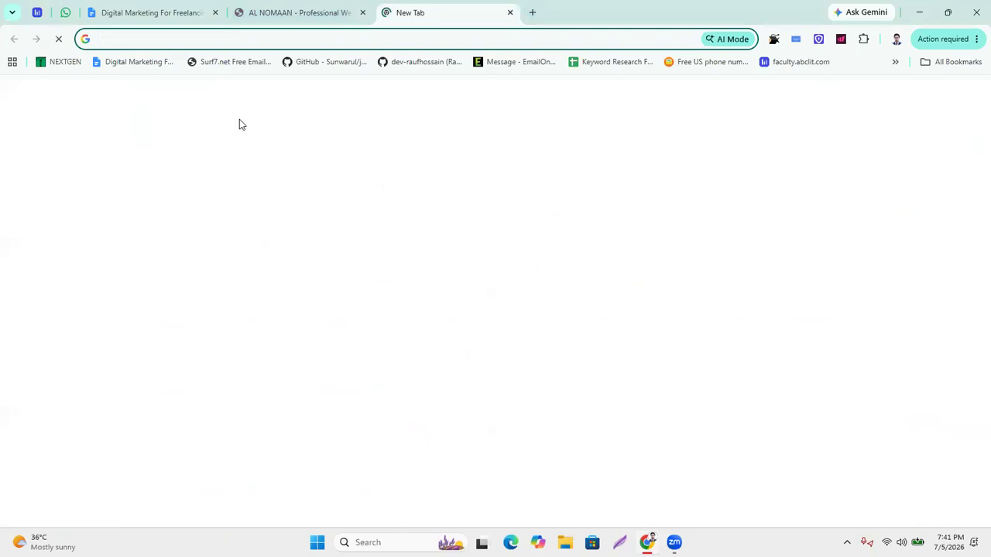
Paste the Zoom invite into the address bar and delete its meeting chat link.
key("ctrl+v")
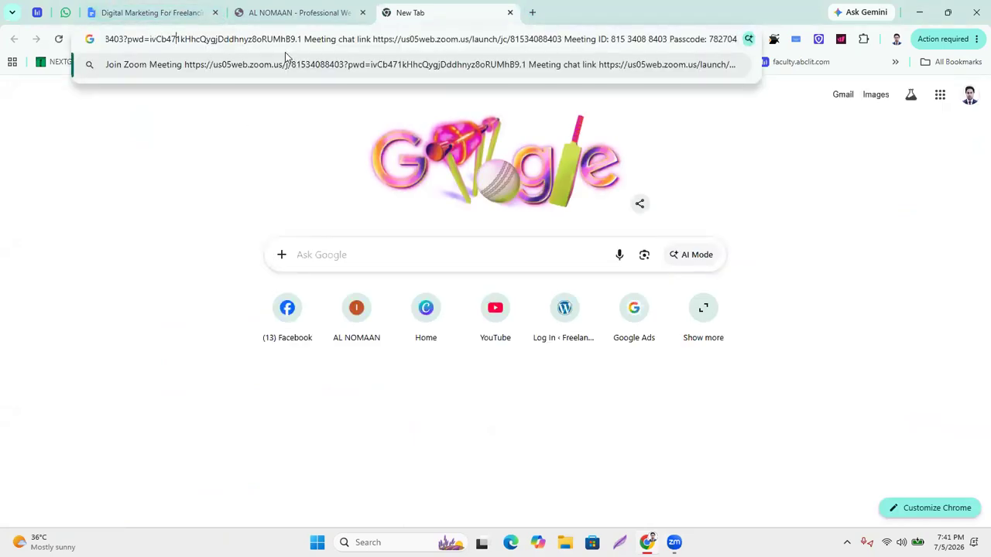
left_click_drag(304, 39, 598, 43)
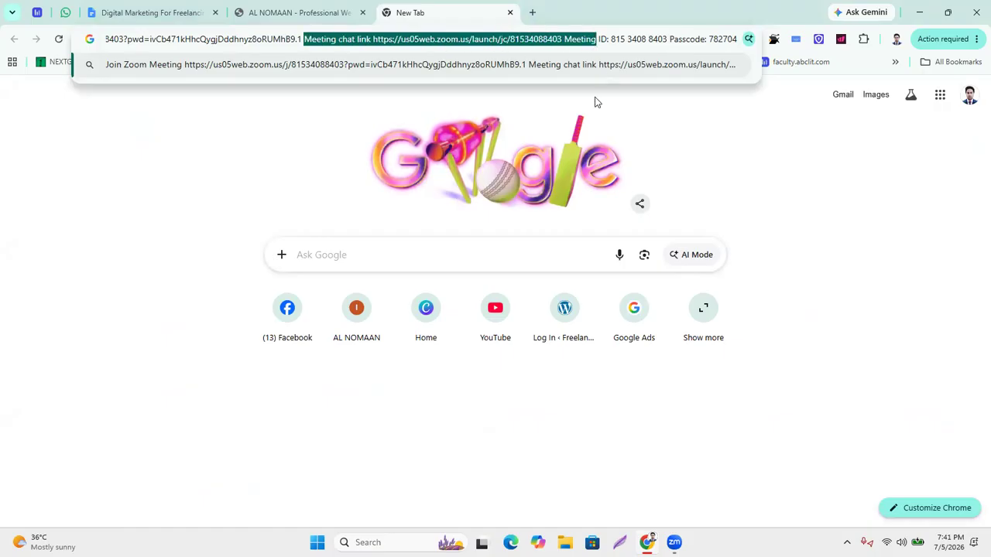
key("BackSpace")
left_click(628, 39)
key("BackSpace")
key("BackSpace")
Shorten the passcode label to 'Pass', reword the heading to 'Join Class', copy it, and return to the Teacher Panel.
key("BackSpace")
key("BackSpace")
key("BackSpace")
left_click(181, 40)
key("BackSpace")
key("BackSpace")
key("BackSpace")
key("BackSpace")
key("BackSpace")
key("BackSpace")
key("BackSpace")
key("BackSpace")
key("BackSpace")
key("BackSpace")
key("BackSpace")
key("BackSpace")
key("BackSpace")
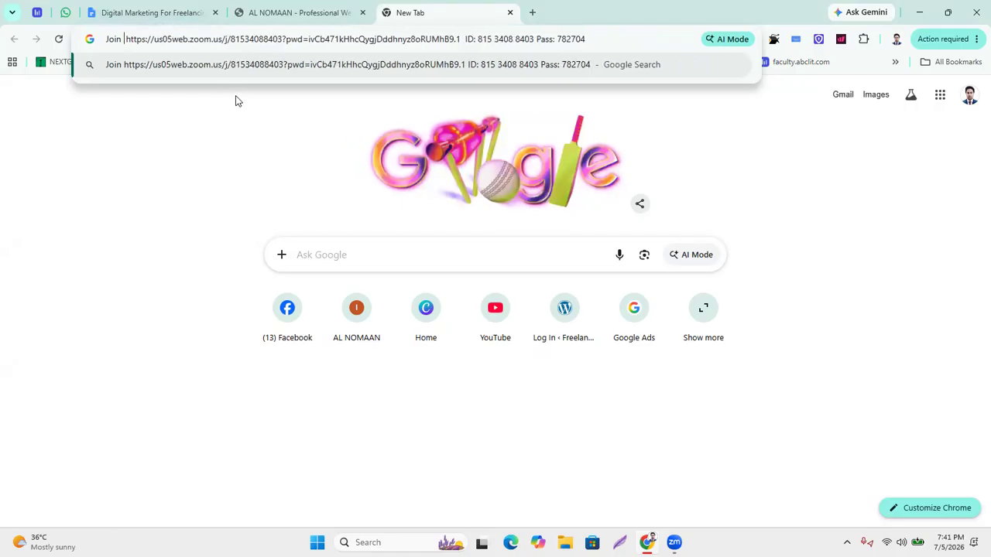
type("Class")
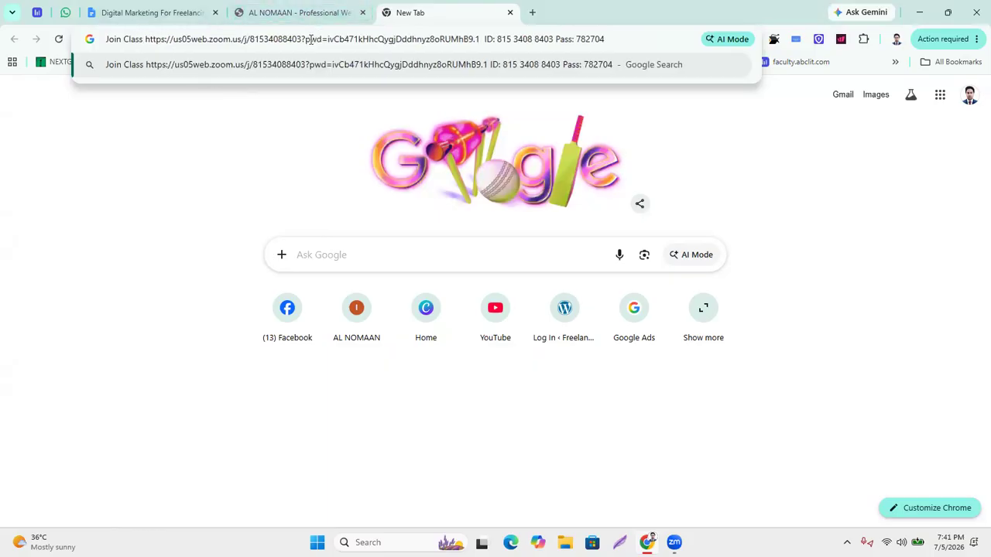
key("ctrl+a")
key("ctrl+c")
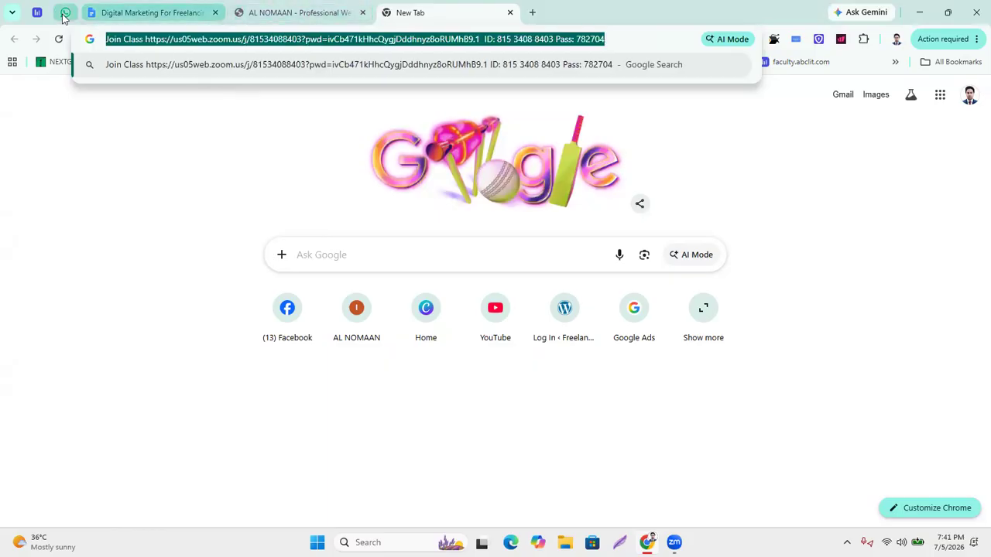
left_click(36, 13)
left_click(85, 381)
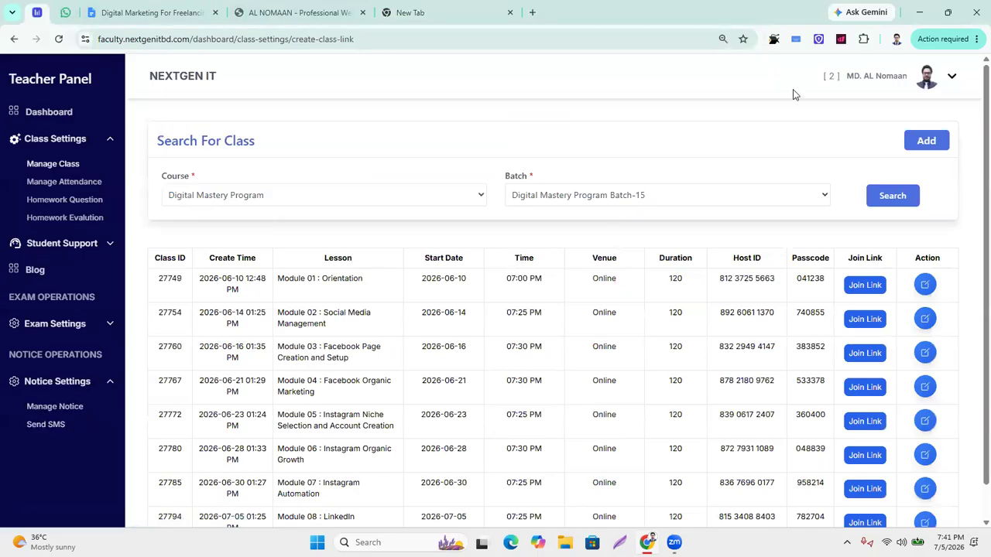
Start a new SMS addressed to the Digital Mastery Program course, Batch-15.
left_click(47, 425)
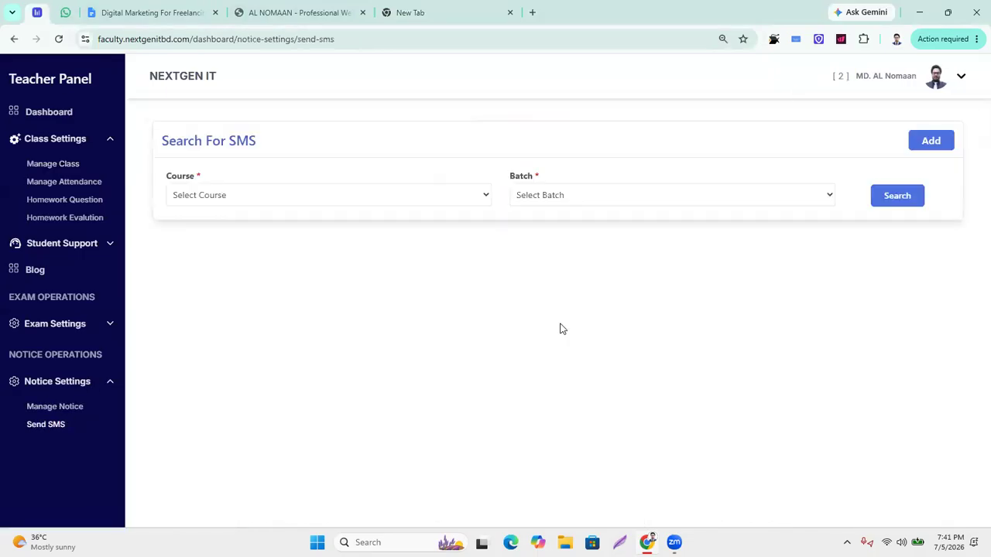
left_click(913, 133)
left_click(224, 196)
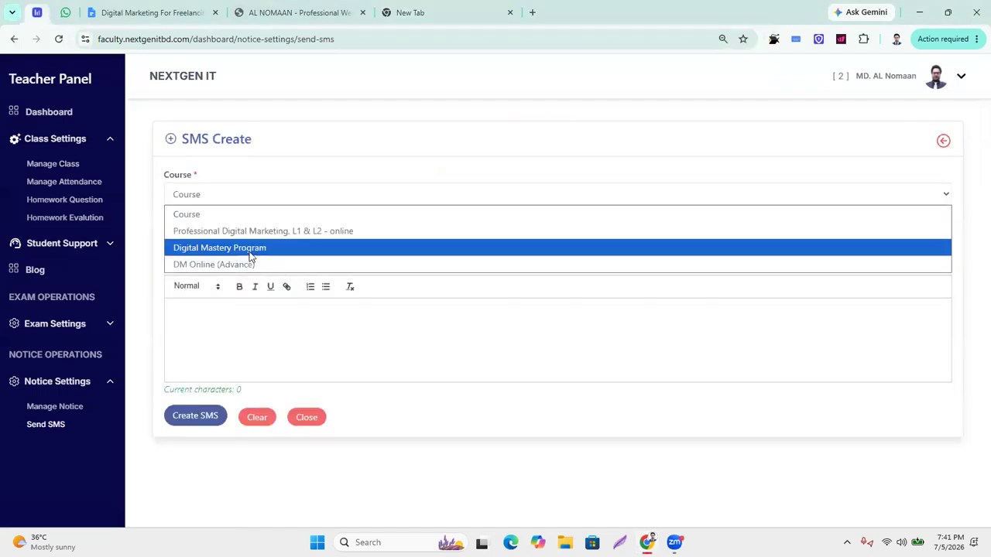
left_click(252, 246)
left_click(258, 236)
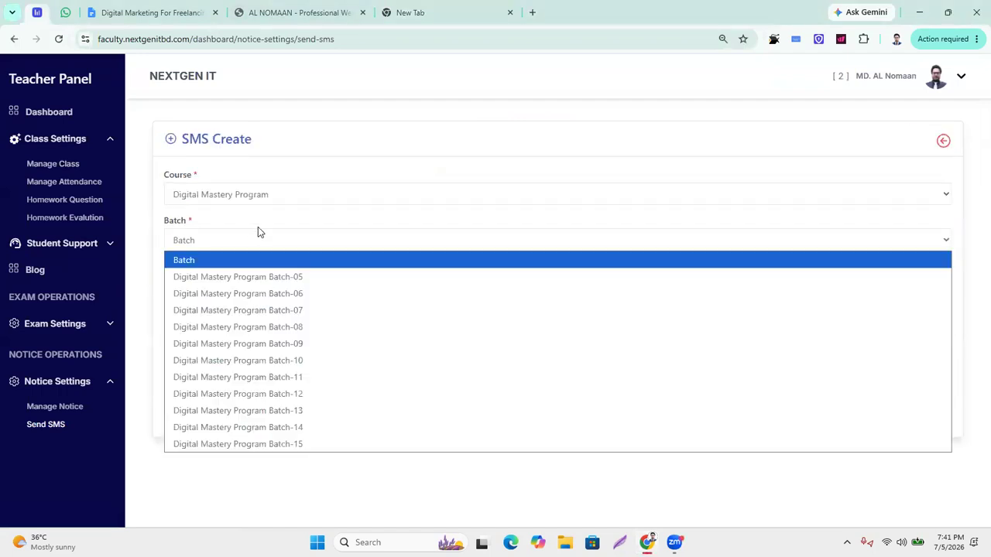
left_click(282, 443)
Paste the Join Class invite as the SMS description and send it, then open the Level-03 document.
left_click(221, 334)
key("ctrl+v")
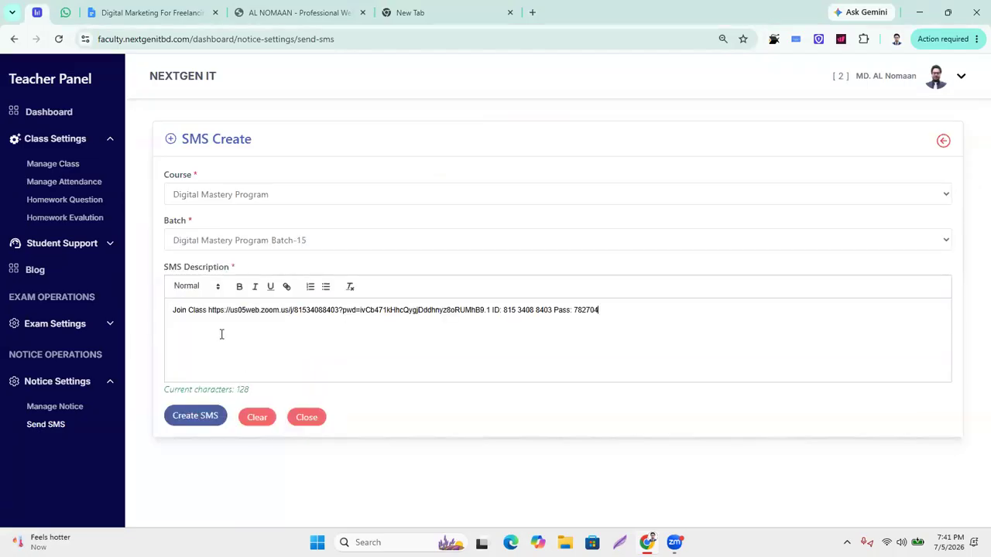
left_click(186, 420)
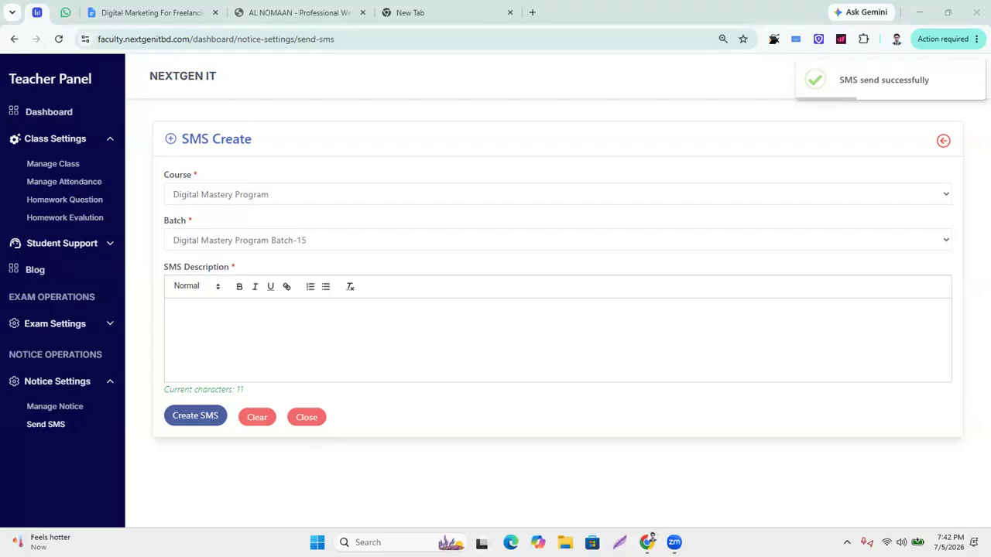
left_click(60, 115)
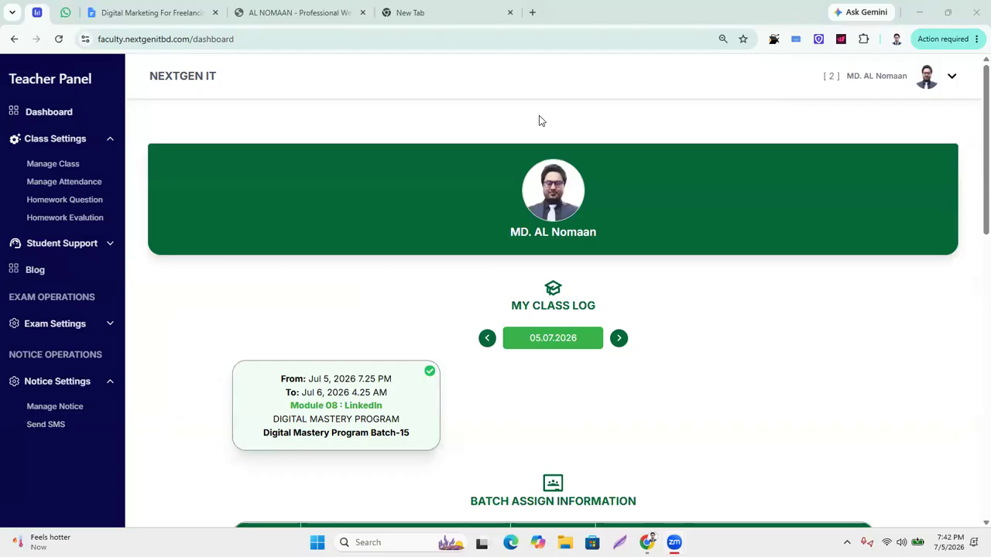
left_click(179, 7)
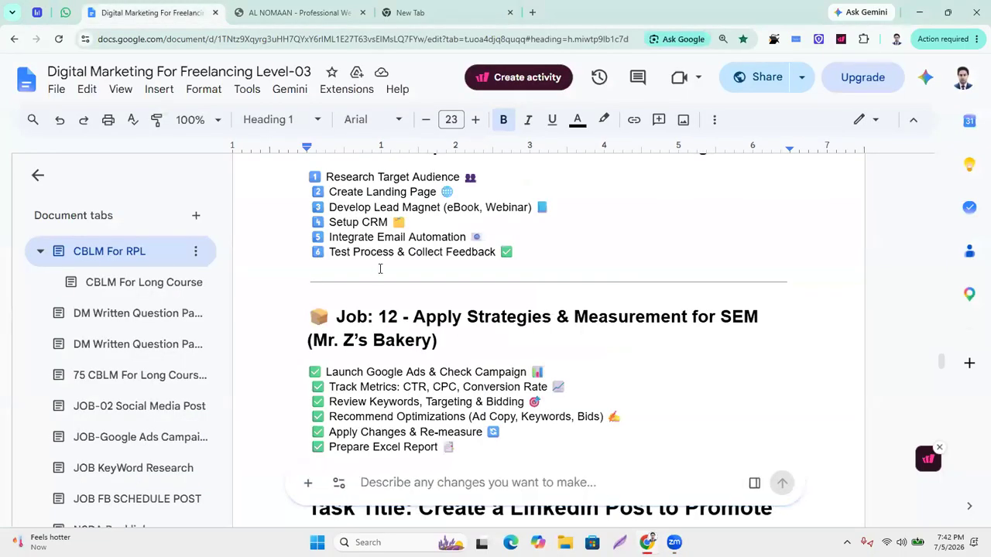
Scroll the Level-03 document to the Job: 06 LinkedIn Business Page checklist.
scroll(495, 389, "up", 10)
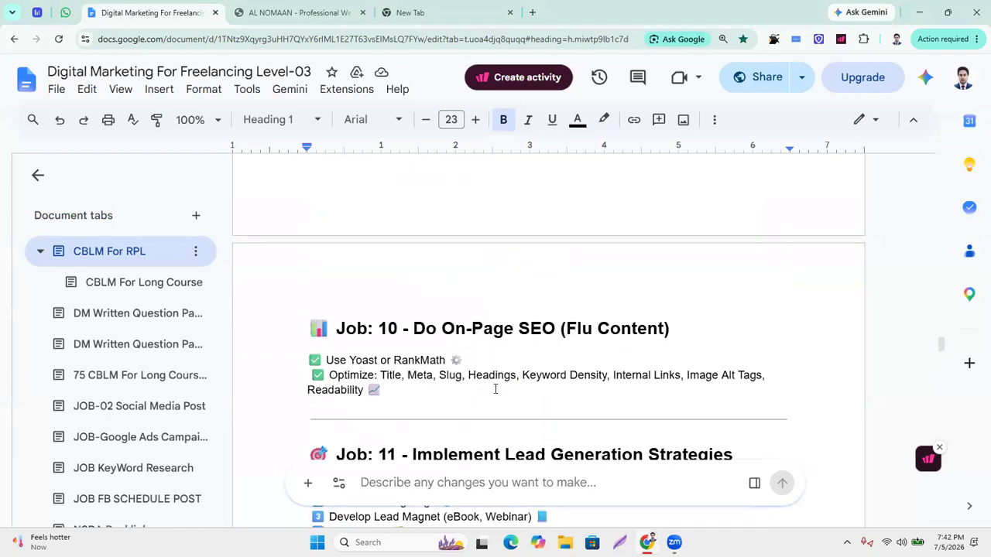
scroll(496, 388, "up", 10)
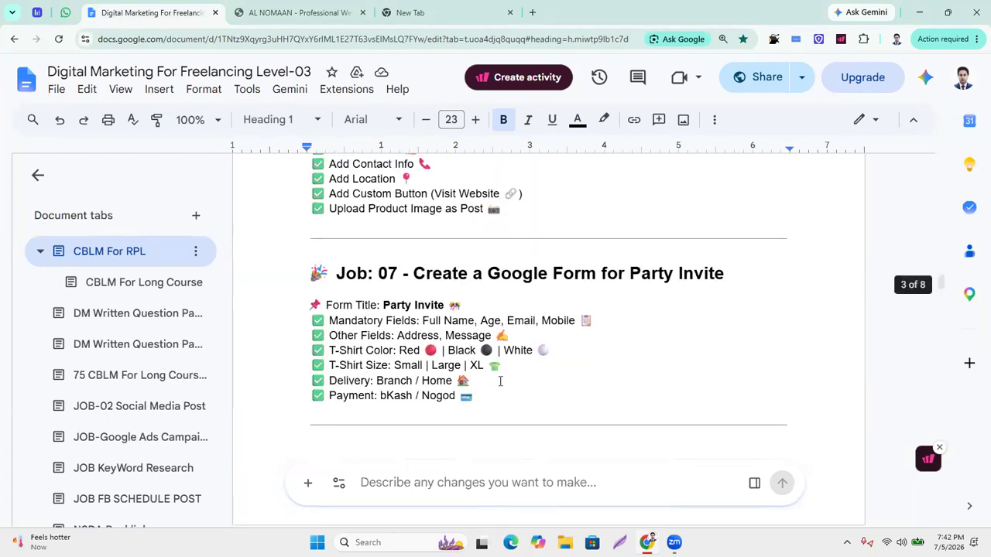
scroll(500, 378, "up", 2)
scroll(501, 379, "down", 2)
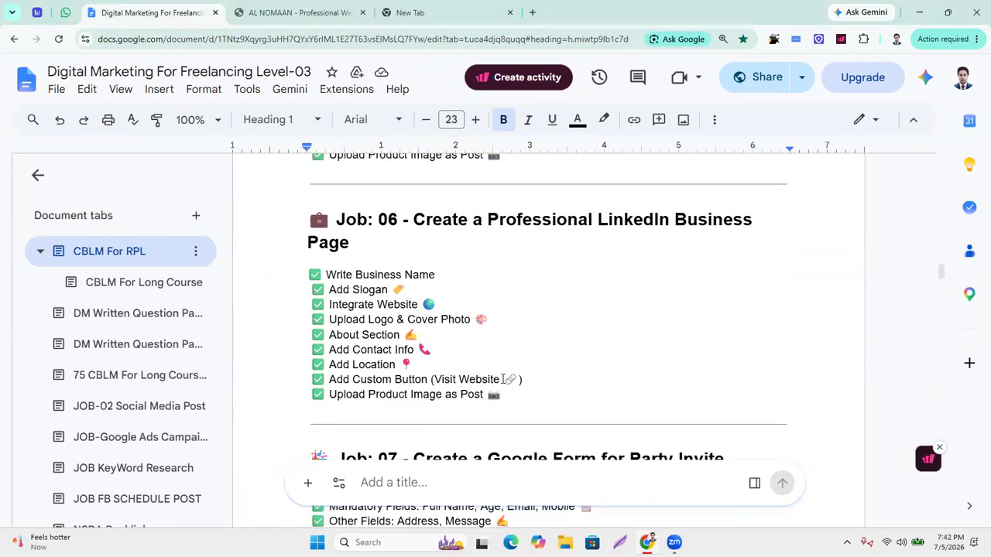
scroll(424, 373, "up", 1)
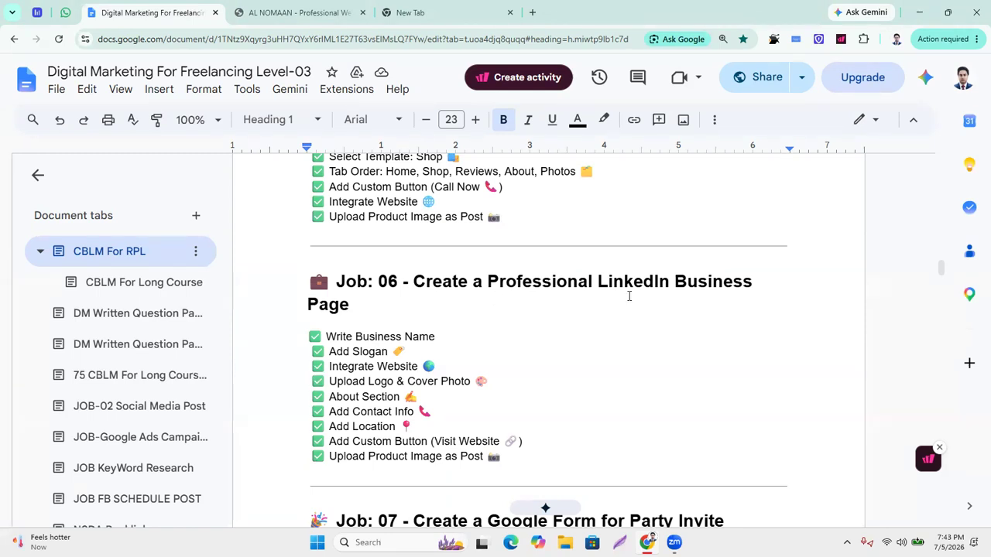
scroll(309, 348, "down", 1)
scroll(310, 347, "up", 1)
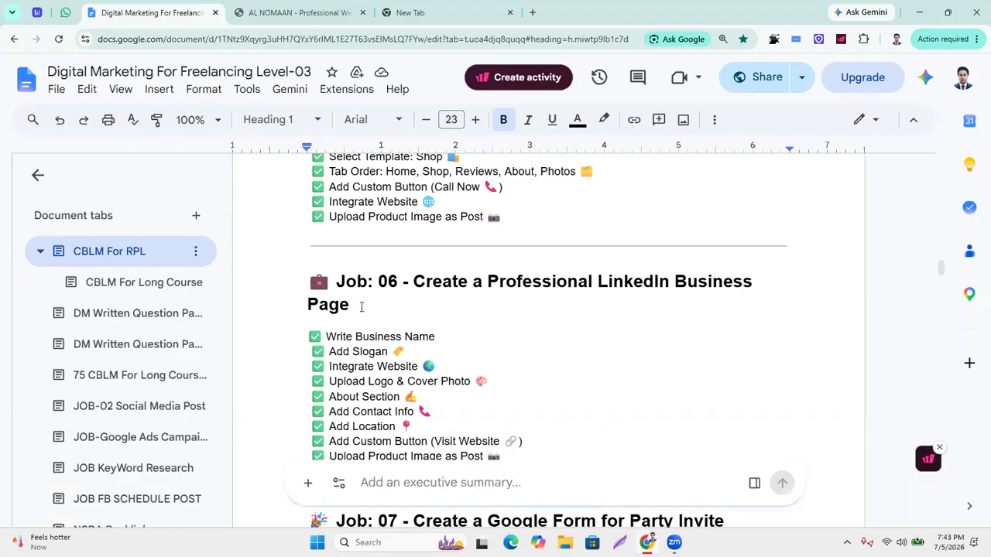
Highlight the Job: 06 heading and the Write Business Name, Add Slogan, Integrate Website and Upload Logo lines in turn.
left_click_drag(355, 306, 302, 271)
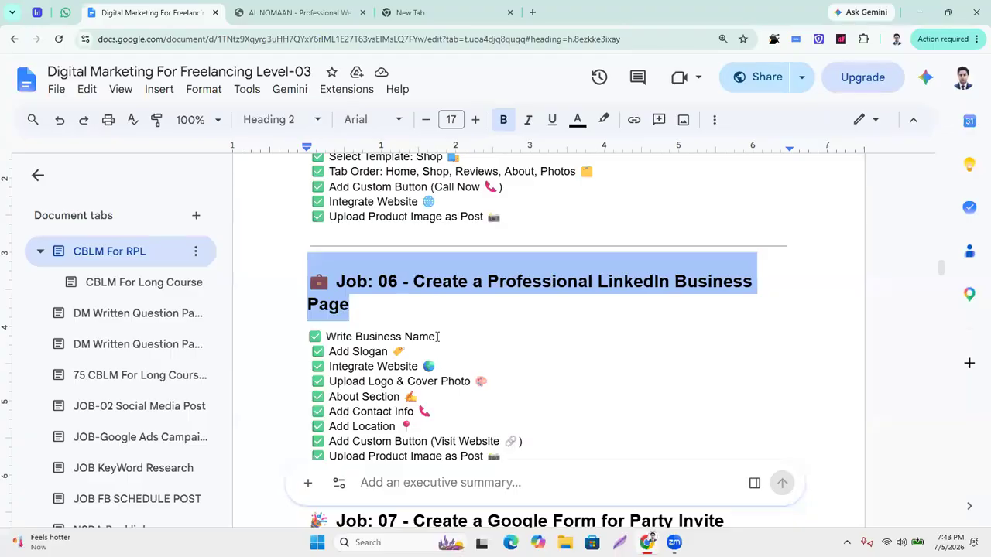
triple_click(403, 334)
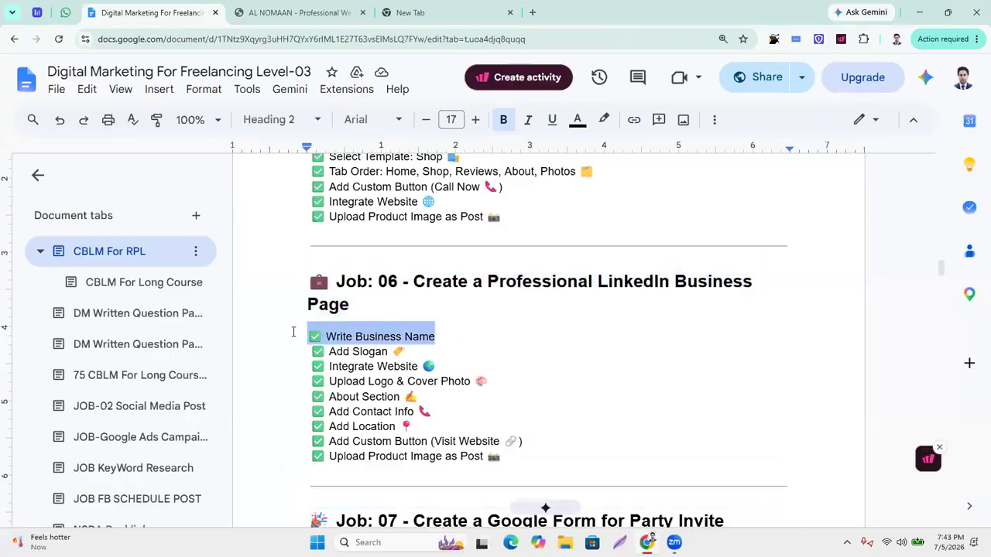
left_click(497, 349)
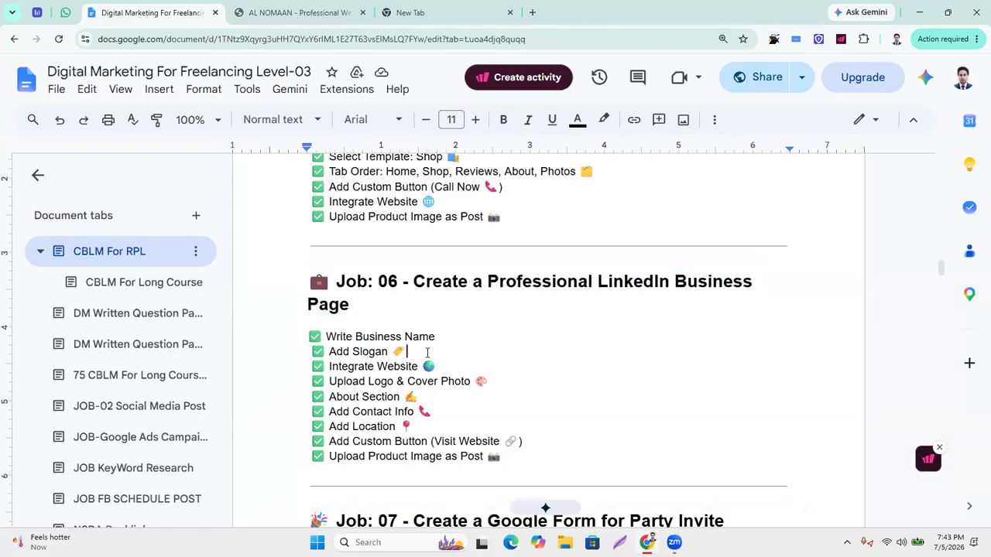
left_click_drag(425, 353, 297, 346)
double_click(524, 360)
left_click_drag(439, 367, 303, 364)
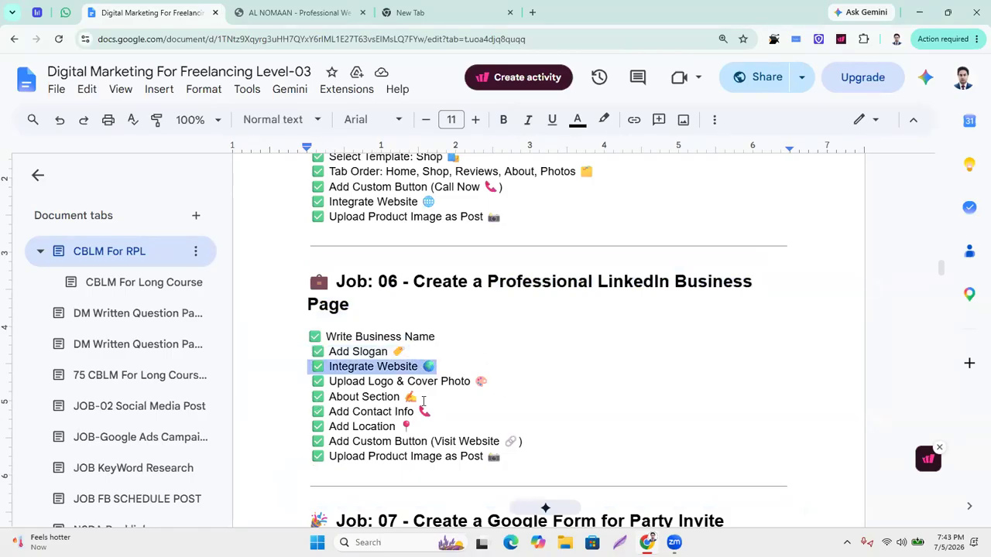
left_click_drag(504, 383, 222, 385)
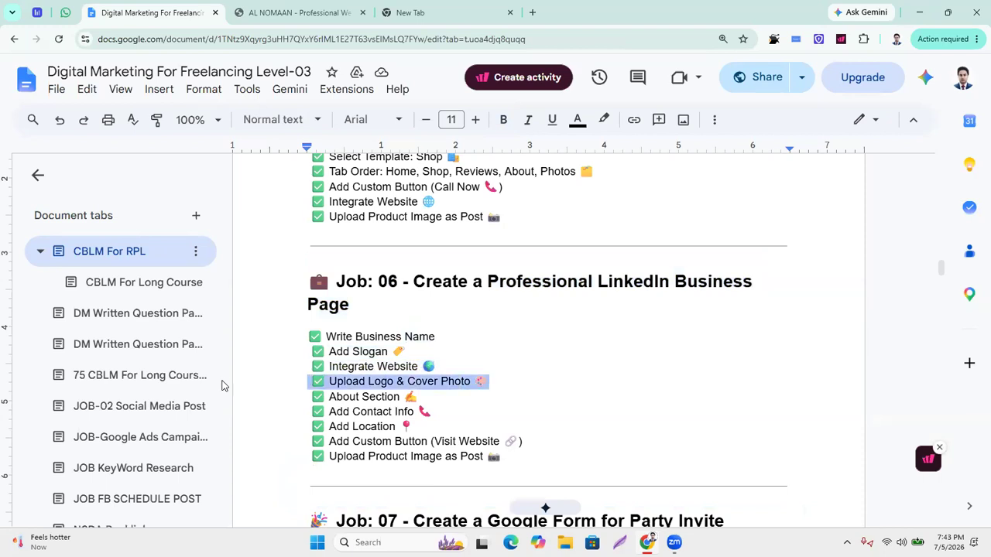
Highlight the About Section, Add Contact Info and Add Location lines, then select the whole Job: 06 section.
left_click(541, 383)
left_click_drag(433, 399, 256, 400)
left_click(452, 411)
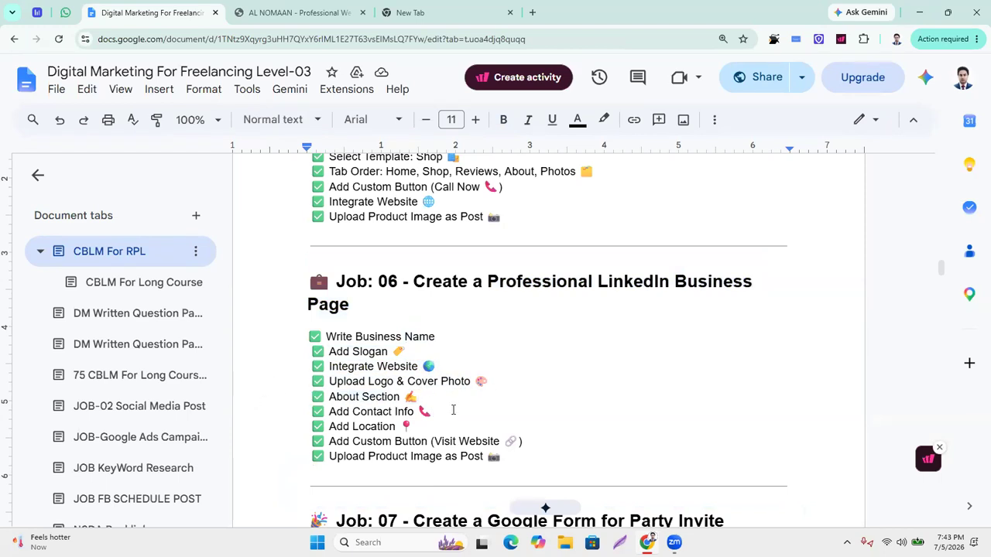
left_click_drag(452, 412, 299, 411)
left_click_drag(420, 431, 288, 429)
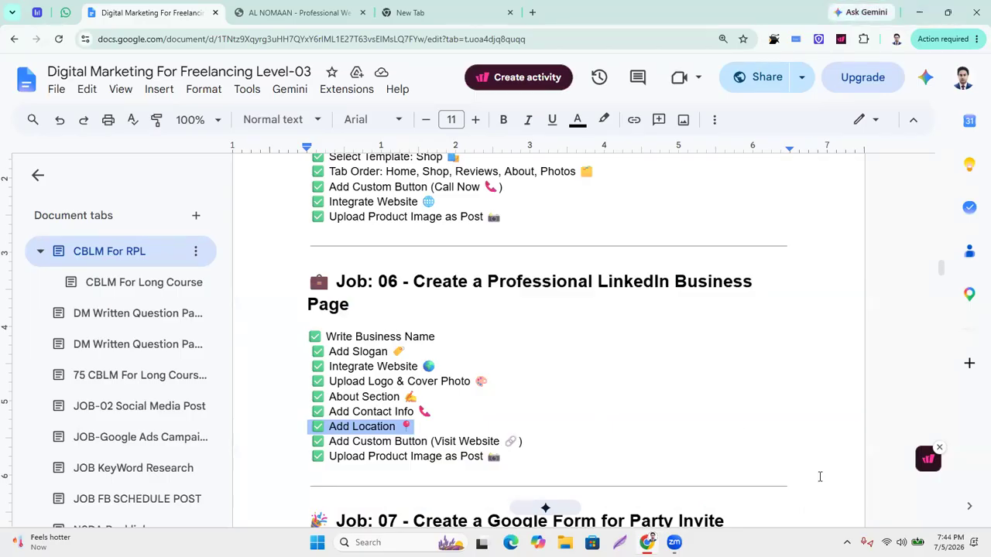
left_click(526, 470)
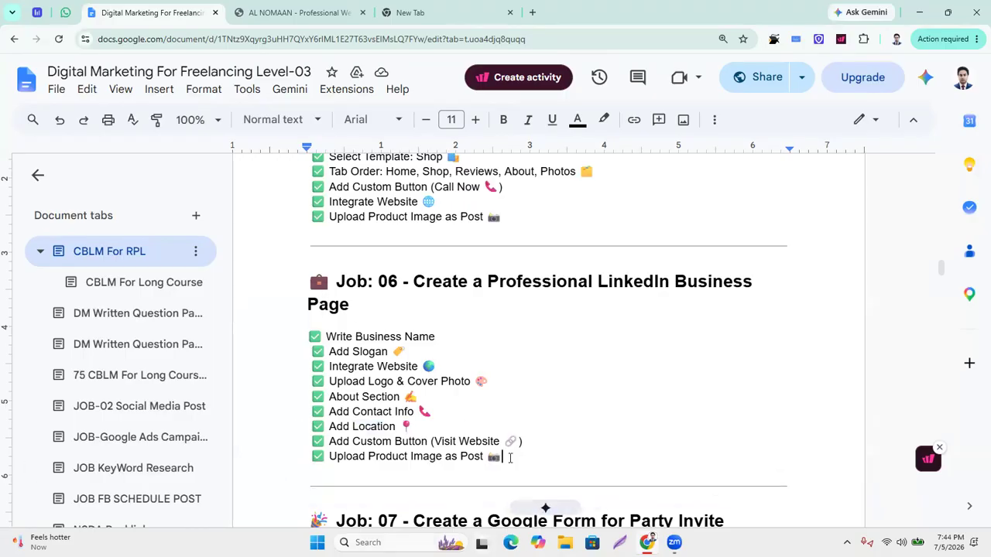
left_click(277, 283, "shift")
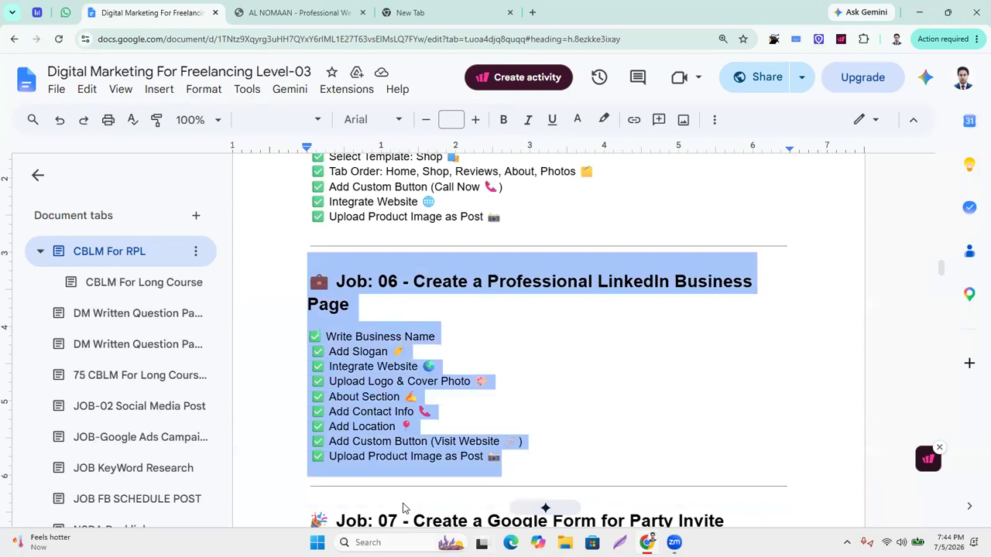
Leave the Google Docs outline and bring Chrome's tab with the Join Class invite to the front.
left_click(2, 275)
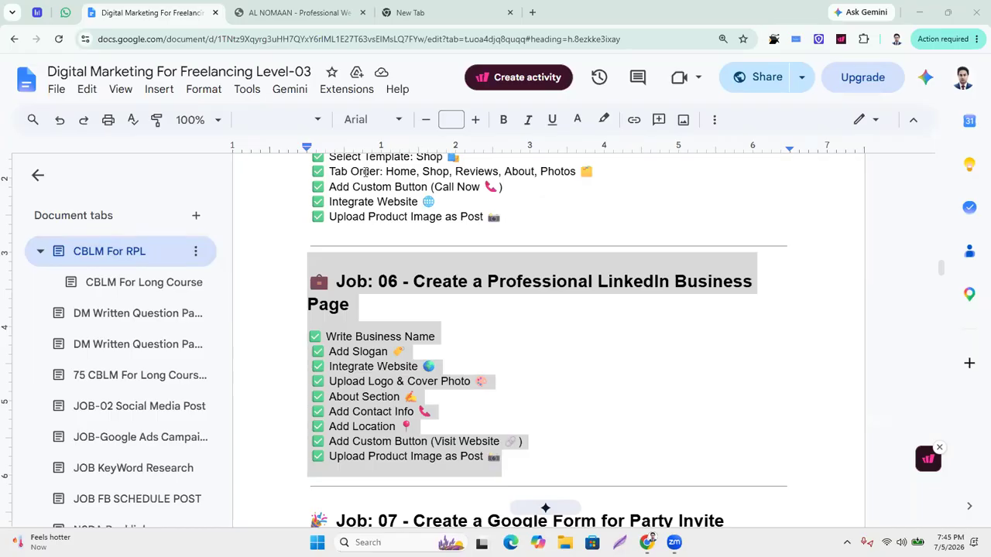
left_click(458, 7)
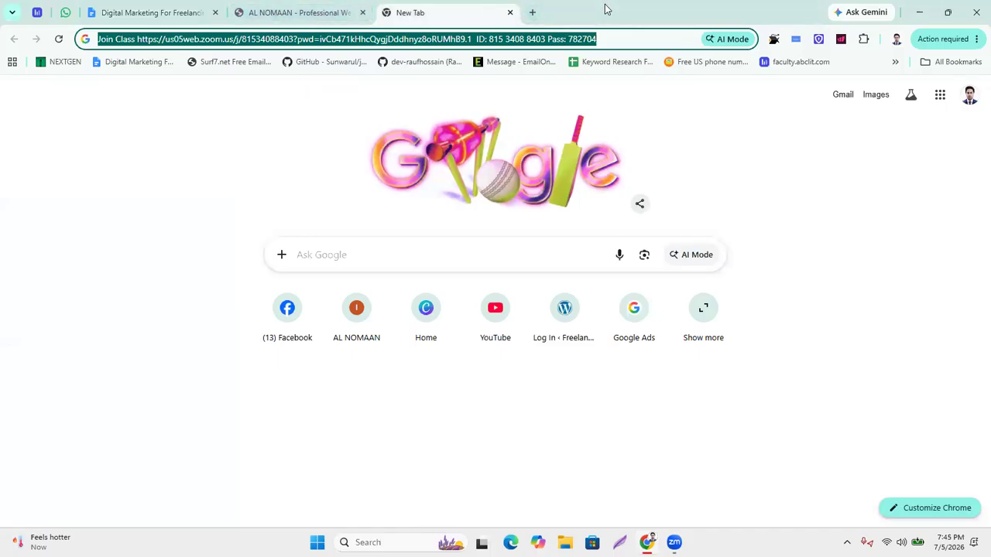
Open a new tab and switch to another Chrome profile.
left_click(531, 12)
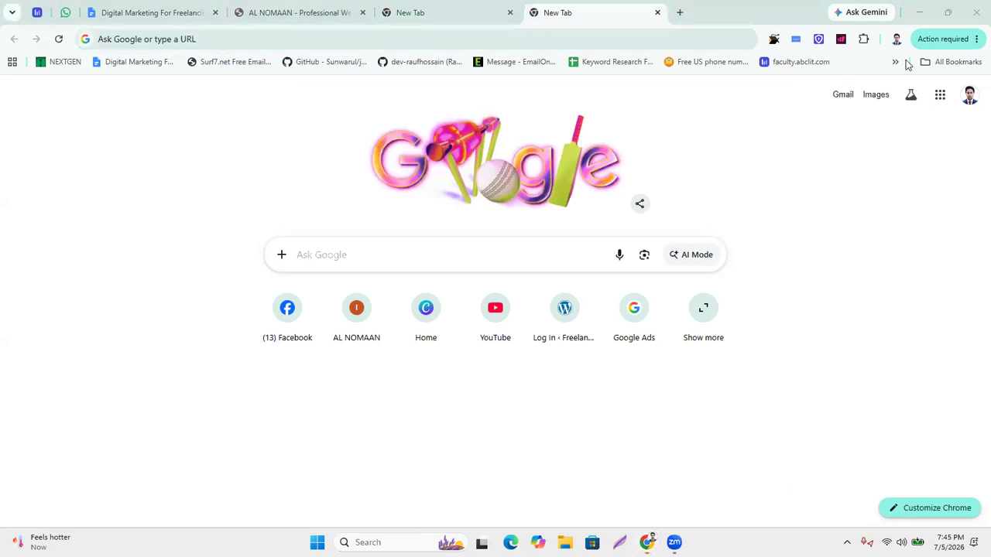
left_click(903, 147)
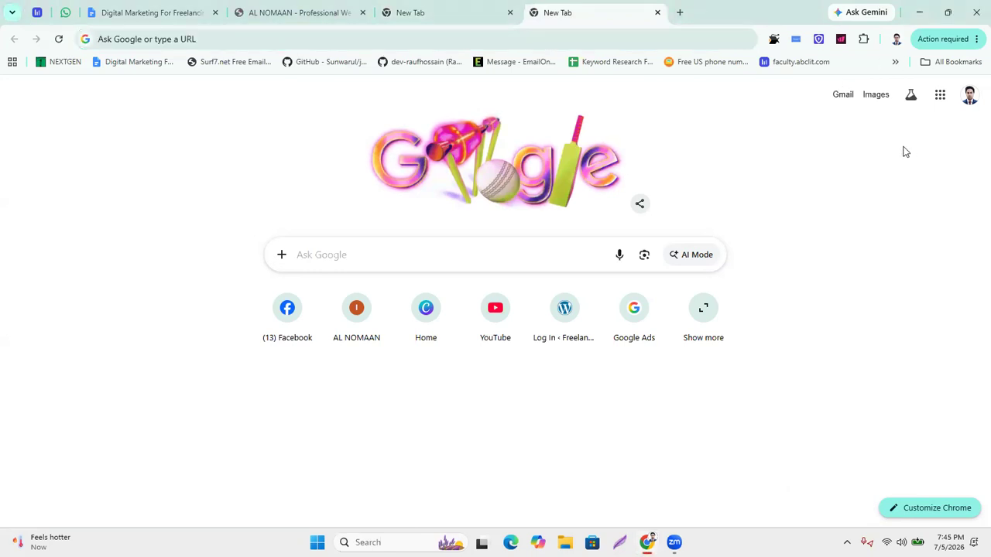
left_click(896, 38)
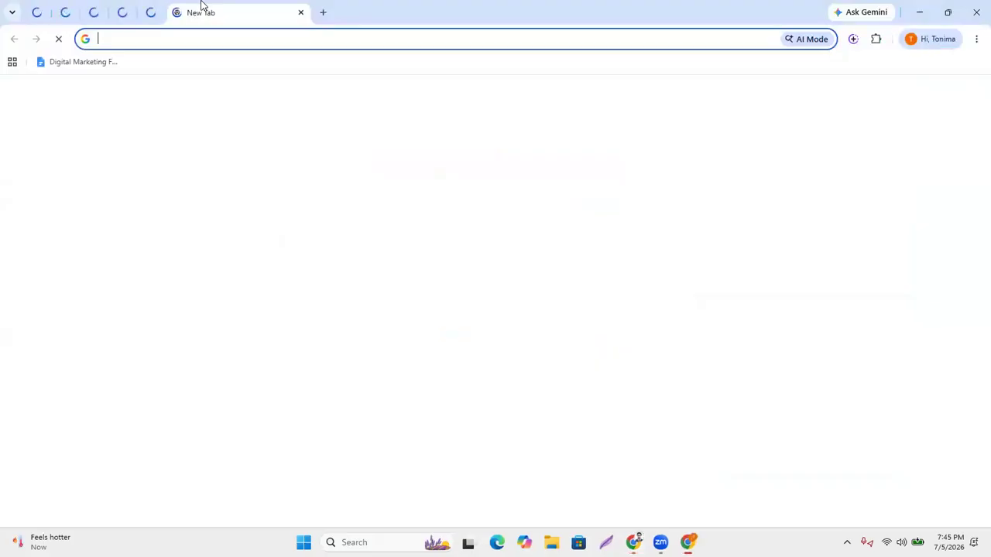
Search Google for 'linkedin', dropping the auto-completed .com suggestion.
left_click(141, 32)
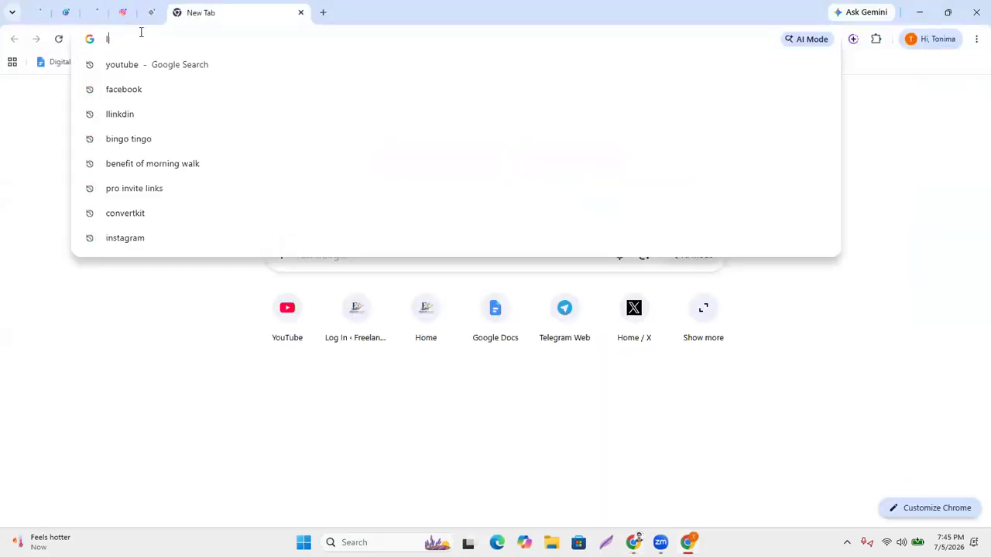
type("linkedin")
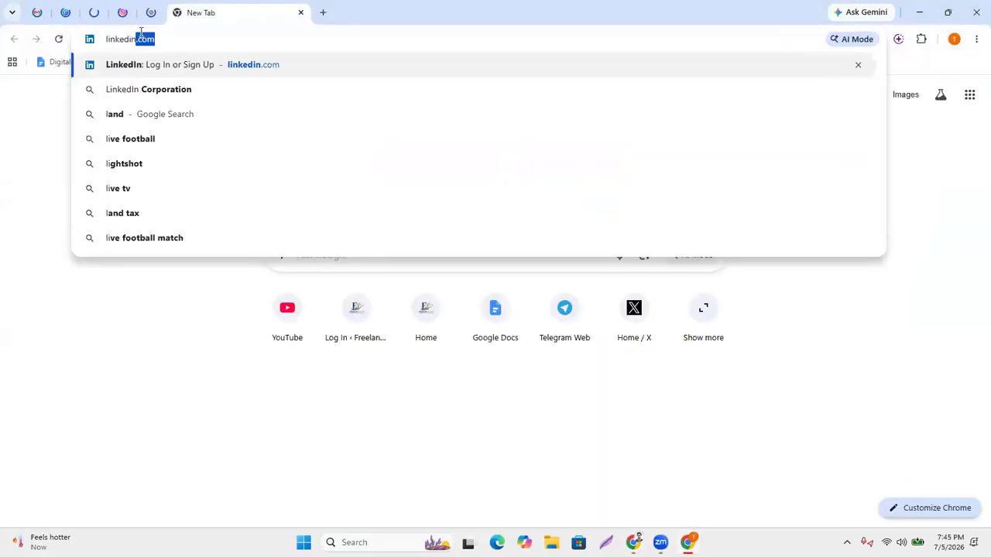
key("BackSpace")
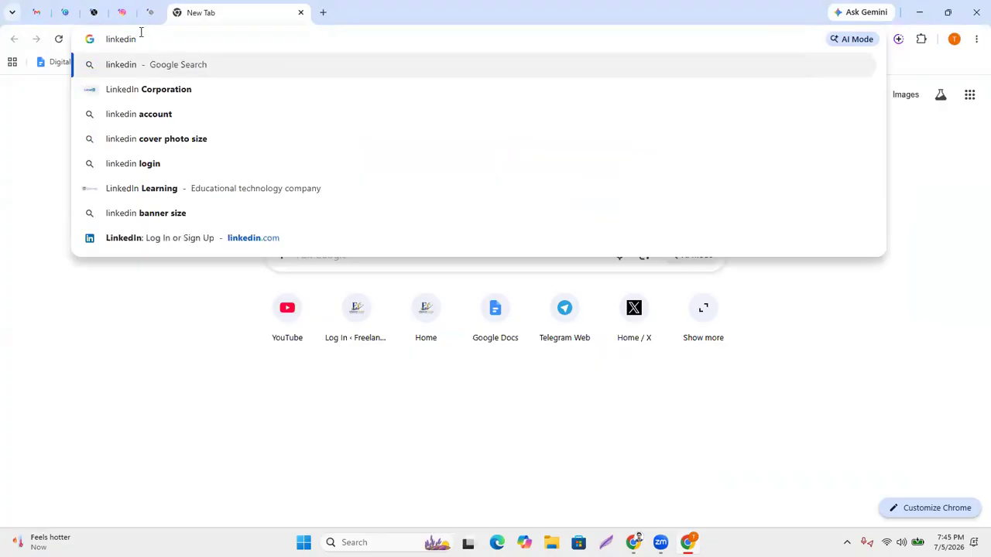
key("Return")
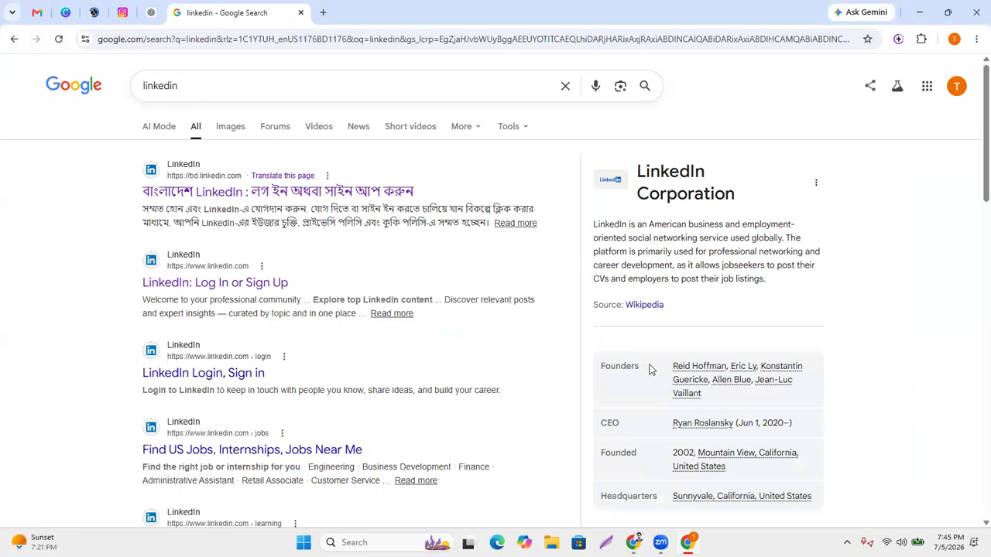
scroll(488, 345, "down", 3)
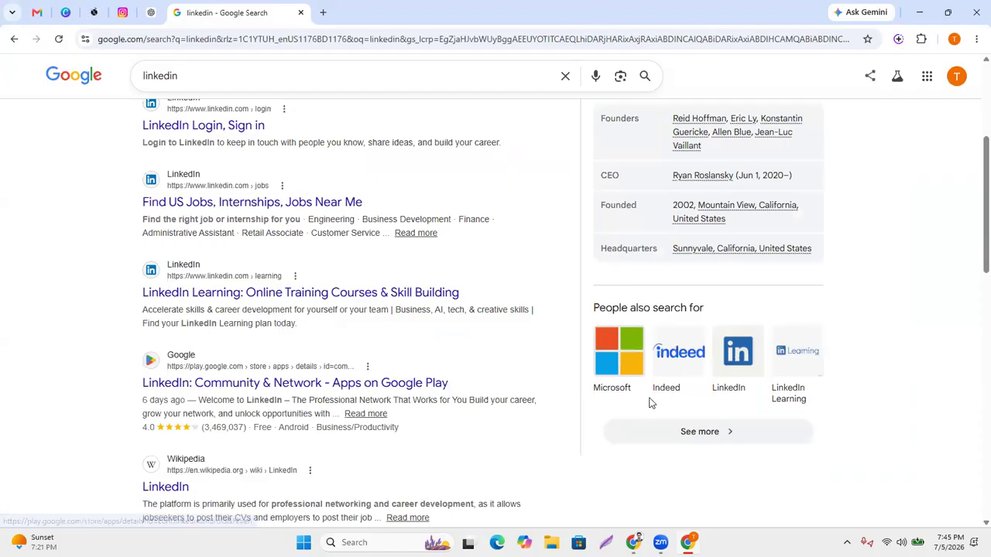
scroll(650, 396, "up", 3)
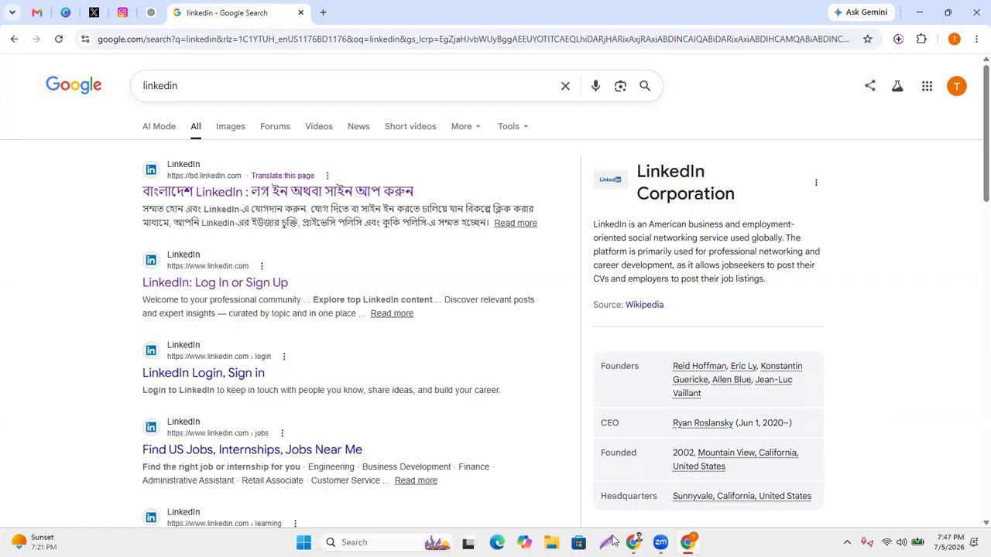
scroll(739, 315, "down", 1)
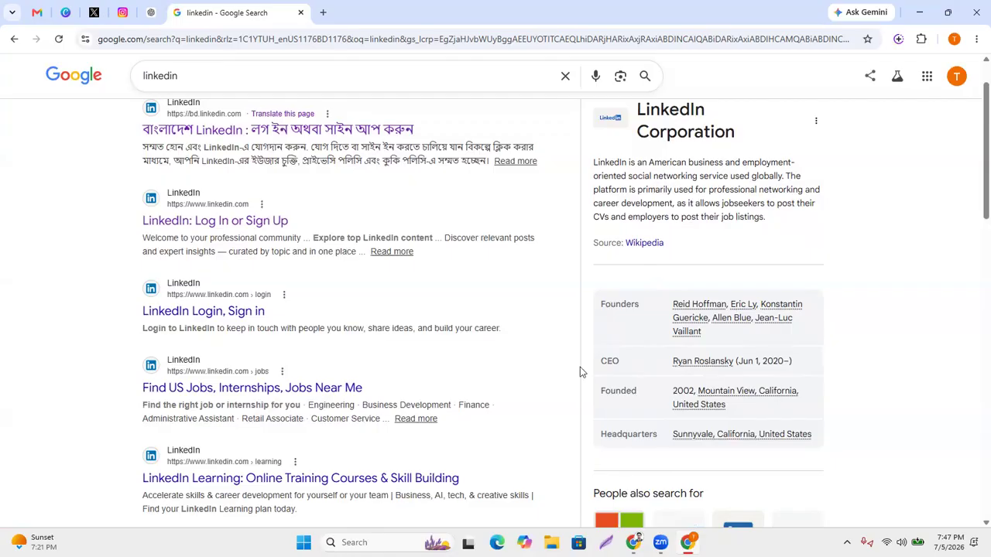
scroll(464, 331, "up", 1)
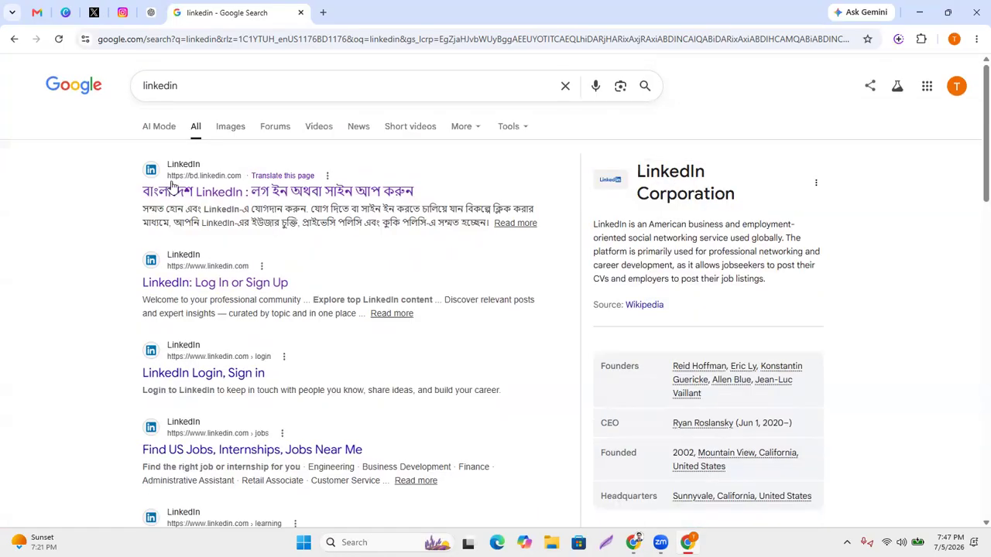
Open the bd.linkedin.com result translated to English, close the Google sign-in popup, and right-click the Learning link.
left_click(227, 199)
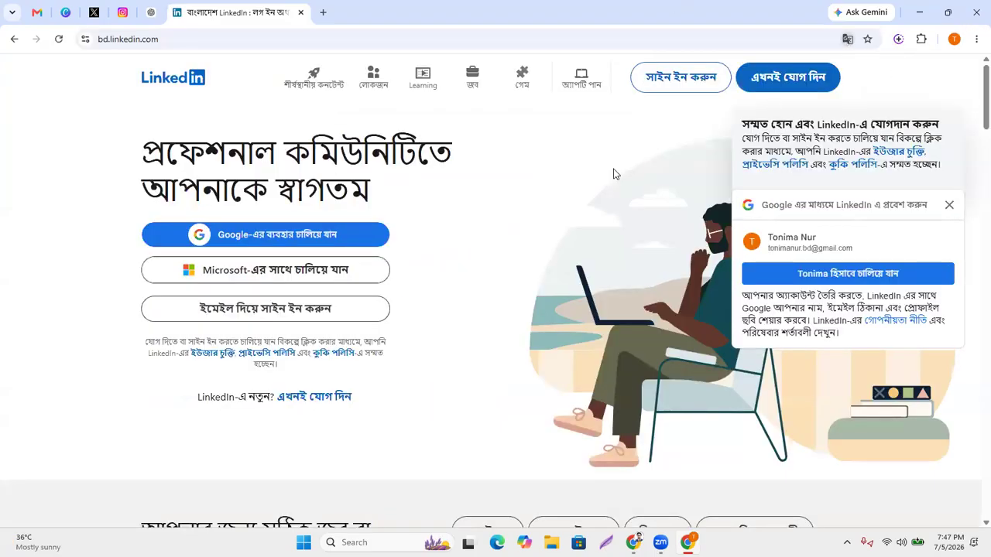
left_click(809, 65)
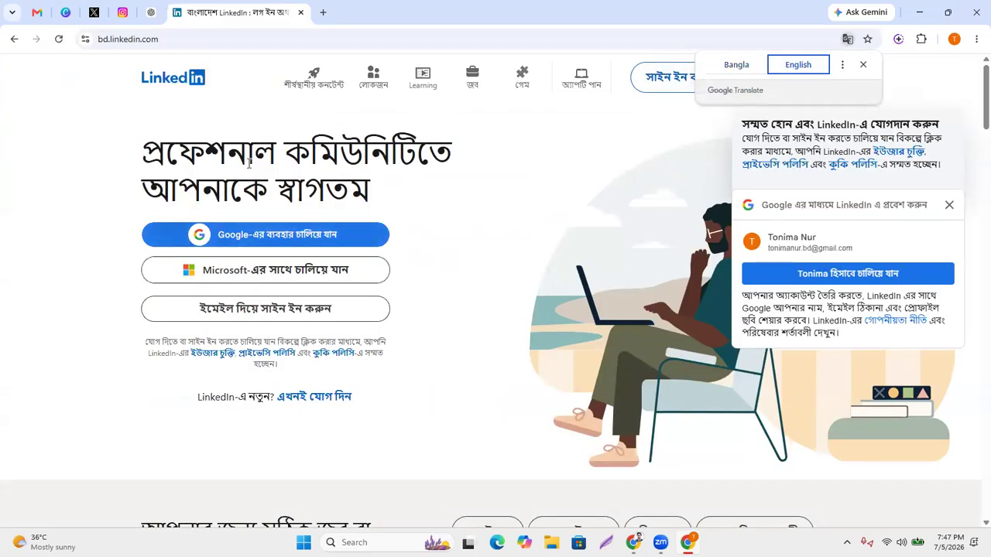
left_click(947, 204)
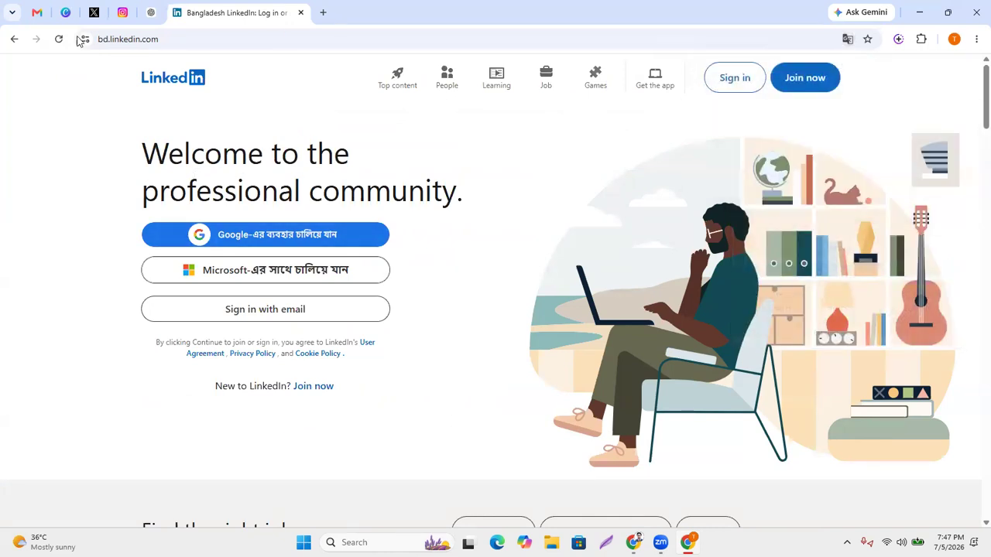
scroll(554, 302, "down", 3)
scroll(554, 301, "up", 3)
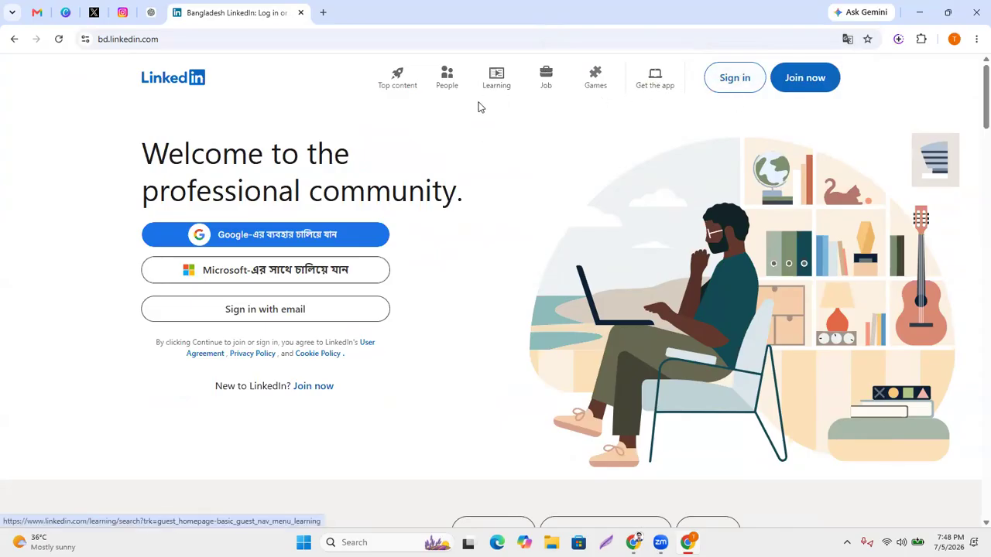
right_click(496, 90)
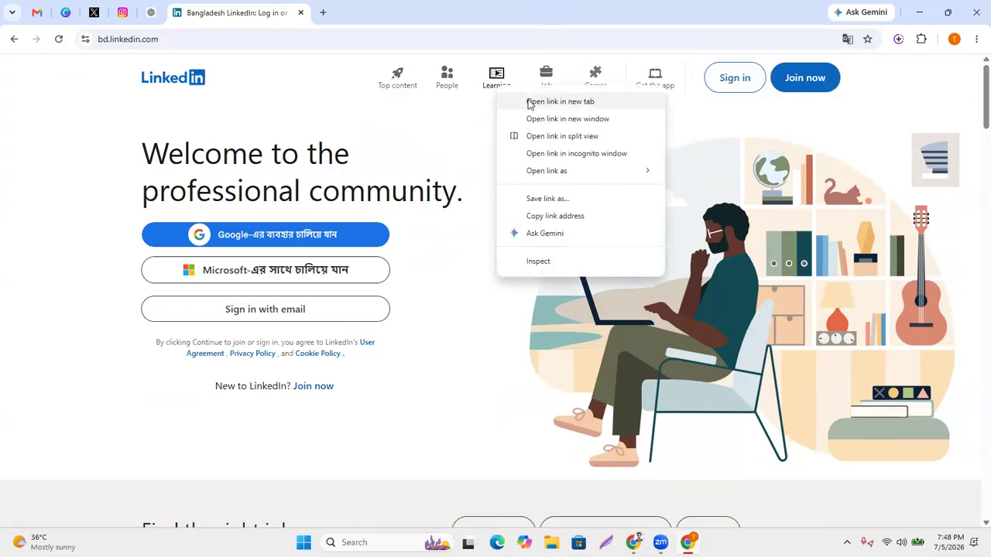
Open LinkedIn Learning in a new tab and browse its popular courses, like Excel Data Visualization.
left_click(529, 105)
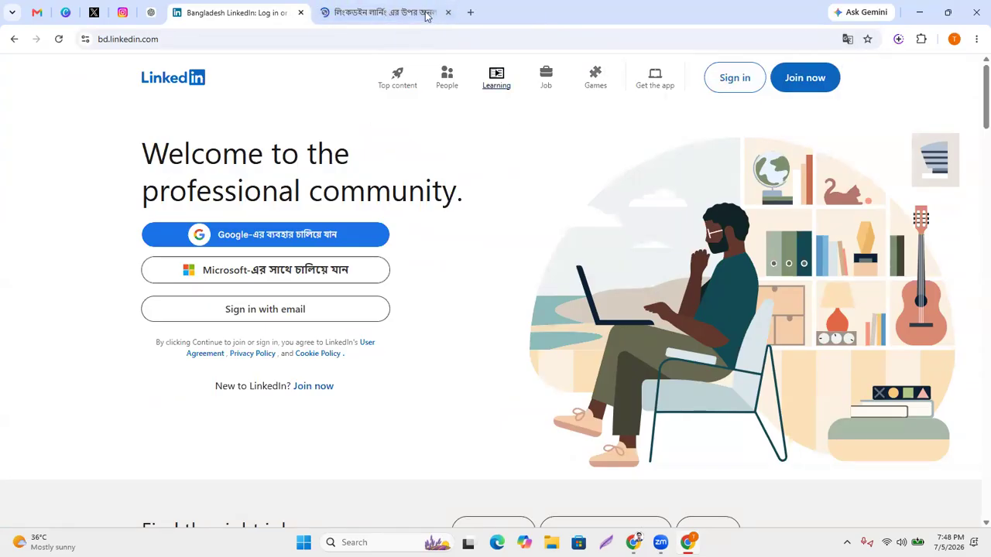
left_click(382, 13)
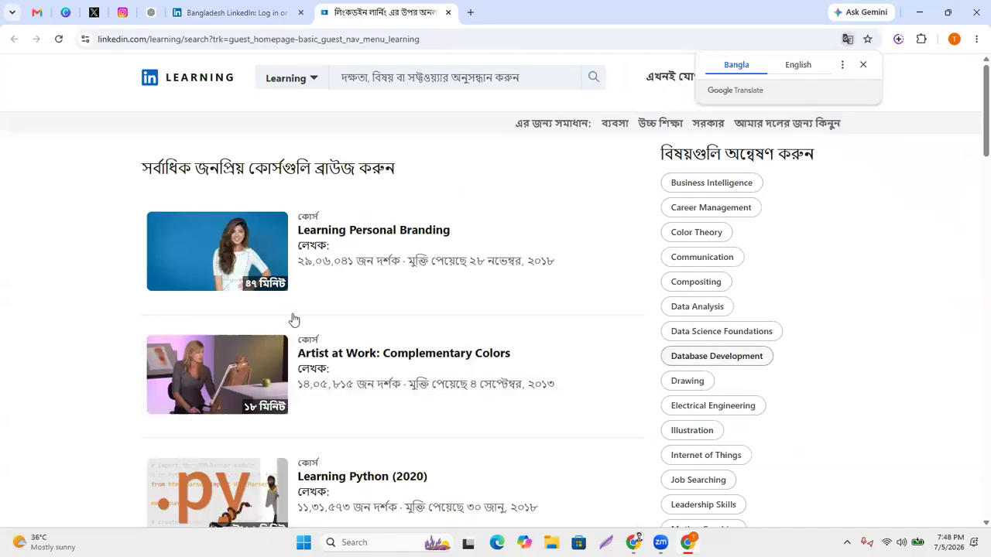
scroll(293, 319, "down", 10)
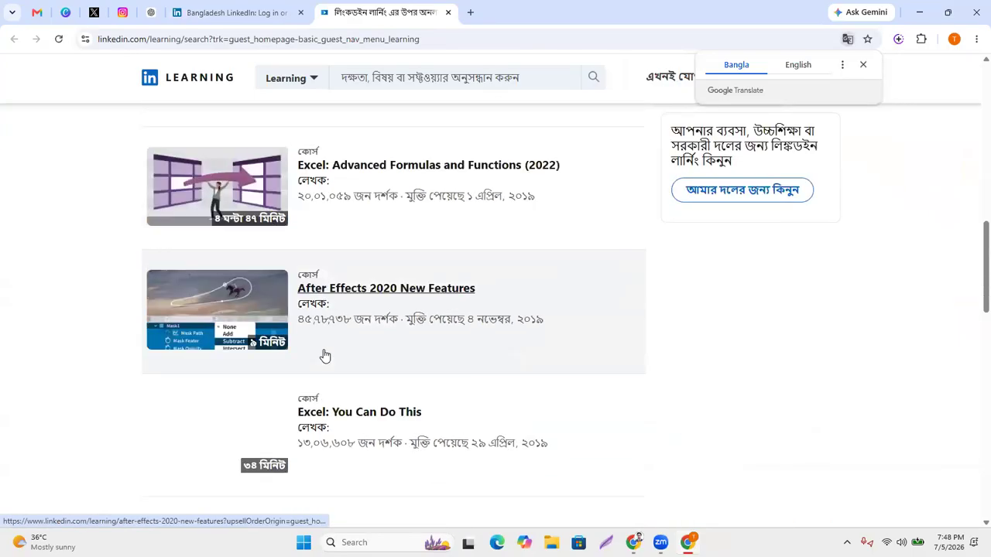
scroll(408, 349, "down", 5)
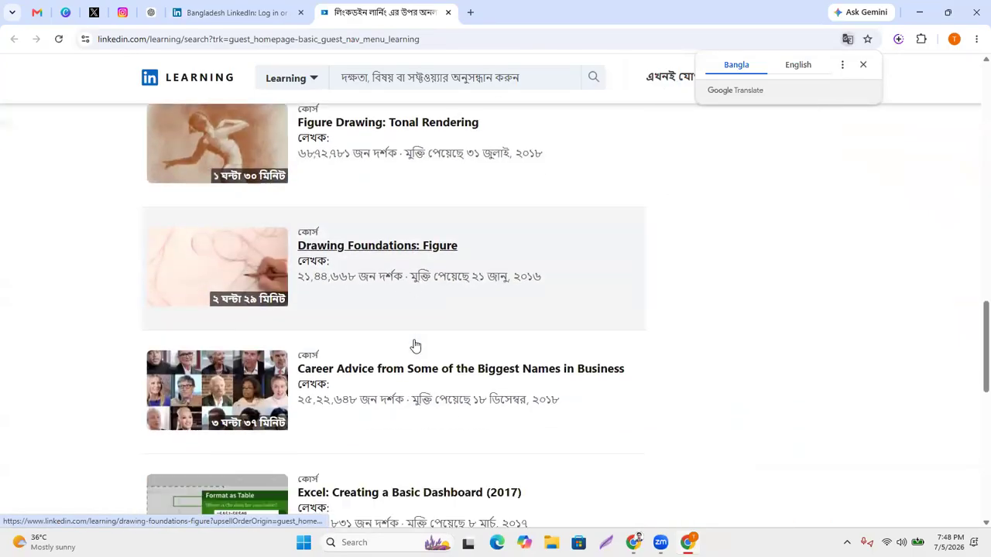
scroll(414, 345, "down", 3)
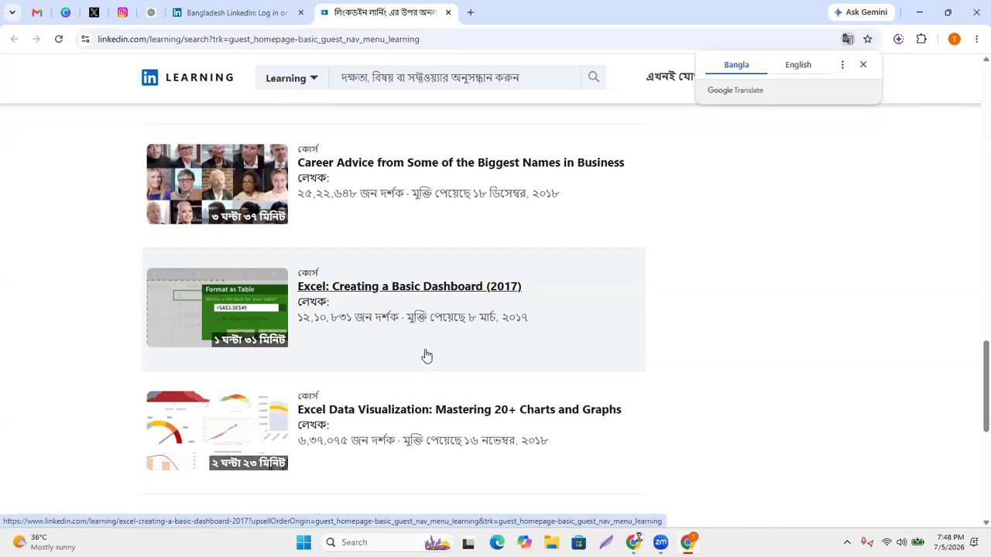
scroll(425, 356, "down", 4)
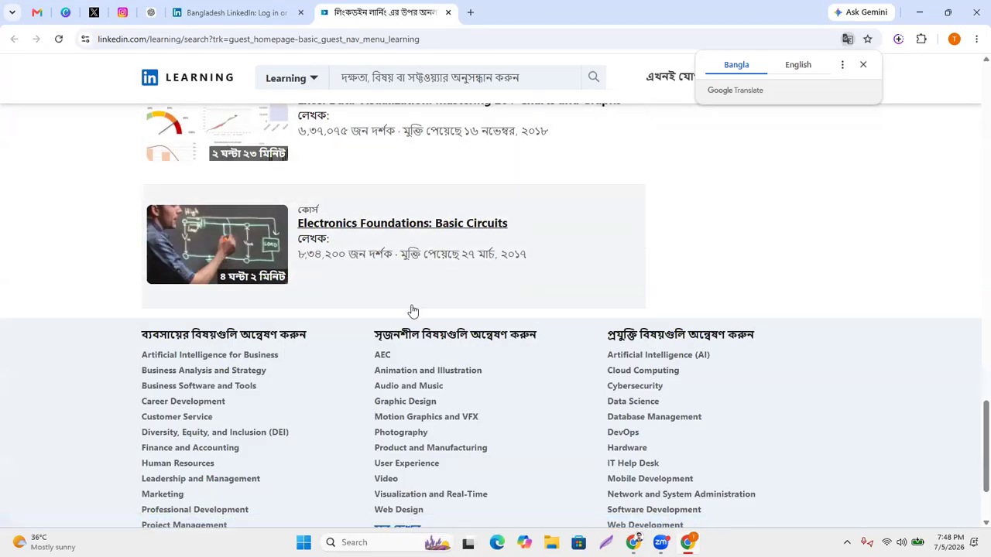
scroll(411, 312, "up", 2)
scroll(449, 349, "up", 4)
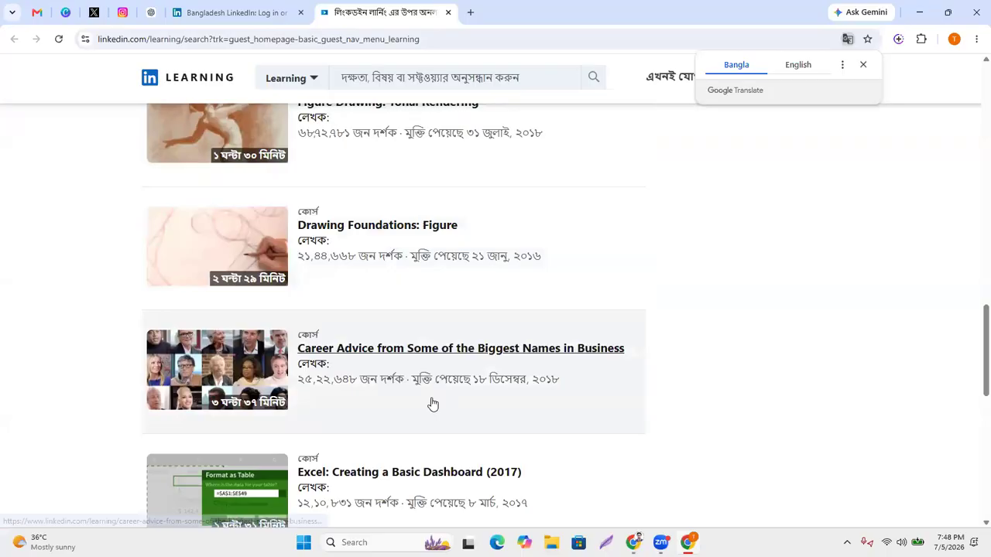
scroll(431, 416, "up", 2)
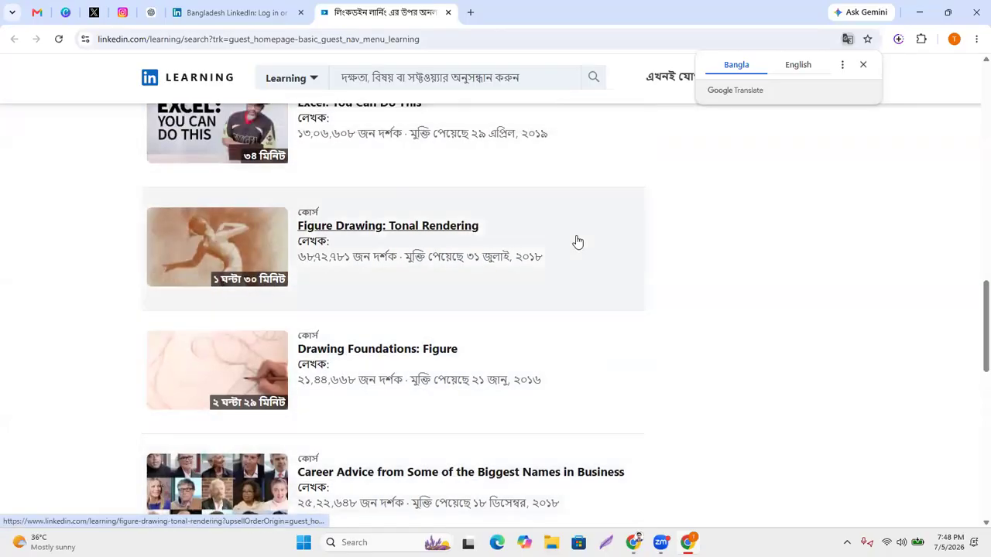
scroll(476, 367, "up", 4)
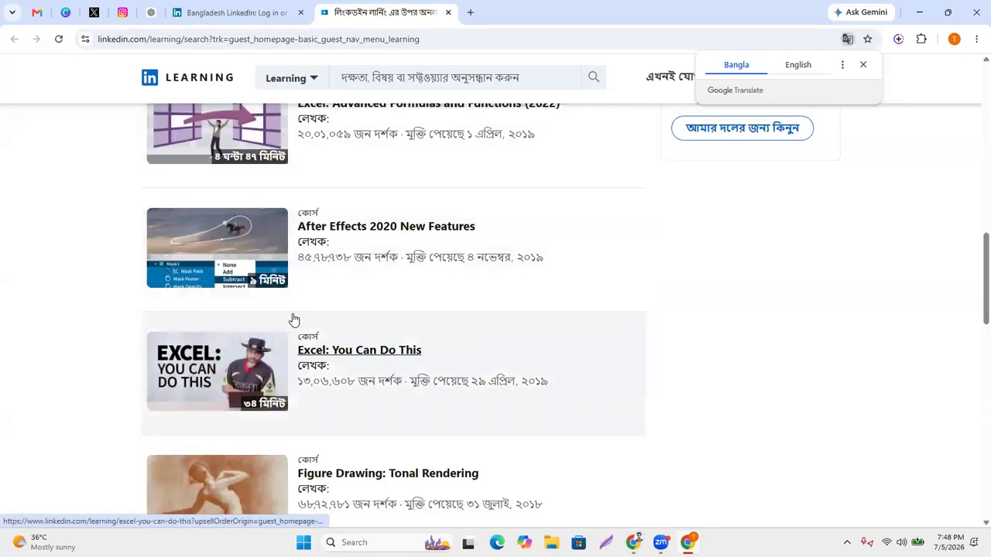
scroll(469, 349, "down", 5)
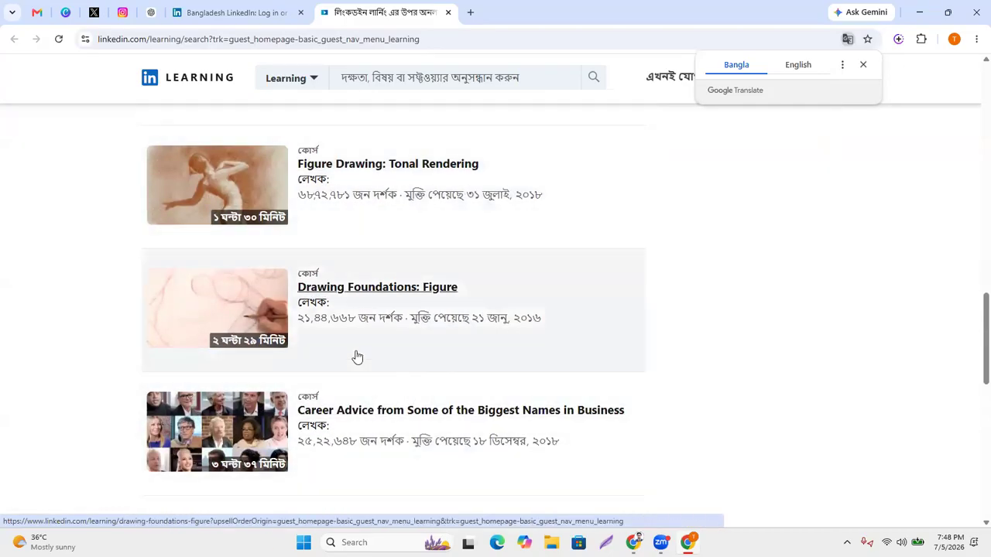
scroll(352, 332, "down", 1)
scroll(348, 313, "down", 5)
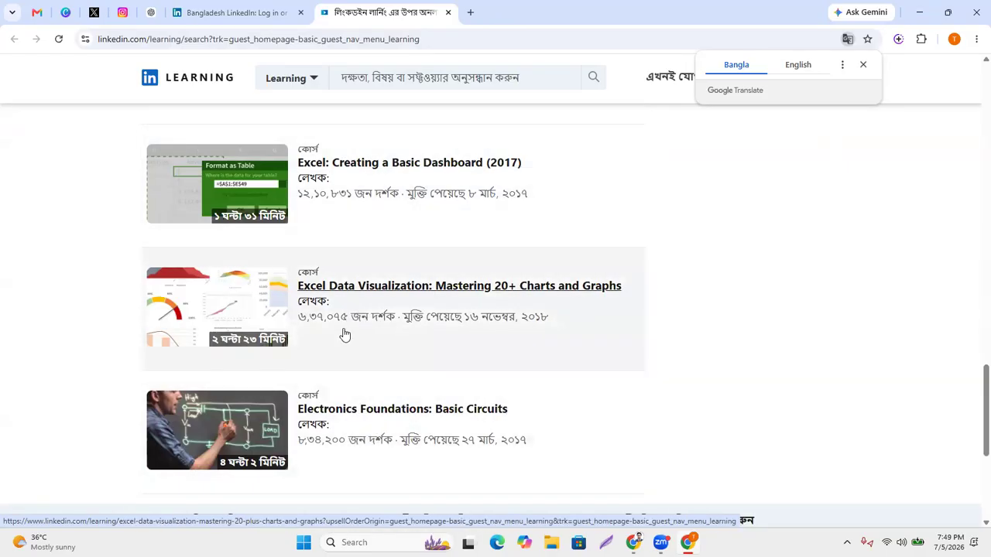
scroll(451, 378, "up", 3)
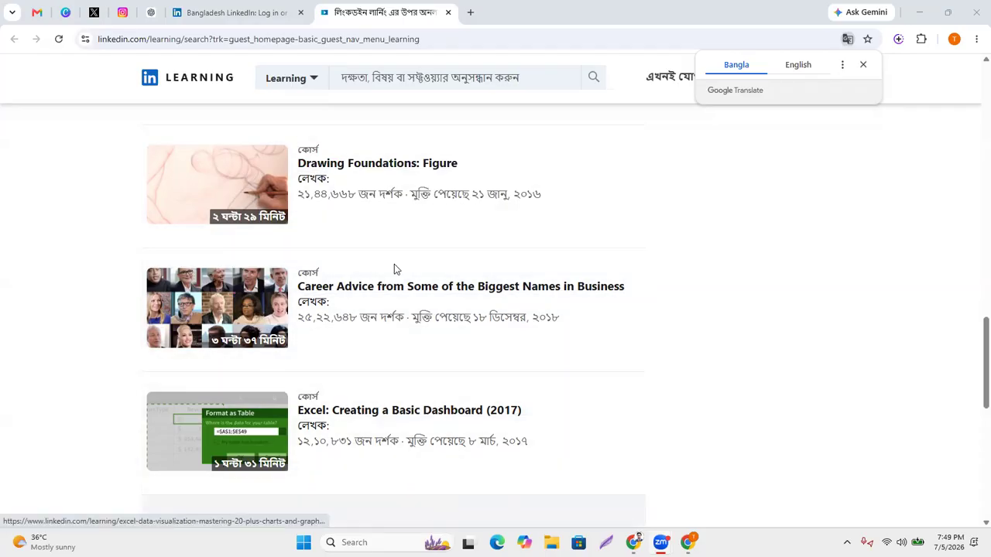
scroll(367, 312, "up", 2)
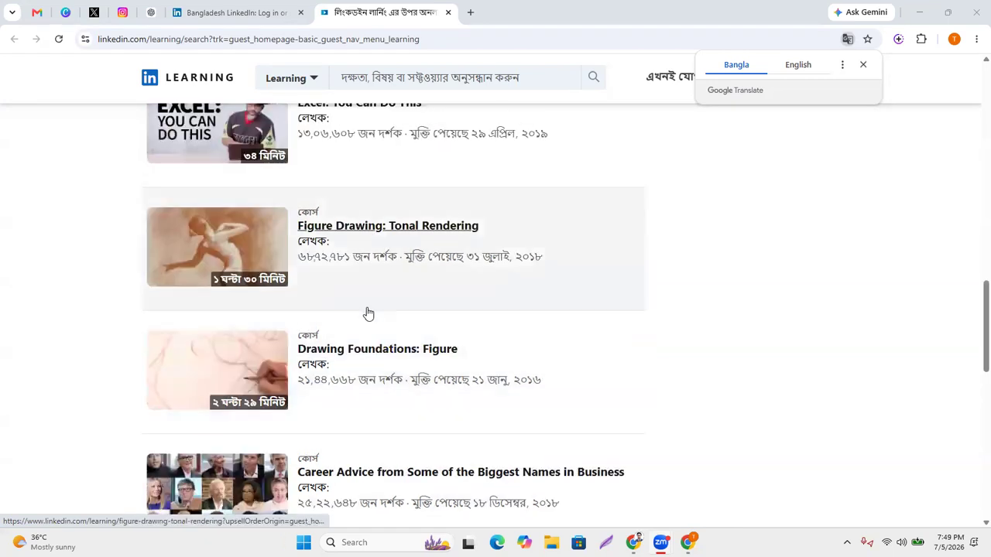
scroll(400, 321, "up", 8)
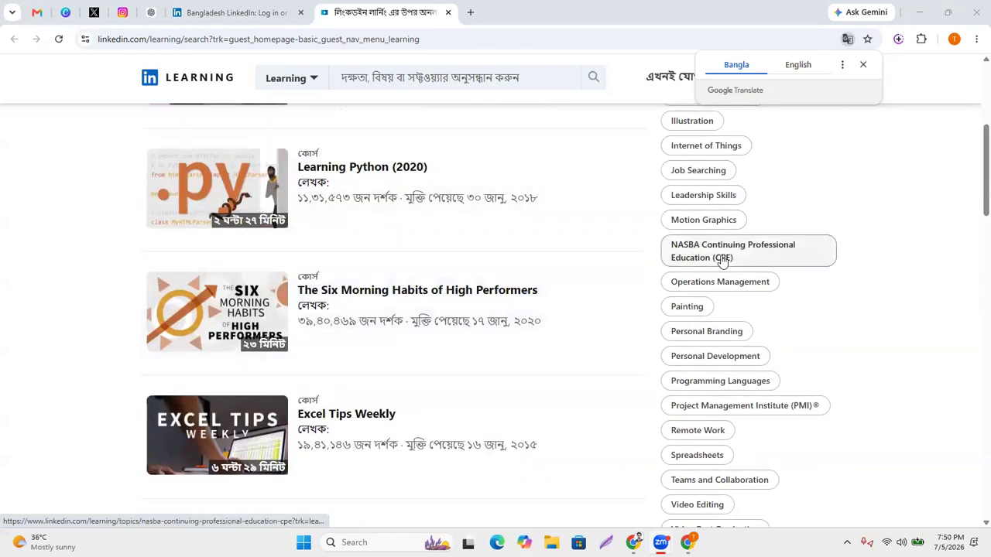
scroll(692, 261, "down", 2)
scroll(705, 283, "up", 2)
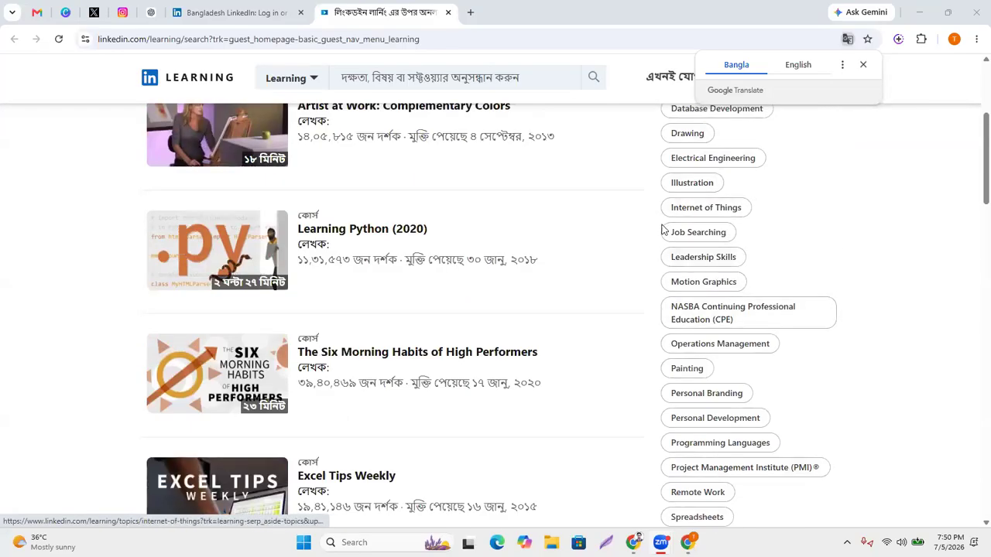
scroll(661, 228, "up", 2)
scroll(739, 239, "up", 2)
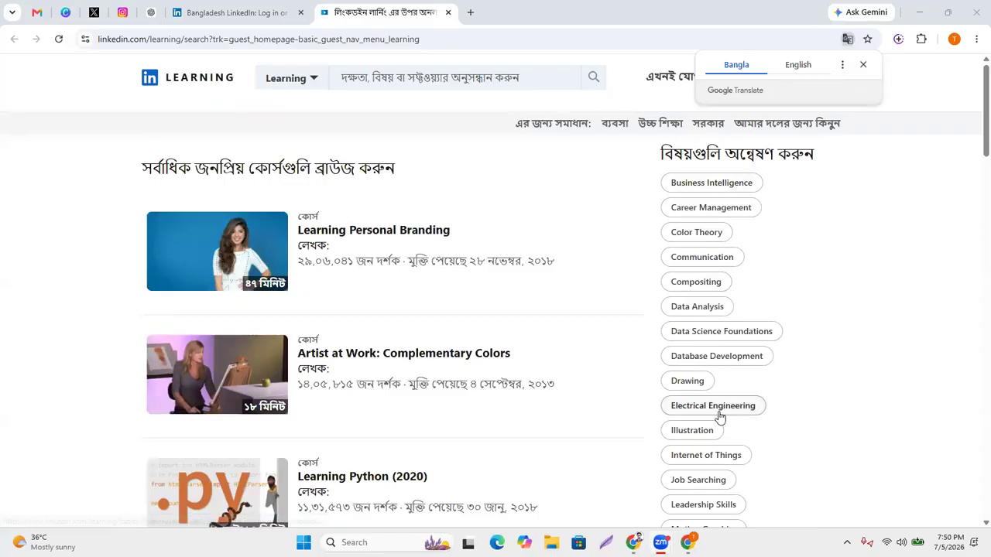
scroll(719, 405, "down", 2)
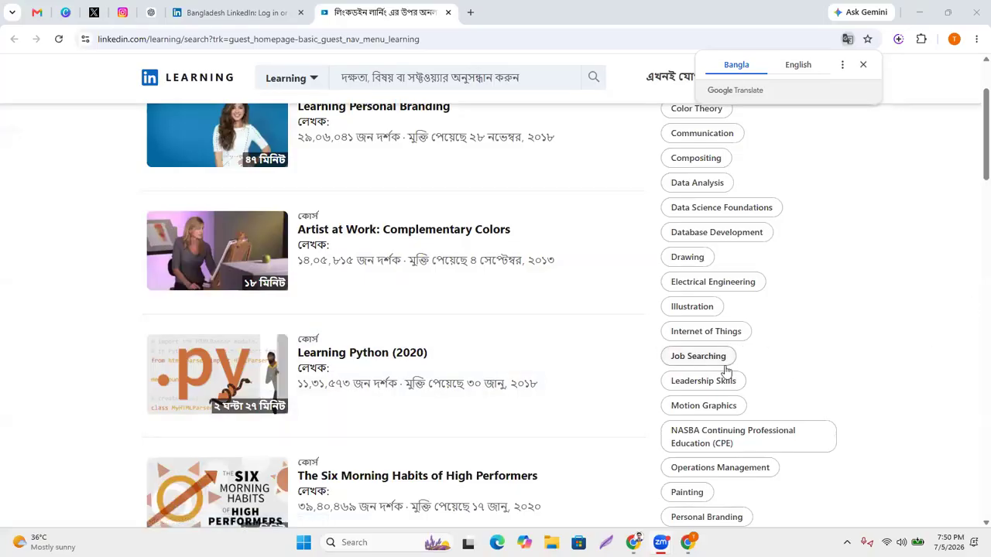
scroll(769, 353, "down", 2)
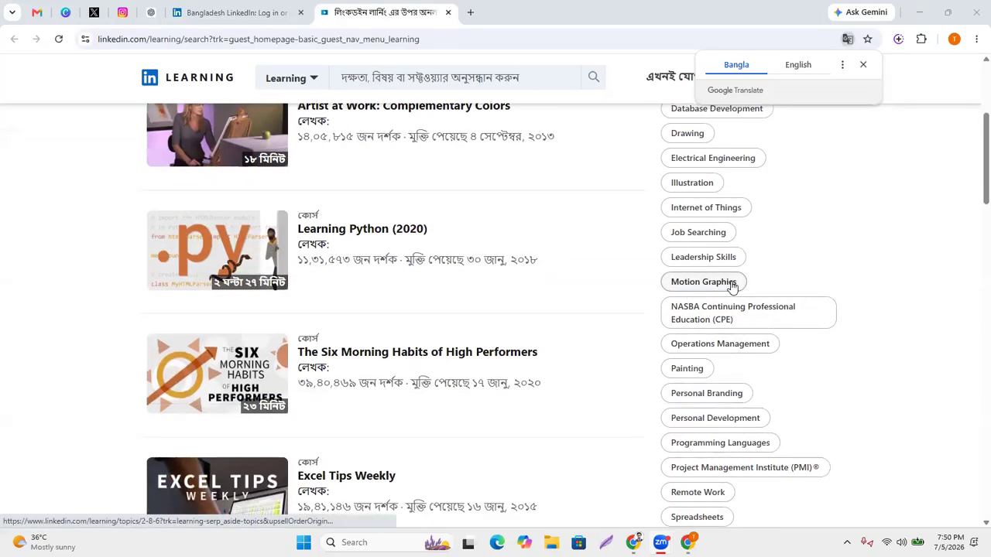
scroll(774, 357, "down", 1)
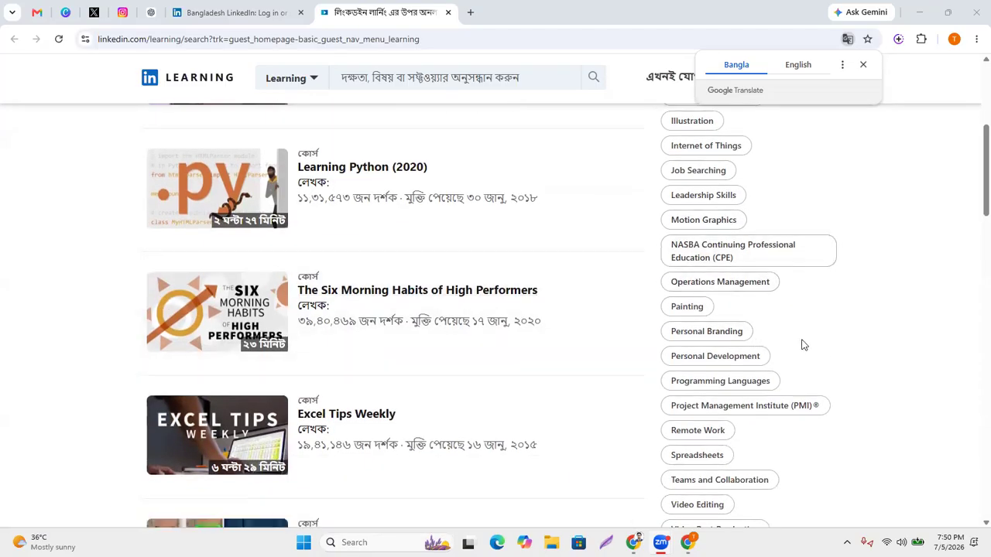
scroll(801, 345, "down", 4)
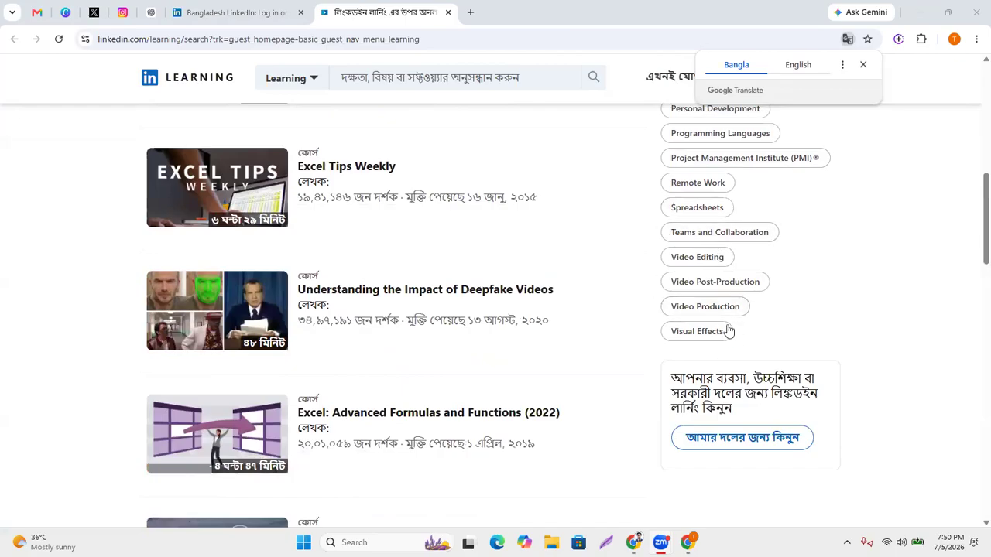
scroll(727, 331, "down", 1)
scroll(586, 394, "up", 5)
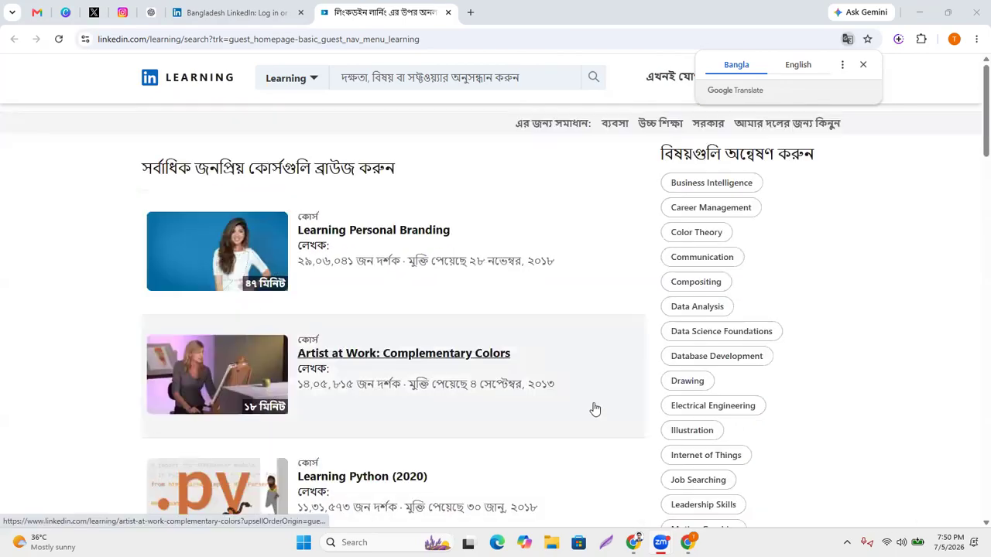
Close the Translate popup and search LinkedIn Learning for 'SEARCH ENGINE OPTIMIZATION'.
left_click(414, 75)
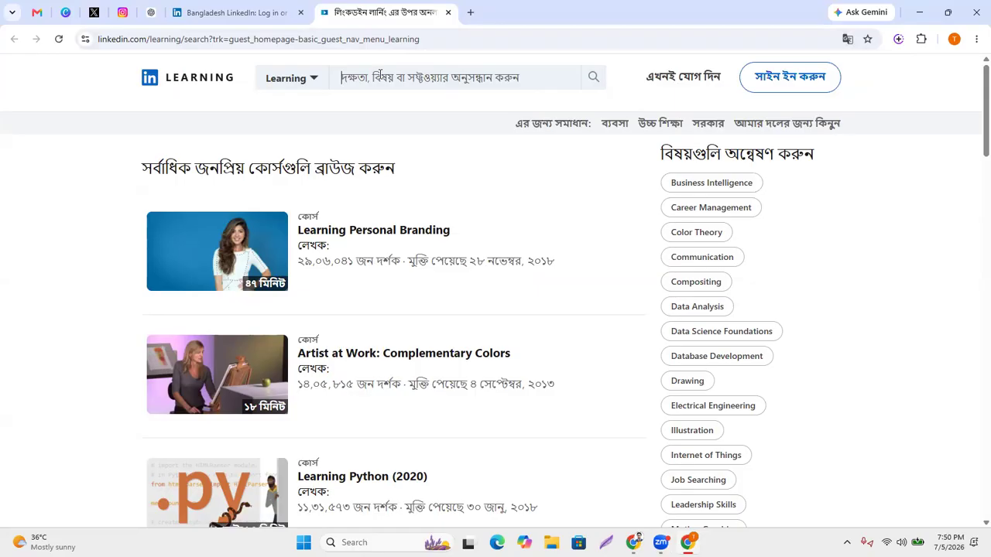
type("se")
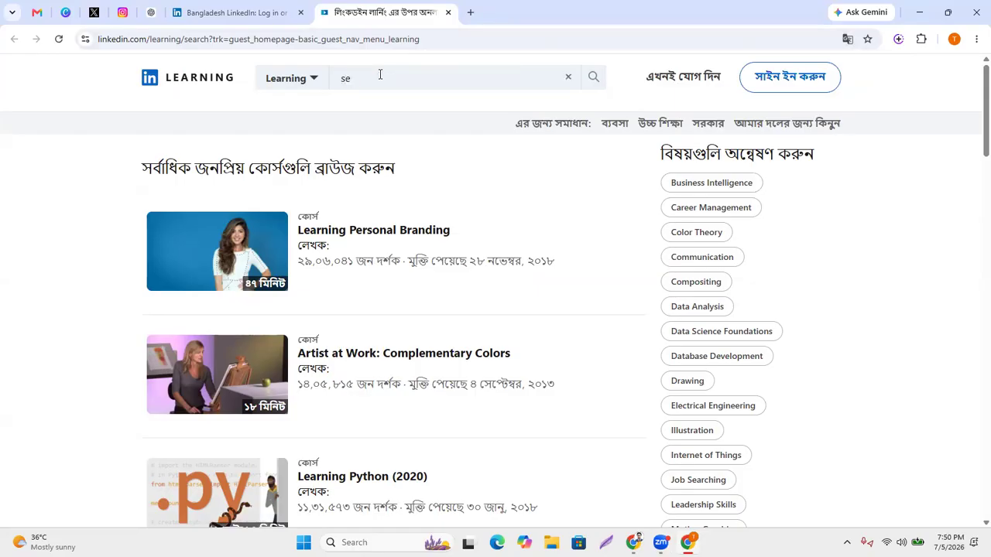
key("BackSpace")
key("BackSpace")
type("SEO")
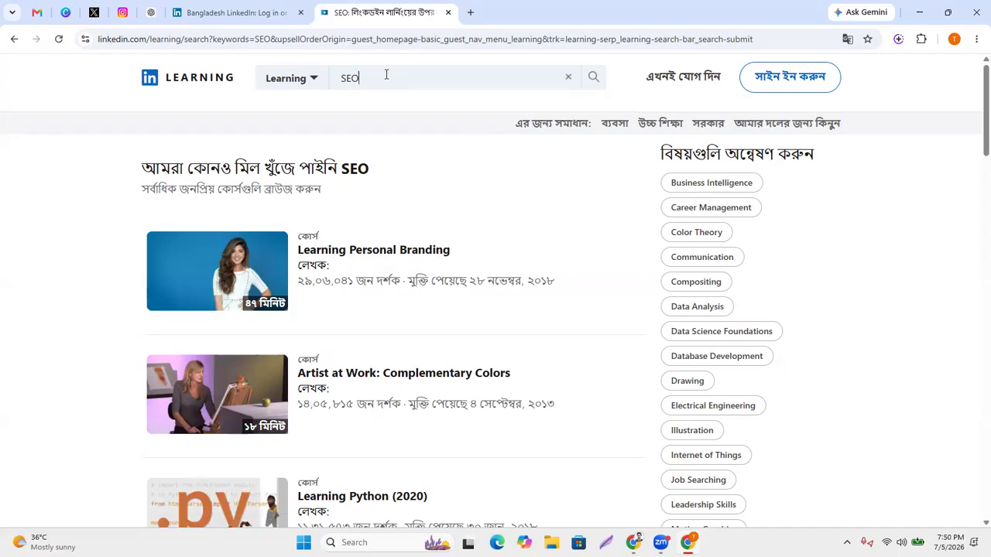
key("BackSpace")
key("BackSpace")
type("SEARCH ENGINE OPTIMIZATION")
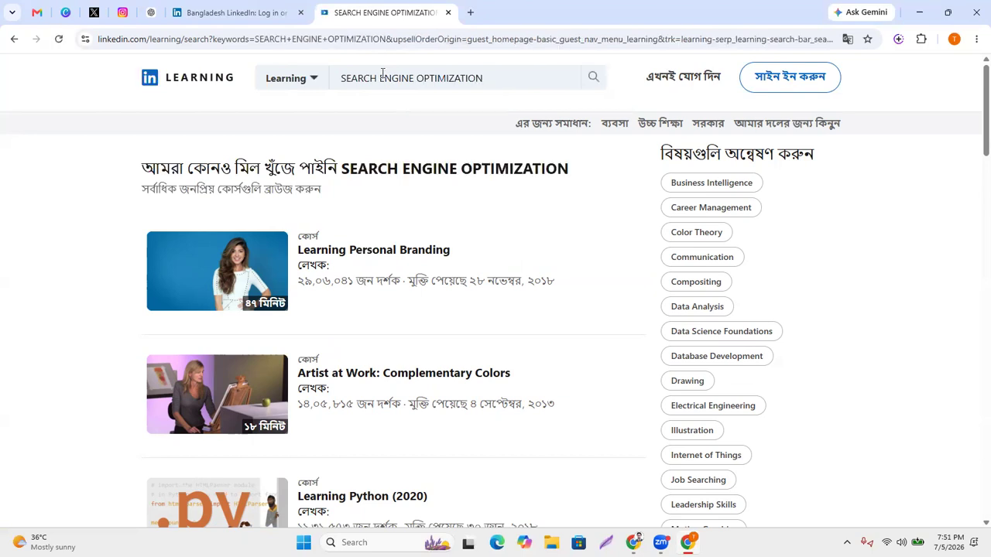
Scroll through the no-match results and suggested courses such as Learning Personal Branding.
scroll(468, 289, "down", 4)
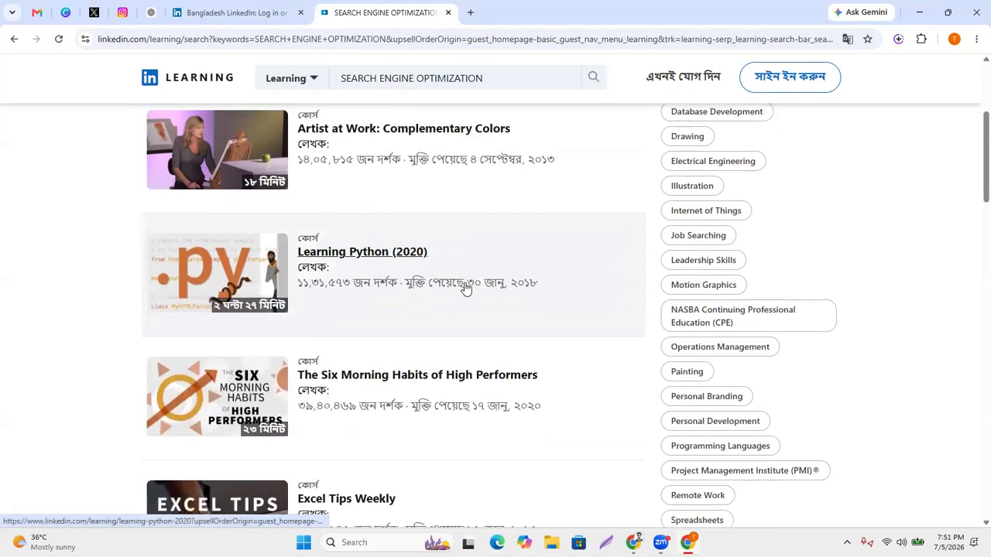
scroll(468, 289, "down", 9)
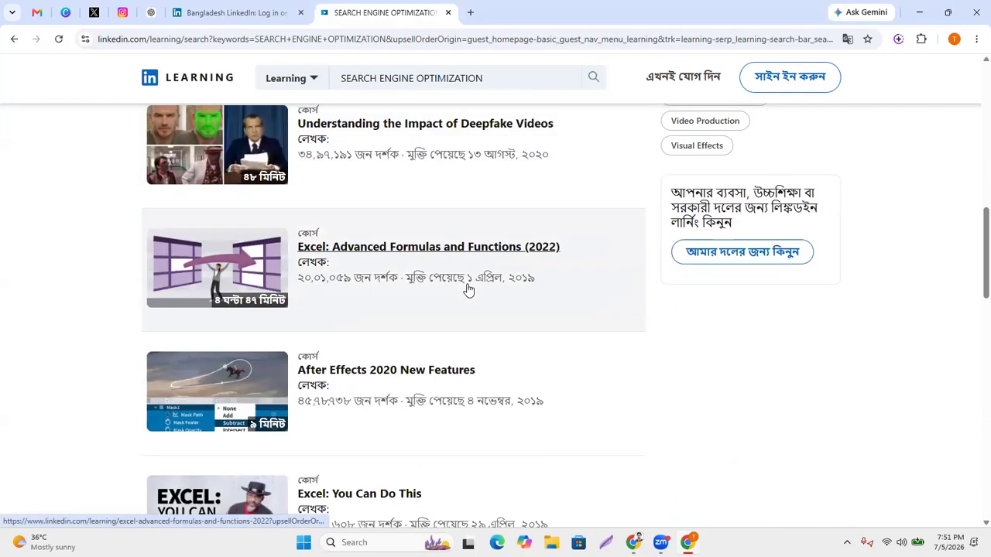
scroll(469, 286, "up", 3)
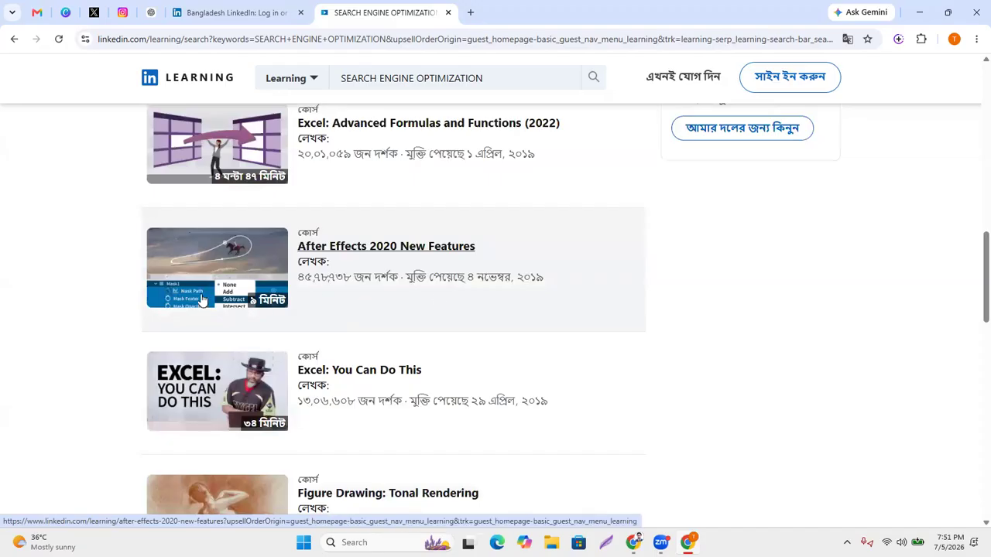
scroll(442, 316, "down", 4)
scroll(445, 318, "down", 6)
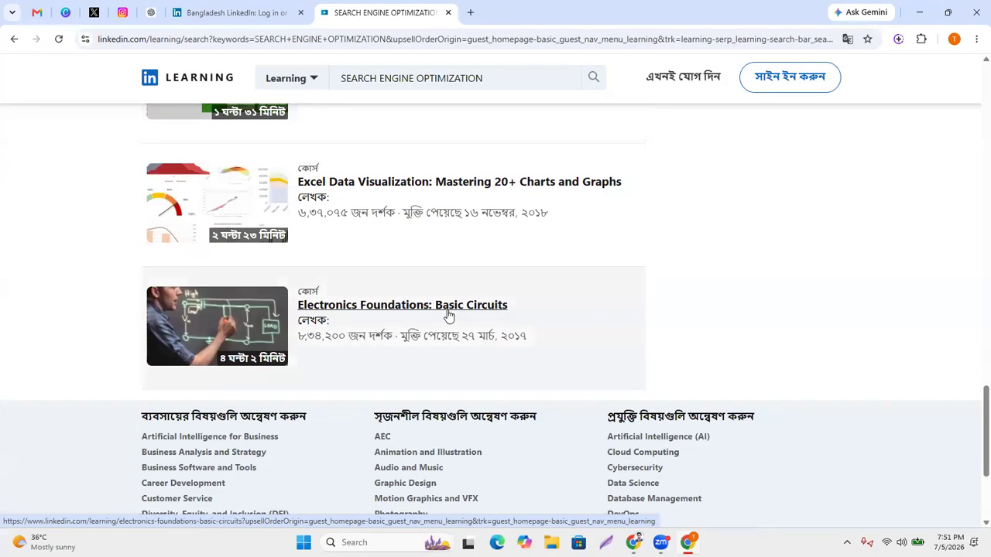
scroll(495, 345, "up", 15)
scroll(499, 340, "up", 2)
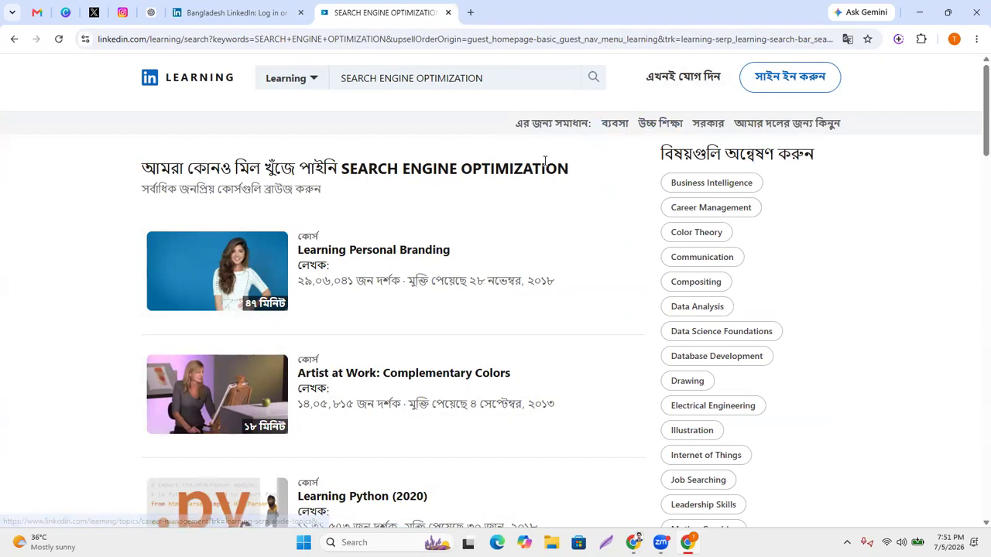
Go from LinkedIn Learning's sign-in page to the Join now sign-up page.
left_click(781, 88)
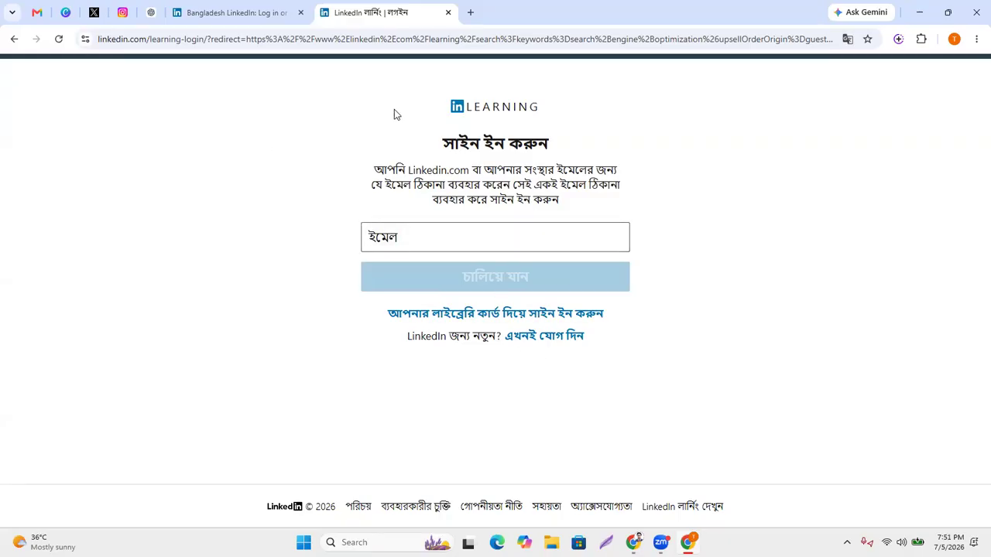
left_click(531, 339)
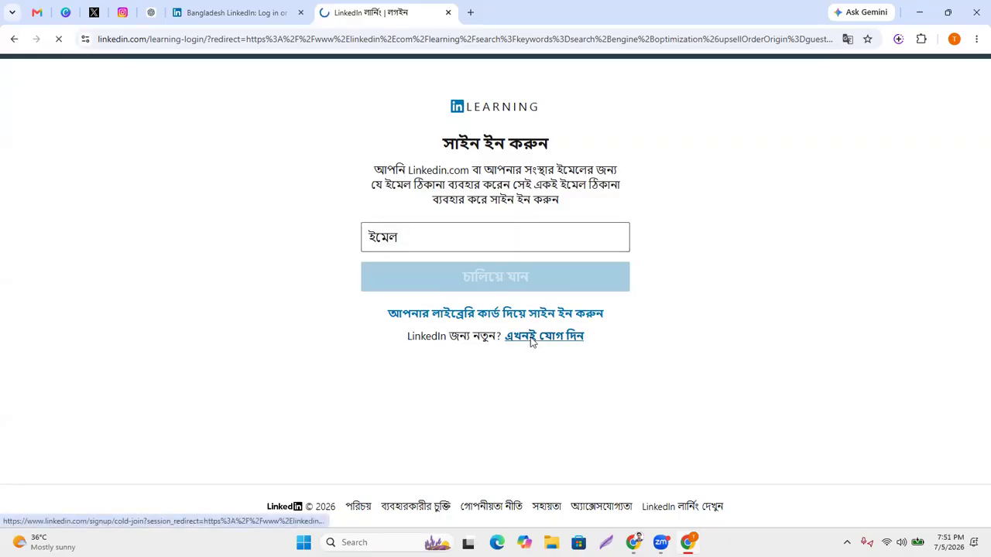
scroll(629, 372, "down", 1)
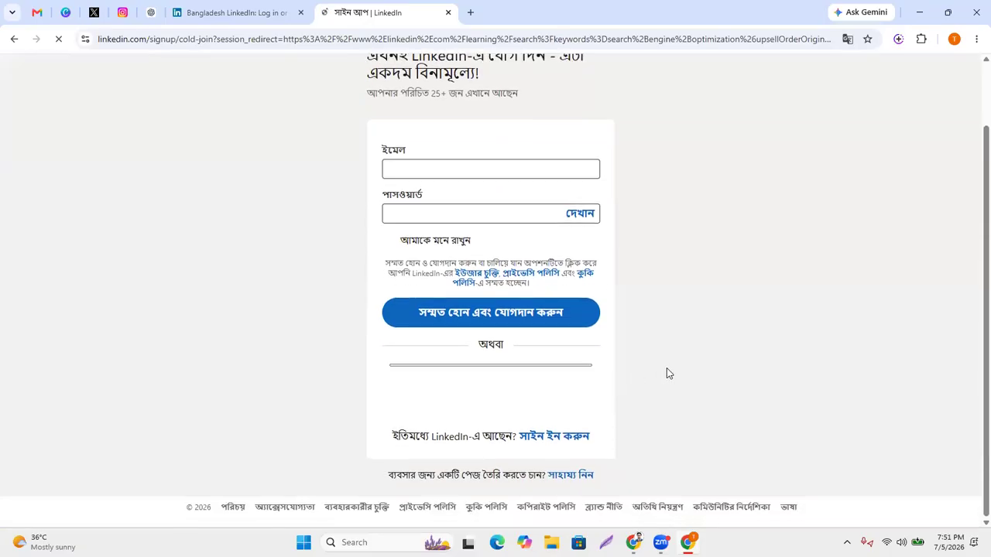
scroll(669, 372, "up", 1)
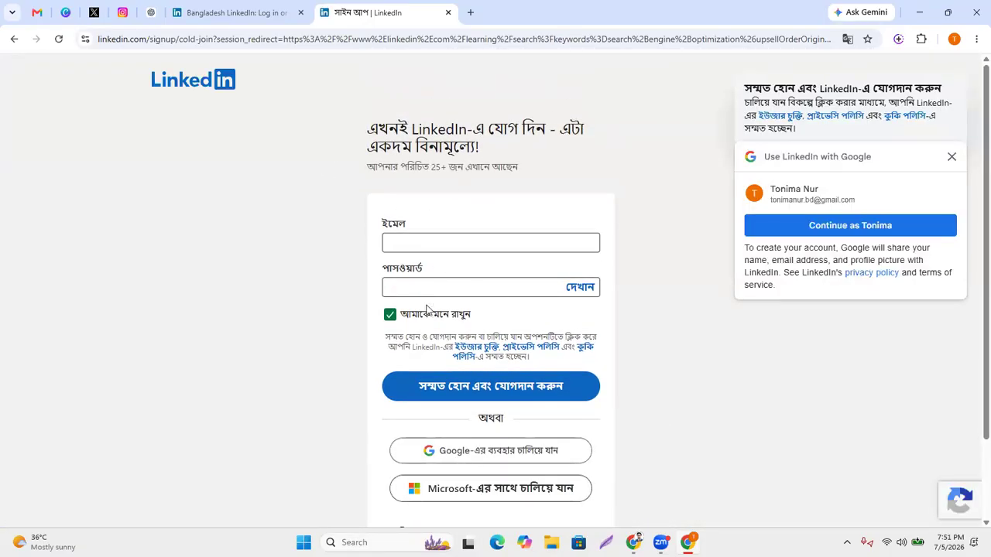
Dismiss the Google and email autofill prompts, then switch to the other Chrome window.
left_click(952, 156)
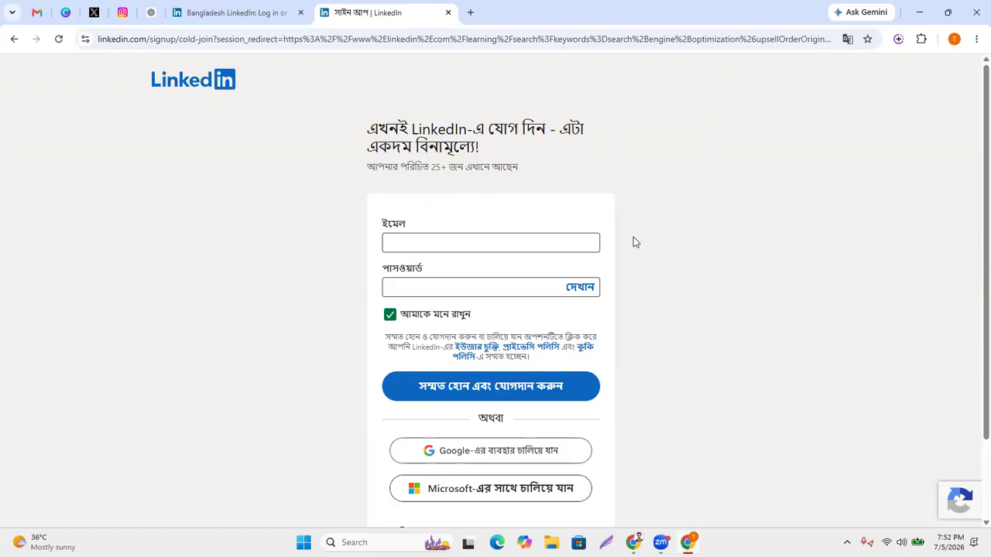
left_click(429, 245)
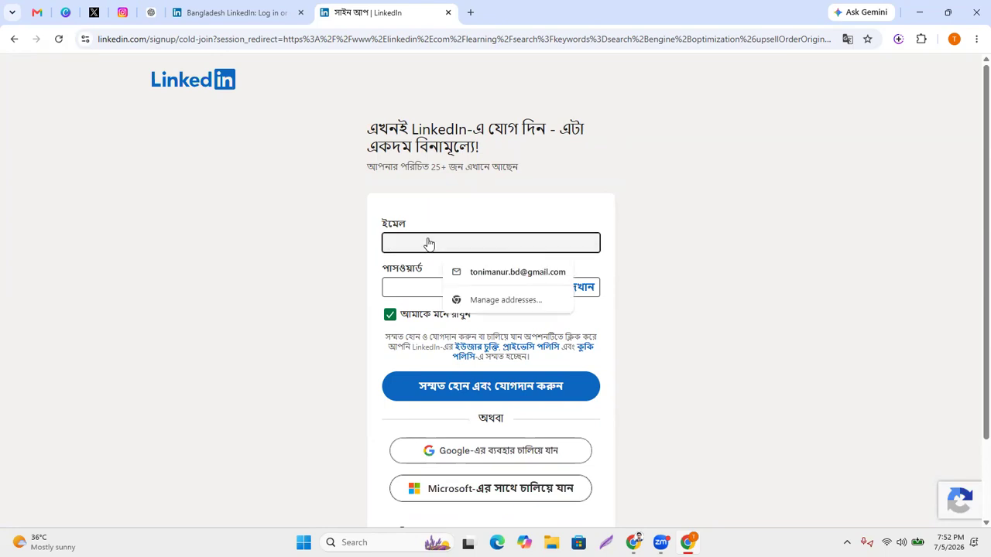
left_click(233, 270)
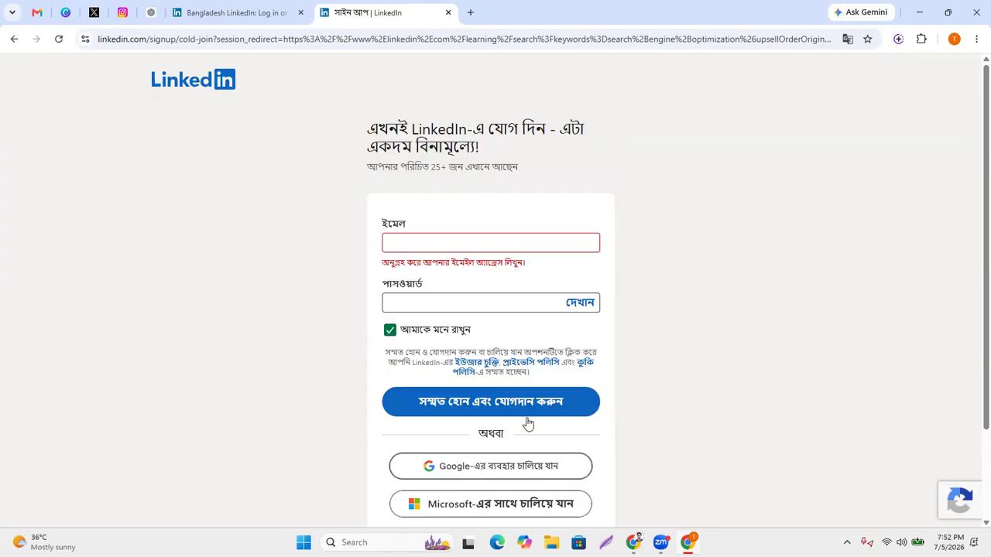
scroll(528, 422, "down", 2)
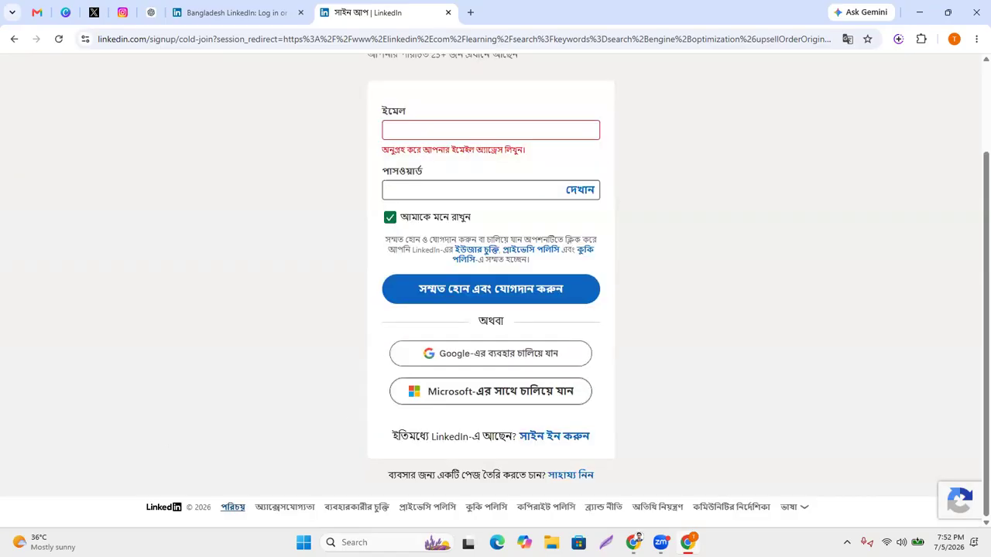
left_click(633, 542)
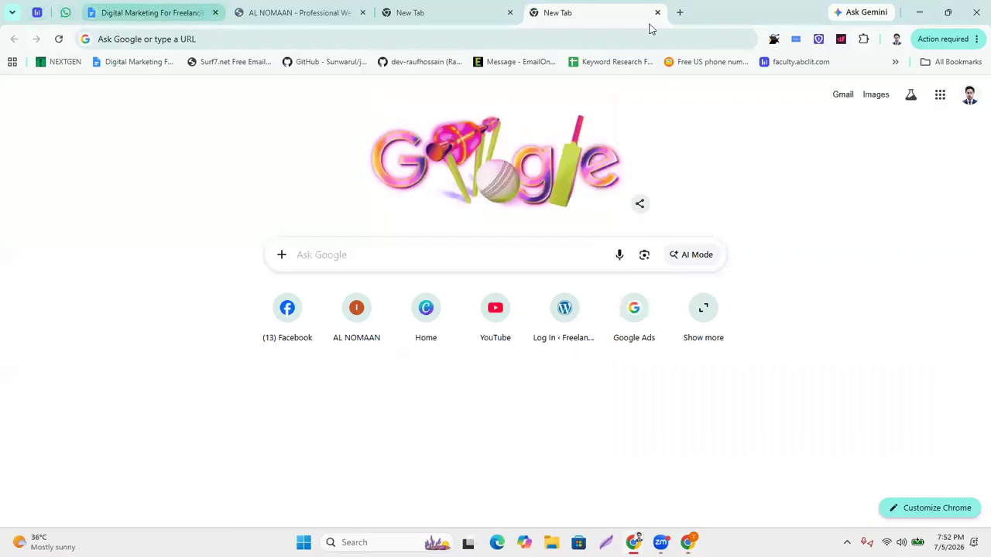
Load linkedin.com in the new tab by entering LINKEDIN in the address bar.
left_click(405, 14)
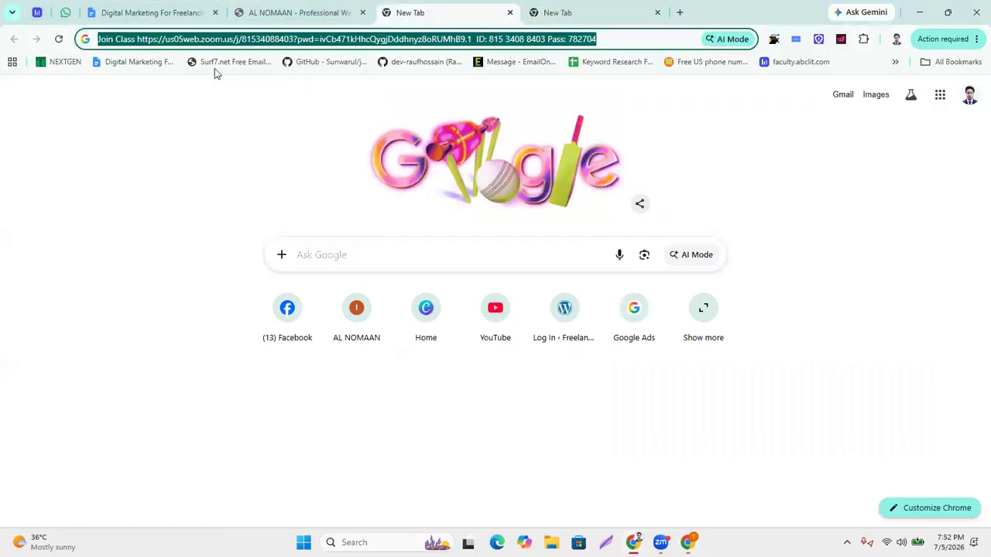
key("BackSpace")
type("A")
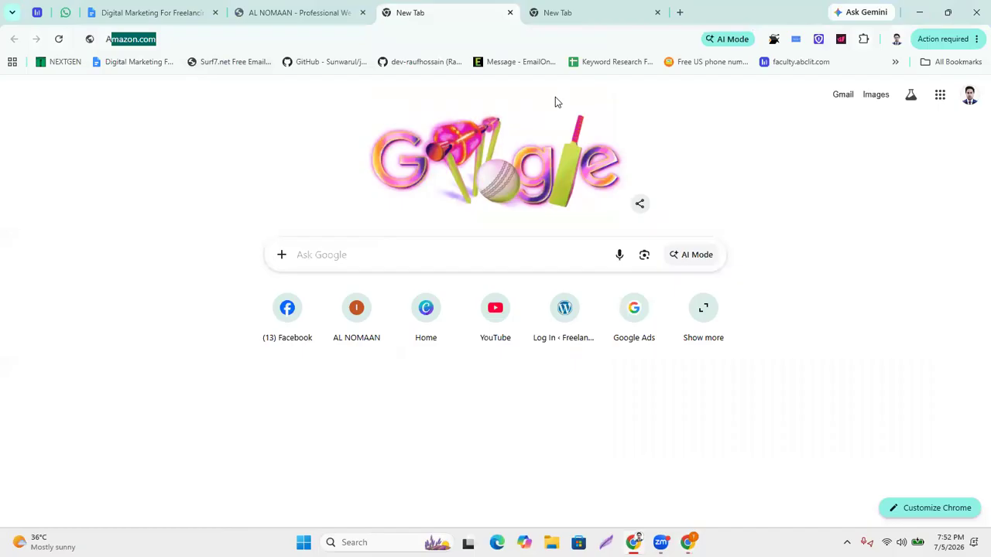
type("L")
key("BackSpace")
key("BackSpace")
key("BackSpace")
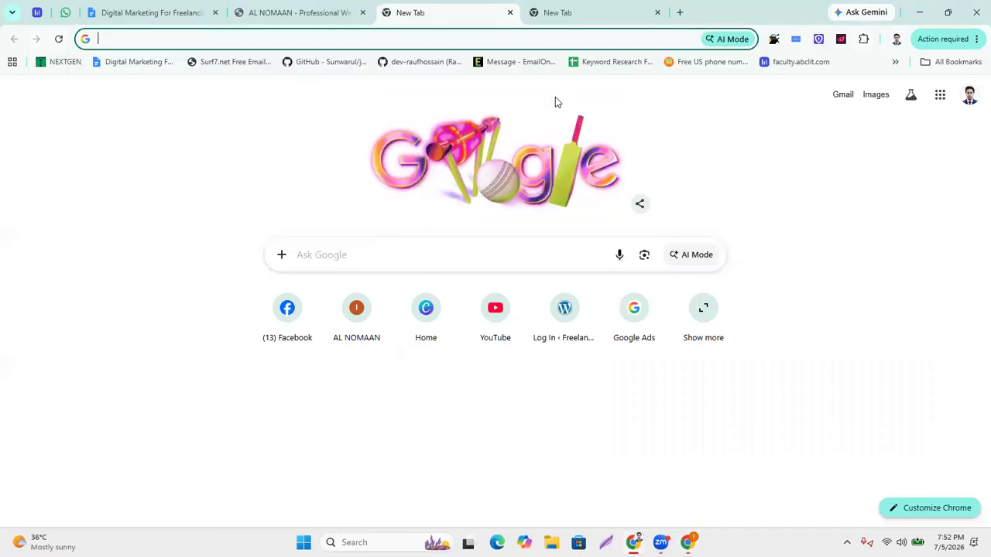
type("LINKEDIN")
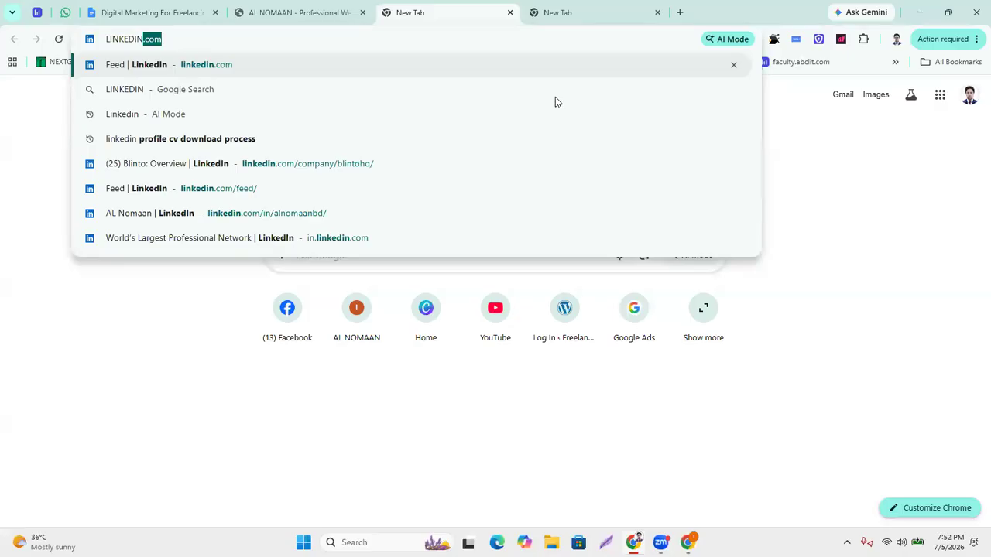
key("Return")
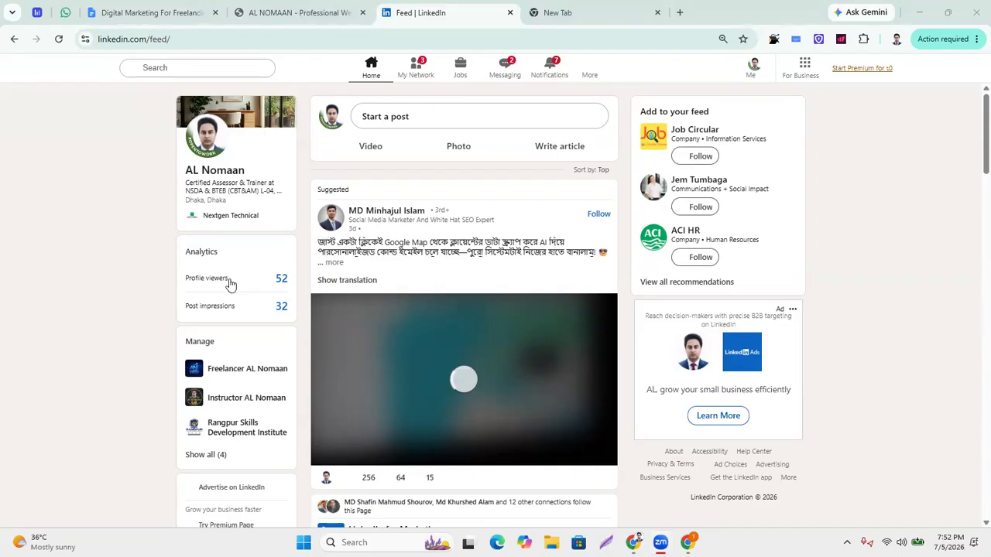
Glance over the home feed and open the Me account dropdown.
scroll(317, 130, "down", 4)
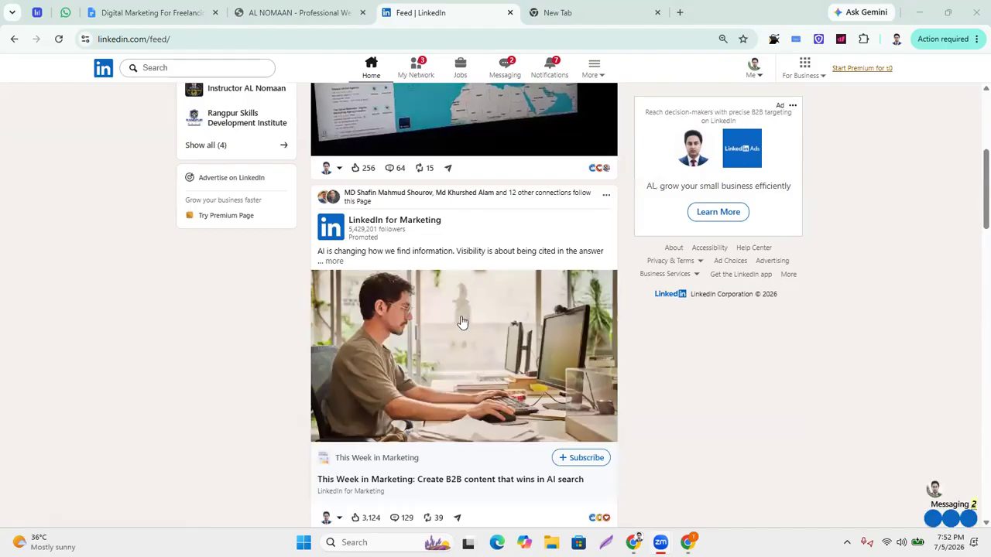
scroll(421, 285, "up", 4)
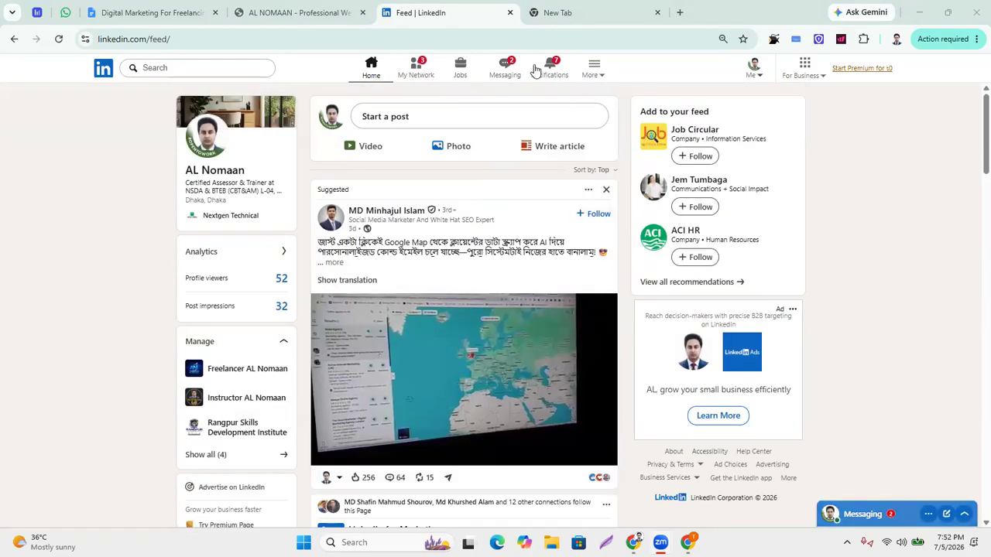
left_click(763, 77)
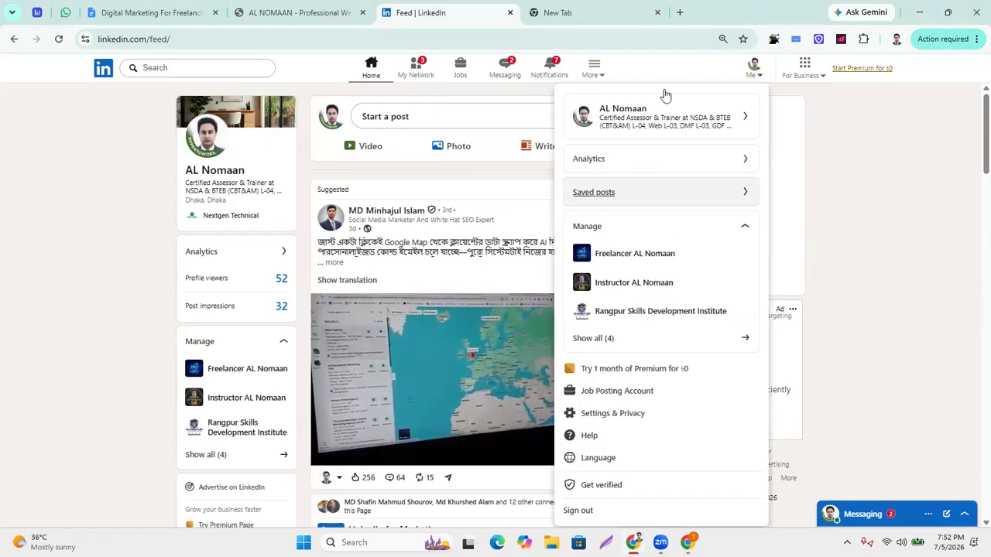
View your own profile page, then go to My Network's pending invitations.
left_click(740, 124)
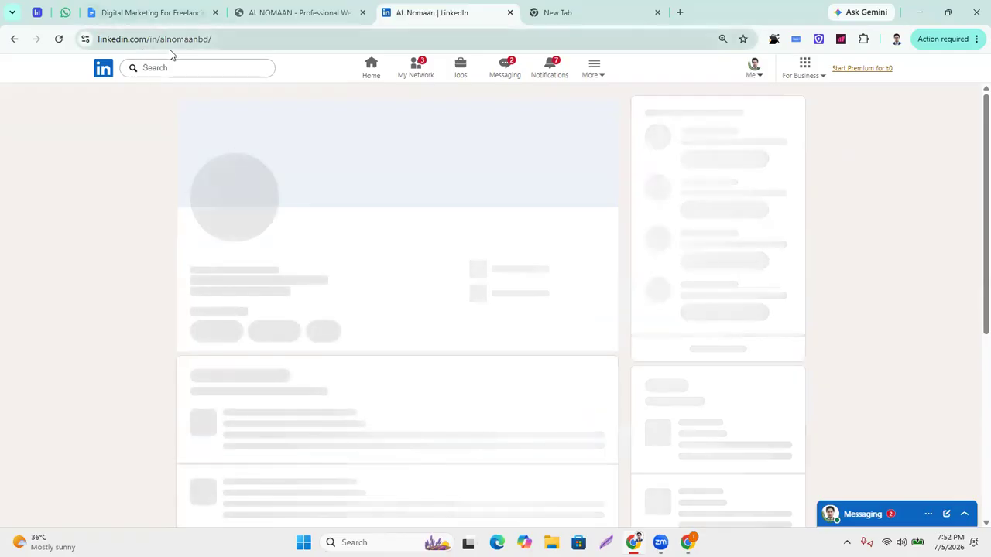
left_click(175, 39)
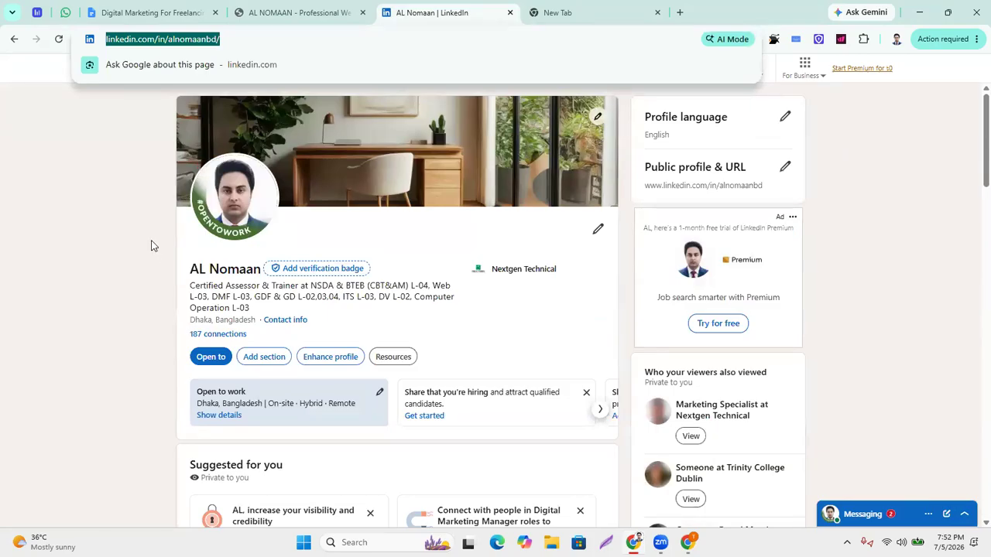
left_click(514, 508)
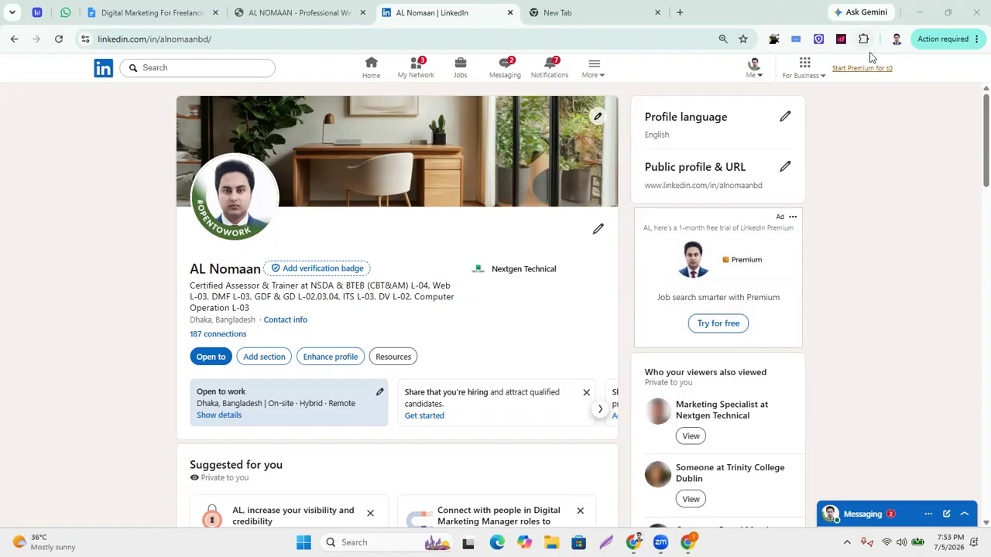
left_click(416, 74)
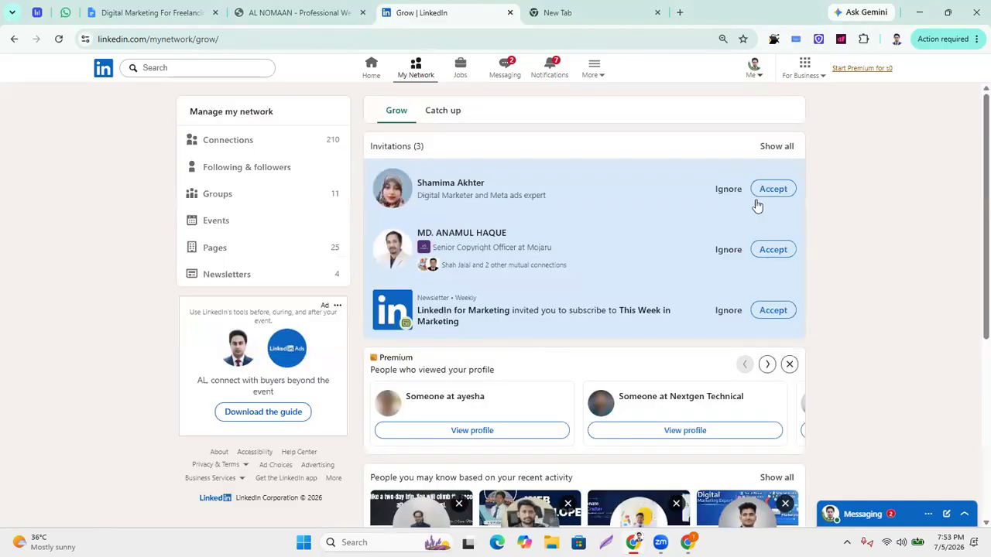
Accept both connection invitations and subscribe to the This Week in Marketing newsletter.
left_click(773, 189)
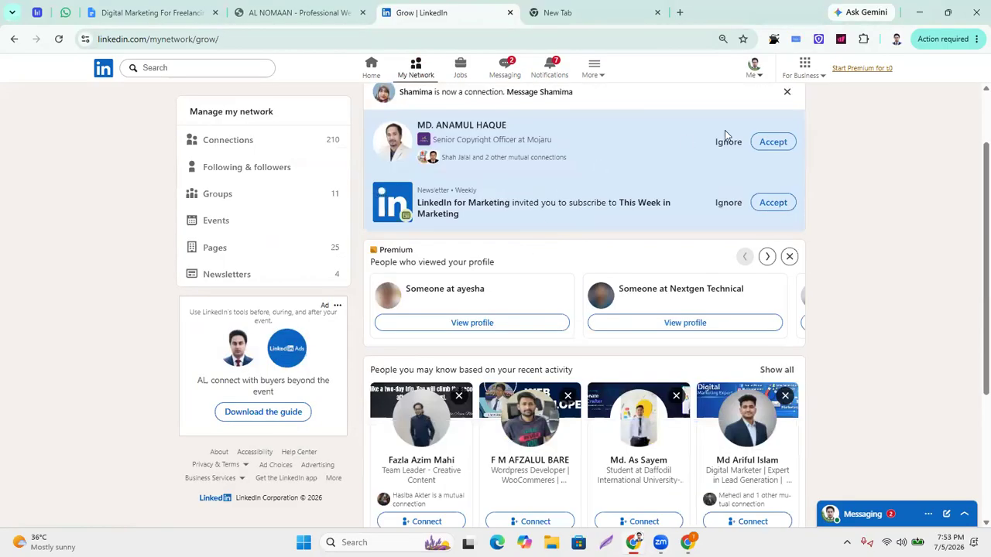
left_click(775, 141)
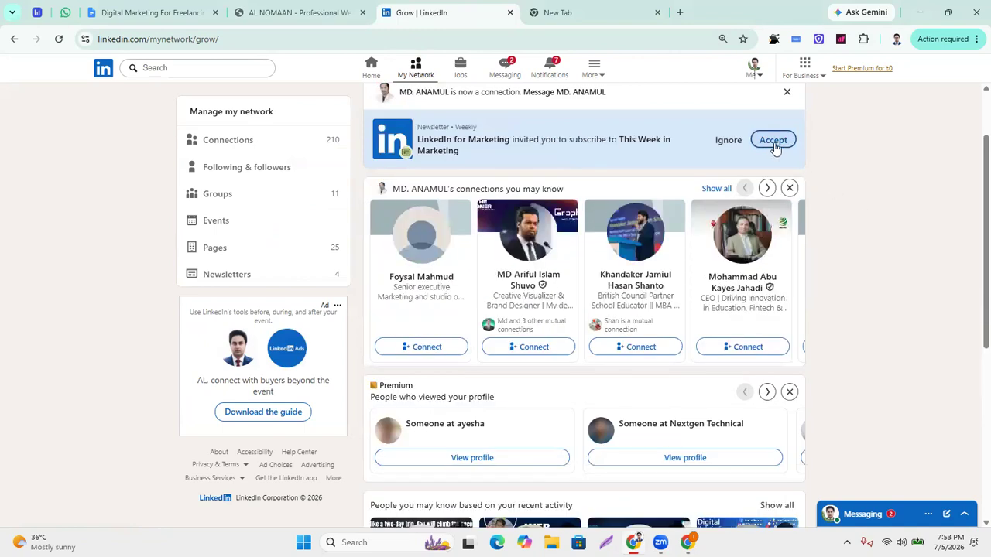
left_click(774, 141)
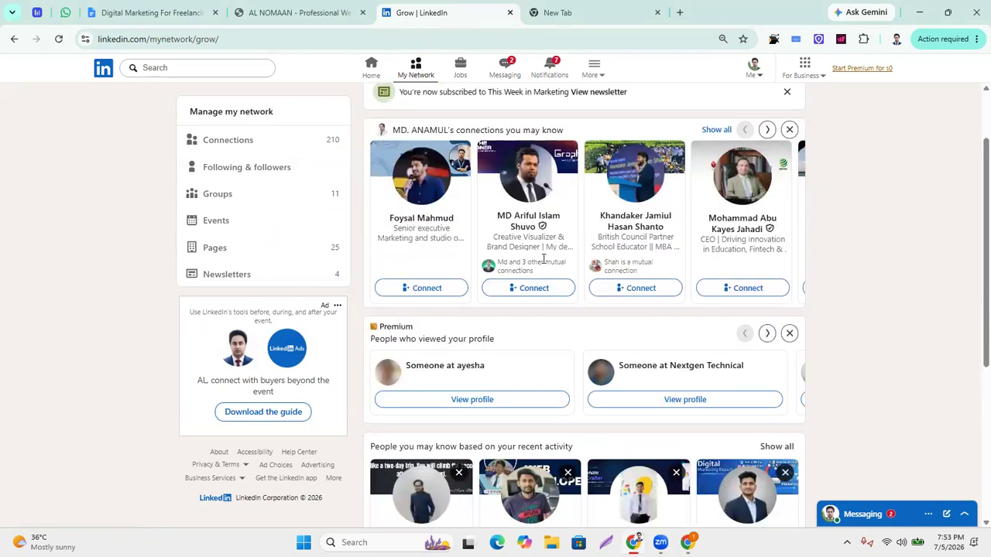
scroll(486, 343, "down", 4)
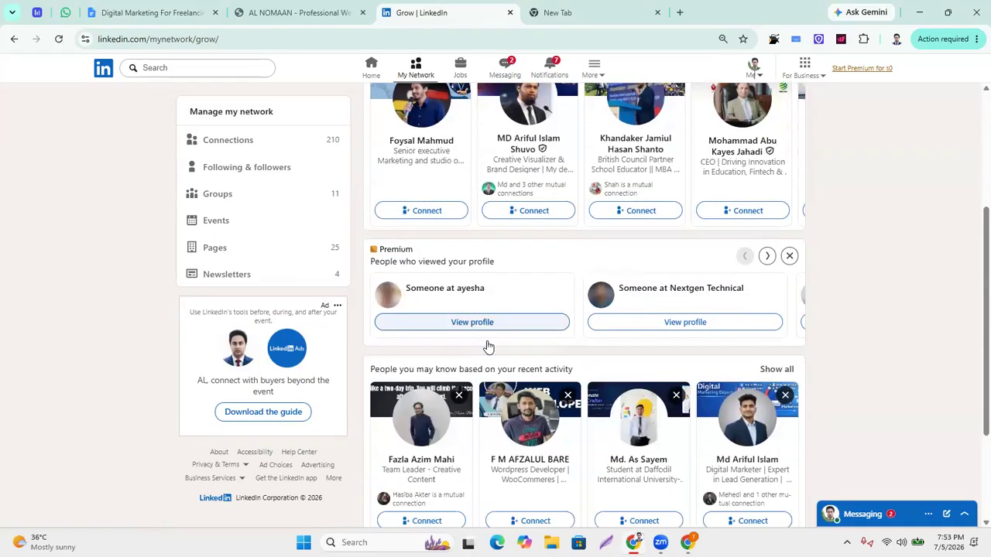
scroll(646, 394, "up", 4)
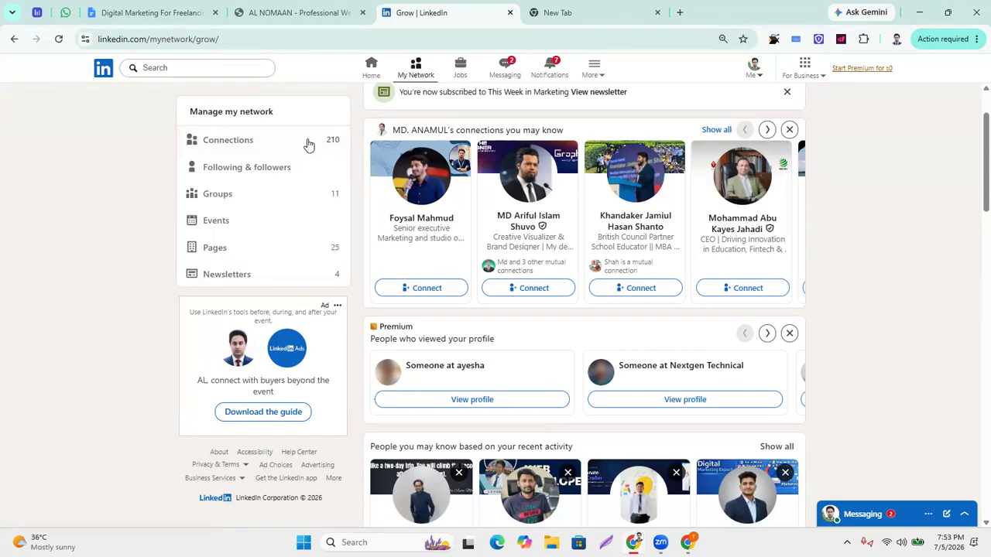
scroll(530, 483, "up", 1)
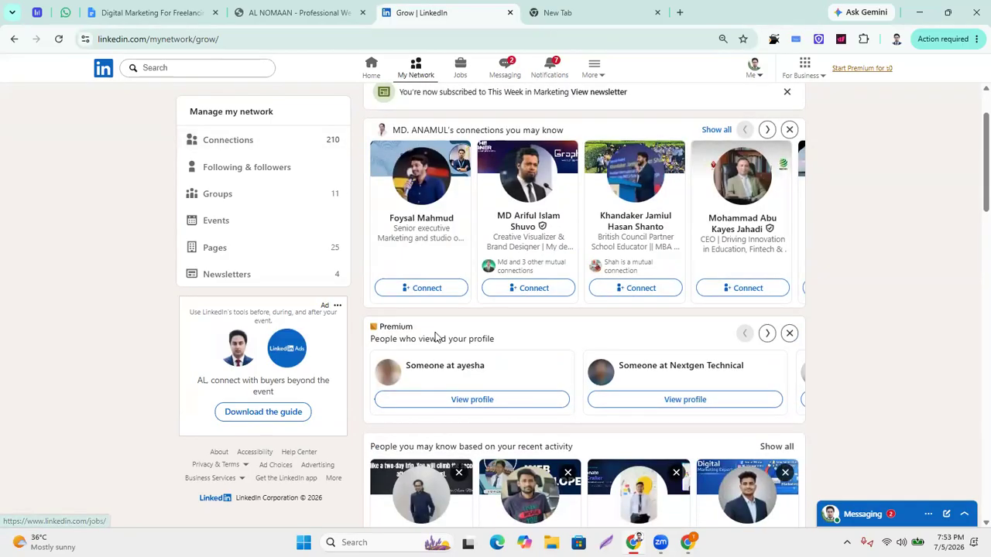
scroll(579, 431, "up", 2)
scroll(763, 110, "down", 2)
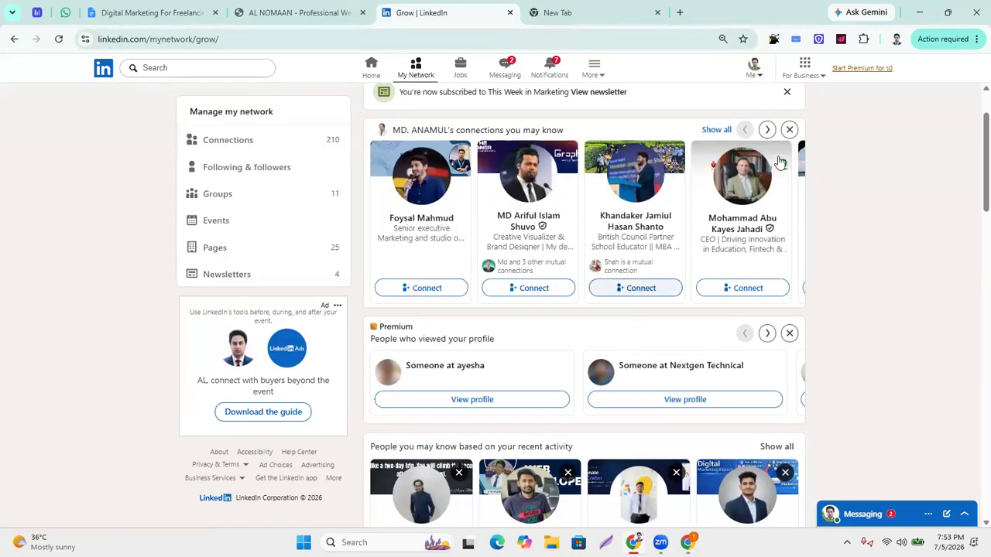
left_click(756, 75)
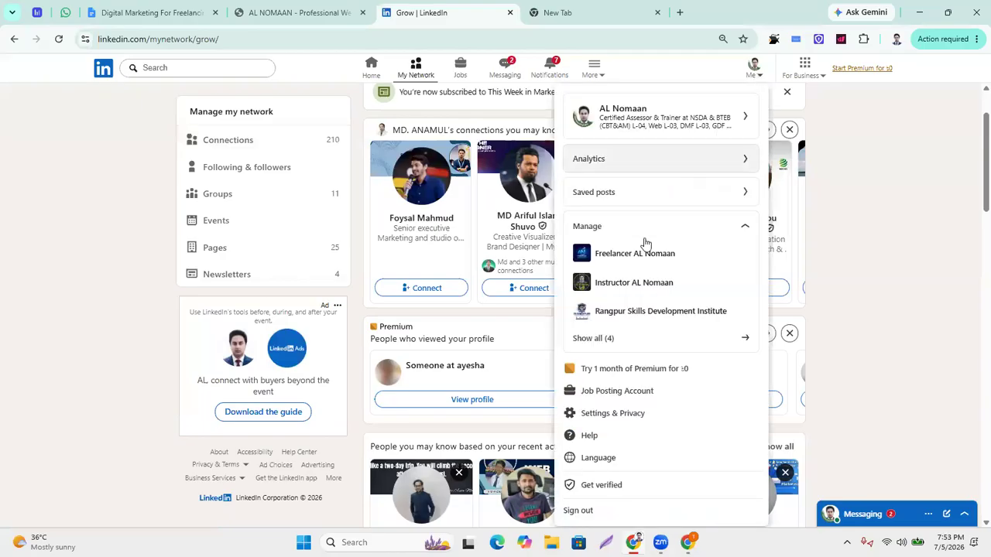
Return to your profile and open the Public profile & URL settings.
left_click(679, 123)
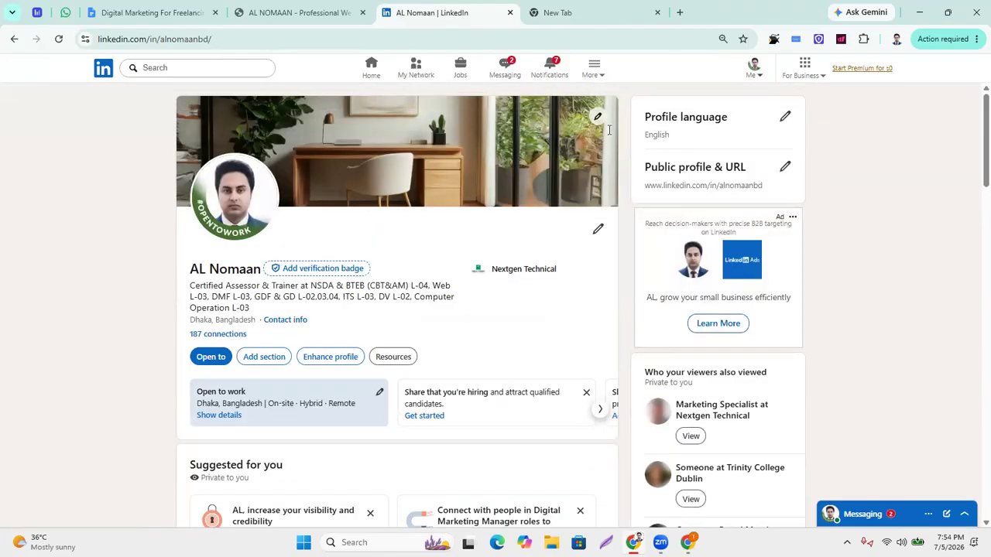
left_click(756, 74)
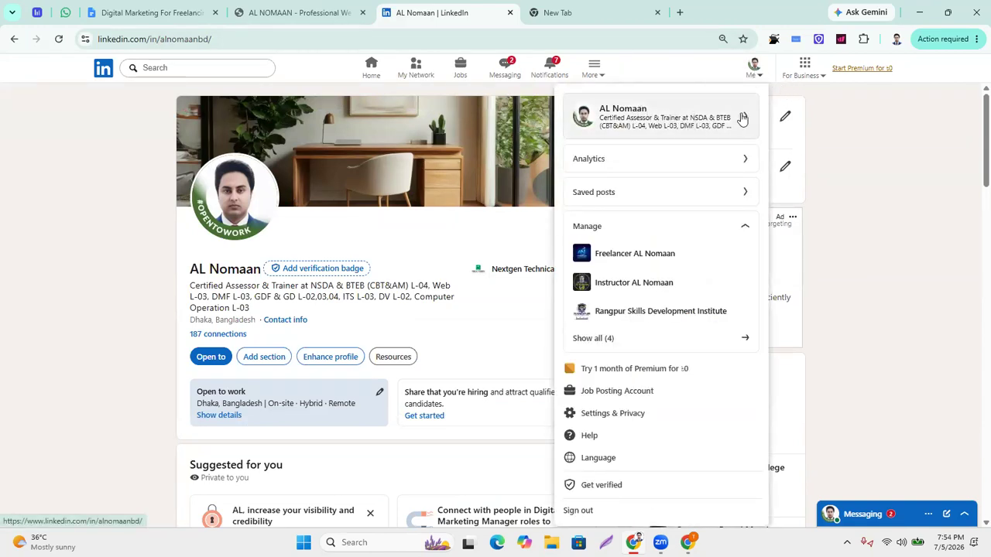
left_click(886, 195)
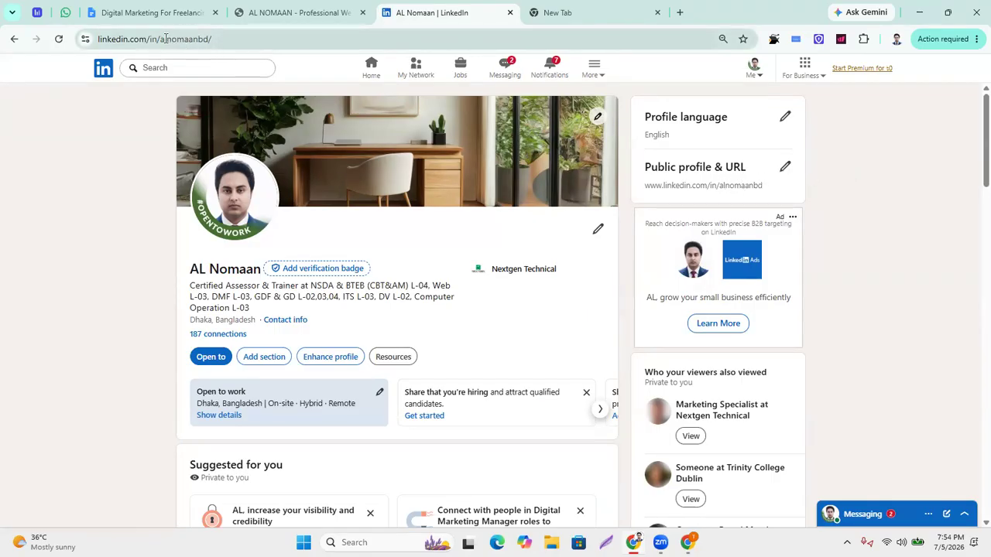
left_click_drag(161, 41, 292, 40)
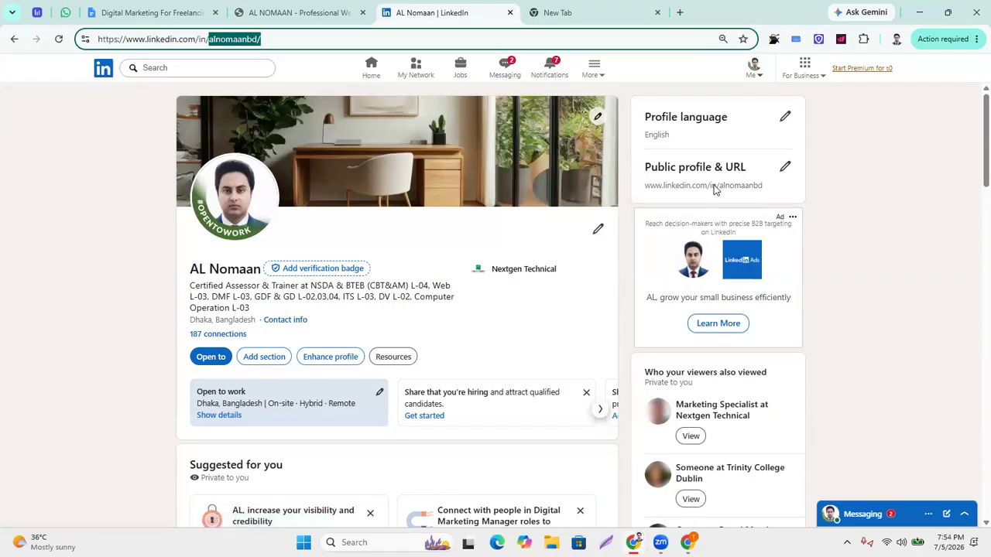
left_click(785, 167)
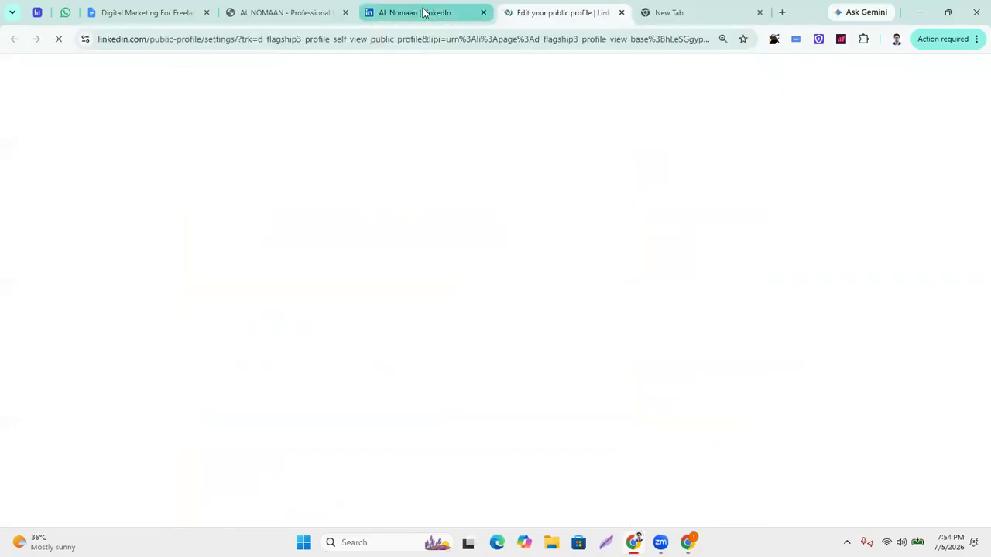
Bring up the loaded public profile settings tab.
left_click(425, 12)
left_click(785, 167)
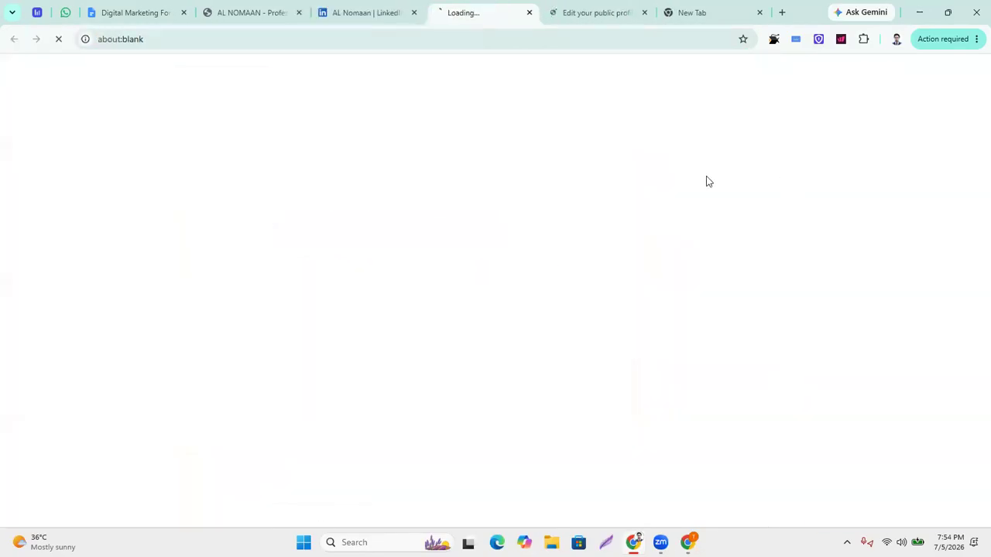
left_click(595, 21)
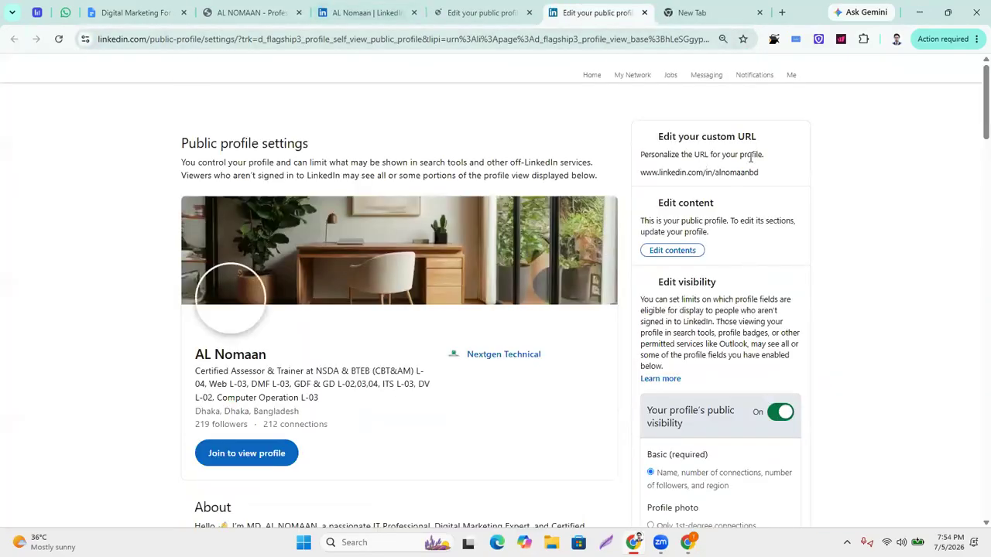
Inspect the custom URL, leave it unchanged, and return to the profile tab.
left_click(754, 173)
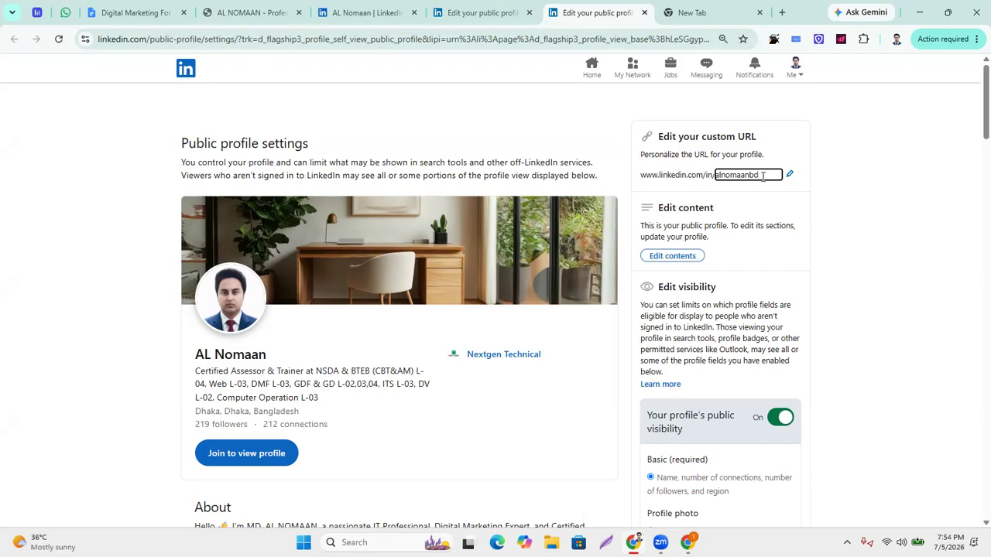
left_click_drag(760, 173, 670, 172)
left_click(422, 451)
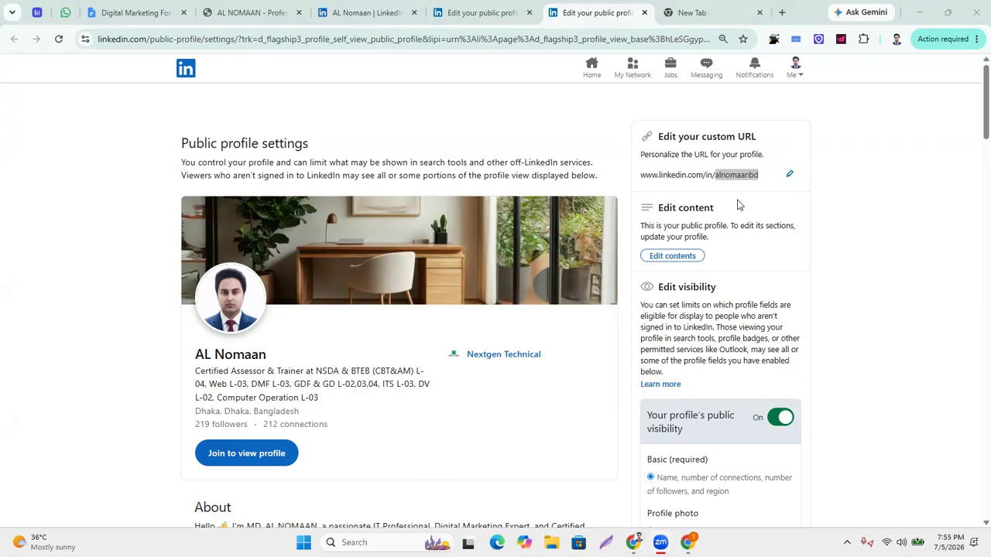
scroll(681, 453, "down", 2)
scroll(642, 429, "up", 2)
scroll(542, 430, "down", 2)
scroll(557, 414, "up", 2)
left_click(646, 70)
left_click(496, 13)
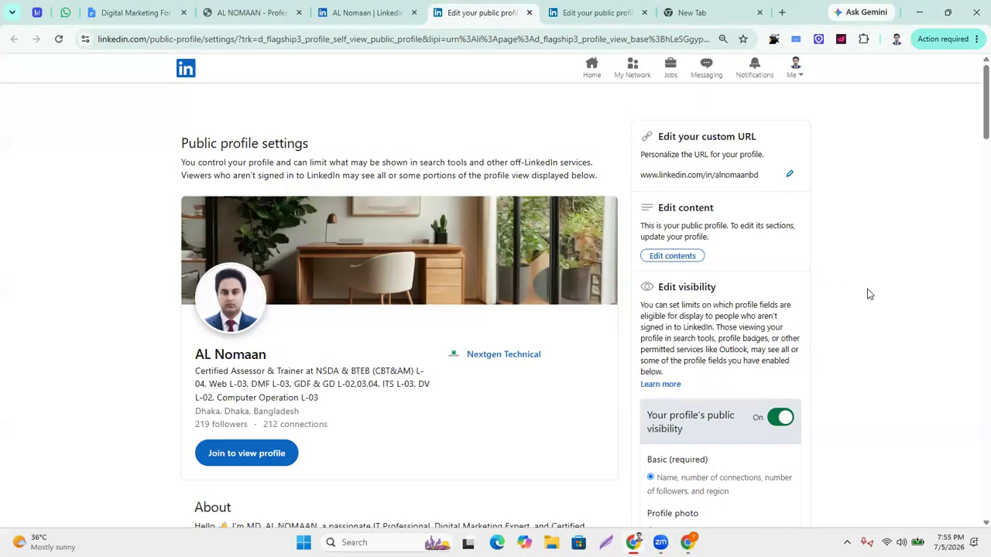
left_click(369, 14)
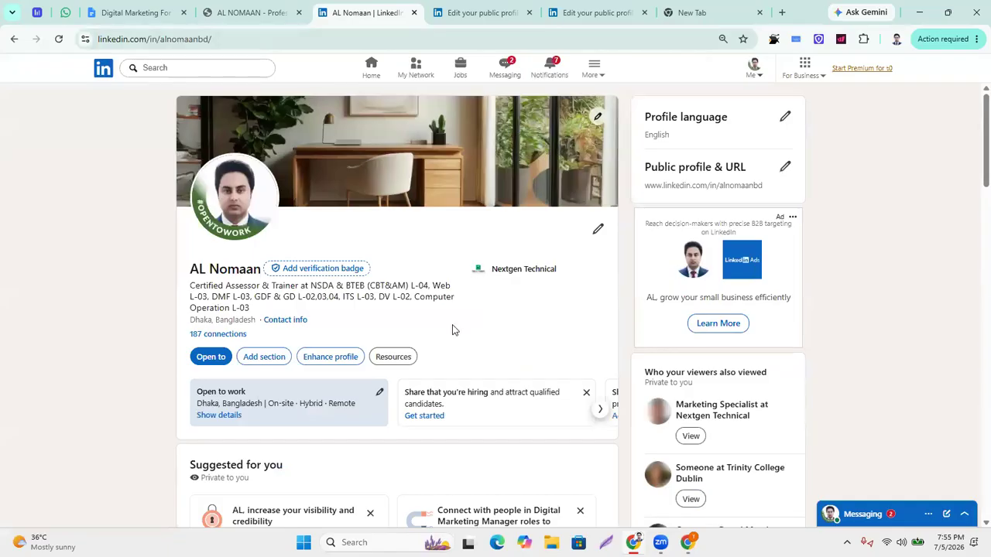
Start a second-language profile with বাংলা (Bangla) as its language.
left_click(784, 117)
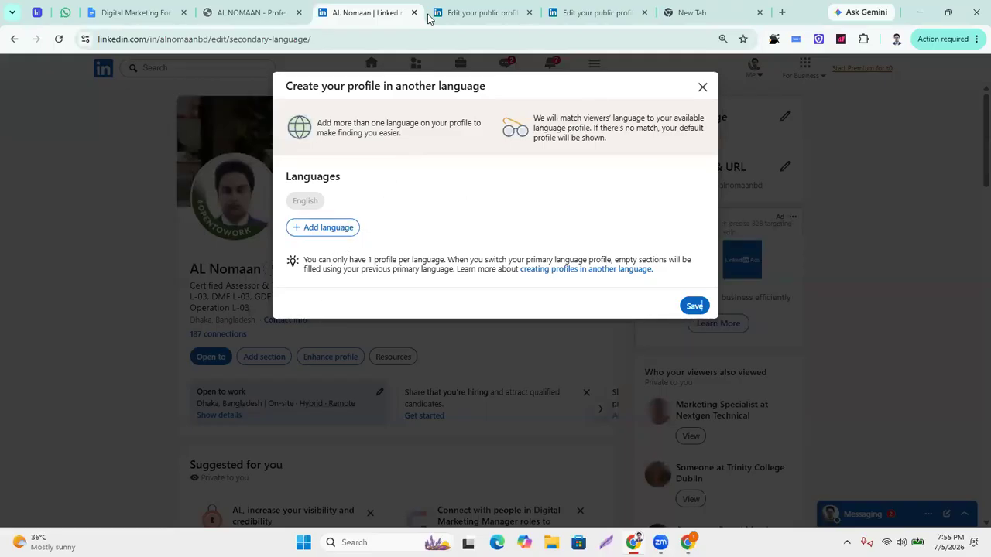
left_click(346, 224)
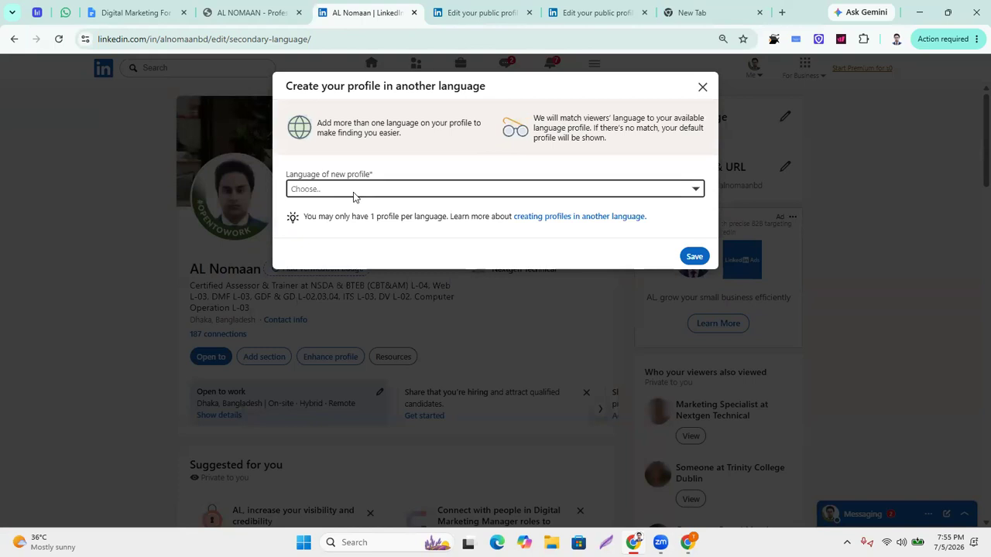
left_click(354, 191)
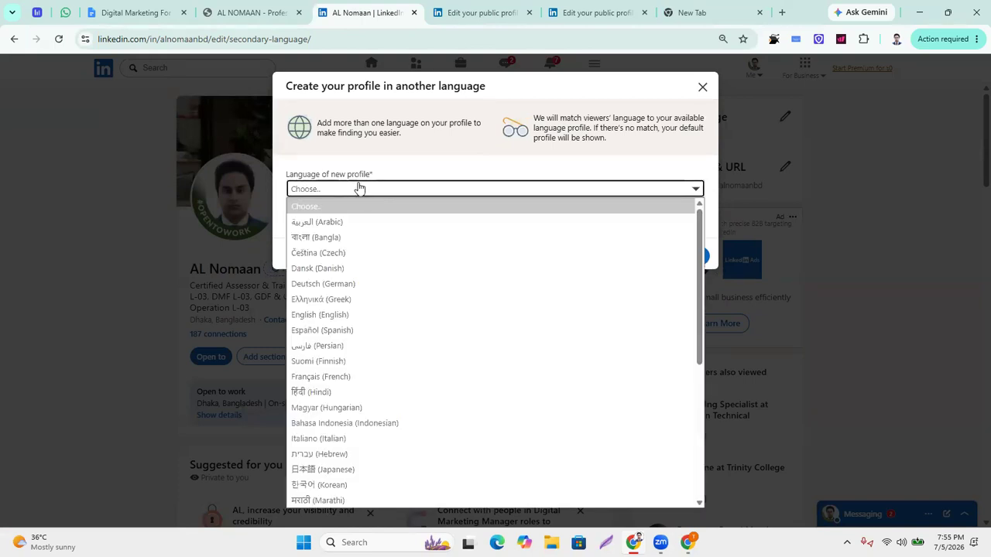
left_click(338, 238)
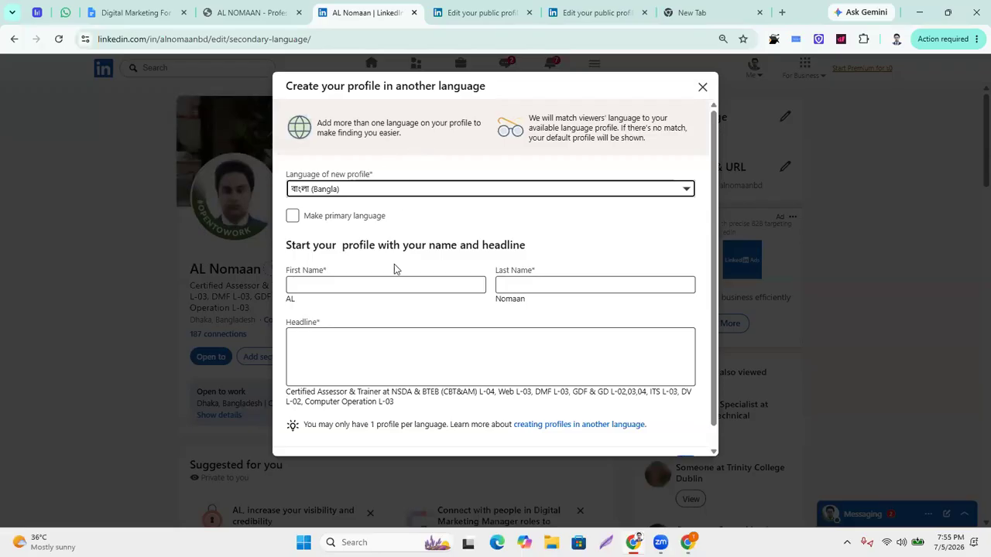
Try saving the Bangla profile with First Name empty, then close the form.
left_click(333, 286)
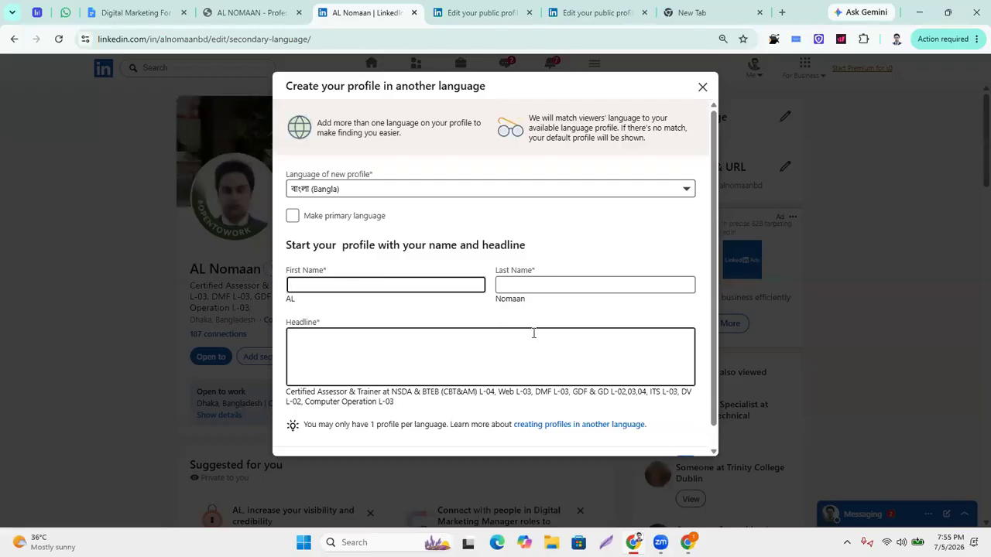
scroll(608, 353, "down", 1)
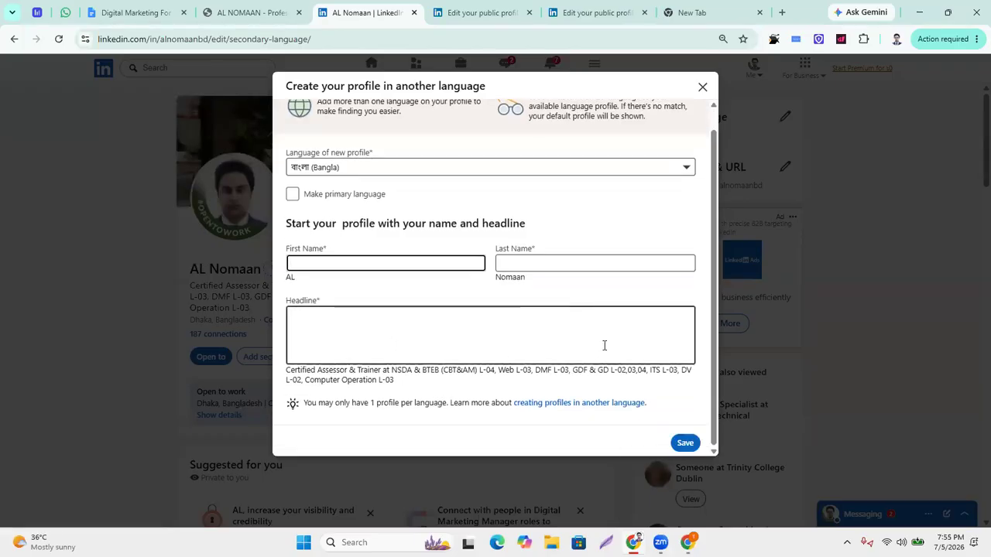
scroll(336, 280, "up", 1)
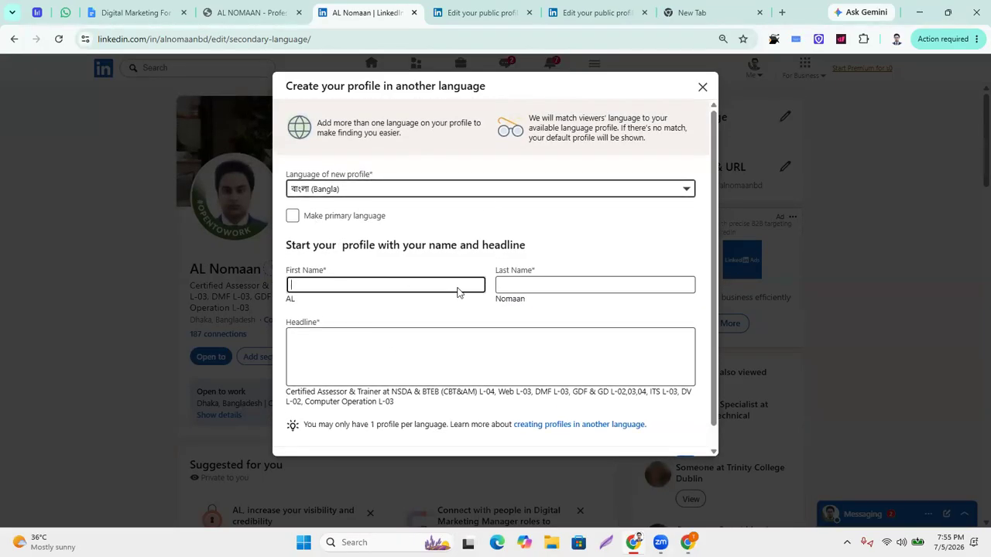
scroll(570, 358, "down", 1)
left_click(696, 438)
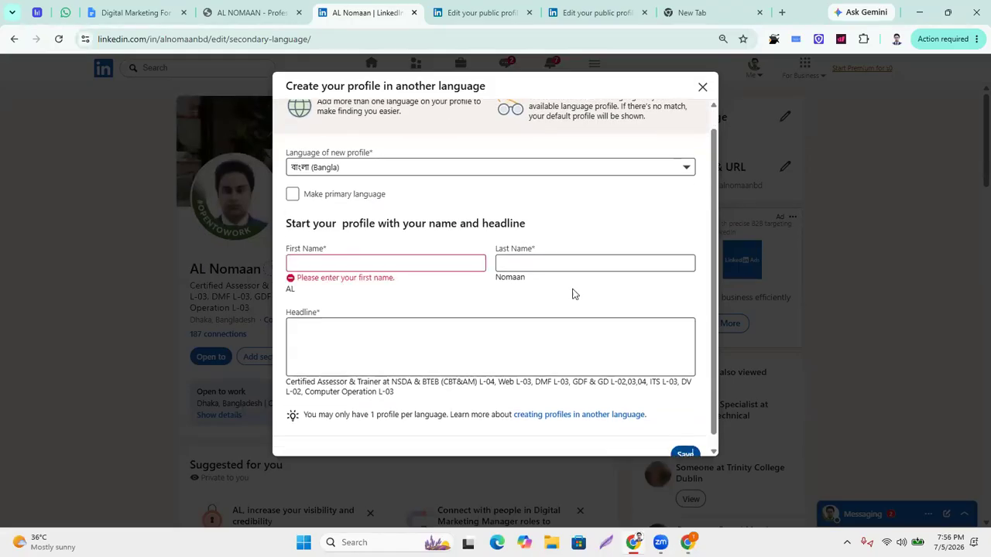
left_click(325, 263)
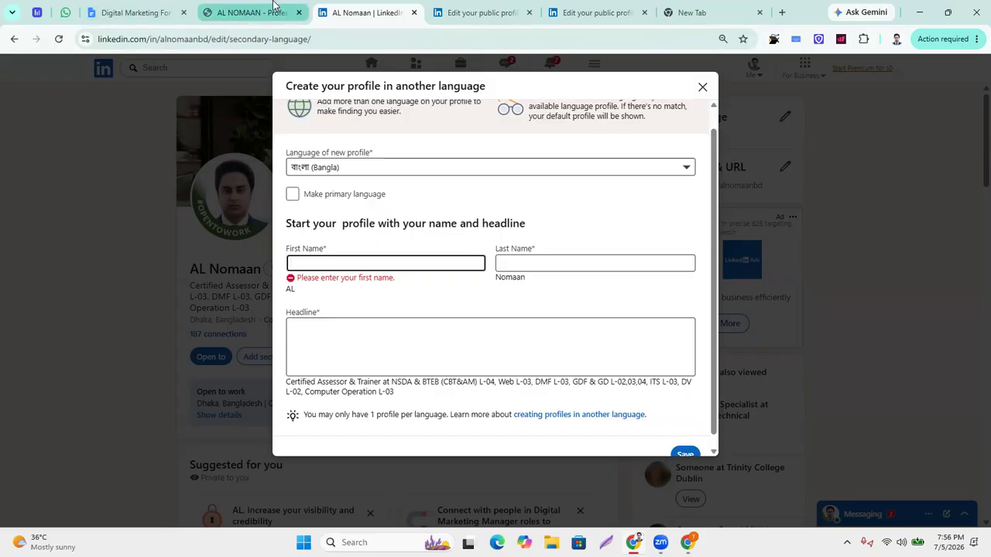
mouse_move(272, 5)
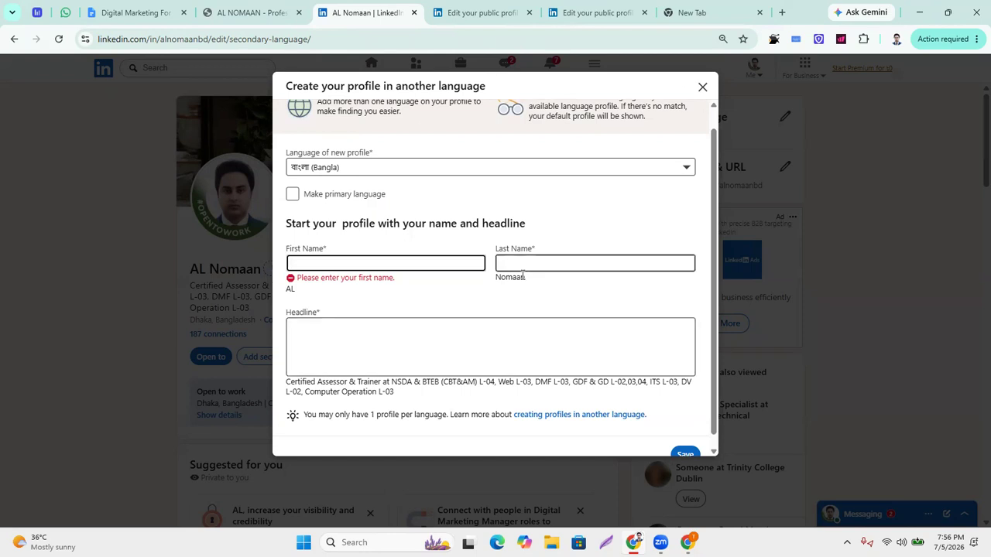
scroll(693, 190, "up", 1)
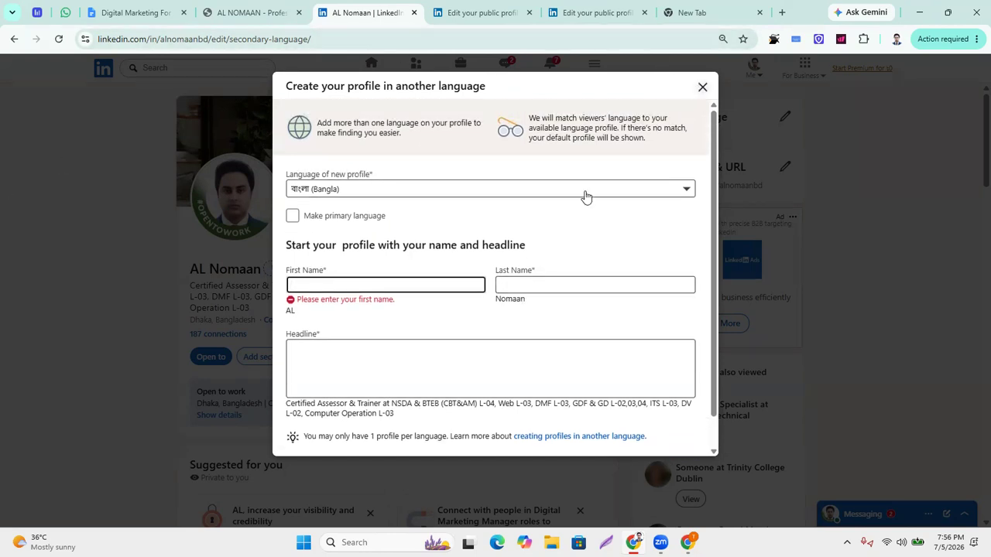
left_click(702, 87)
Discard the unfinished Bangla profile.
left_click(551, 172)
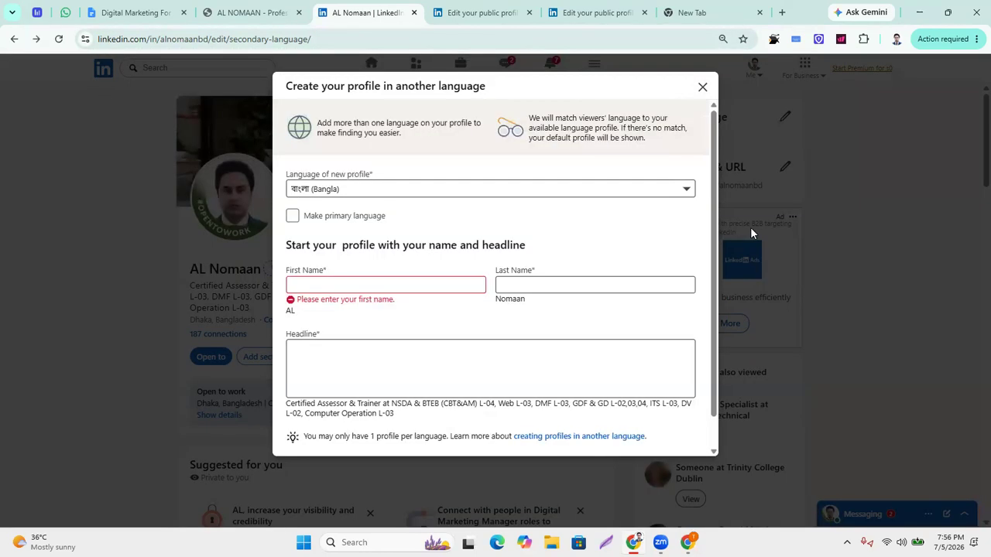
scroll(539, 266, "down", 3)
scroll(593, 214, "up", 1)
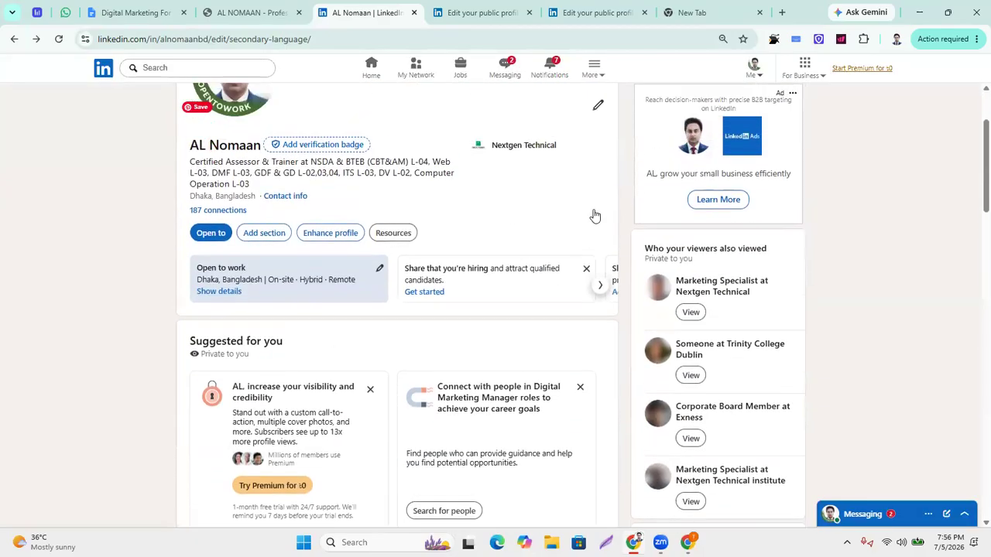
scroll(460, 248, "up", 2)
scroll(464, 258, "down", 2)
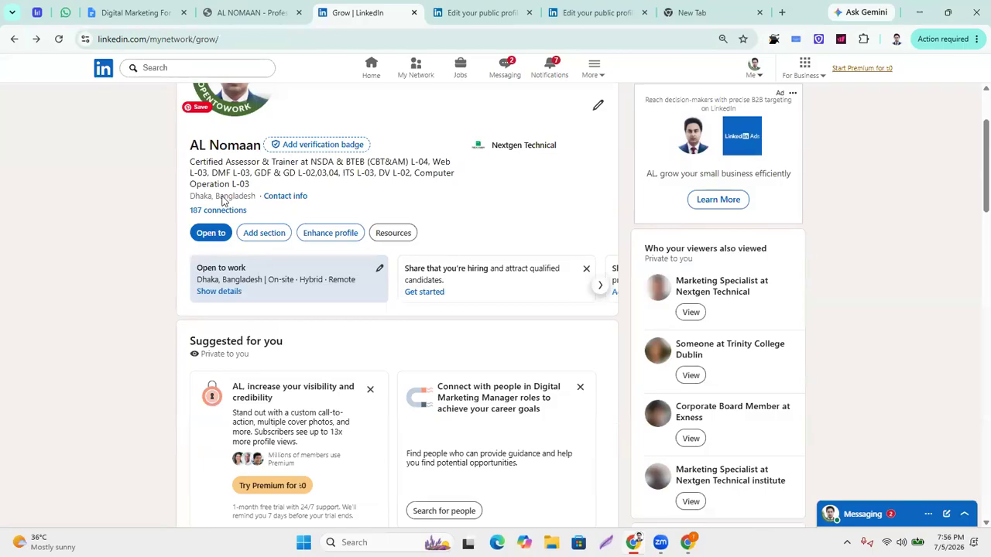
scroll(437, 316, "up", 2)
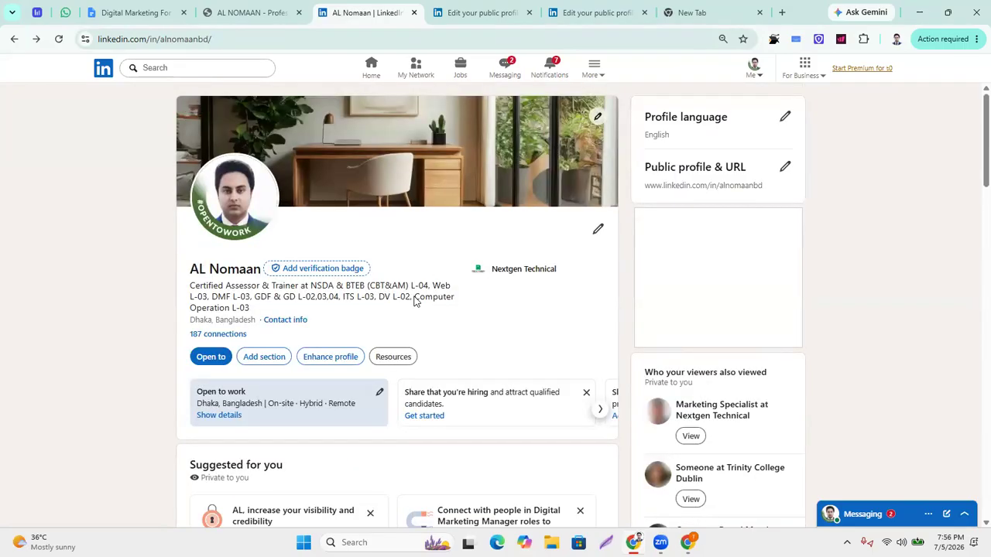
scroll(499, 359, "down", 1)
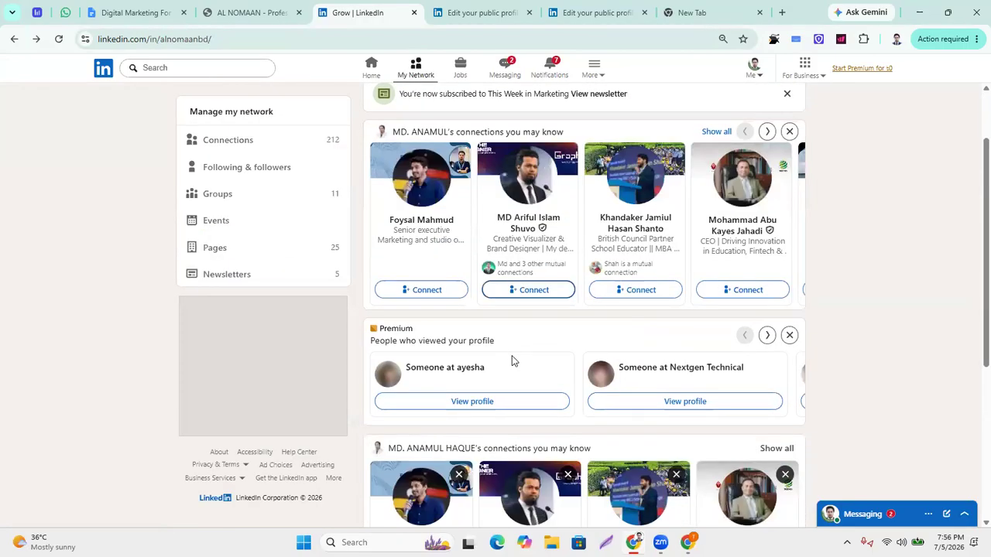
scroll(436, 241, "up", 1)
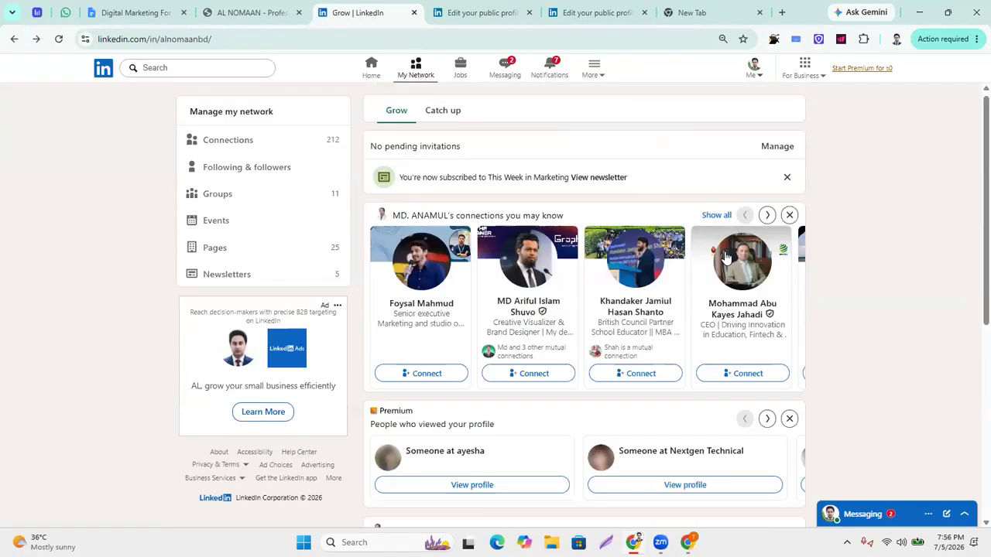
scroll(706, 246, "down", 1)
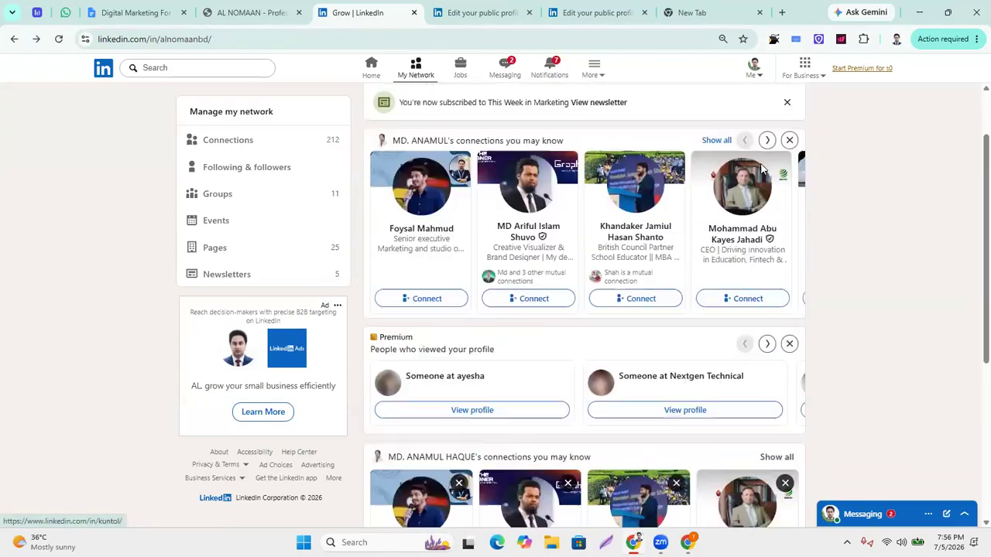
Dismiss the newsletter notice and go back to your own profile page.
left_click(789, 92)
left_click(755, 72)
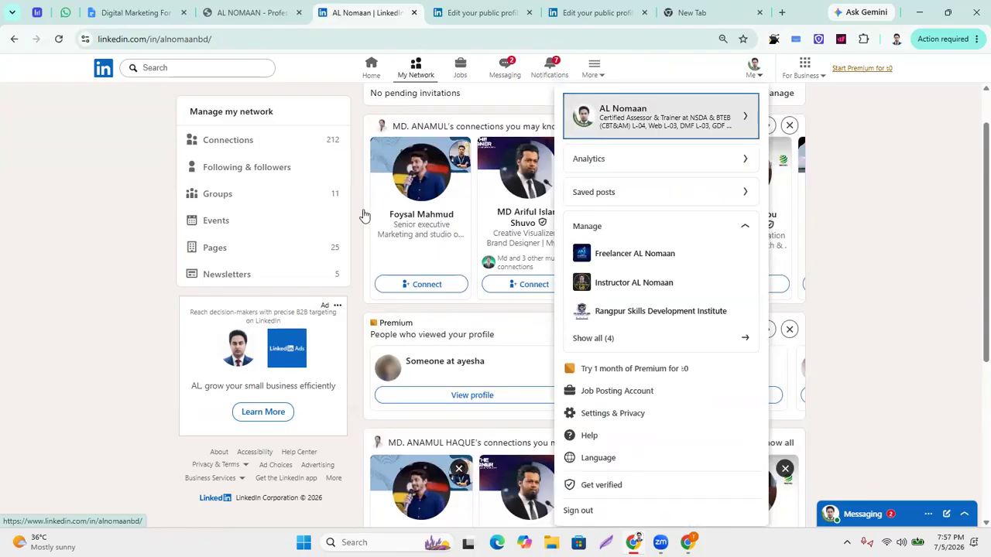
left_click(697, 112)
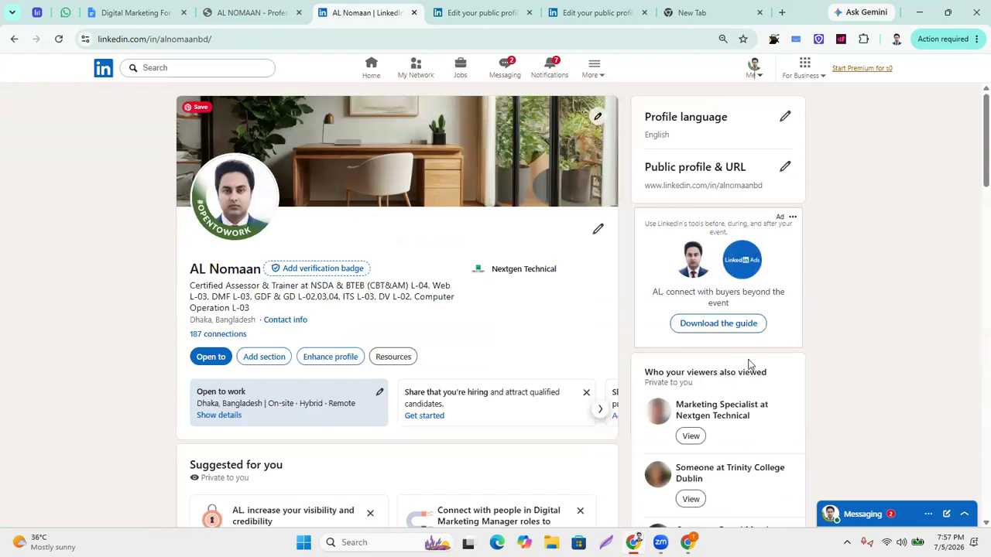
scroll(748, 364, "down", 7)
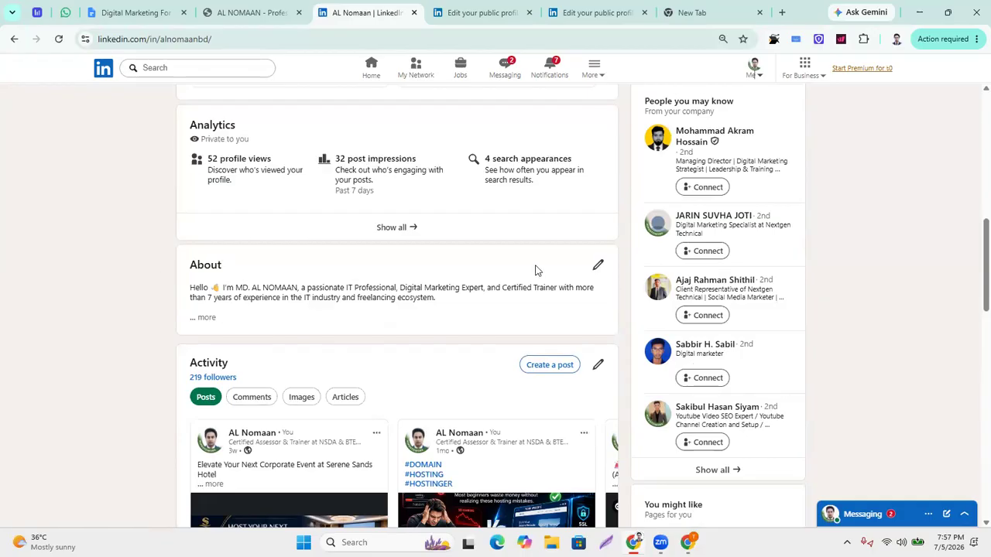
scroll(536, 269, "up", 10)
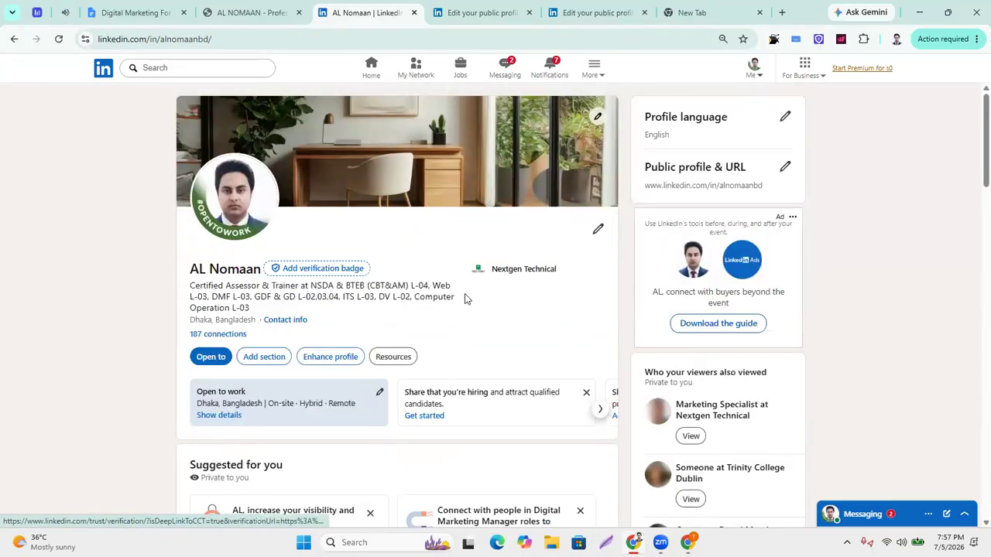
scroll(466, 298, "down", 1)
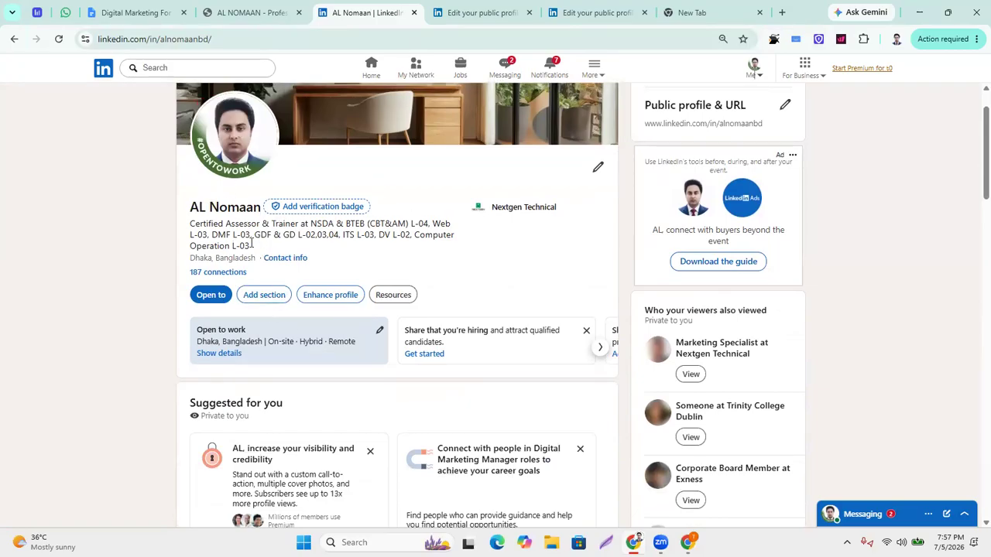
left_click(268, 300)
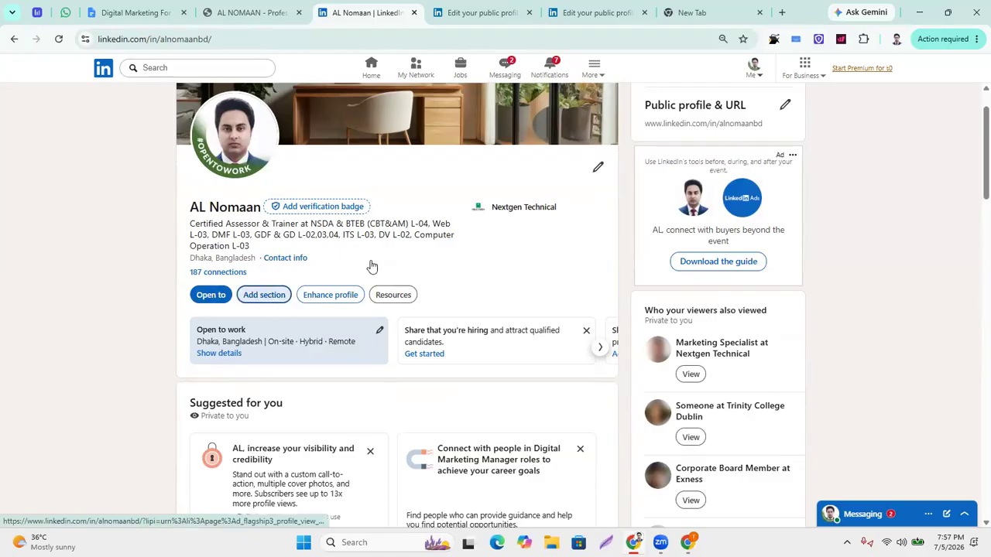
Open the Add skill form through Add profile section's Core group.
left_click(264, 296)
left_click(263, 294)
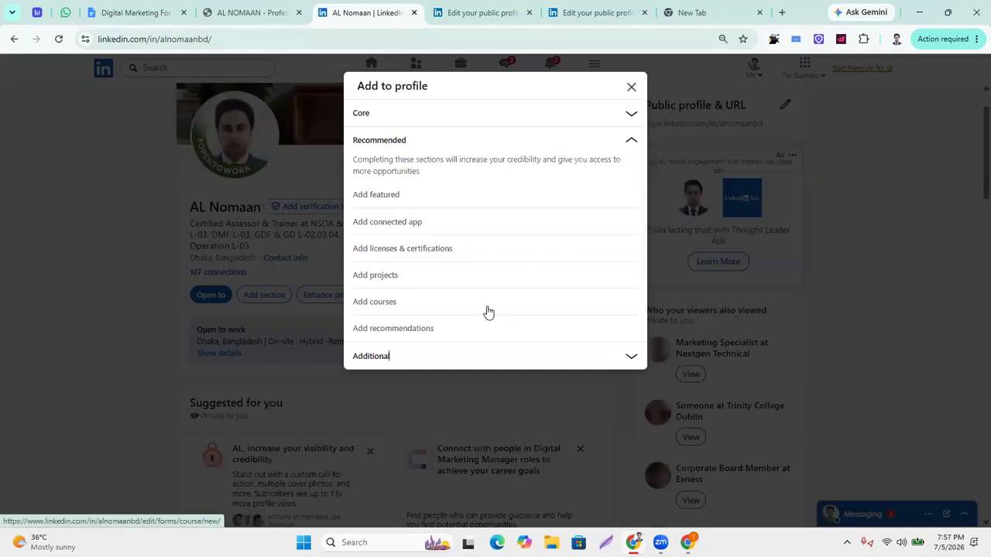
left_click(630, 116)
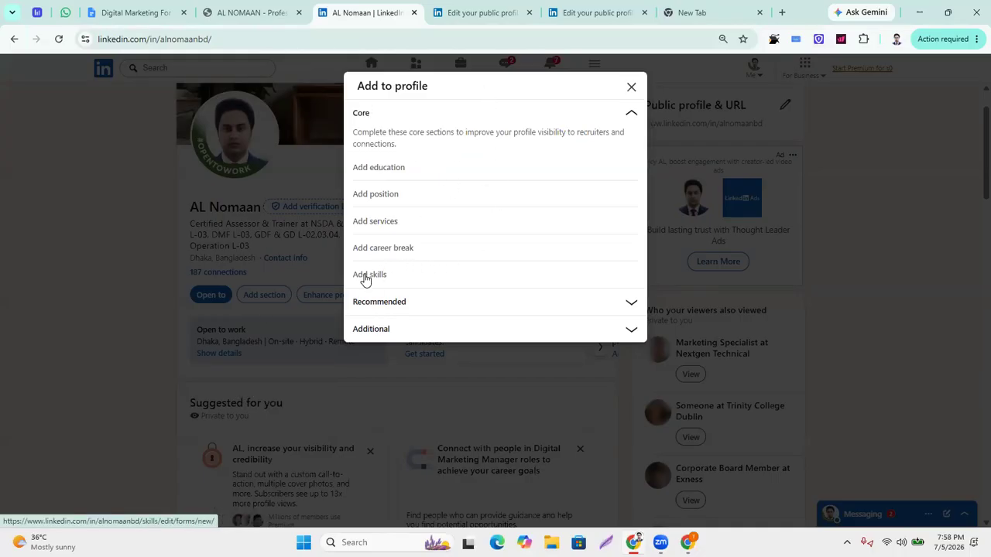
left_click(389, 277)
left_click(404, 272)
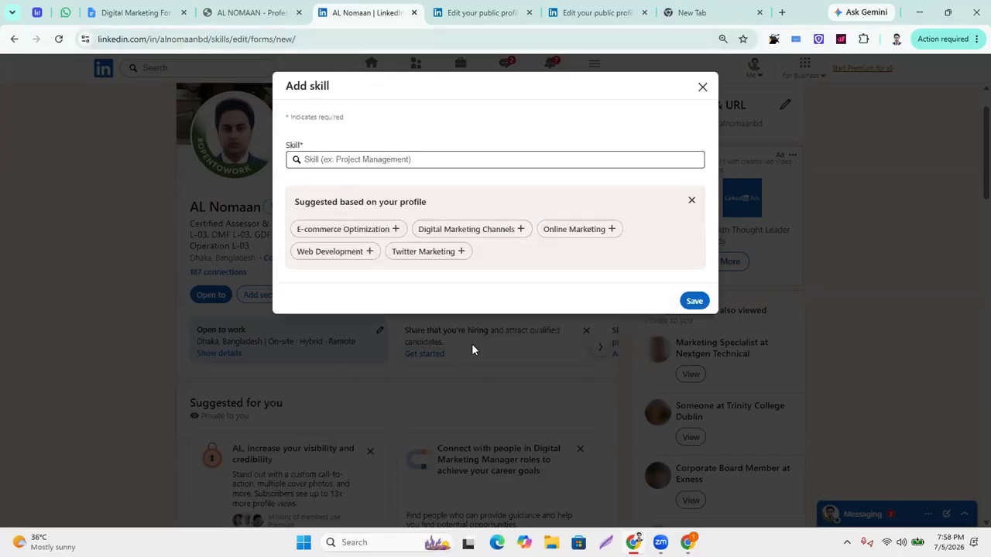
Save E-commerce Optimization as a profile skill, begin another skill, then minimize the browser window.
left_click(355, 230)
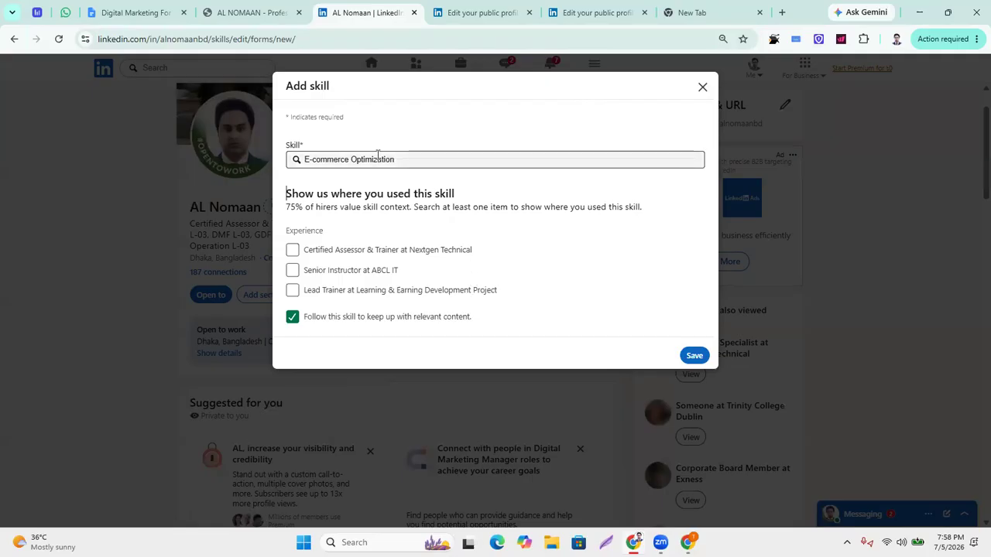
left_click(450, 157)
left_click(381, 180)
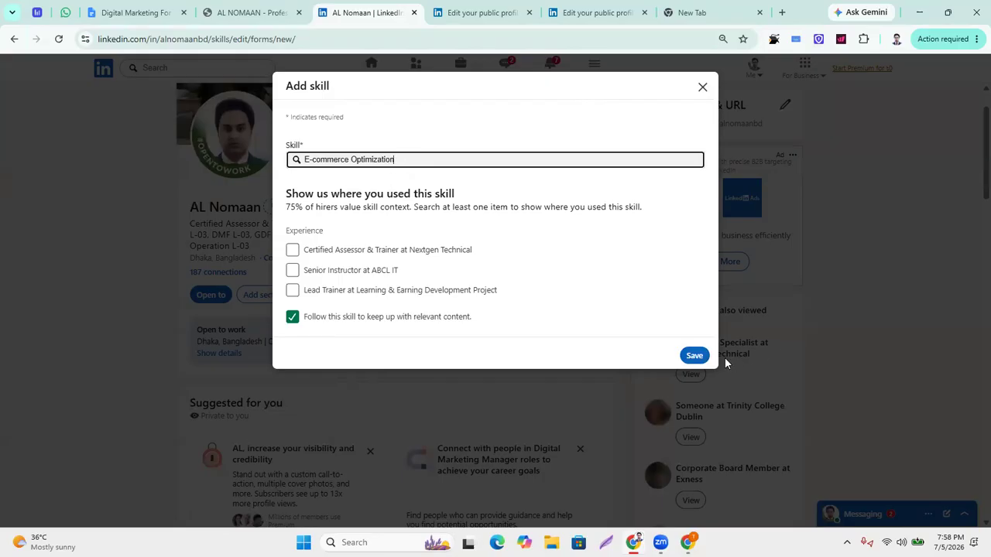
left_click(691, 354)
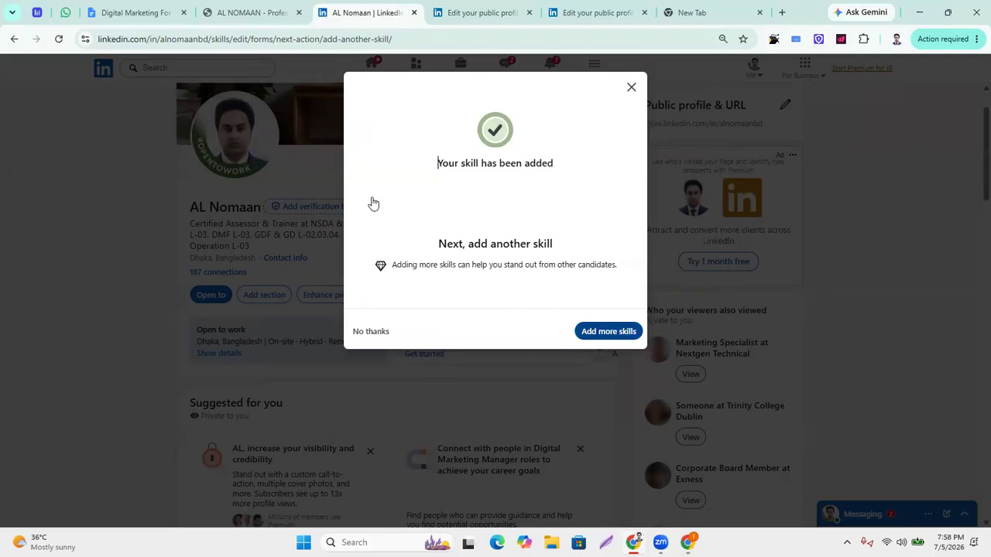
left_click(592, 334)
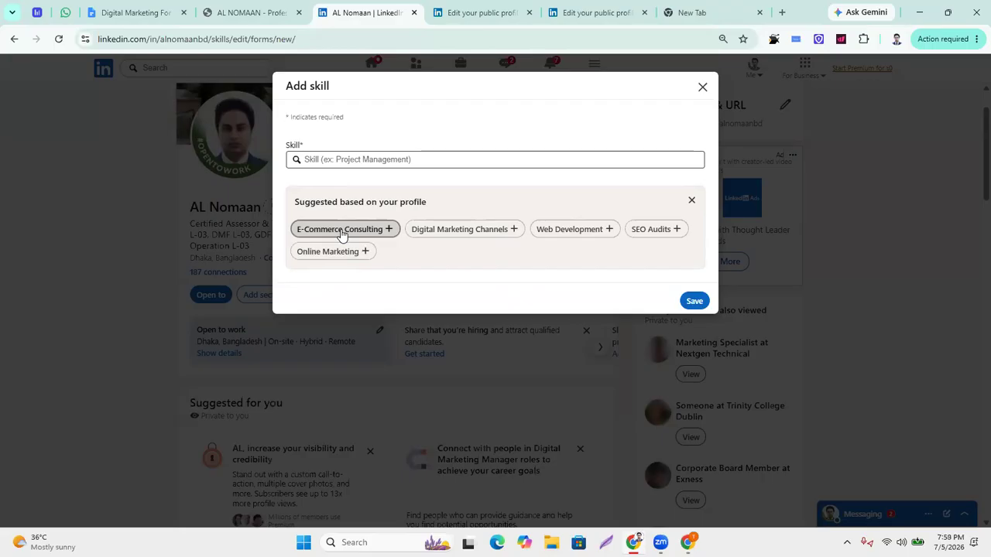
left_click(922, 14)
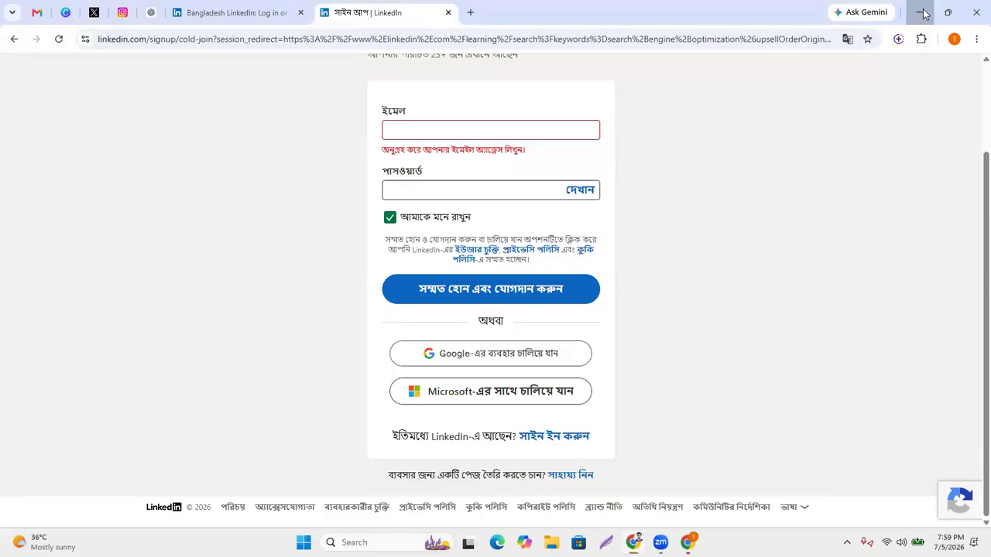
left_click(923, 14)
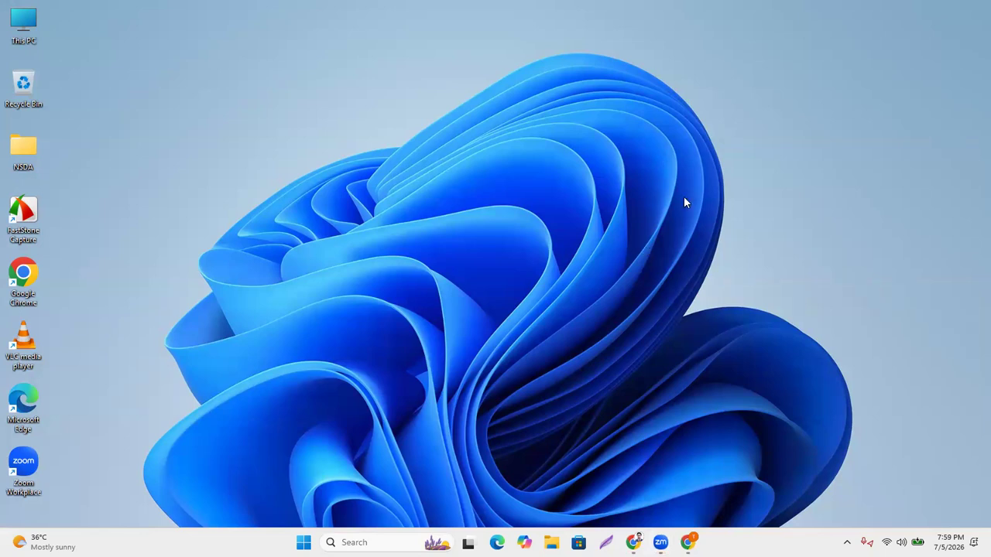
right_click(658, 197)
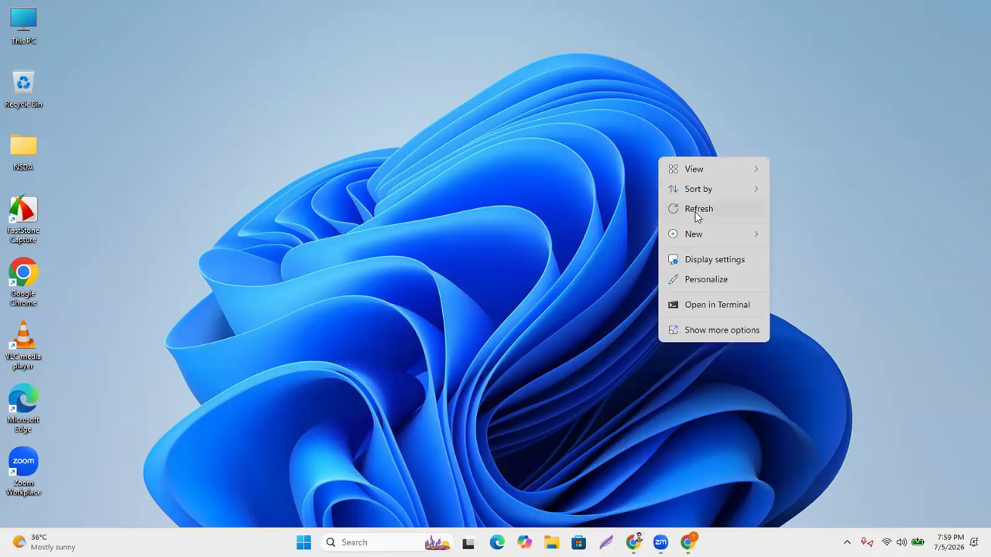
left_click(695, 211)
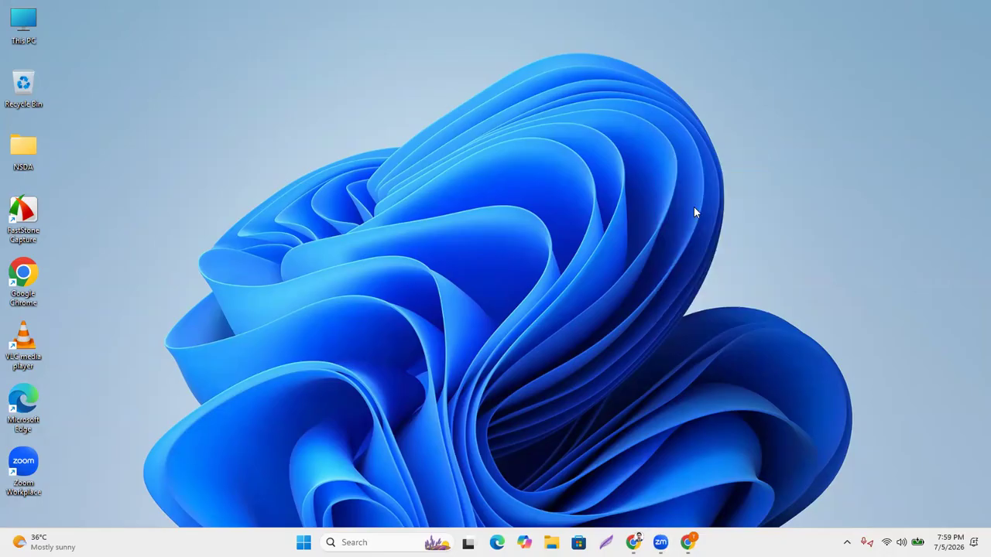
right_click(610, 167)
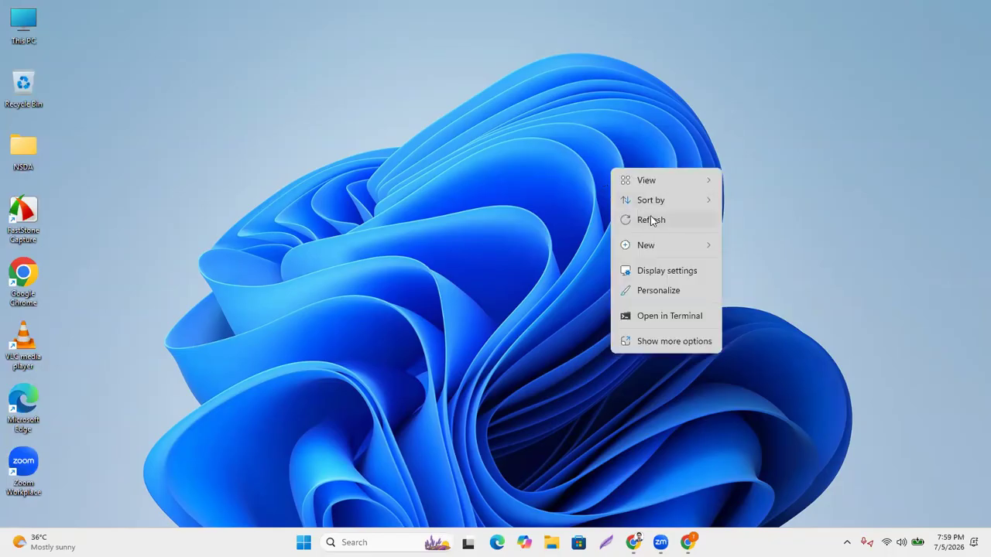
left_click(651, 220)
right_click(596, 177)
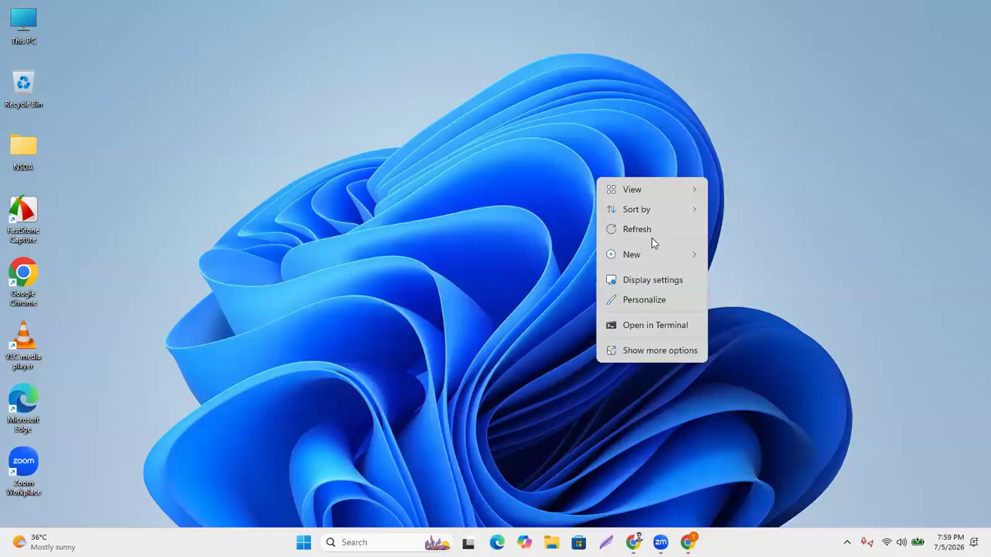
left_click(651, 232)
right_click(554, 156)
left_click(586, 208)
right_click(548, 162)
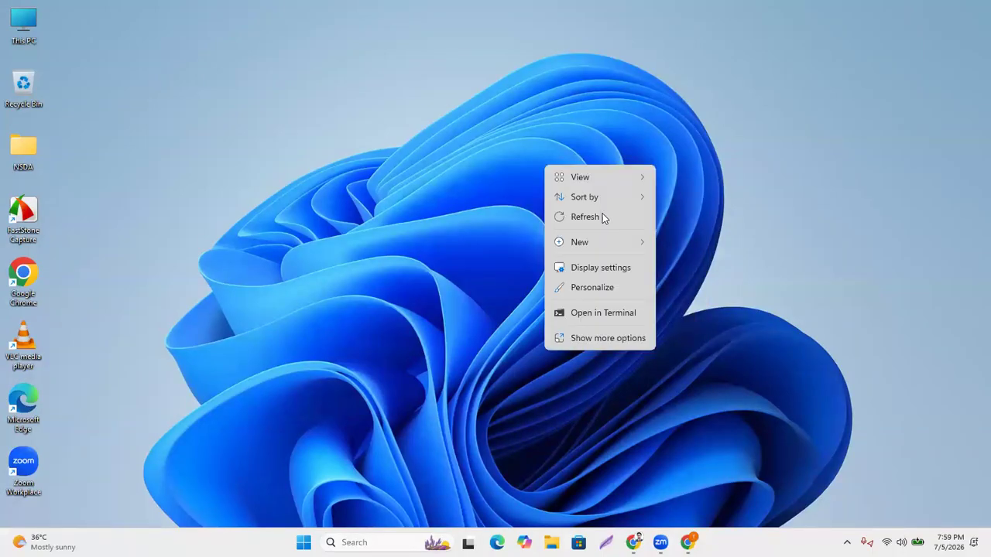
left_click(596, 214)
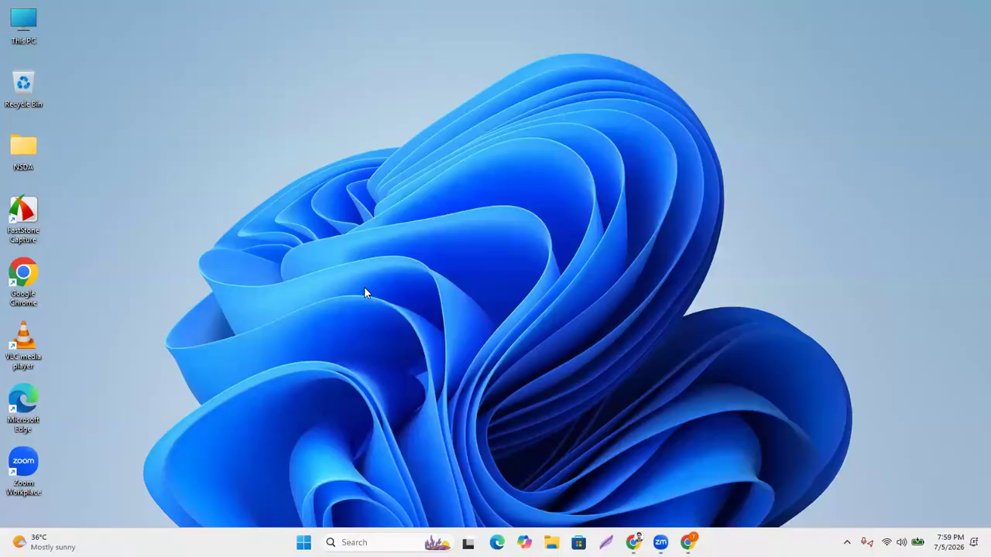
key("super+r")
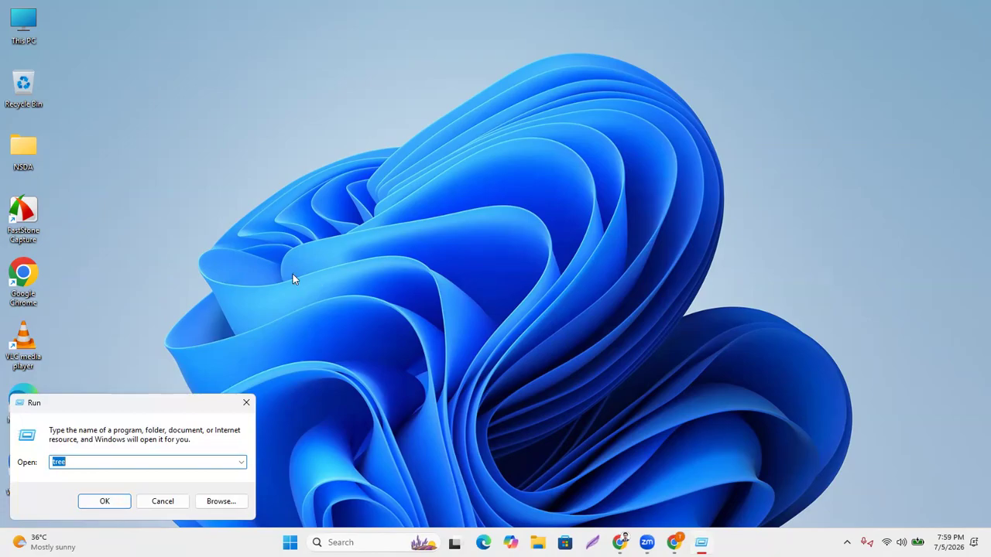
left_click(111, 501)
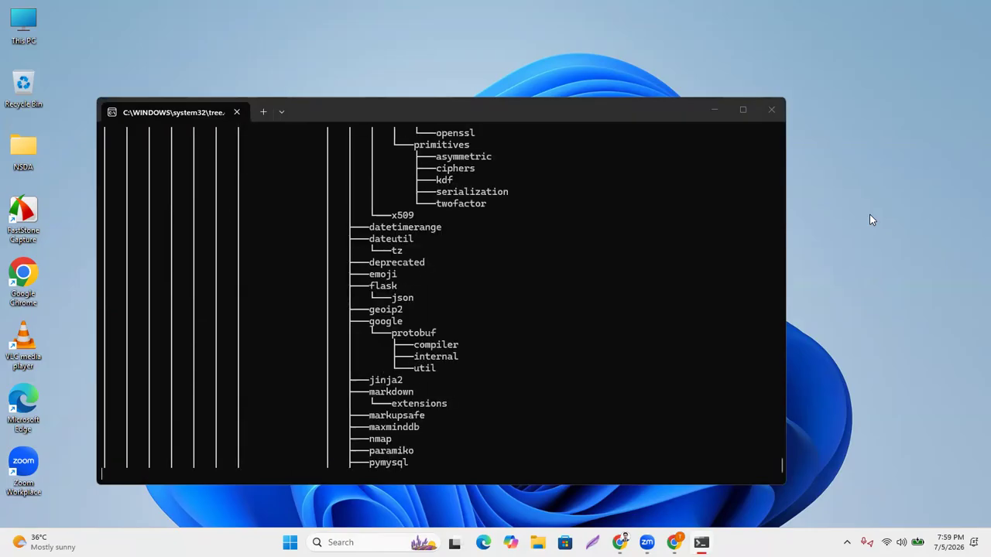
right_click(832, 182)
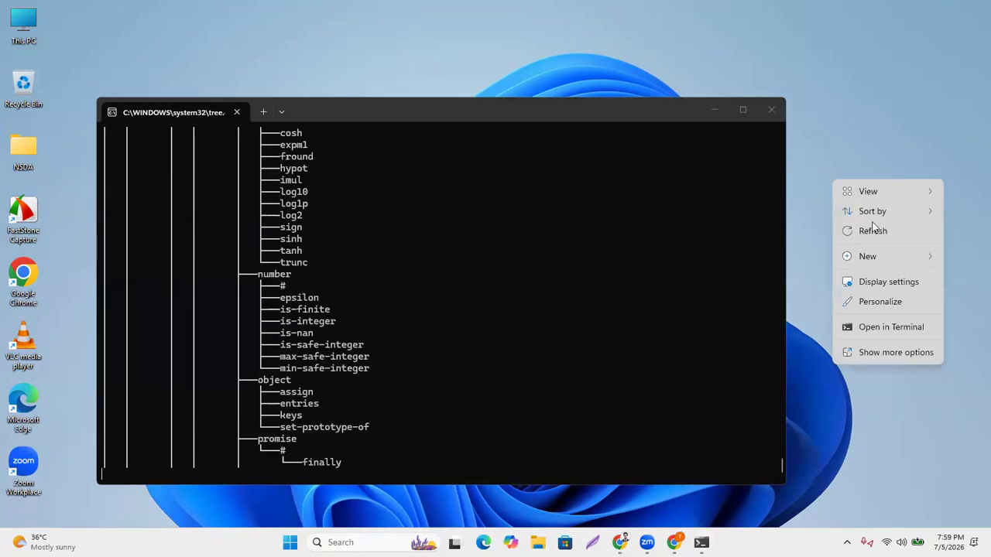
left_click(873, 231)
right_click(831, 163)
left_click(869, 224)
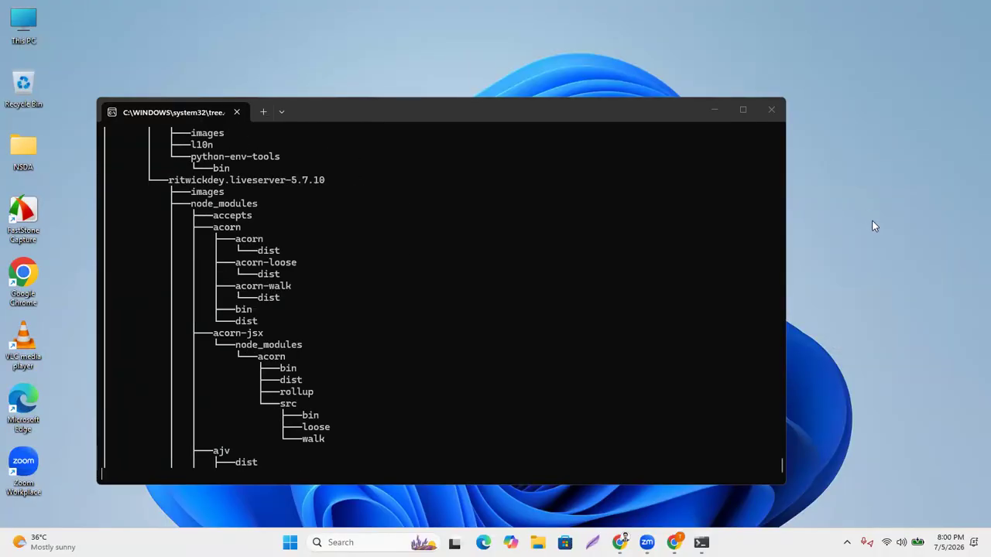
right_click(873, 221)
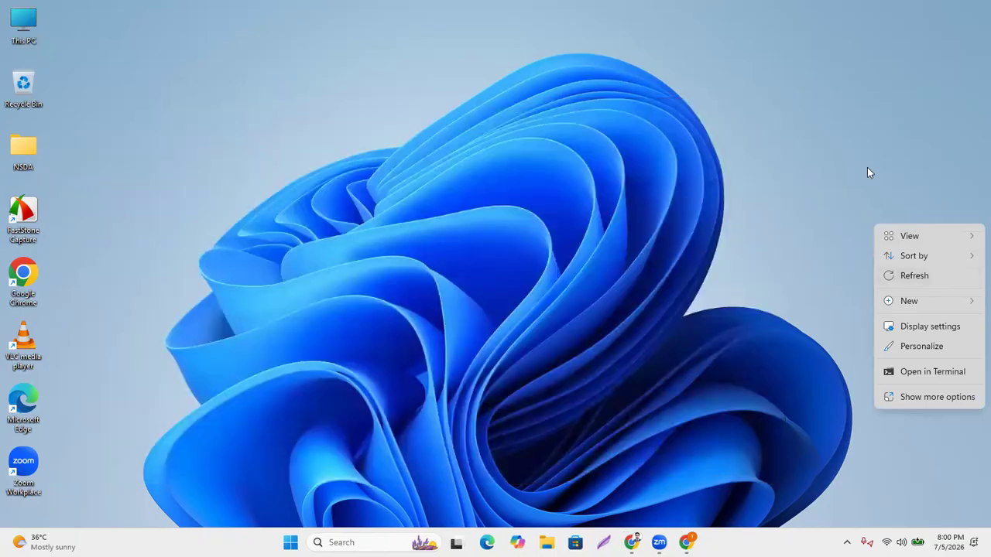
right_click(867, 168)
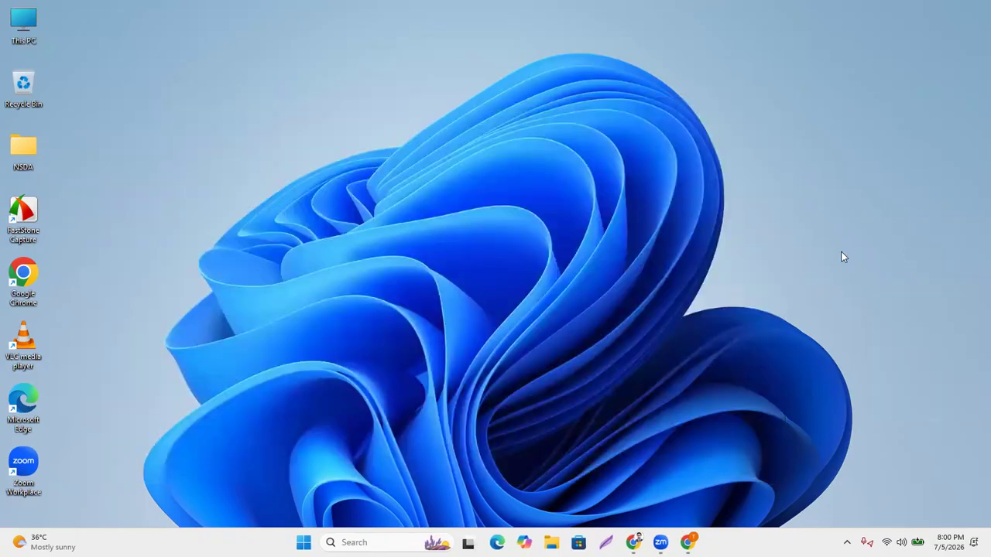
left_click(896, 231)
right_click(719, 195)
Refresh the Windows desktop several times from its right-click menu.
left_click(759, 245)
right_click(575, 125)
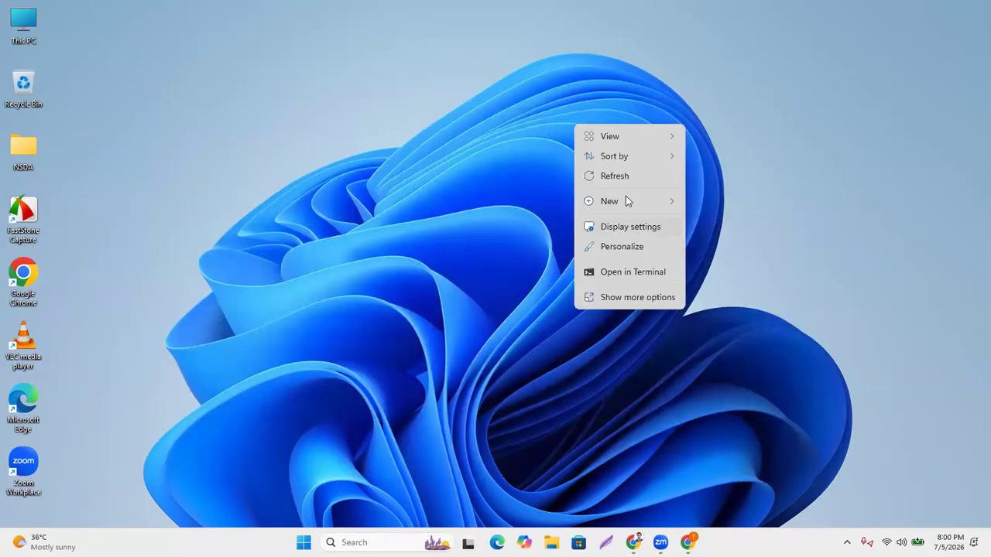
left_click(607, 174)
right_click(609, 170)
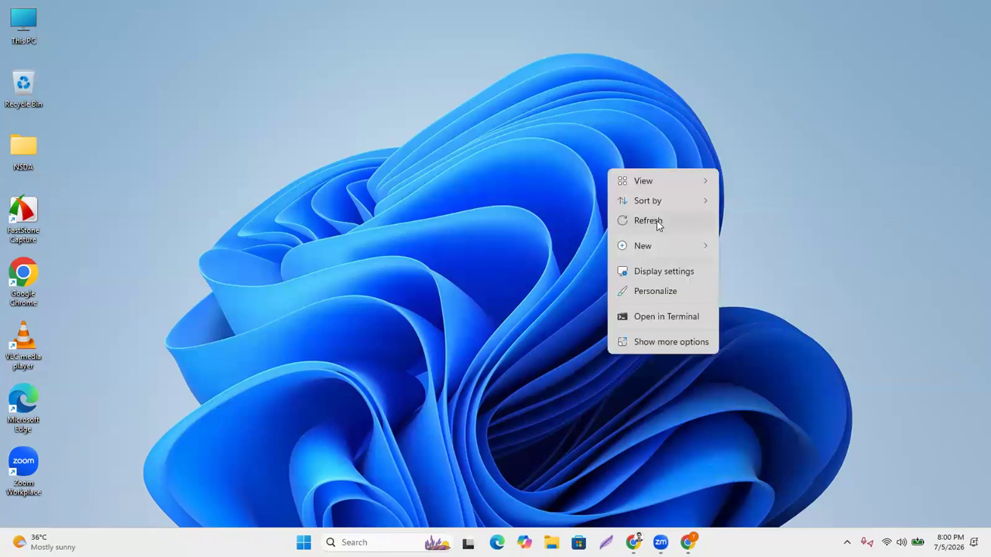
left_click(633, 222)
right_click(559, 151)
left_click(611, 204)
right_click(561, 153)
left_click(607, 209)
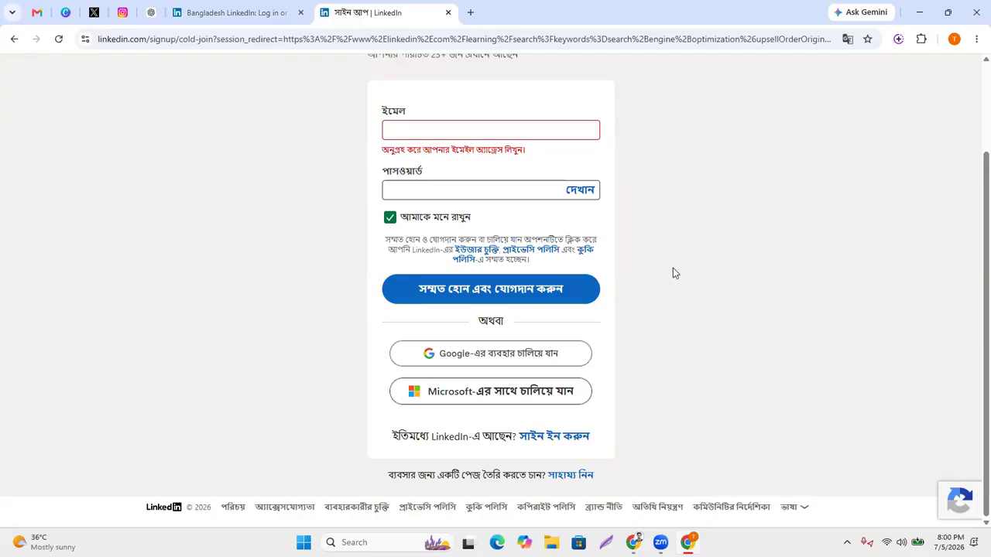
Close the LinkedIn sign-up window with Alt+F4 and restore the browser showing Add skill.
key("alt+F4")
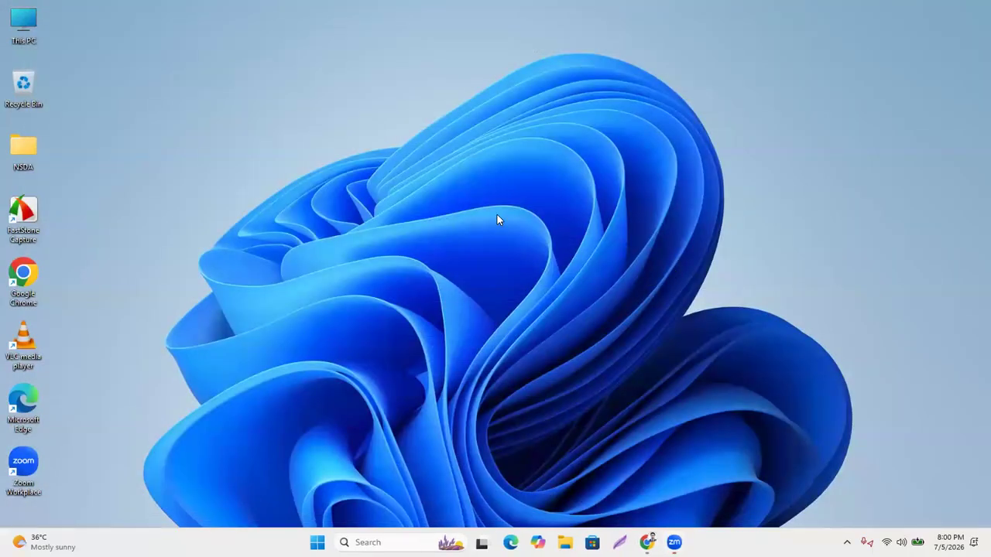
right_click(497, 219)
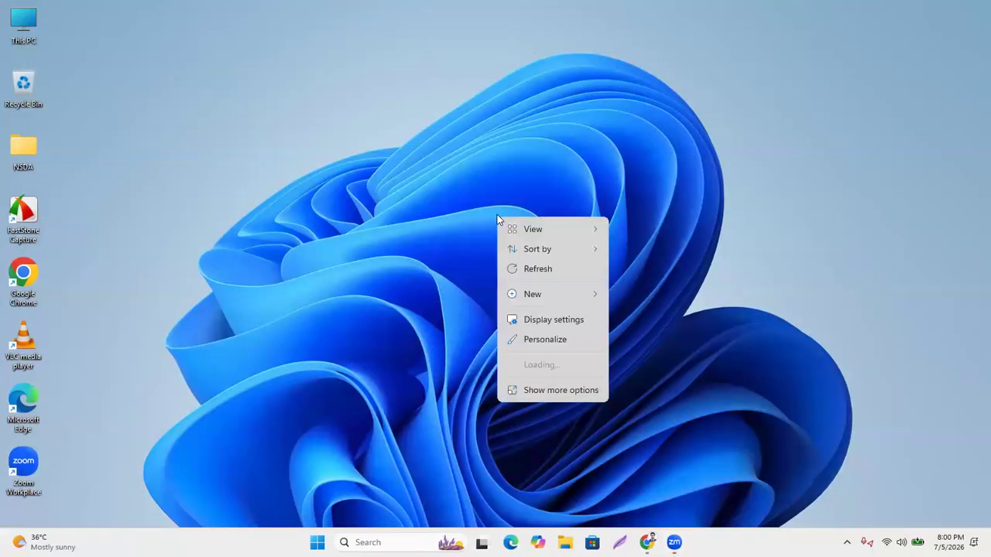
left_click(538, 270)
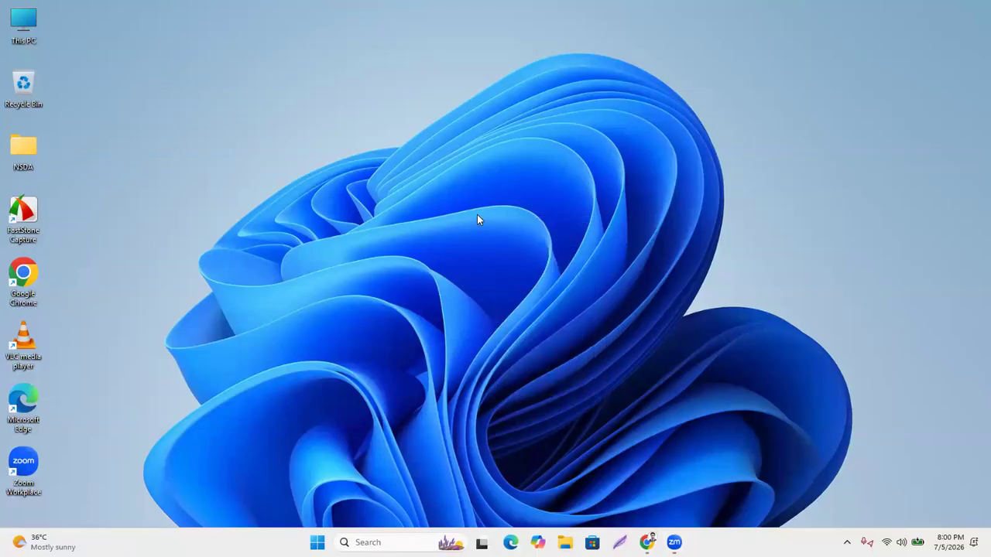
right_click(462, 199)
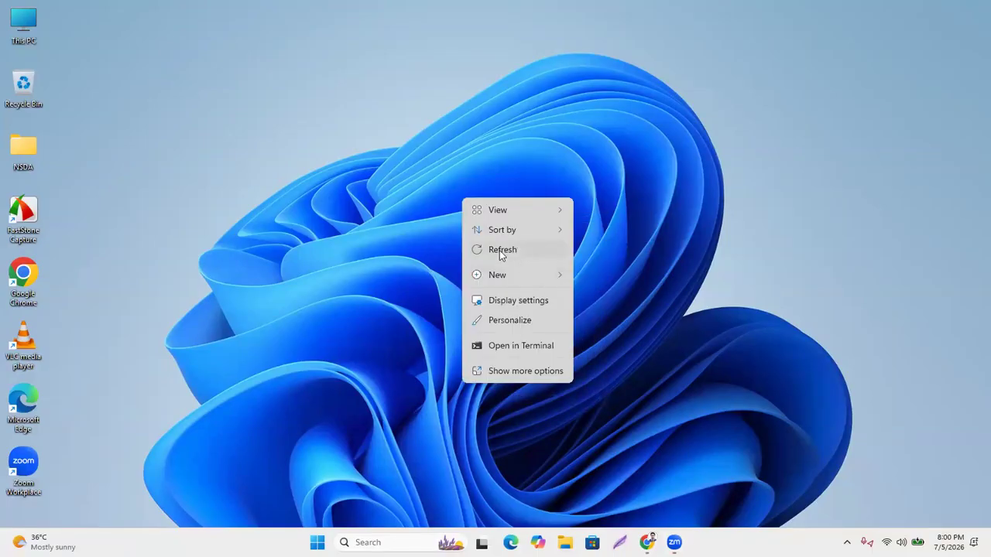
left_click(499, 251)
right_click(471, 219)
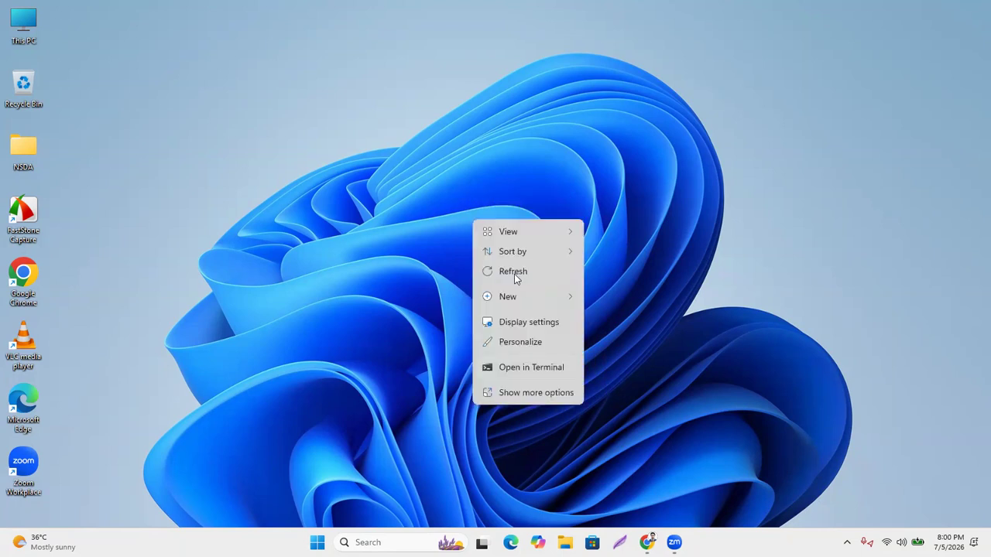
left_click(509, 271)
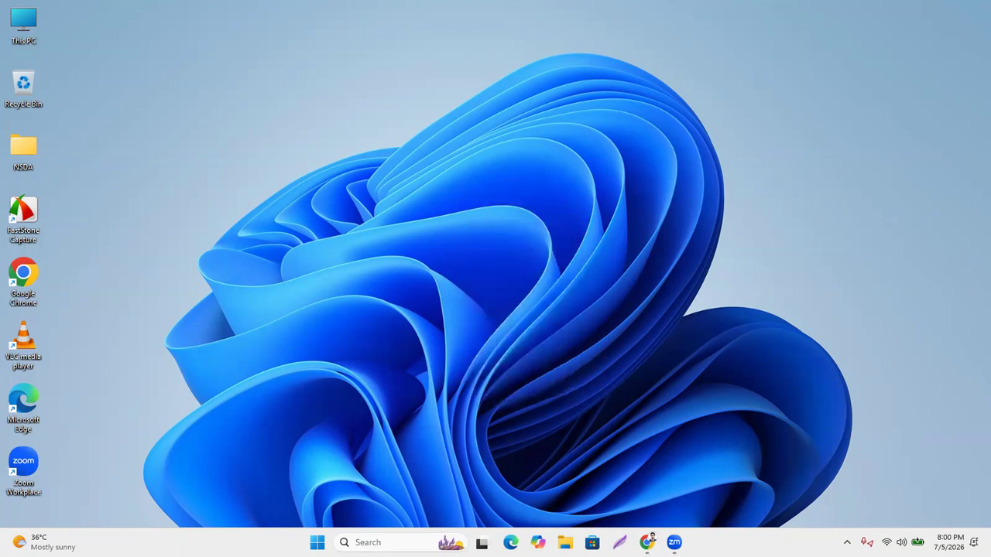
left_click(649, 540)
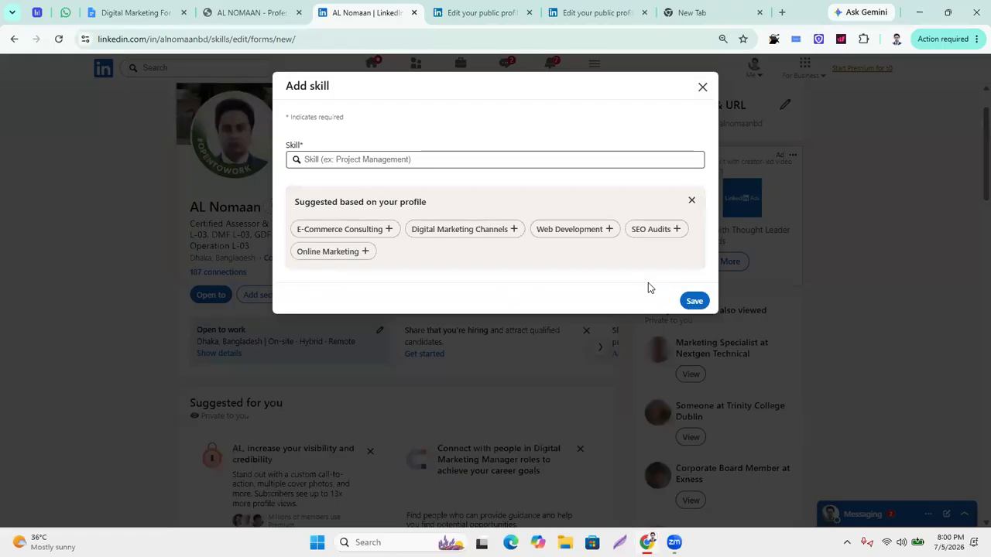
Search 'Searc' and save Search Engine Optimization (SEO), which is already listed.
left_click(329, 158)
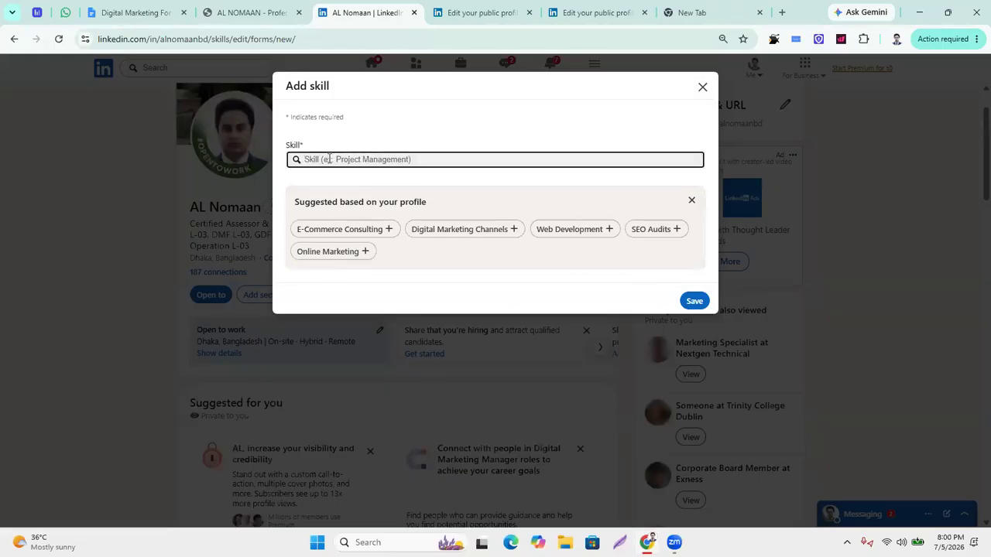
type("Searc")
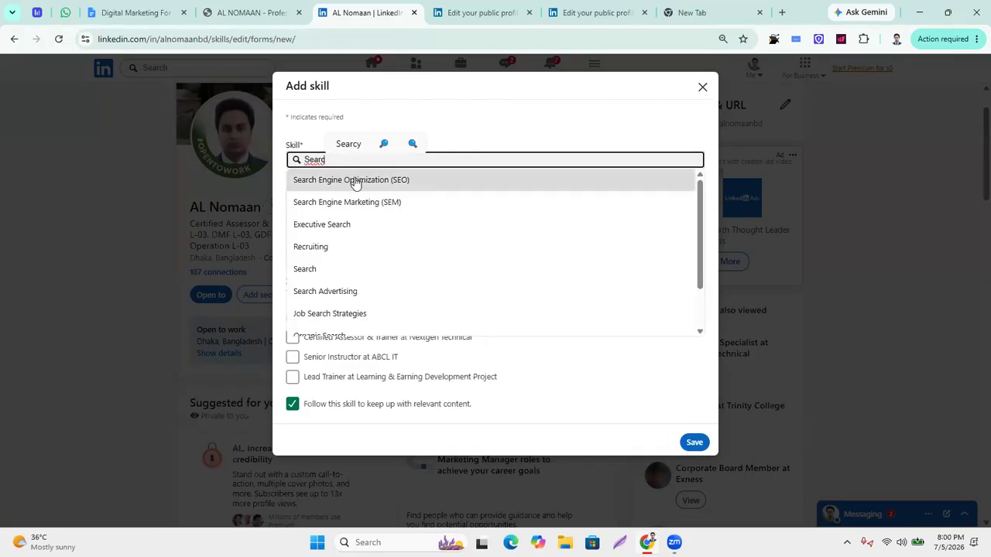
left_click(400, 181)
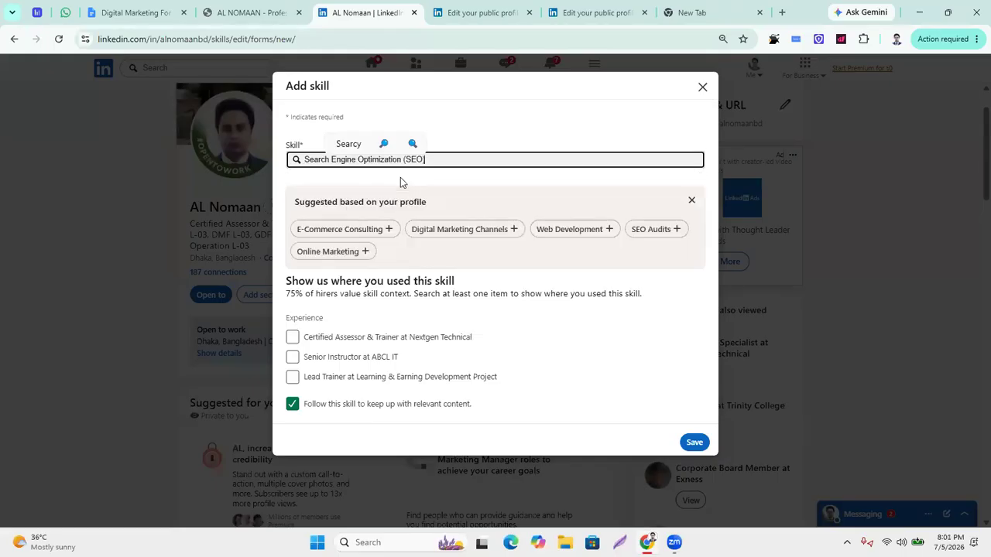
left_click(694, 442)
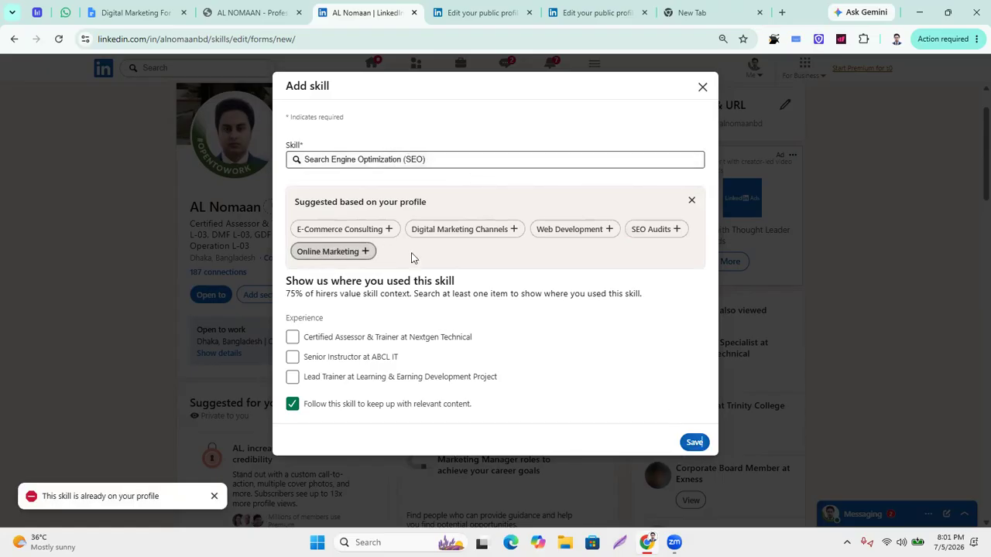
Add E-Commerce Consulting to the profile skills.
left_click(361, 235)
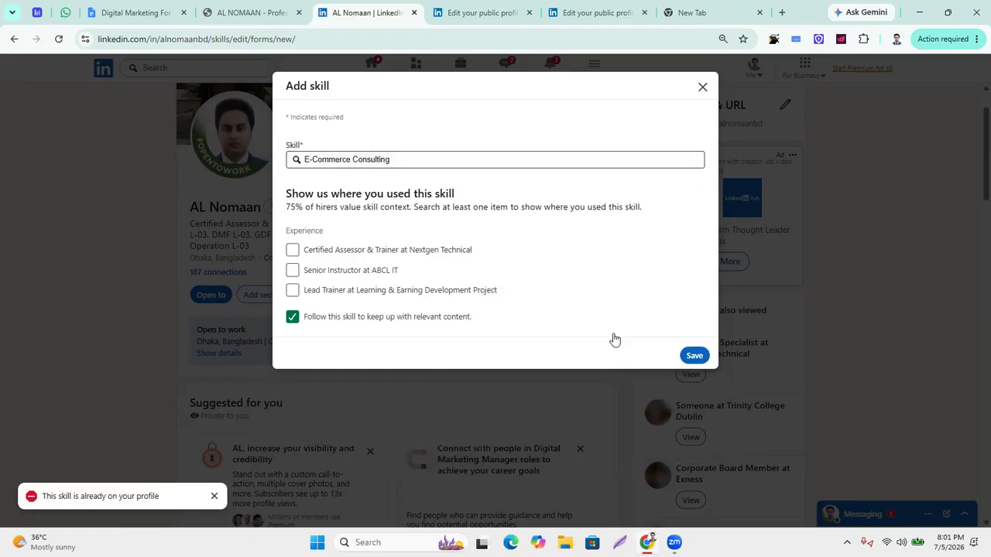
left_click(693, 356)
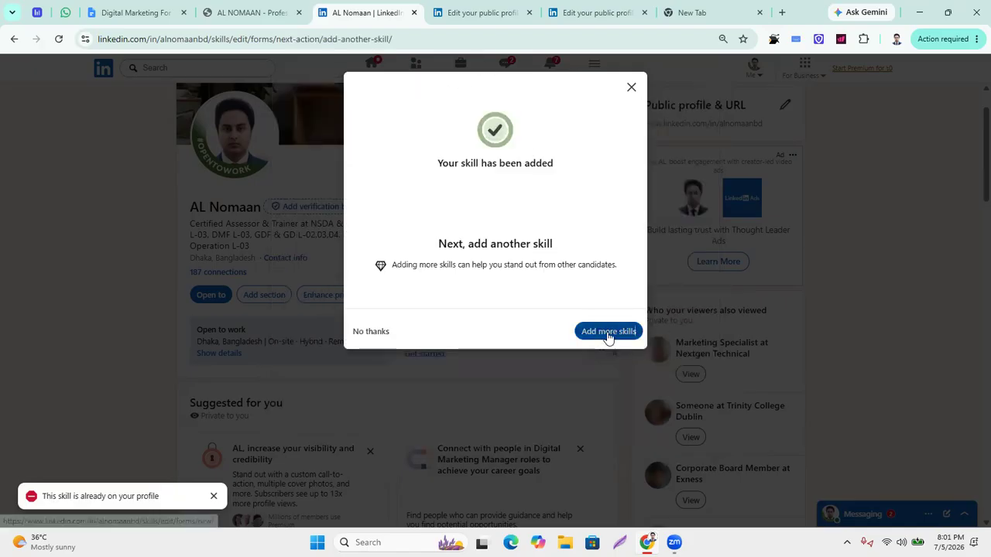
left_click(609, 334)
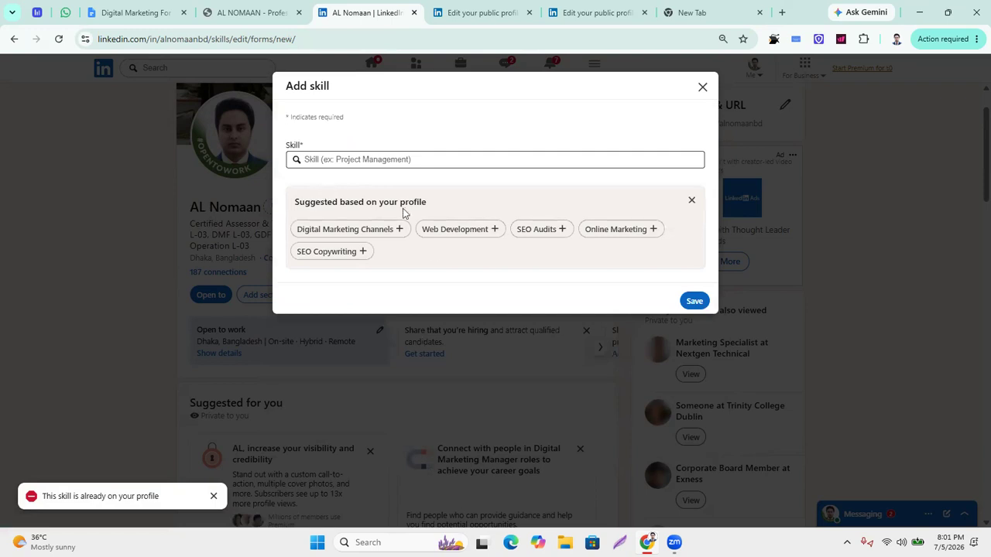
Add SEO Audits linked to the Senior Instructor, Lead Trainer and Certified Assessor roles.
left_click(544, 232)
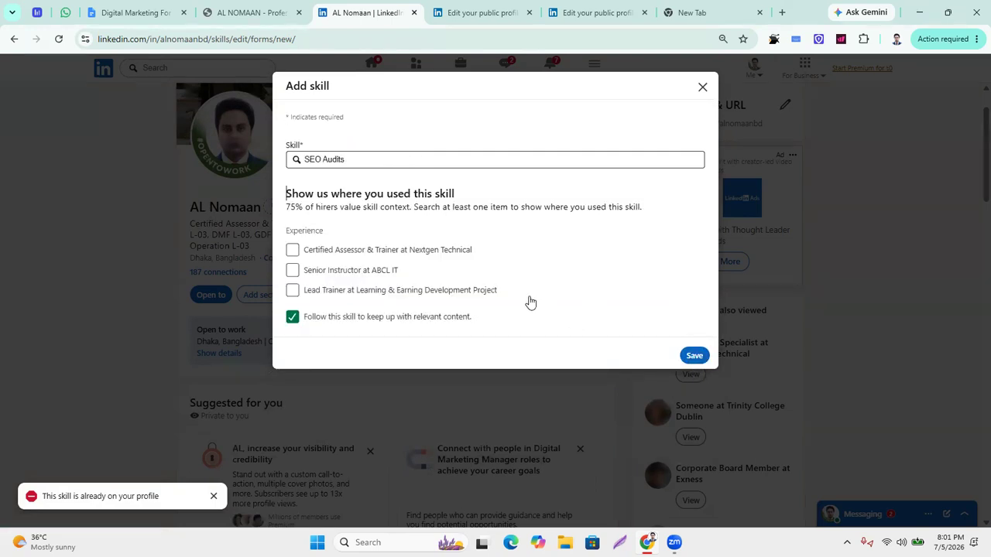
left_click(293, 272)
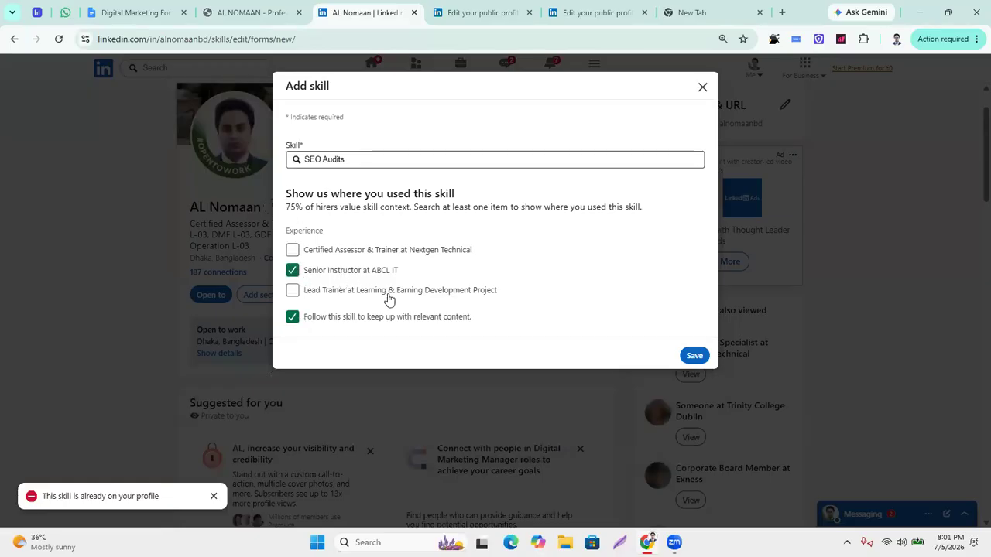
left_click(292, 291)
left_click(292, 250)
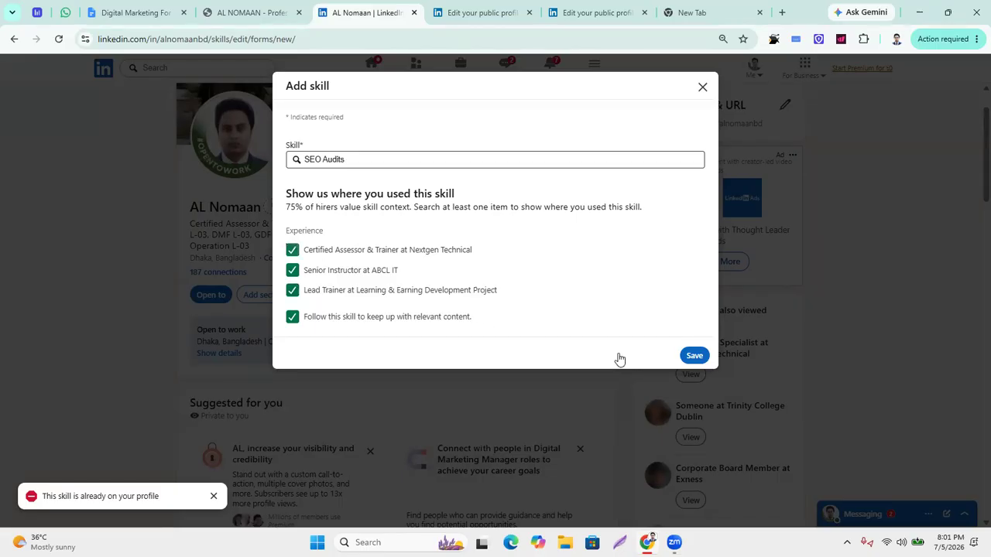
left_click(693, 356)
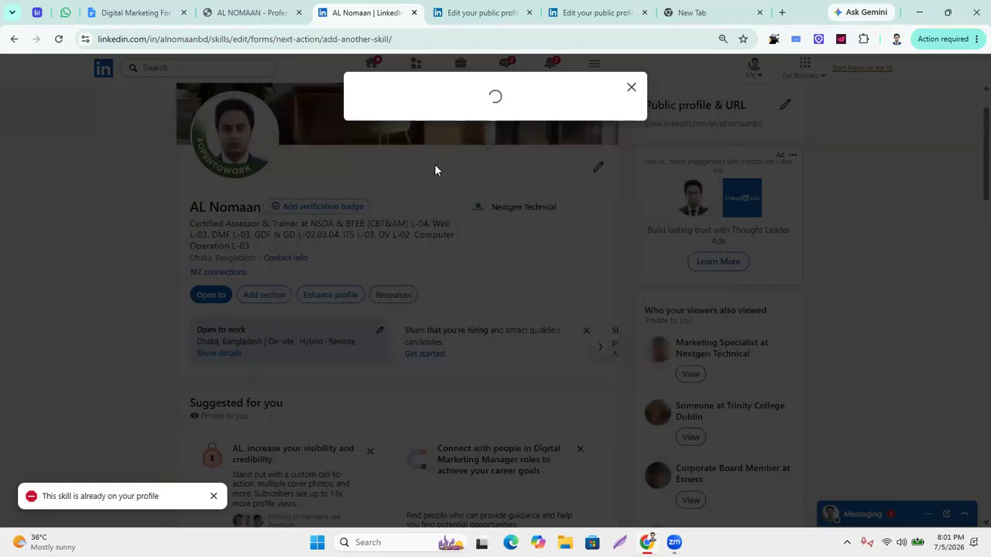
Add Twitter Marketing as a skill linked to the Nextgen Technical role.
left_click(598, 333)
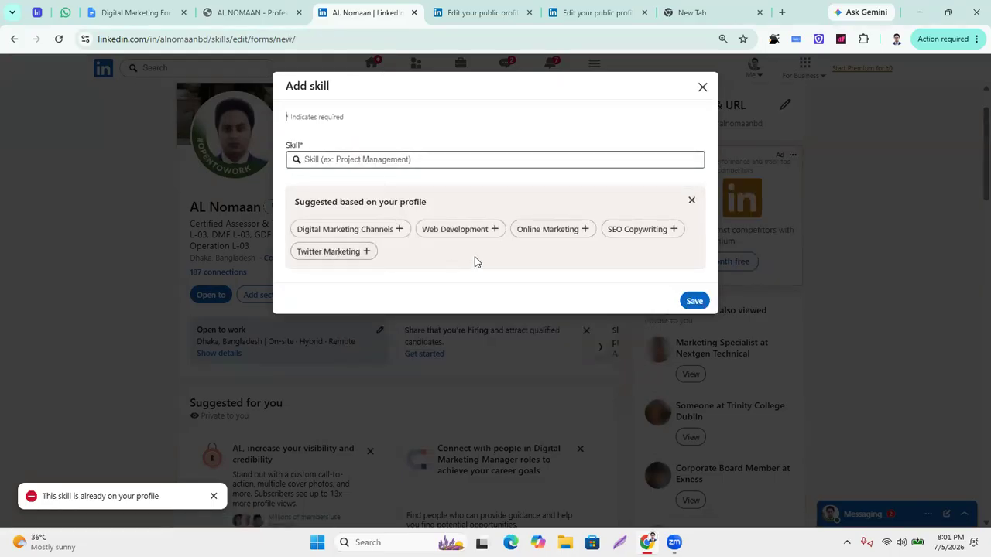
left_click(334, 254)
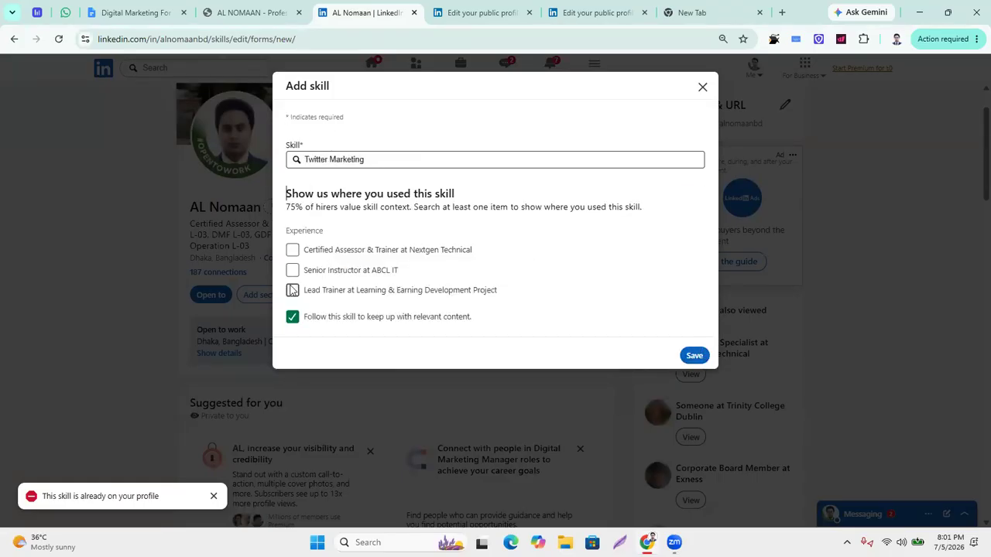
left_click(293, 253)
left_click(691, 355)
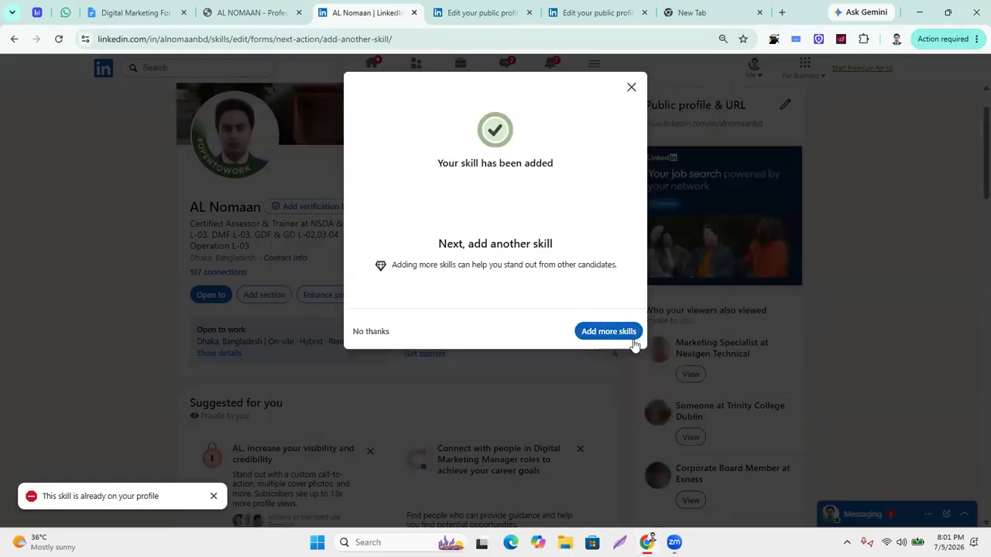
Close the empty Add skill form and return to the home feed.
left_click(612, 336)
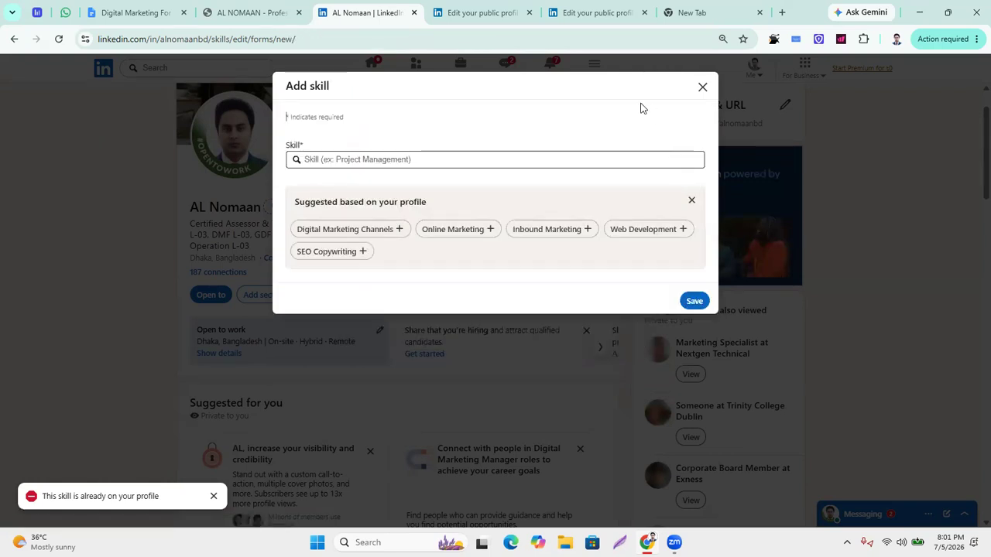
left_click(702, 87)
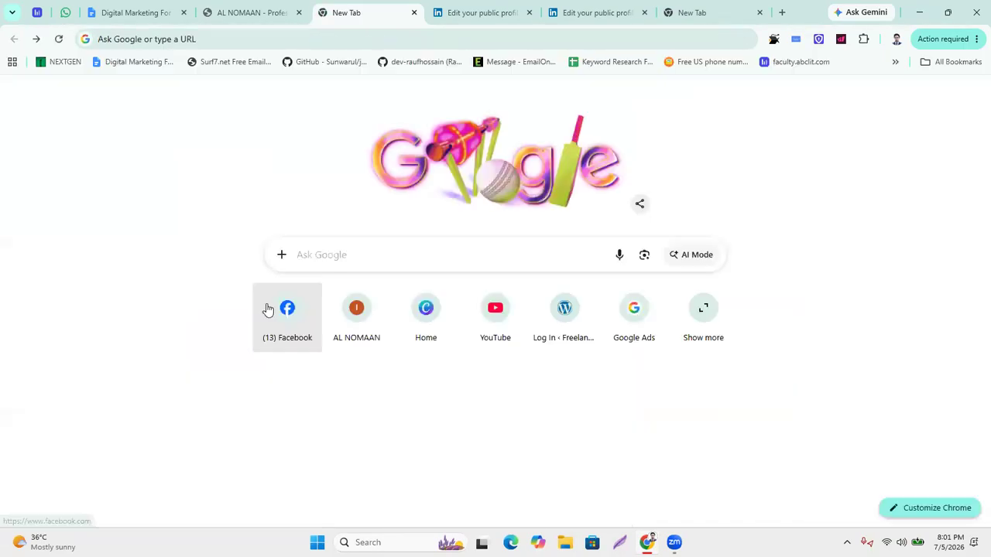
left_click(37, 40)
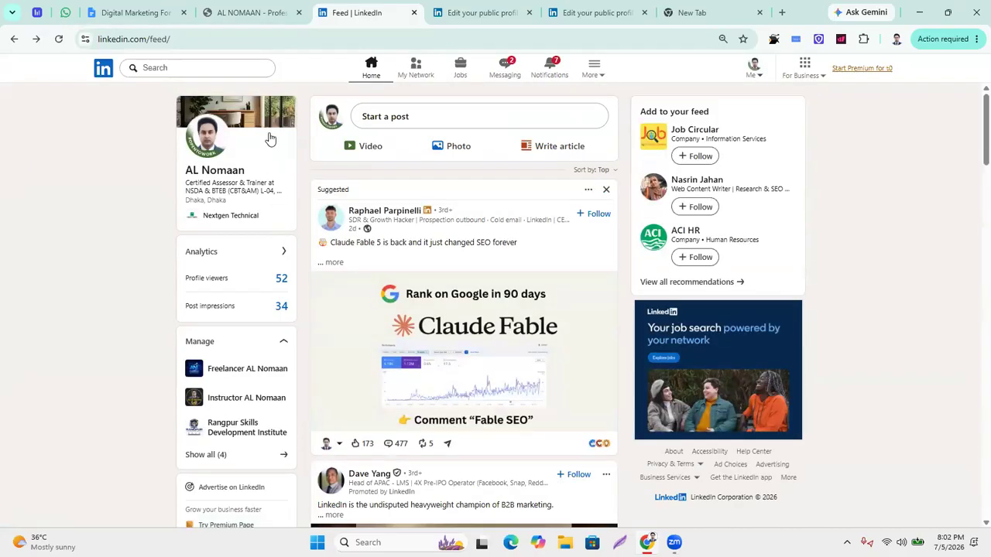
Open your own profile page from the Me account menu.
scroll(258, 404, "down", 3)
scroll(260, 400, "down", 4)
scroll(263, 392, "up", 7)
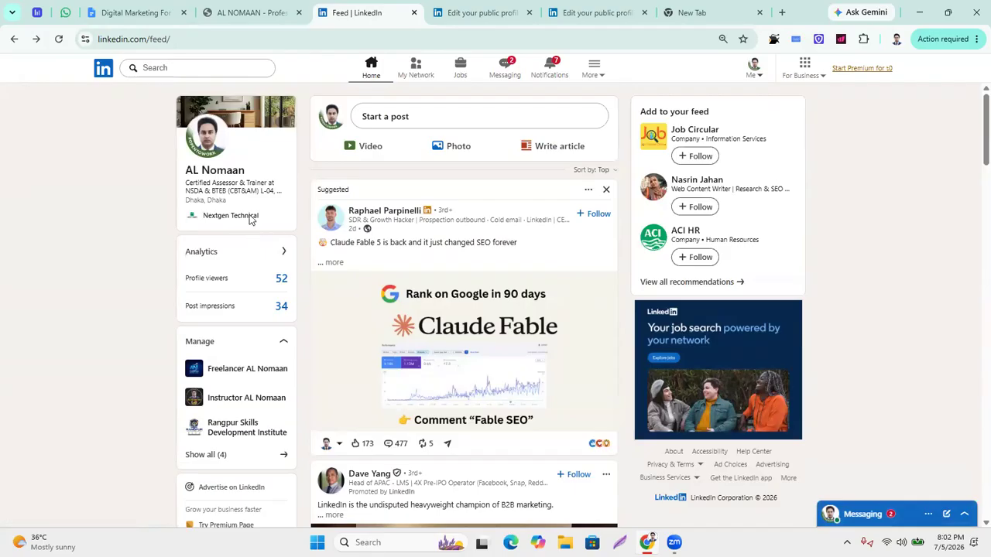
left_click(760, 78)
left_click(654, 126)
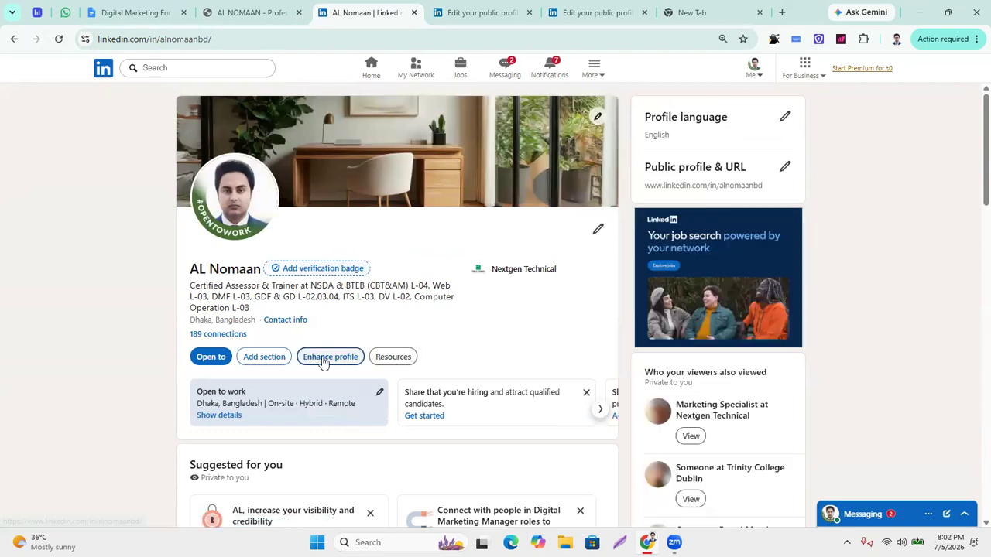
left_click(264, 359)
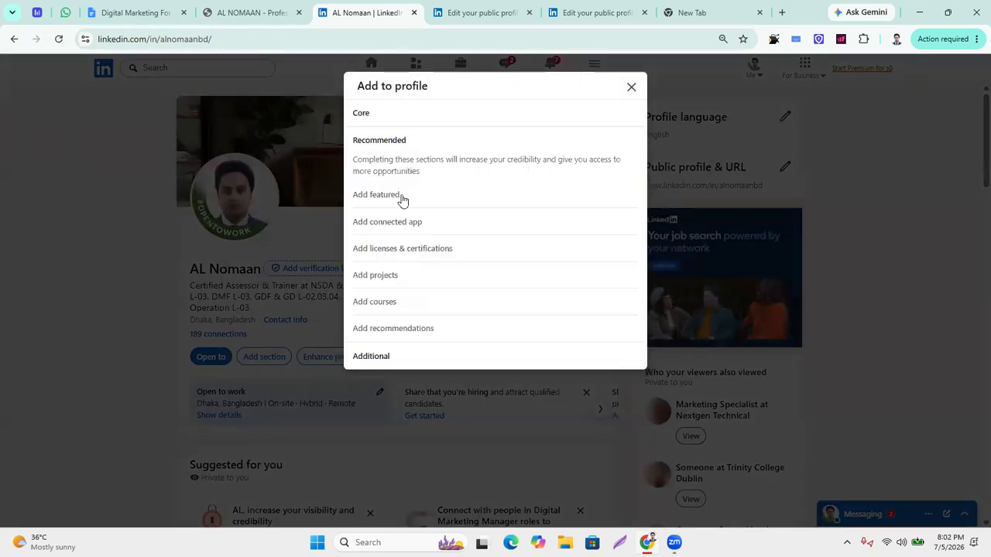
left_click(629, 117)
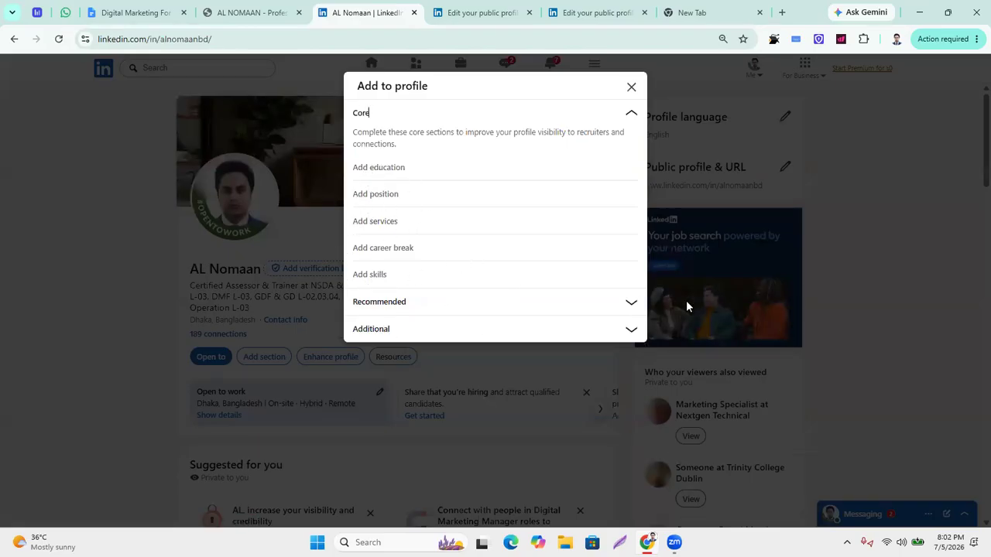
left_click(633, 306)
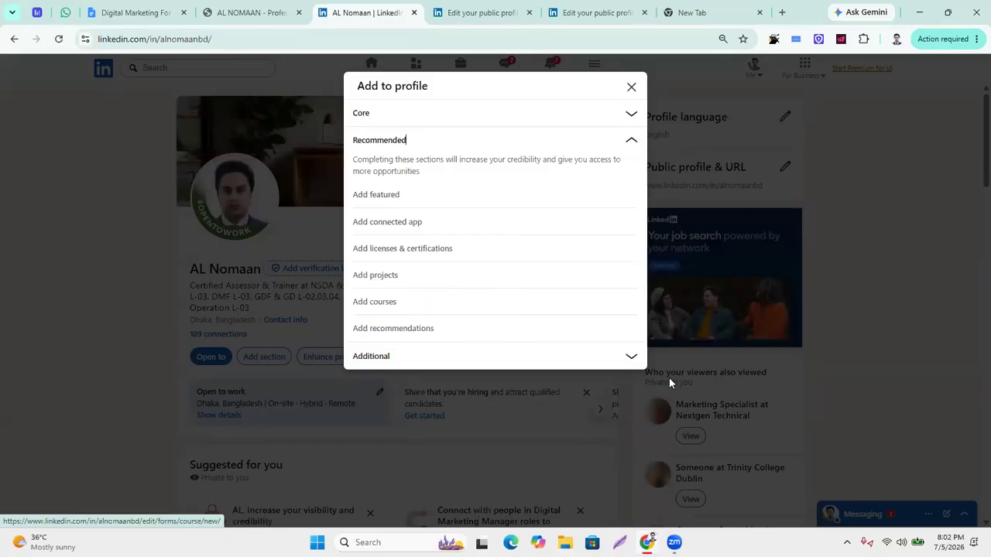
left_click(631, 356)
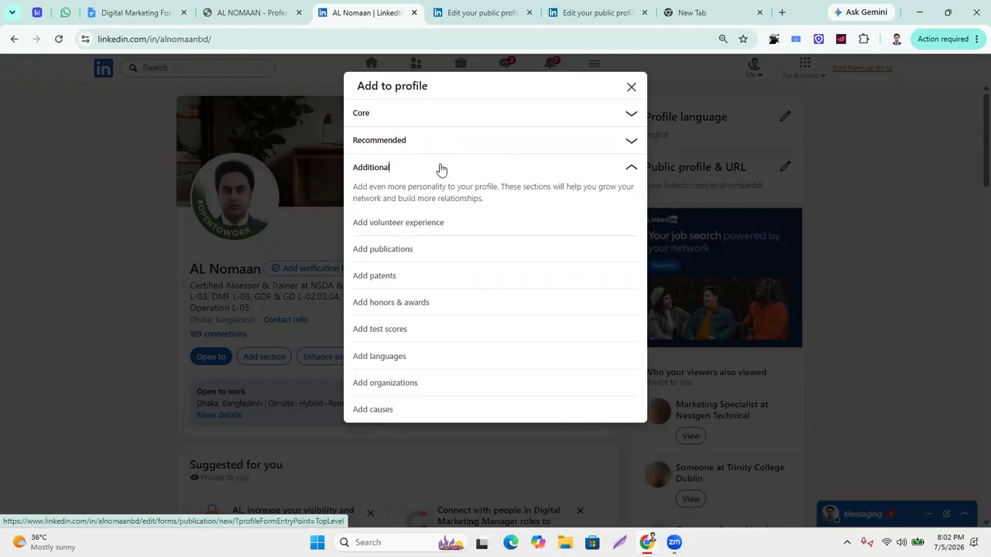
left_click(630, 88)
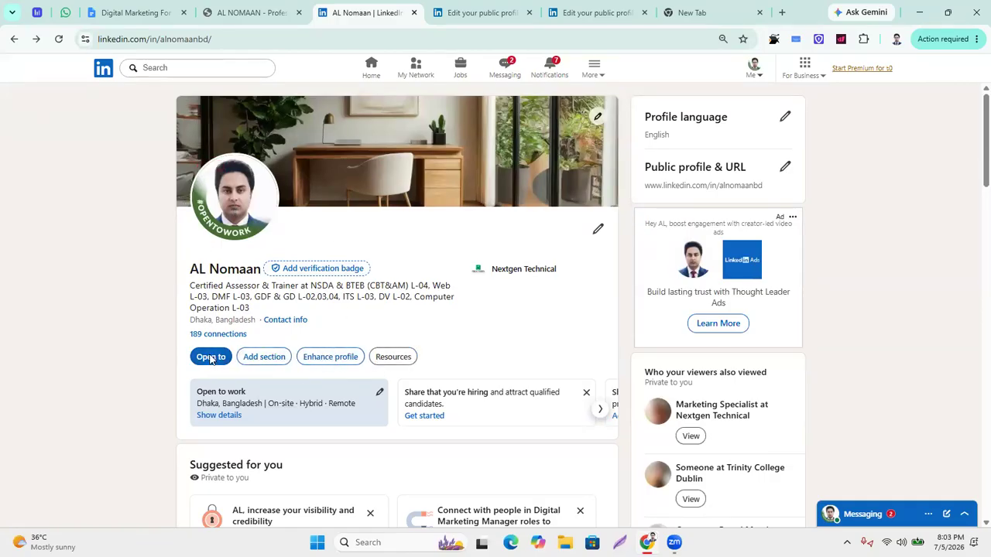
Scroll to the About section and expand it to its full text.
scroll(356, 408, "down", 4)
scroll(356, 408, "up", 4)
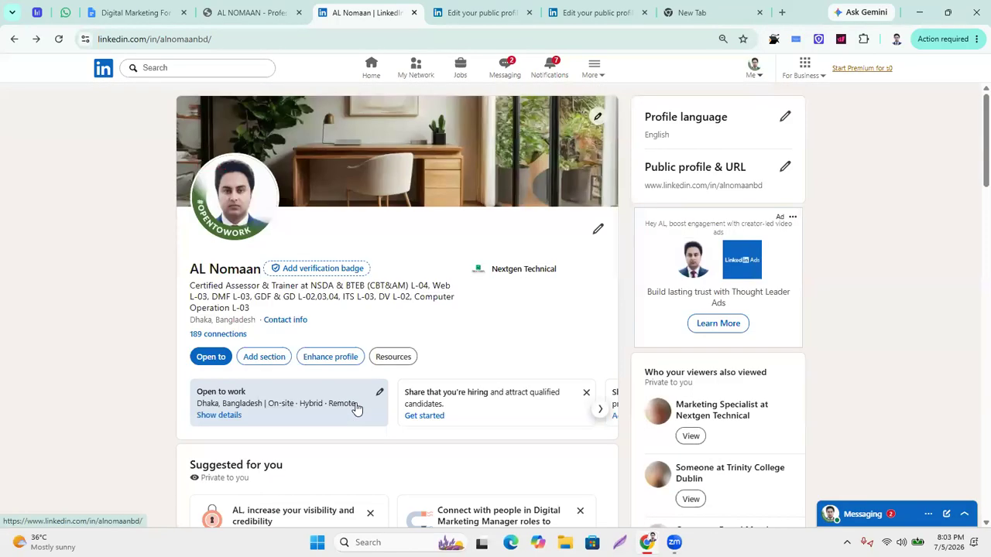
scroll(356, 408, "down", 8)
scroll(243, 265, "down", 3)
scroll(214, 276, "up", 3)
left_click(205, 265)
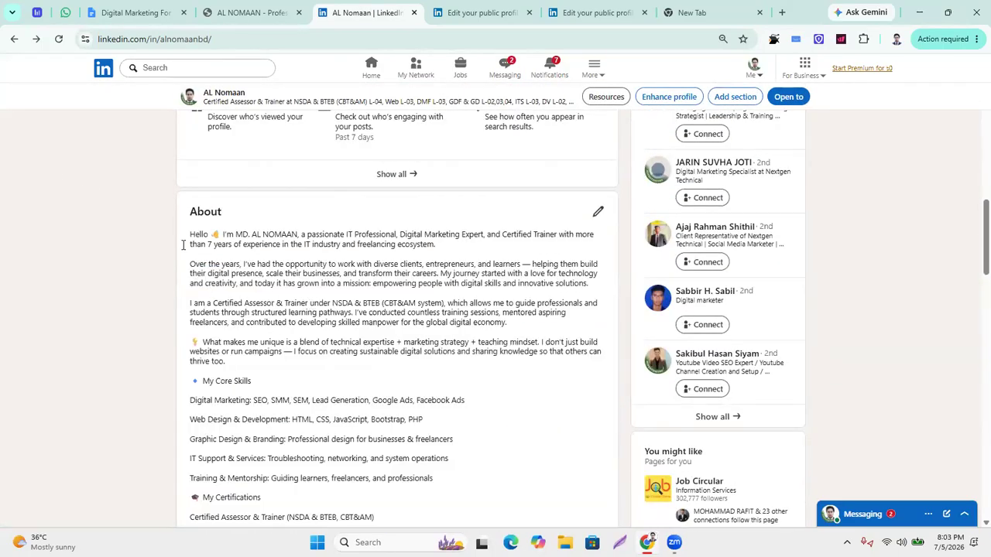
Highlight the seven certification lines, second paragraph and What makes me unique paragraph while reading.
left_click_drag(194, 237, 279, 354)
scroll(364, 358, "down", 4)
left_click_drag(313, 342, 416, 358)
scroll(371, 330, "up", 2)
left_click(314, 287)
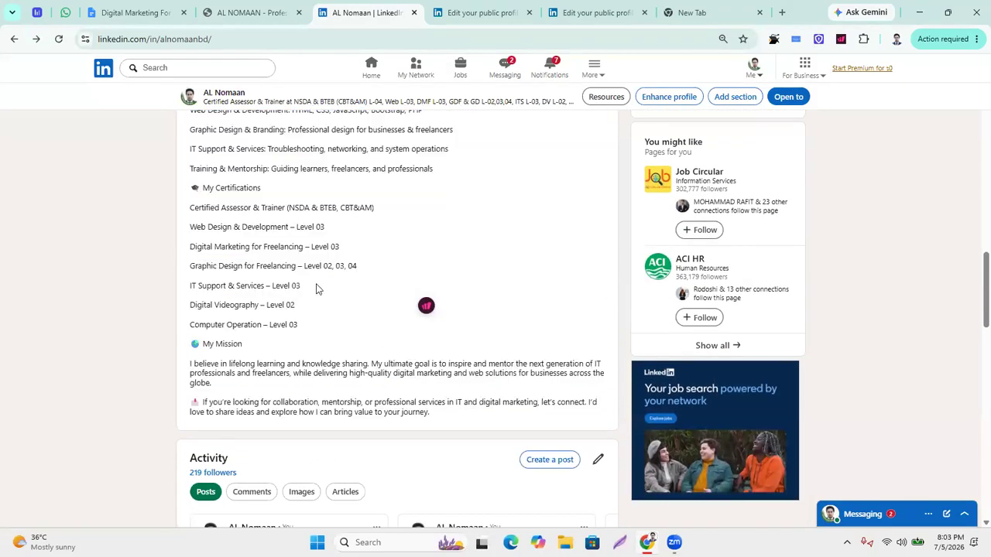
left_click_drag(294, 322, 185, 205)
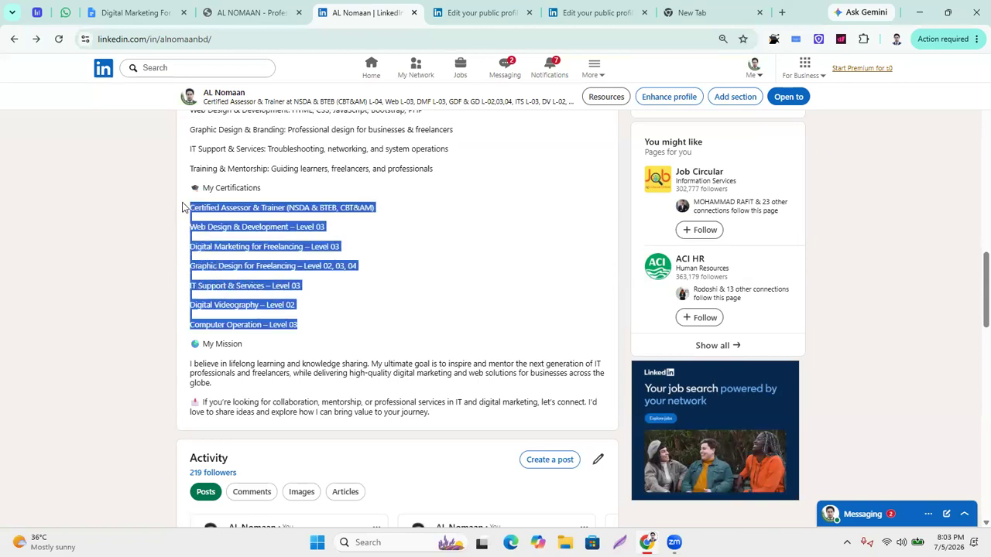
left_click(424, 257)
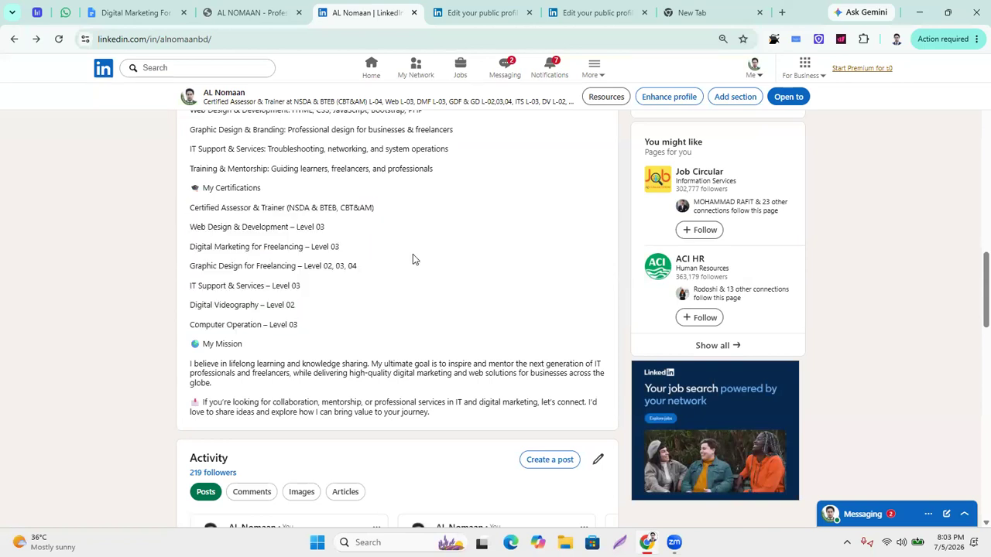
scroll(412, 264, "up", 3)
scroll(462, 313, "up", 2)
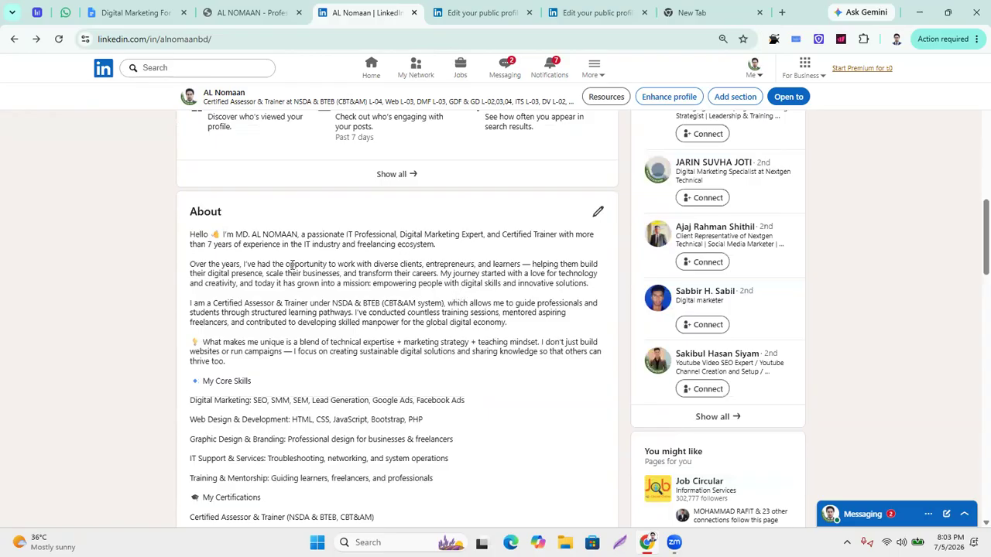
left_click_drag(268, 264, 595, 285)
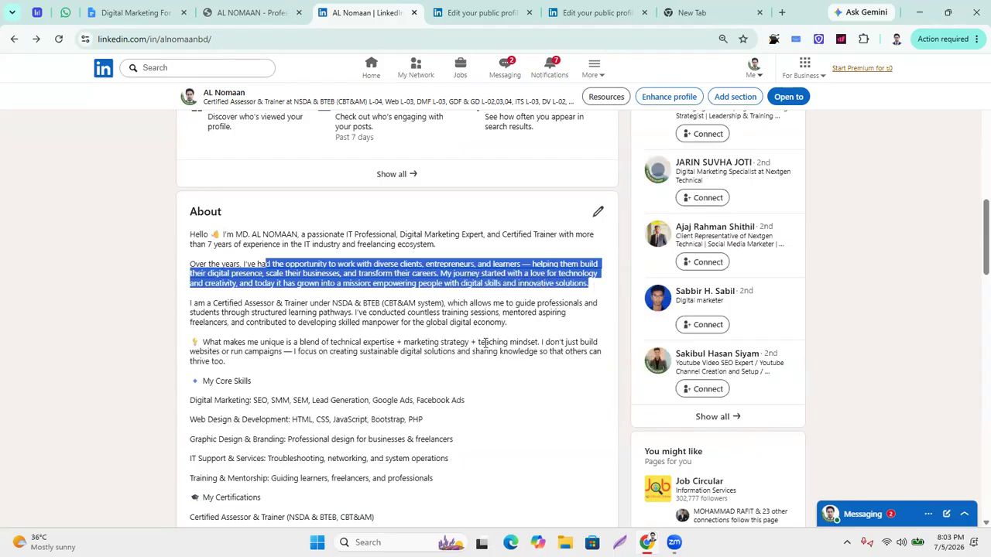
left_click_drag(276, 367, 158, 332)
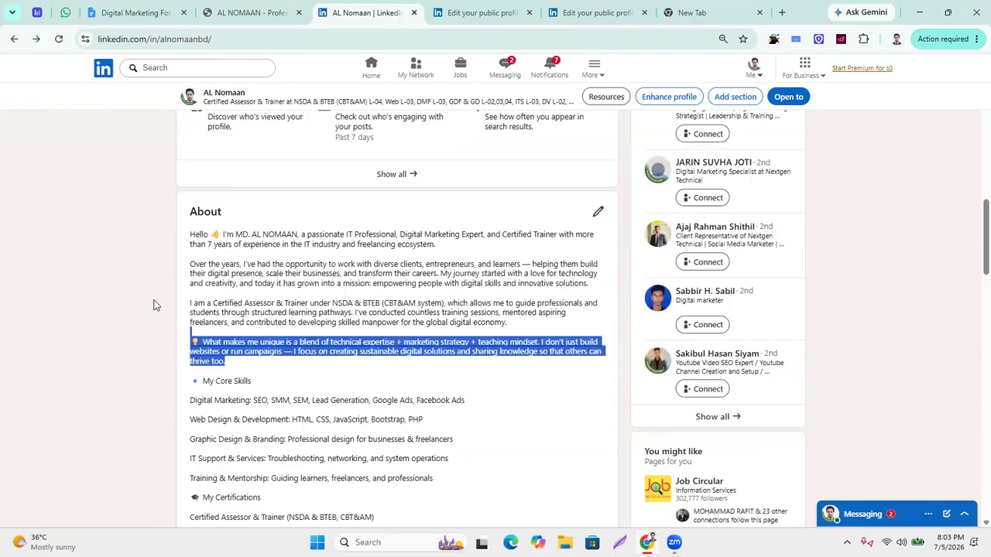
left_click(346, 294)
Highlight the Digital Marketing and core skills lines, then the certification lines.
scroll(355, 304, "down", 2)
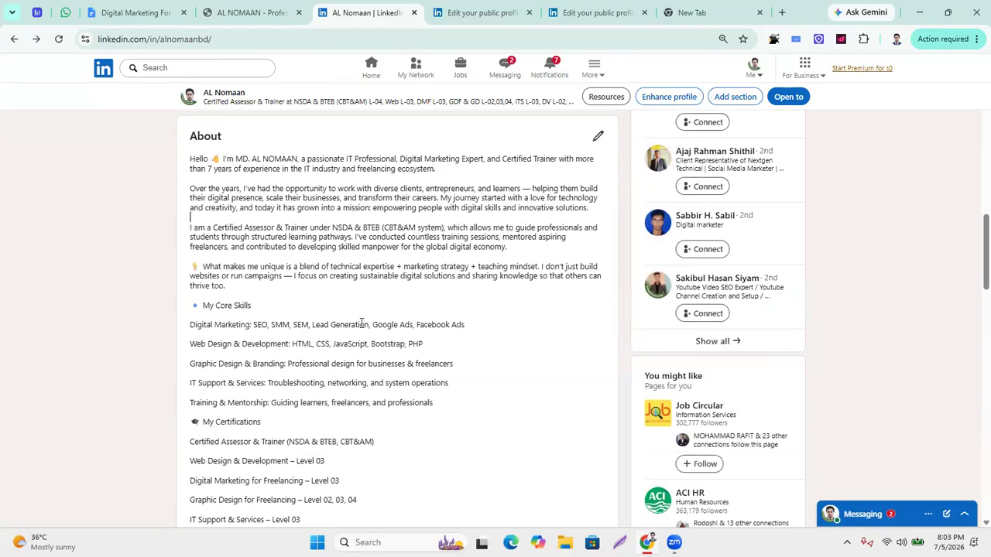
left_click(256, 260)
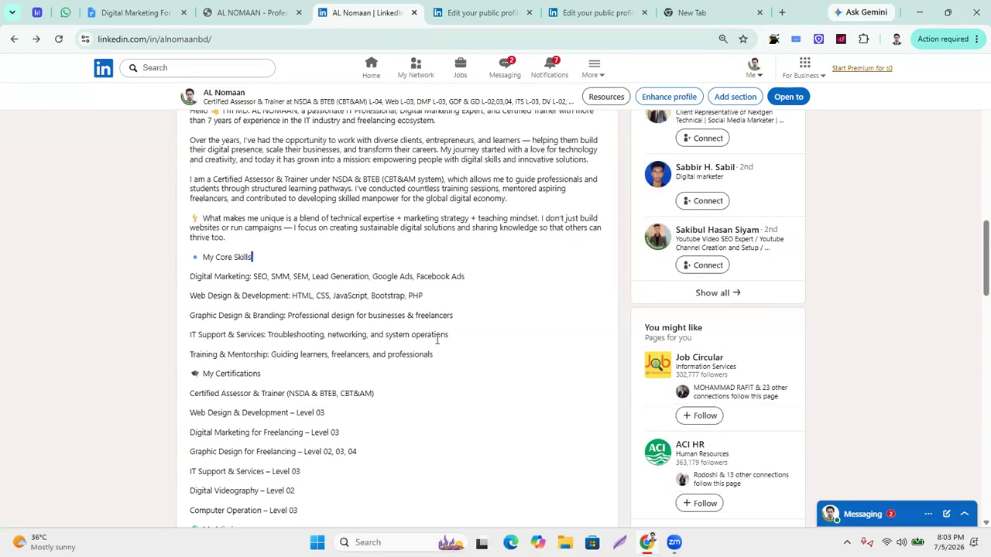
left_click_drag(195, 276, 530, 270)
left_click(466, 358)
left_click(446, 364)
left_click_drag(445, 368, 167, 263)
left_click(360, 375)
scroll(404, 381, "down", 2)
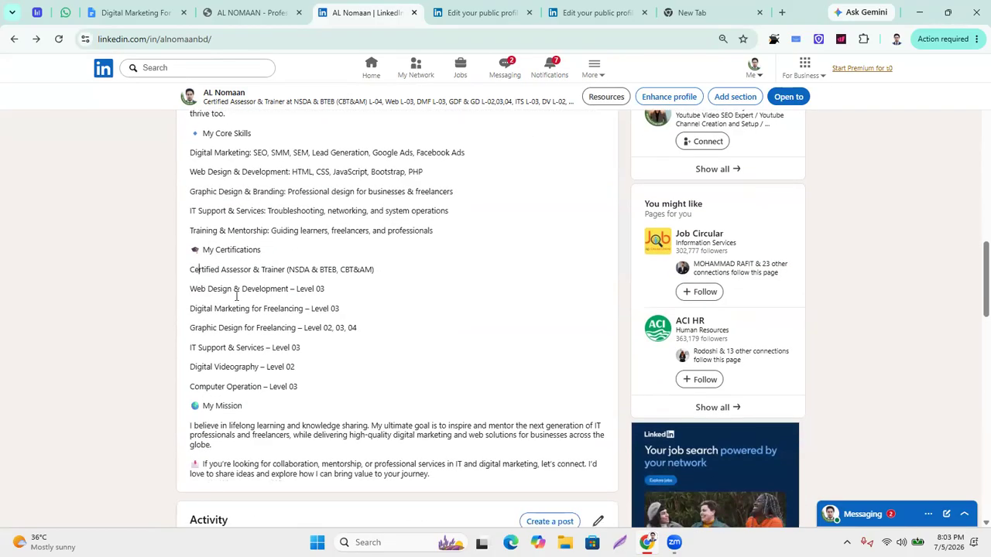
left_click(369, 393, "shift")
scroll(350, 370, "down", 2)
left_click_drag(428, 351, 201, 312)
scroll(277, 336, "up", 5)
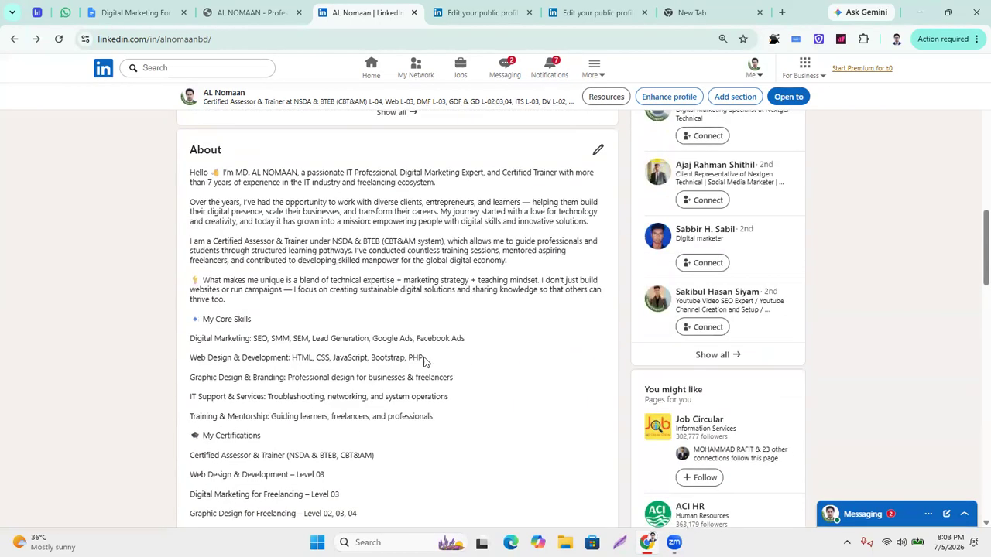
scroll(428, 358, "down", 8)
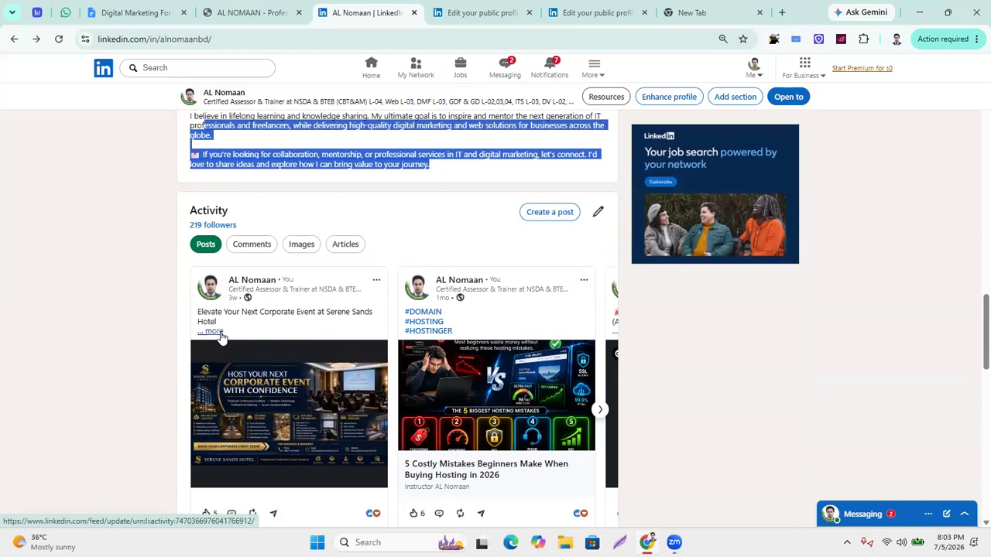
scroll(387, 418, "down", 4)
scroll(407, 413, "down", 3)
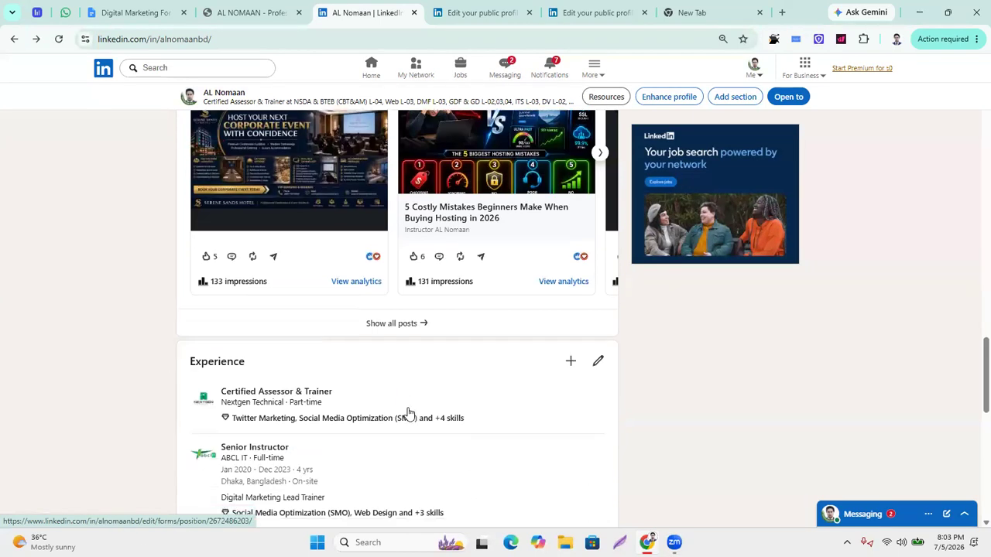
scroll(287, 281, "up", 2)
scroll(263, 309, "down", 2)
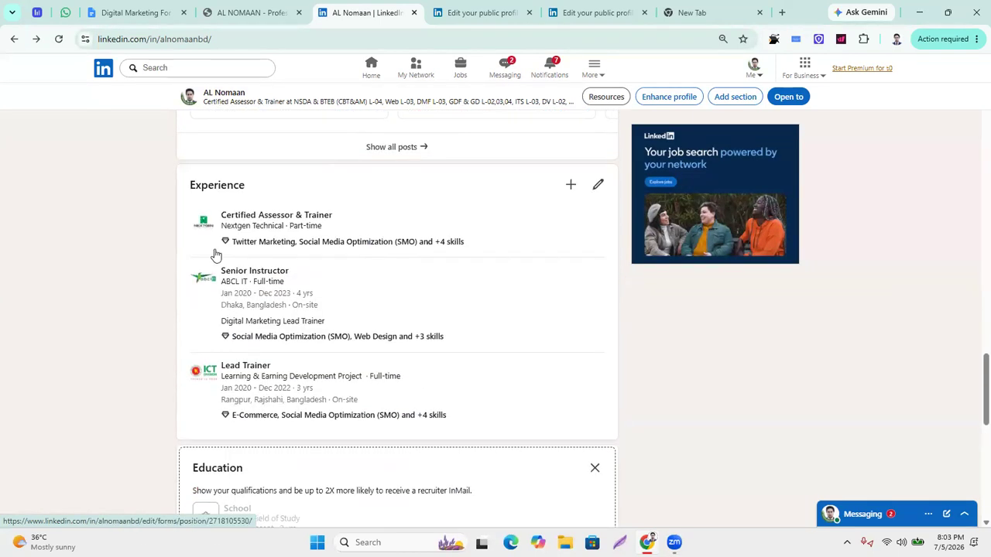
scroll(323, 358, "down", 2)
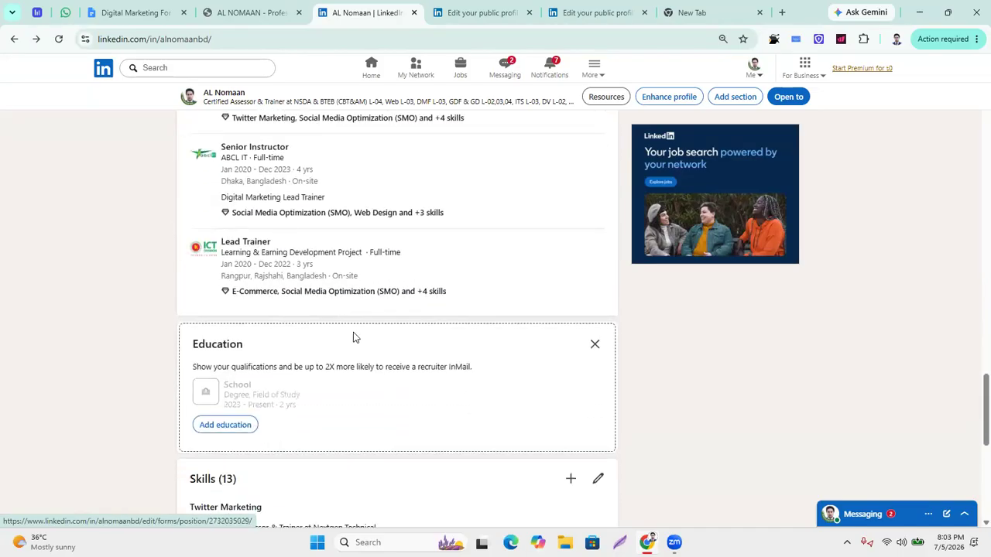
scroll(354, 336, "down", 3)
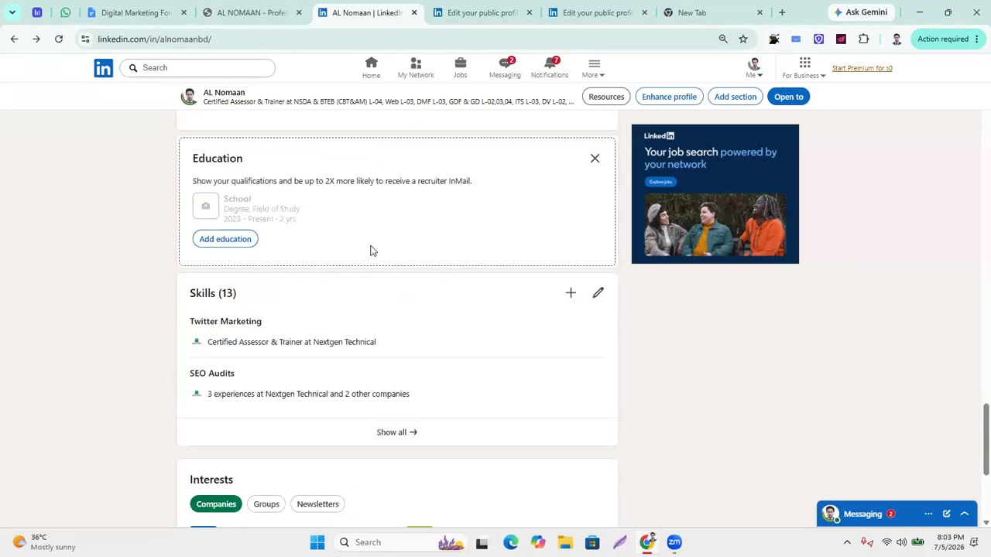
scroll(327, 263, "down", 1)
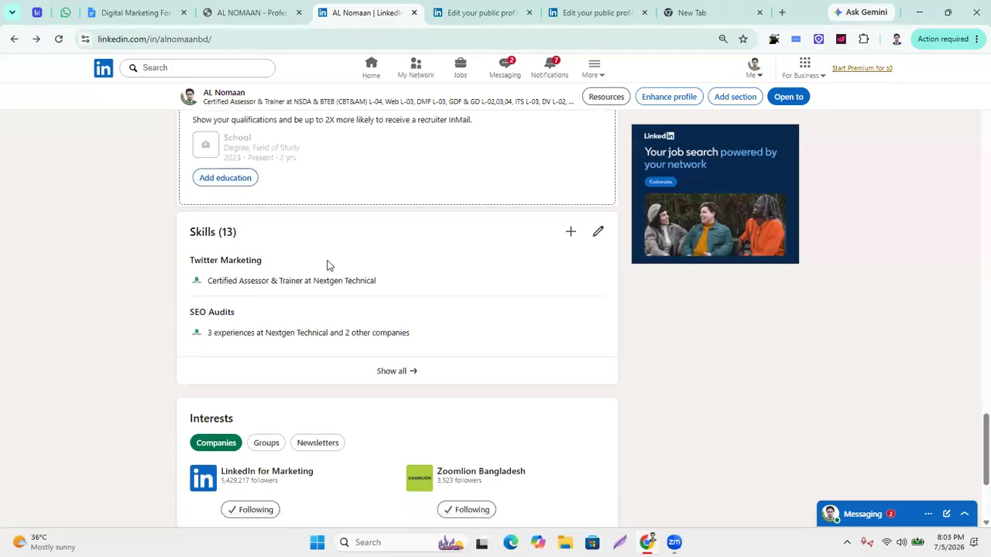
scroll(265, 314, "down", 3)
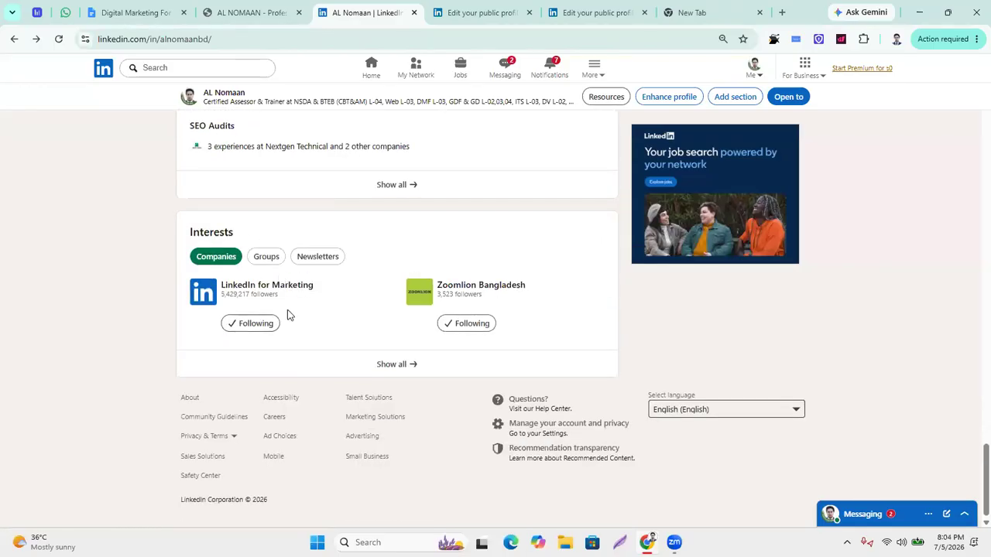
scroll(511, 387, "up", 10)
scroll(530, 367, "up", 10)
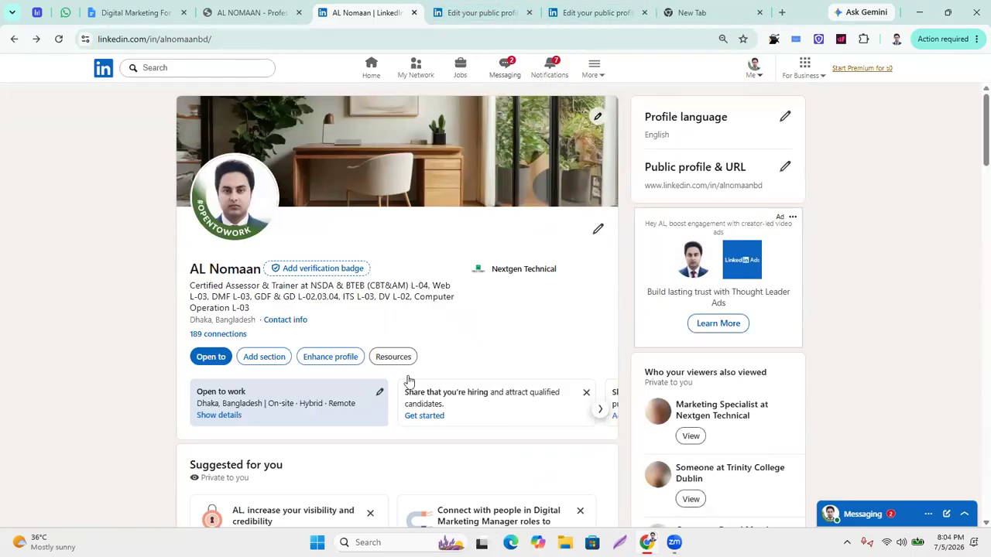
Glance at the Digital Marketing course document, then close the personal portfolio website tab.
left_click(229, 7)
left_click(132, 12)
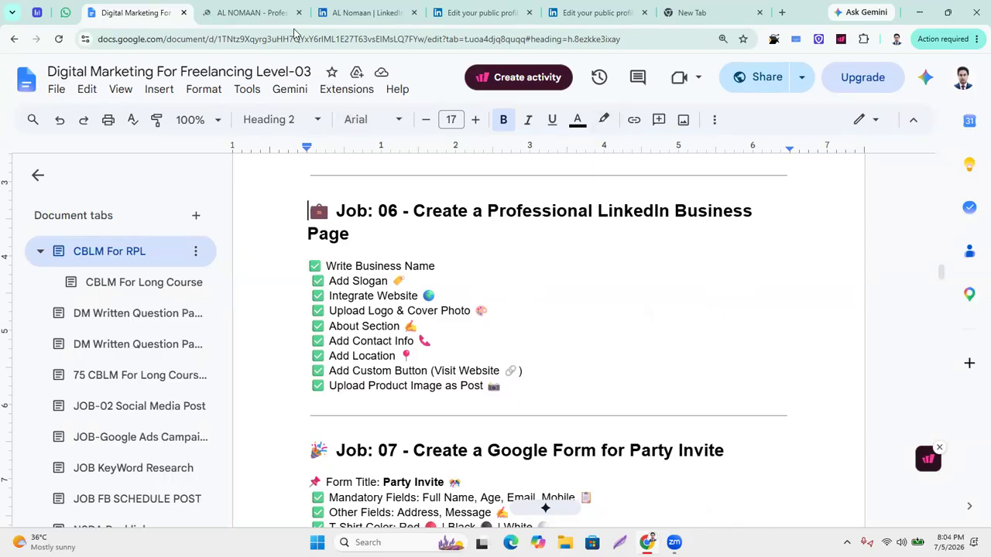
left_click(258, 21)
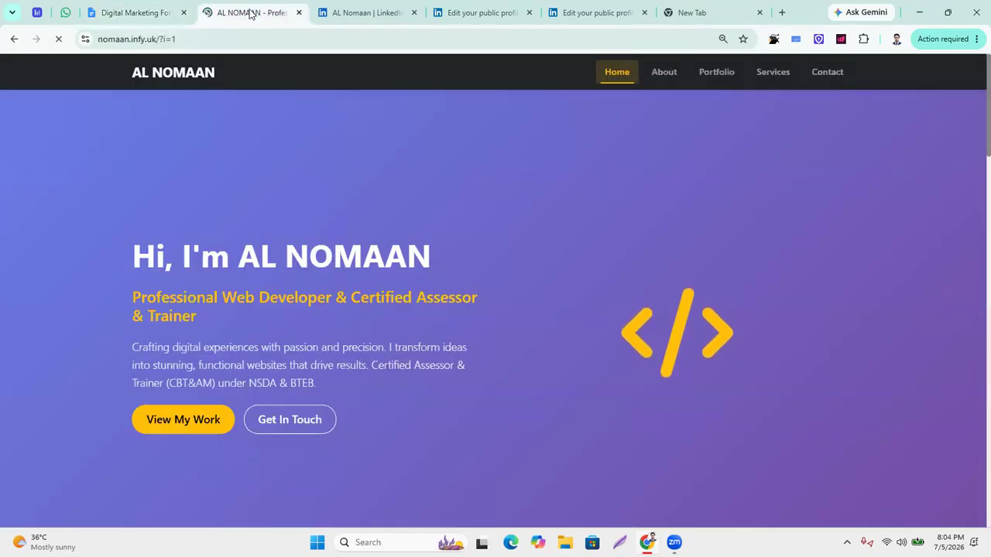
left_click(299, 12)
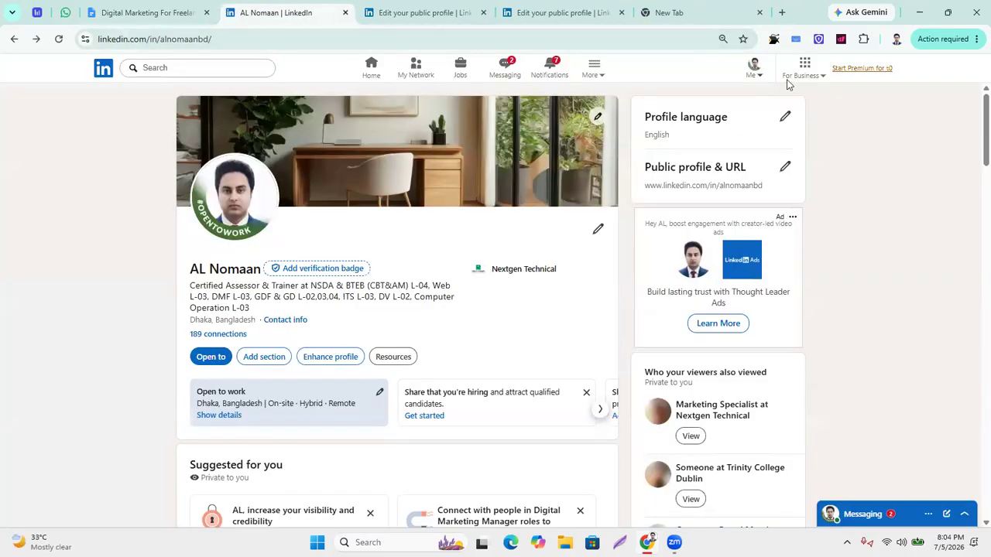
Open the For Business Sell (Sales Navigator) link in a new tab and view it.
left_click(823, 77)
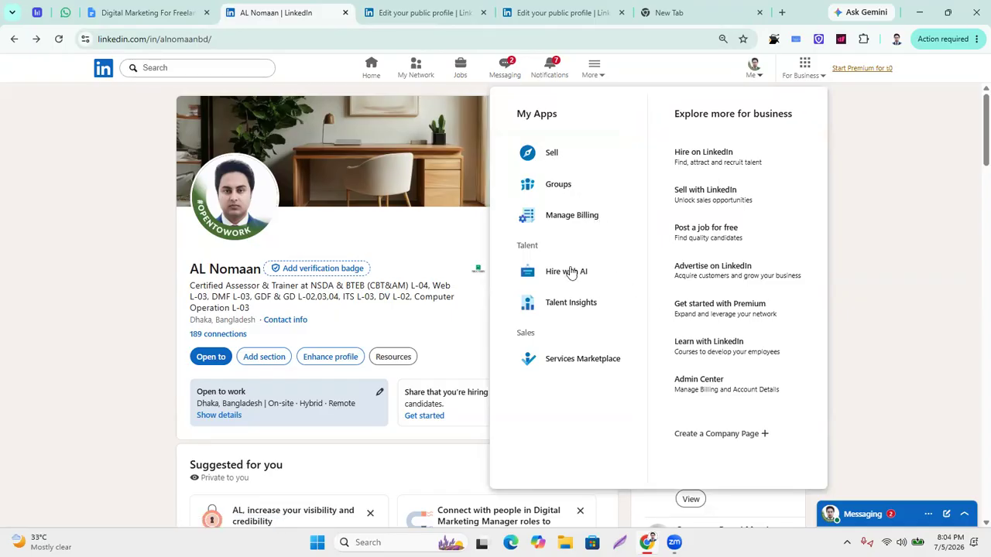
right_click(550, 161)
left_click(596, 167)
left_click(348, 14)
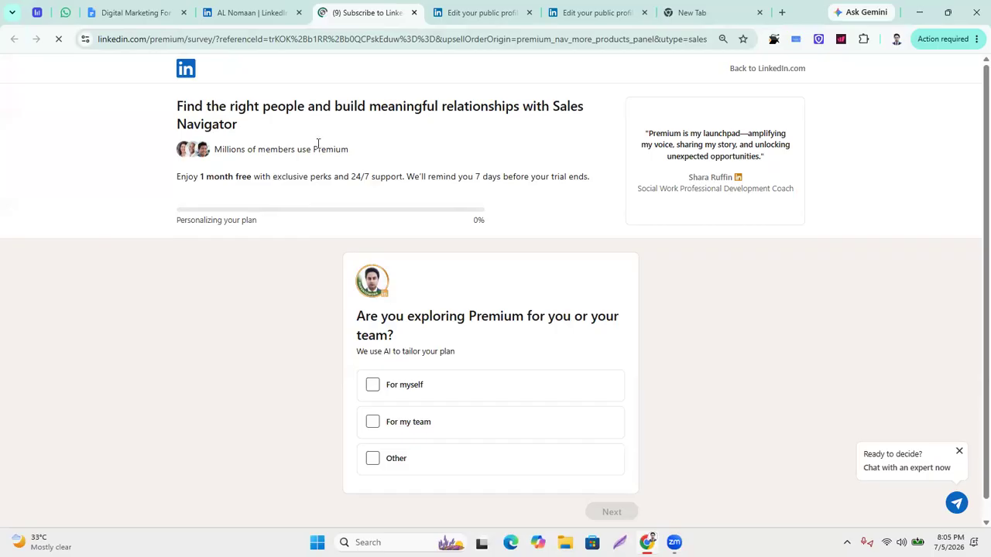
Highlight 'Sales Navigator' in the page headline, then return to the profile tab.
left_click_drag(554, 106, 622, 133)
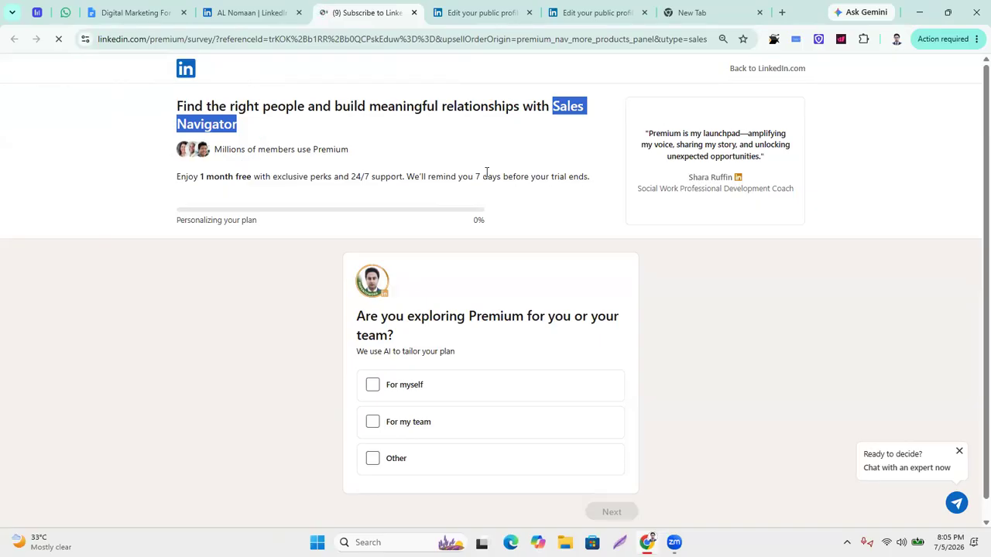
left_click(451, 145)
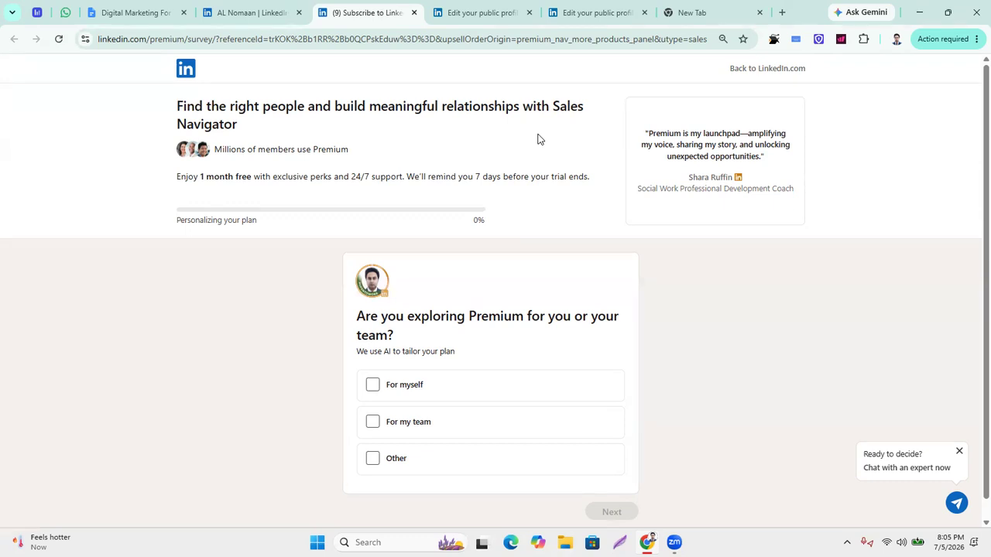
left_click(259, 10)
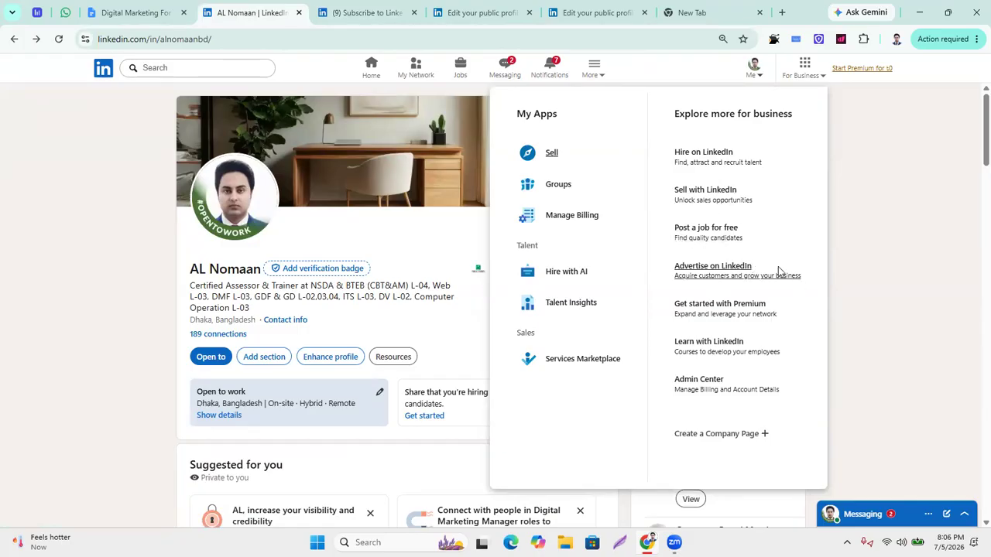
Open Advertise on LinkedIn in a new tab, scroll through the ads page, then close it.
right_click(721, 272)
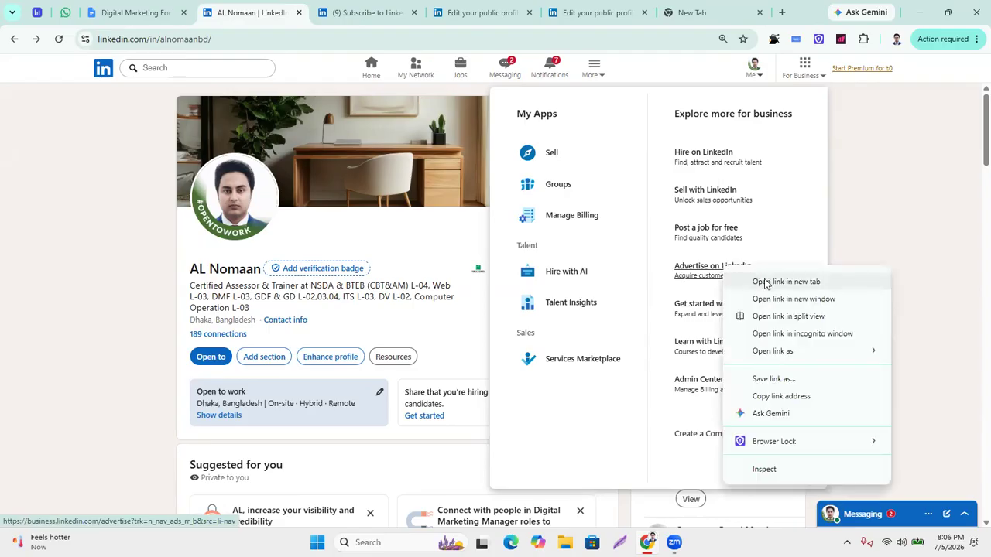
left_click(785, 282)
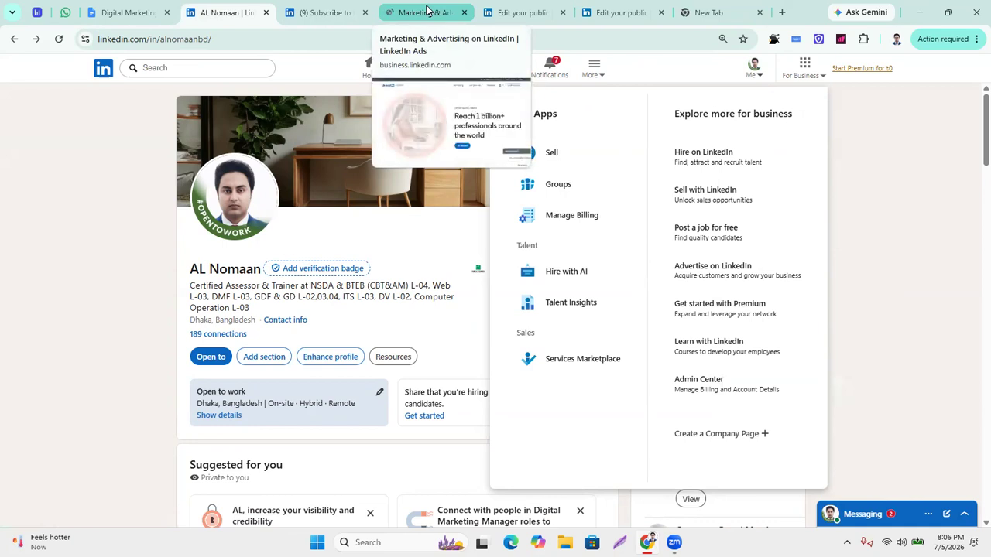
left_click(430, 12)
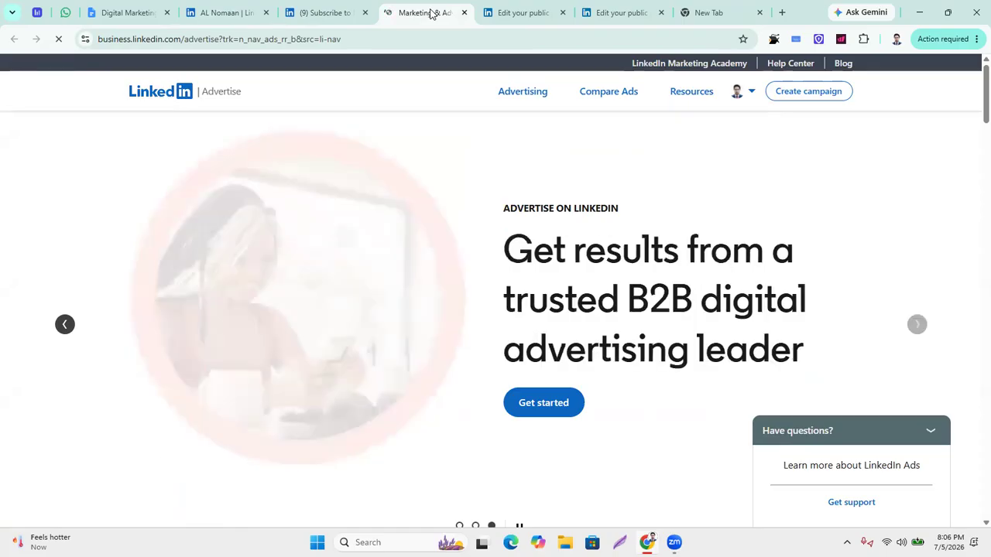
scroll(551, 240, "down", 3)
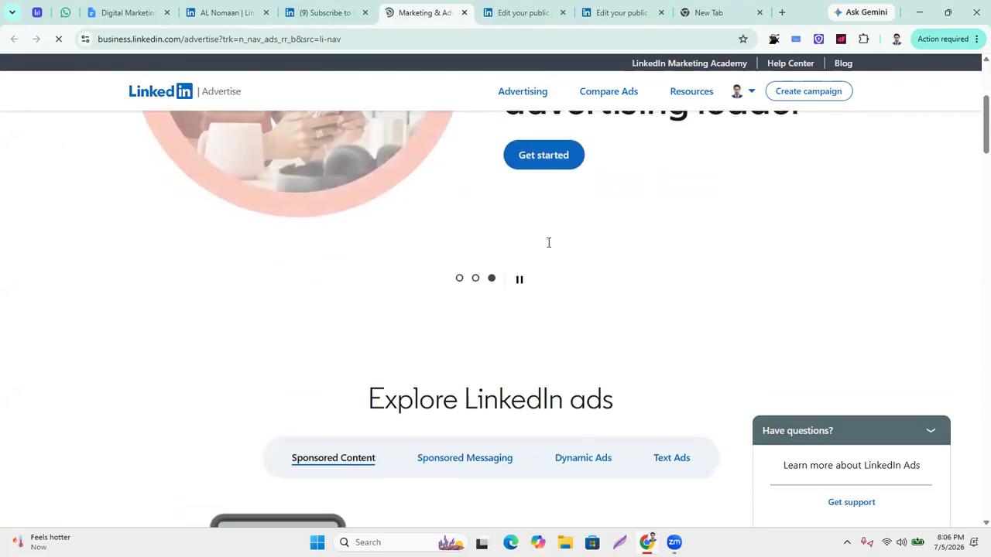
scroll(551, 241, "up", 3)
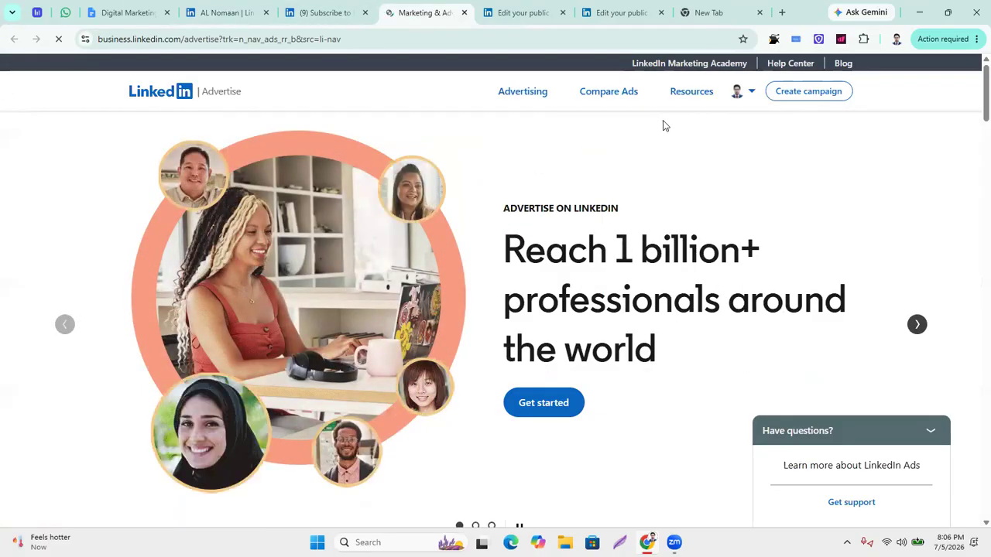
scroll(805, 246, "down", 3)
scroll(803, 247, "up", 3)
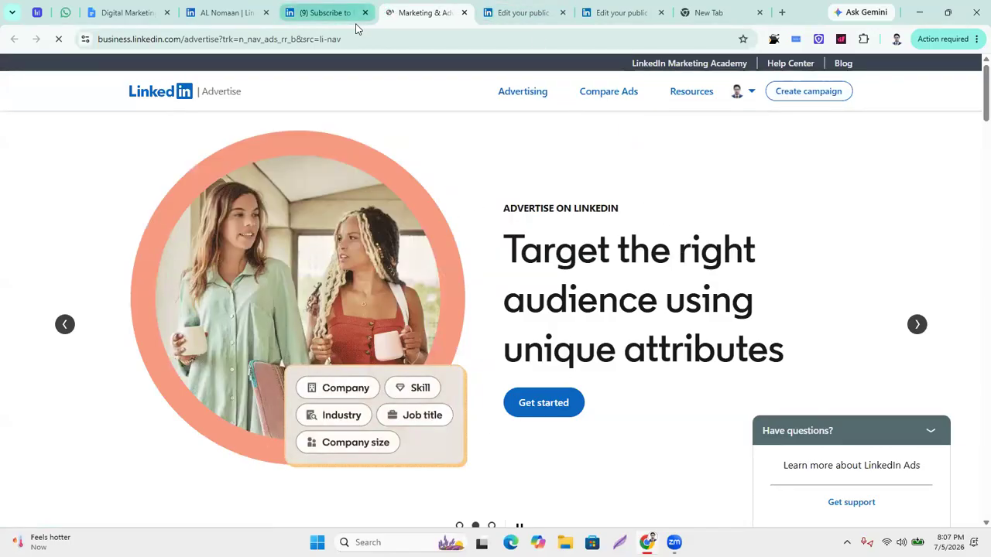
left_click(463, 12)
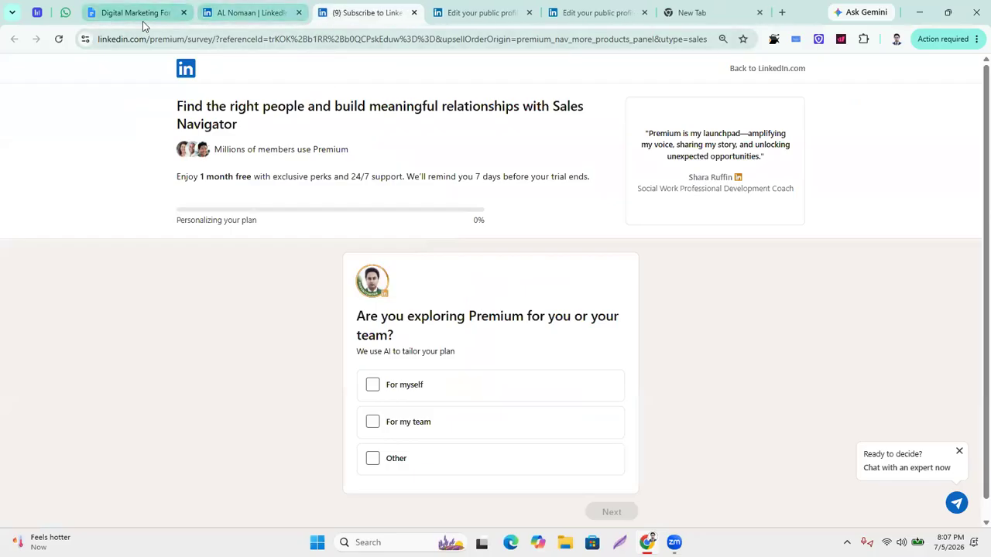
Leave the public profile settings tab for the home feed, glancing at the Me menu on the way.
left_click(458, 13)
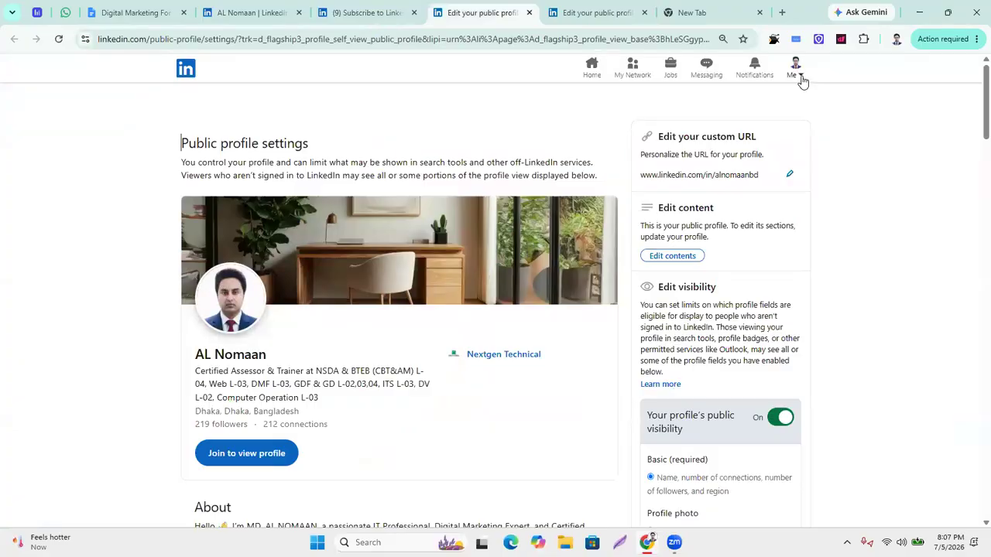
left_click(799, 77)
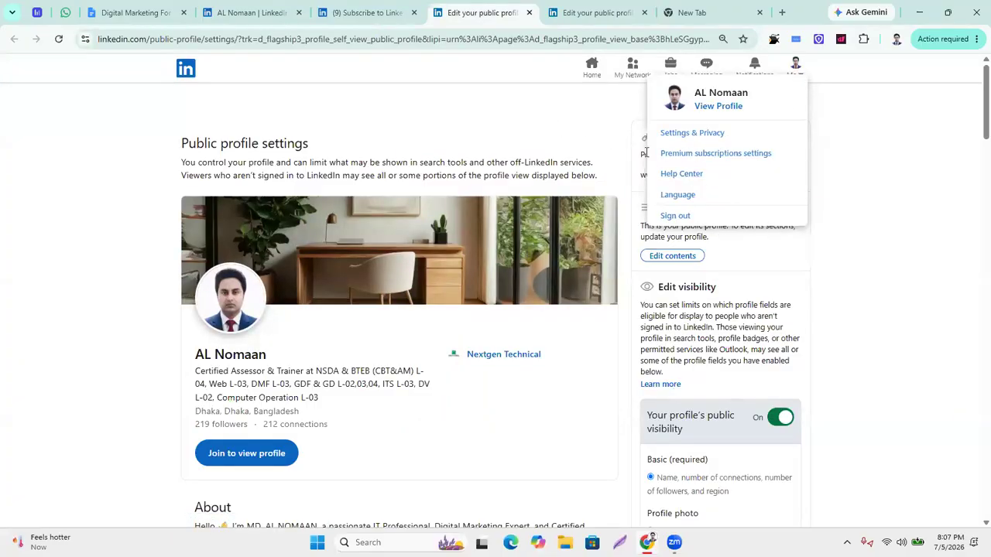
left_click(588, 136)
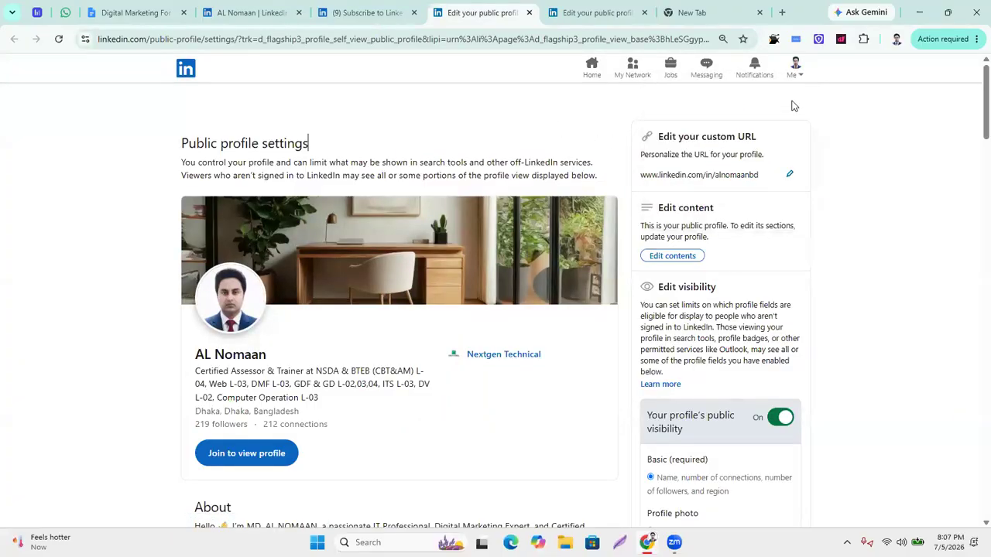
left_click(592, 74)
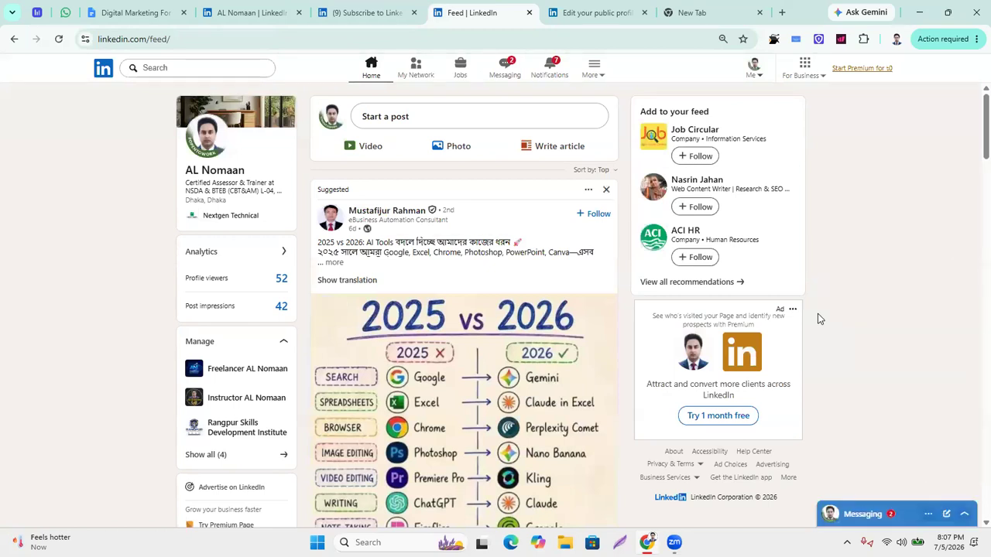
Open Learn with LinkedIn from the For Business panel in a new tab.
left_click(821, 78)
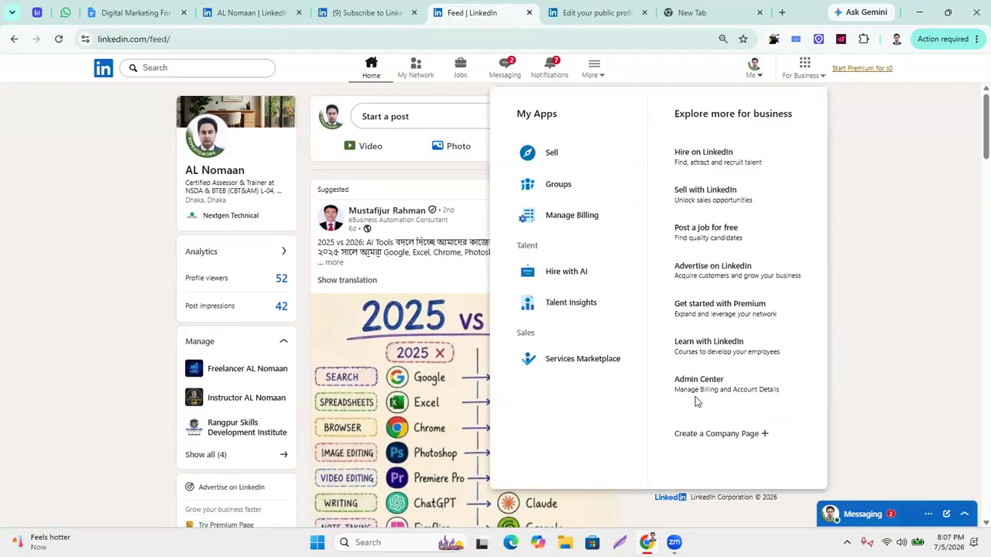
right_click(706, 345)
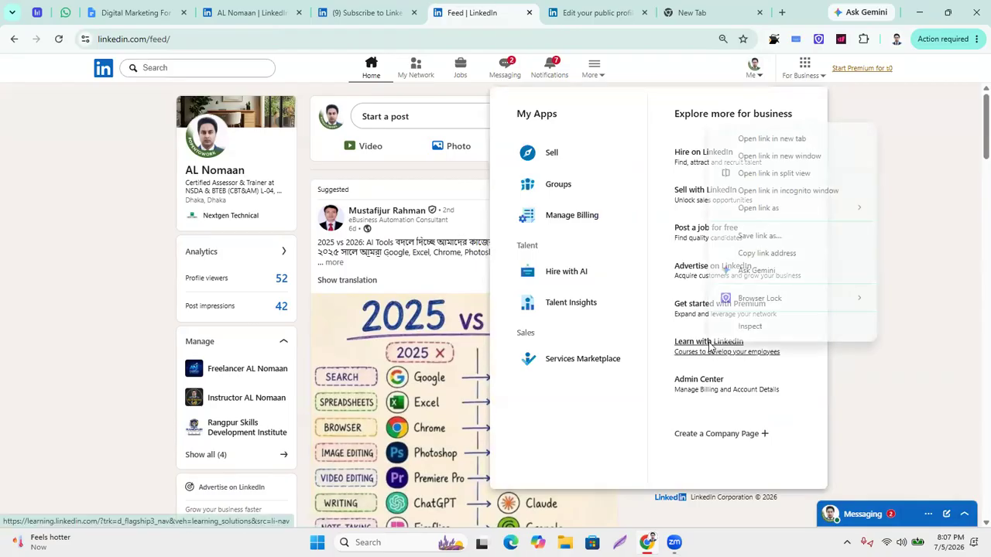
left_click(751, 140)
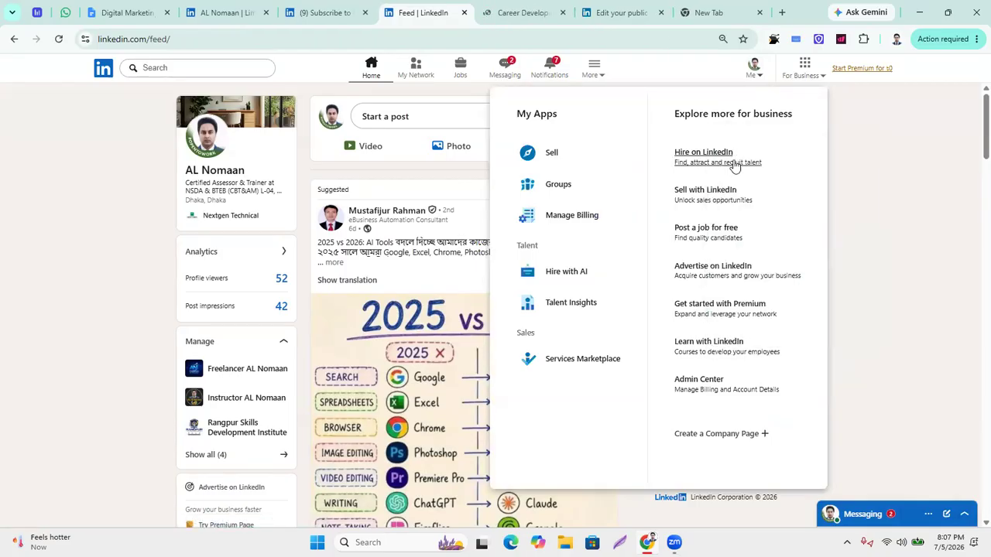
View the LinkedIn Learning and Sales Navigator tabs, then begin a company page from the feed.
left_click(509, 11)
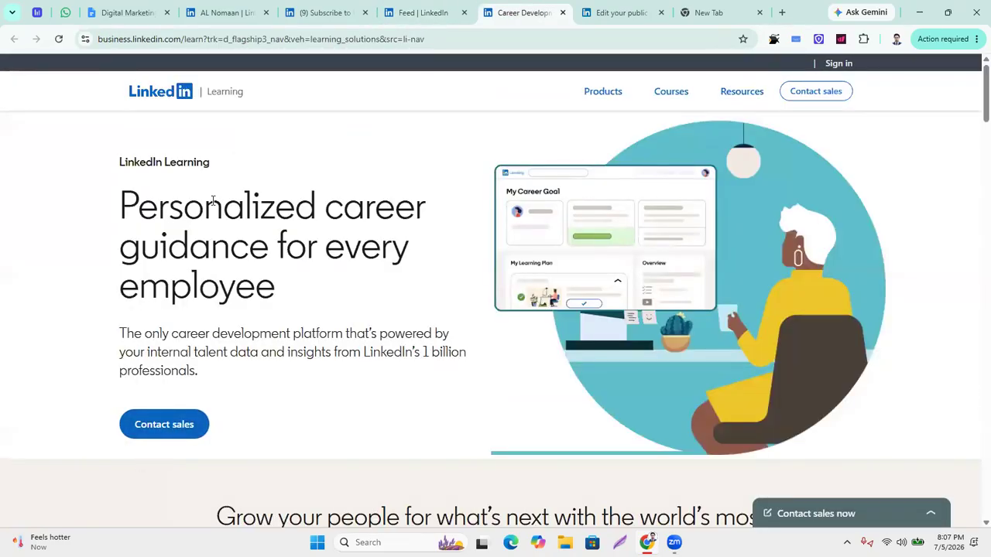
left_click(333, 12)
left_click(414, 12)
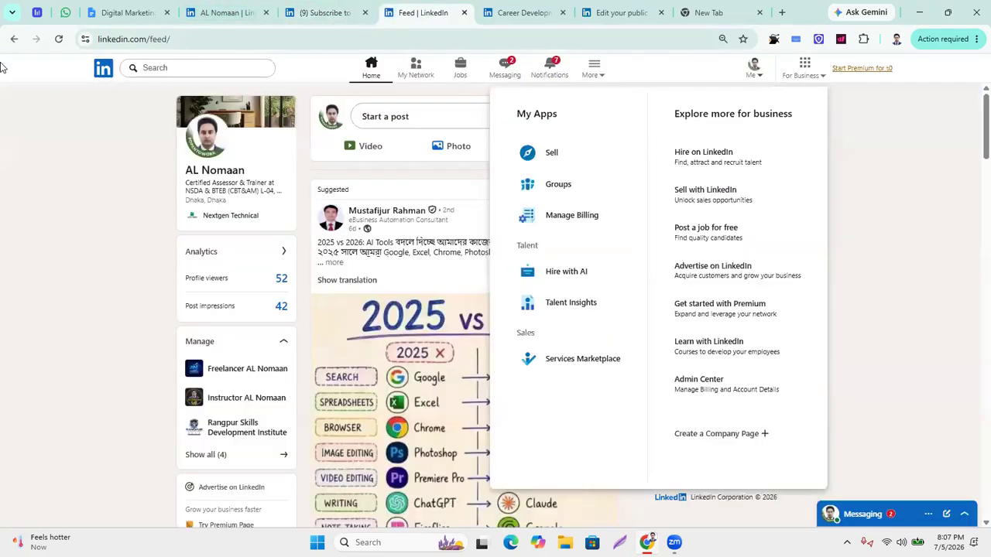
left_click(731, 434)
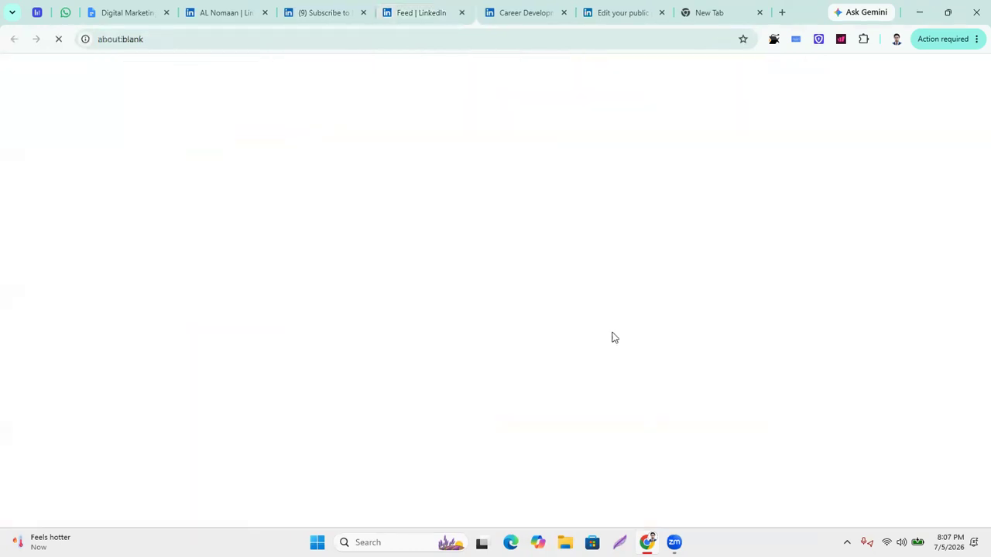
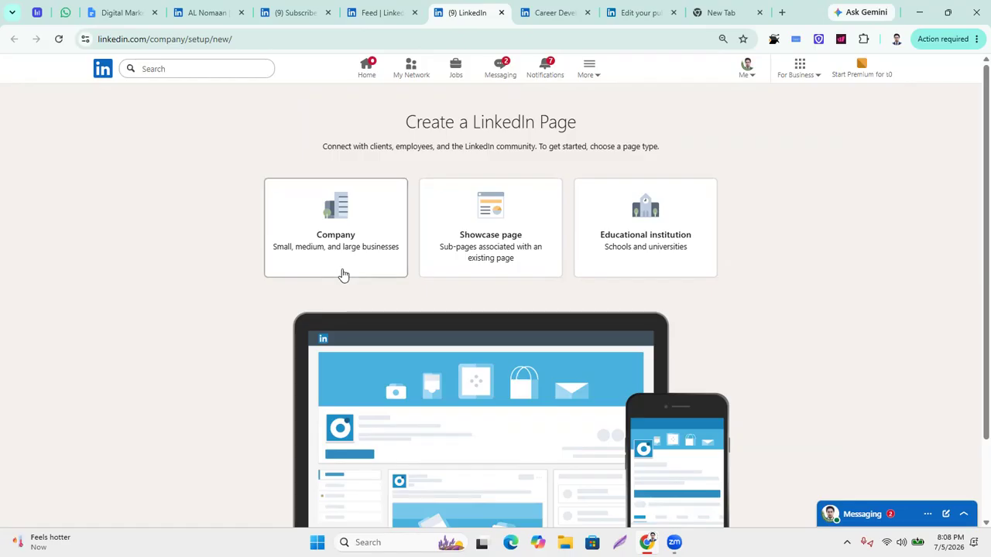
Choose Company and name the page 'Assessor' plus the assessor's name, auto-filling its public URL.
left_click(347, 226)
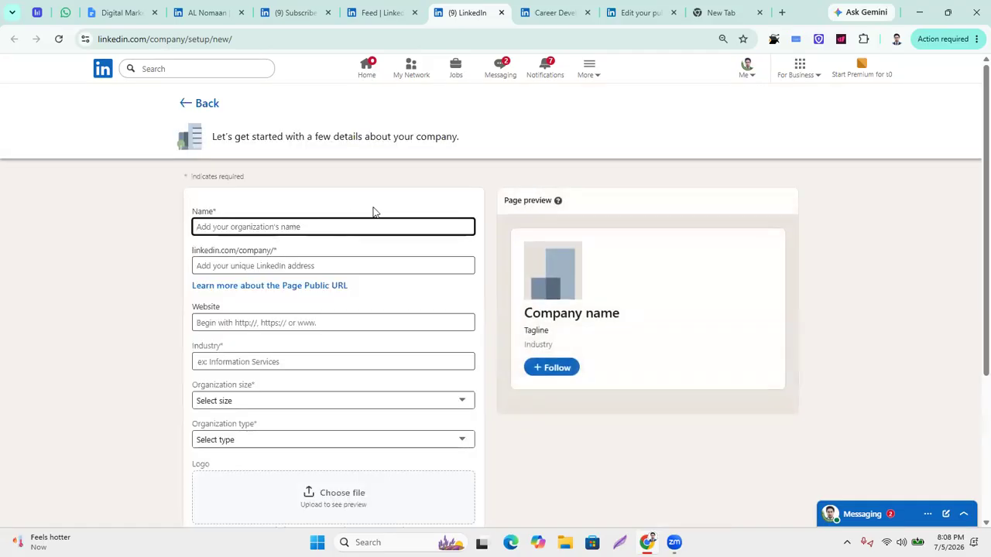
scroll(421, 353, "down", 3)
scroll(424, 341, "up", 3)
type("A")
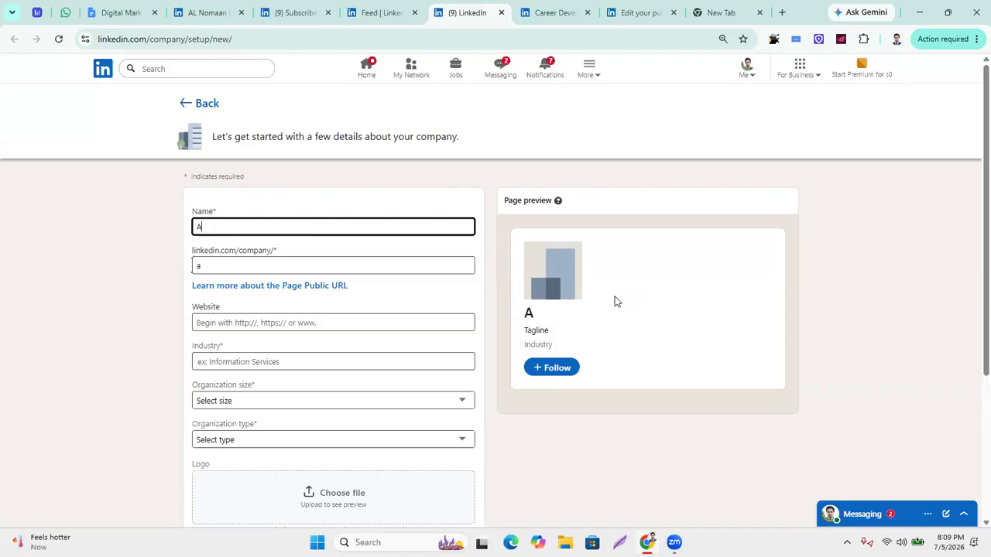
type("ssessor ")
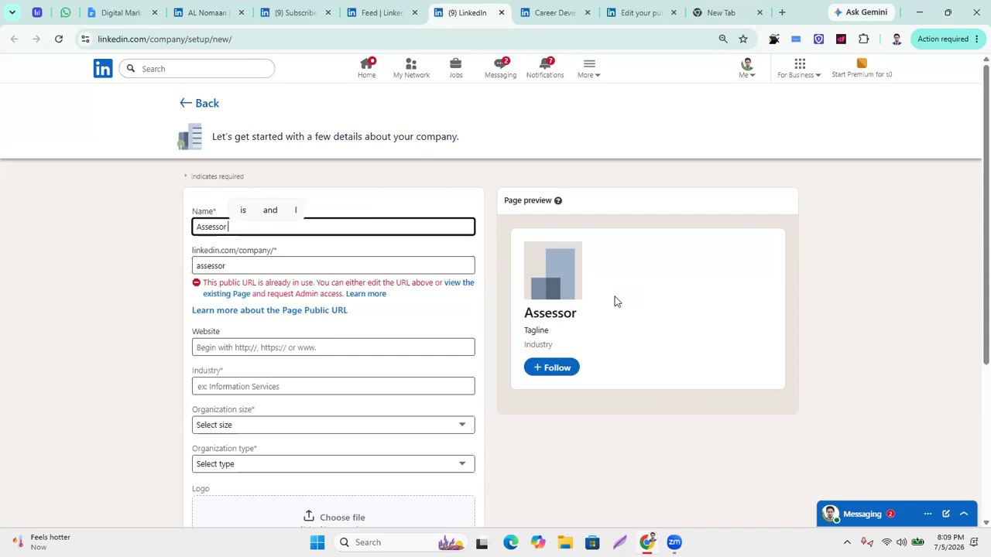
type("AL")
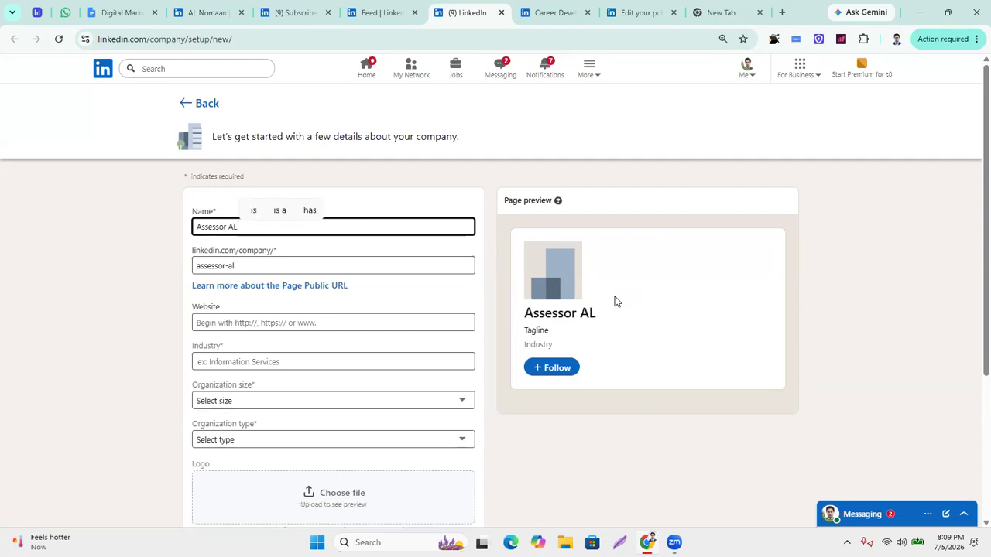
type(" Nomaan")
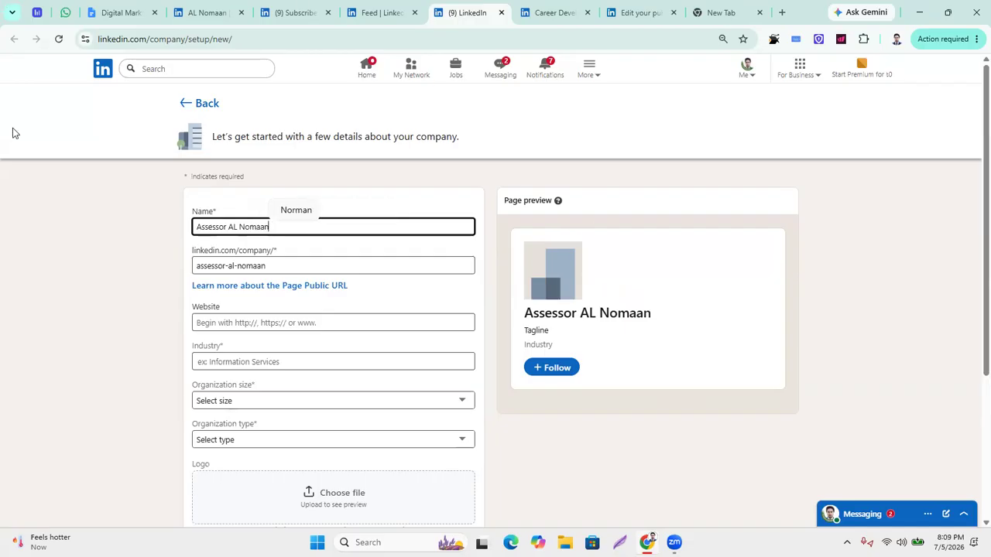
left_click(137, 253)
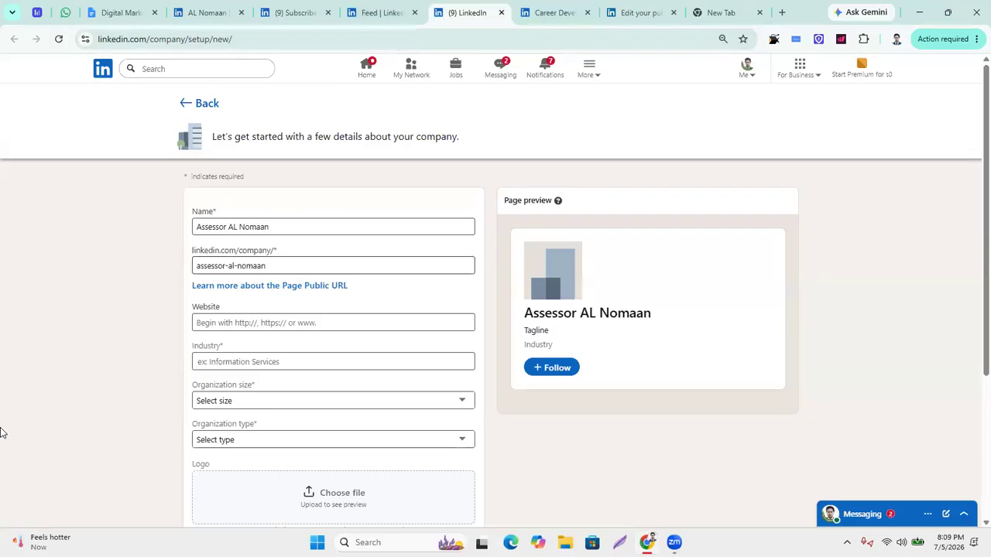
left_click(260, 324)
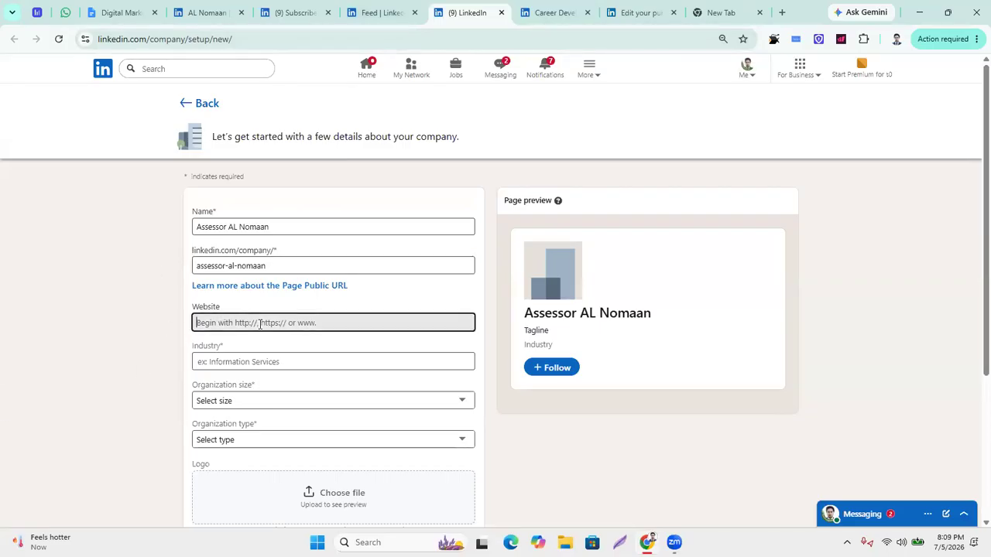
Open Blogger in a new tab from the Google apps menu.
left_click(782, 13)
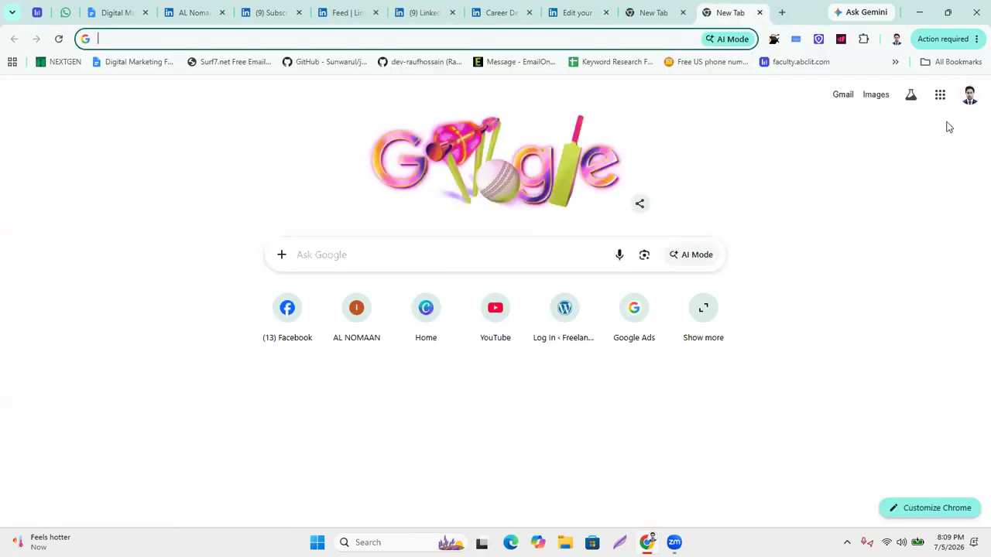
left_click(939, 95)
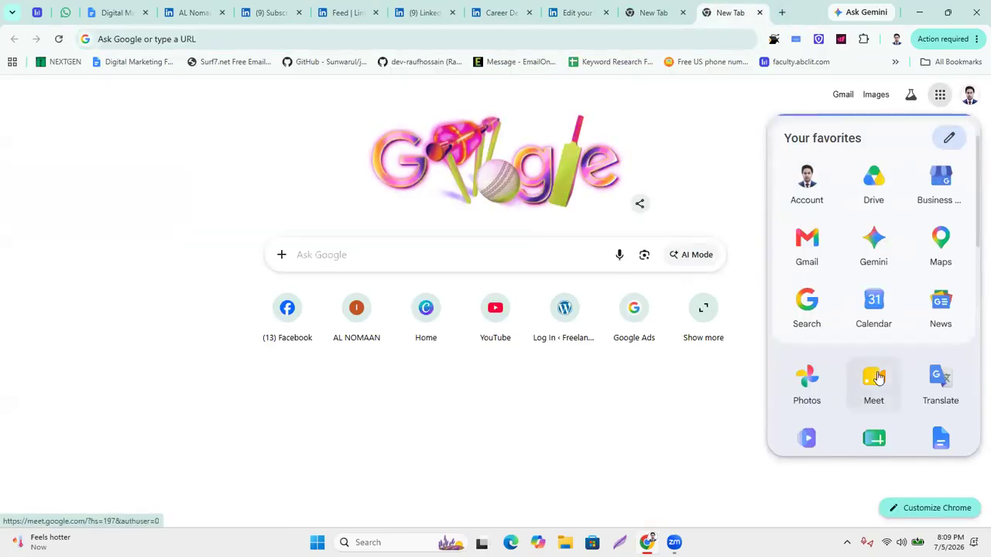
scroll(878, 377, "down", 8)
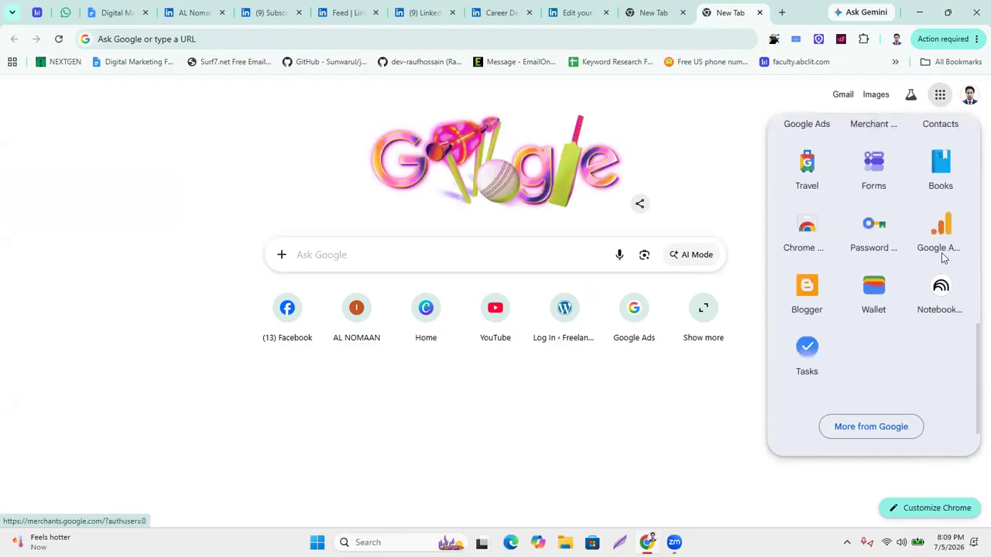
left_click(807, 301)
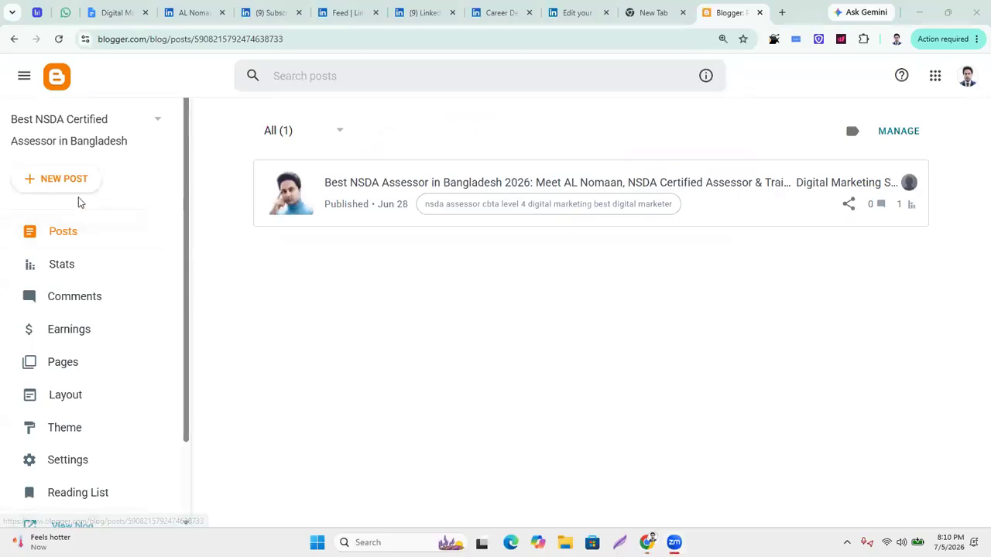
Choose New Blog from the account's blog list.
left_click(158, 126)
scroll(46, 356, "down", 10)
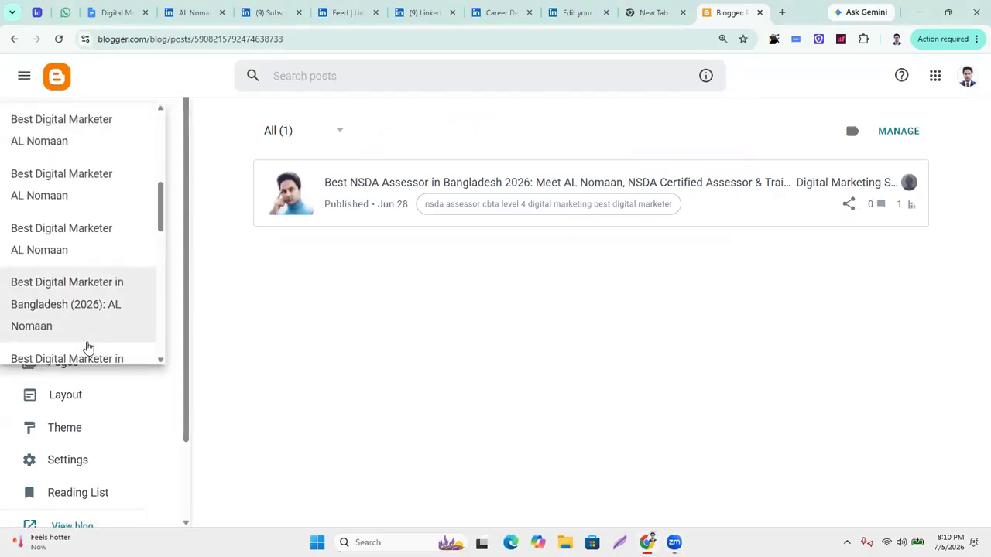
scroll(89, 352, "down", 10)
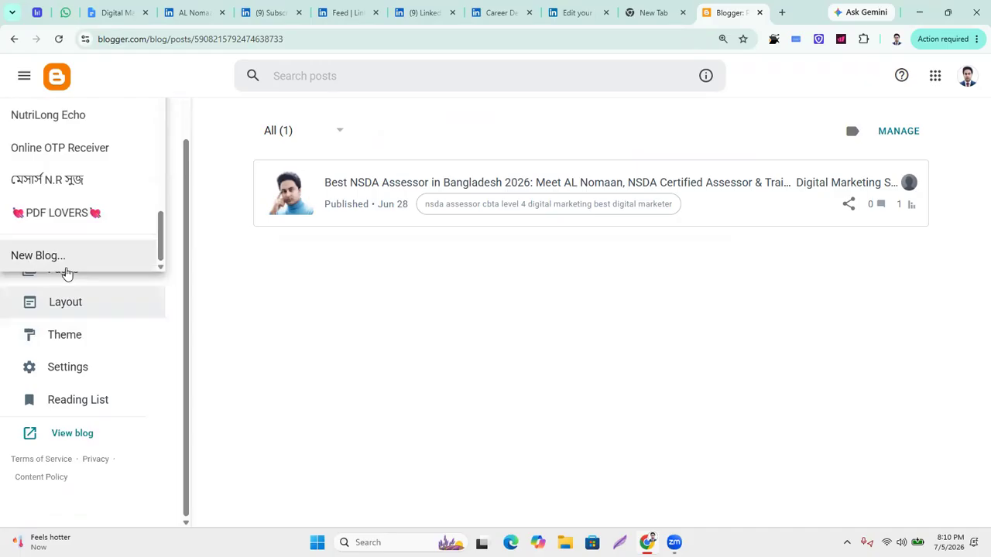
left_click(91, 278)
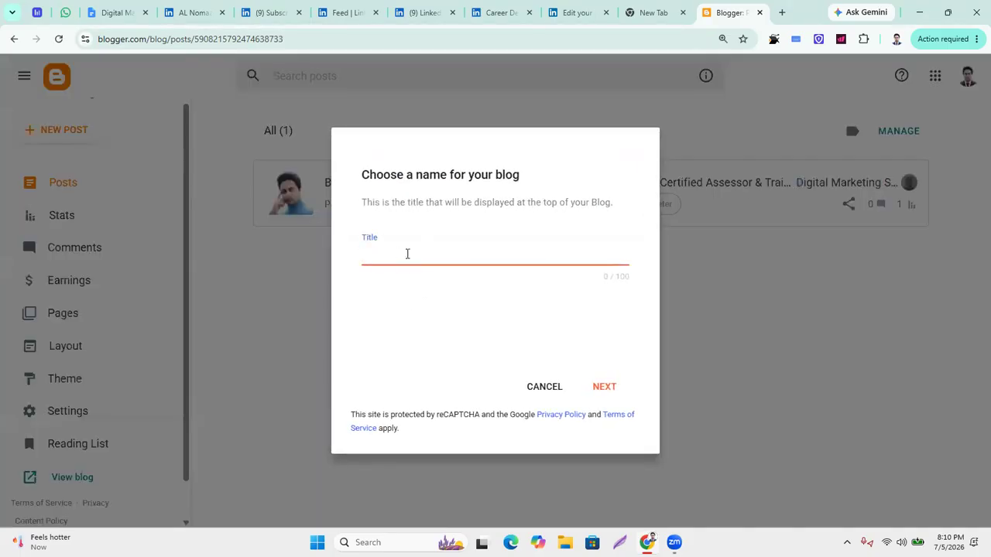
Title the new blog with the assessor's name followed by (CBT&A), correcting the typos.
type("Asse")
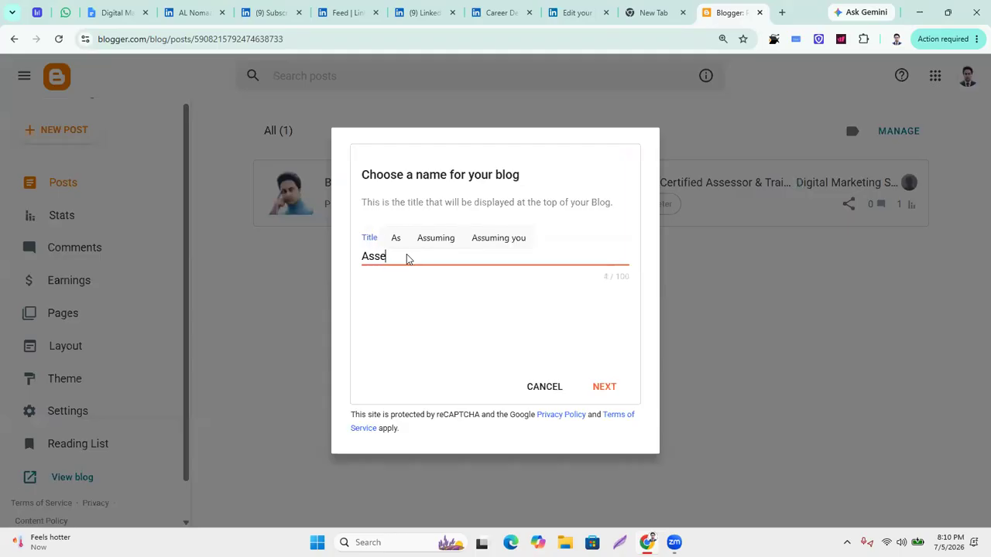
type("ssor AL Nomaan ")
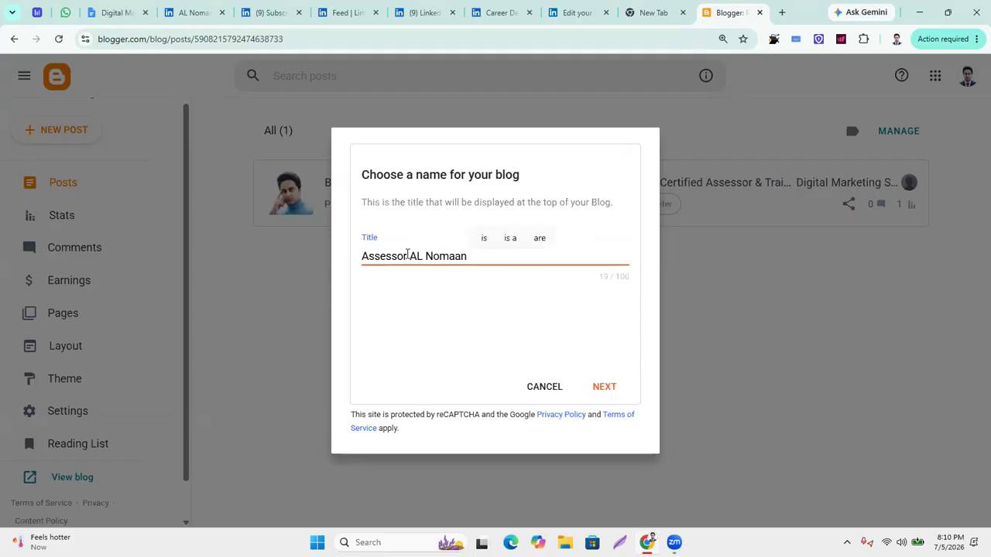
type("()")
type("CBT")
type("7AM")
key("BackSpace")
key("BackSpace")
key("BackSpace")
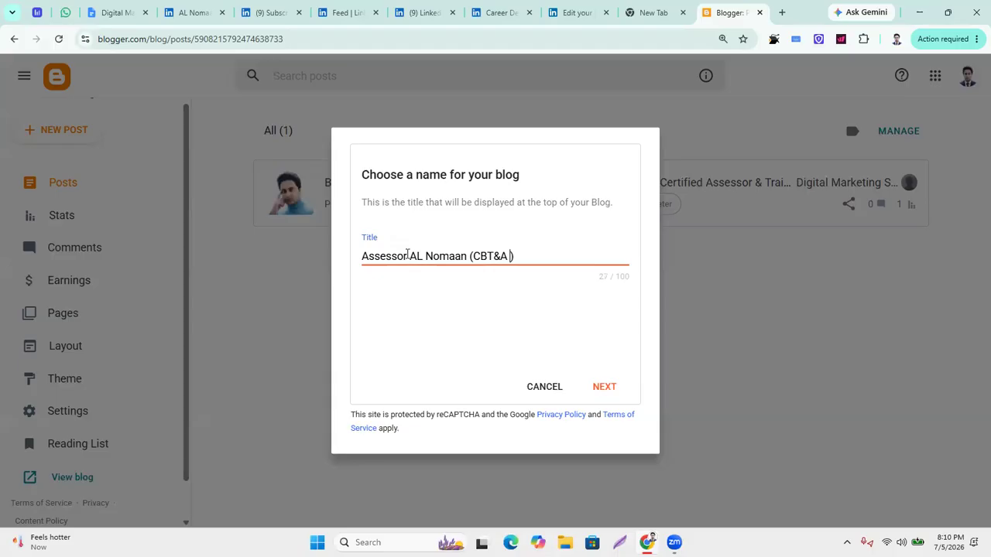
key("BackSpace")
left_click(782, 13)
Search Google for 'methodology' and copy the word from the results heading.
type("Meth")
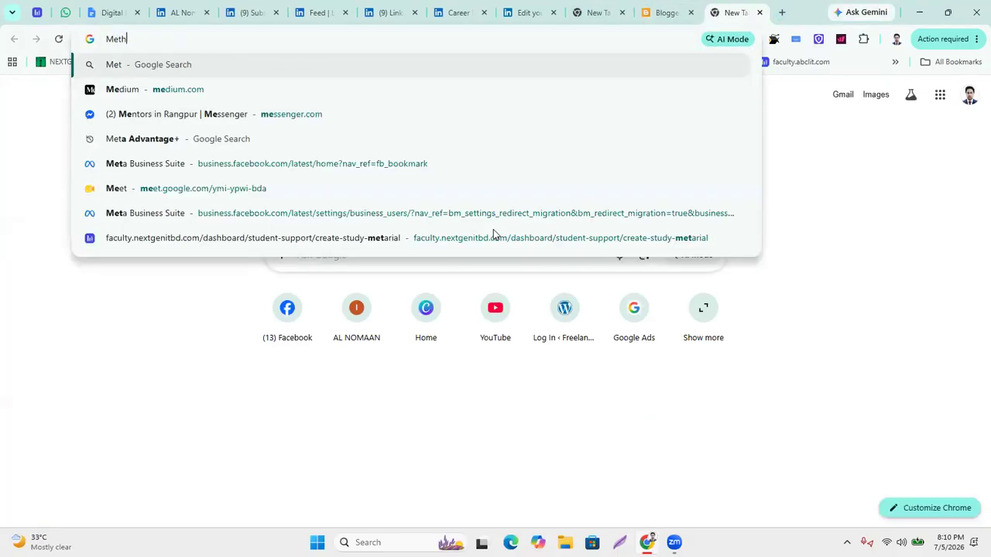
type("odo")
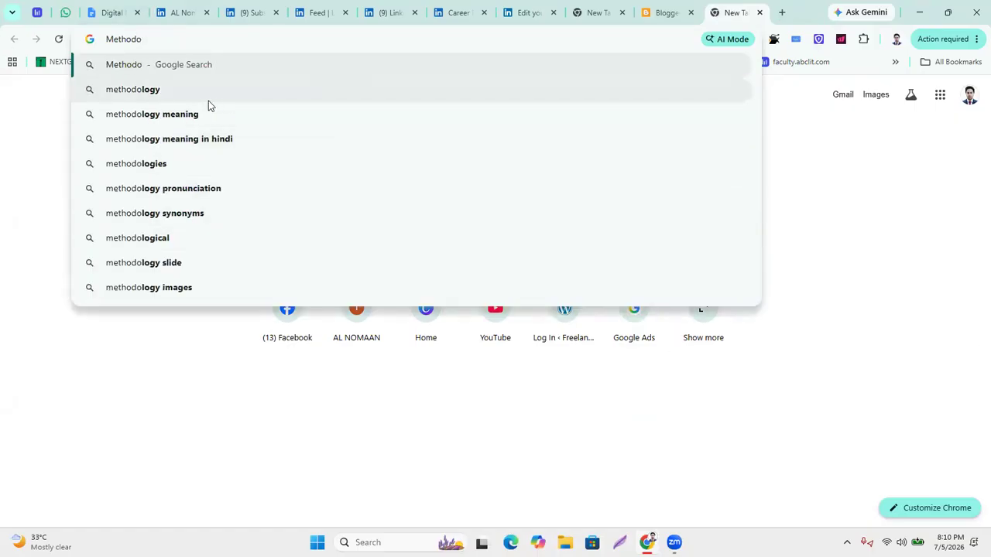
left_click(163, 98)
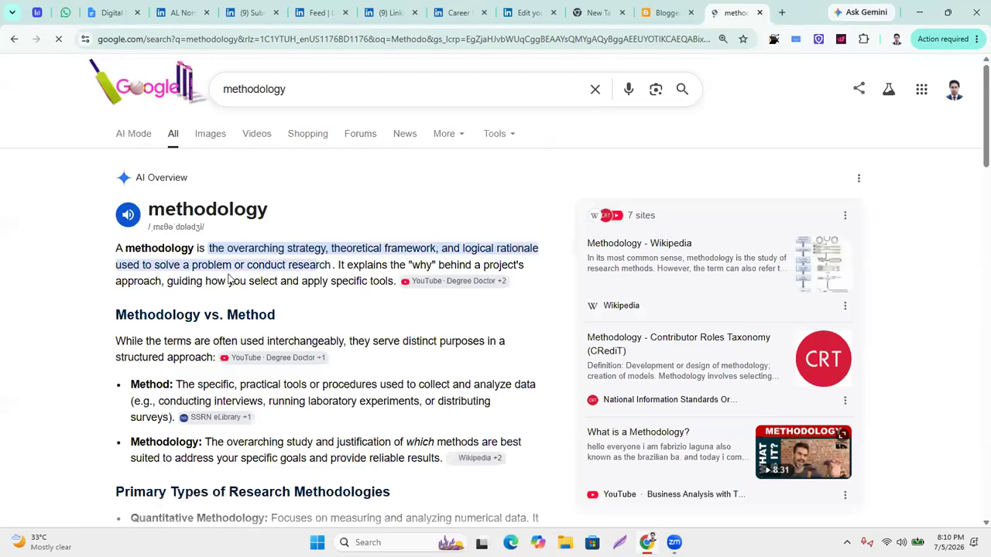
left_click_drag(280, 213, 152, 202)
left_click(340, 210)
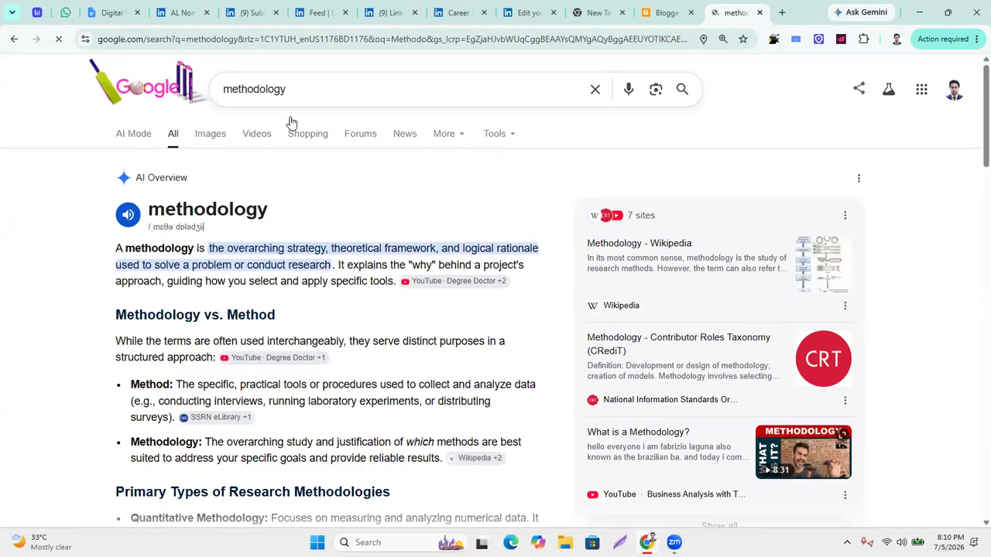
mouse_move(266, 214)
left_mouse_down()
mouse_move(147, 200)
mouse_move(283, 210)
mouse_move(266, 206)
left_mouse_up()
key("ctrl+c")
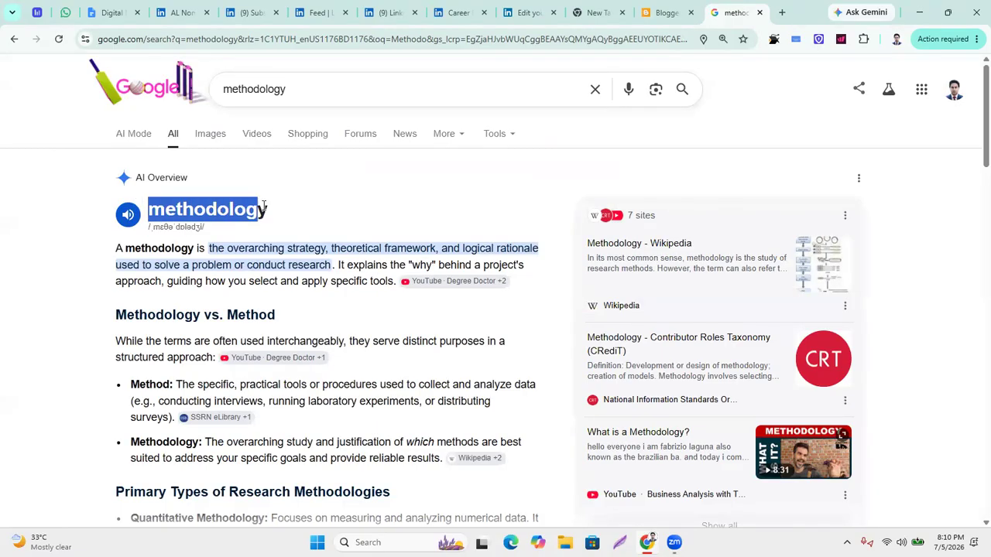
left_click(665, 12)
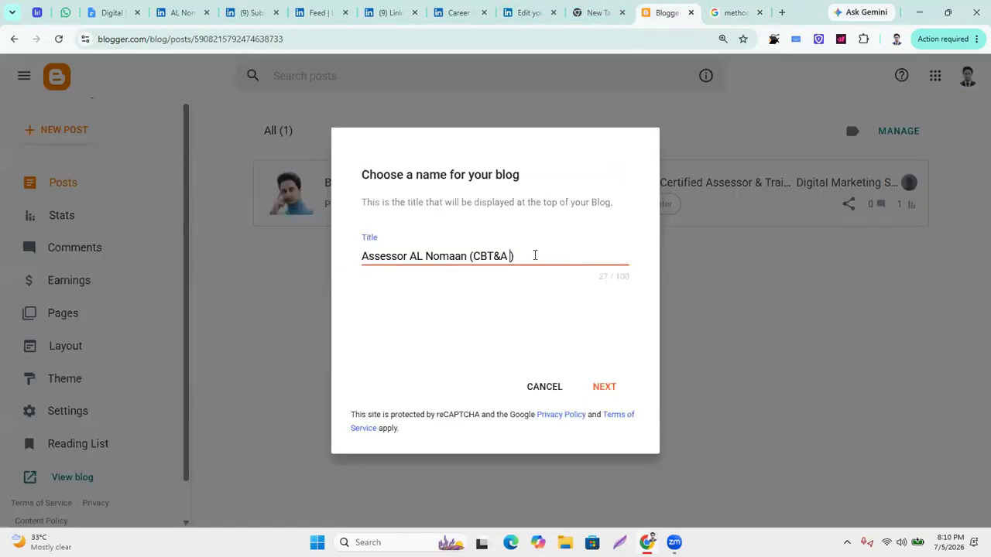
Paste 'Methodology' into the blog title with a capital M.
key("ctrl+v")
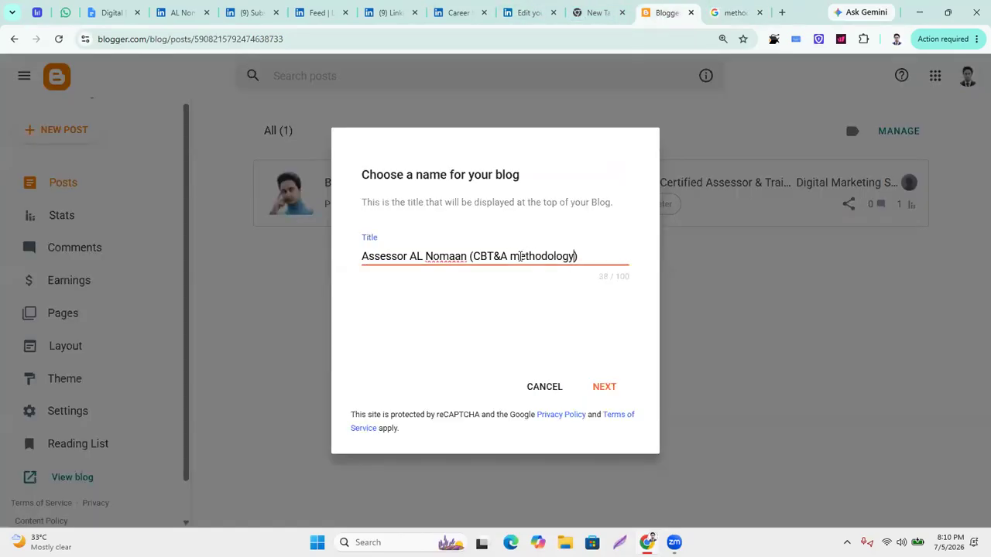
key("BackSpace")
type("m")
key("BackSpace")
type("M")
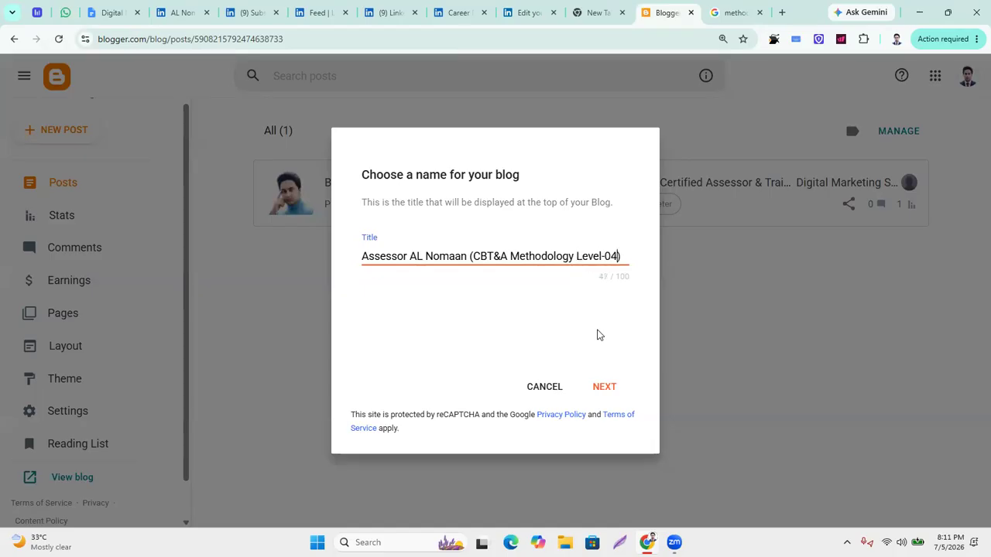
Append 'NSDA BBTEB' to the blog title and continue to the address step.
left_click(626, 255)
type("N")
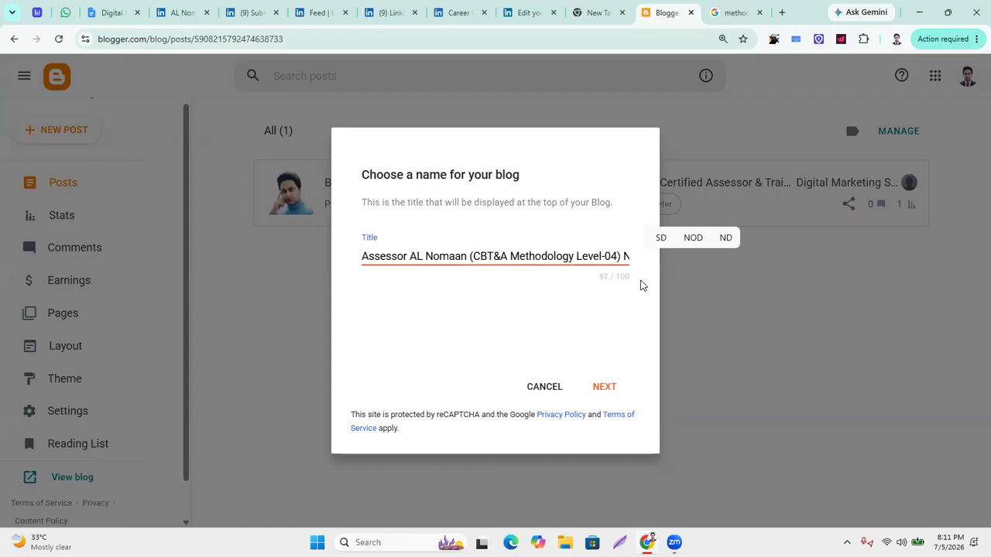
type("SDA B")
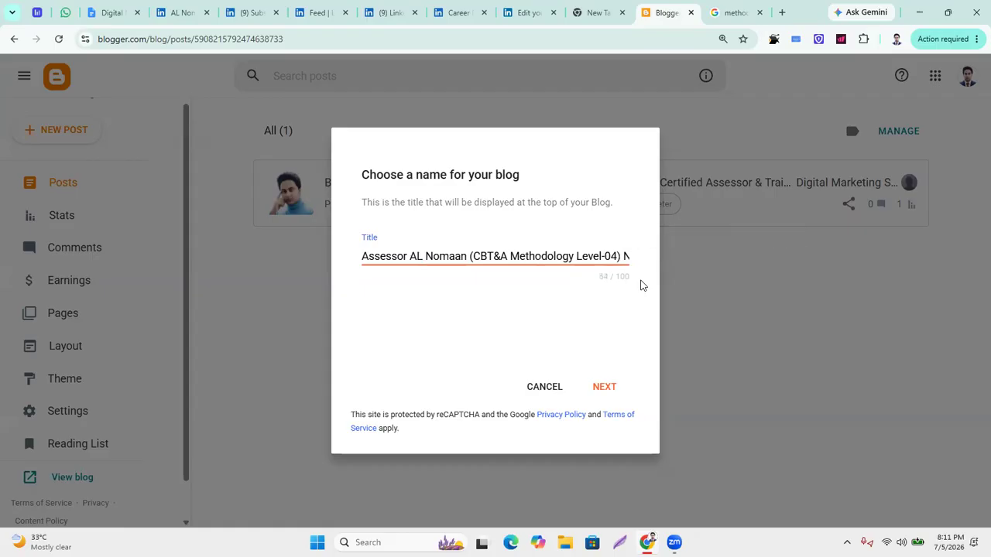
type("BTEB")
triple_click(513, 252)
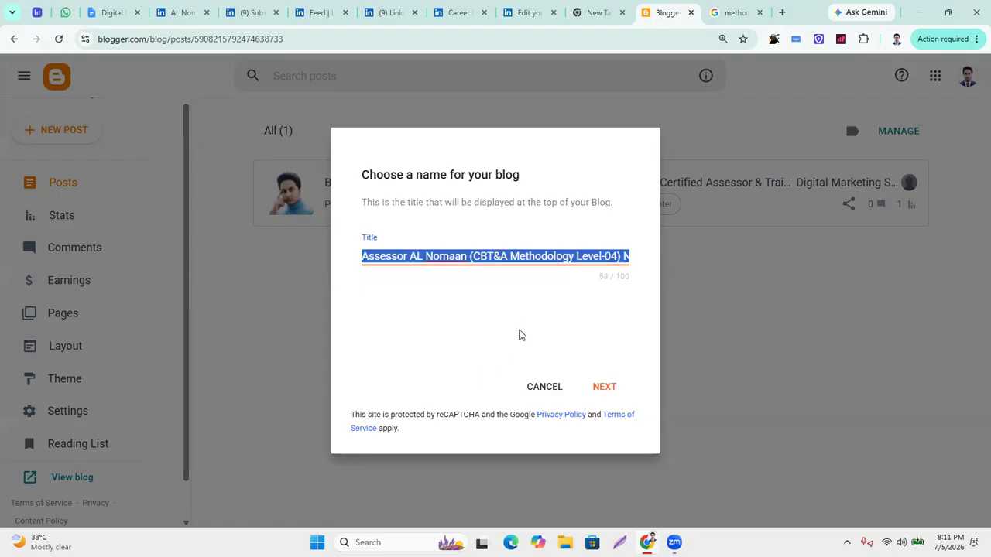
left_click(602, 387)
left_click(404, 253)
Request 'assessor' plus the assessor's name as the address, then insert 'al' and recheck.
type("asse")
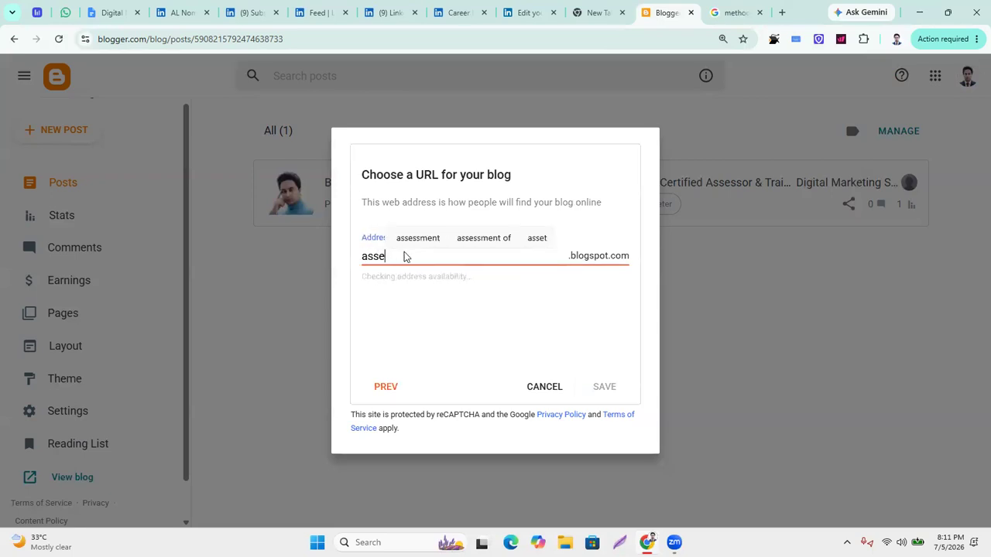
type("ssor")
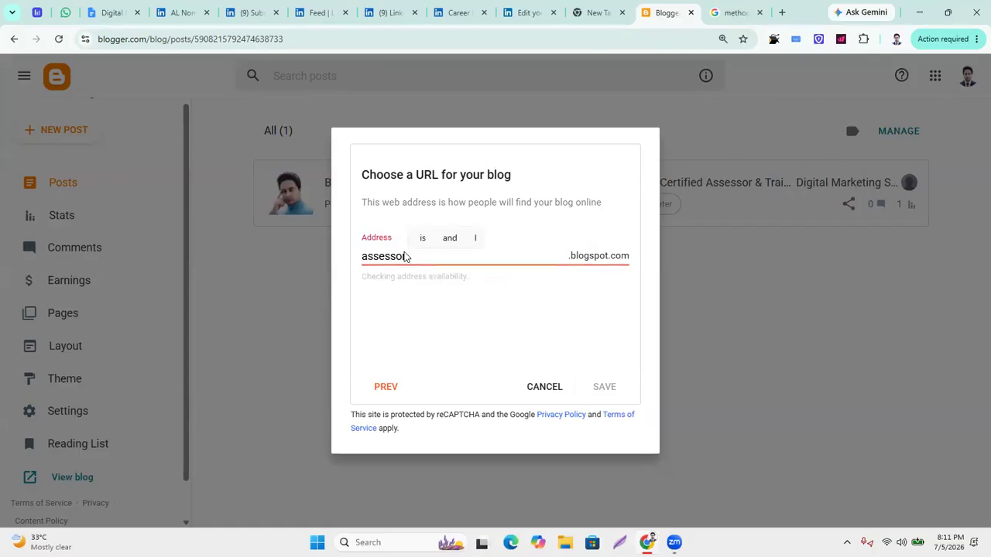
type("nomaan")
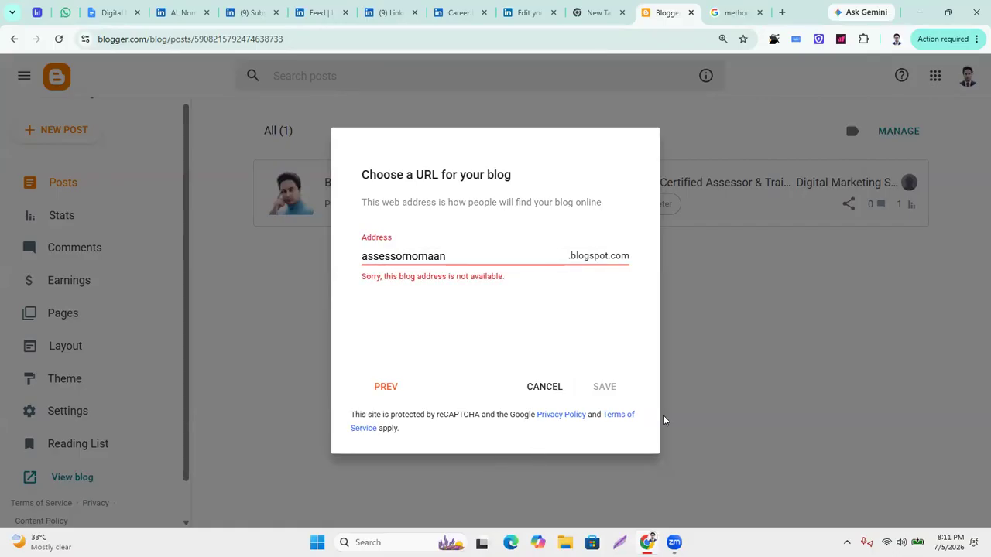
left_click(390, 308)
left_click(403, 255)
type("al")
left_click(484, 331)
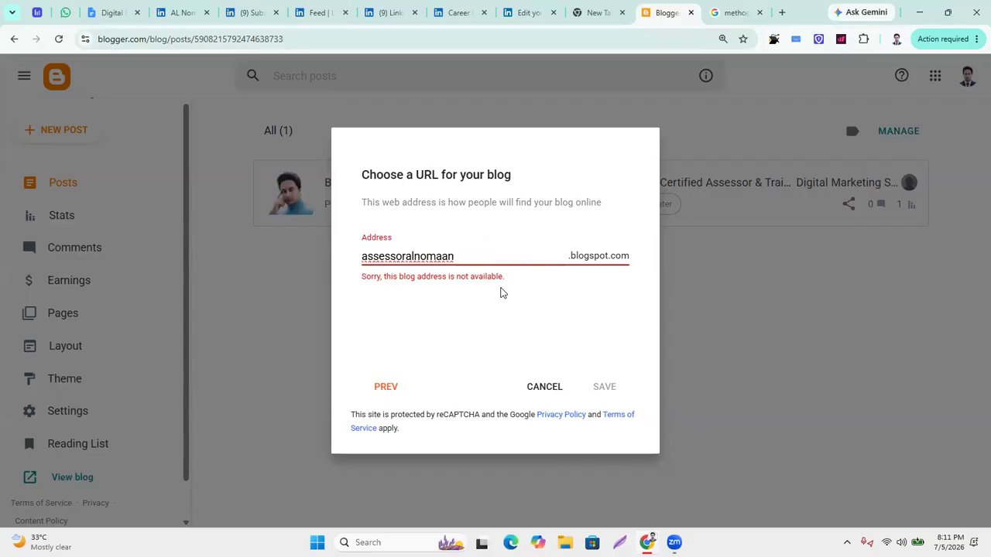
Abandon a quick search in a new tab and select the whole blog address text.
left_click(782, 12)
type("ASSE")
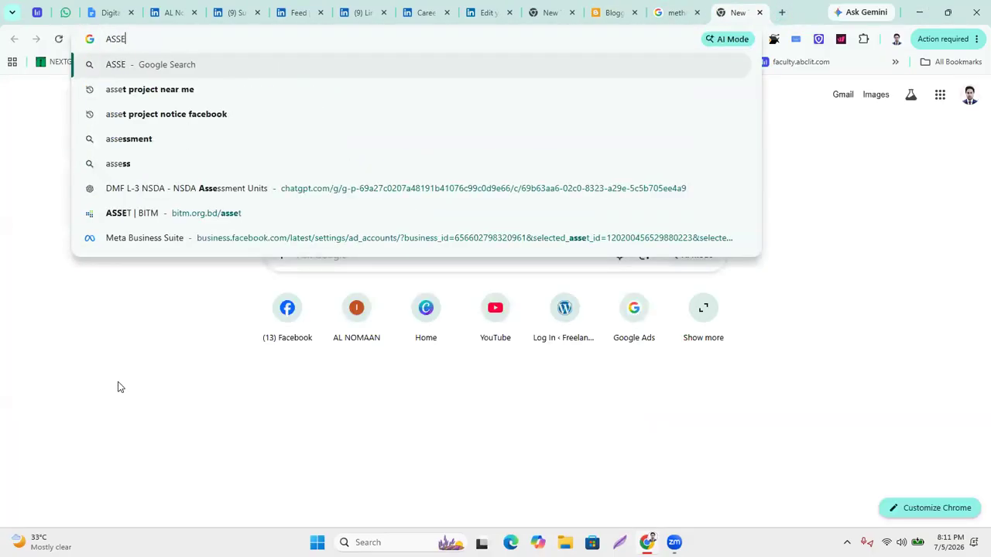
key("BackSpace")
key("BackSpace")
key("BackSpace")
key("BackSpace")
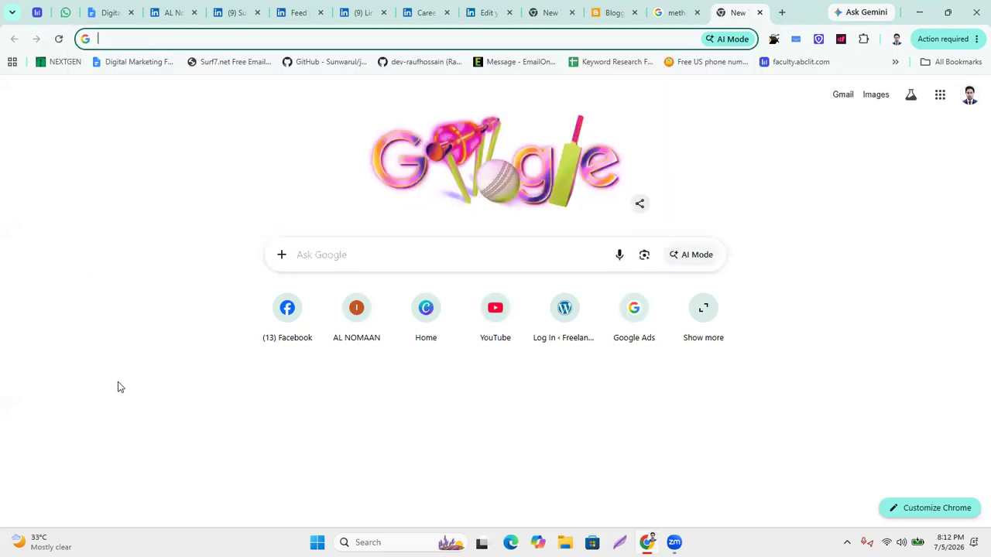
left_click(619, 14)
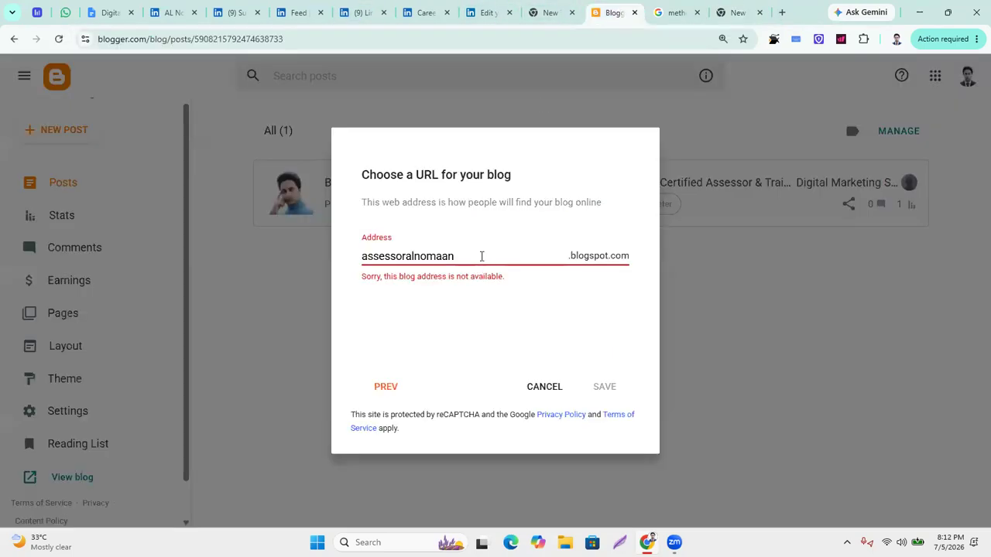
left_click_drag(364, 256, 635, 256)
key("ctrl+c")
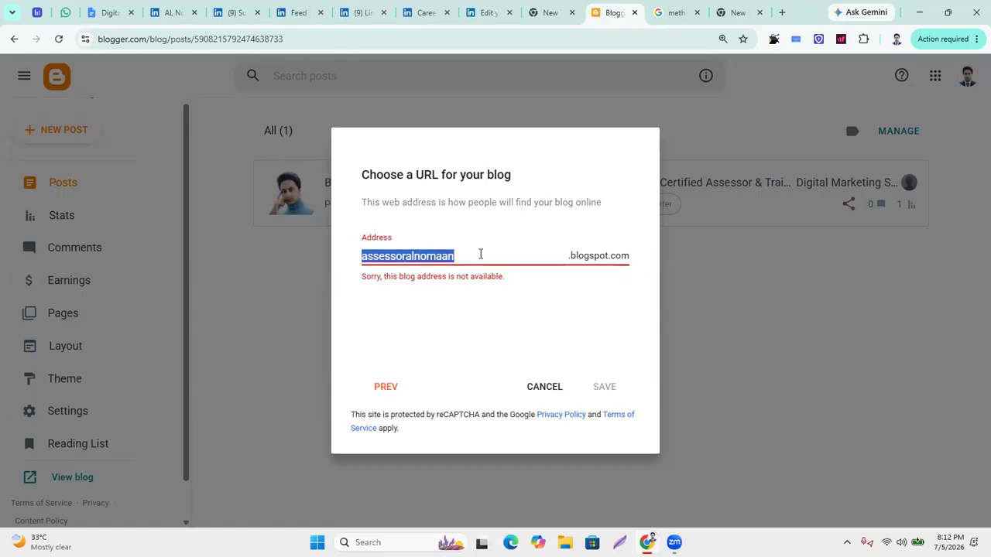
In a new tab, visit the pasted blog name with .blogspot.com appended.
left_click(781, 13)
key("ctrl+v")
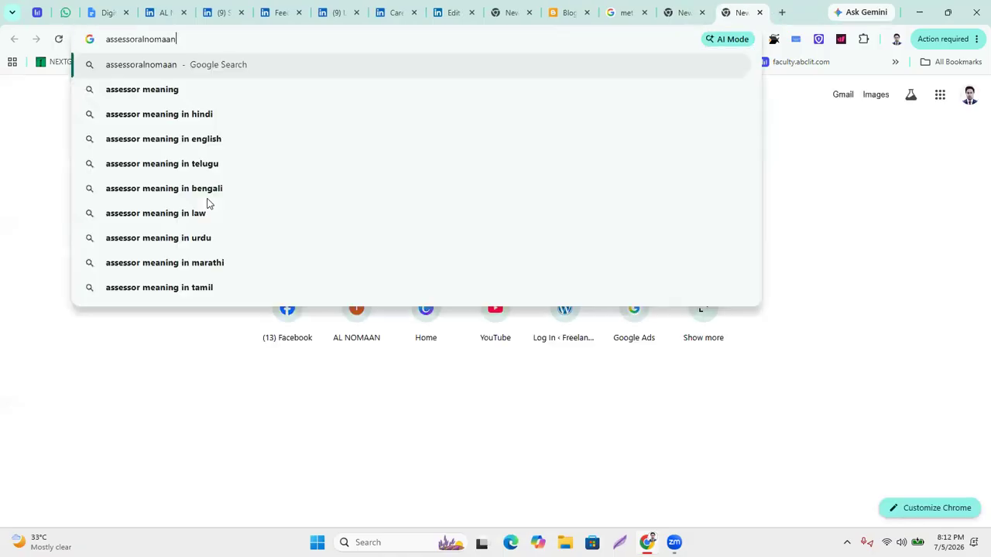
type(".BLOG")
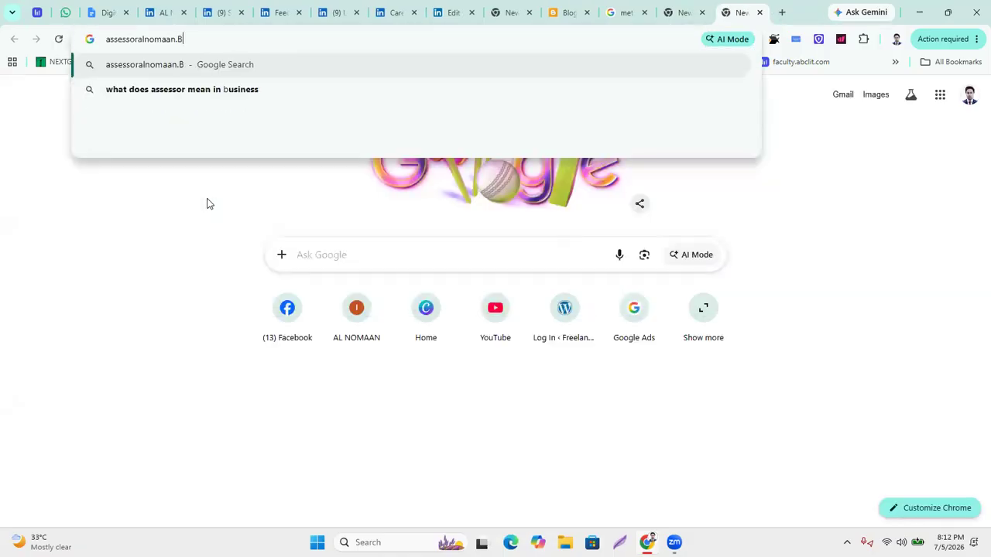
key("BackSpace")
key("BackSpace")
key("BackSpace")
key("BackSpace")
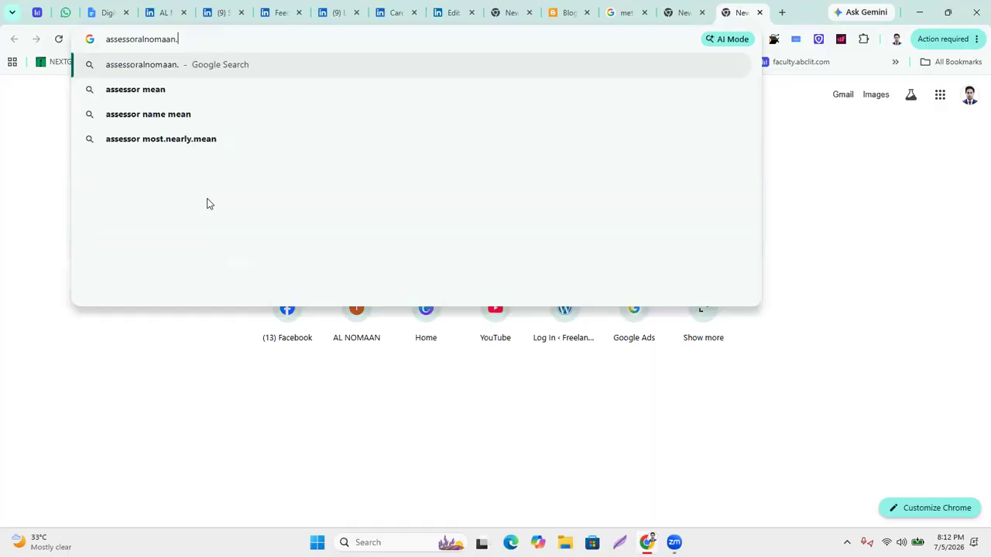
type("n")
key("BackSpace")
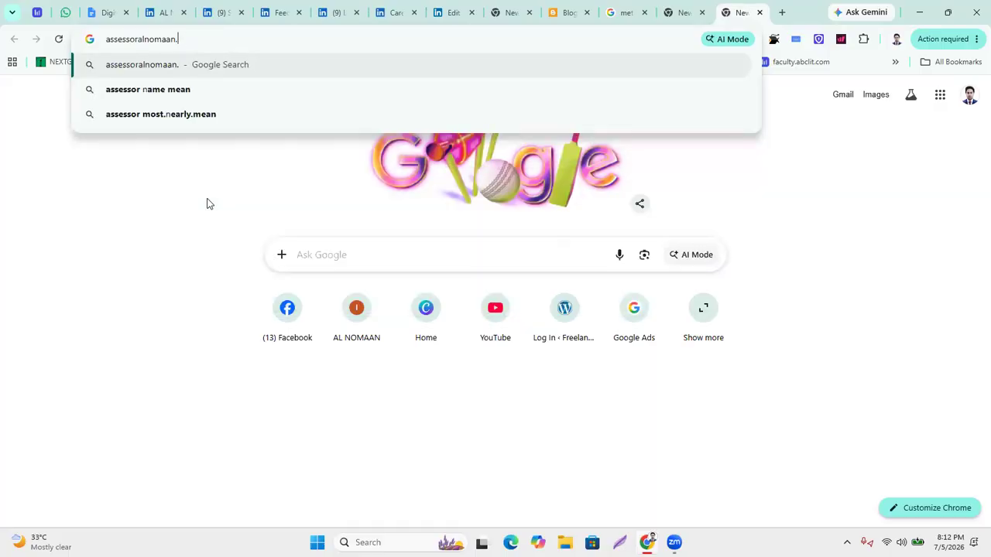
type("b")
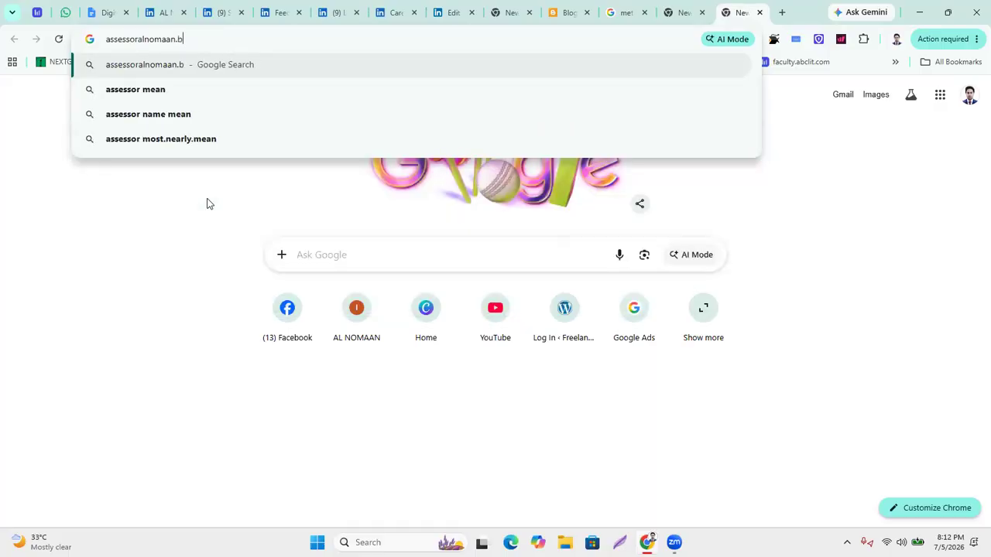
type("logs")
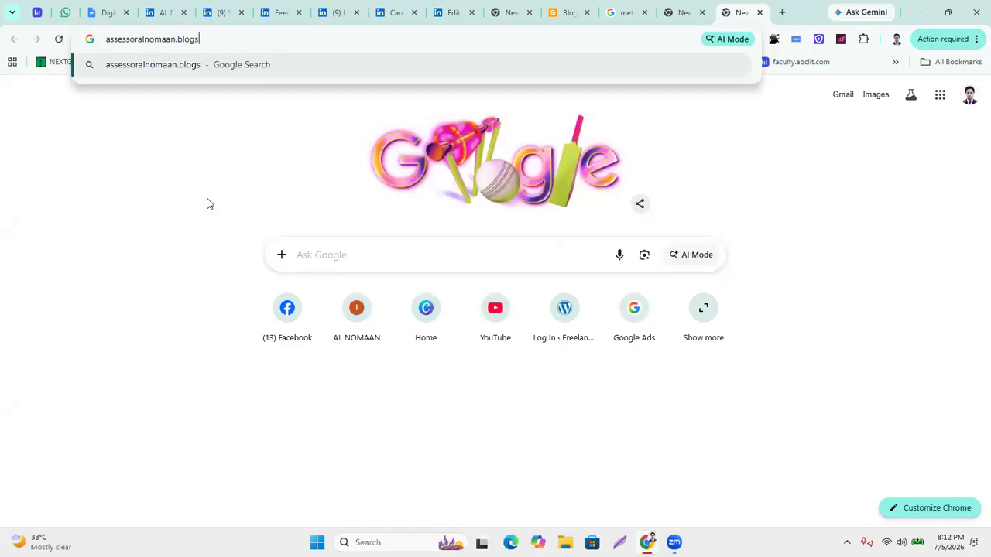
type("pot.com")
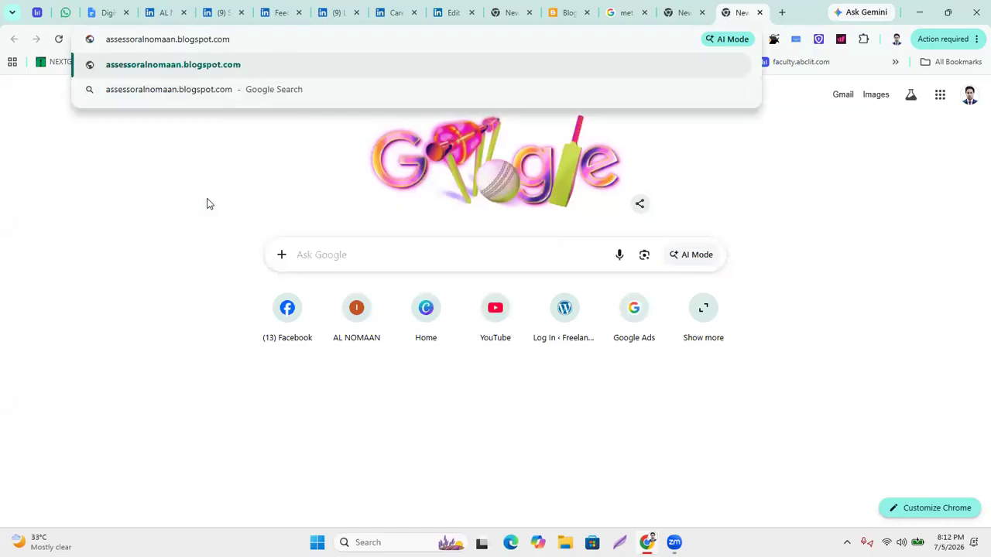
key("Return")
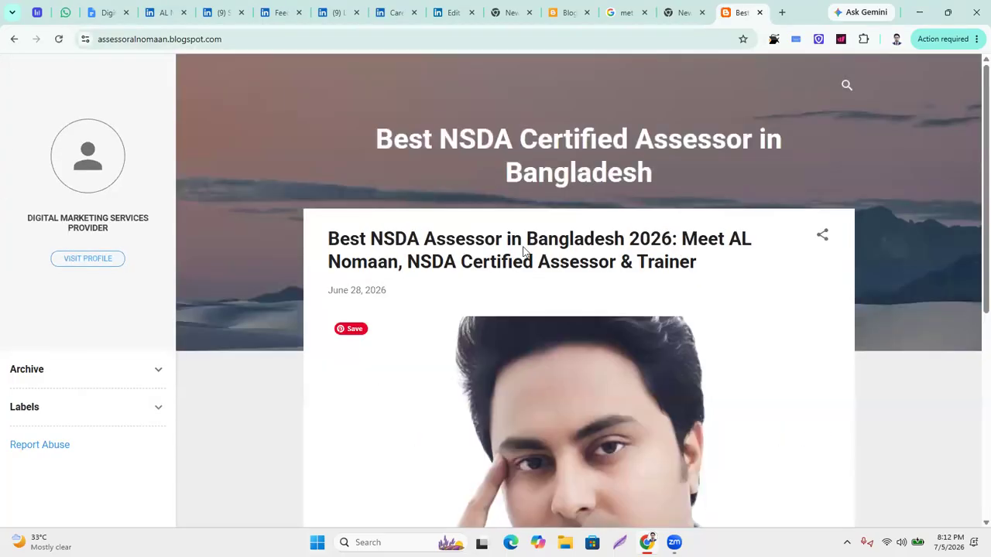
Open the 2026 NSDA assessor post and select the site's base web address.
scroll(523, 251, "down", 1)
left_click(534, 194)
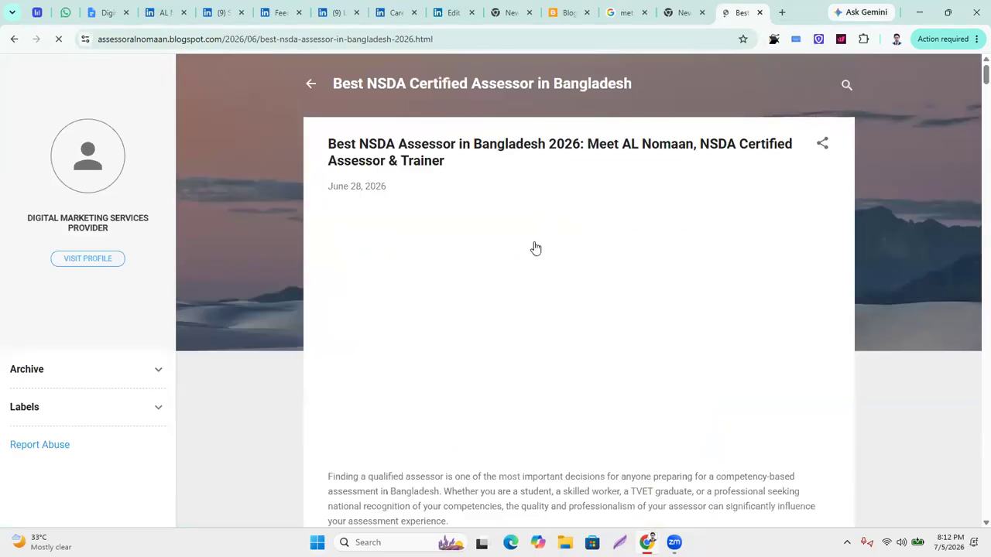
scroll(549, 246, "down", 17)
scroll(559, 239, "up", 12)
scroll(562, 239, "up", 5)
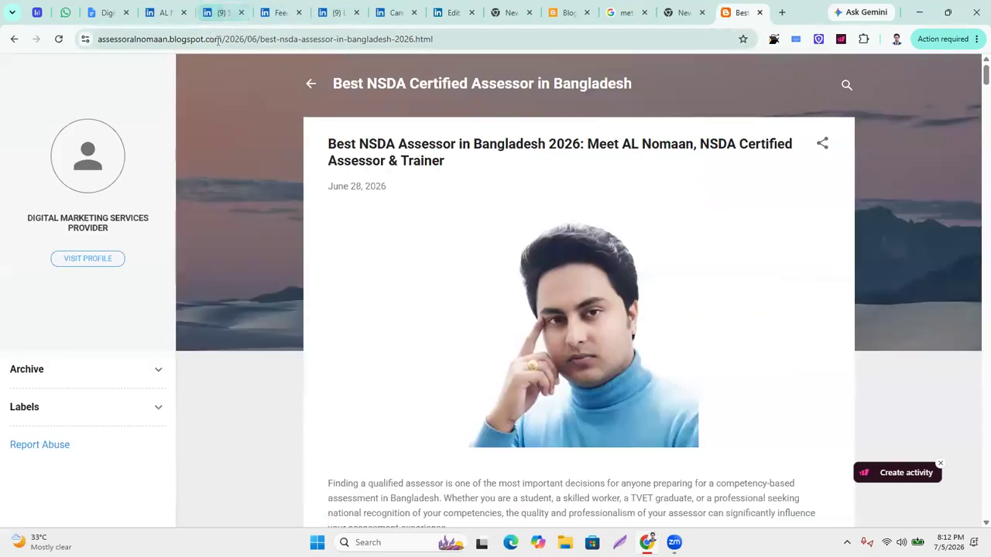
left_click_drag(221, 41, 80, 40)
key("ctrl+c")
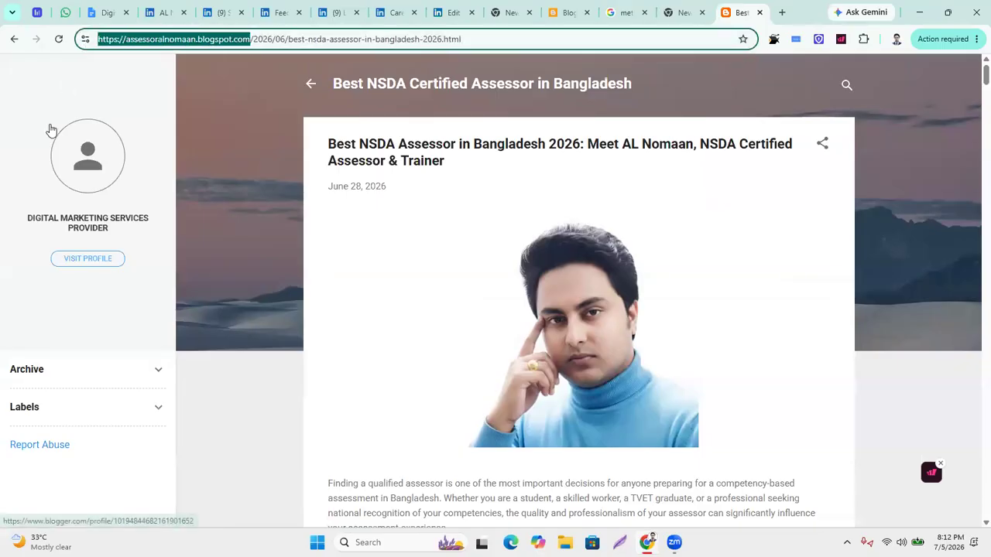
left_click(102, 15)
left_click(158, 13)
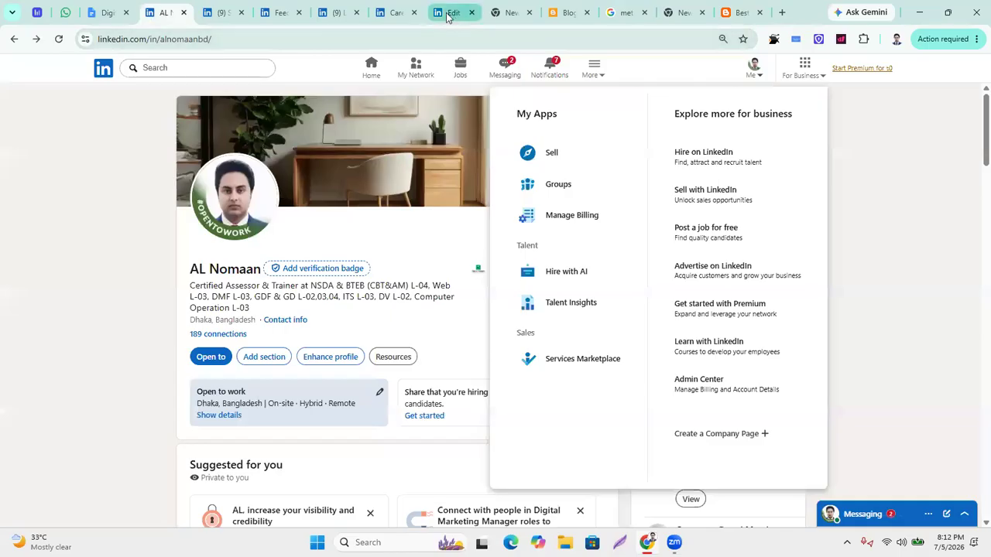
Paste the blogspot address into the company page's Website field without the trailing slash.
left_click(452, 12)
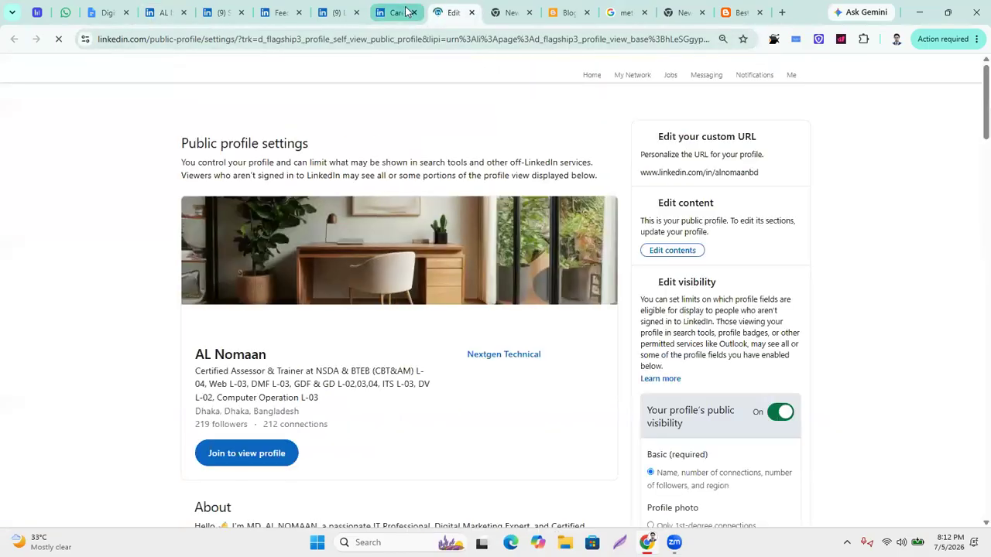
left_click(397, 13)
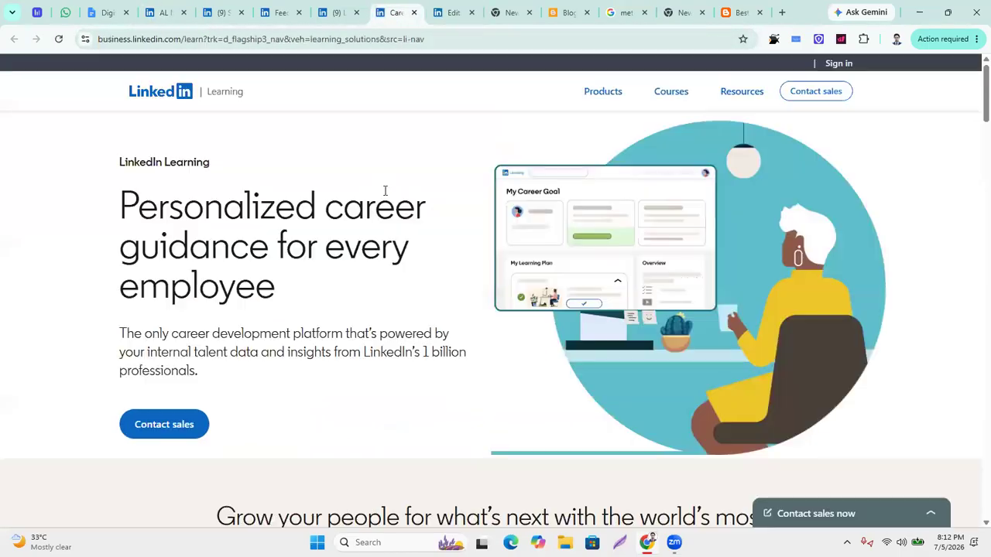
left_click(337, 12)
key("ctrl+v")
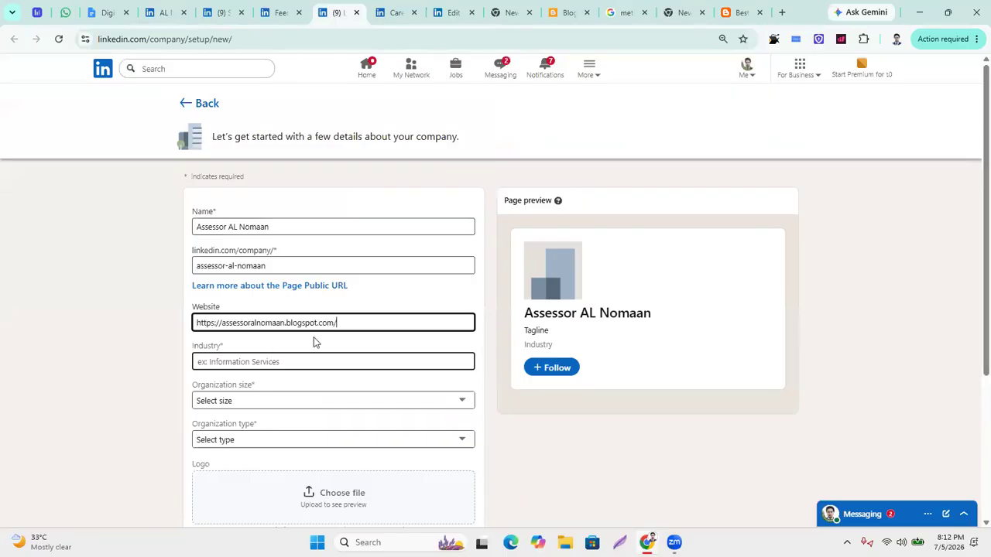
key("BackSpace")
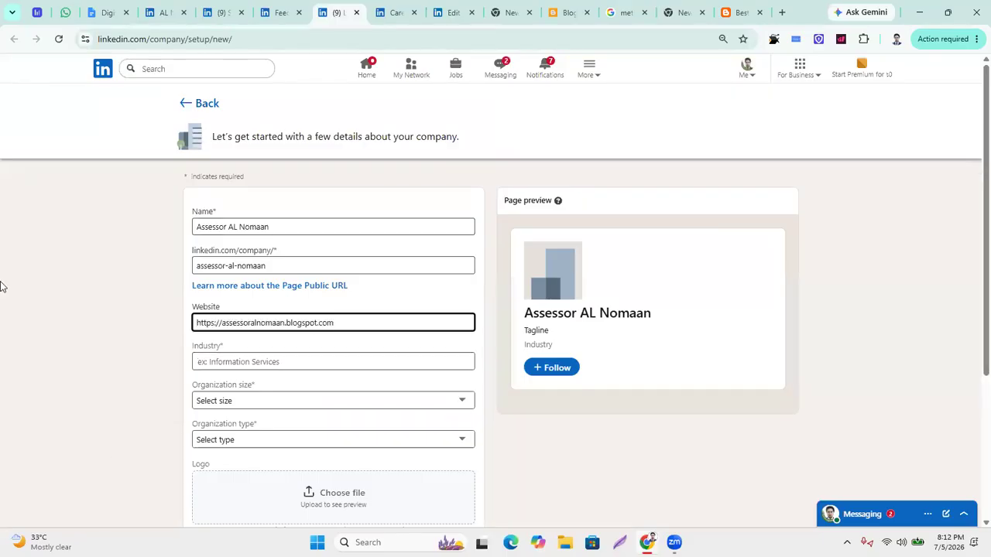
left_click(112, 12)
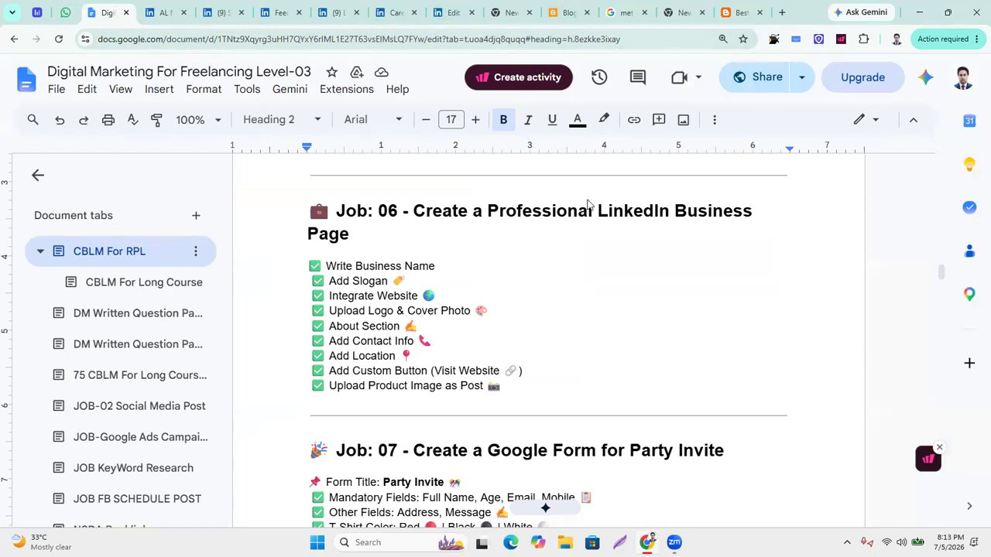
Copy the post title 'Best NSDA Assessor in Bangladesh 2026' from the blog.
left_click(737, 12)
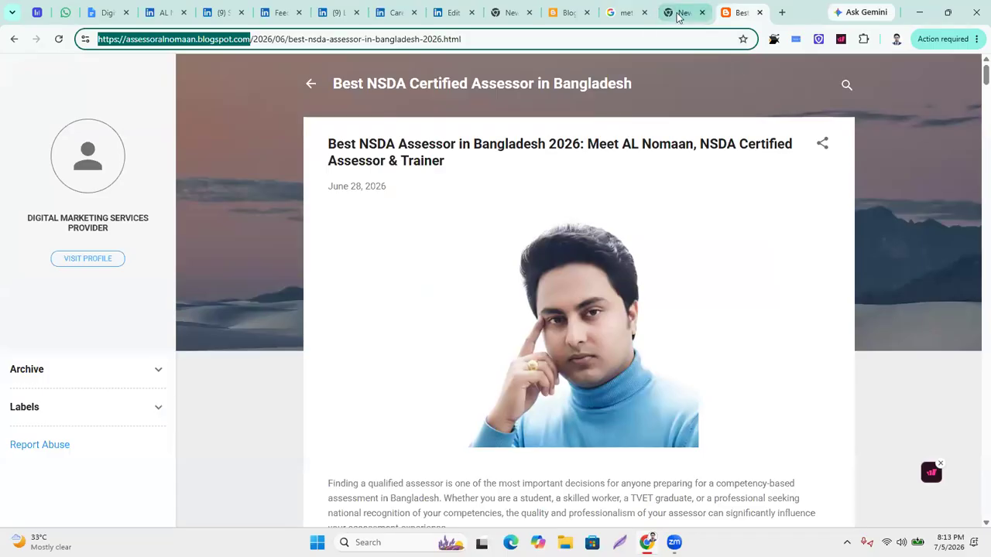
left_click(629, 12)
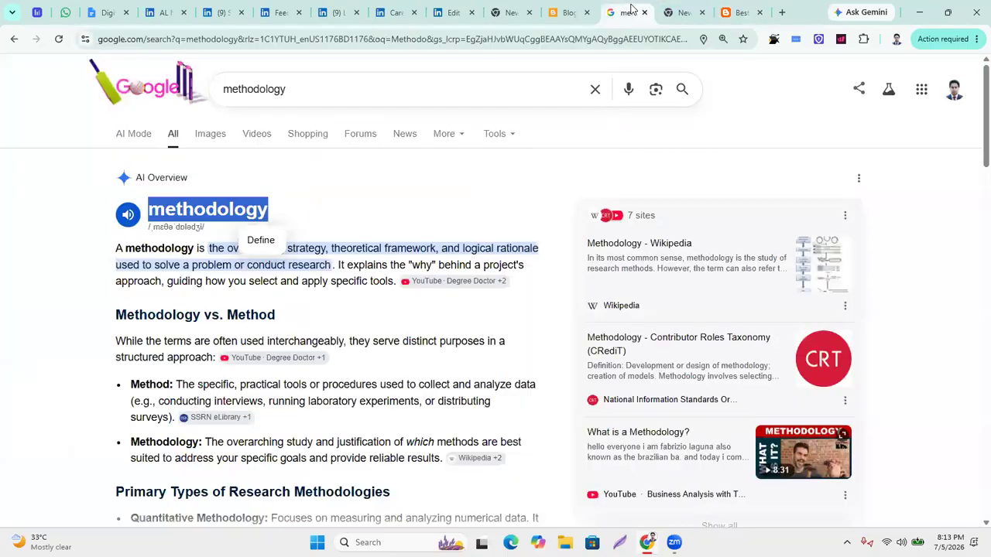
left_click(739, 12)
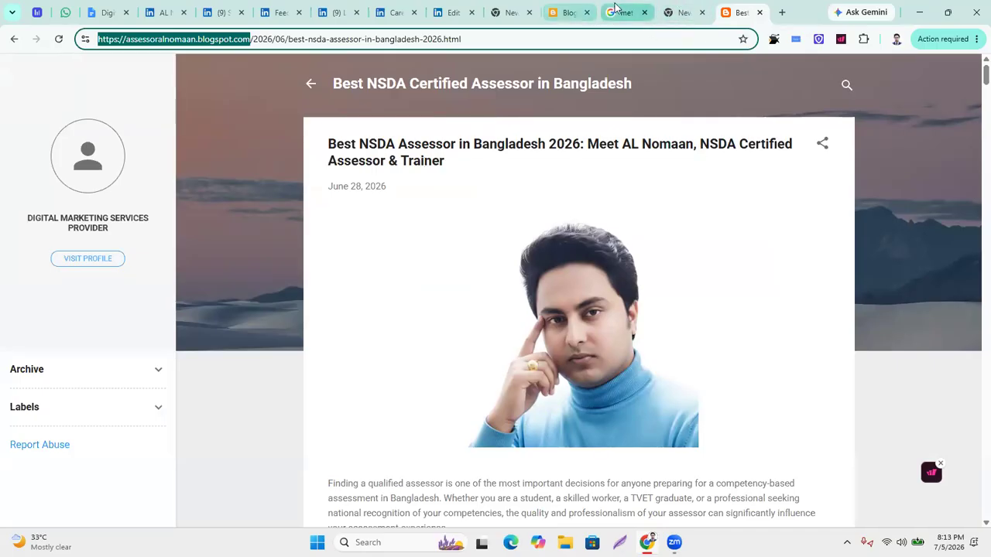
left_click(569, 13)
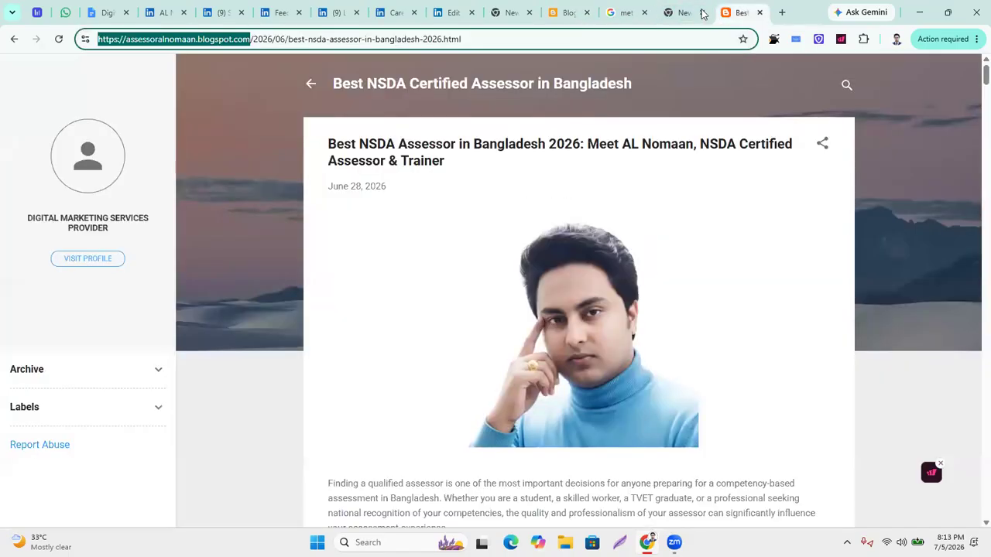
left_click(737, 12)
left_click_drag(403, 158, 333, 144)
left_click(187, 178)
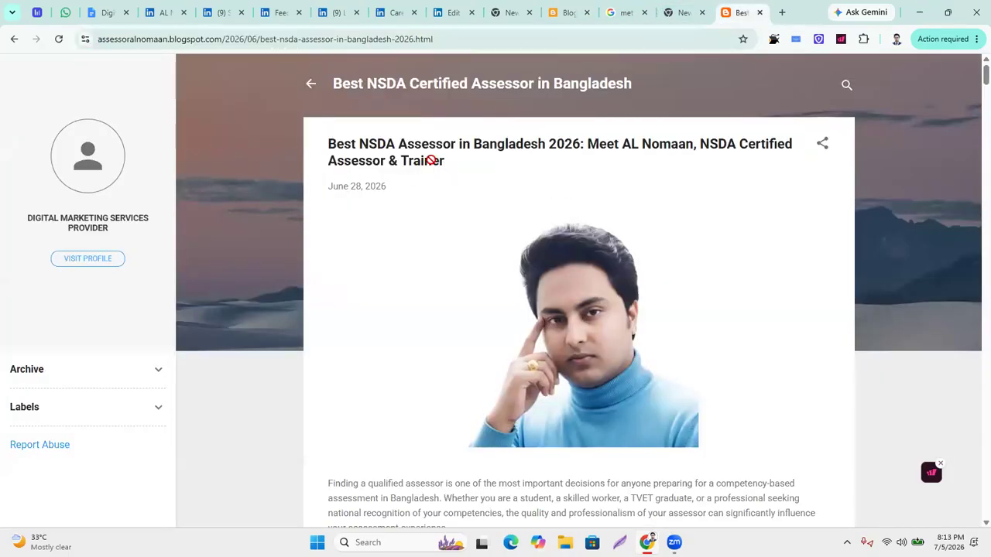
left_click_drag(327, 142, 453, 164)
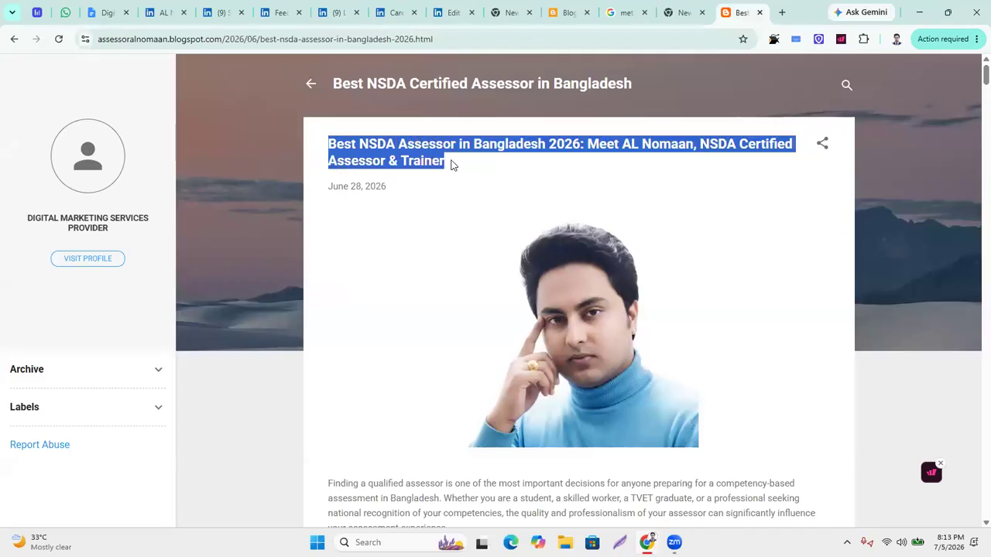
right_click(410, 155)
left_click(444, 172)
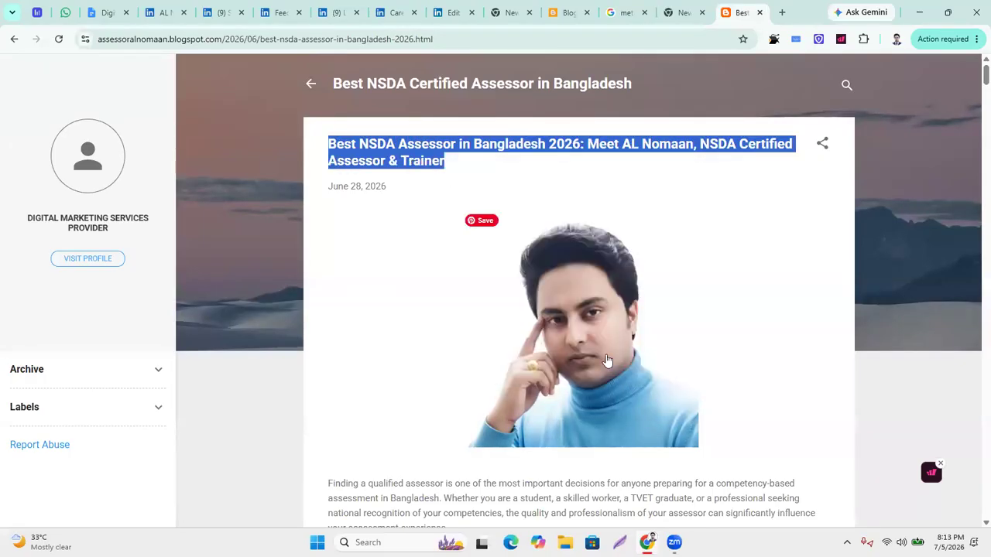
Search Google for 'gpt' and open ChatGPT from the results.
left_click(780, 13)
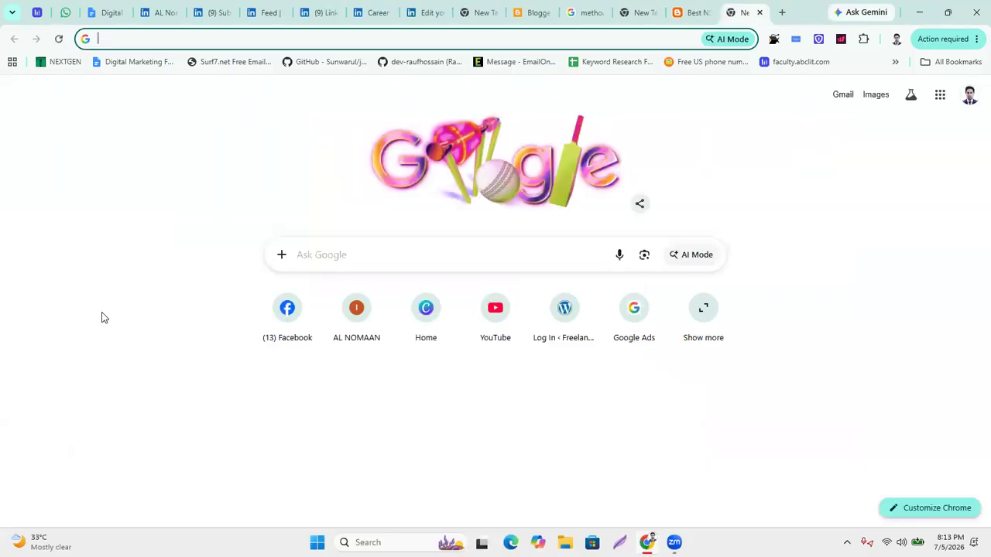
type("gpt")
key("Return")
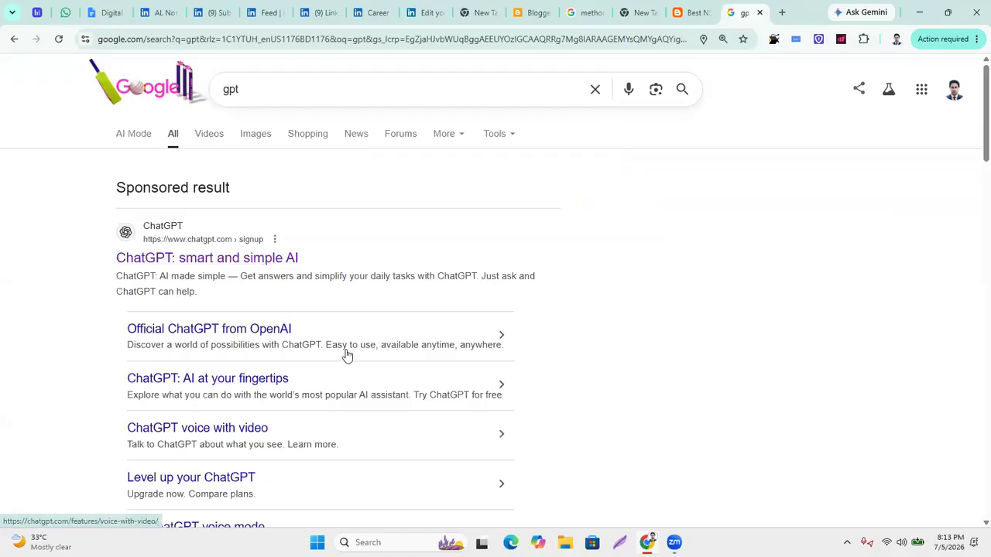
scroll(190, 278, "down", 3)
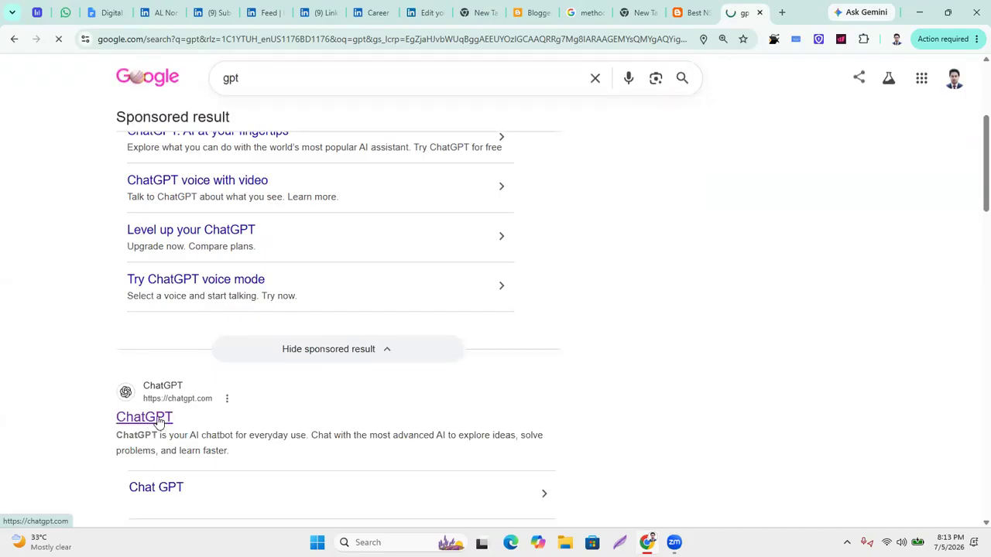
left_click(154, 419)
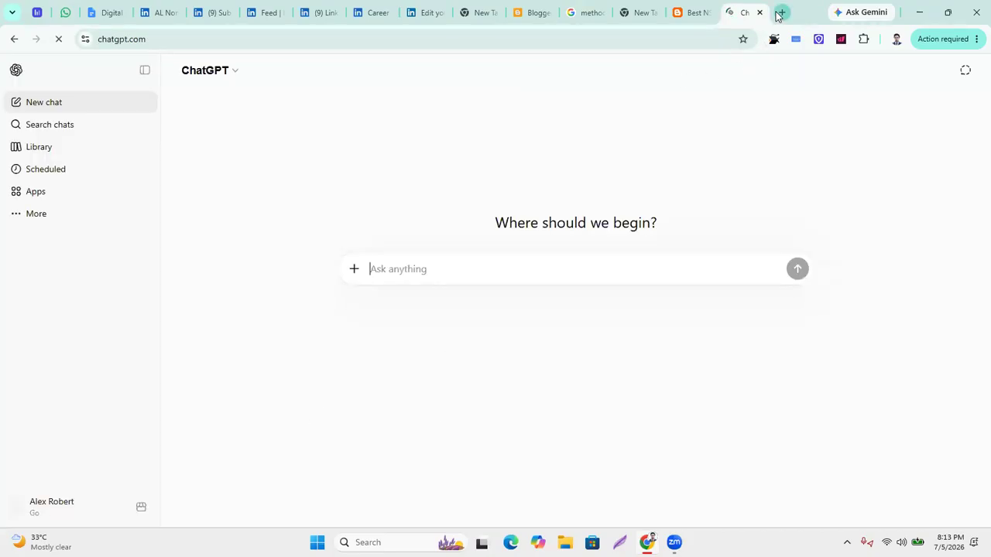
Search 'gemeni' in another tab, then return to the ChatGPT tab.
left_click(781, 12)
type("gemeni")
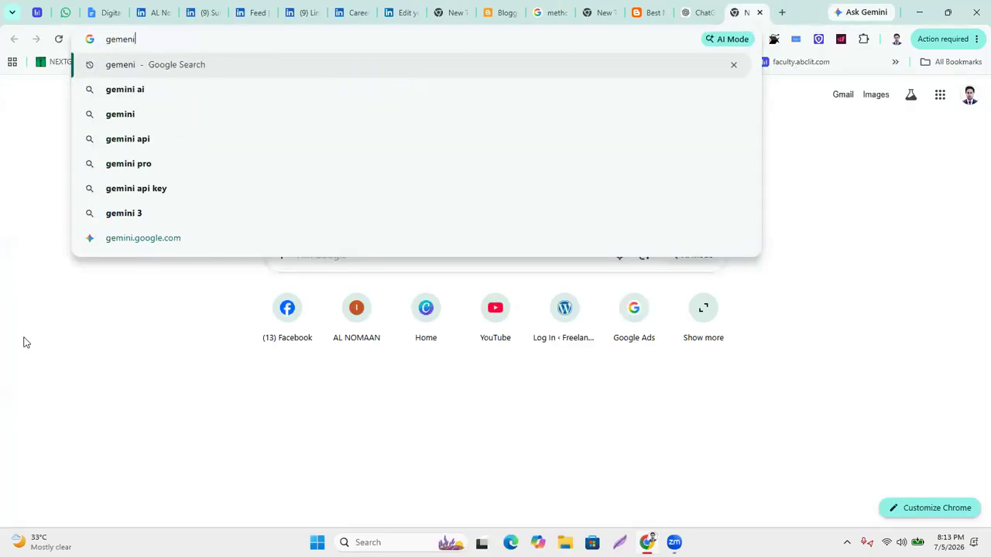
key("Return")
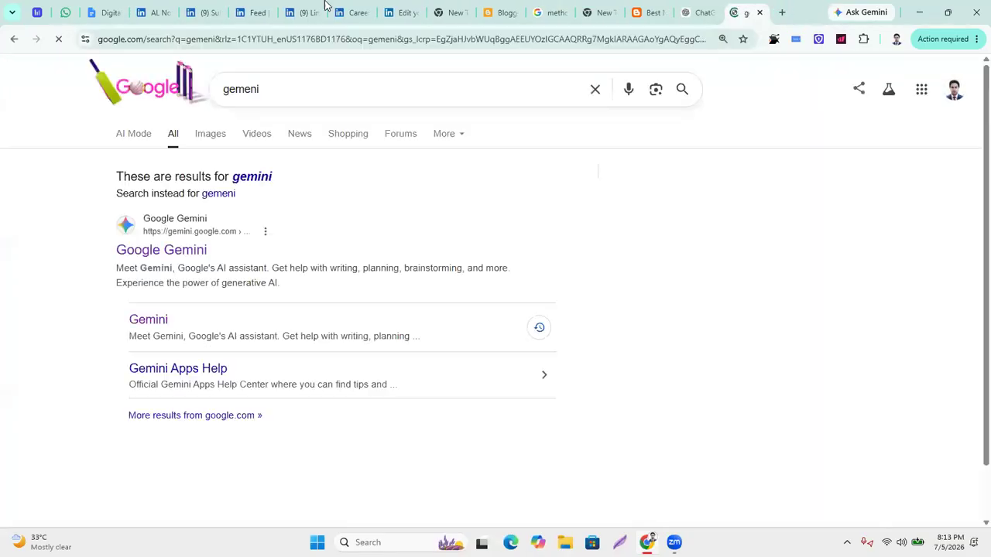
left_click(686, 14)
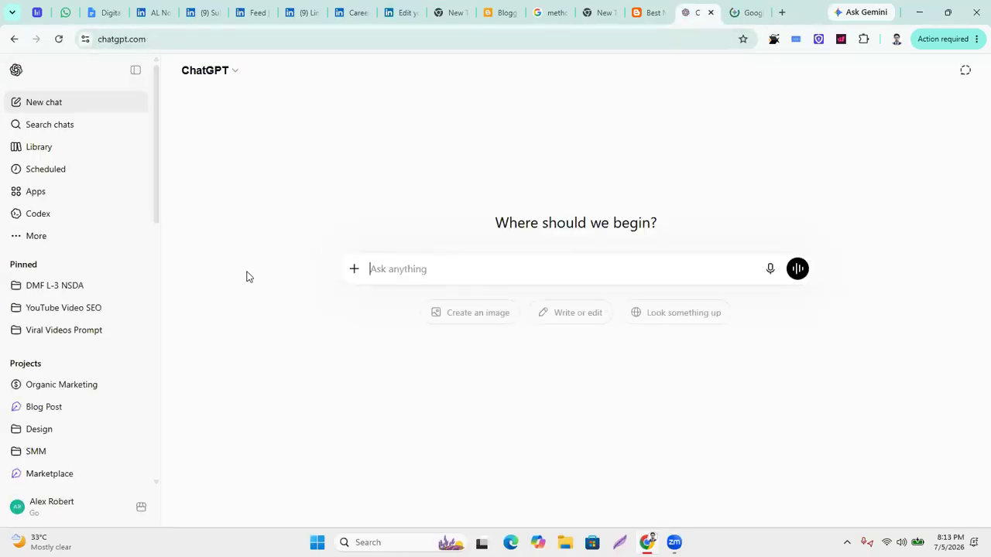
Open the request by casting ChatGPT as a professional logo designer with 10+ years' experience.
scroll(67, 373, "down", 5)
scroll(70, 371, "up", 4)
scroll(75, 361, "up", 1)
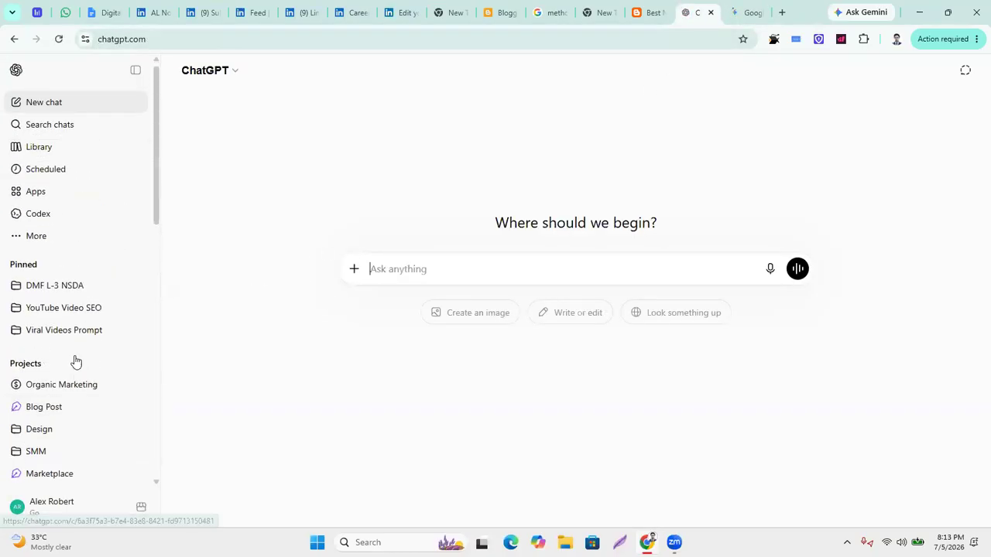
scroll(77, 360, "down", 5)
scroll(85, 367, "up", 5)
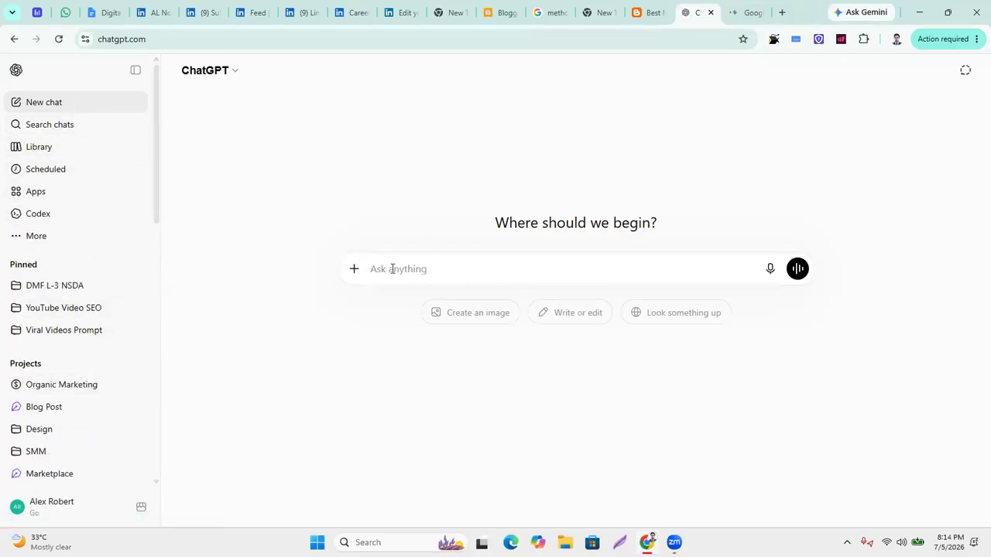
scroll(77, 371, "down", 2)
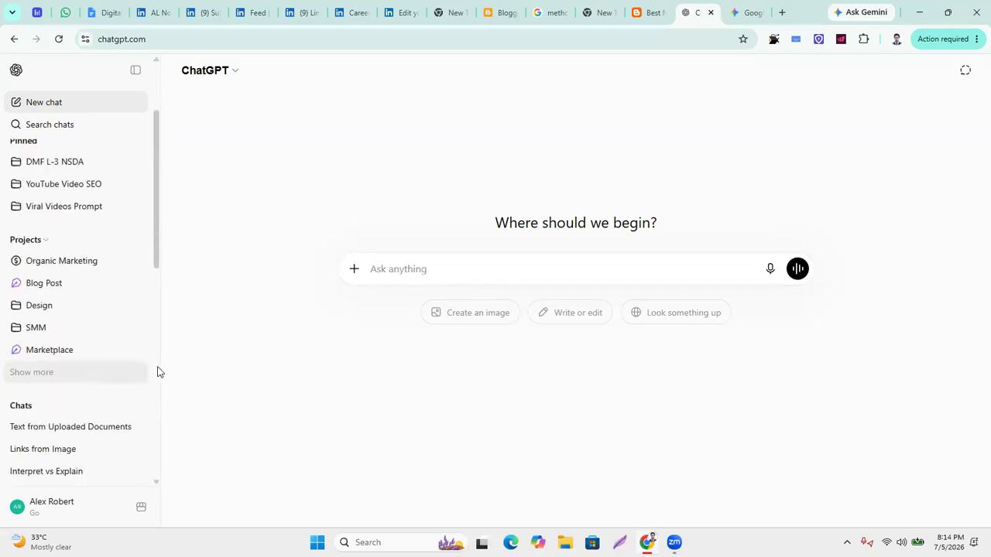
scroll(80, 348, "up", 1)
scroll(81, 348, "up", 2)
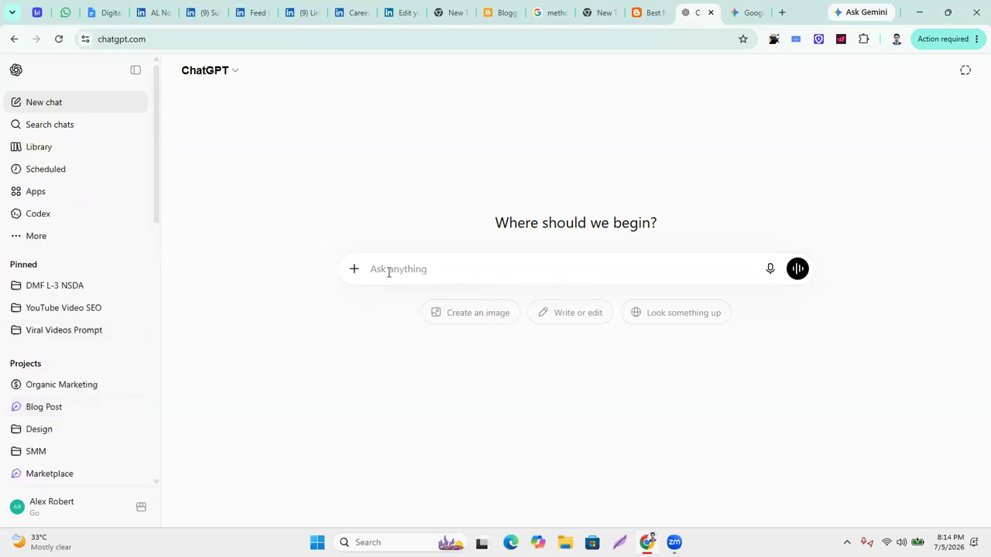
left_click(135, 70)
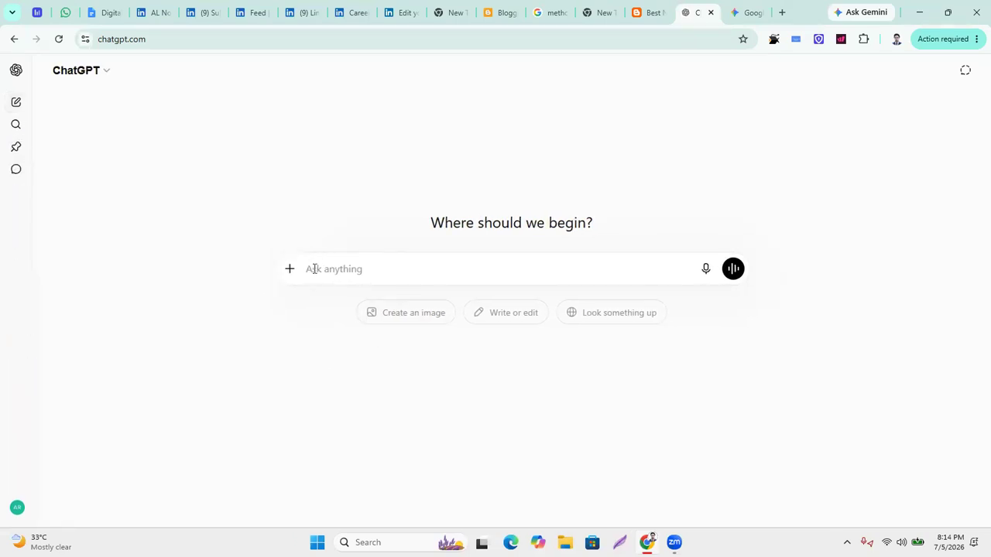
type("you are a profess")
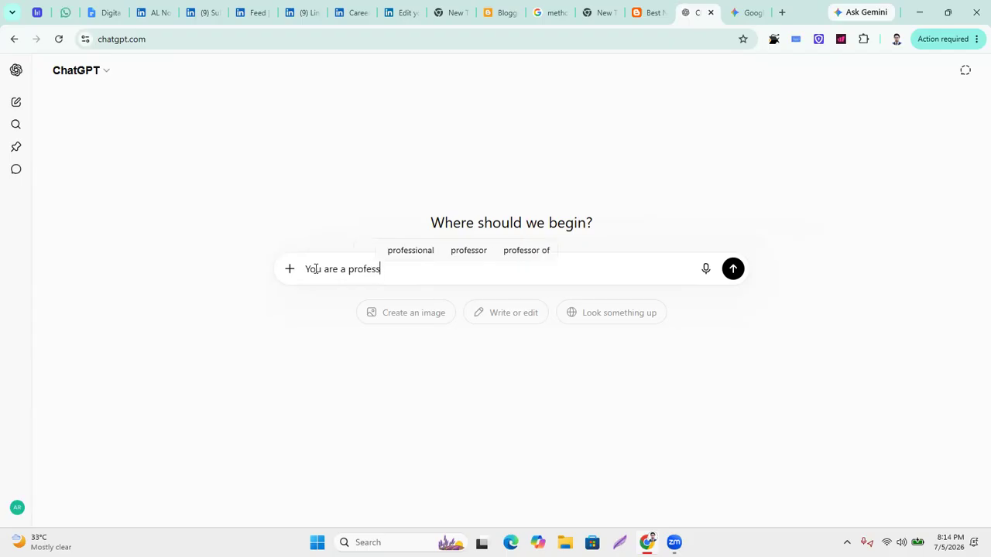
type("ional ")
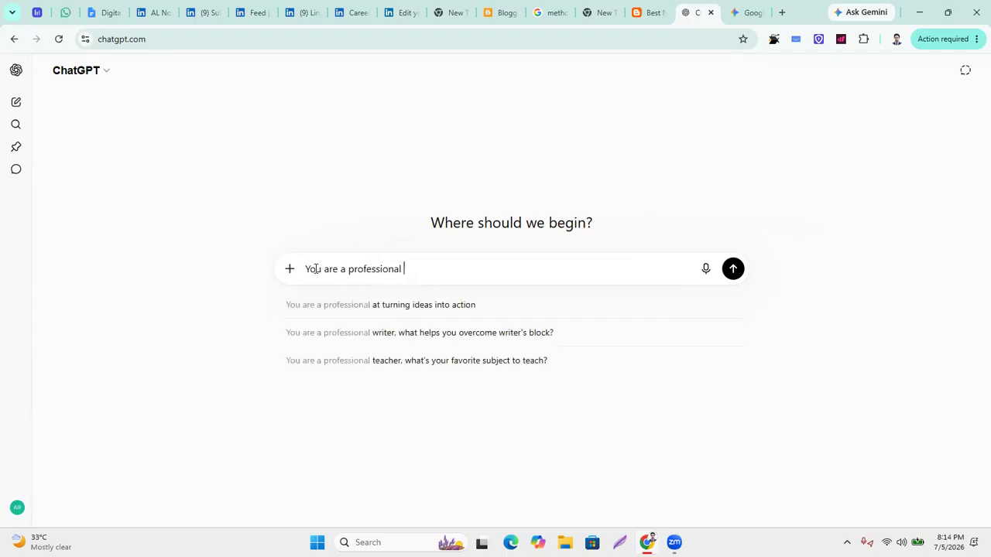
type("Graphic Designer,")
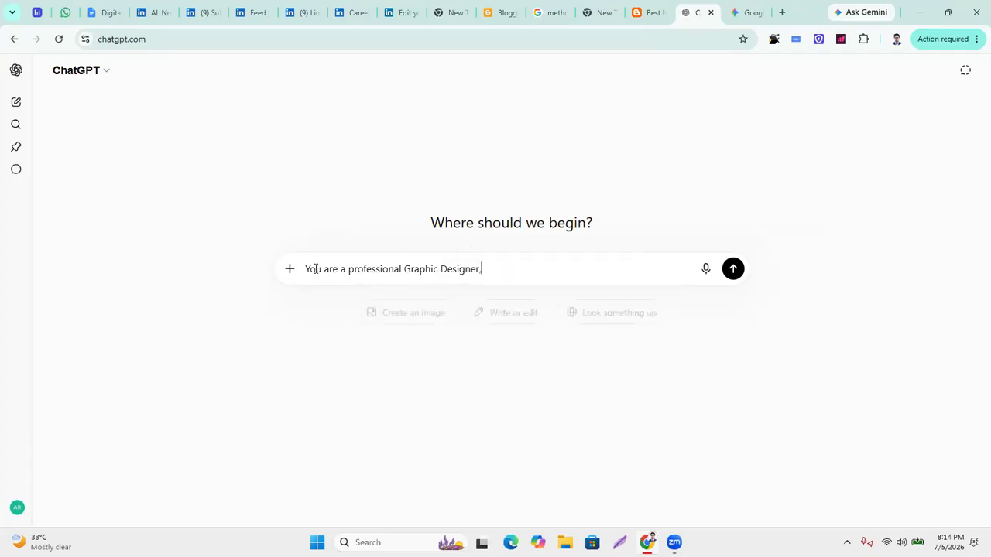
type(" spec")
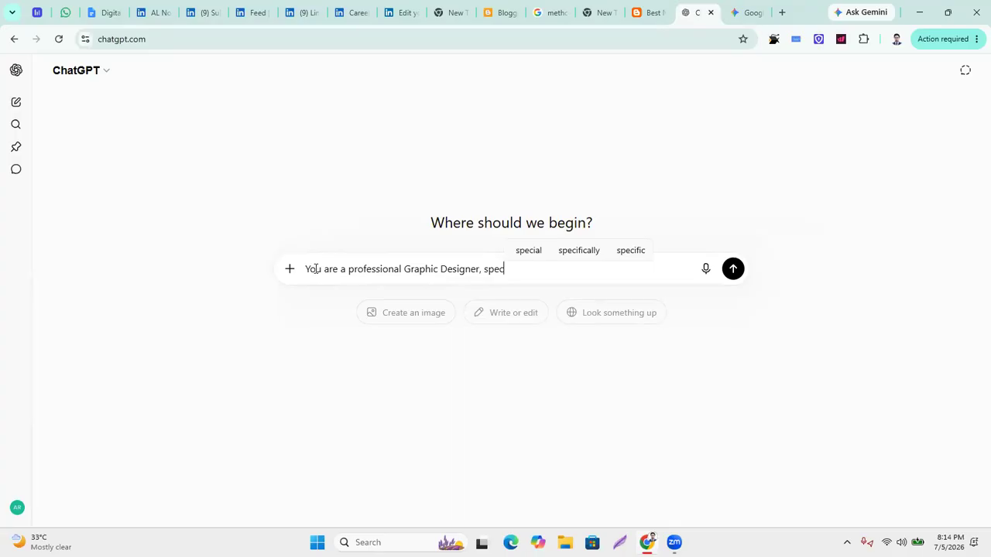
type("ally")
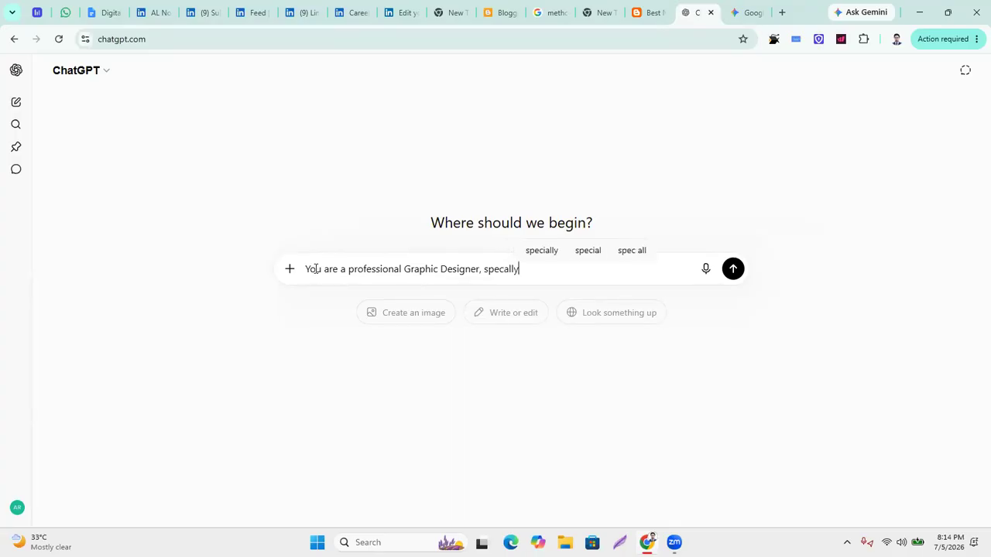
key("BackSpace")
key("BackSpace")
key("BackSpace")
key("BackSpace")
type("ially ")
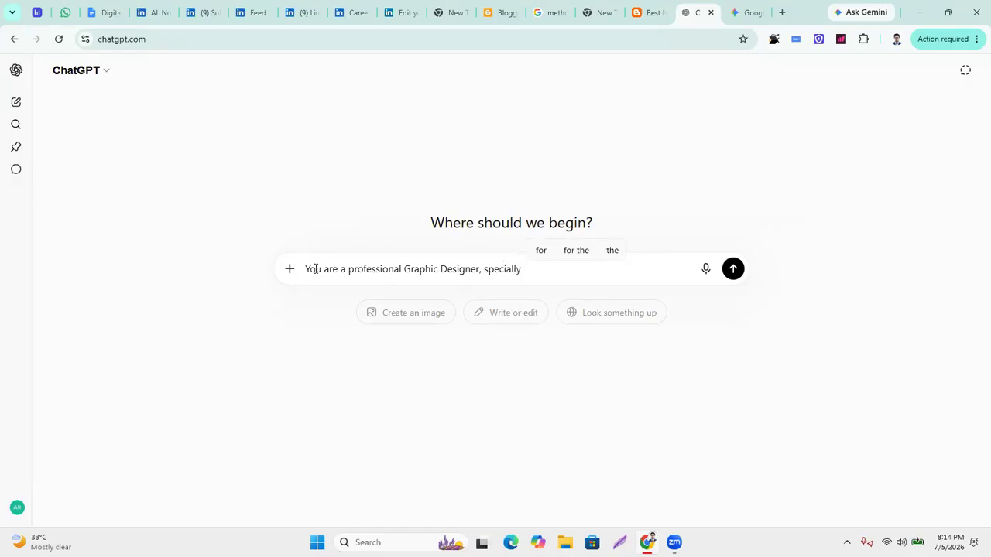
type("logo d")
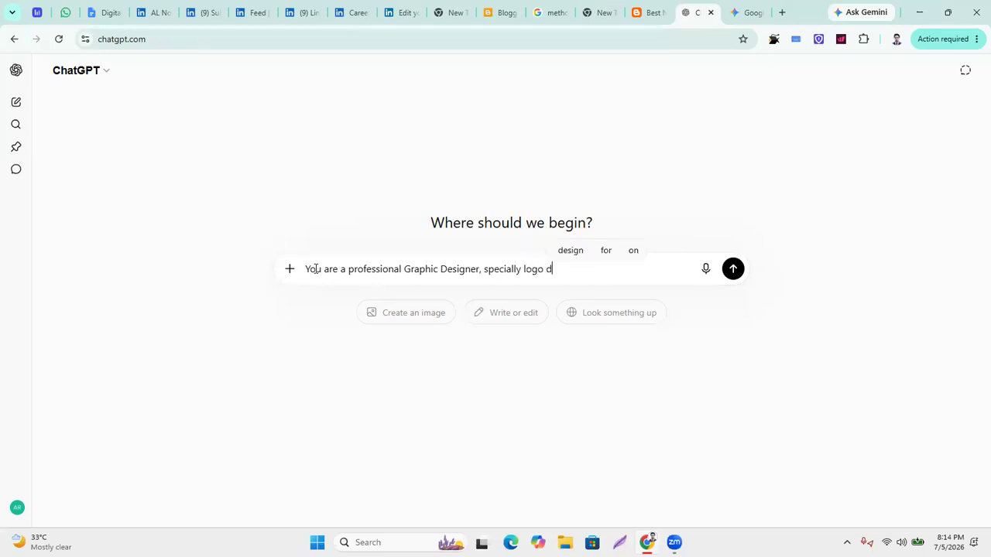
type("esgner")
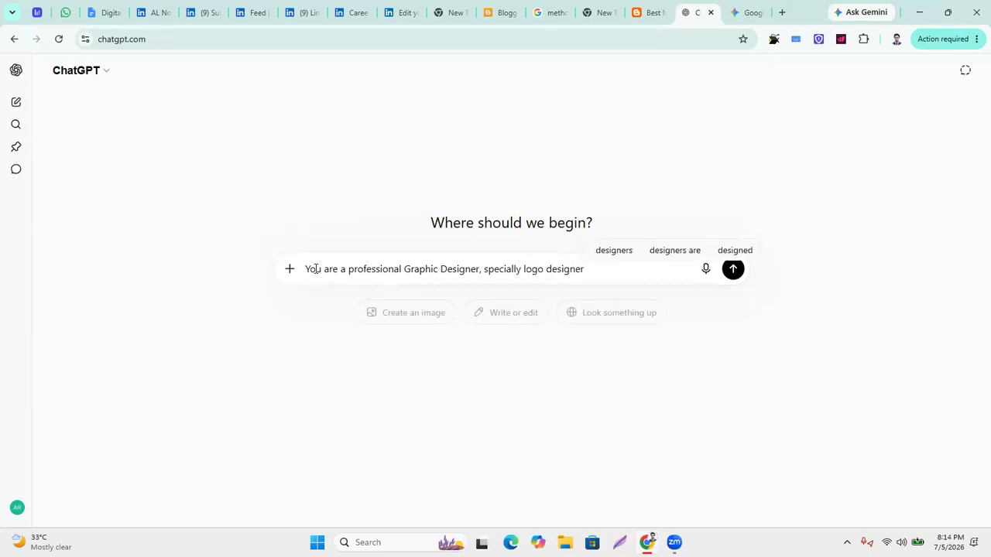
type(", so ")
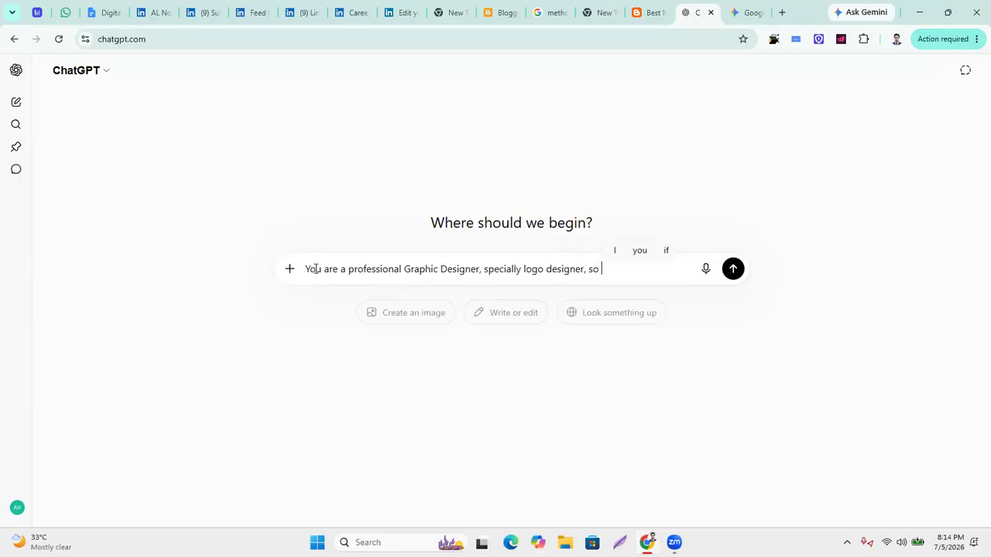
type(" more then 10 years ")
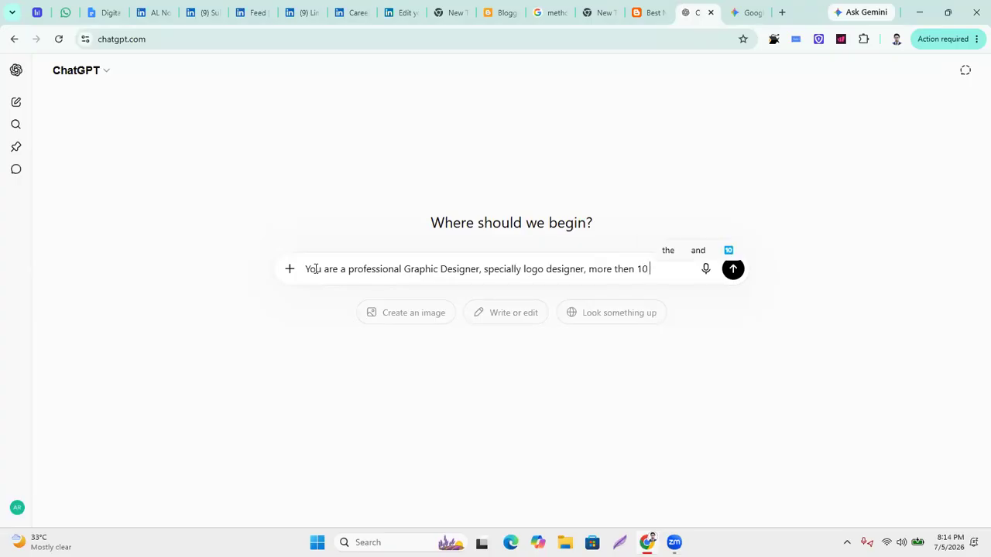
type("of")
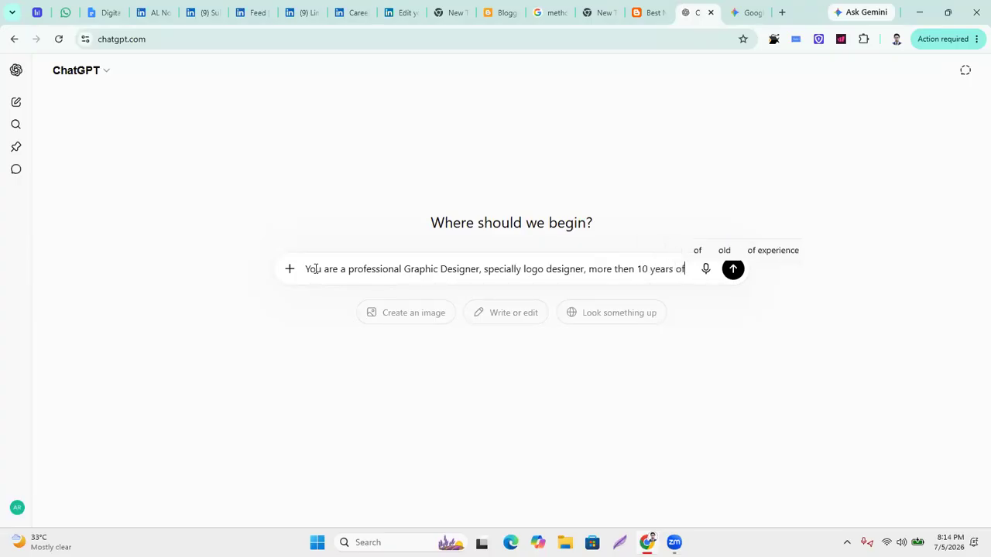
type(" experiences, sp")
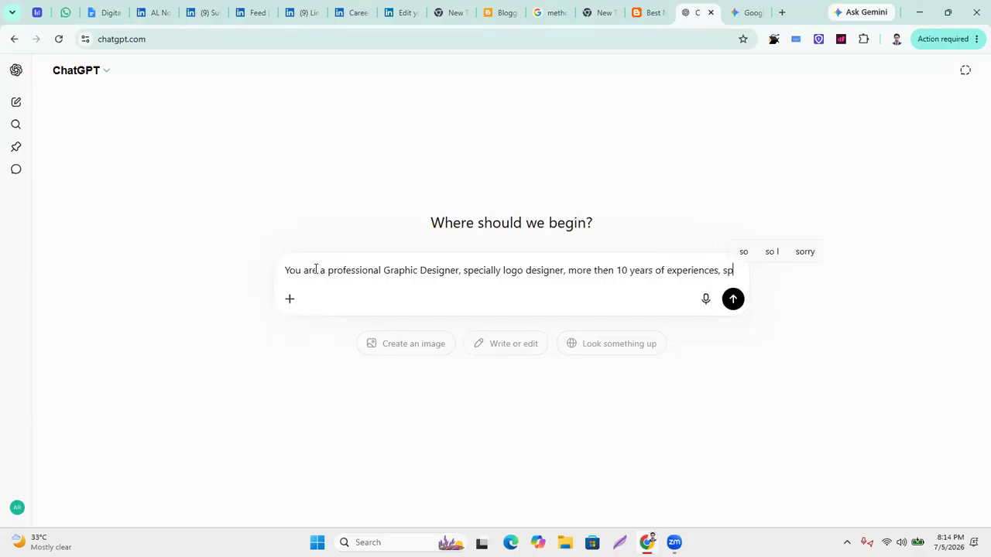
key("BackSpace")
key("BackSpace")
Ask for a detailed eye-catching logo prompt for the copied NSDA title niche, no images, for USA audiences.
type("so")
type(" write a")
type(" professio")
type("nal P")
type("ROMPT ")
type("in details")
type(" to desi")
type("gning a ")
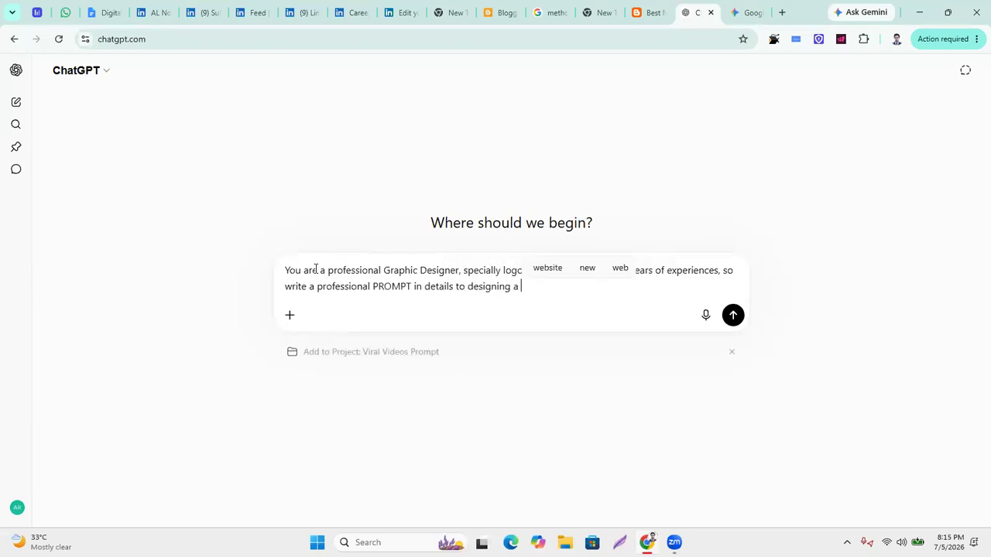
type("professi")
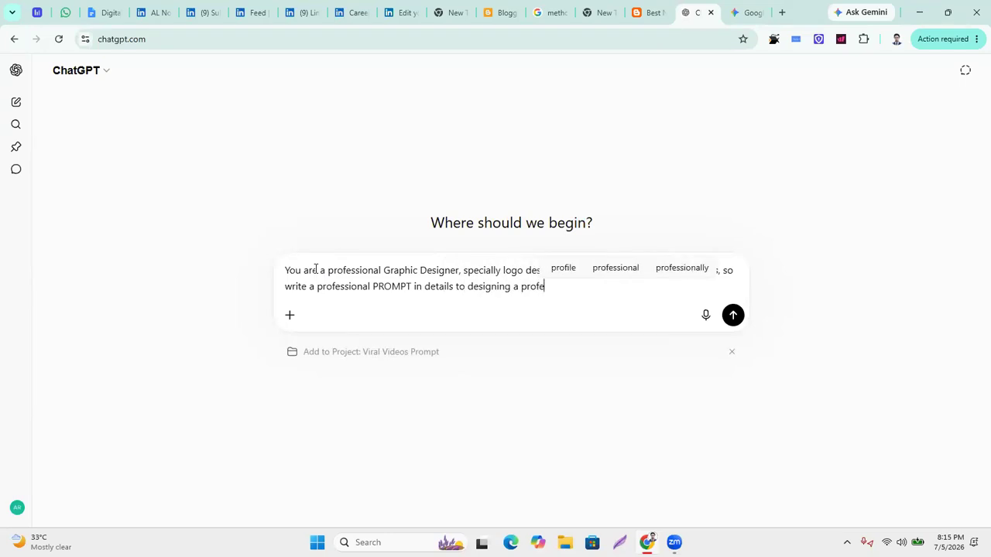
type("onal")
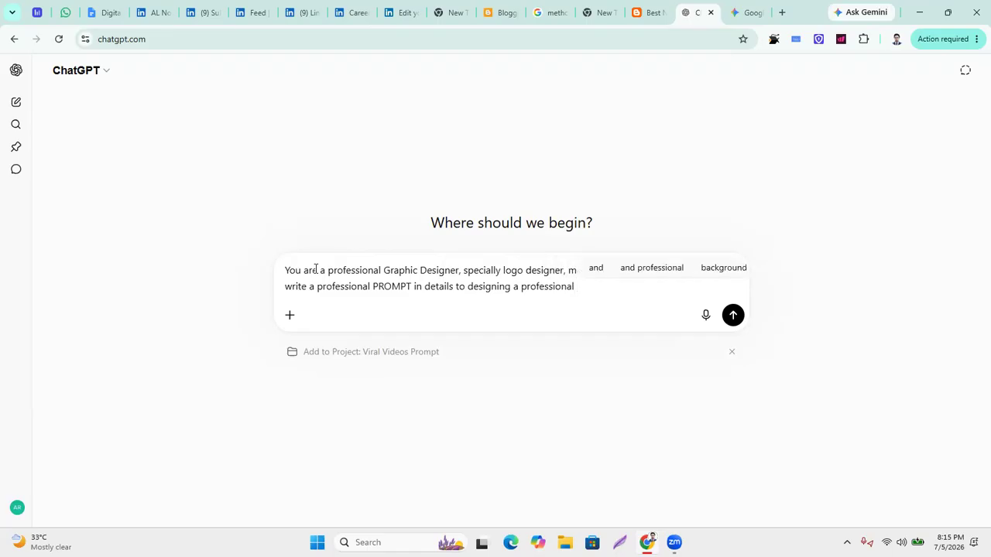
type(" eye cat")
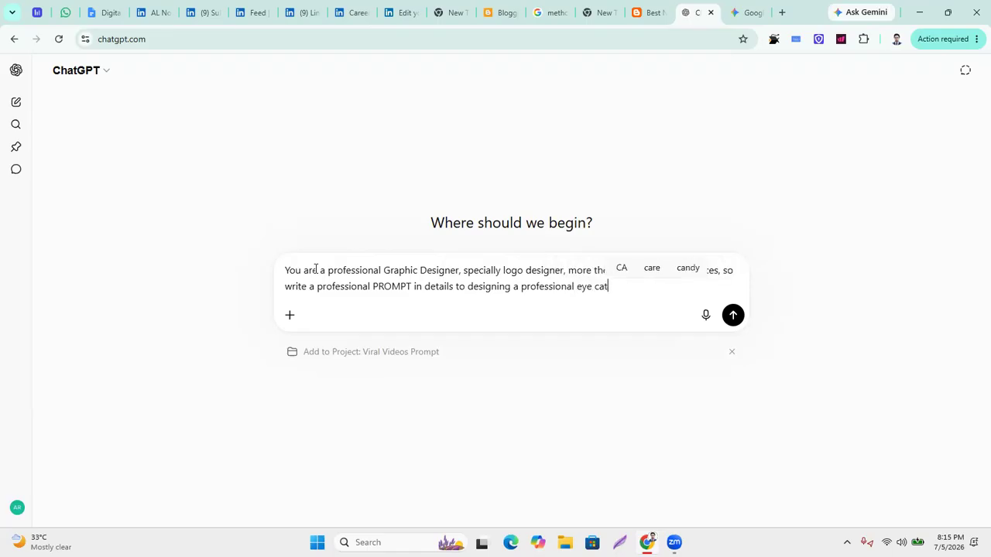
type("ching log o")
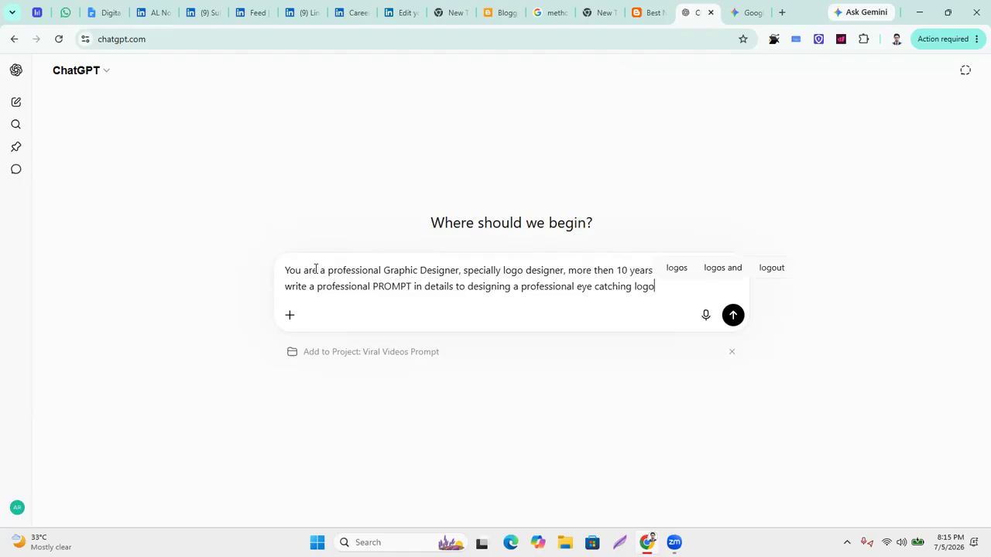
type(", as if my")
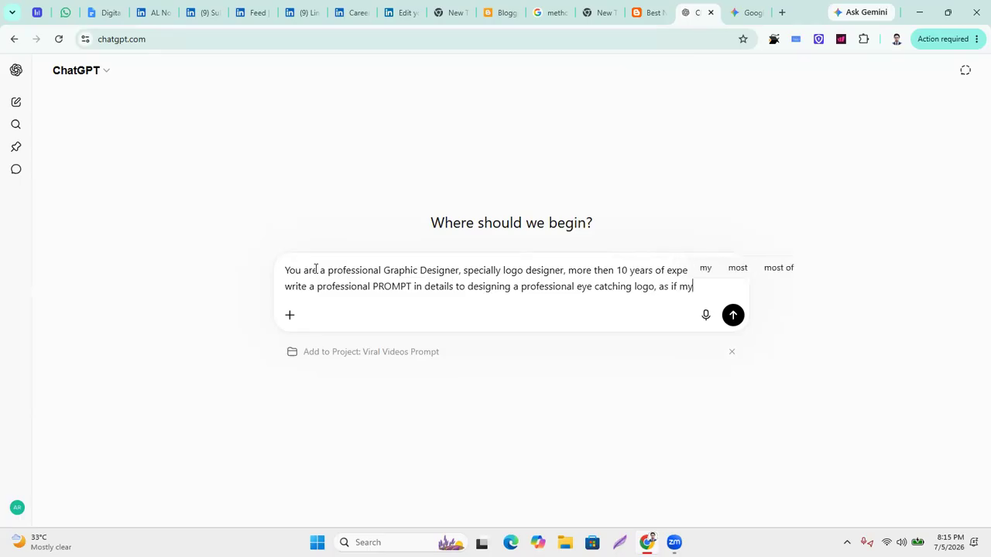
type(" busin")
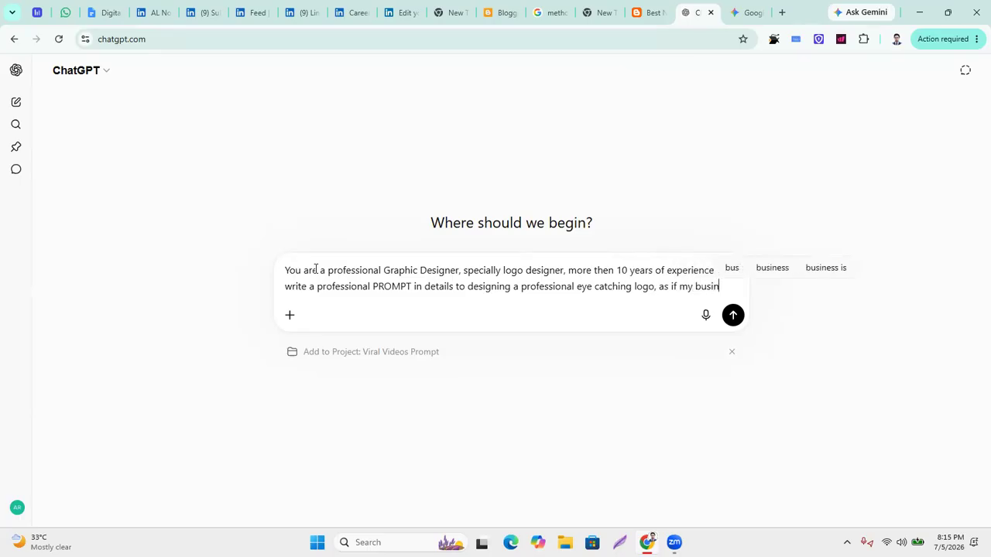
type("ess name is ")
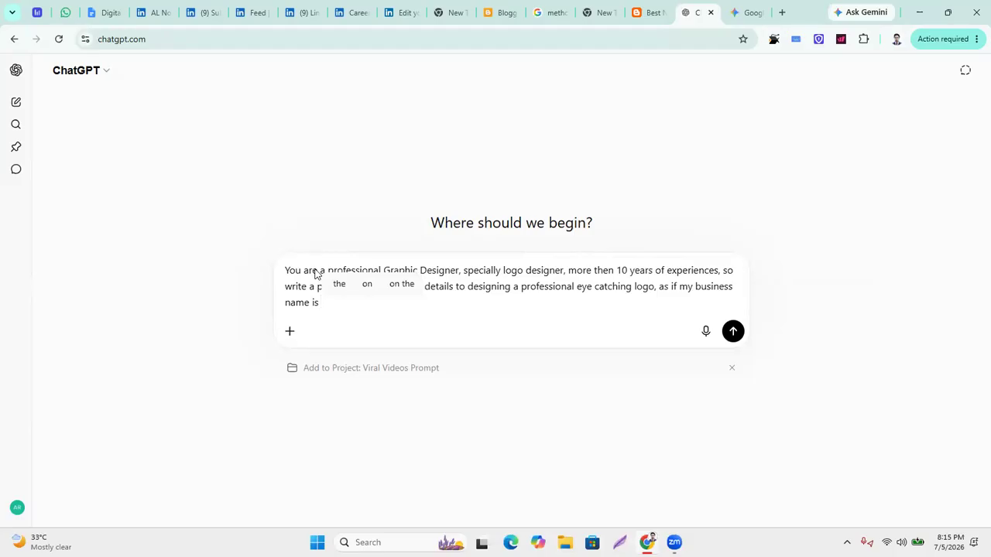
type("\"\"")
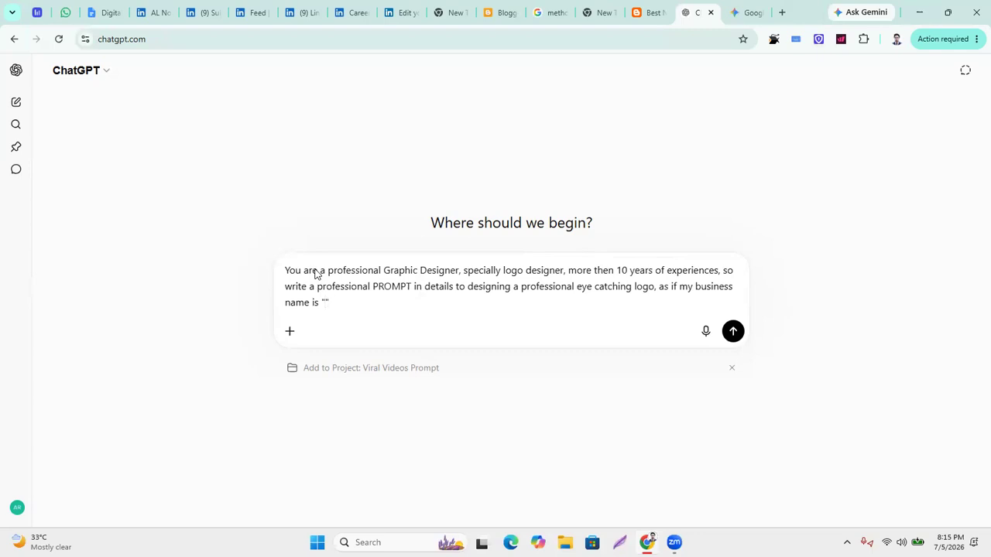
type("Assessor AL Nomaan")
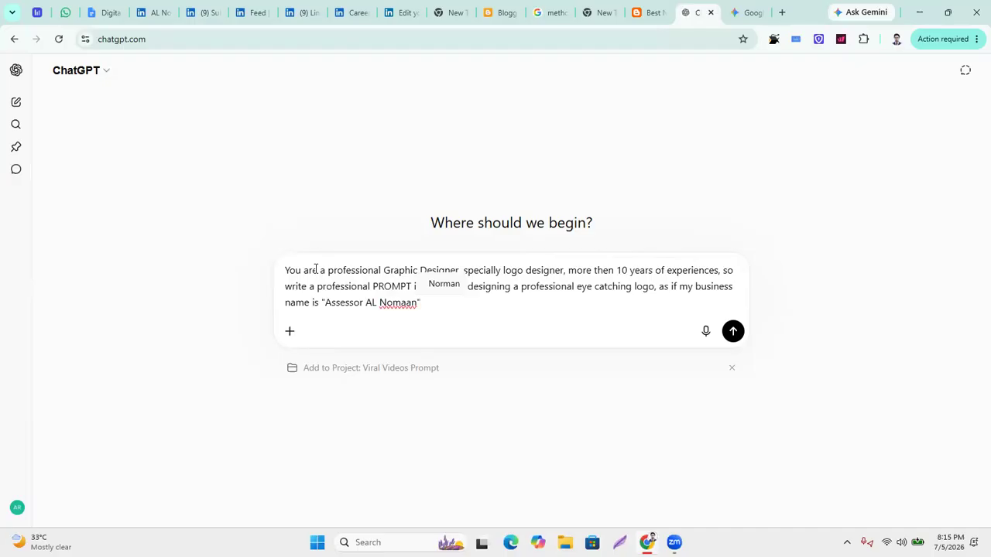
type("\"")
key("super+v")
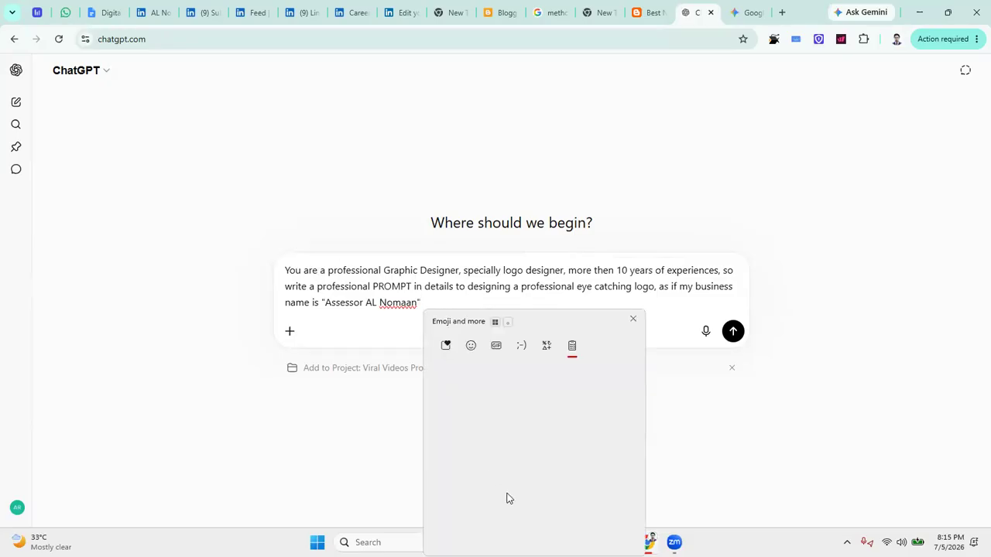
left_click(503, 431)
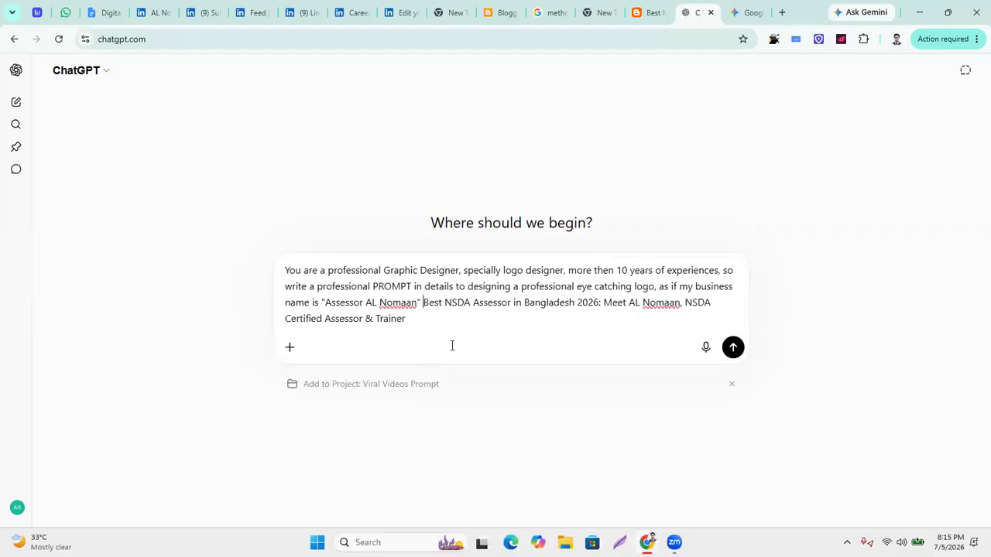
type("\" ")
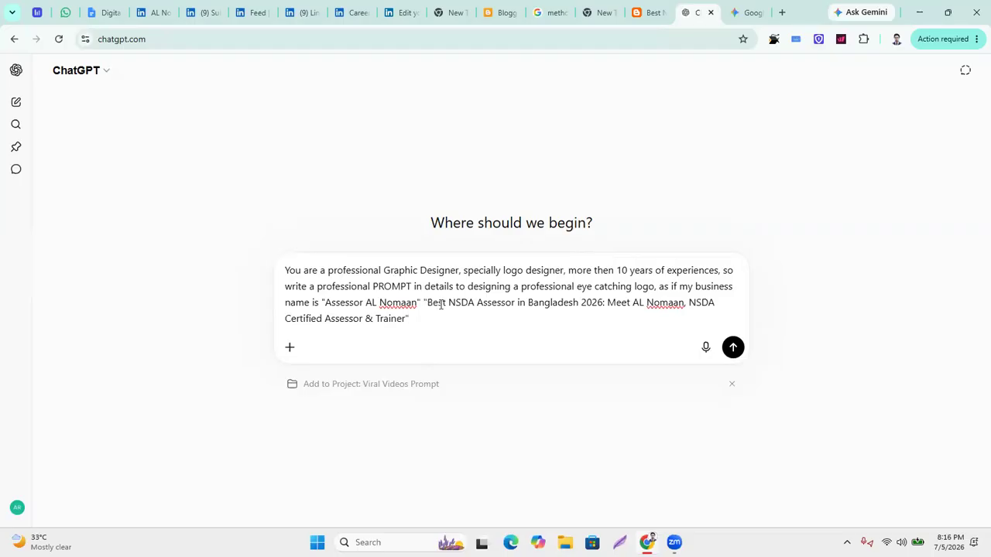
type("topic niche")
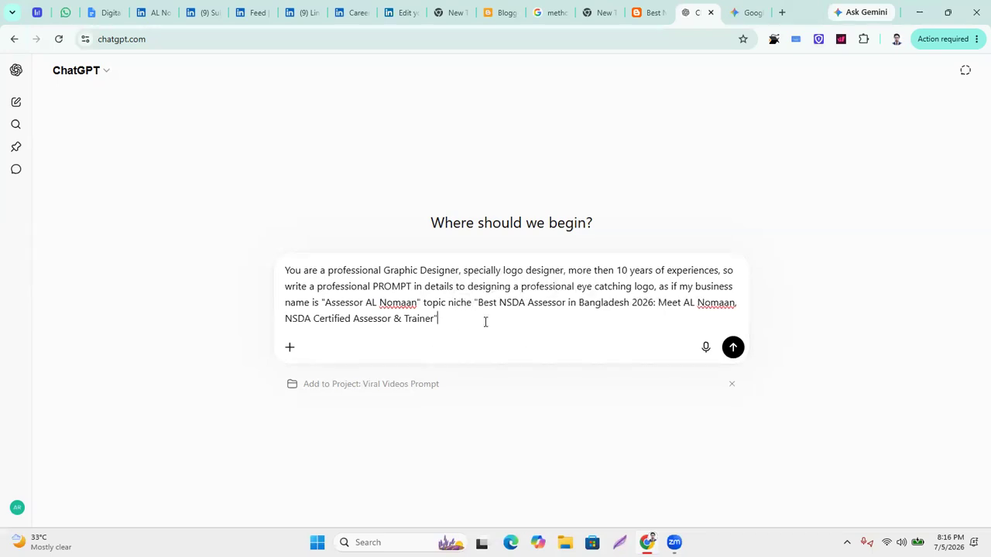
type("nevr")
type("r crea")
type("te ")
type("any ")
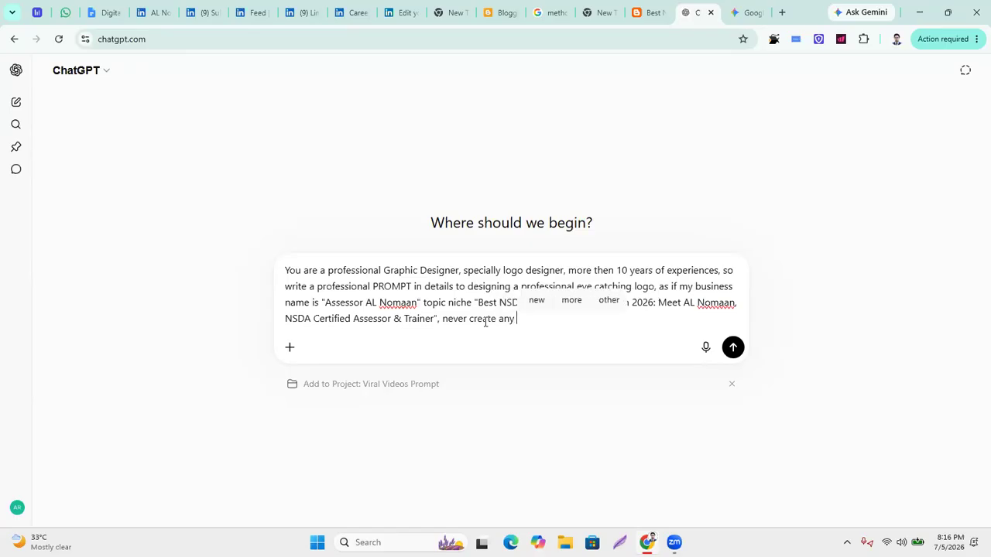
type("image right now, just PRO")
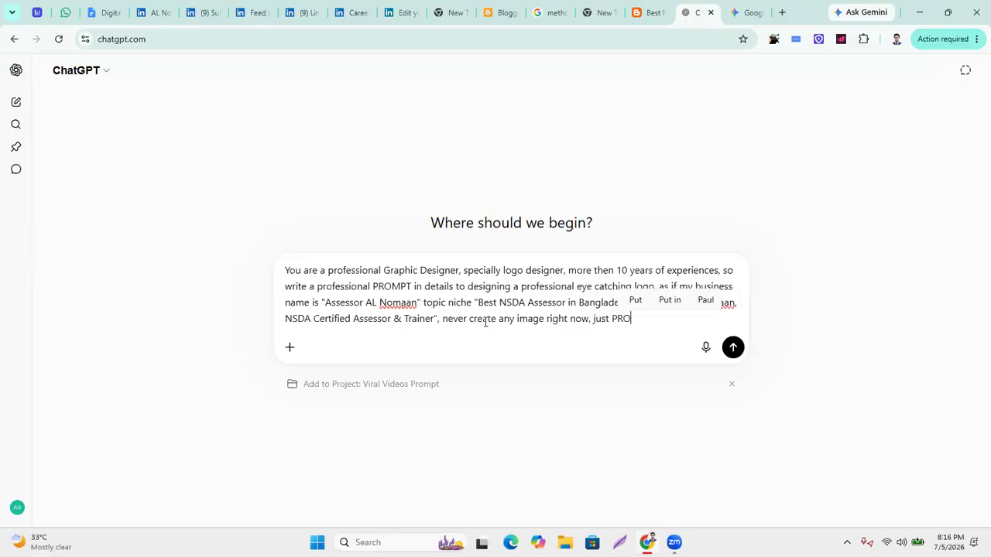
type("MPT in details ")
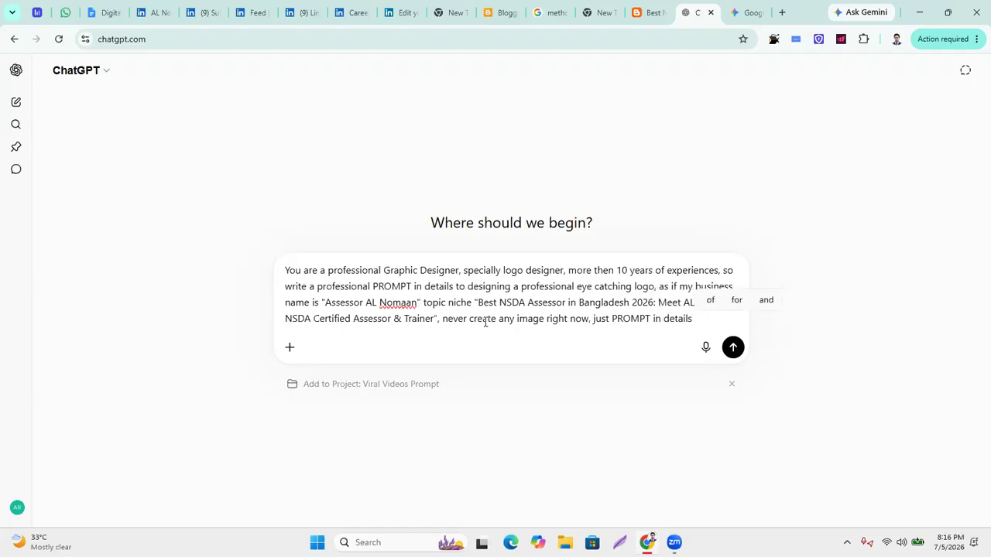
type("for my U")
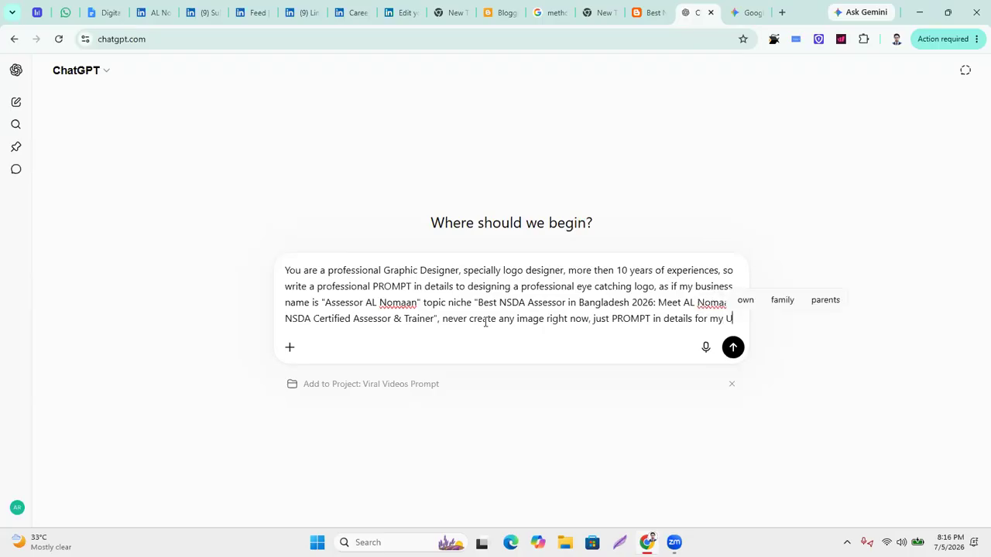
type("SA A")
type("udiences ")
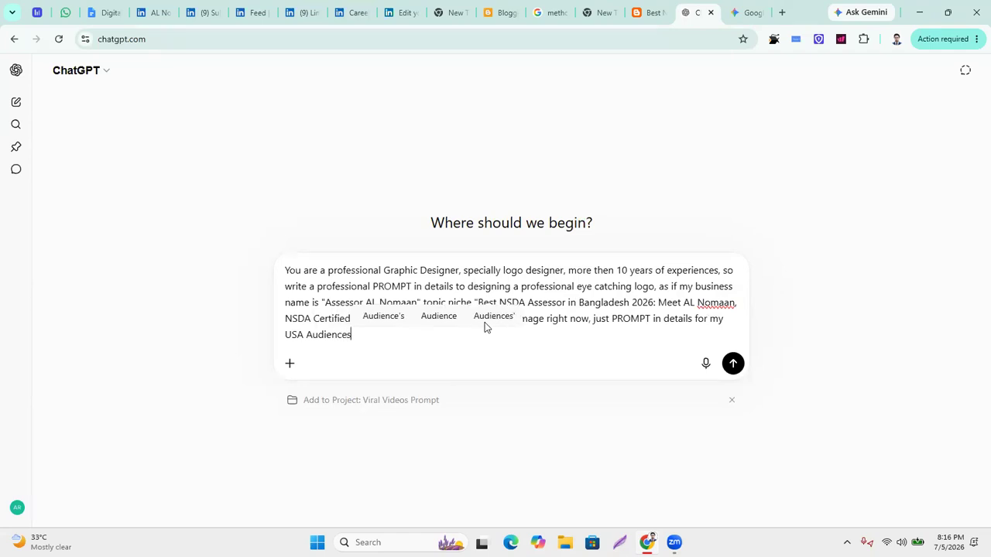
type("in 2026")
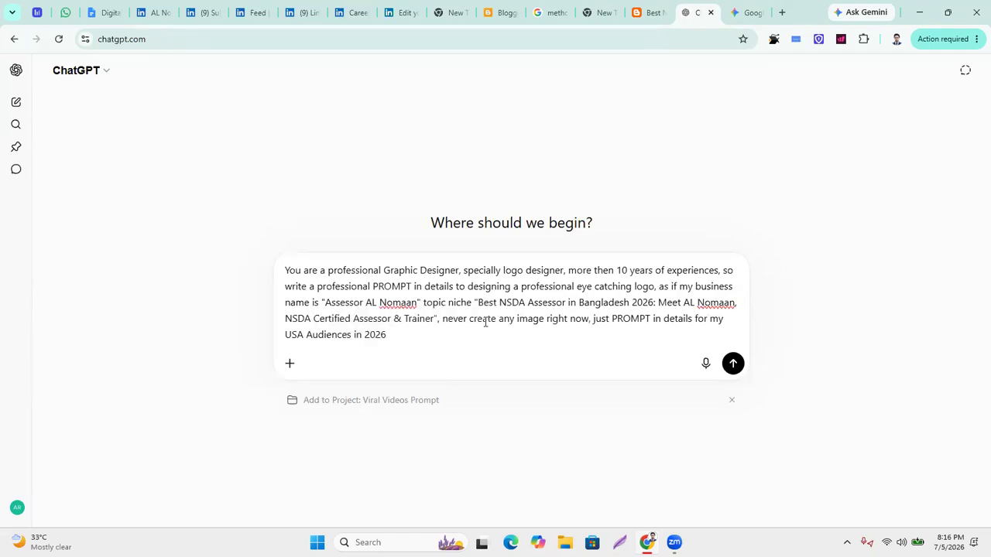
Send the request and review the returned Professional AI Logo Design Prompt (2026).
key("Return")
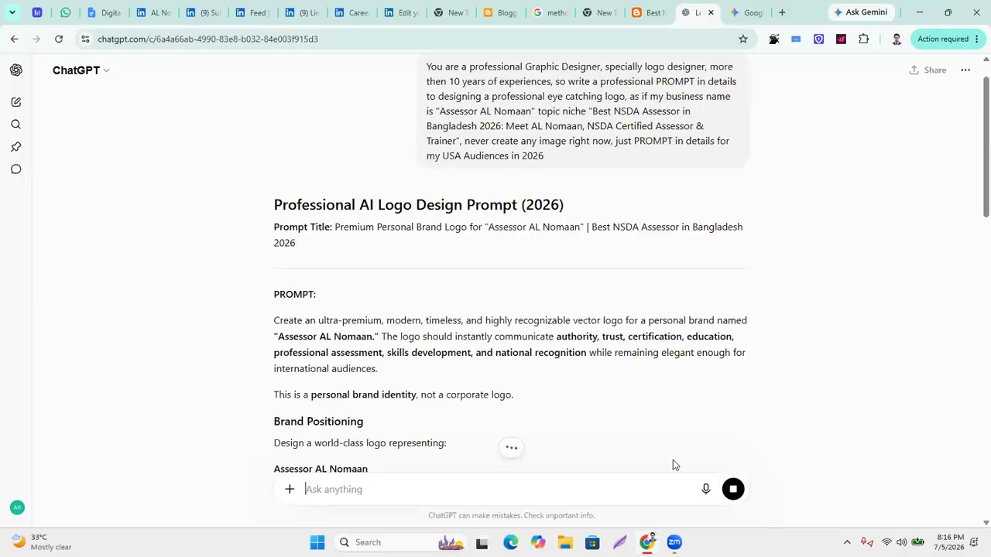
scroll(457, 371, "down", 3)
scroll(447, 366, "up", 2)
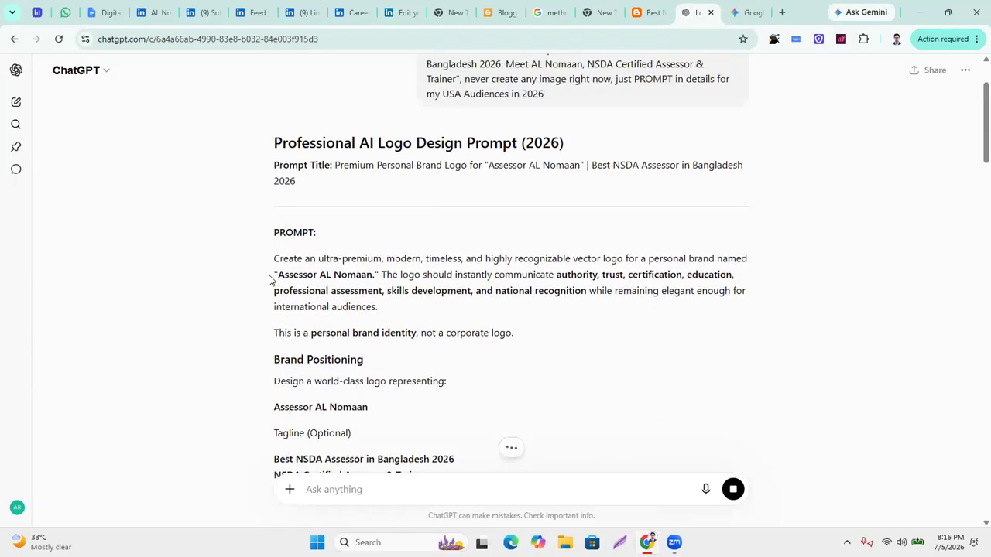
scroll(336, 333, "down", 15)
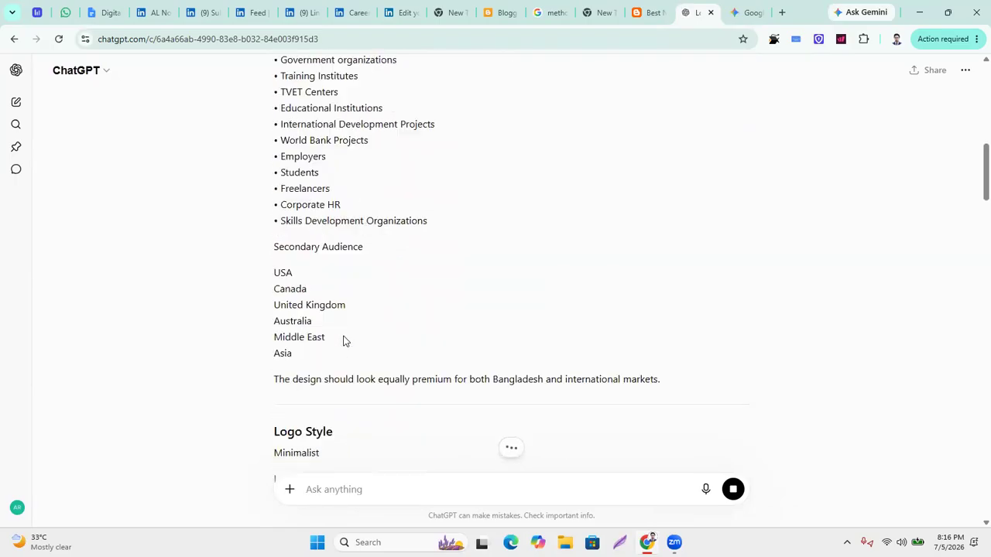
scroll(345, 342, "down", 20)
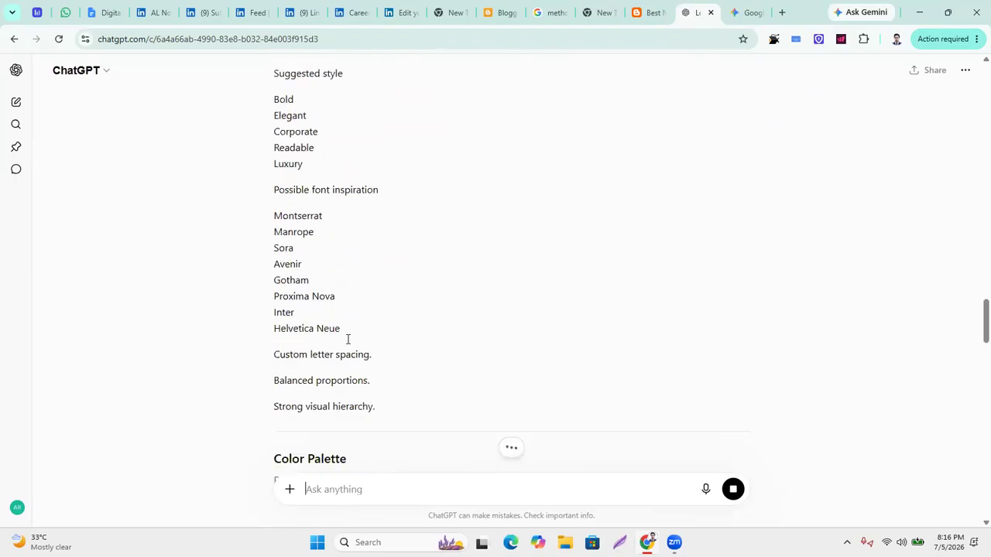
scroll(353, 347, "down", 20)
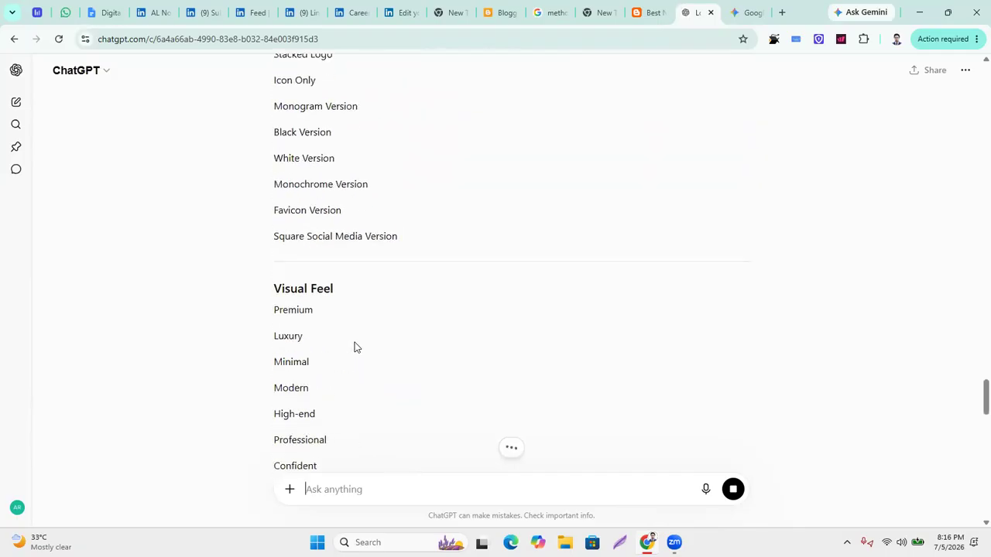
scroll(355, 350, "down", 12)
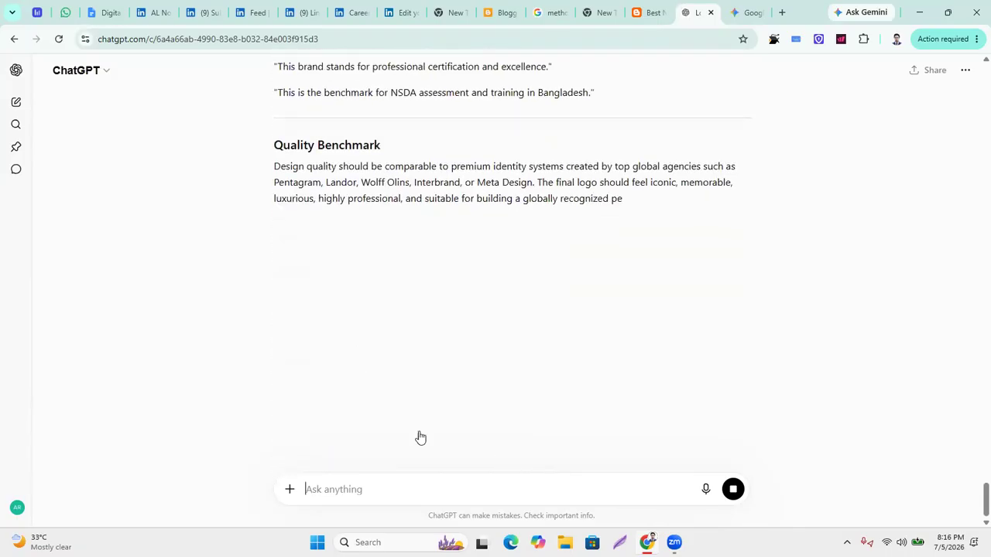
scroll(370, 277, "up", 20)
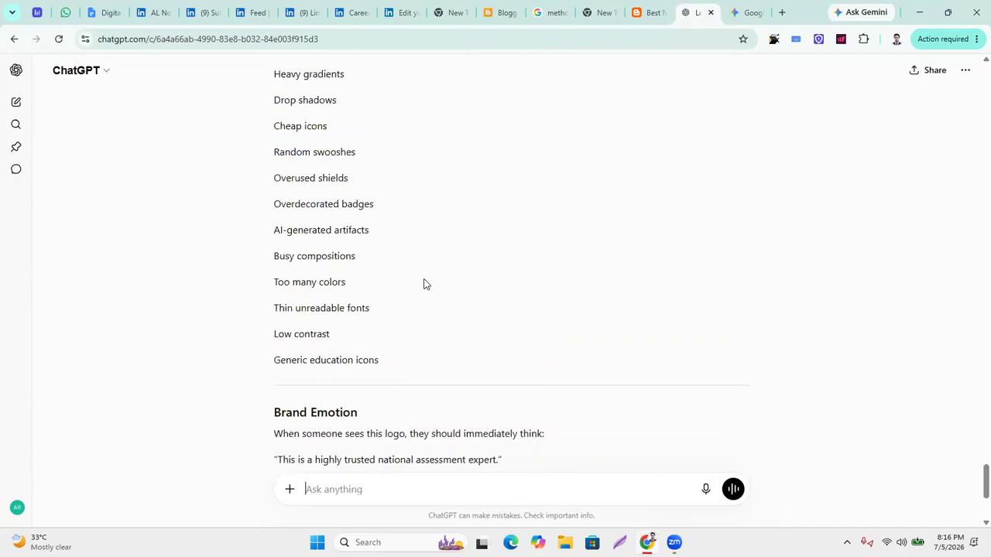
scroll(363, 267, "up", 20)
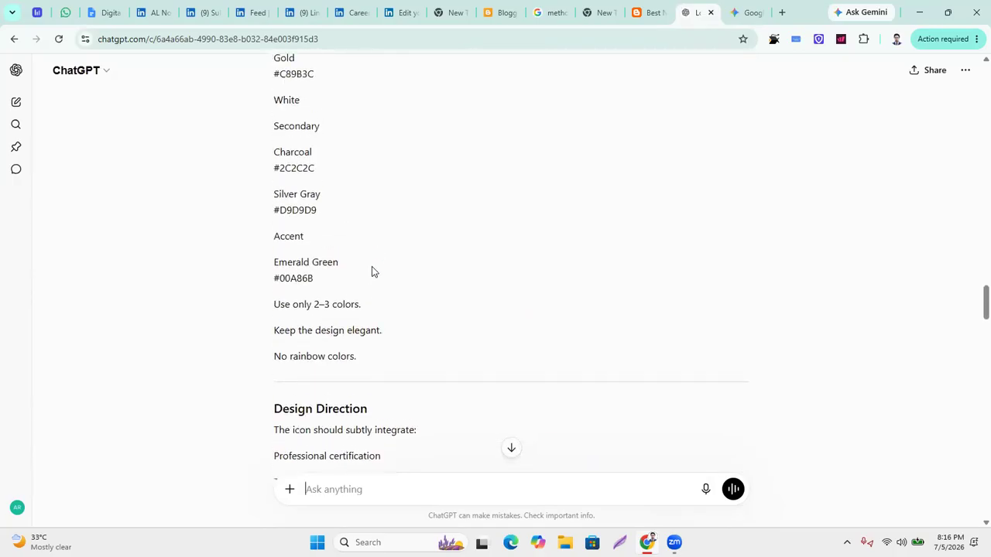
scroll(389, 273, "up", 20)
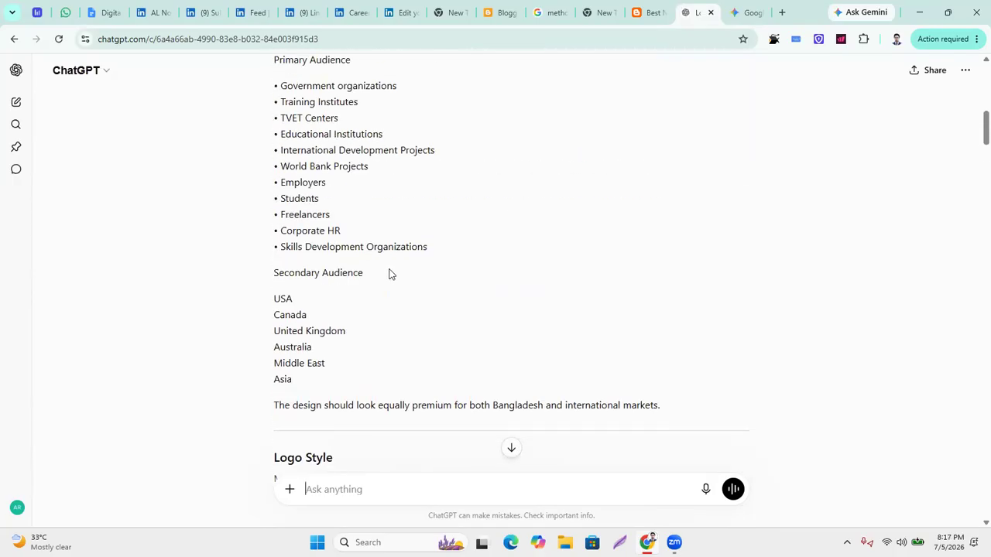
scroll(348, 255, "down", 1)
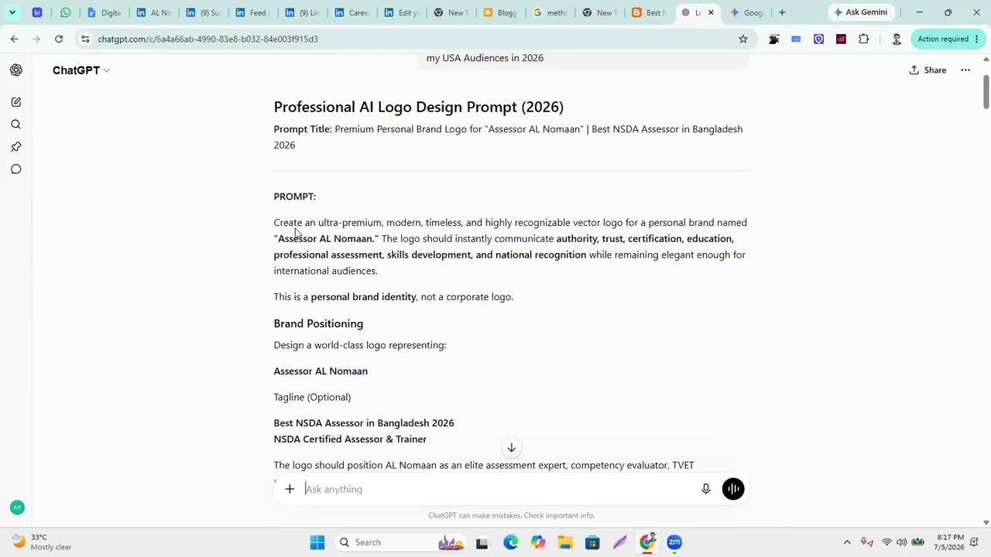
Select the entire generated prompt text down to the closing Quality Benchmark.
left_click_drag(275, 222, 677, 414)
scroll(429, 310, "down", 10)
scroll(429, 311, "down", 16)
scroll(374, 334, "down", 10)
scroll(374, 314, "down", 12)
scroll(361, 303, "down", 11)
scroll(347, 274, "down", 5)
scroll(336, 258, "down", 5)
scroll(332, 302, "down", 2)
scroll(367, 347, "down", 3)
scroll(336, 287, "down", 1)
scroll(368, 283, "down", 2)
scroll(402, 296, "down", 8)
scroll(376, 345, "down", 8)
scroll(363, 360, "down", 9)
scroll(425, 367, "down", 8)
scroll(415, 385, "down", 2)
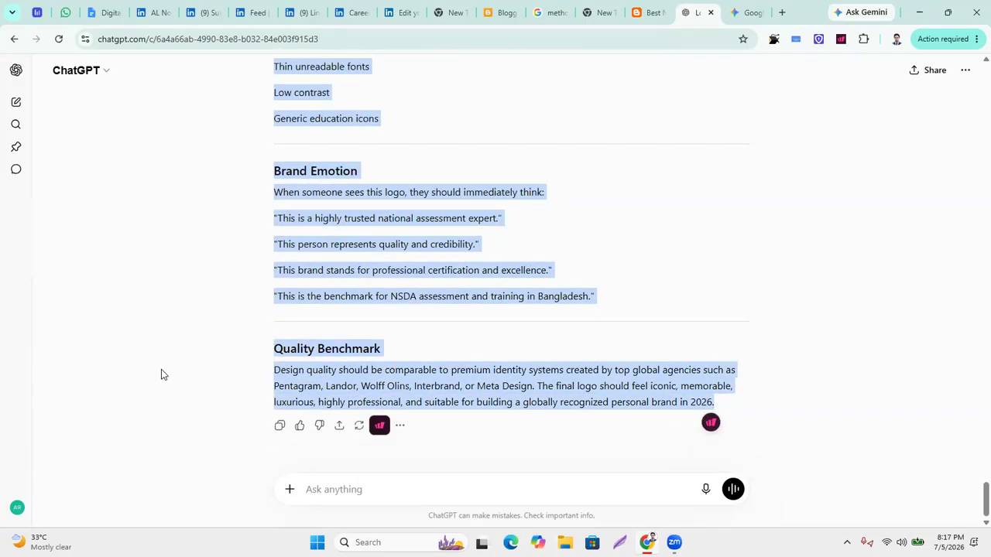
Switch the next message to Create image and paste in the copied logo brief.
left_click(290, 491)
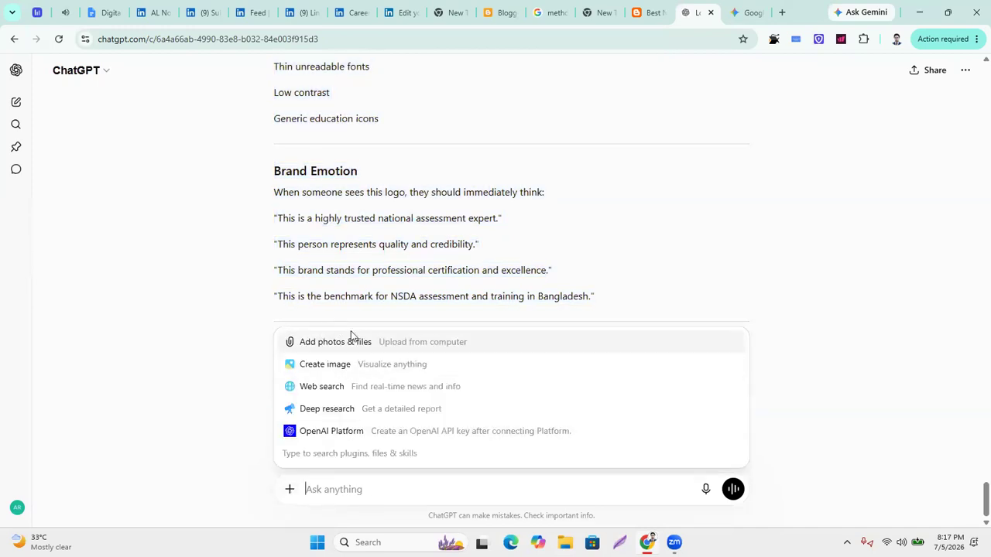
left_click(333, 366)
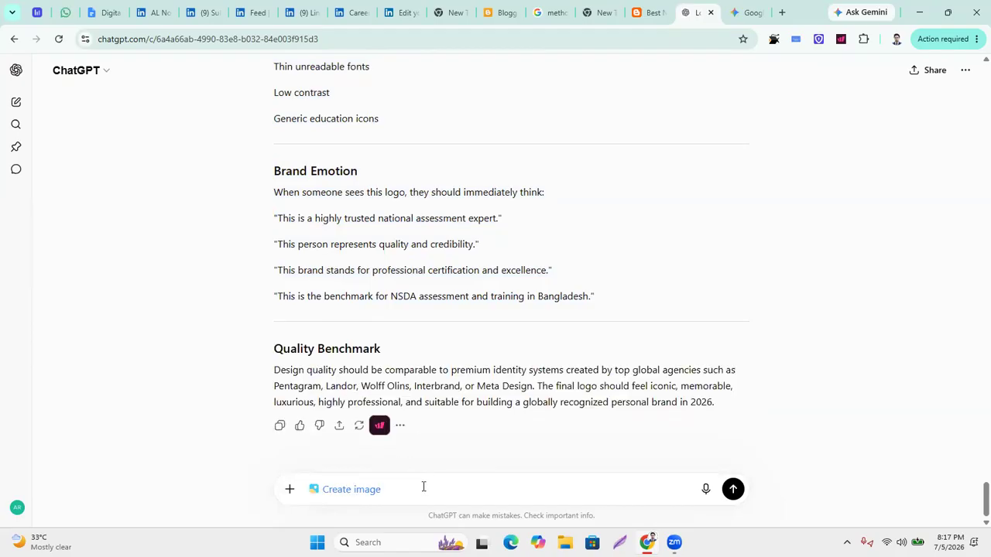
key("ctrl+v")
scroll(433, 394, "down", 6)
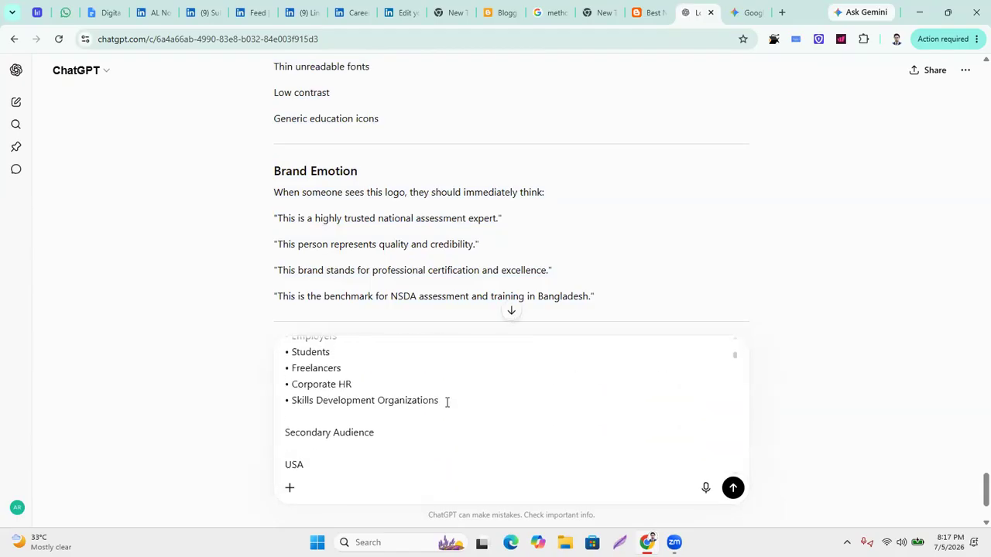
scroll(447, 401, "up", 6)
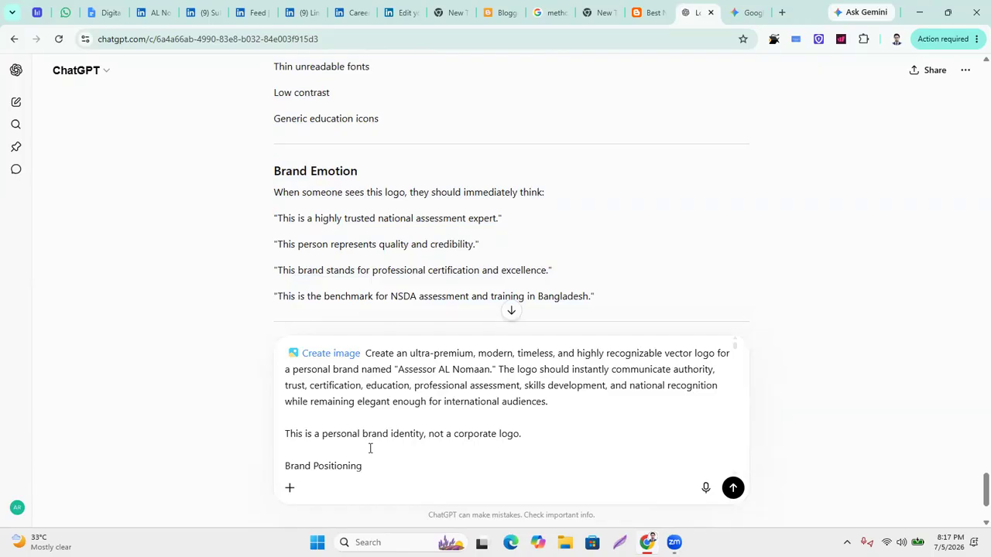
scroll(411, 461, "down", 5)
scroll(412, 452, "up", 5)
scroll(414, 449, "down", 10)
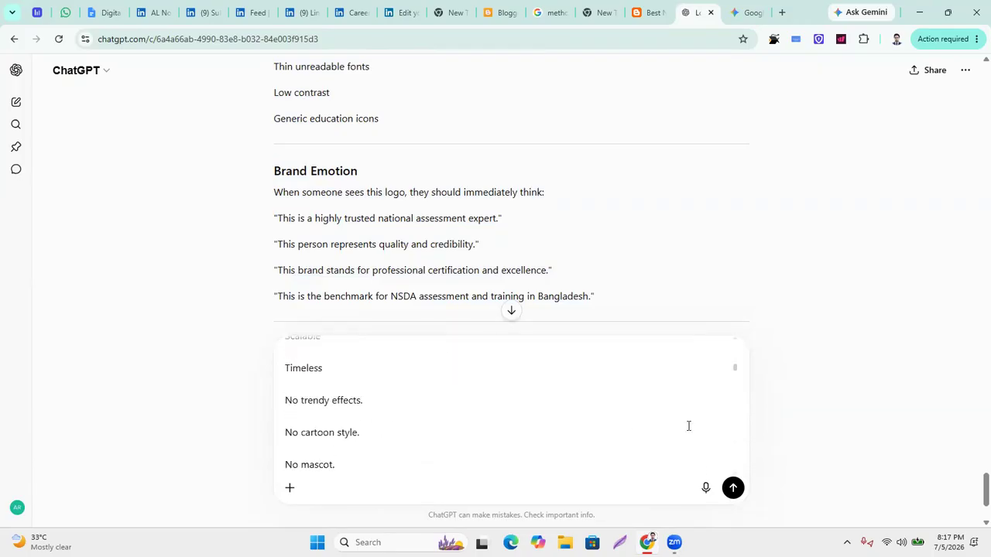
Reapply Create image and send the logo brief for image generation.
left_click(289, 487)
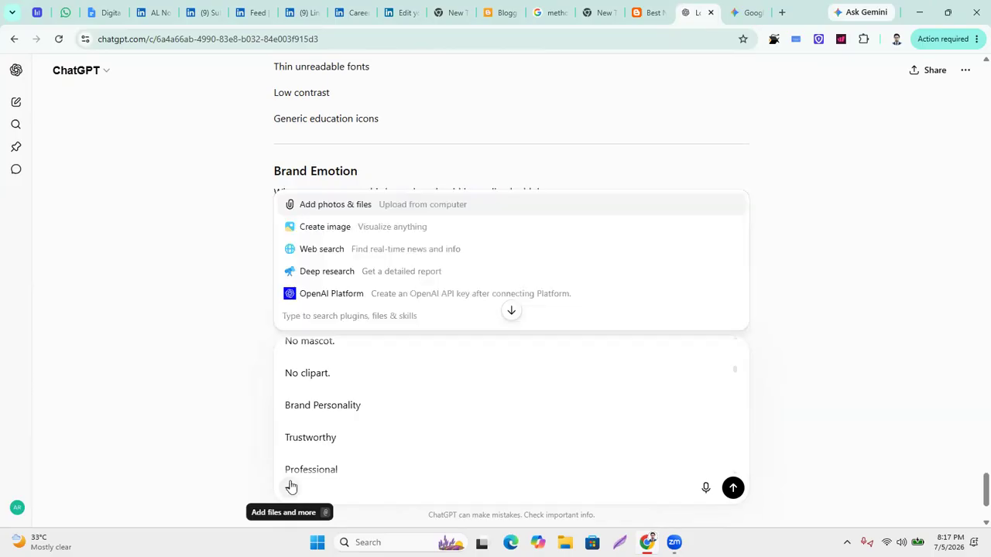
left_click(324, 230)
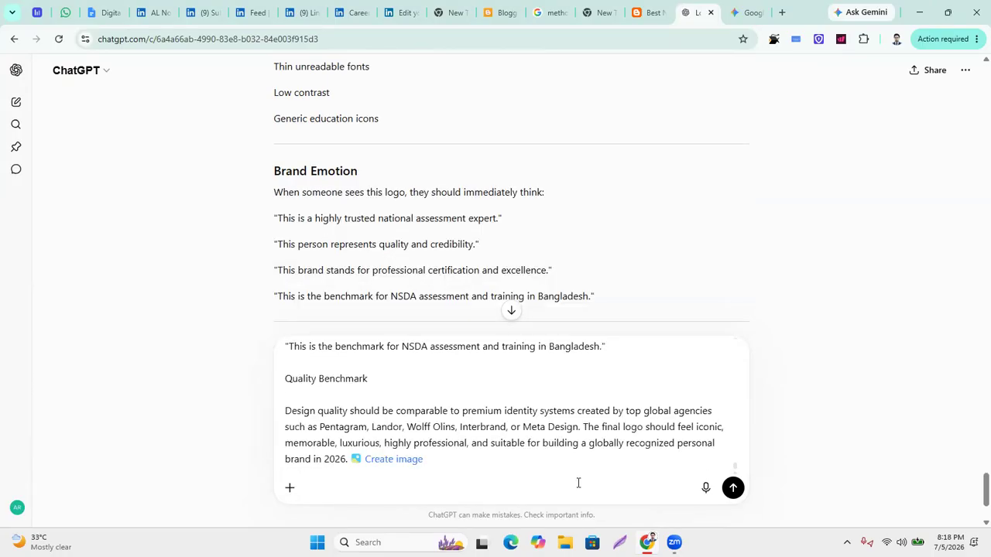
scroll(306, 500, "down", 2)
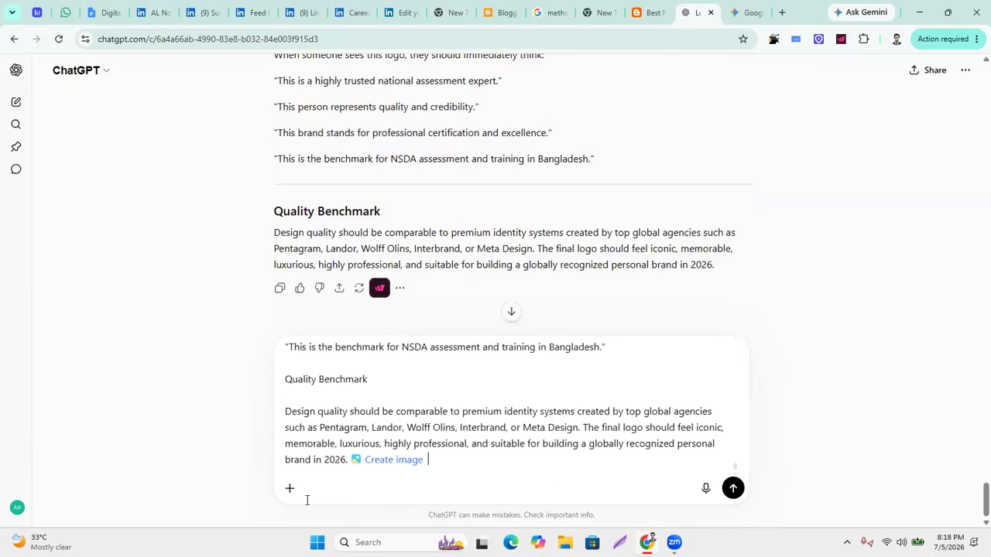
left_click(970, 75)
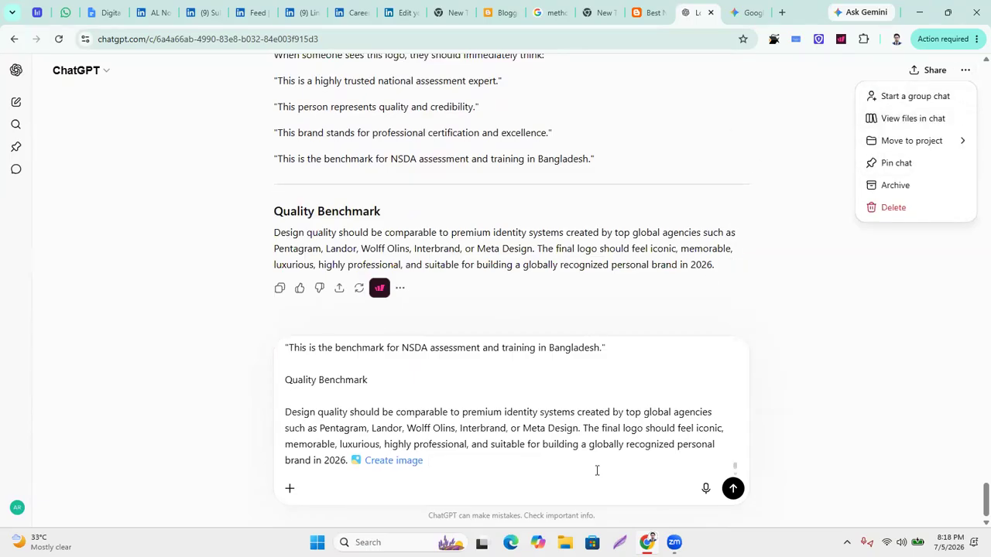
left_click(480, 466)
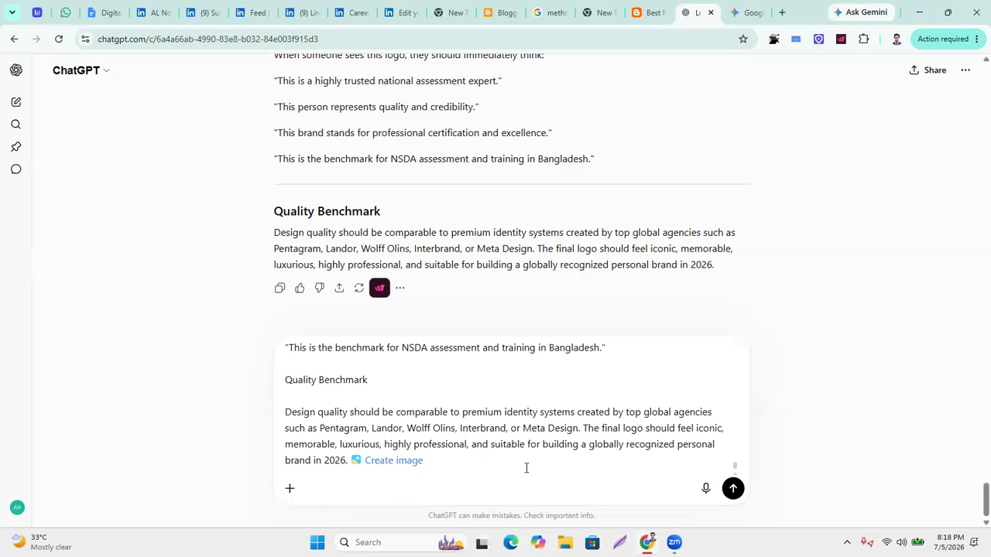
key("Return")
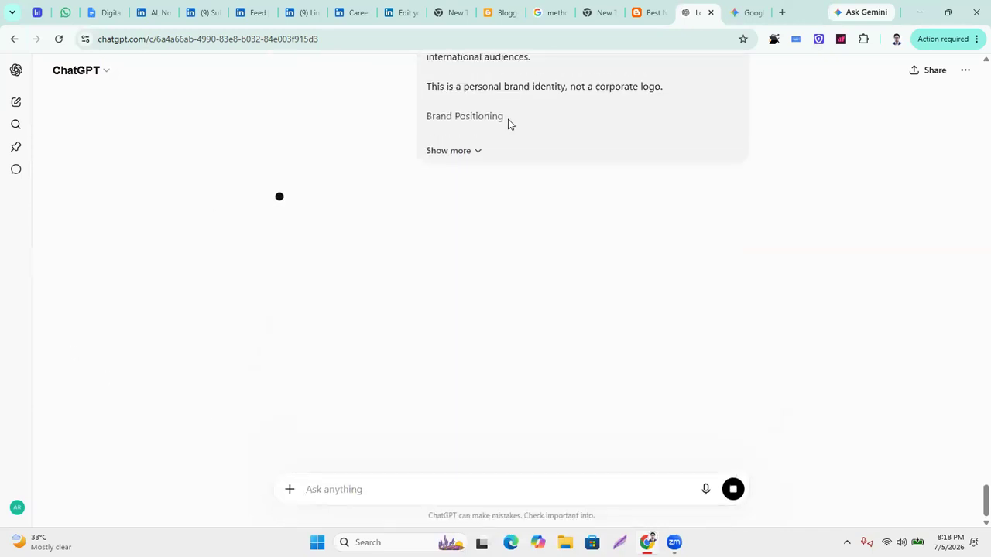
left_click(751, 12)
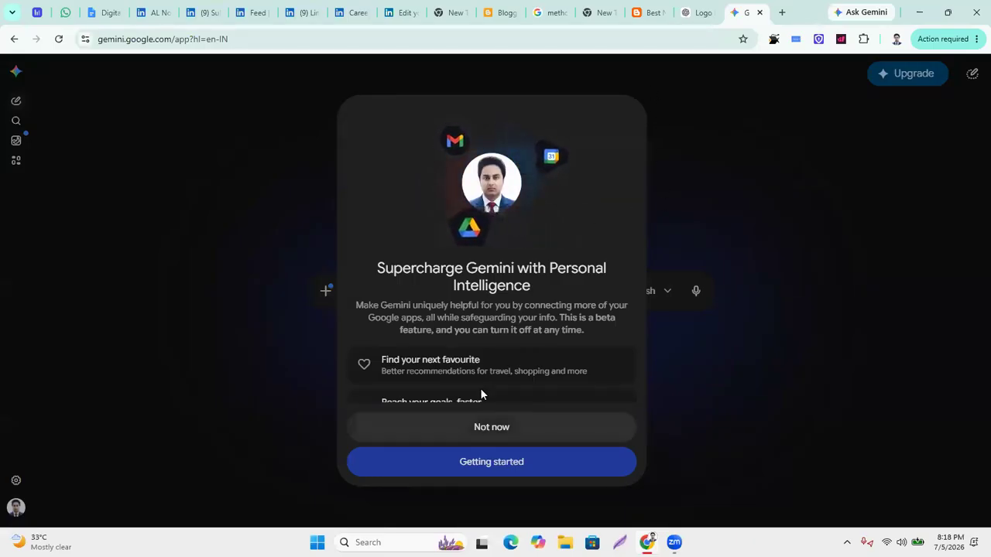
Dismiss the Personal Intelligence invitation and switch Gemini to a different Google account.
left_click(511, 435)
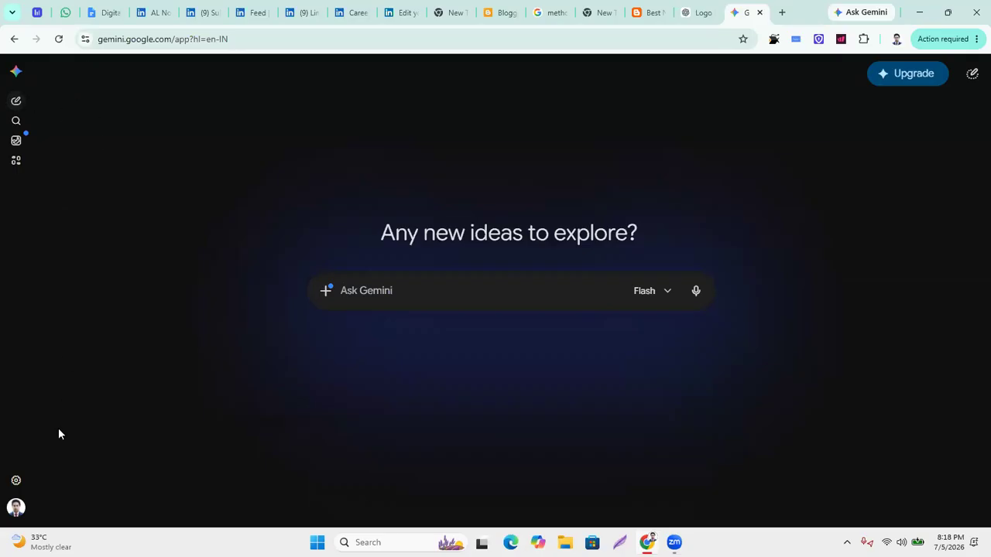
left_click(14, 509)
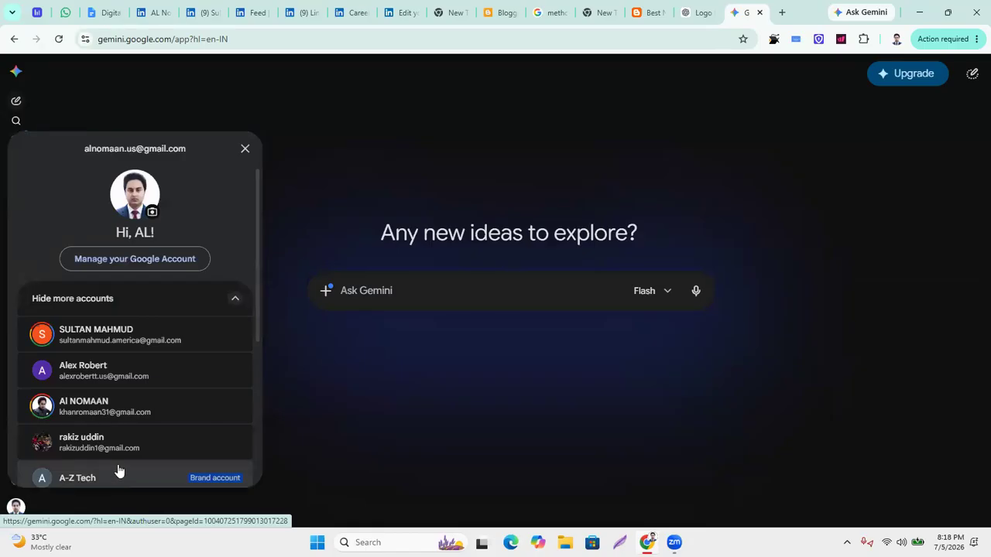
left_click(113, 343)
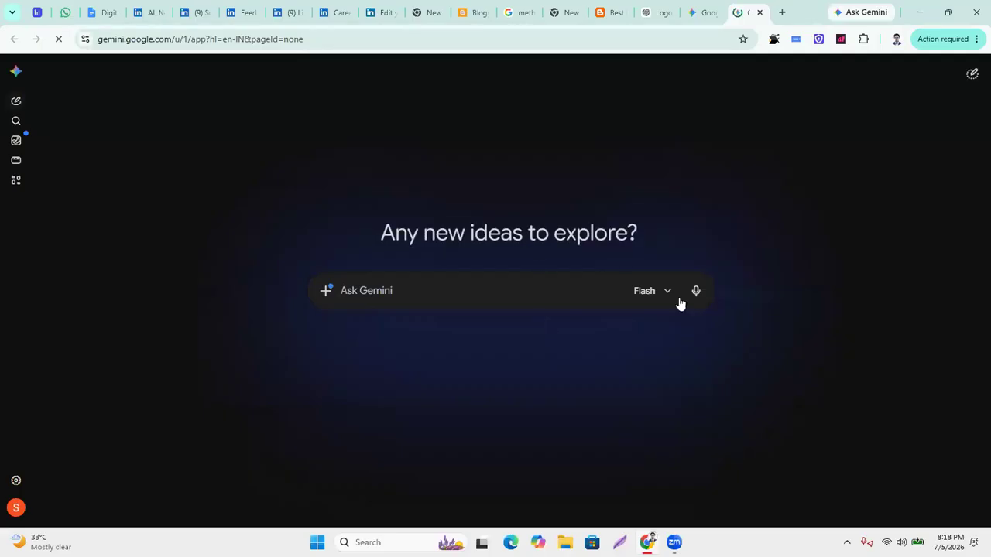
Check the model options, leaving Gemini on the Flash model.
left_click(668, 298)
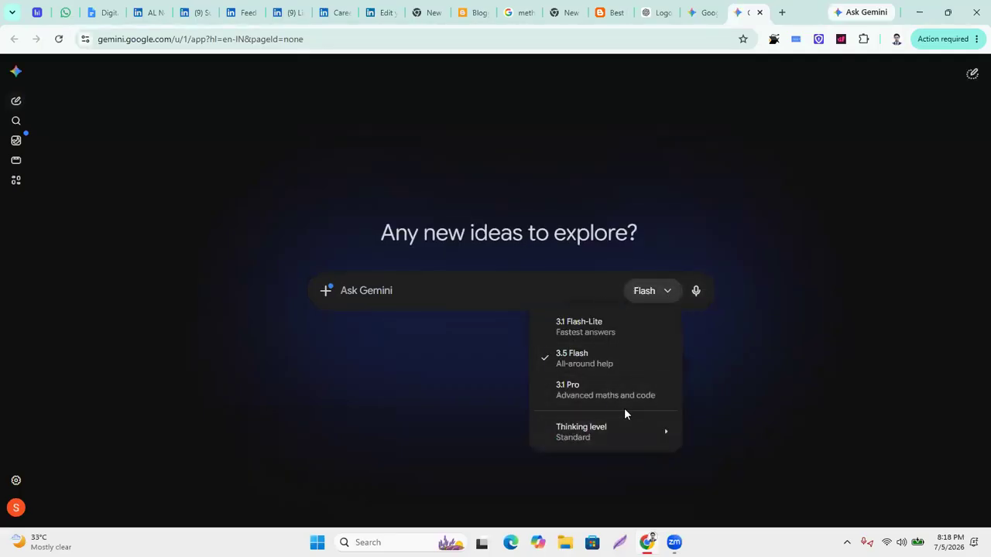
mouse_move(609, 441)
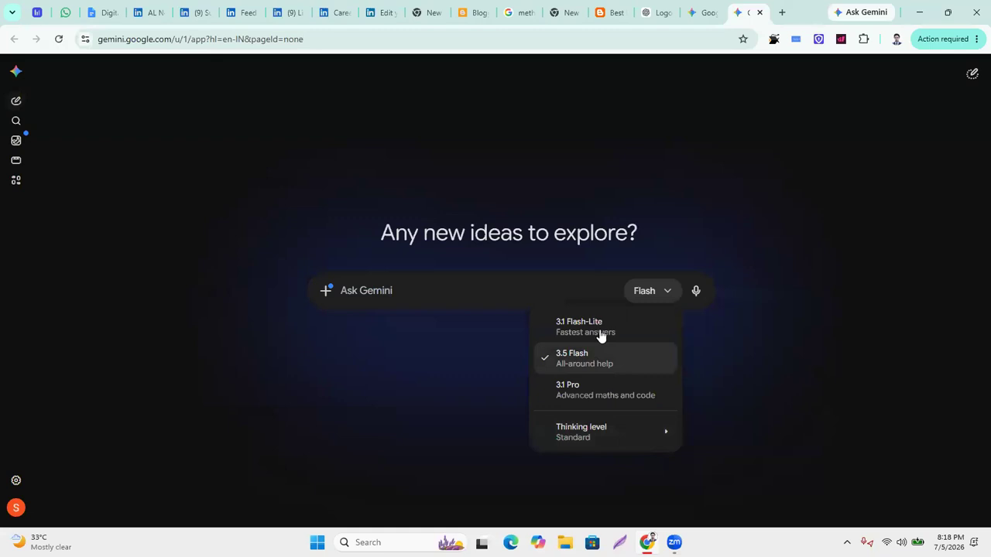
left_click(618, 387)
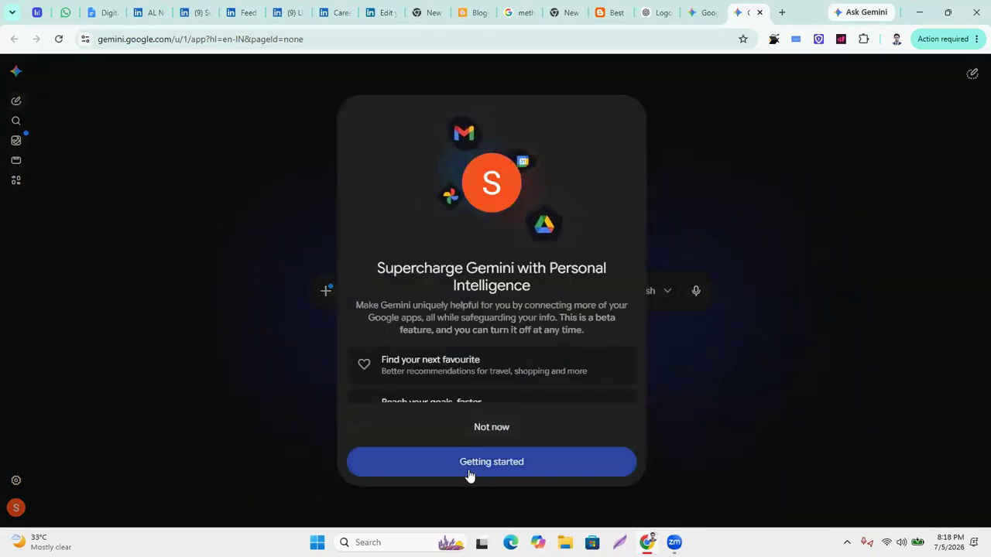
left_click(718, 306)
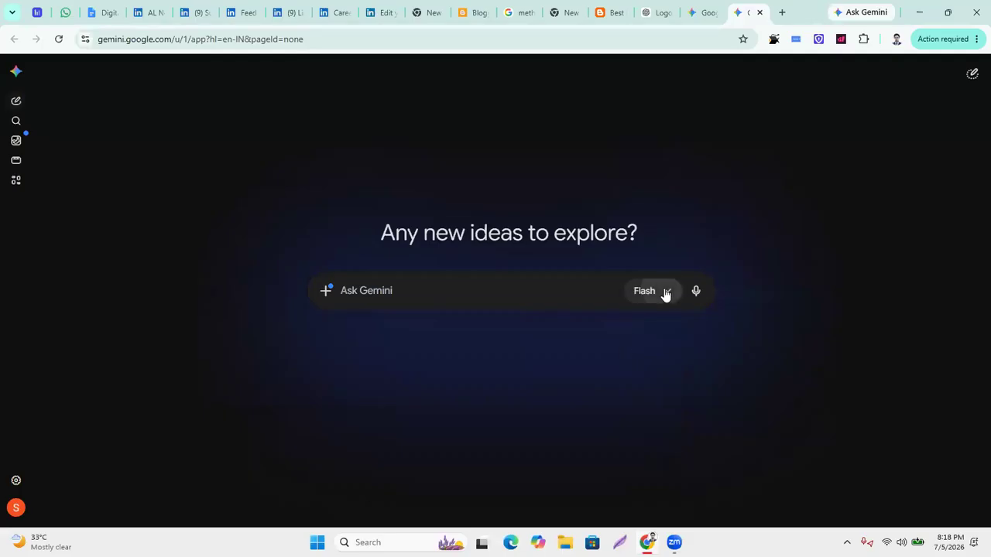
left_click(661, 291)
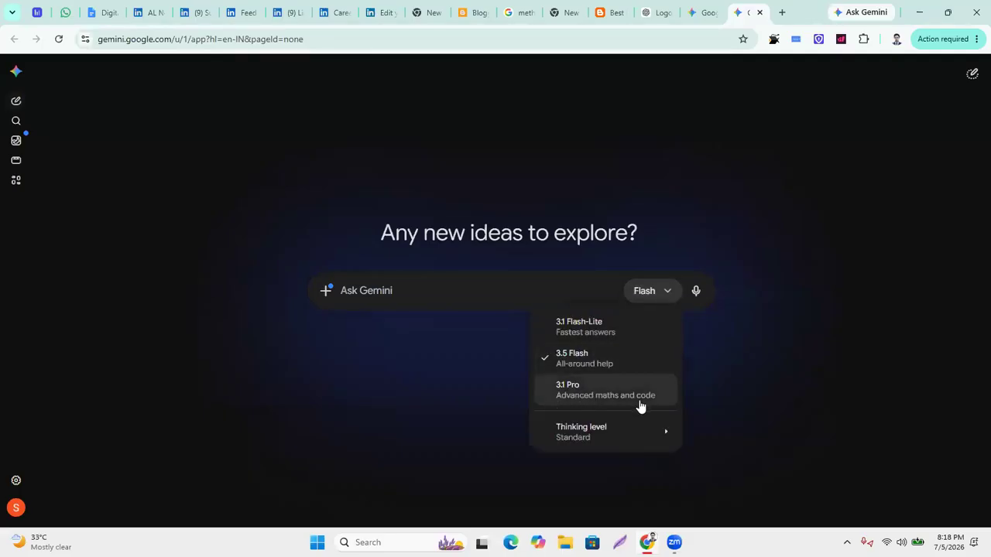
mouse_move(658, 447)
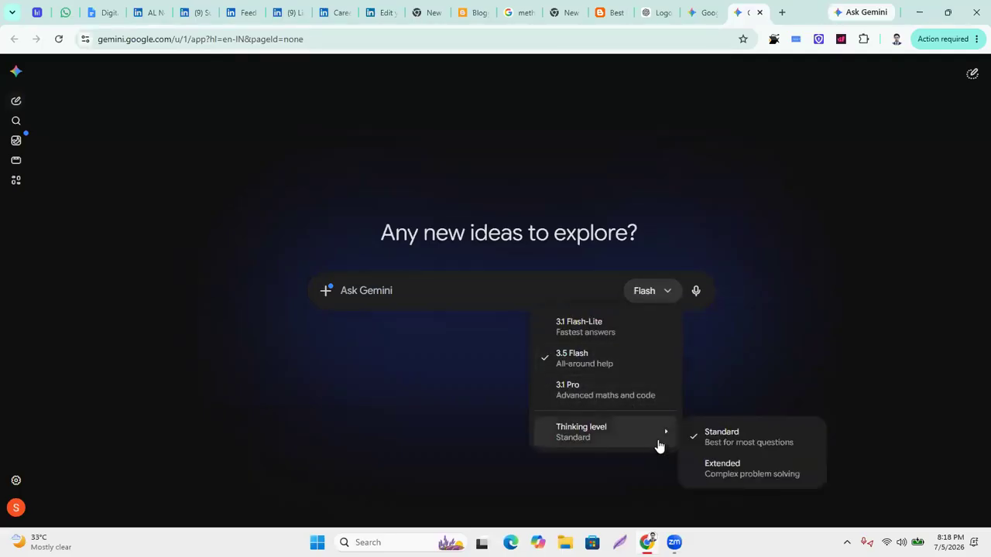
left_click(587, 361)
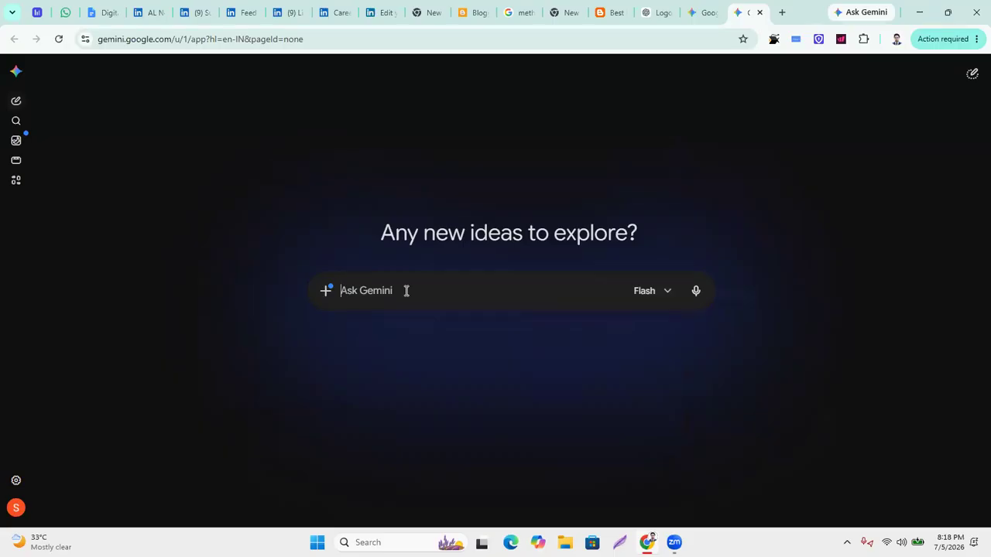
Paste the logo brief into a Create image request and submit it.
left_click(326, 291)
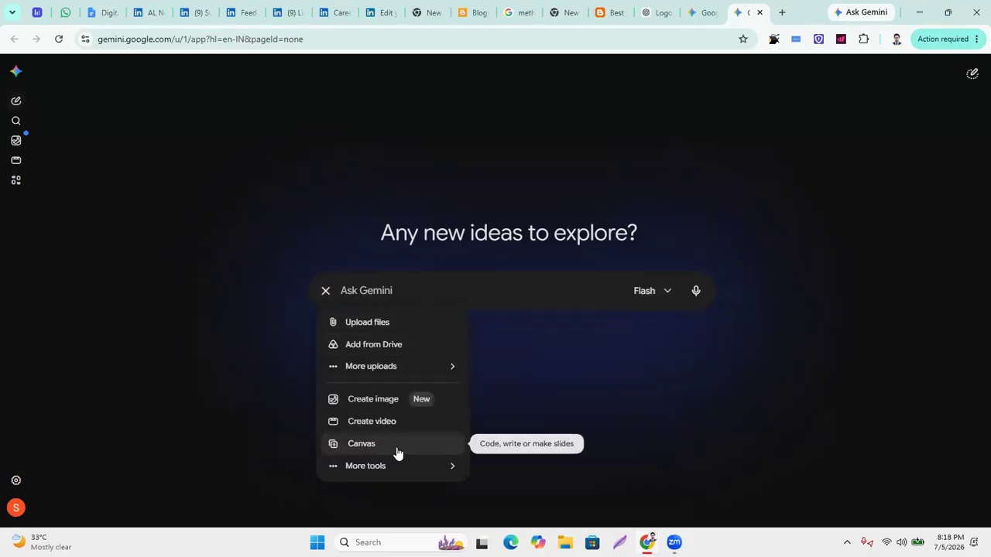
left_click(394, 400)
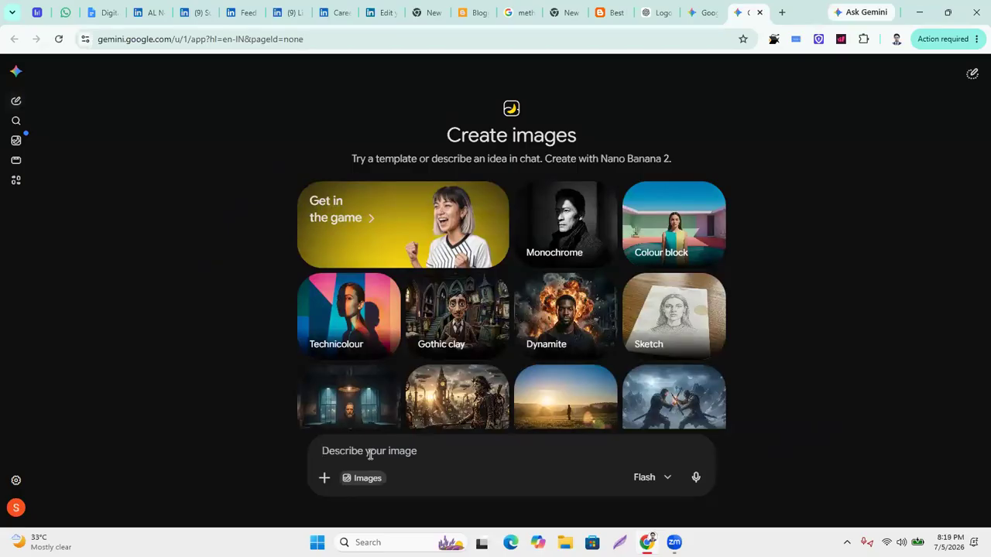
left_click(369, 454)
key("ctrl+v")
left_click(694, 475)
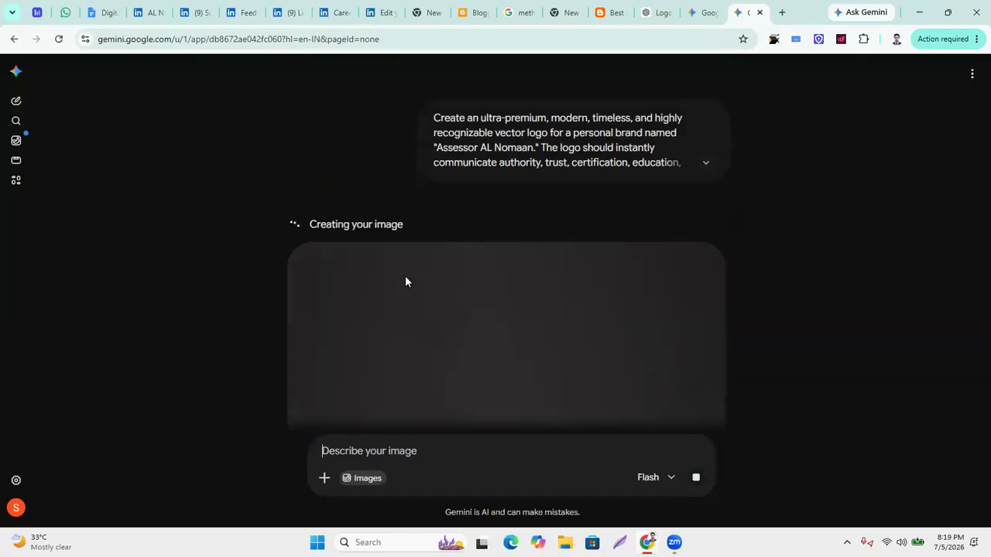
left_click(659, 13)
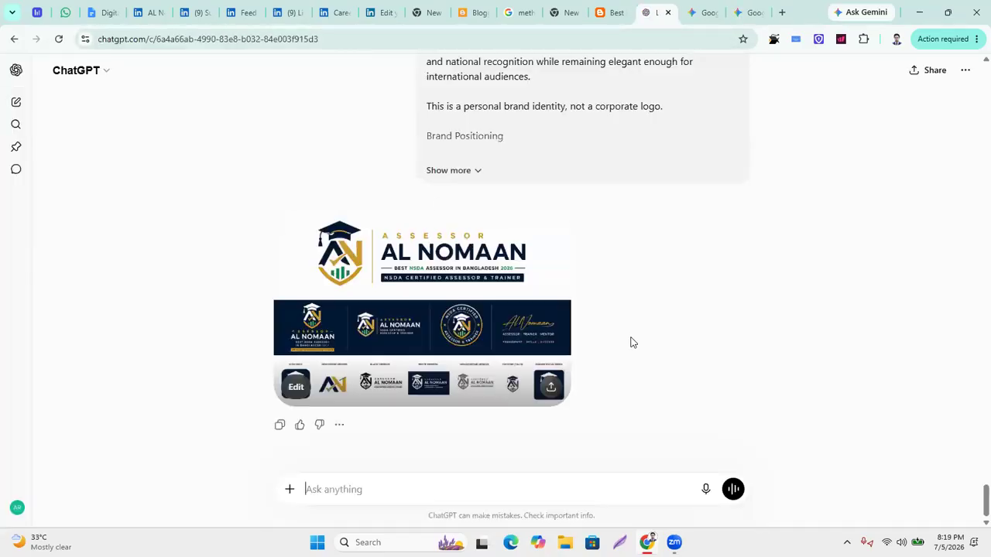
Open the generated logo presentation, with main logo, badge variants and icons, at full size.
left_click(466, 286)
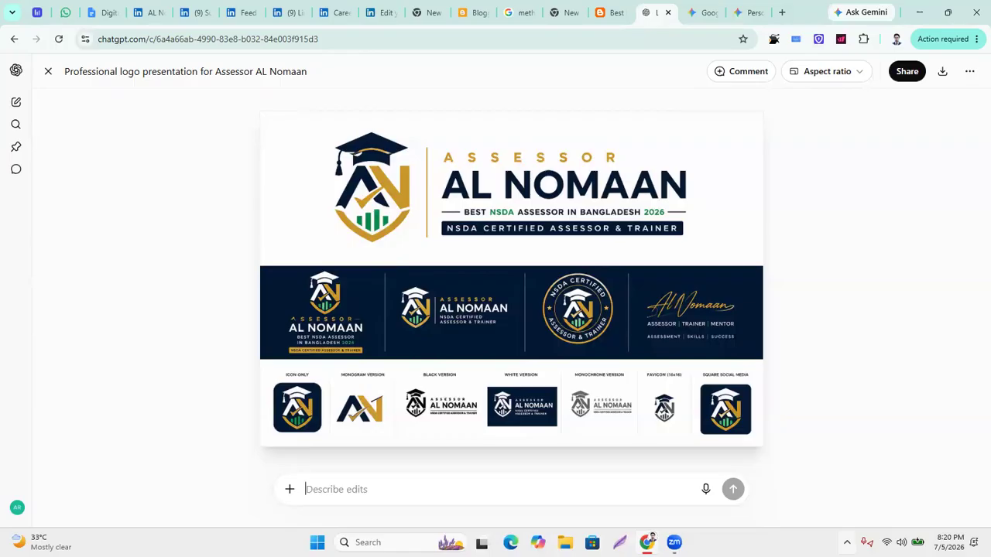
left_click(846, 542)
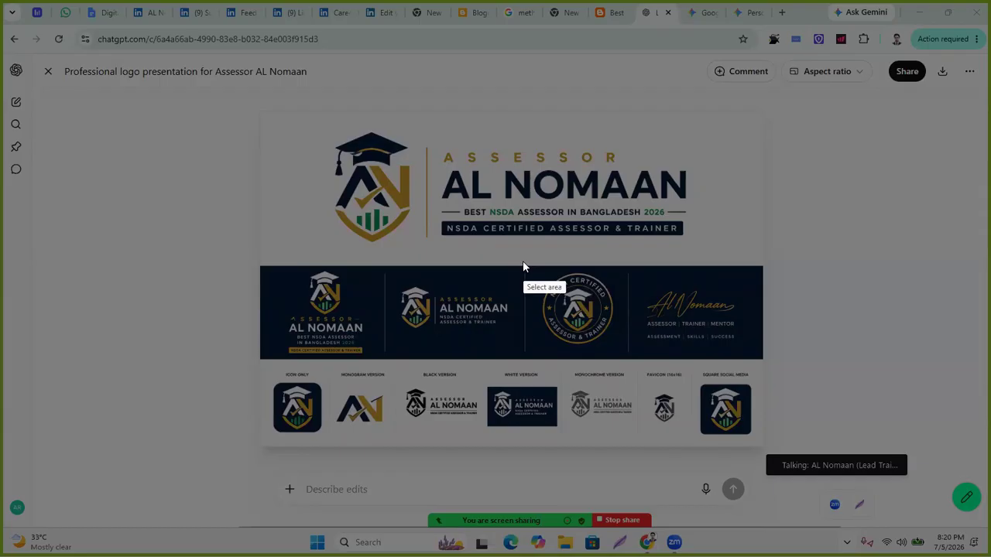
Screenshot and copy the round NSDA certified emblem, then reopen the logo presentation.
left_click_drag(524, 264, 603, 317)
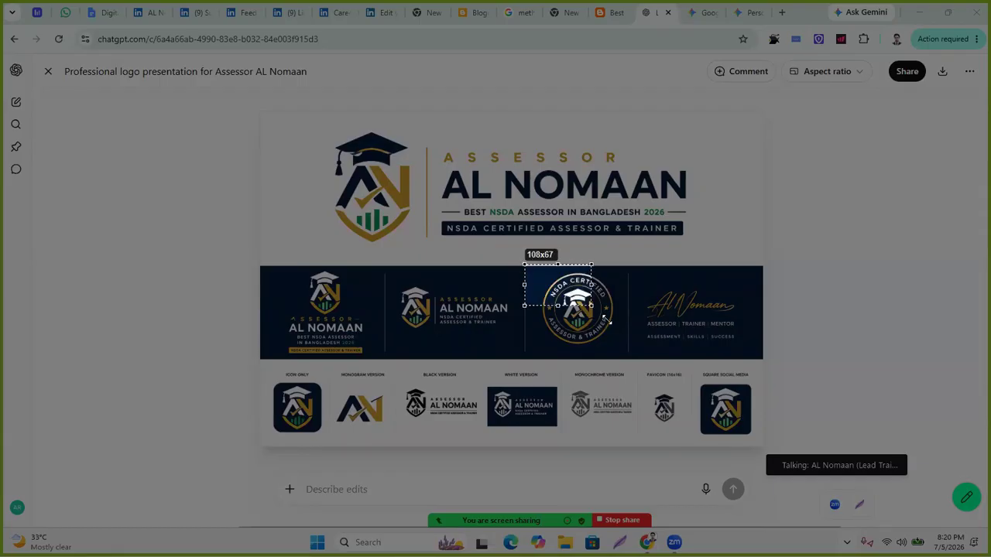
left_click_drag(634, 357, 630, 359)
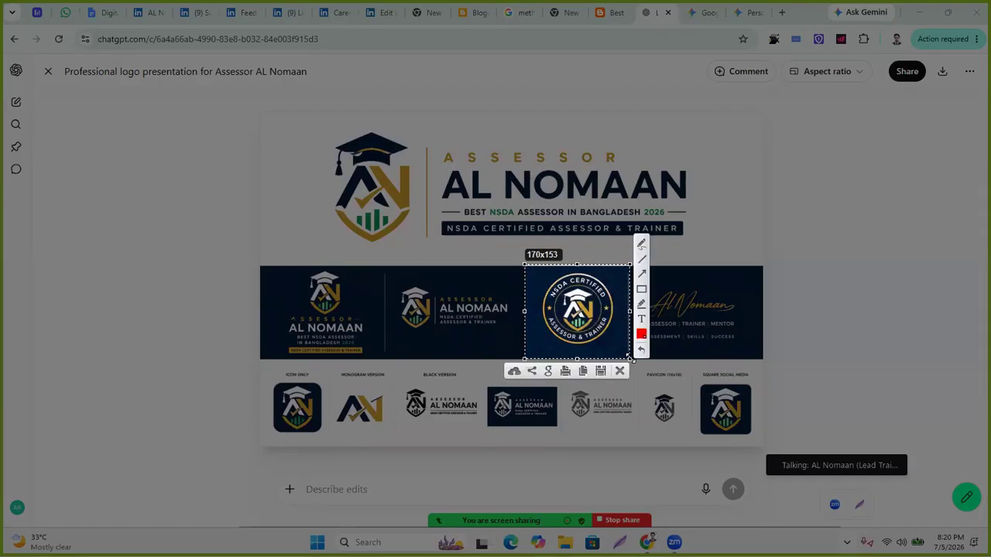
left_click(583, 372)
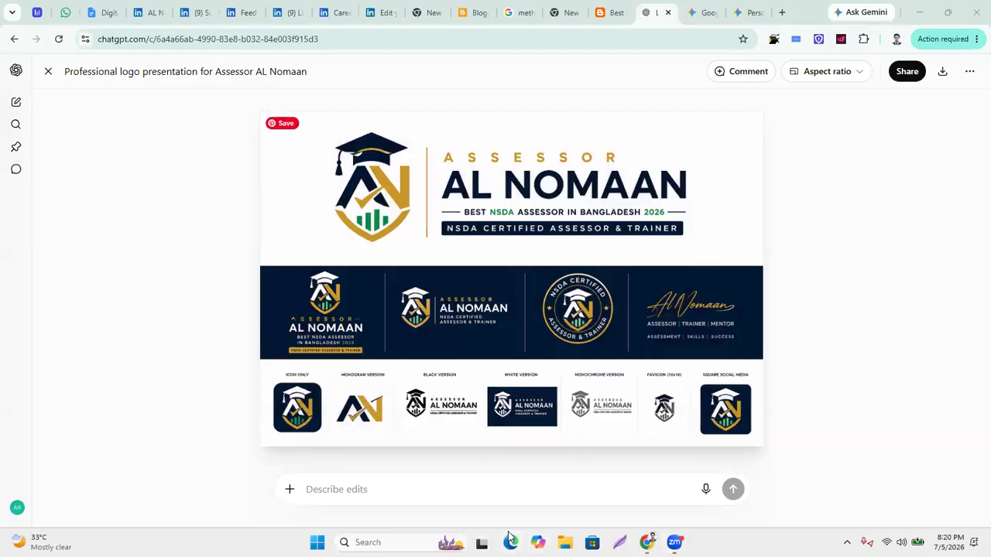
left_click(944, 224)
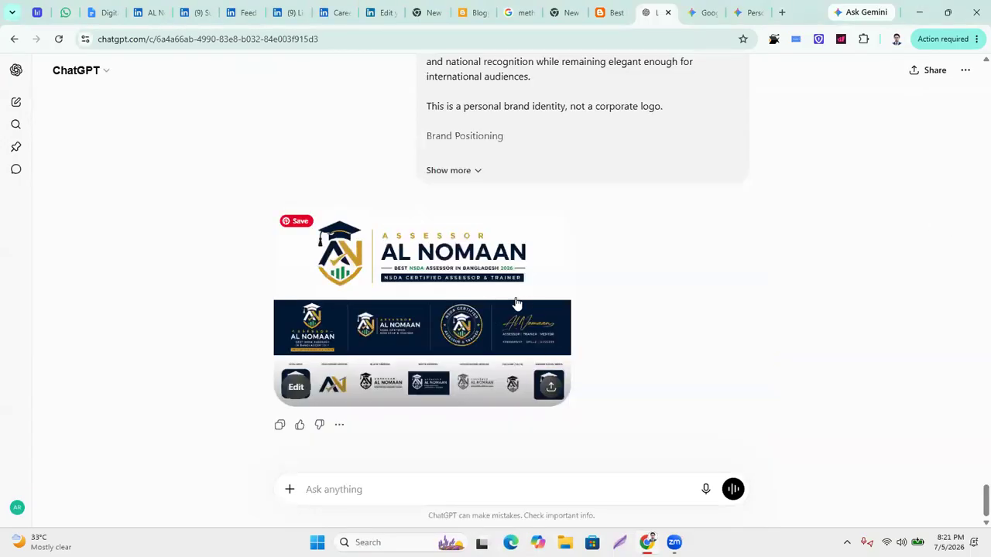
left_click(520, 334)
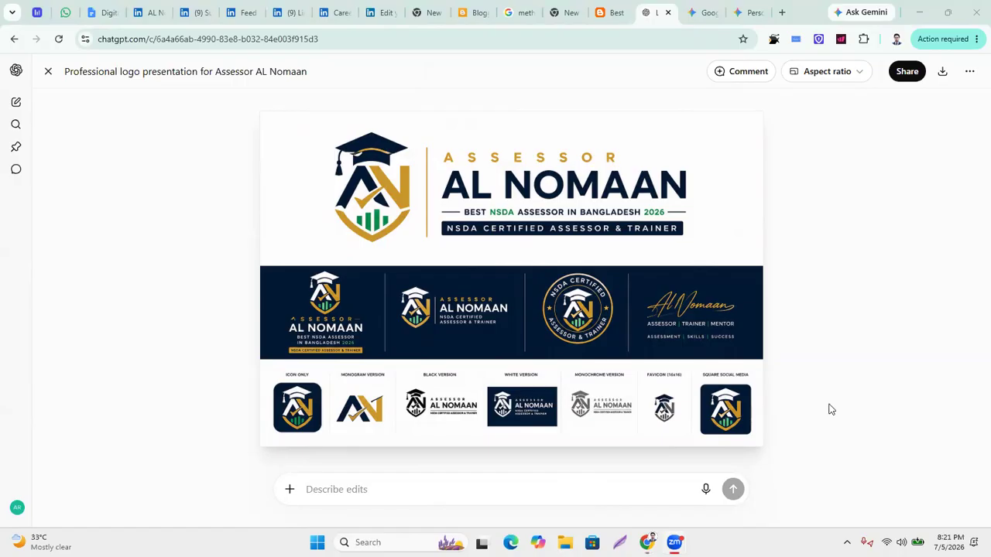
Paste the emblem and request a final high-resolution, transparent-background, professionally sized vector image.
left_click(384, 488)
key("ctrl+v")
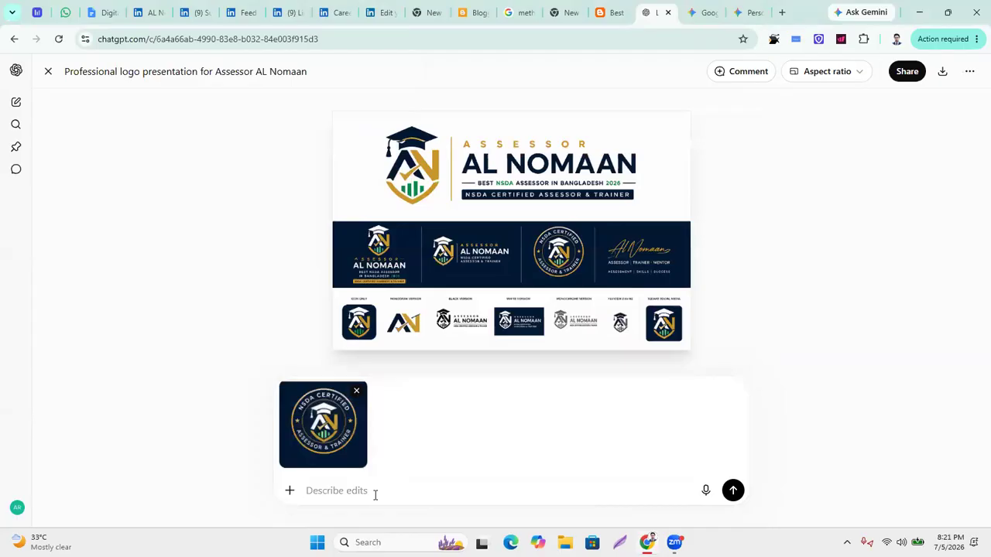
type("make it ")
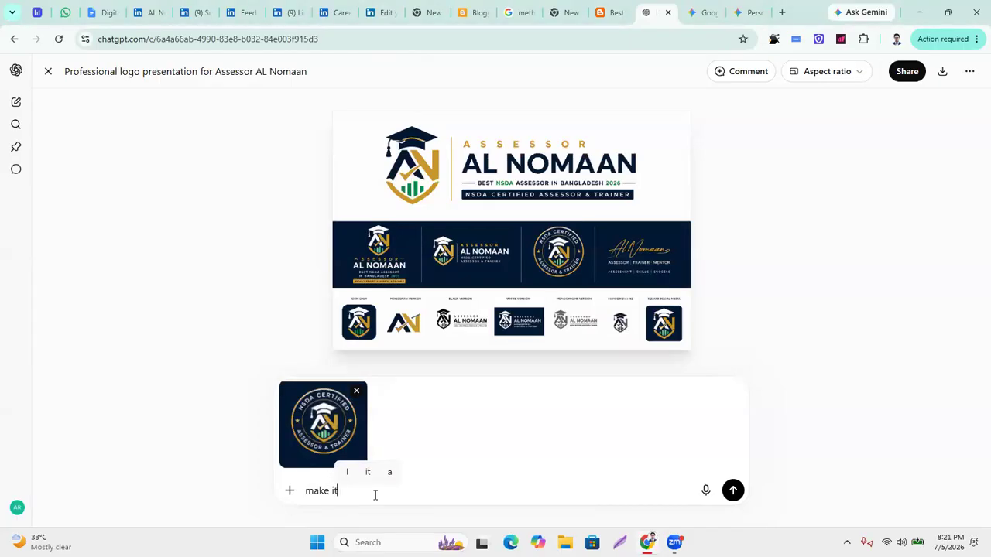
type("final")
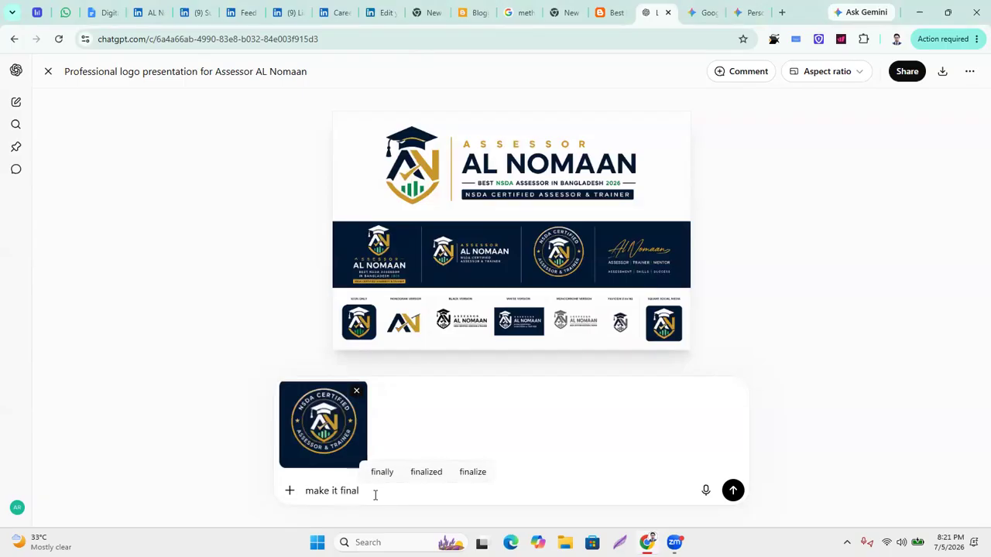
type(" also ")
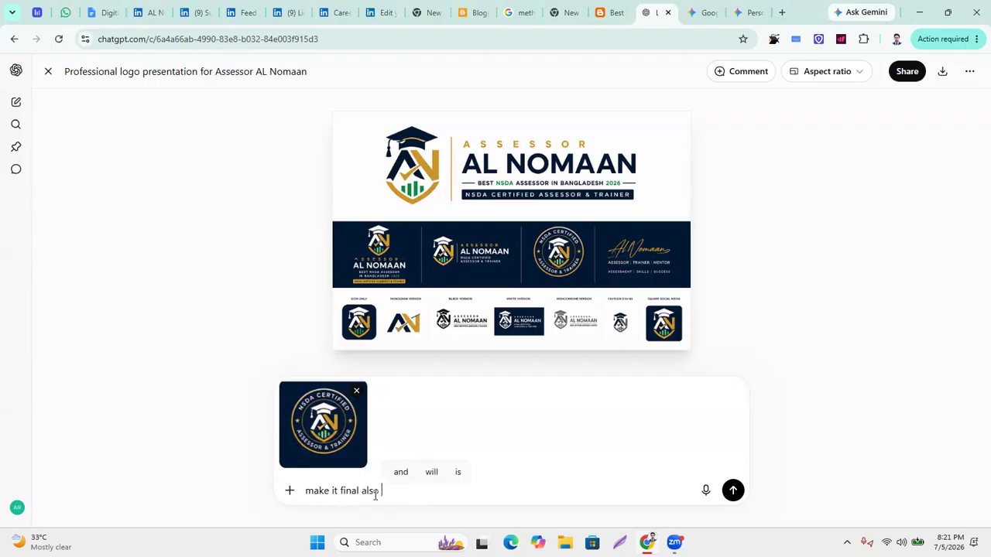
type("high res")
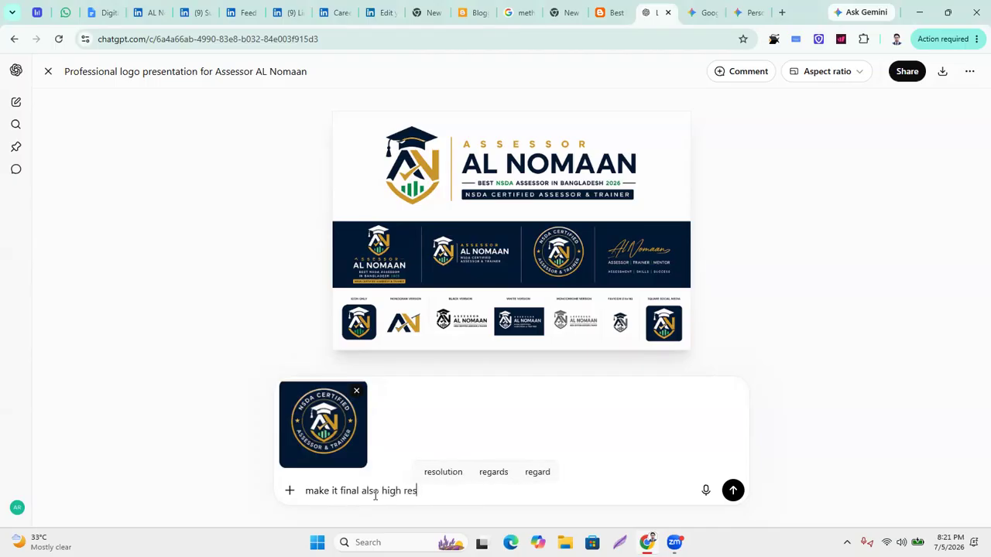
type("ul")
type("ation")
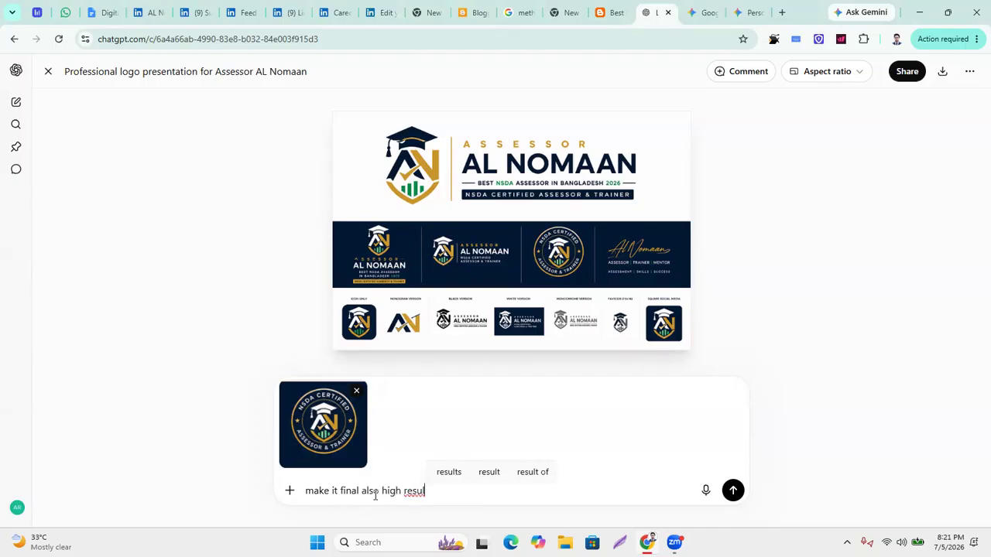
type("s with")
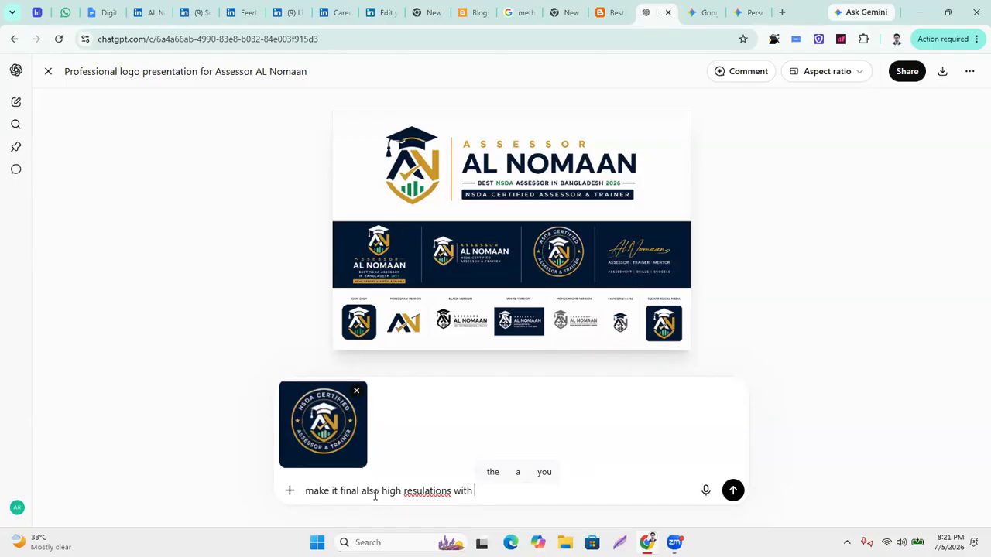
type(" transparent ba")
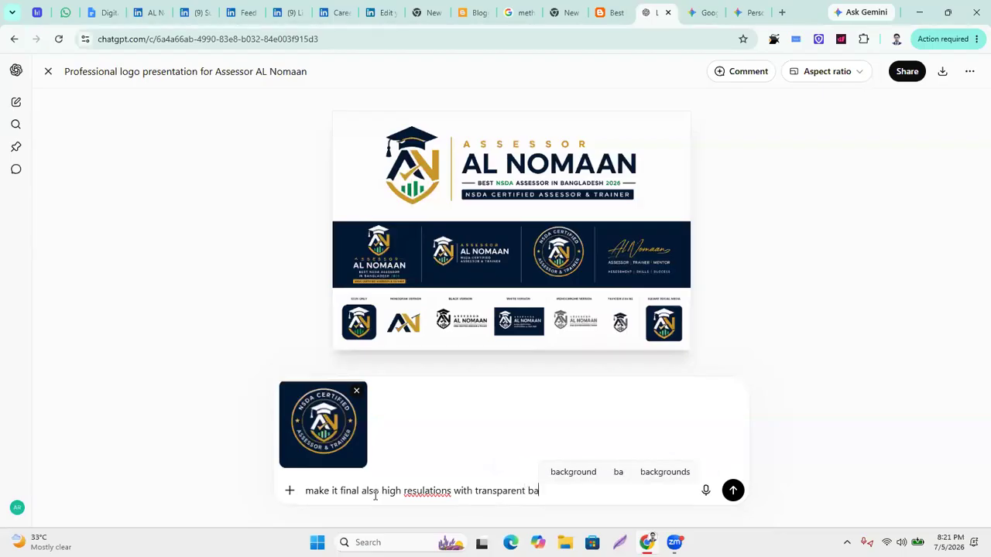
type("ckground")
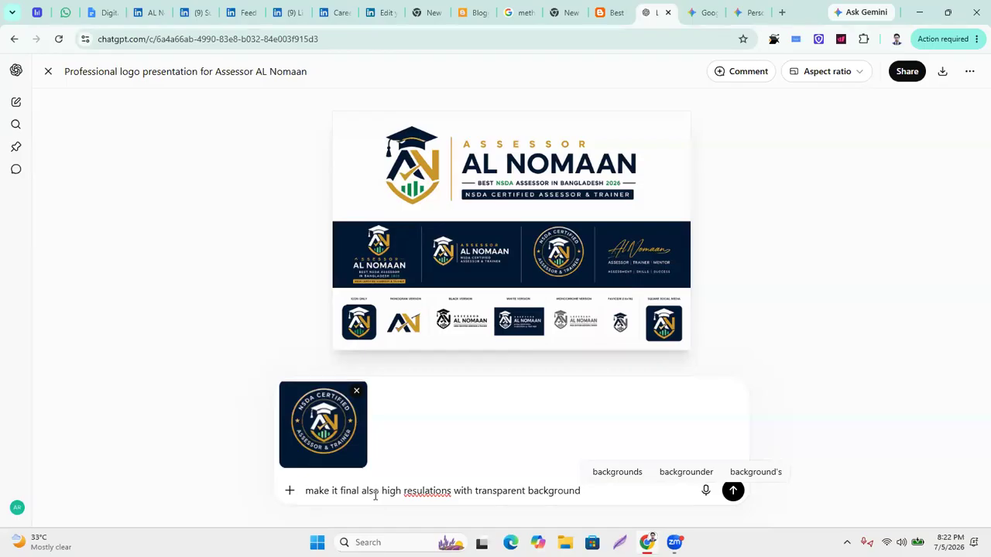
type("with ")
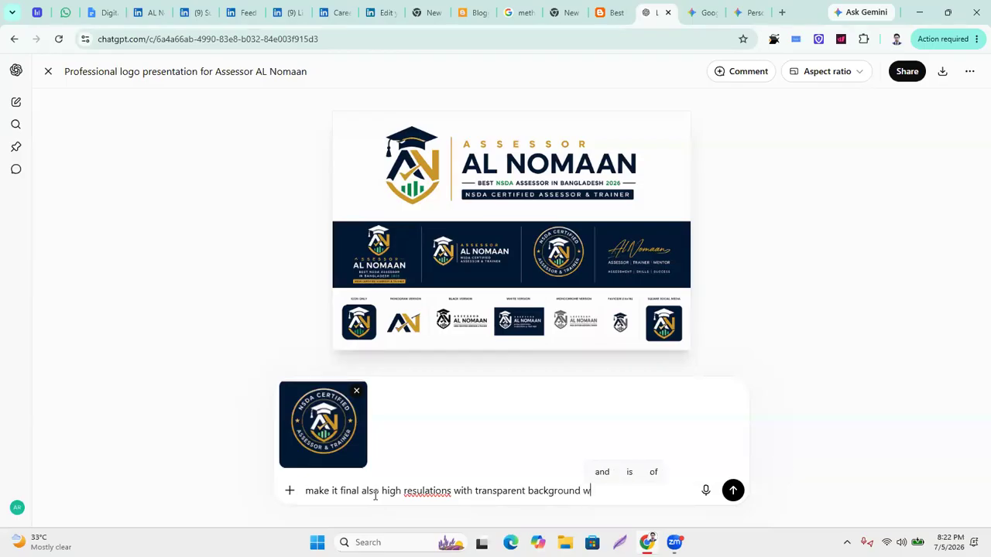
type("pe")
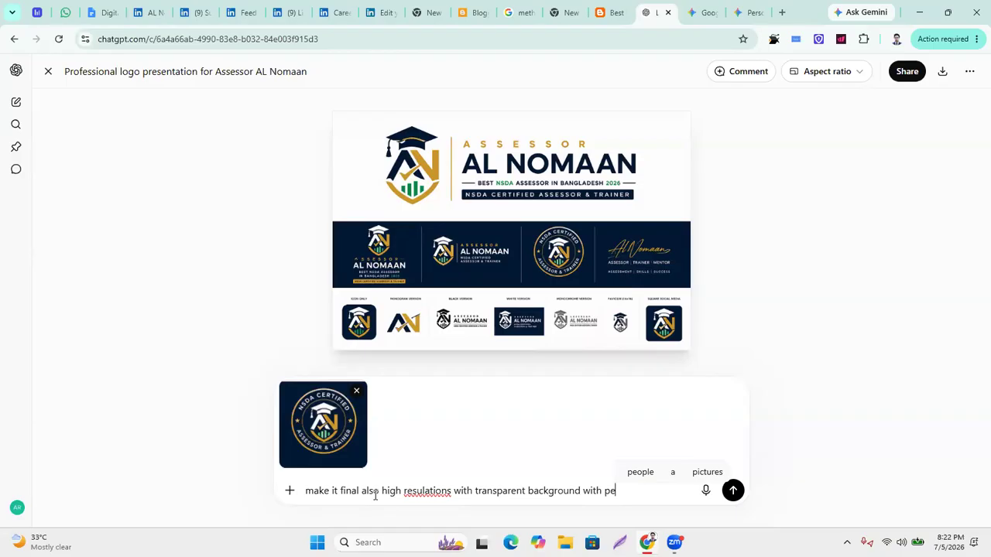
type("rfect")
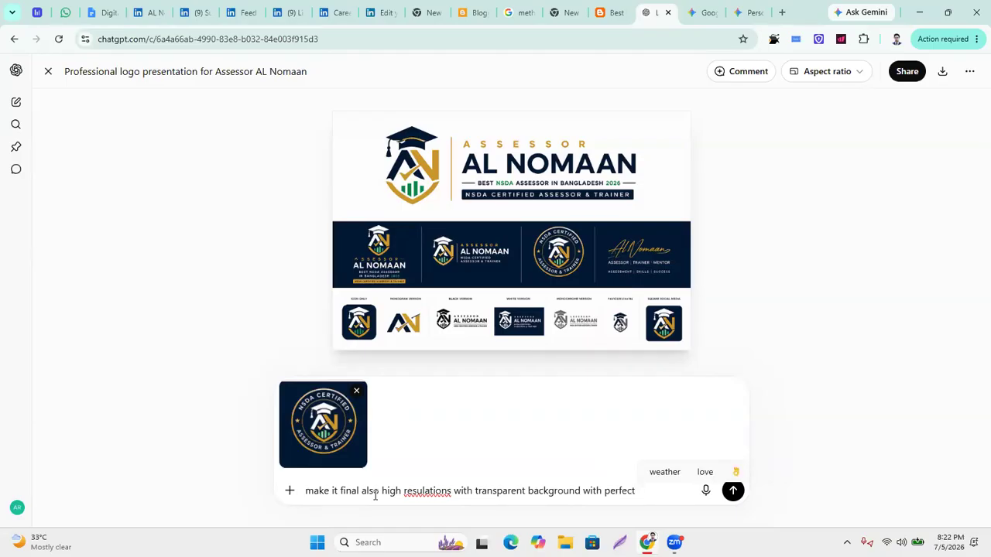
type(" size pr")
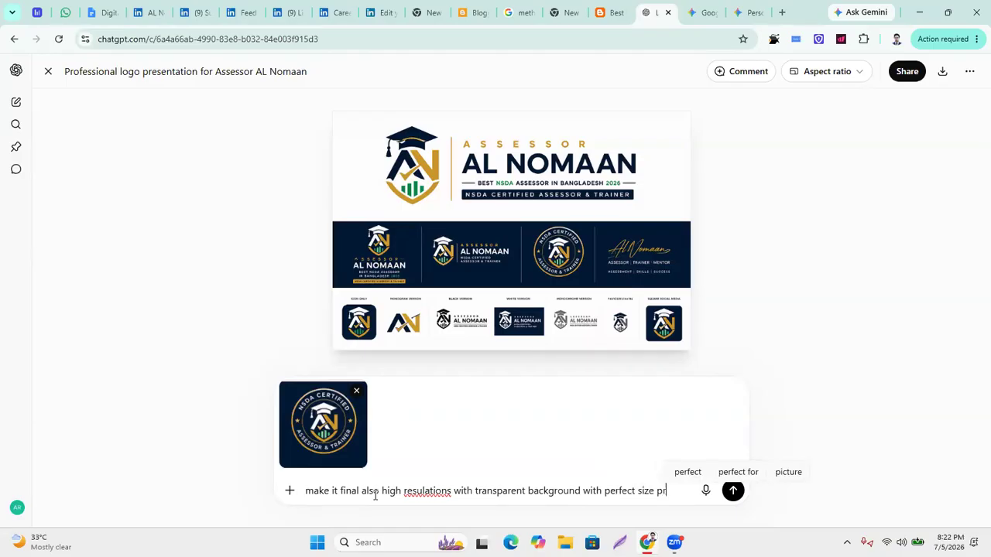
type("ofessionally")
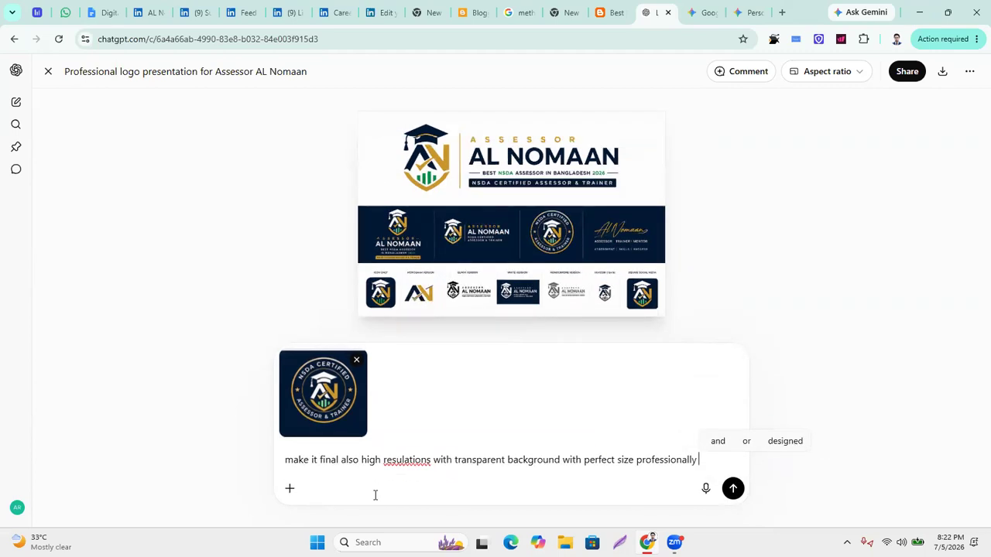
type("vector image")
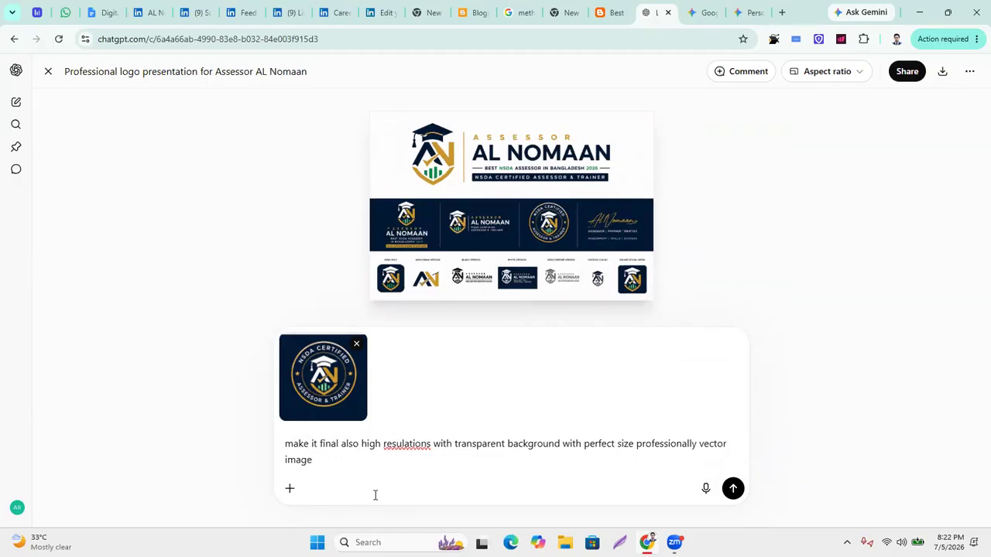
key("Return")
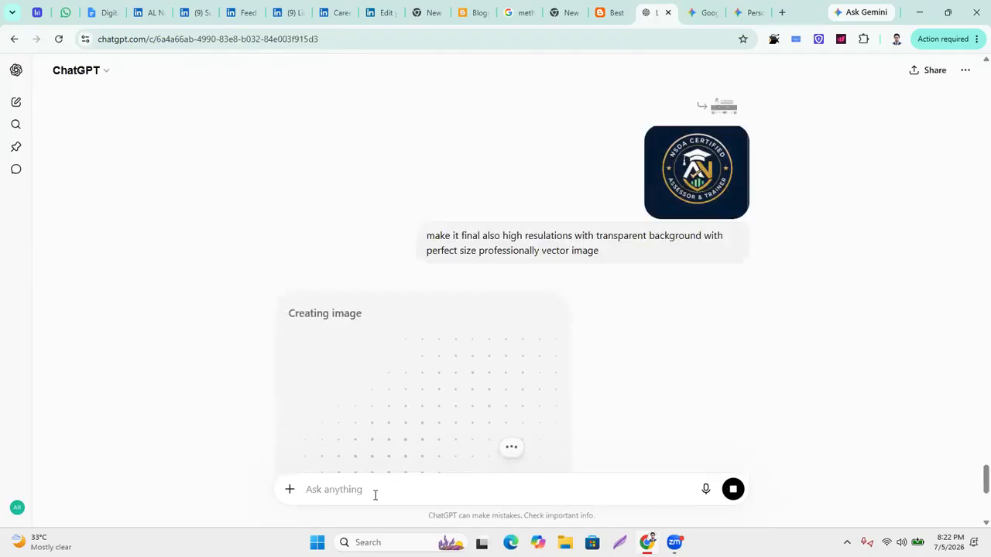
left_click(690, 11)
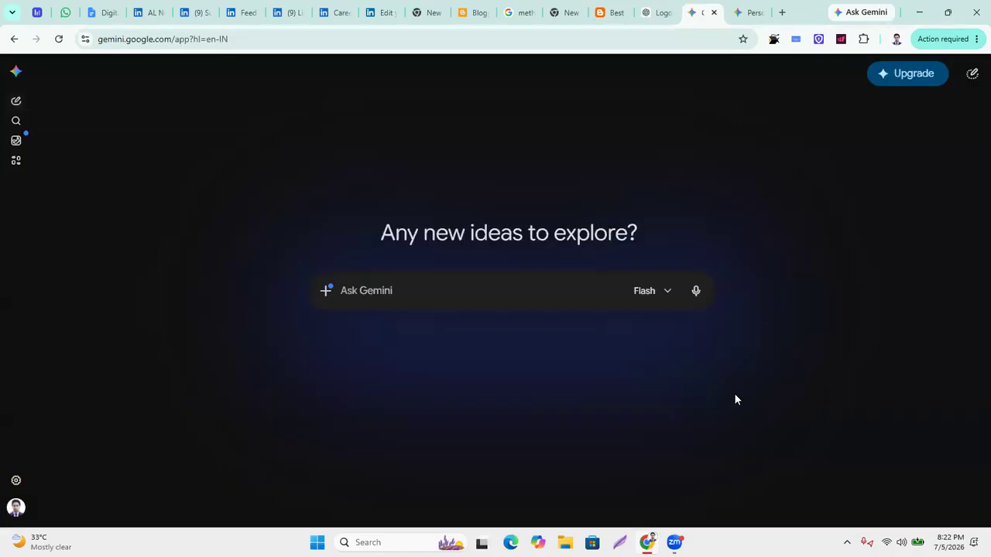
left_click(741, 13)
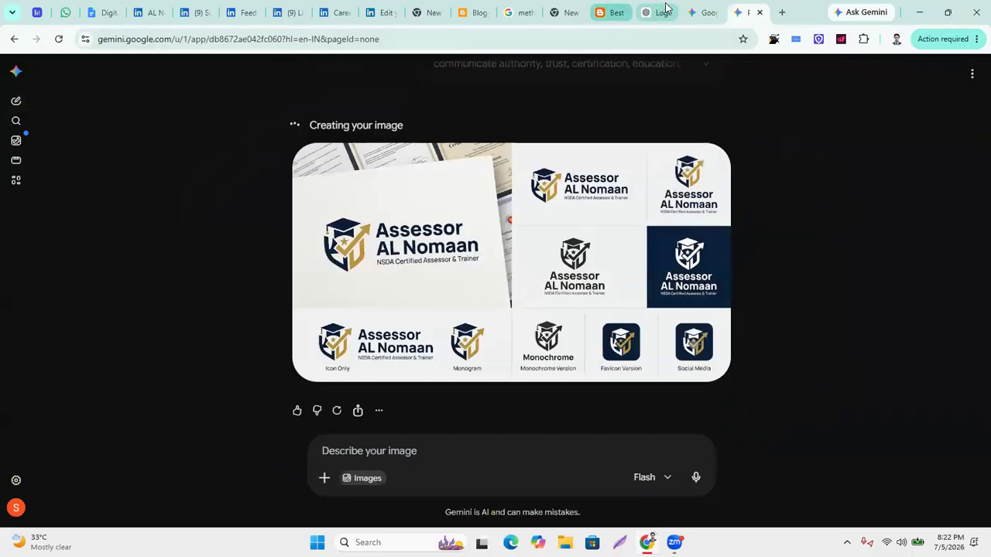
left_click(703, 12)
left_click(654, 11)
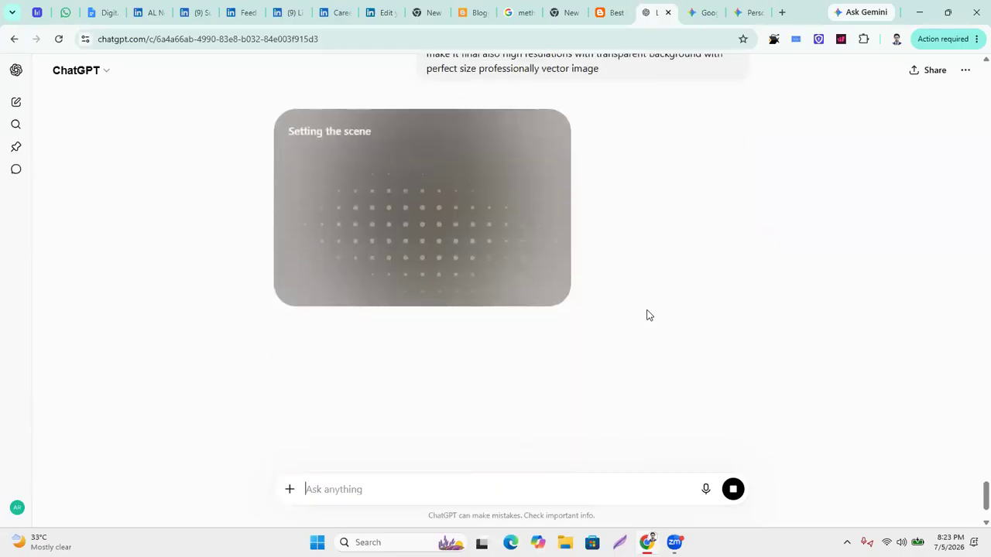
Glance at the LinkedIn task list and Gemini, then scroll ChatGPT to the finished round badge.
scroll(647, 315, "up", 2)
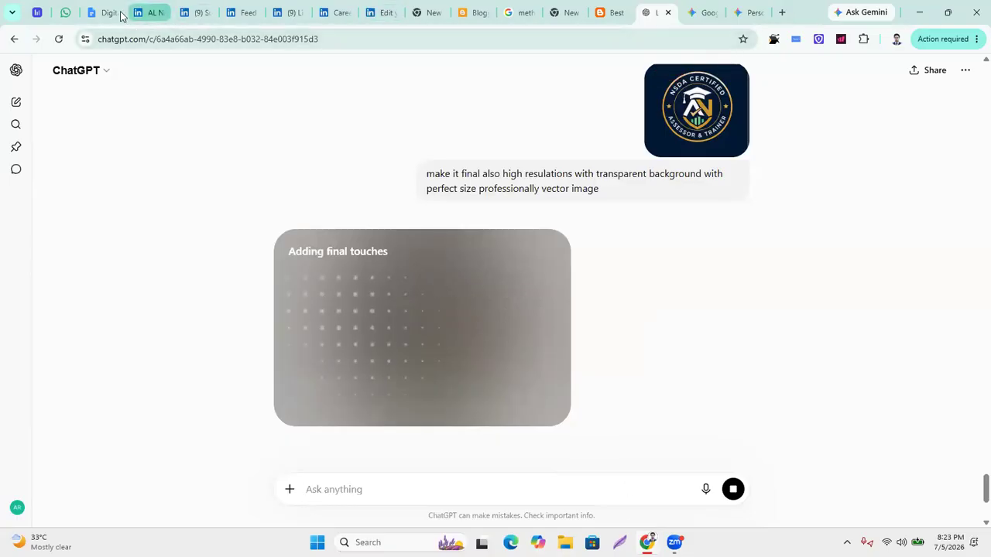
left_click(89, 14)
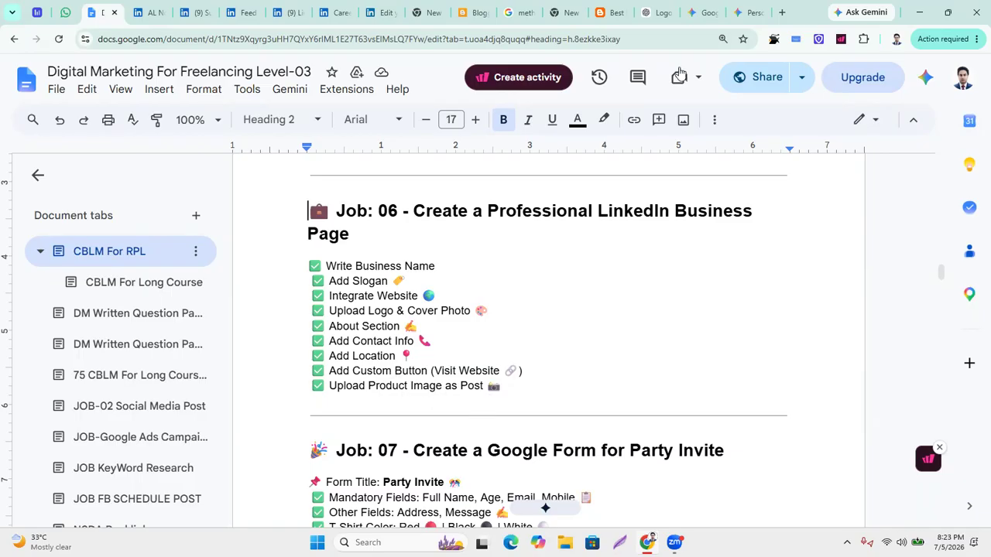
left_click(706, 13)
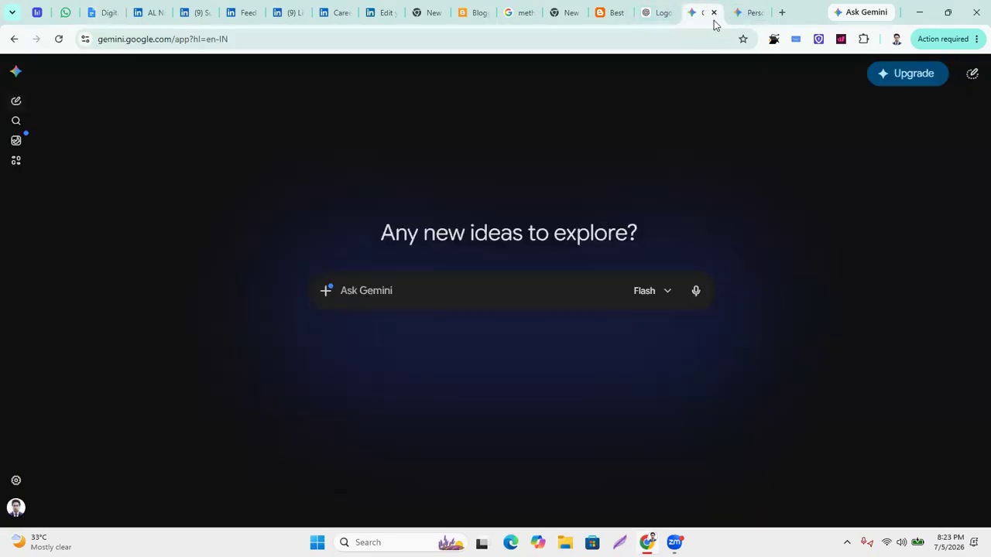
left_click(658, 12)
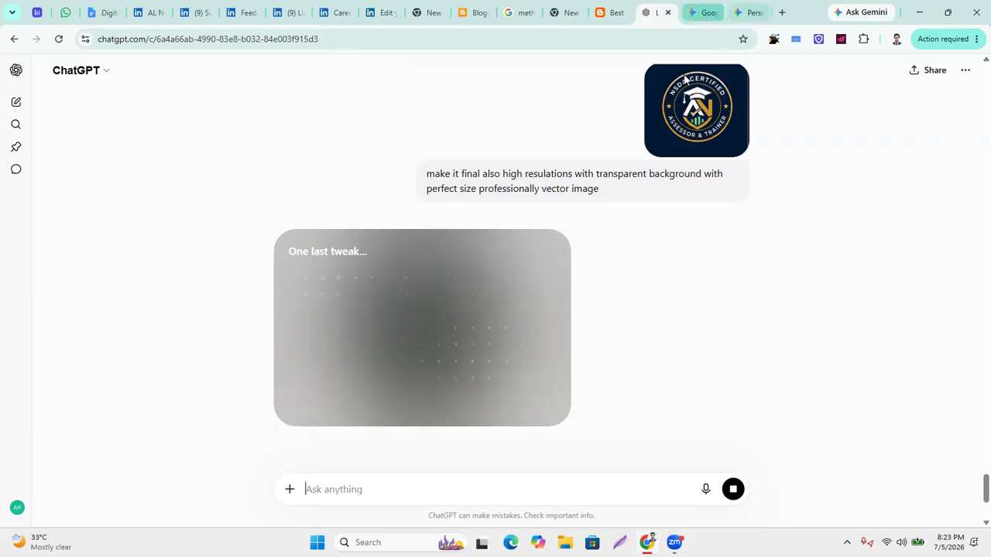
scroll(526, 230, "down", 3)
scroll(533, 236, "up", 10)
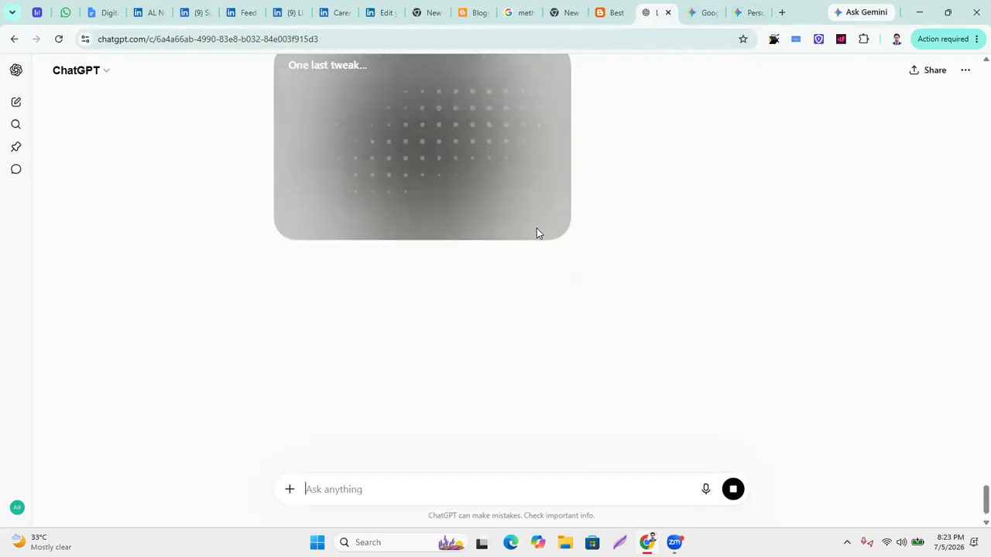
scroll(523, 232, "down", 4)
scroll(523, 232, "down", 3)
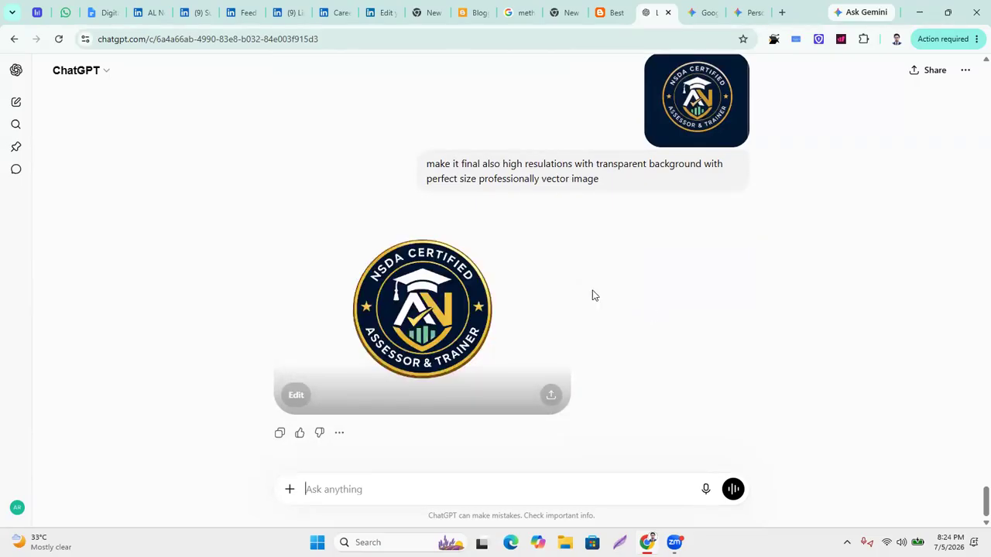
Download the finished NSDA badge from ChatGPT as a 2.2 MB PNG.
left_click(506, 334)
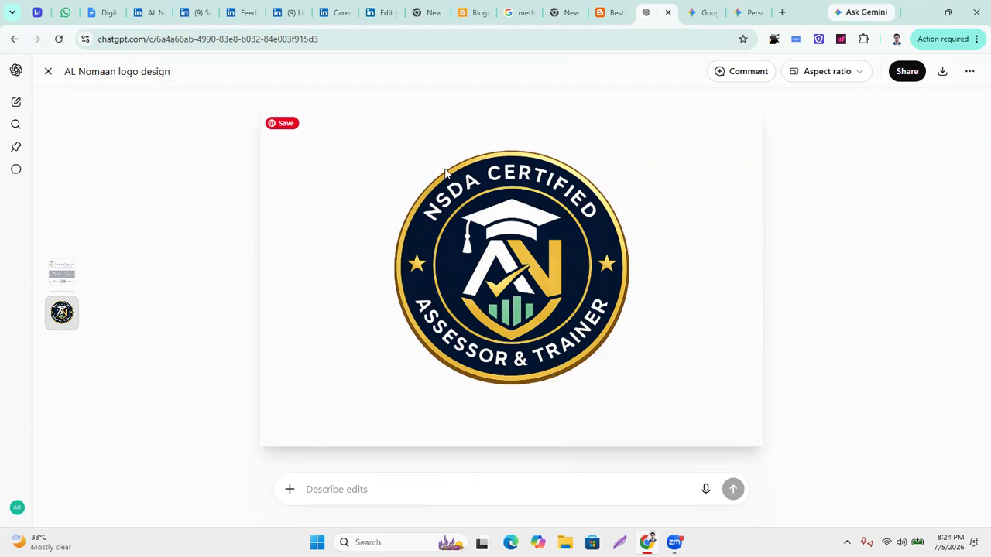
left_click(865, 75)
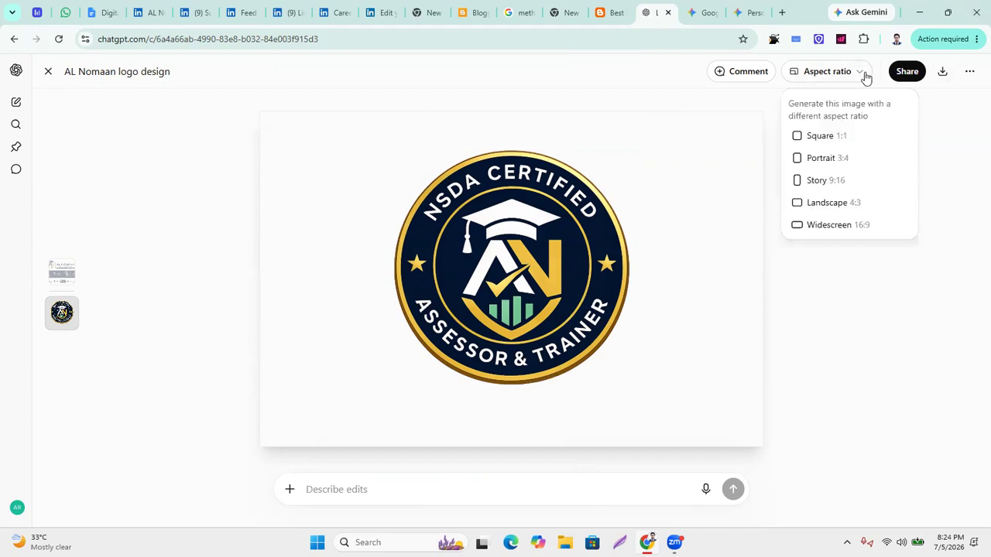
left_click(859, 348)
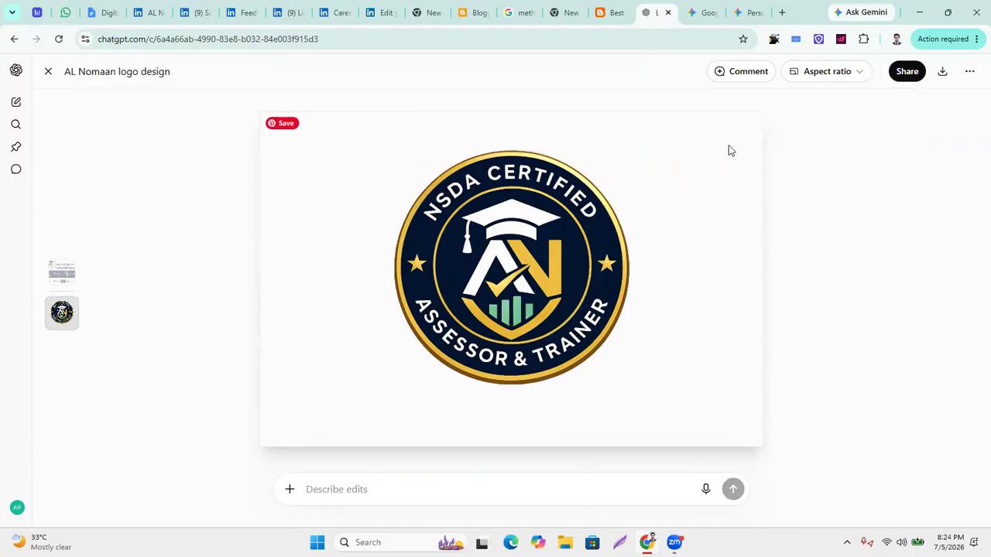
left_click(943, 74)
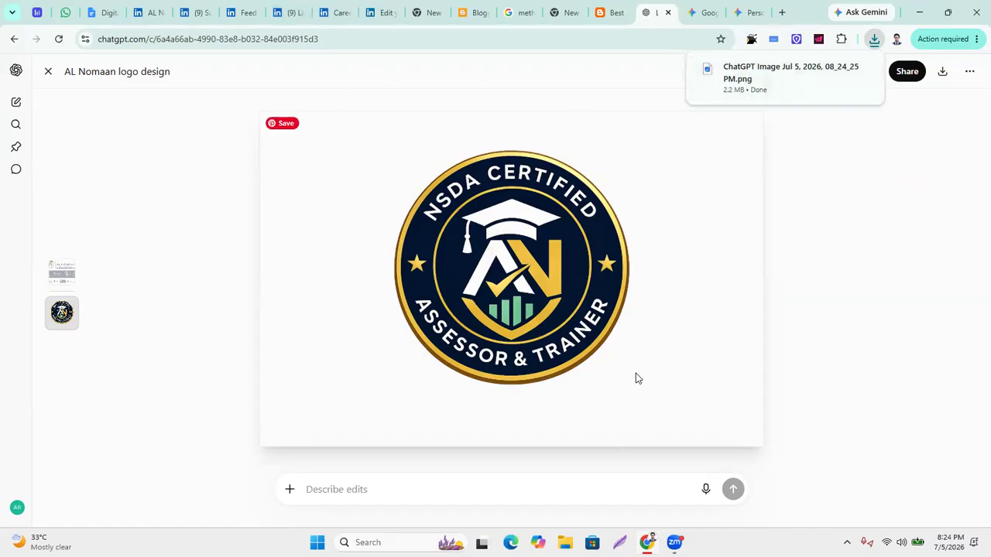
Go to the LinkedIn company page setup form and choose a file for the Logo.
left_click(340, 14)
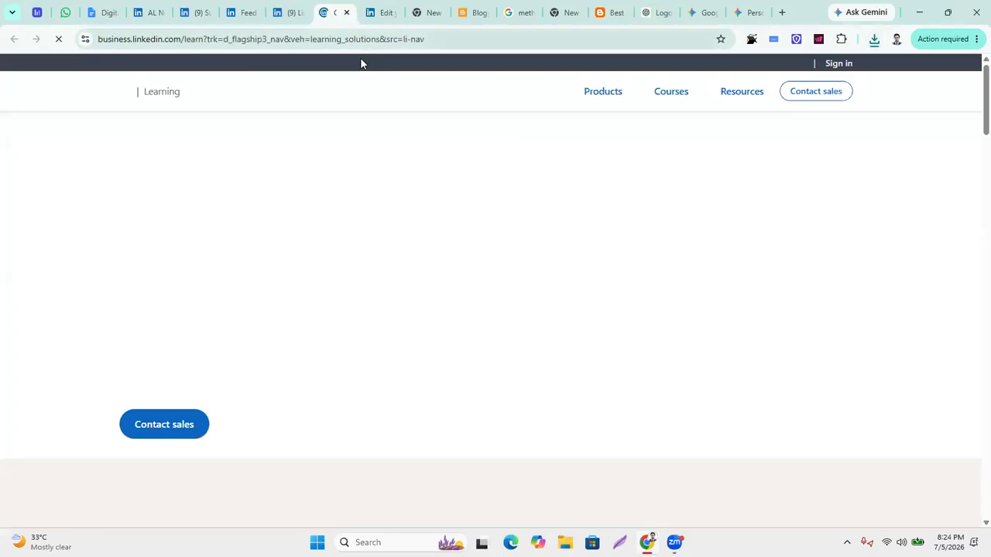
left_click(292, 14)
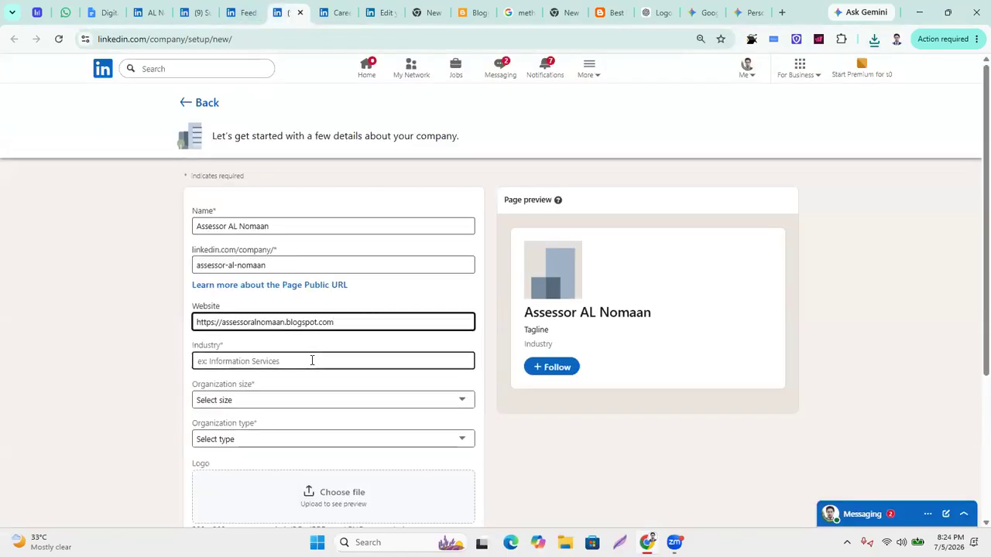
scroll(312, 360, "down", 3)
left_click(357, 310)
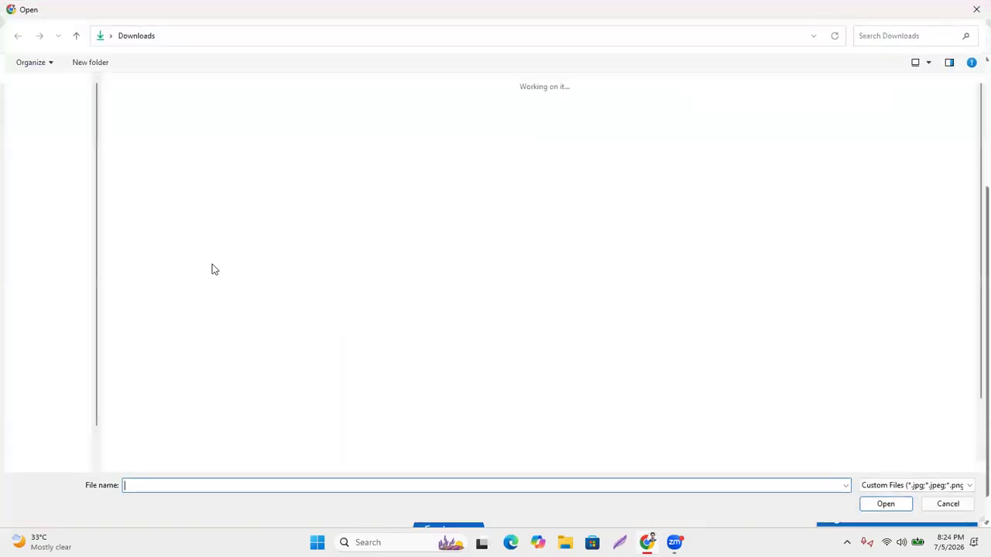
Upload the ChatGPT badge as the LinkedIn page logo, then remove it, leaving the field empty.
double_click(155, 137)
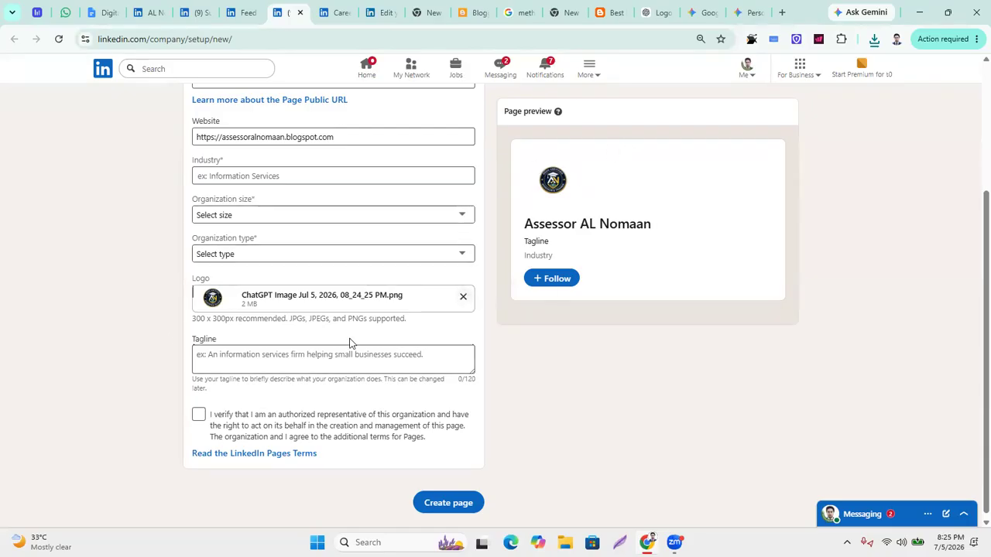
left_click(463, 297)
left_click(215, 375)
left_click(421, 344)
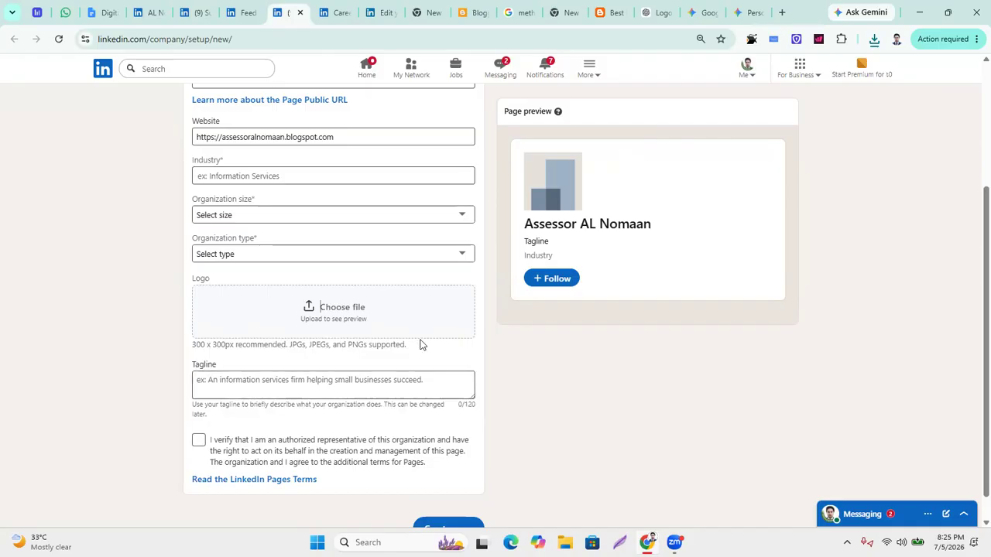
Regenerate the badge in ChatGPT at Square 1:1 aspect ratio, then open a new browser tab.
left_click(656, 12)
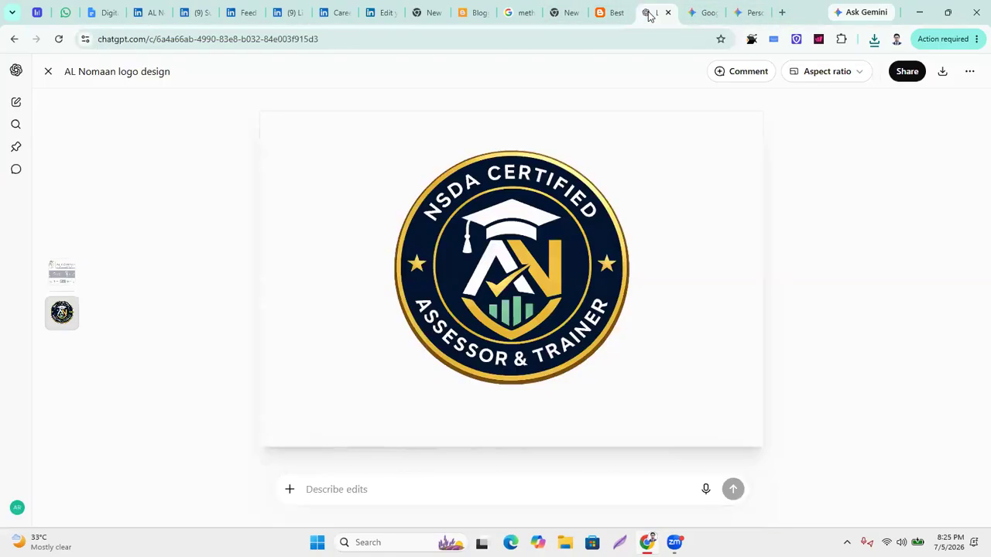
left_click(860, 77)
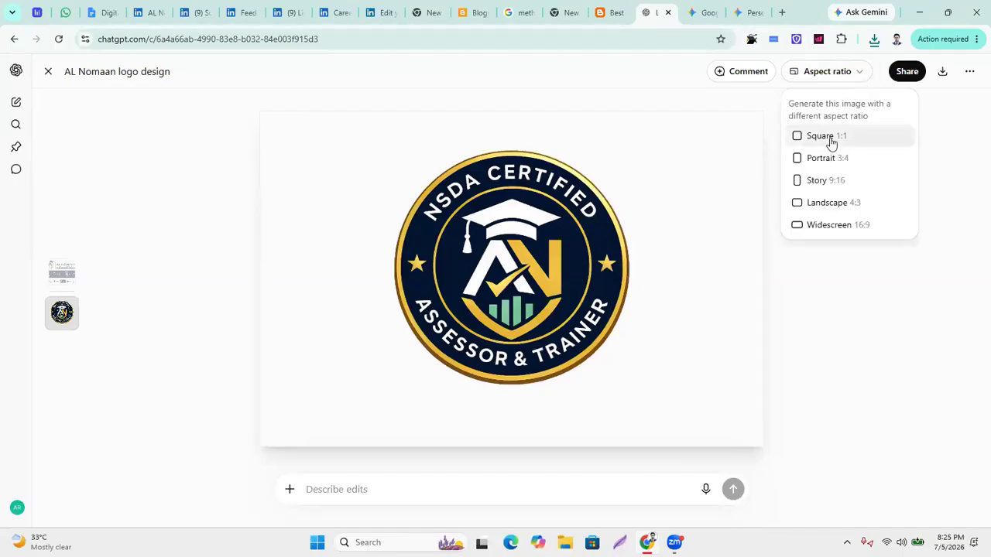
left_click(830, 143)
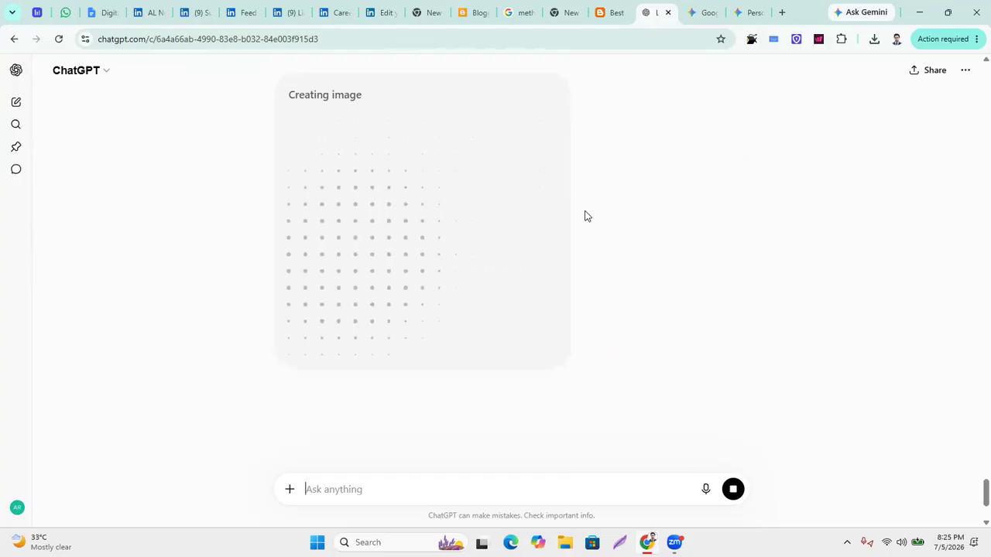
left_click(782, 13)
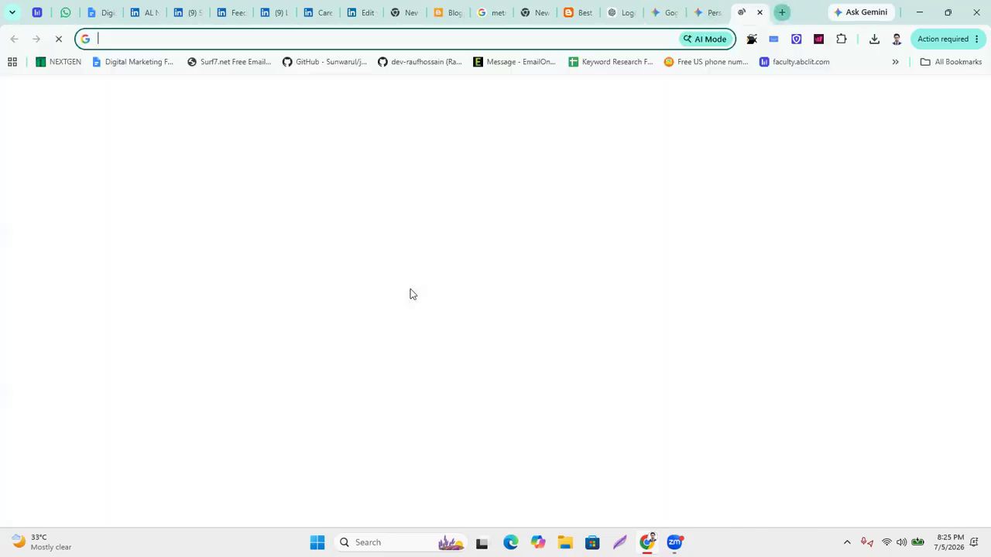
Go to canva.com and create a blank custom-size design of 1080 × 1080 px.
type("canva")
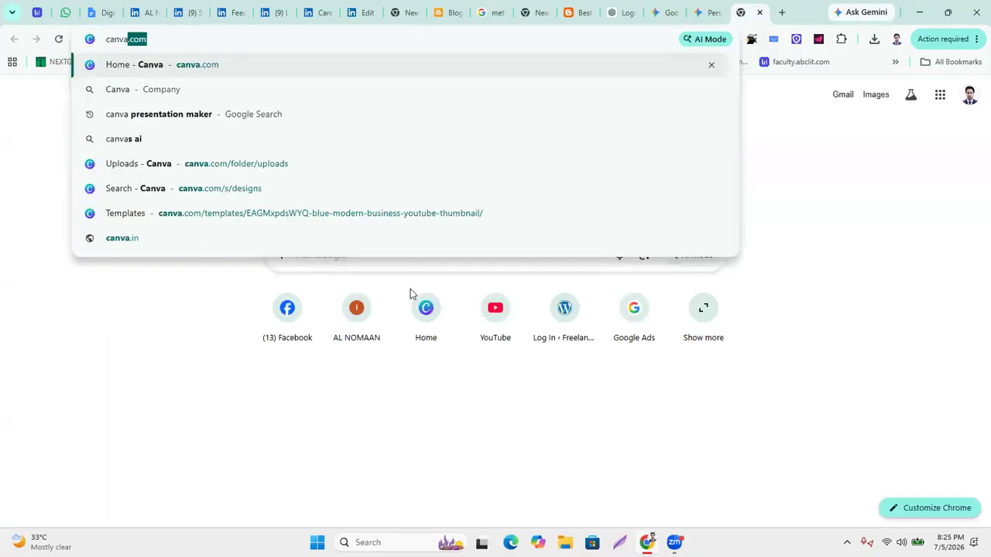
key("Return")
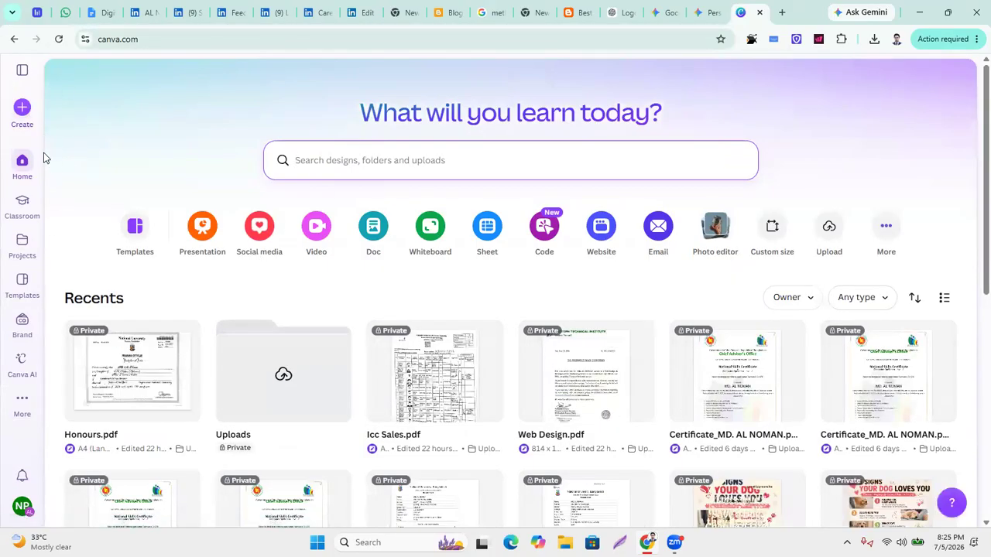
left_click(31, 113)
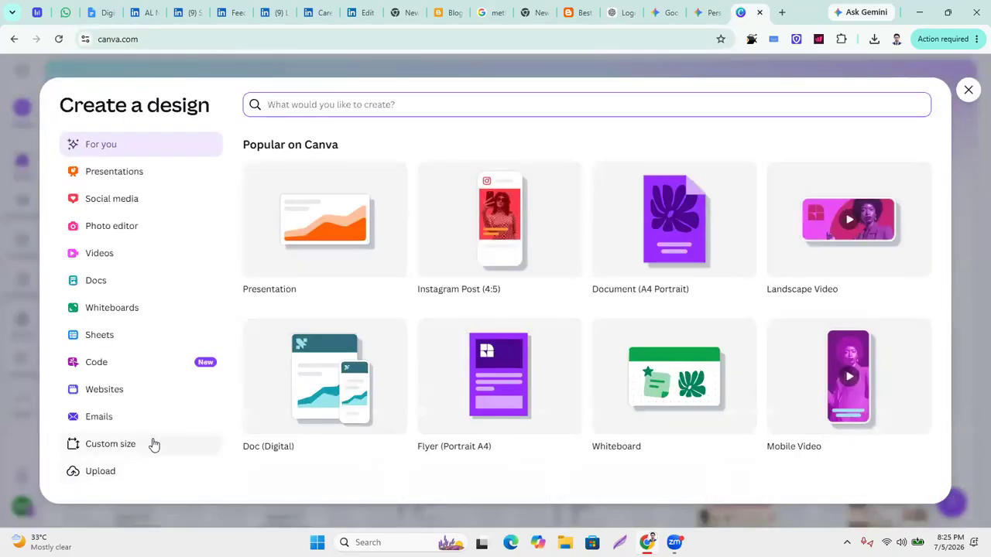
left_click(124, 445)
left_click(283, 150)
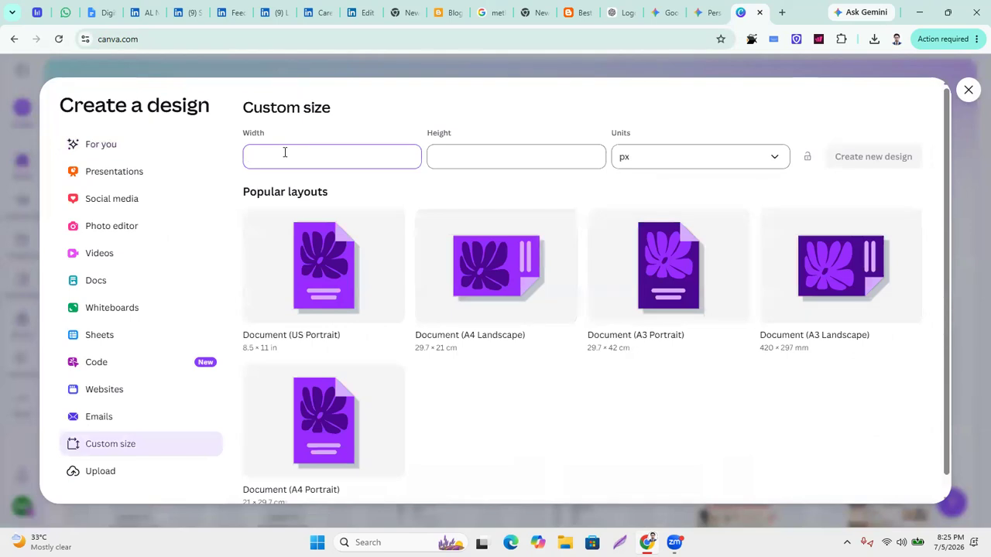
type("1080")
left_click(486, 164)
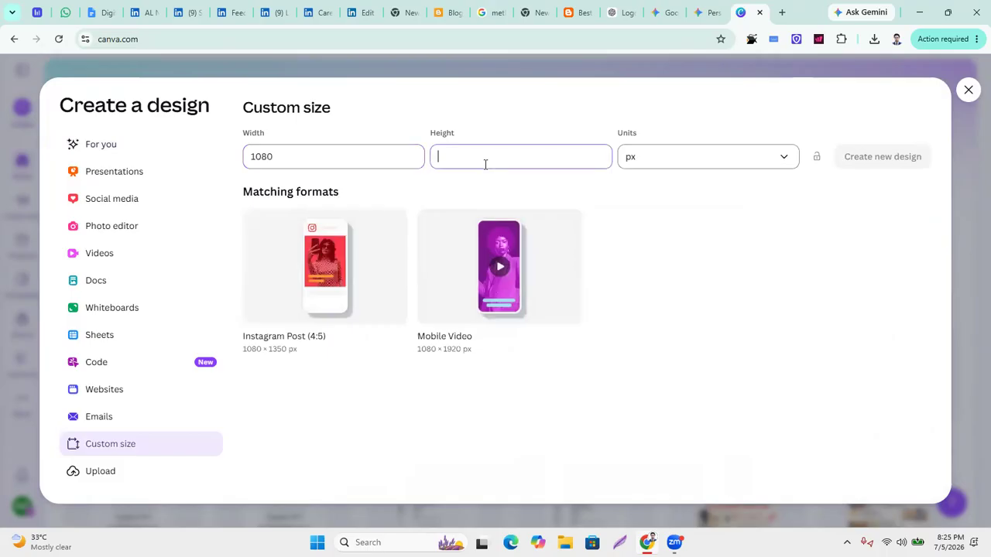
type("1080")
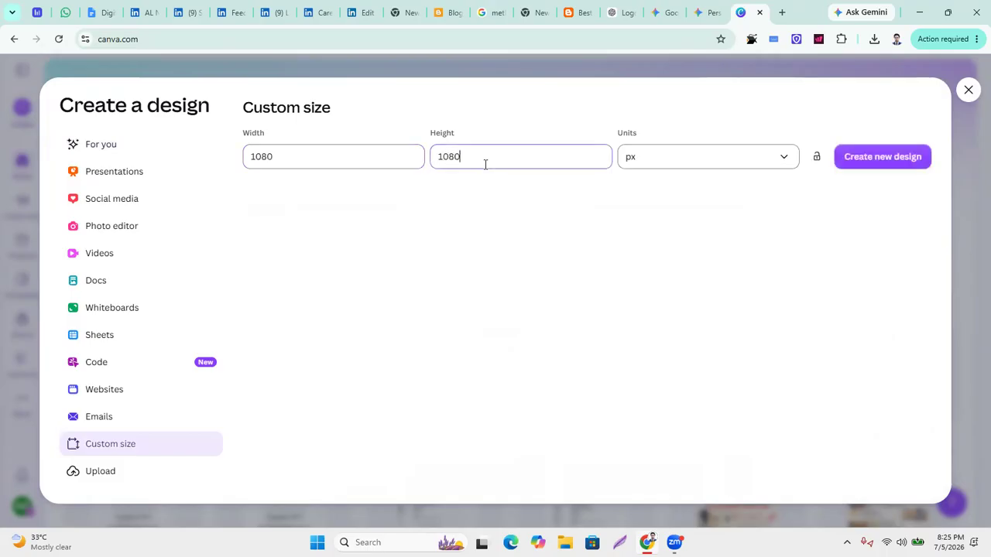
left_click(894, 159)
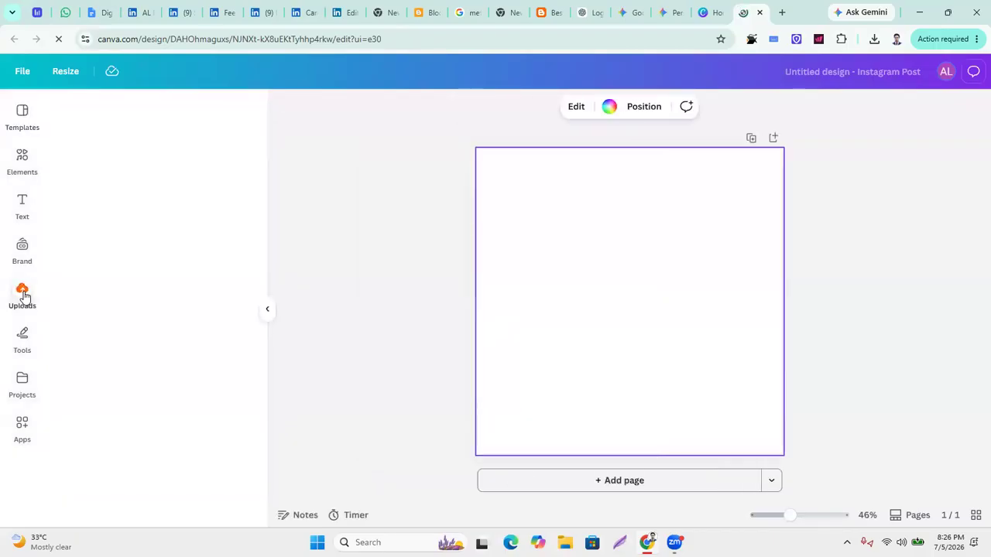
Upload the ChatGPT badge image from Downloads and drag it onto the 1080 × 1080 page.
left_click(23, 294)
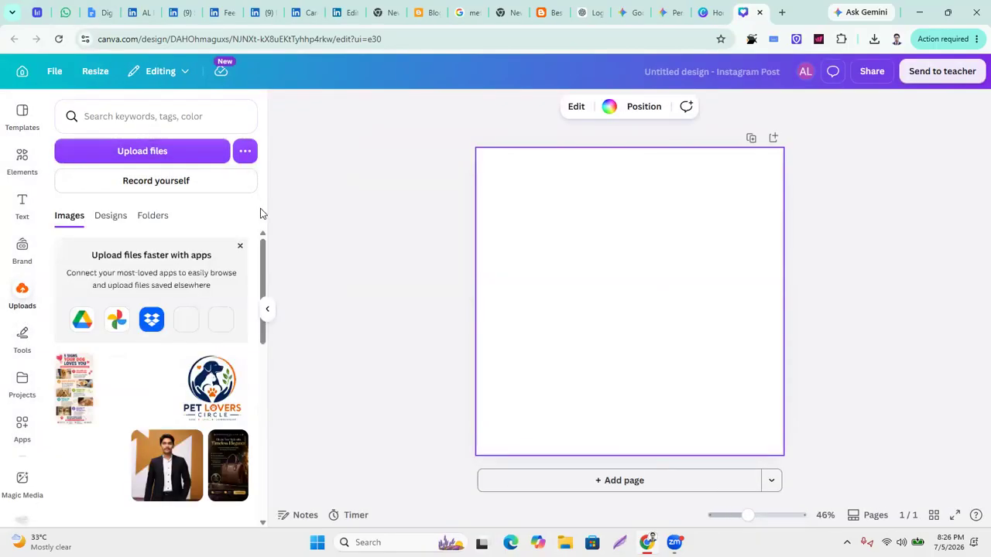
left_click(144, 150)
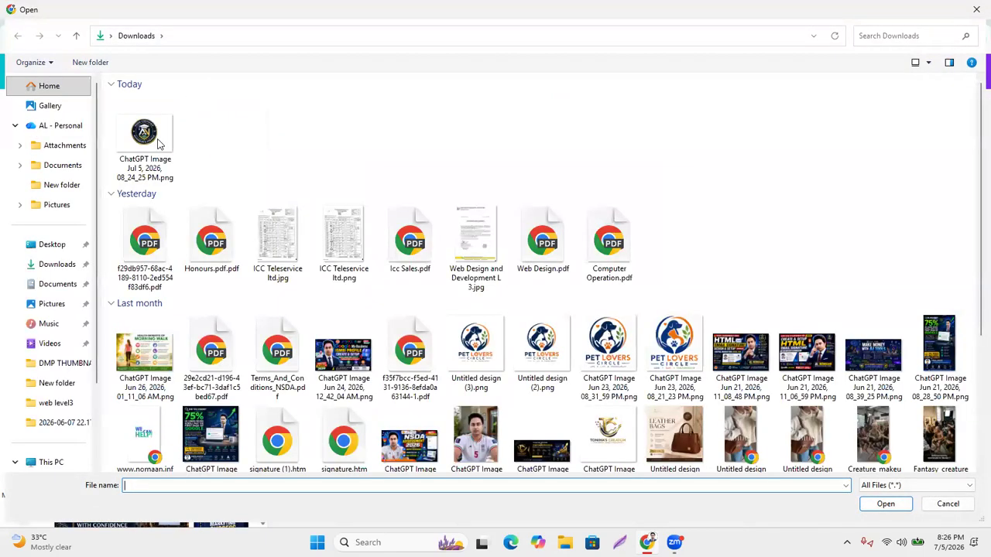
double_click(159, 143)
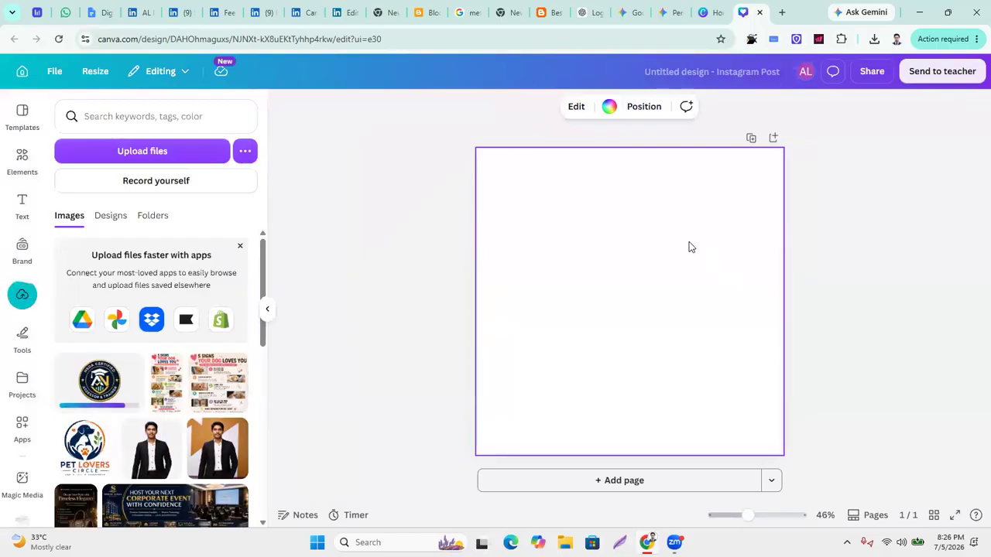
left_click(922, 229)
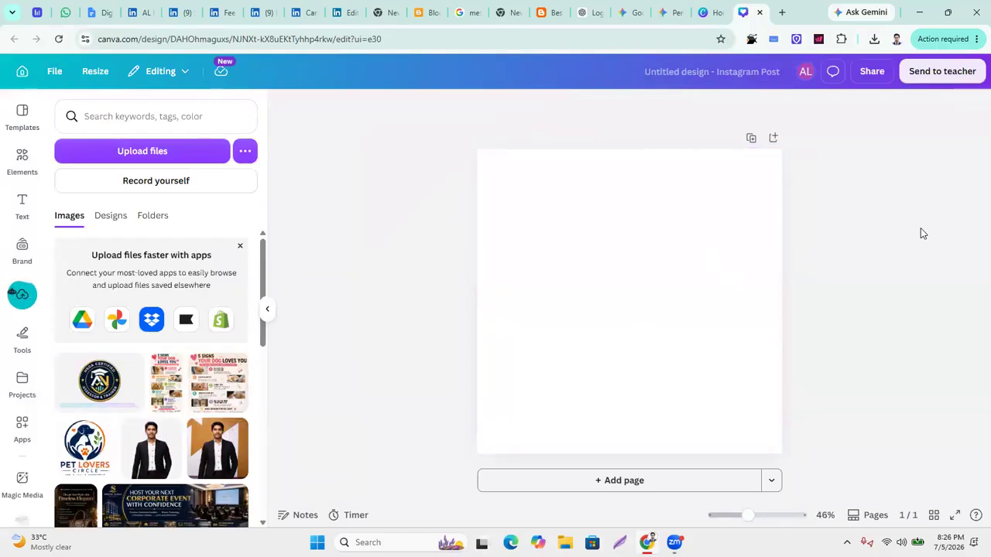
left_click(640, 271)
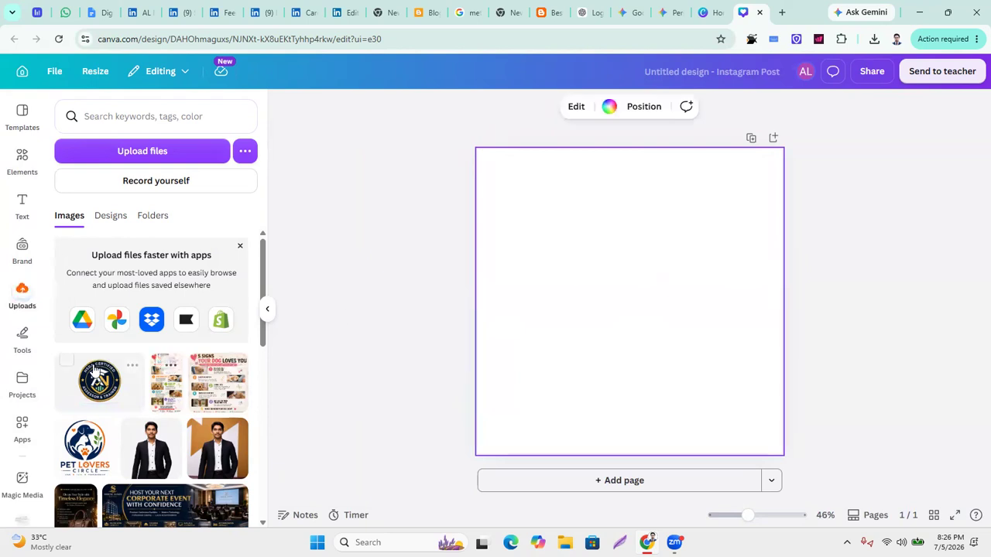
left_click_drag(96, 383, 490, 244)
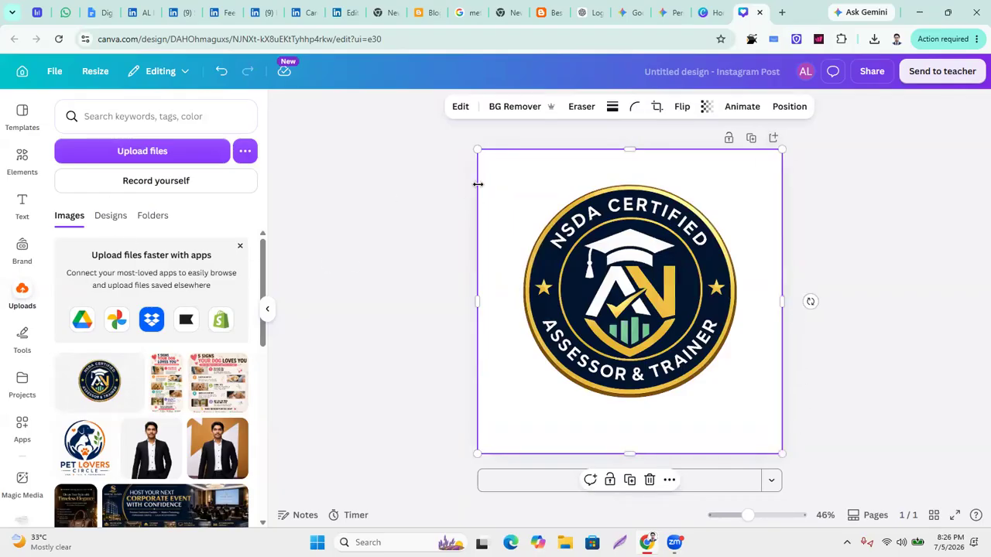
Resize the badge by its corner handles and nudge it until the emblem nearly fills the page.
left_click_drag(476, 149, 443, 116)
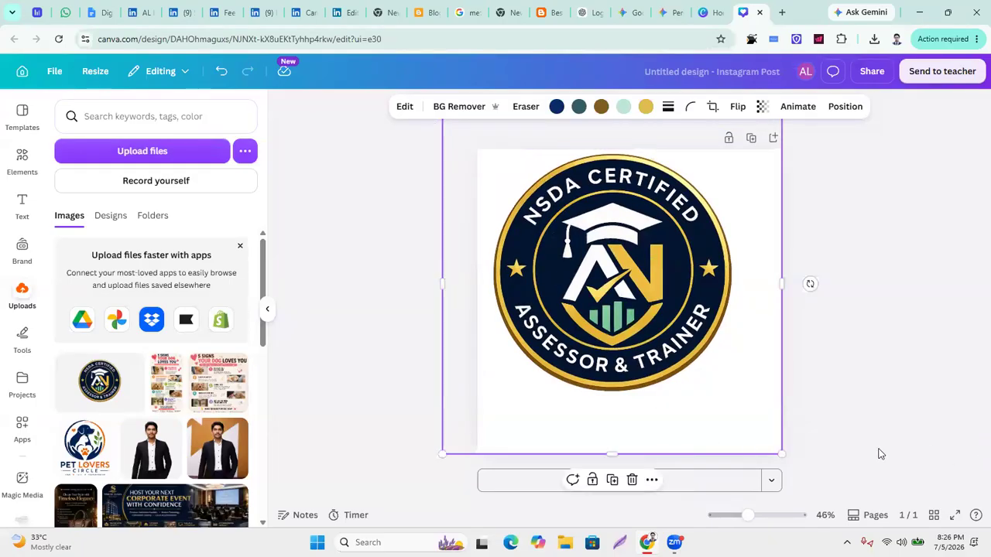
left_click_drag(782, 454, 799, 456)
left_click_drag(823, 473, 826, 497)
left_click_drag(438, 308, 404, 308)
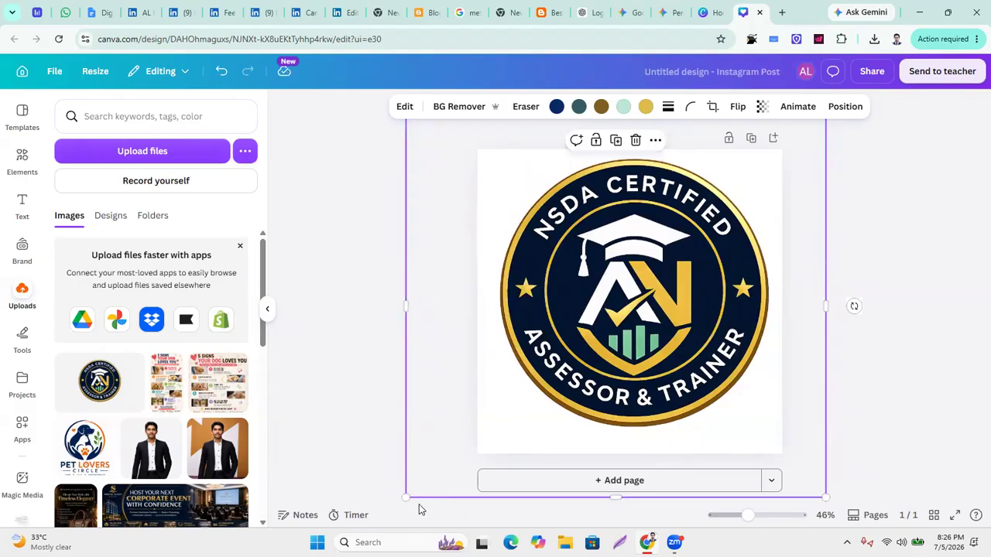
left_click_drag(401, 499, 393, 524)
key("Down")
key("Down")
key("Down")
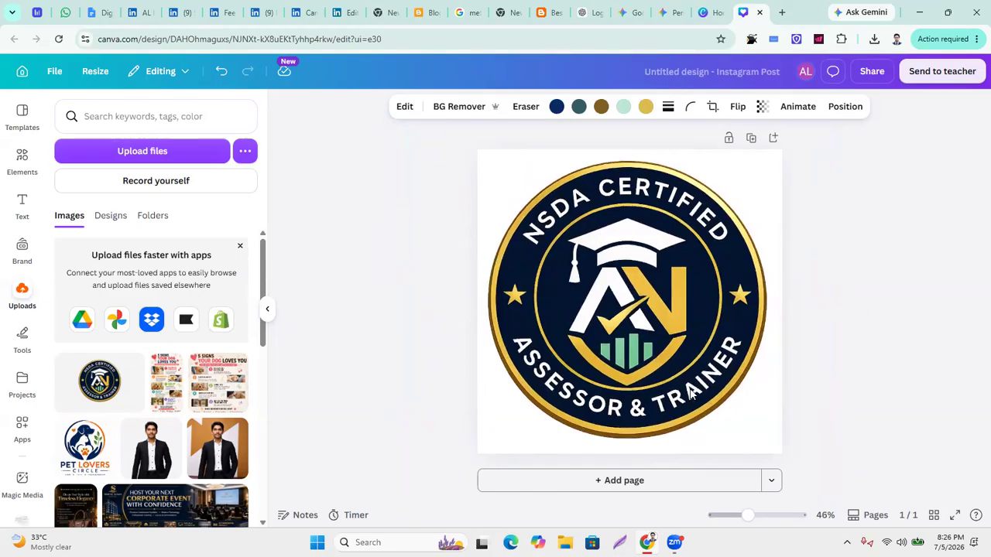
key("Down")
key("Down")
key("Down")
key("Down")
key("Down")
key("Down")
key("Down")
key("Down")
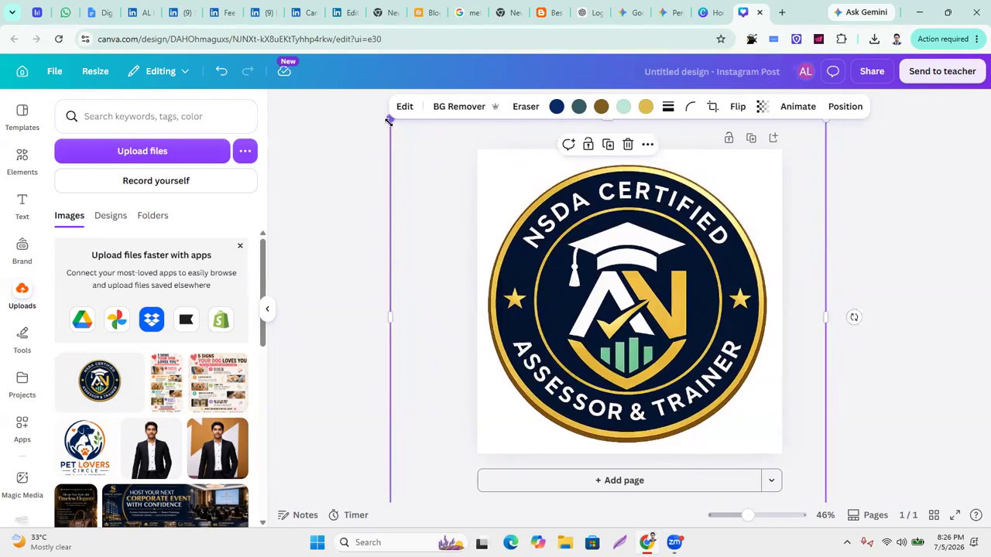
left_click_drag(393, 123, 411, 137)
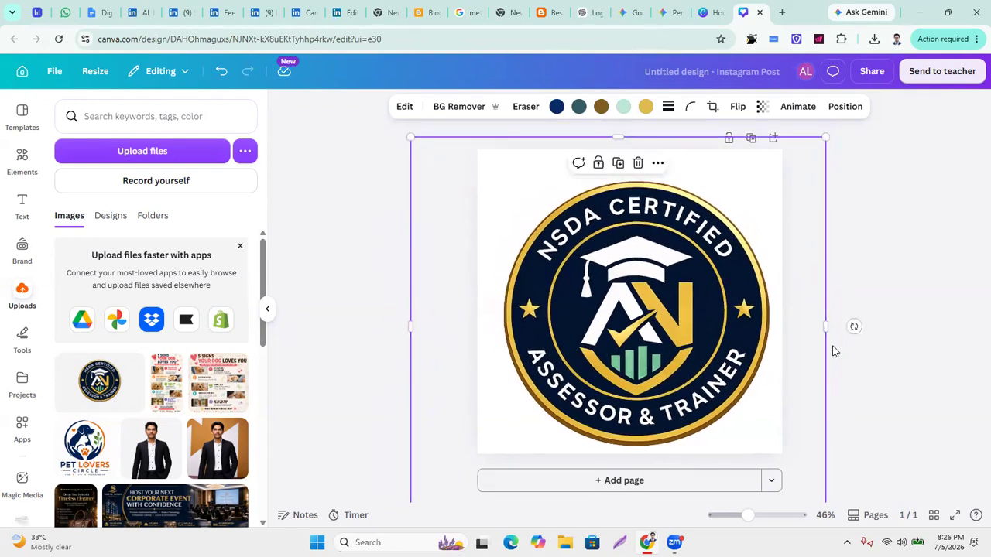
left_click_drag(826, 136, 809, 151)
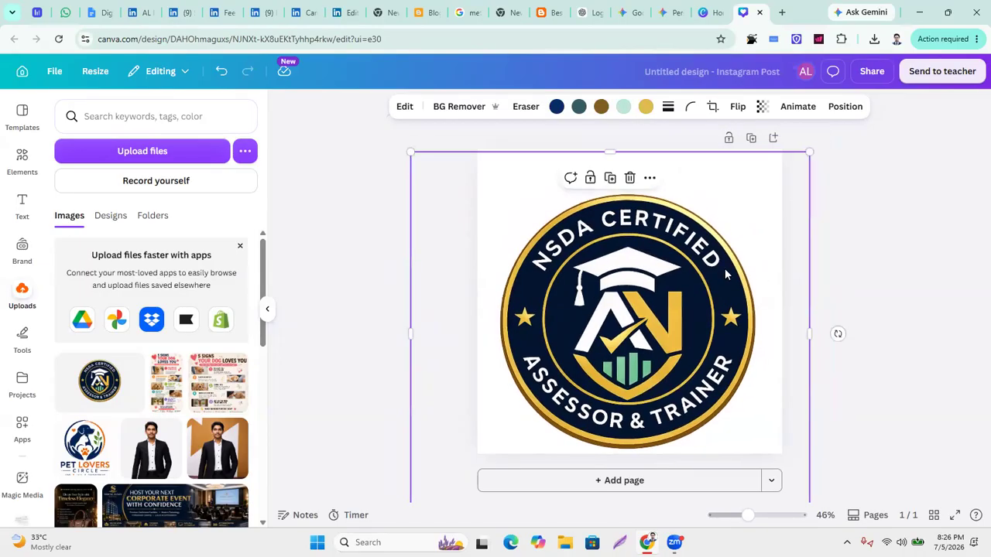
left_click_drag(648, 304, 653, 291)
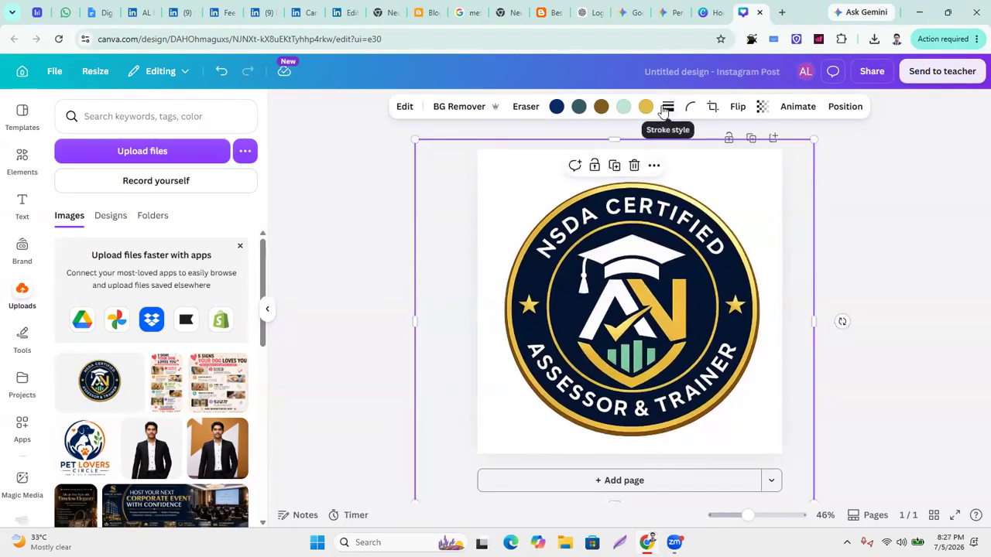
Centre the badge horizontally on the page with Align to page.
left_click(654, 165)
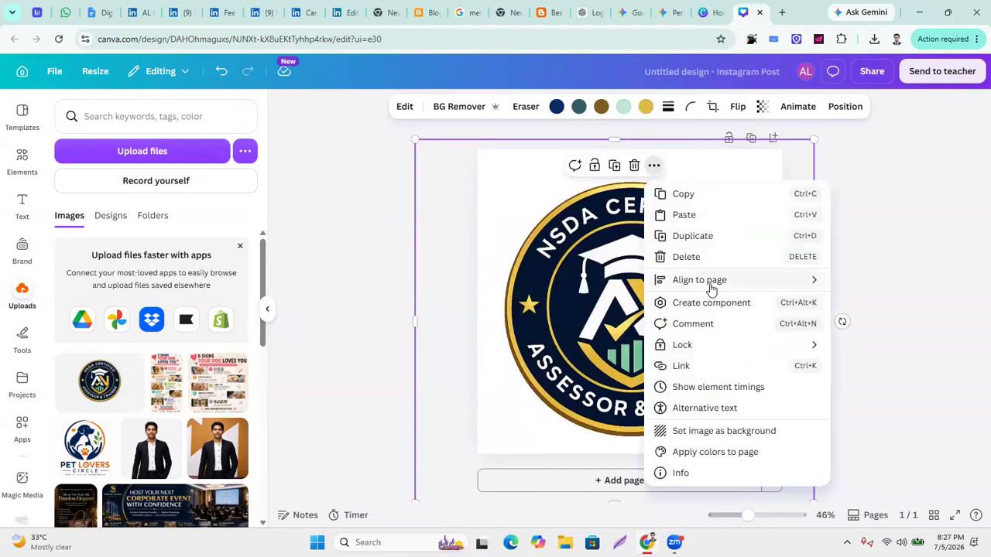
mouse_move(710, 285)
left_click(878, 304)
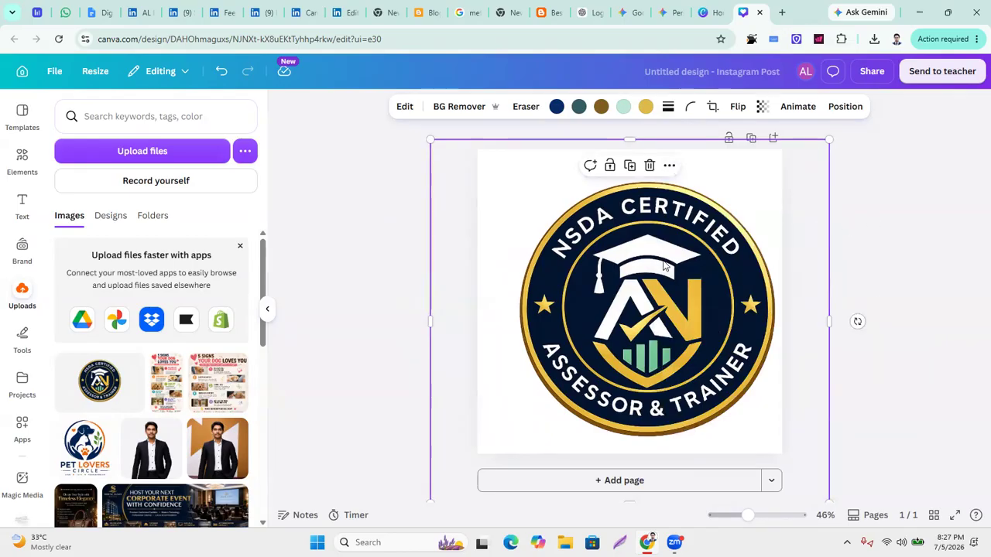
left_click(470, 246)
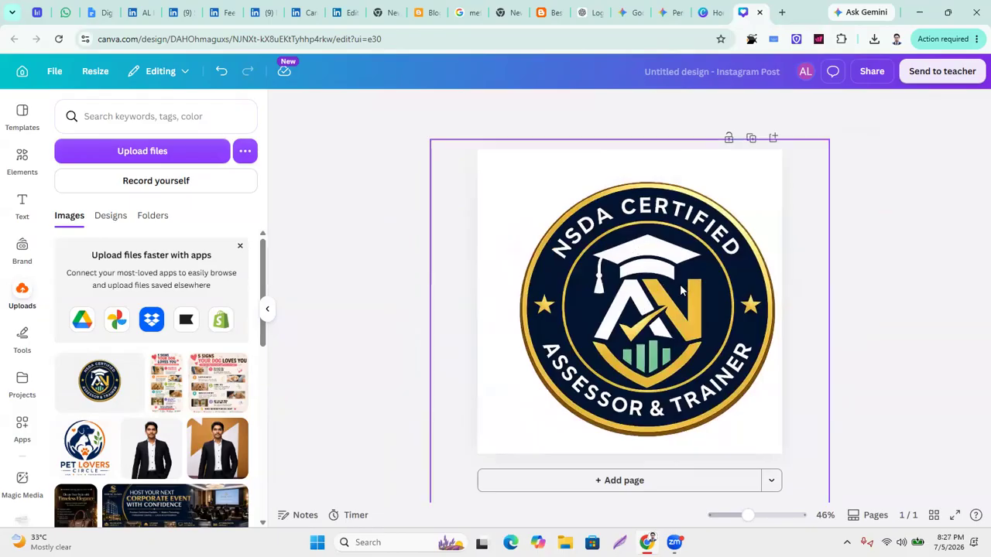
Align the badge to the page's vertical Middle.
left_click(782, 158)
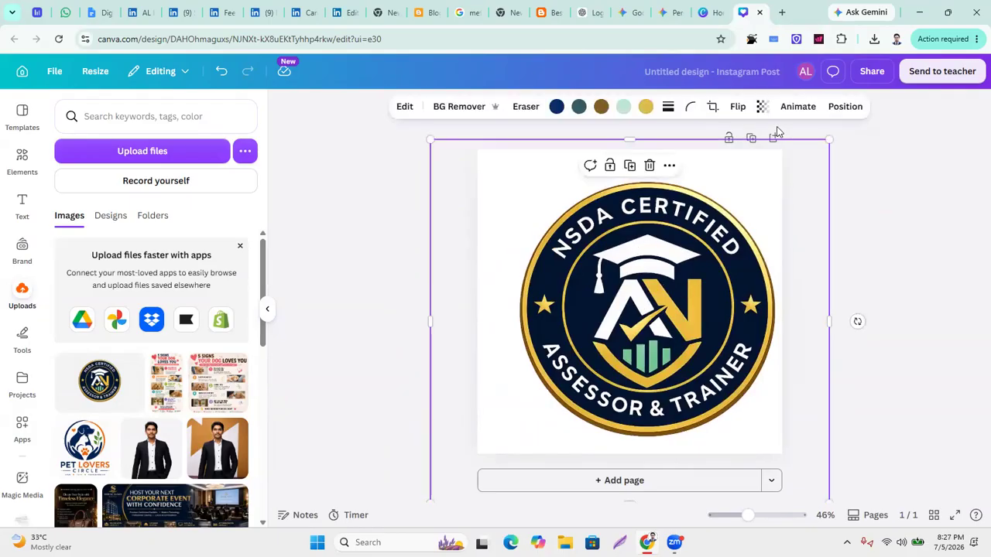
left_click(668, 166)
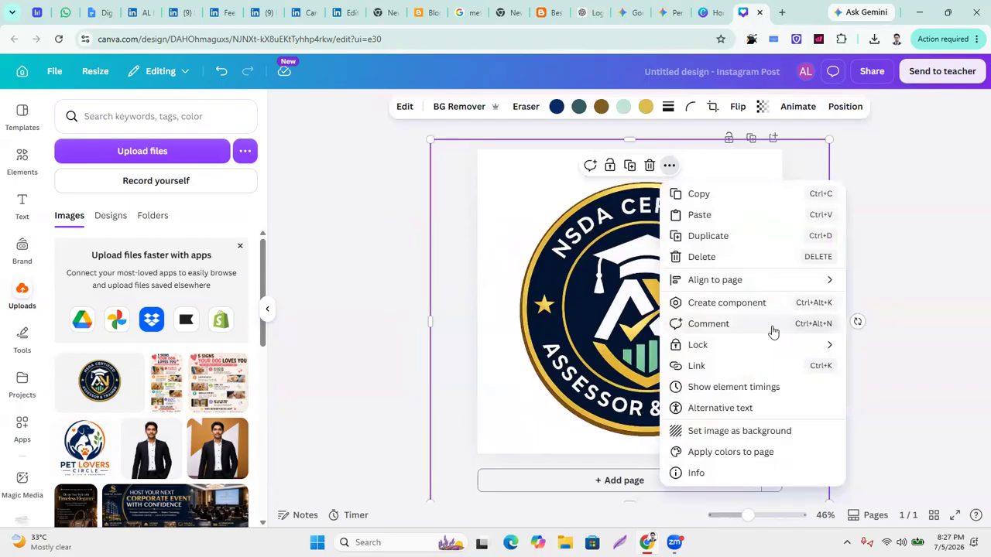
mouse_move(785, 283)
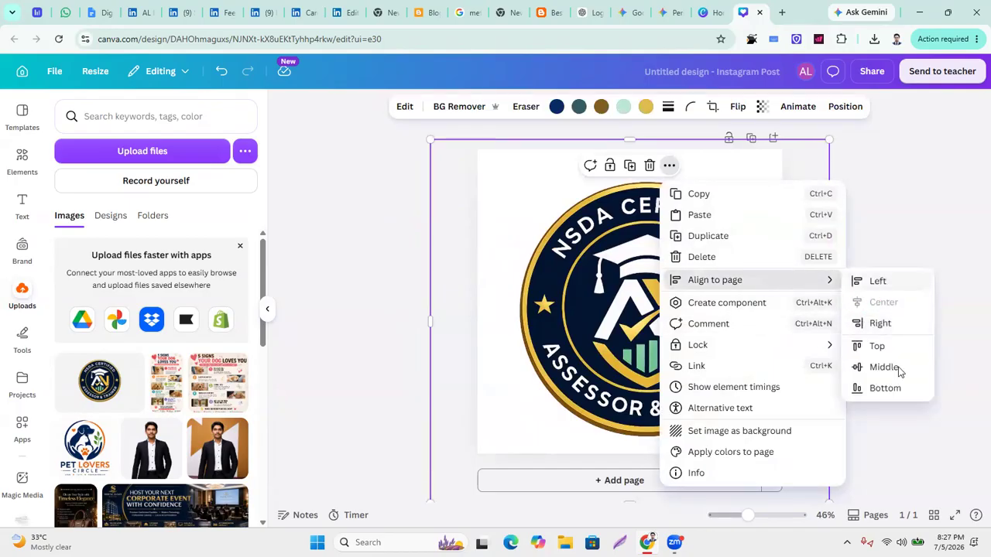
left_click(898, 372)
left_click(898, 204)
left_click(731, 346)
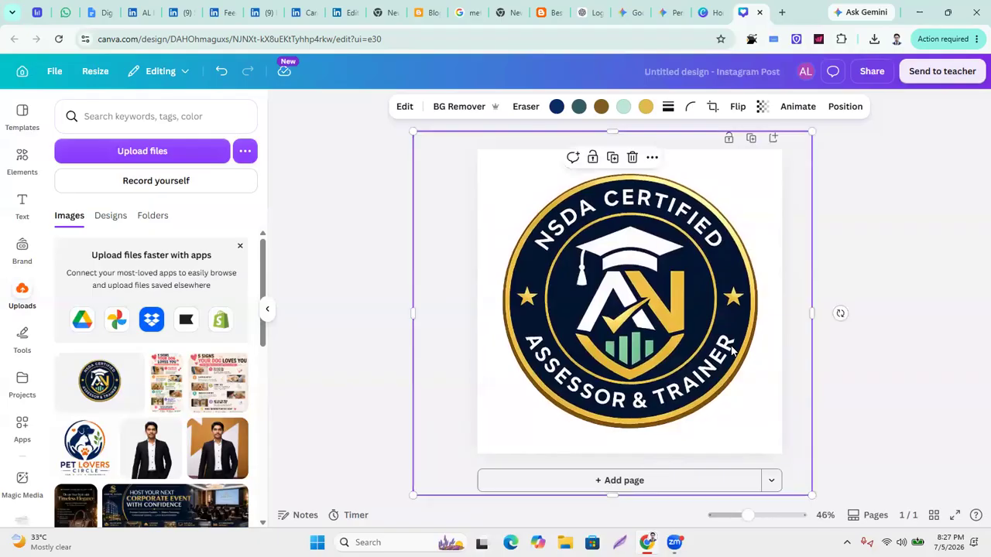
Glance at the Share options, then try recolouring the logo's brown tone to magenta.
left_click(819, 224)
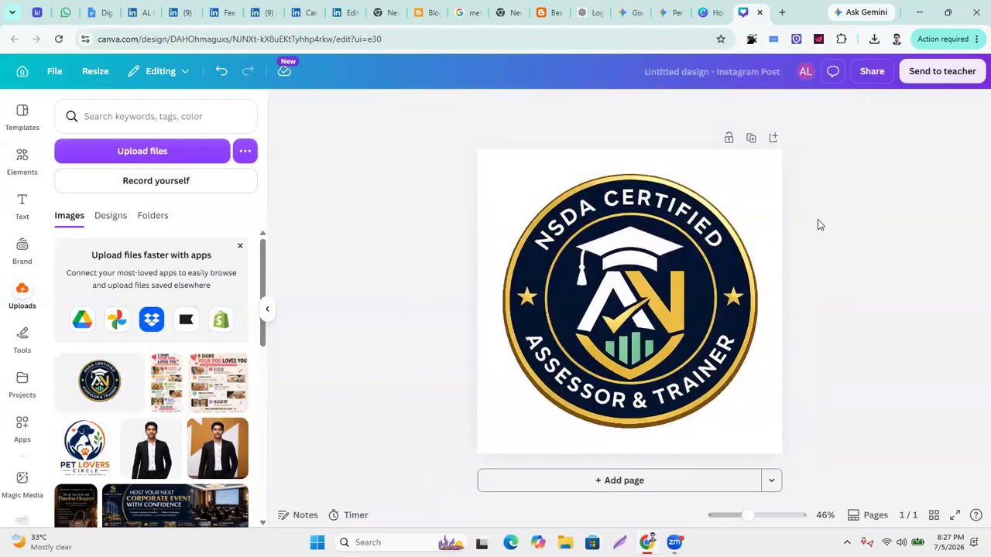
left_click(870, 74)
left_click(377, 280)
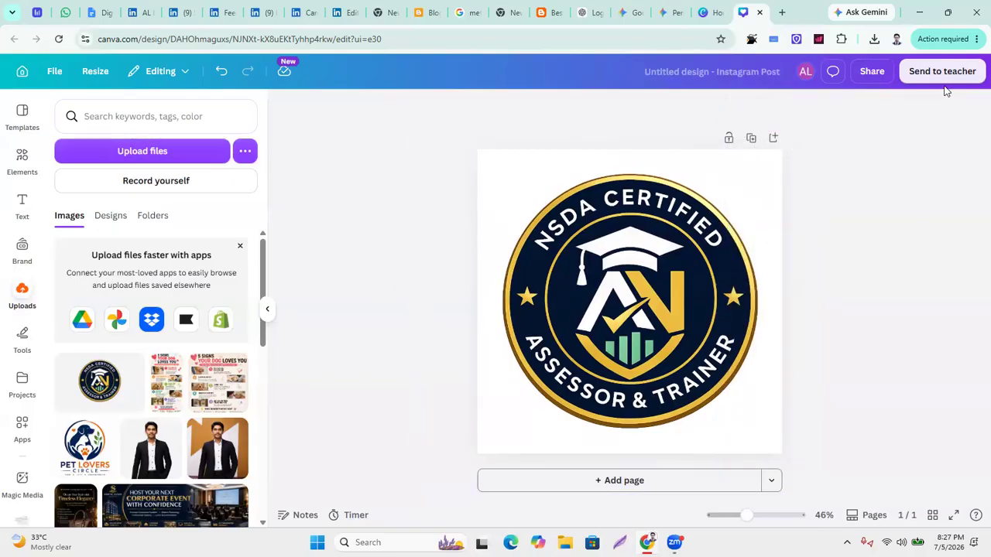
left_click(772, 197)
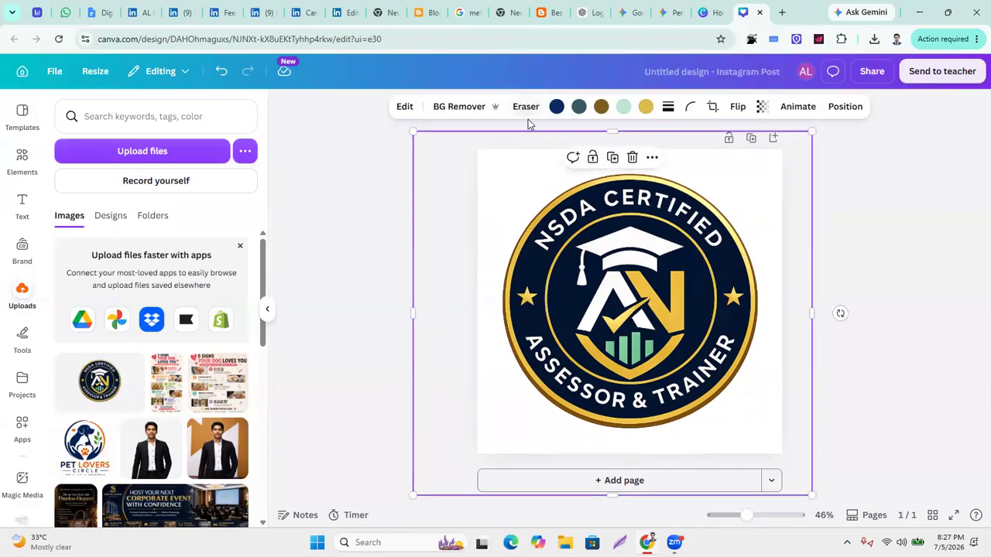
left_click(602, 108)
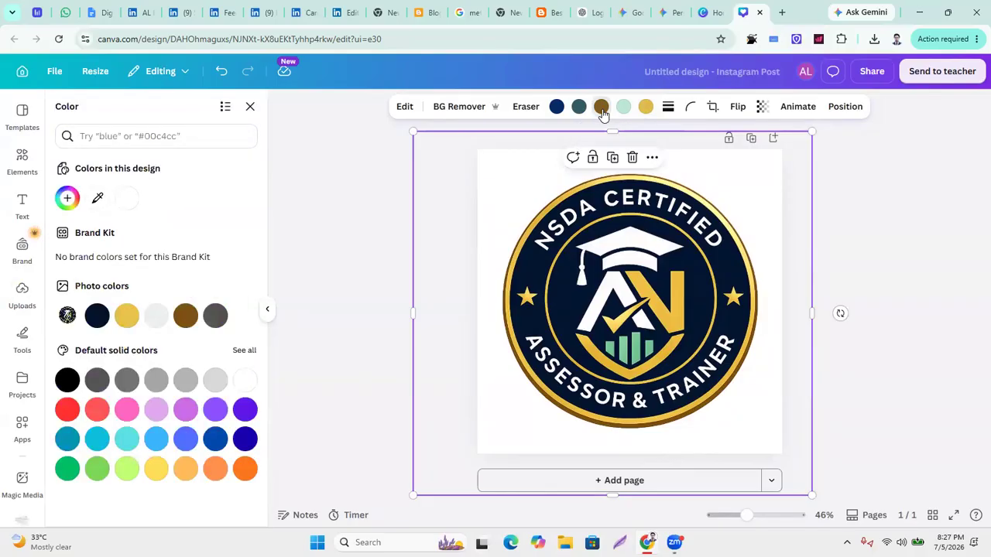
left_click(185, 410)
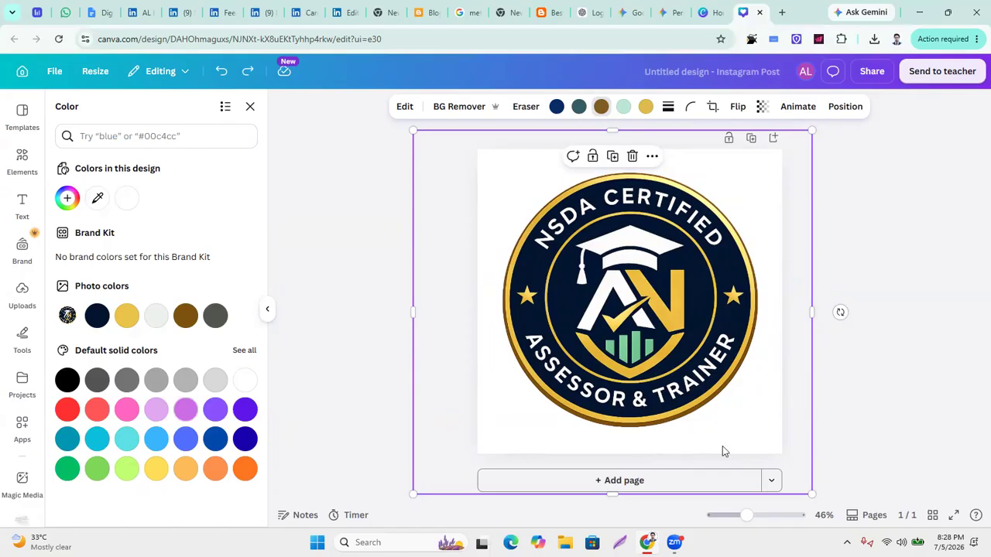
left_click(934, 189)
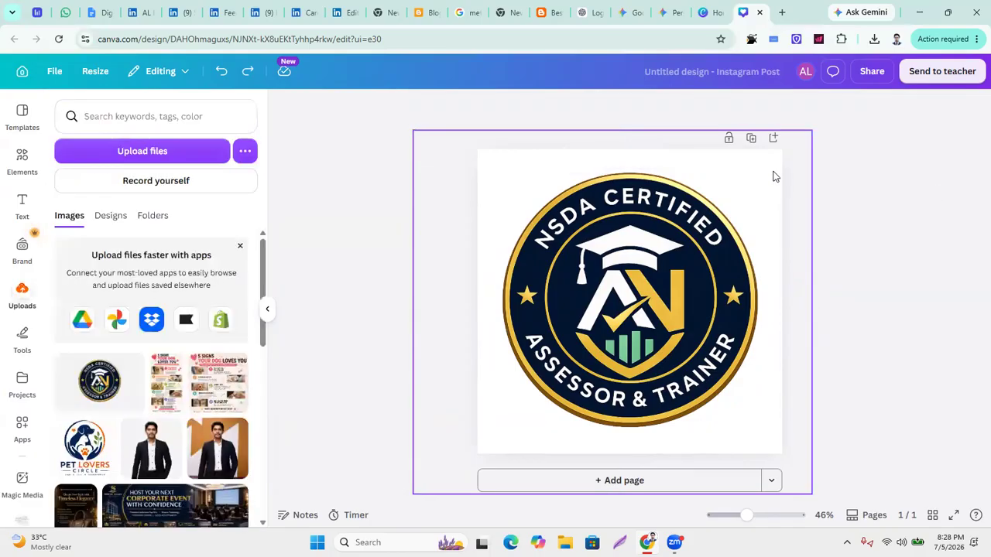
Open and close the logo's More options, then right-click the logo for its context menu.
left_click(594, 223)
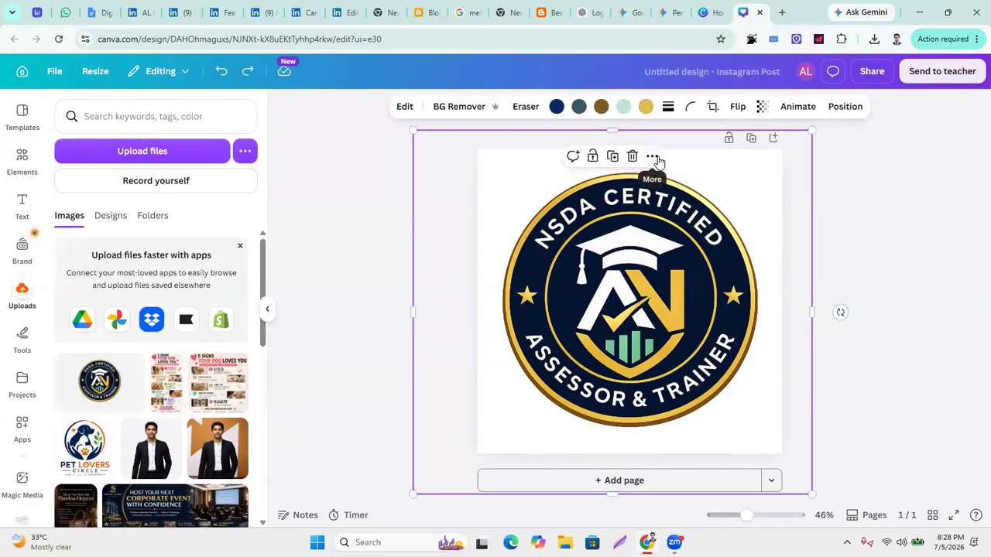
left_click(652, 157)
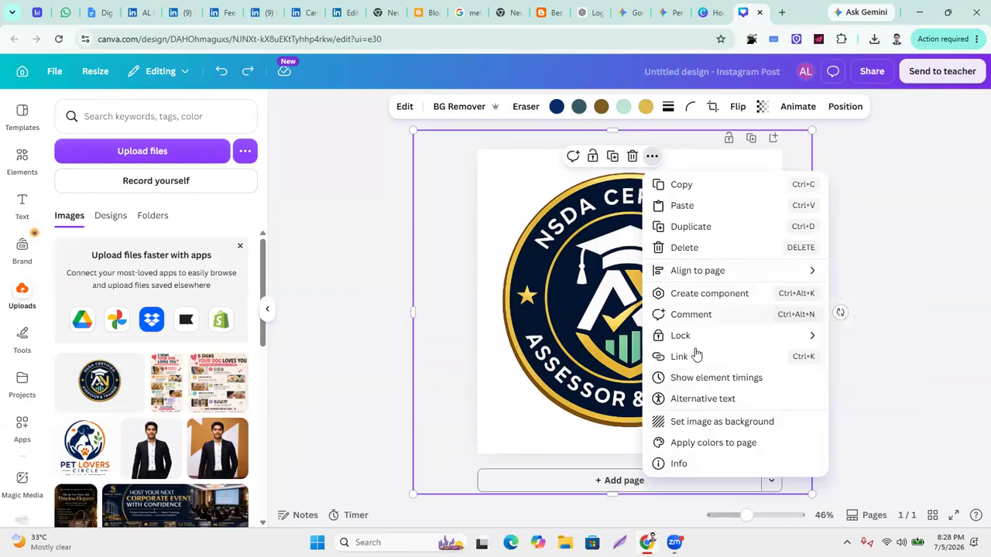
left_click(940, 190)
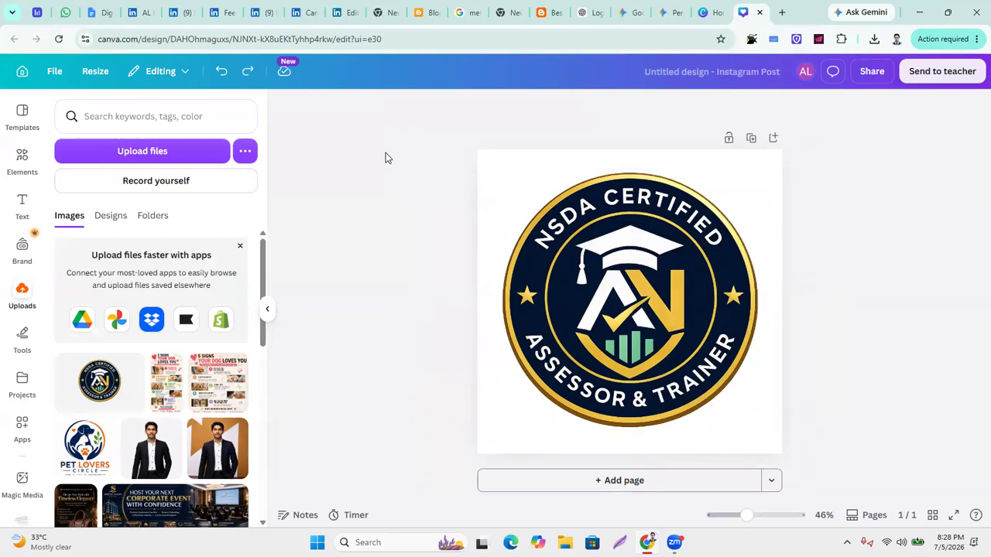
left_click(565, 178)
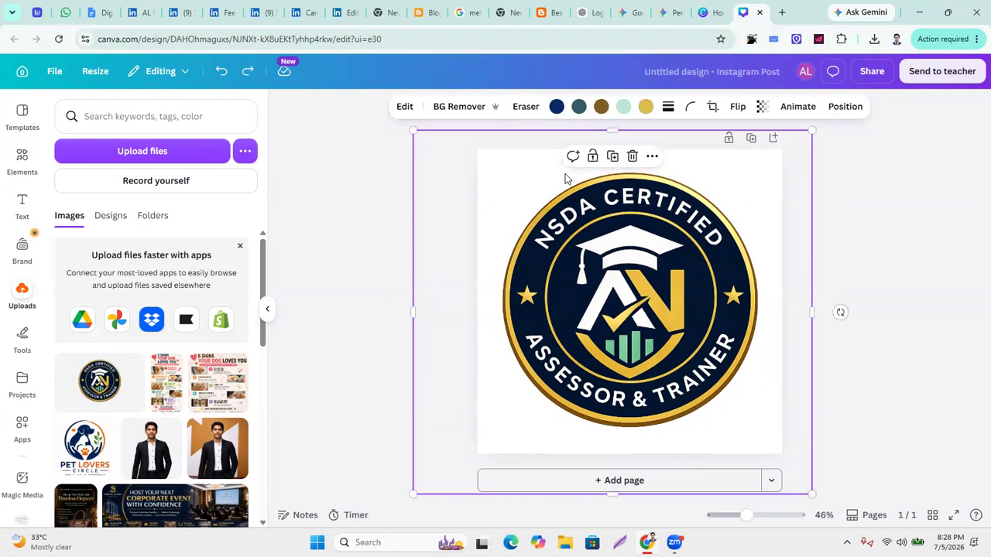
right_click(509, 178)
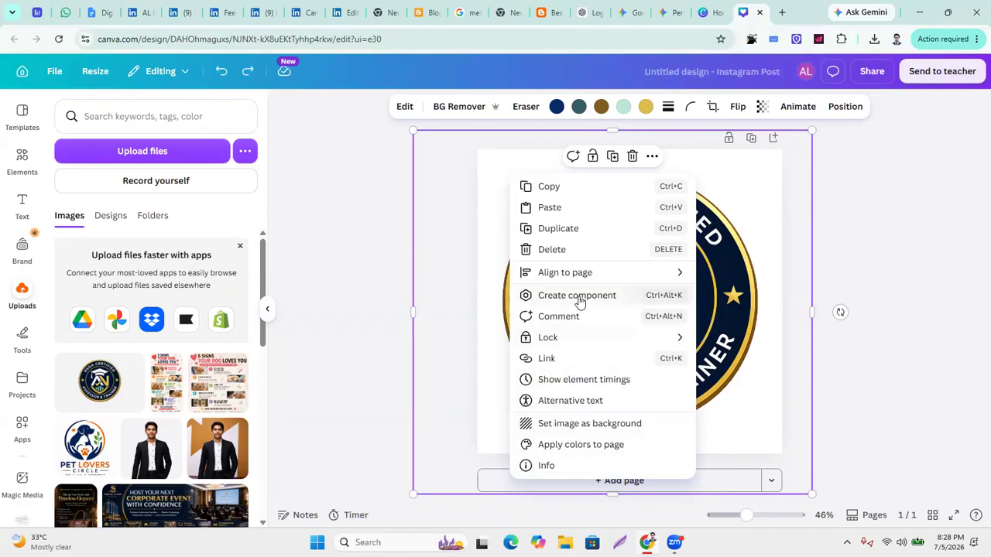
mouse_move(584, 272)
Shrink the badge logo into the page's bottom-right corner.
left_click(889, 201)
left_click(889, 197)
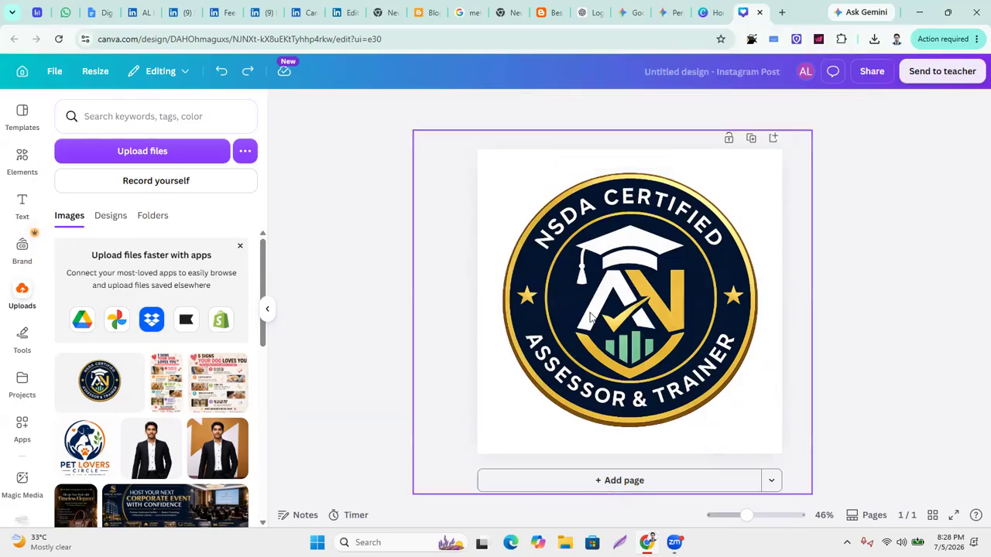
left_click(529, 195)
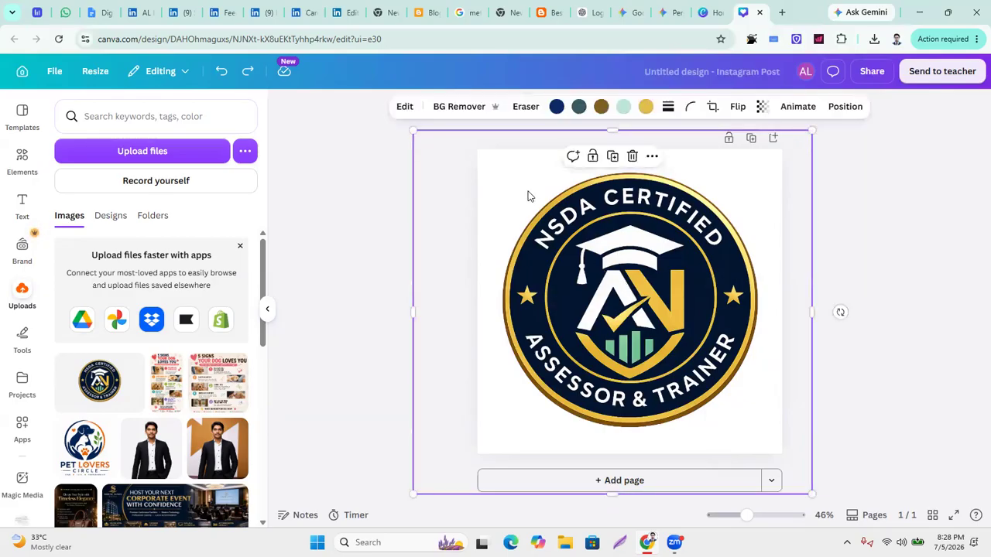
left_click_drag(413, 131, 643, 327)
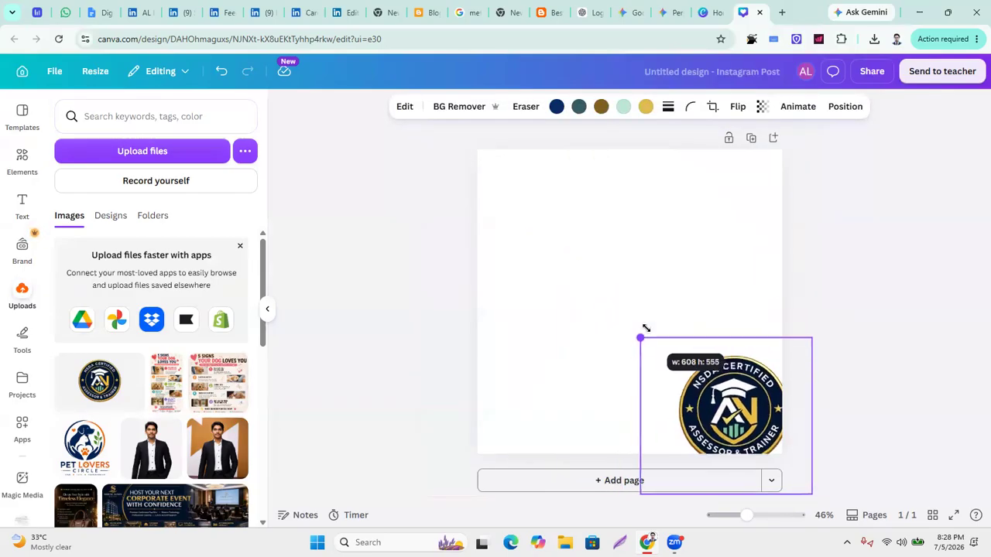
Try red-purple, yellow-orange and pink-yellow gradient page backgrounds.
left_click(544, 221)
left_click(586, 109)
left_click(586, 110)
left_click(586, 110)
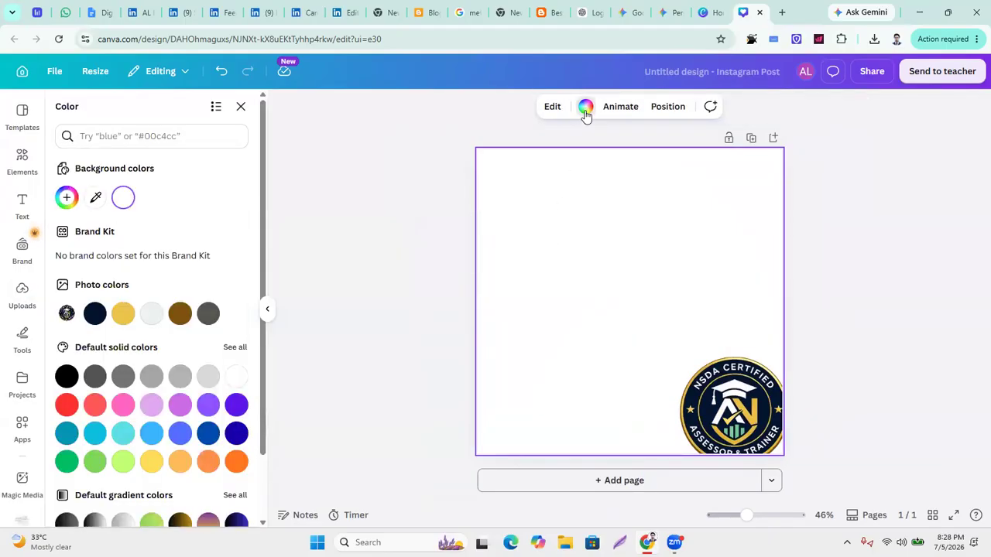
left_click(586, 110)
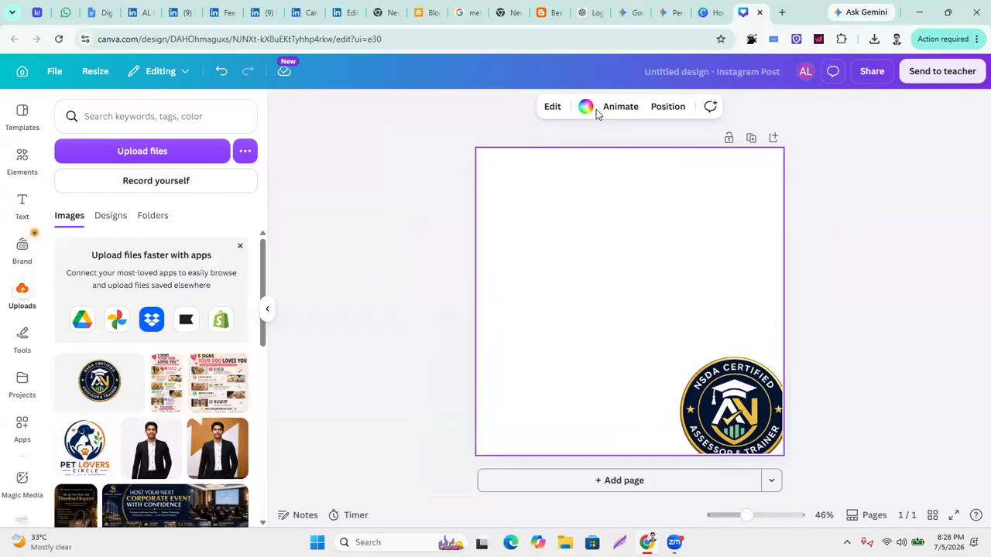
left_click(585, 109)
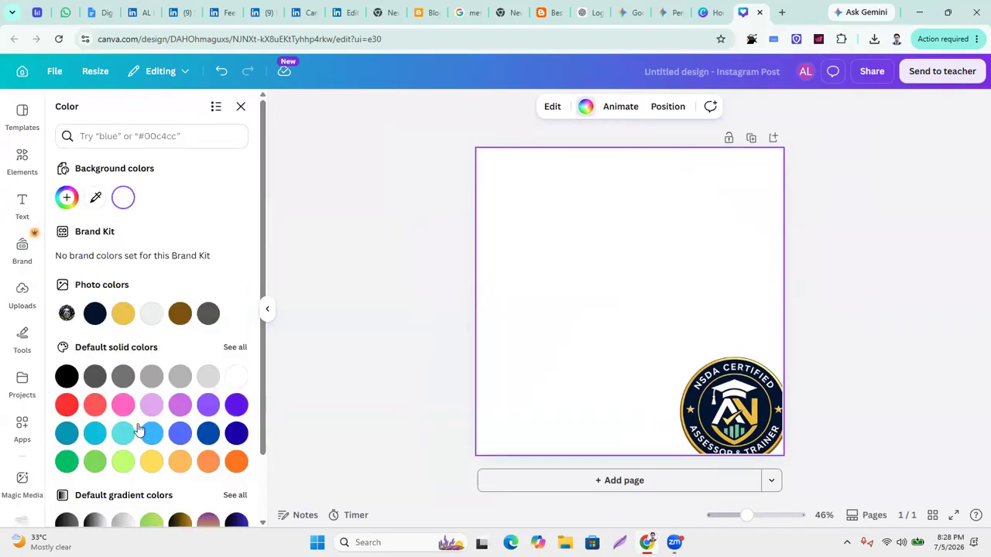
scroll(152, 462, "down", 2)
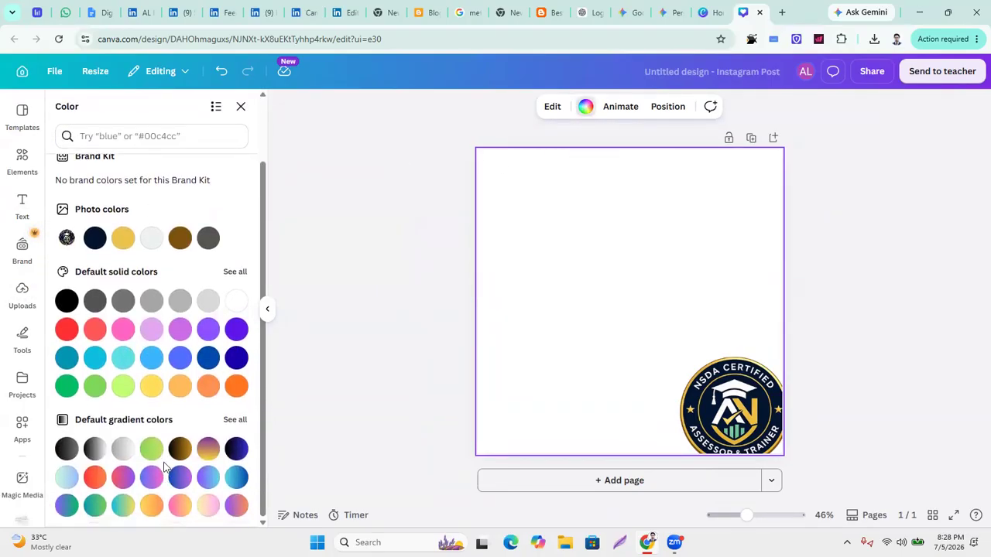
left_click(124, 479)
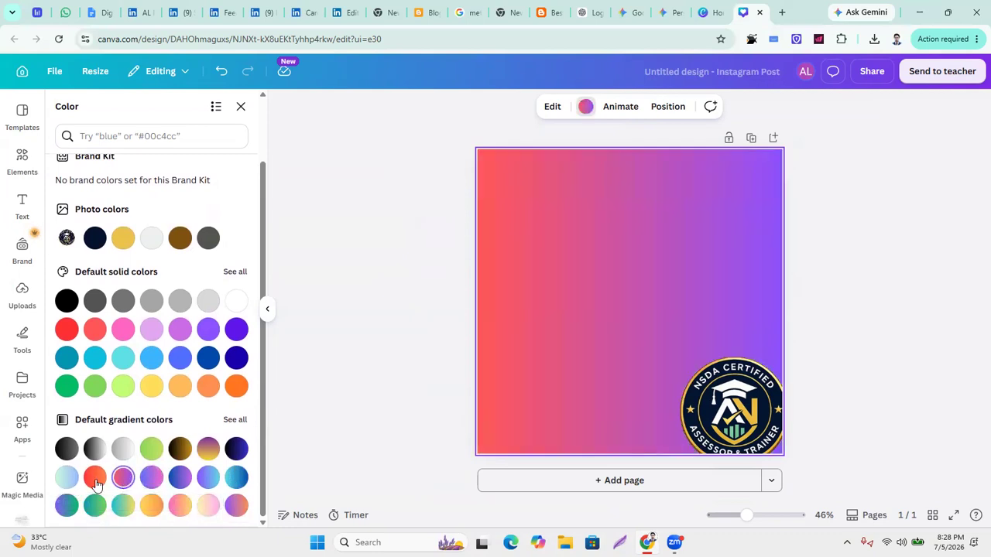
left_click(151, 507)
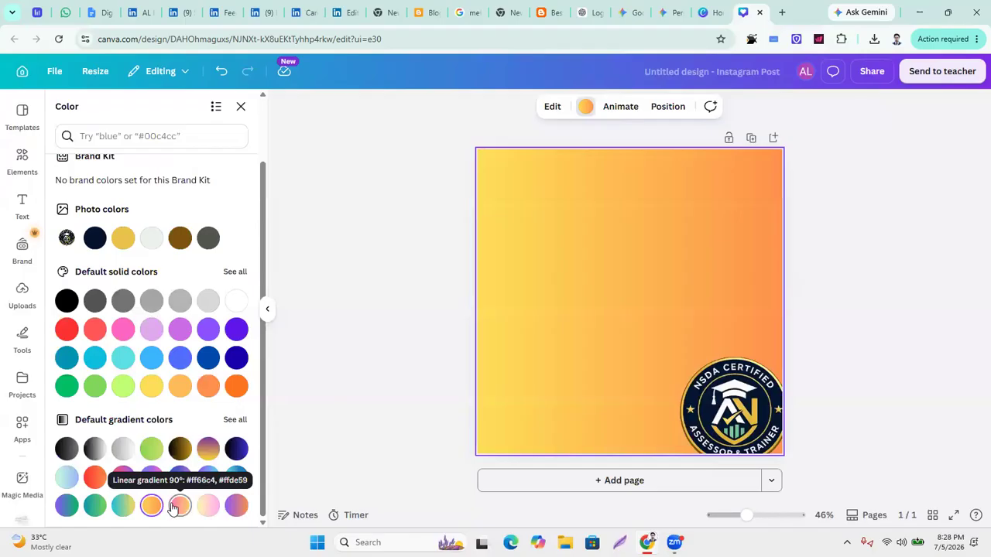
left_click(174, 505)
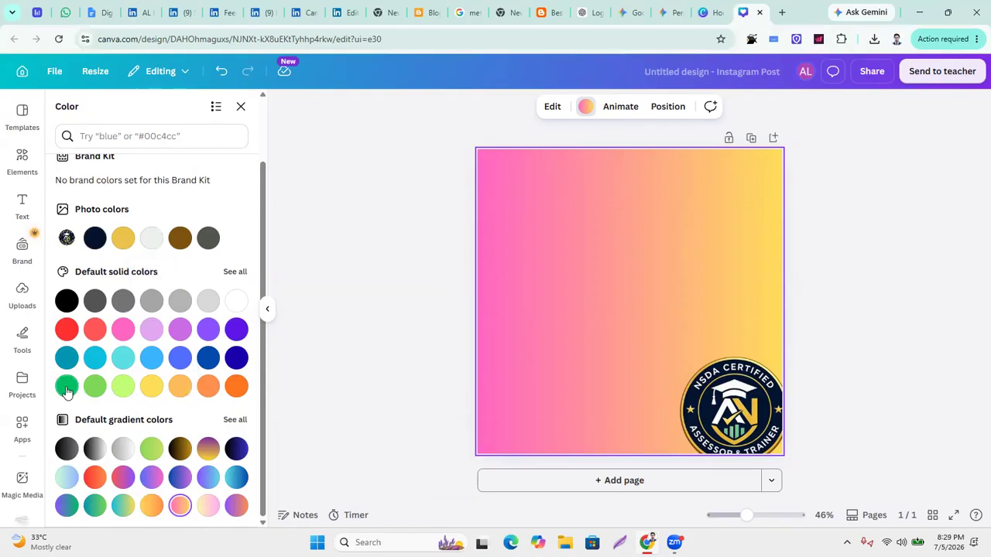
Try turquoise and light blue, then fill the page background with dark indigo.
left_click(123, 362)
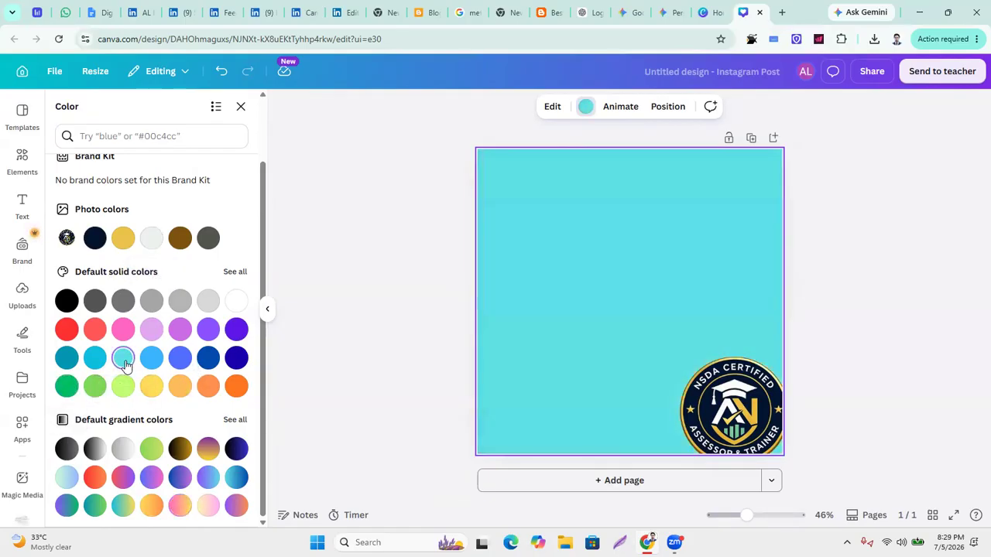
left_click(152, 359)
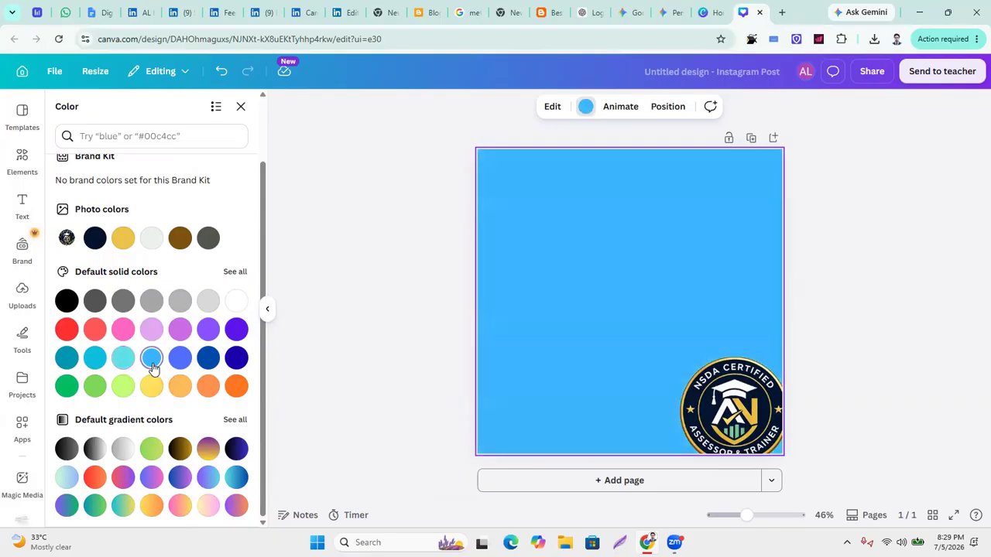
left_click(239, 359)
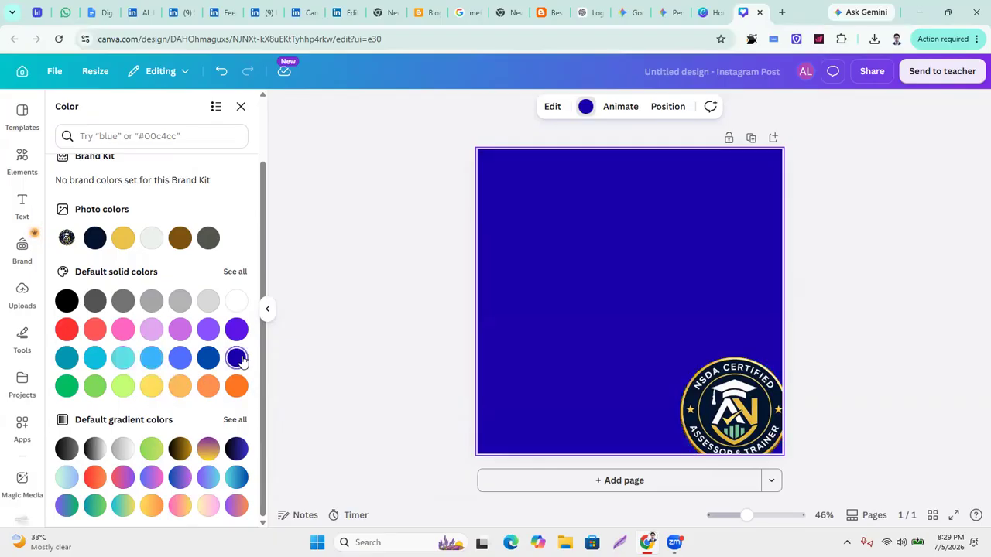
Move the logo to the page centre, trying and undoing a light grey recolour.
left_click_drag(718, 399, 618, 288)
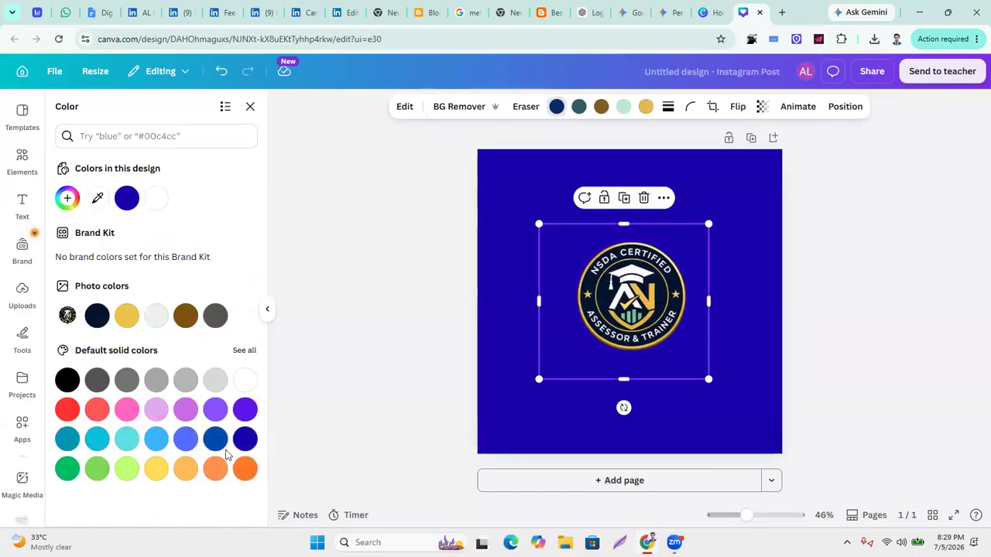
left_click(215, 384)
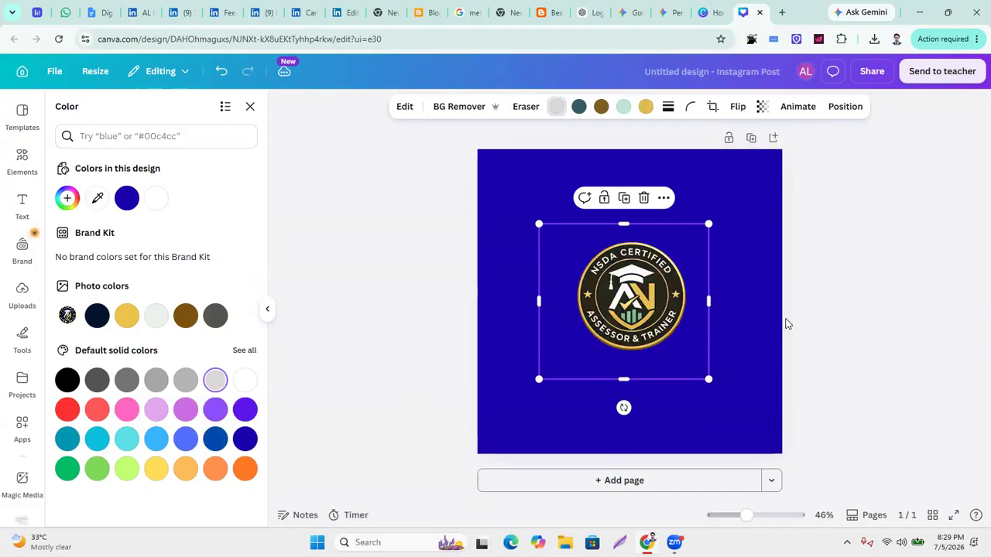
key("ctrl+z")
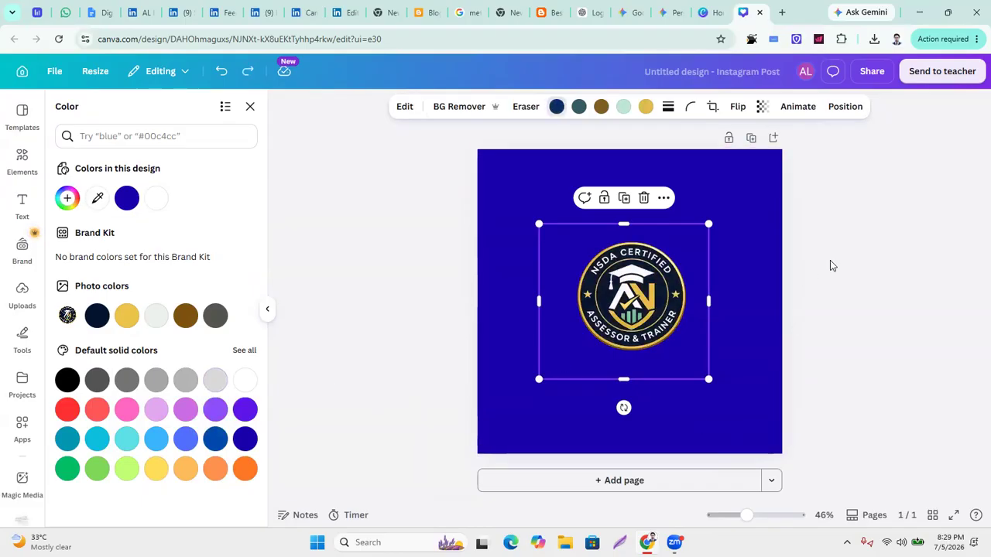
Change the page background to light lavender, then to purple.
left_click(739, 274)
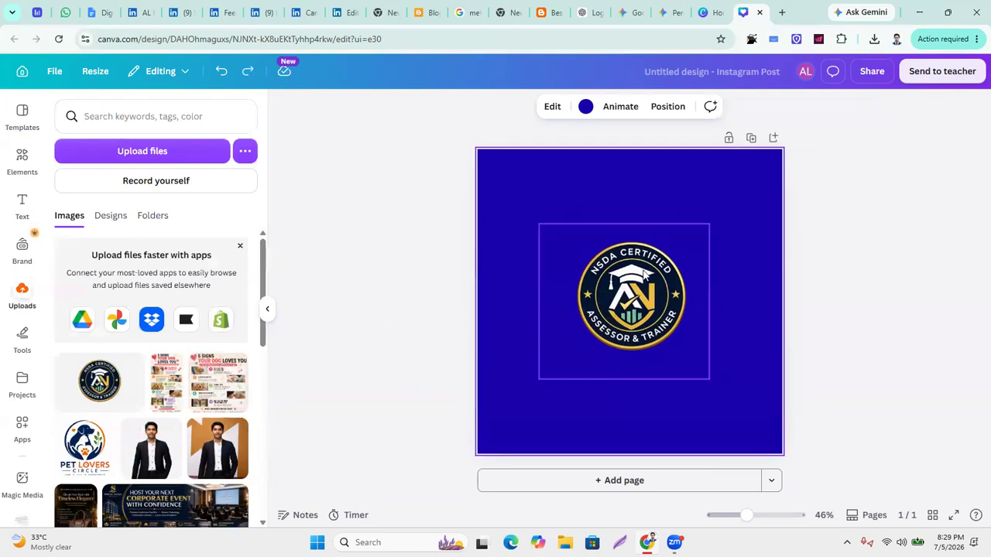
left_click(585, 106)
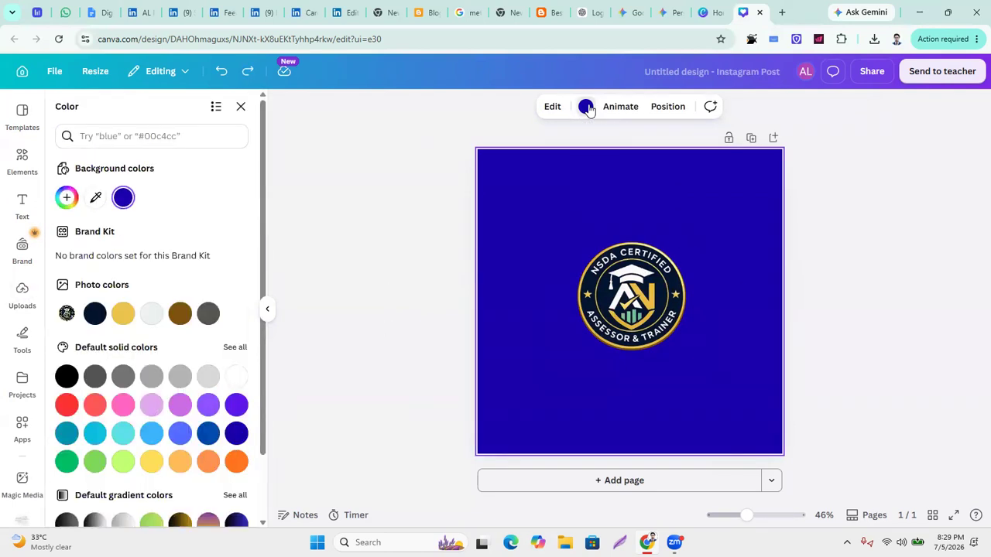
left_click(152, 411)
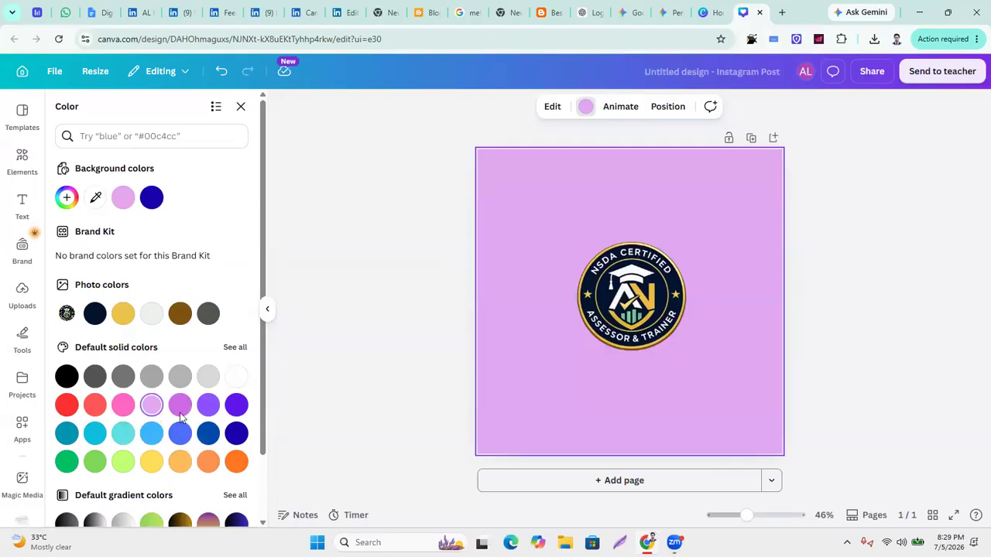
left_click(212, 405)
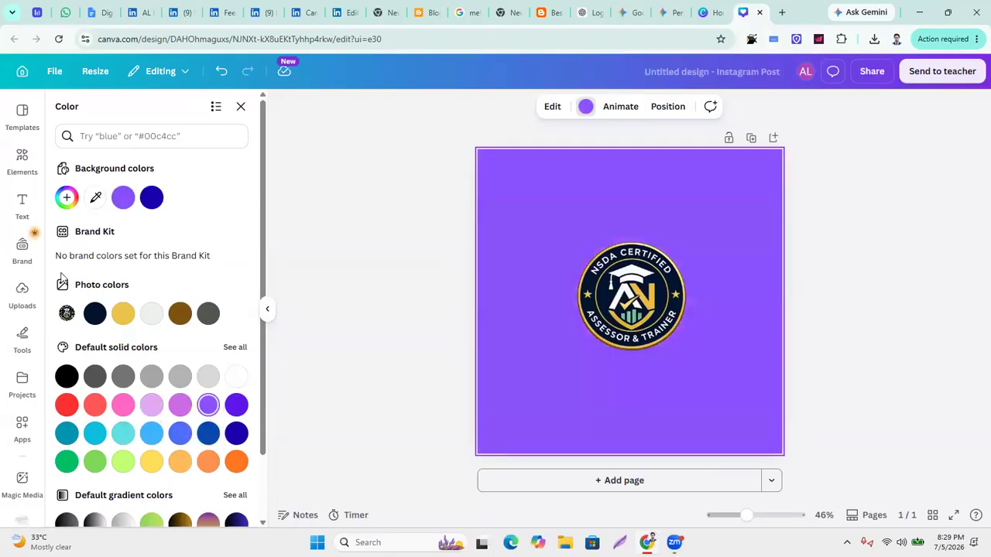
Enlarge the badge logo by its corner handles to fill most of the page.
left_click(651, 304)
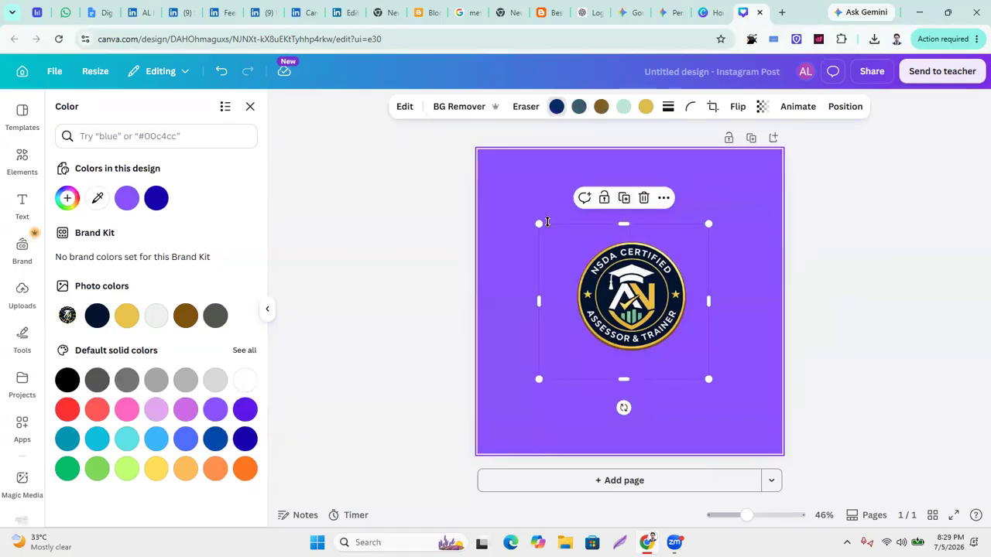
left_click_drag(538, 225, 503, 193)
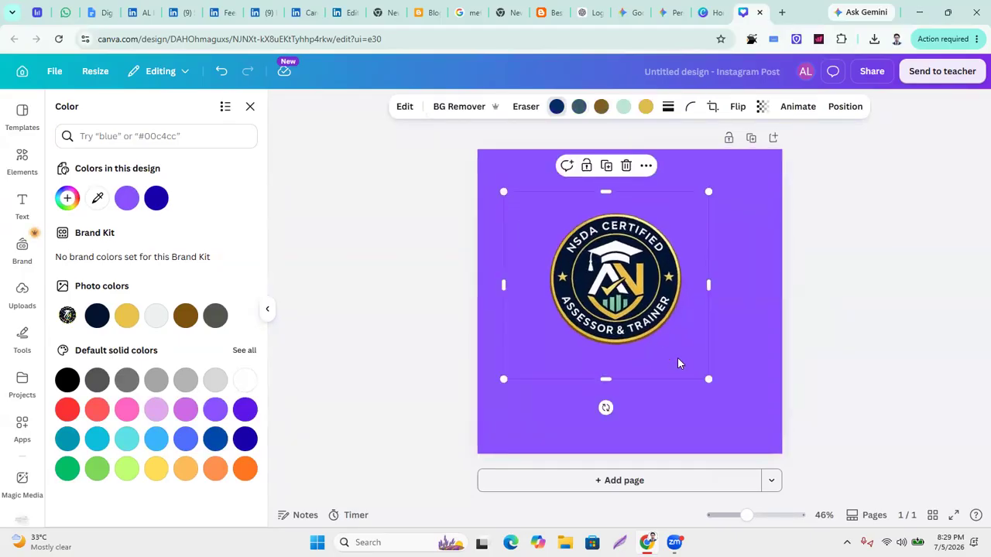
left_click_drag(715, 385, 778, 443)
left_click_drag(491, 180, 463, 185)
mouse_move(621, 251)
left_mouse_down()
mouse_move(626, 261)
mouse_move(611, 253)
left_mouse_up()
left_click_drag(469, 170, 441, 145)
left_click_drag(777, 447, 792, 465)
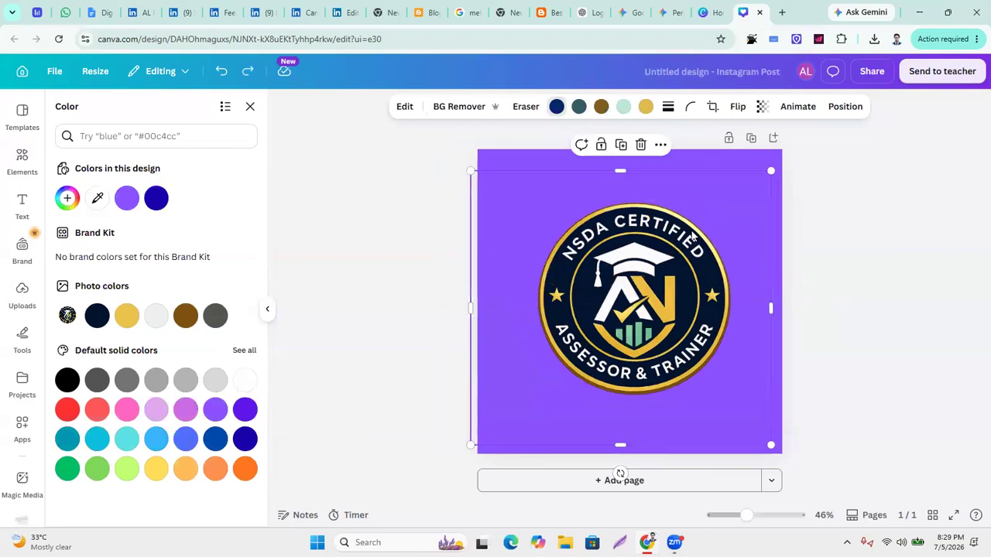
Undo three times back to the white page with large logo, then nudge the logo down.
key("ctrl+z")
key("ctrl+z")
key("ctrl+z")
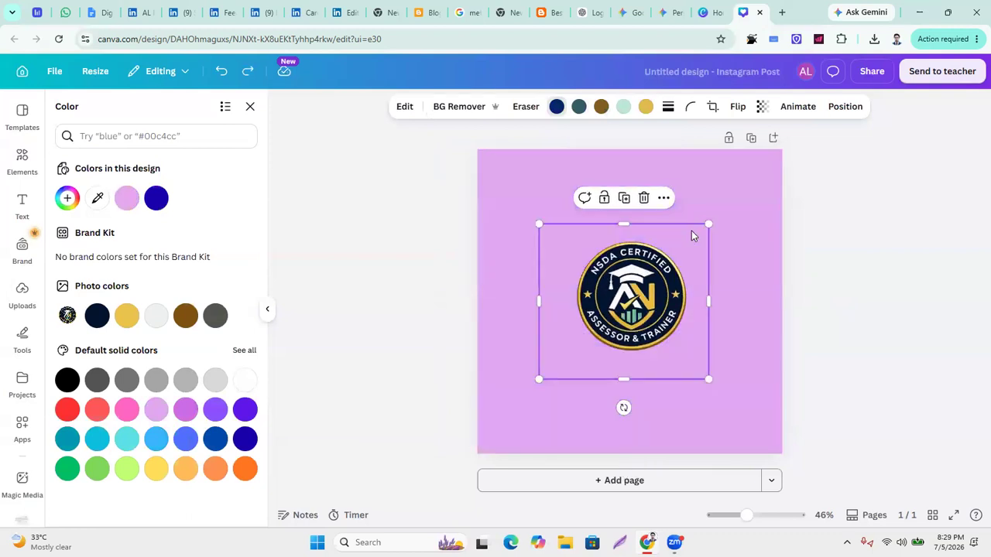
key("ctrl+z")
key("ctrl+z")
key("ctrl+z")
key("ctrl+z")
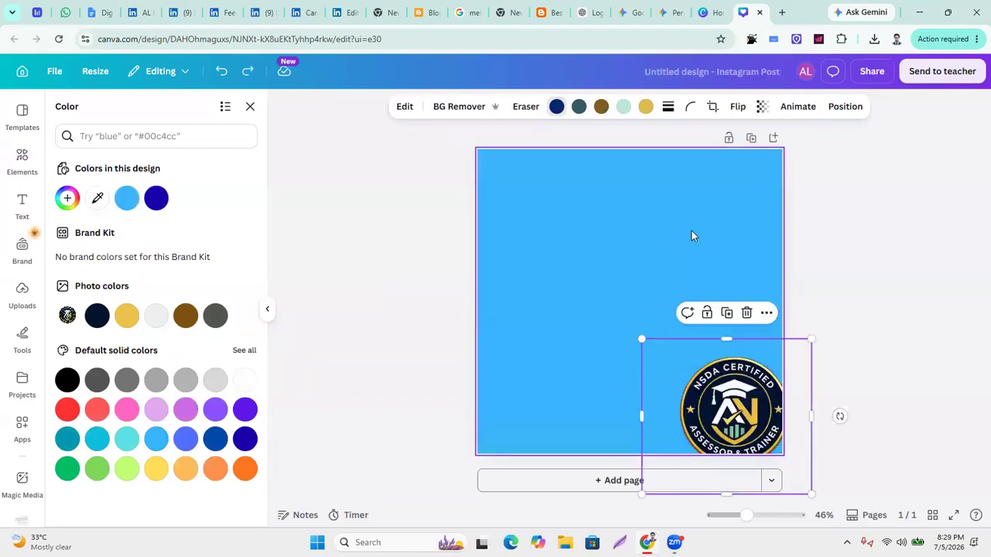
key("ctrl+z")
key("ctrl+z")
key("ctrl+z")
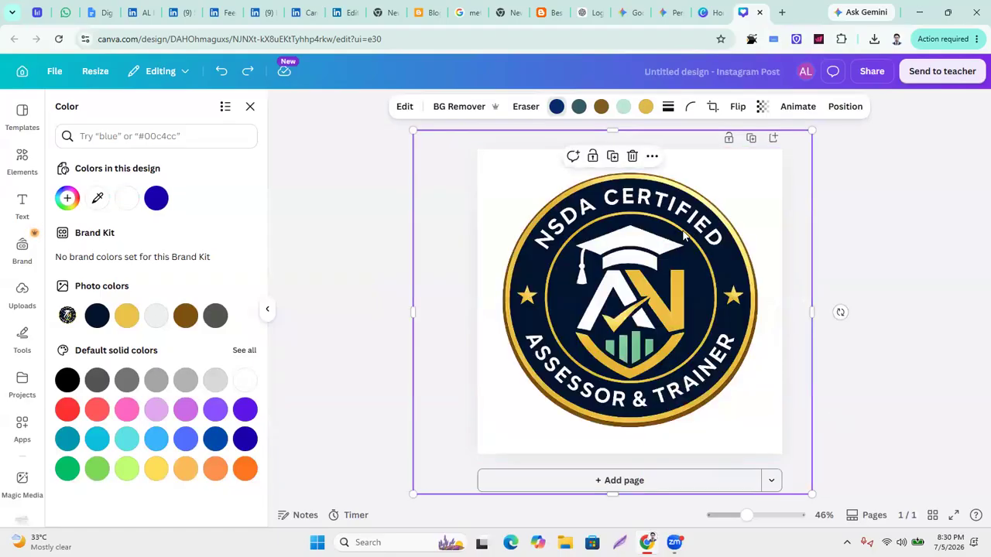
left_click(866, 230)
left_click(845, 243)
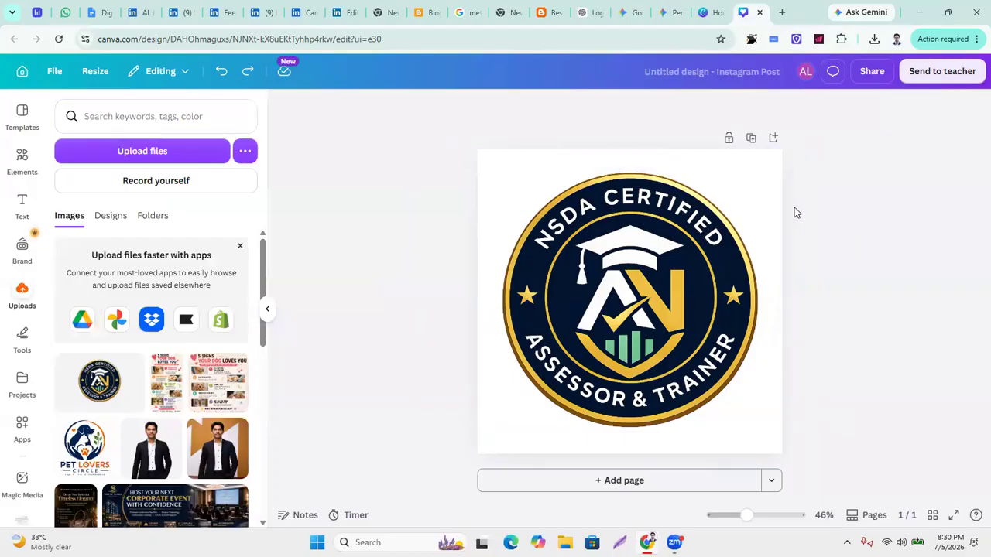
left_click(650, 261)
key("Down")
key("Down")
key("Down")
key("Down")
key("Down")
key("Down")
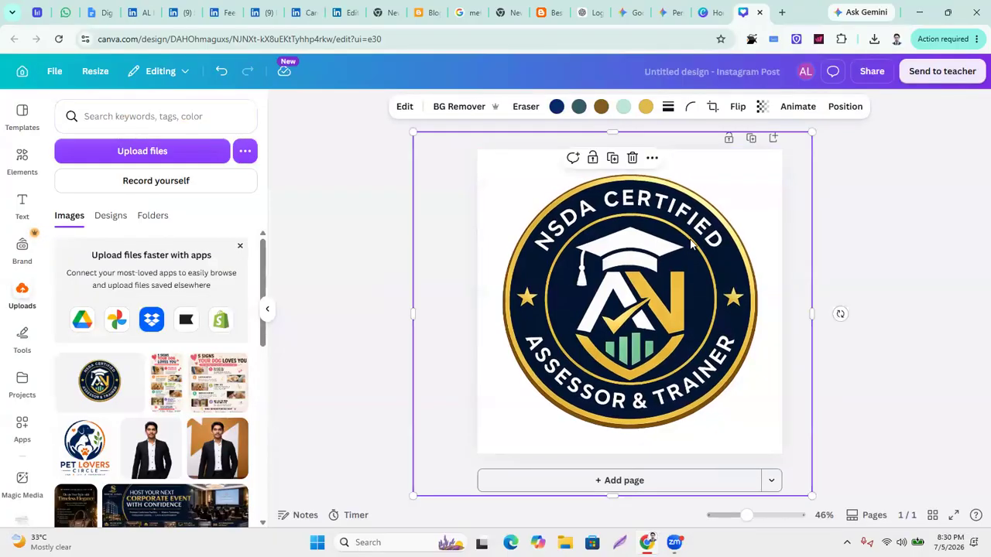
Download the 1080 × 1080 design as a JPG via Share > Download.
left_click(872, 71)
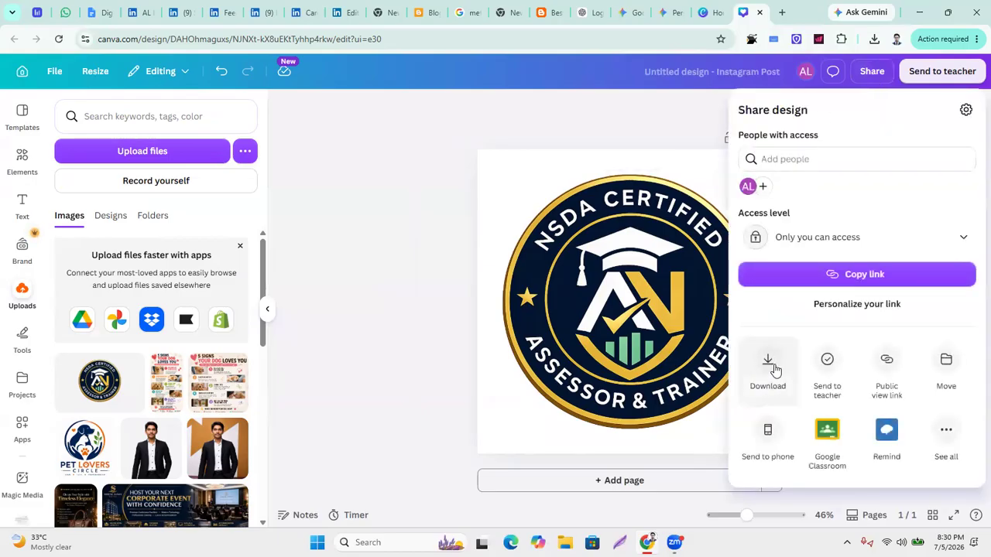
left_click(767, 364)
left_click(967, 162)
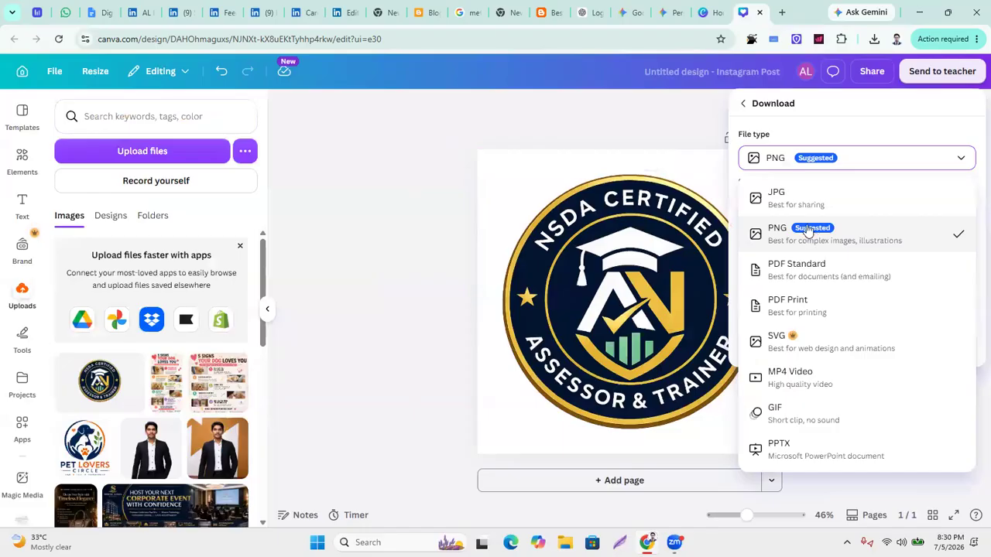
left_click(801, 204)
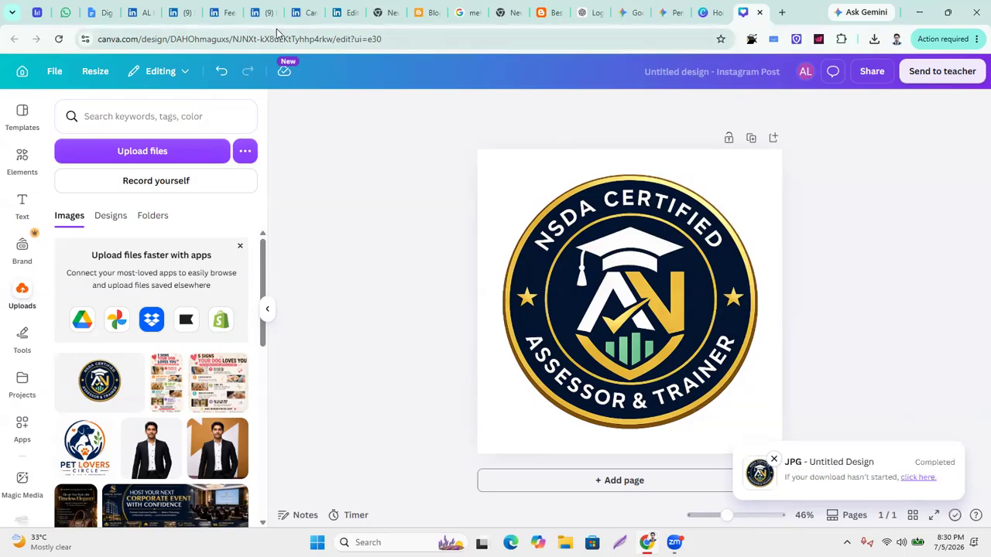
Look through the open LinkedIn tabs and close the LinkedIn Learning tab.
left_click(223, 12)
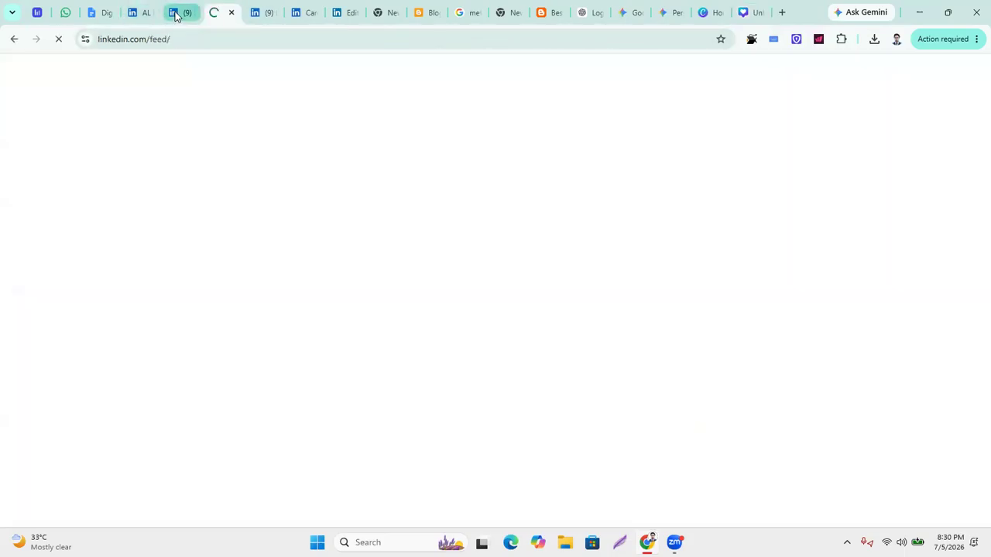
left_click(296, 15)
left_click(348, 13)
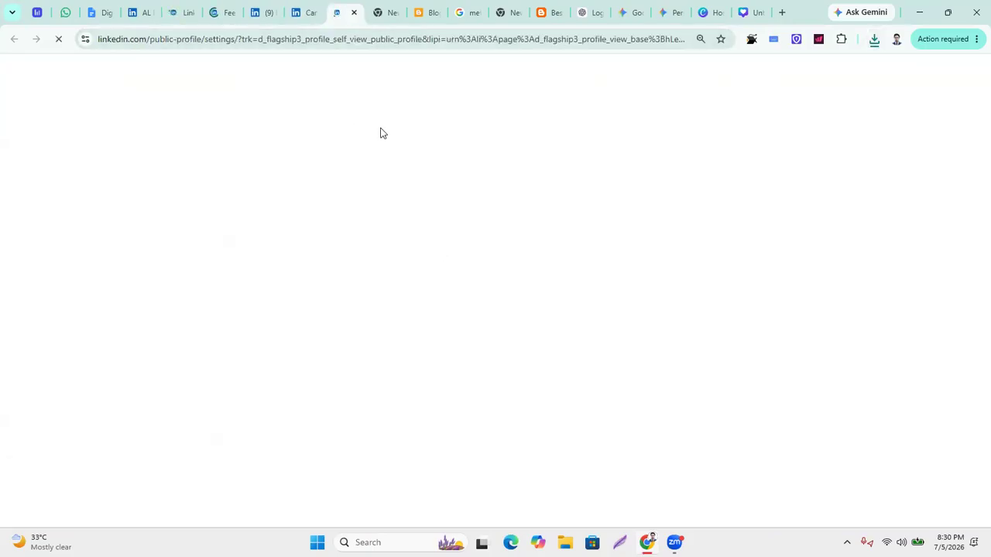
left_click(307, 15)
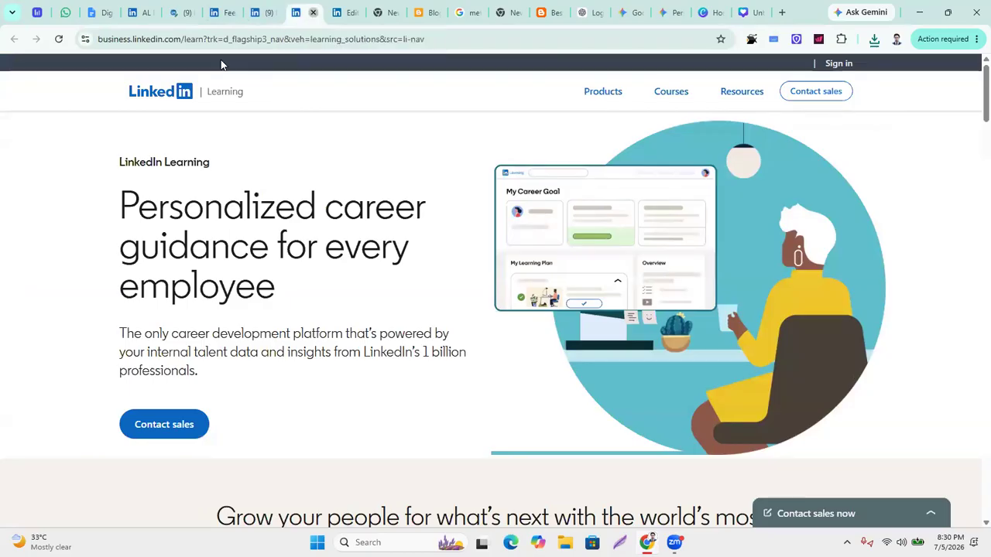
left_click(311, 15)
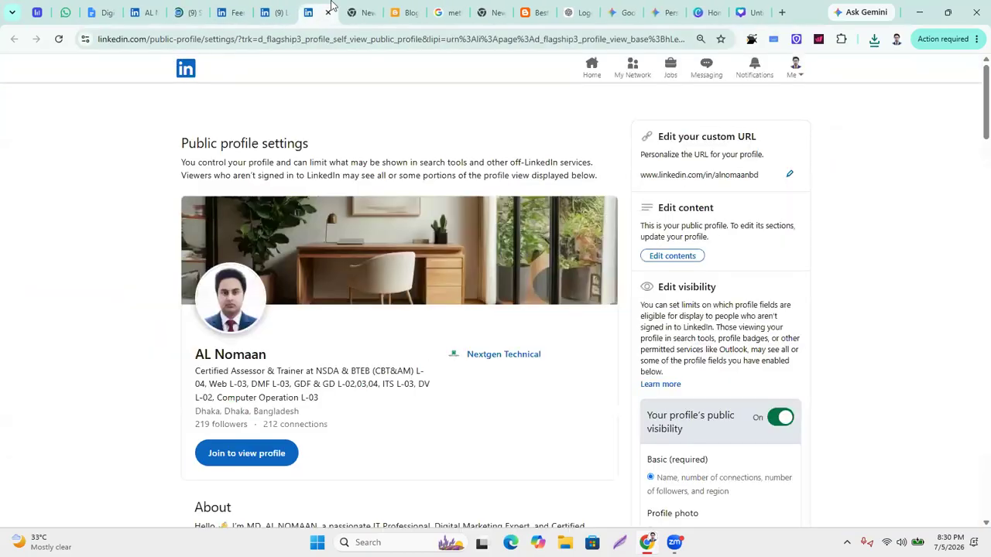
Back on the company page setup form, upload Untitled design.jpg from Downloads as the logo.
left_click(261, 15)
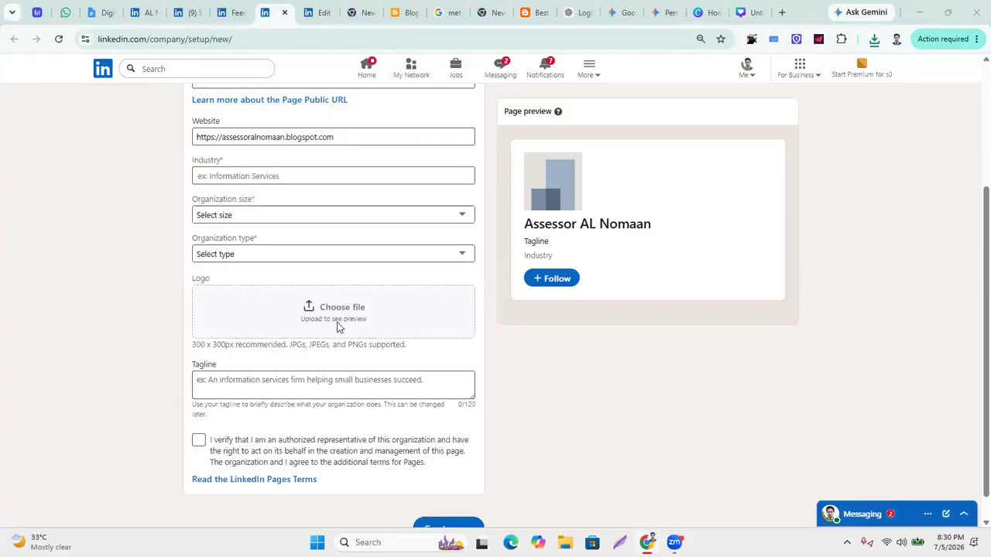
left_click(345, 319)
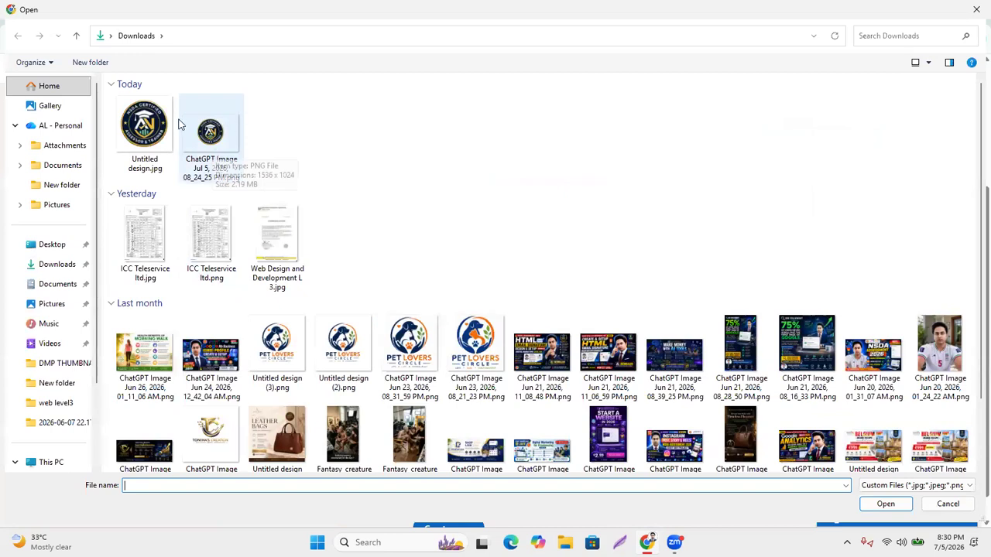
double_click(146, 124)
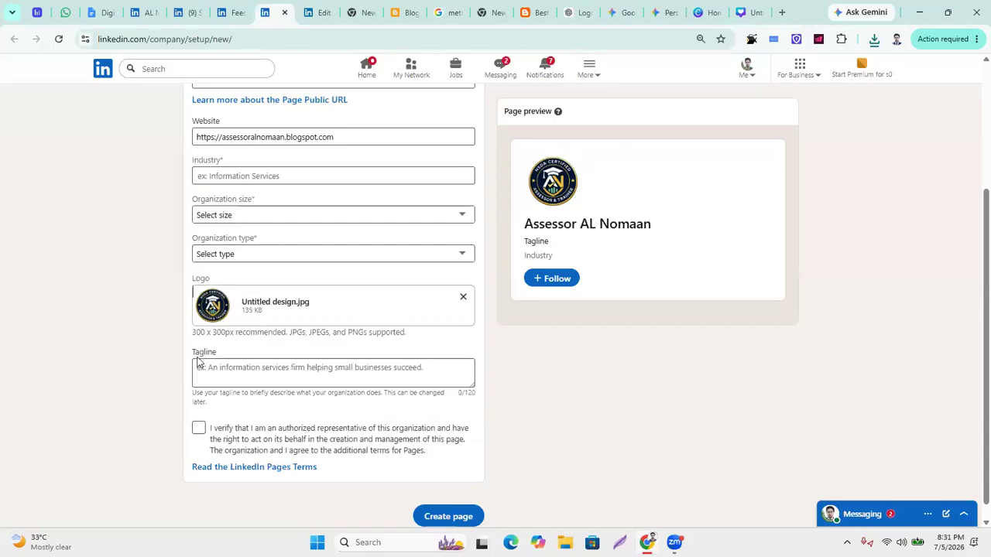
Set the company page industry to Technical and Vocational Training.
scroll(326, 348, "down", 1)
scroll(326, 346, "up", 1)
scroll(326, 347, "up", 1)
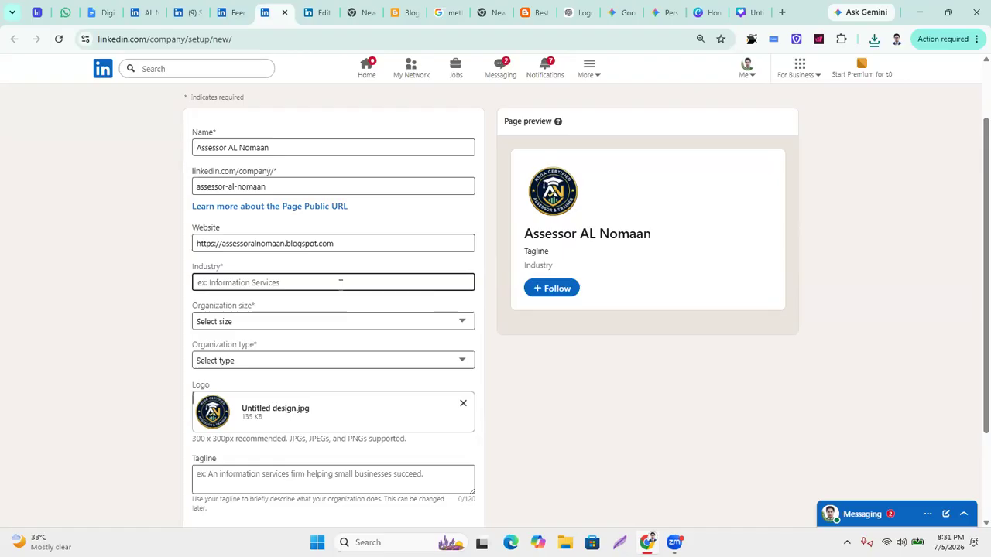
left_click(281, 282)
type("technical")
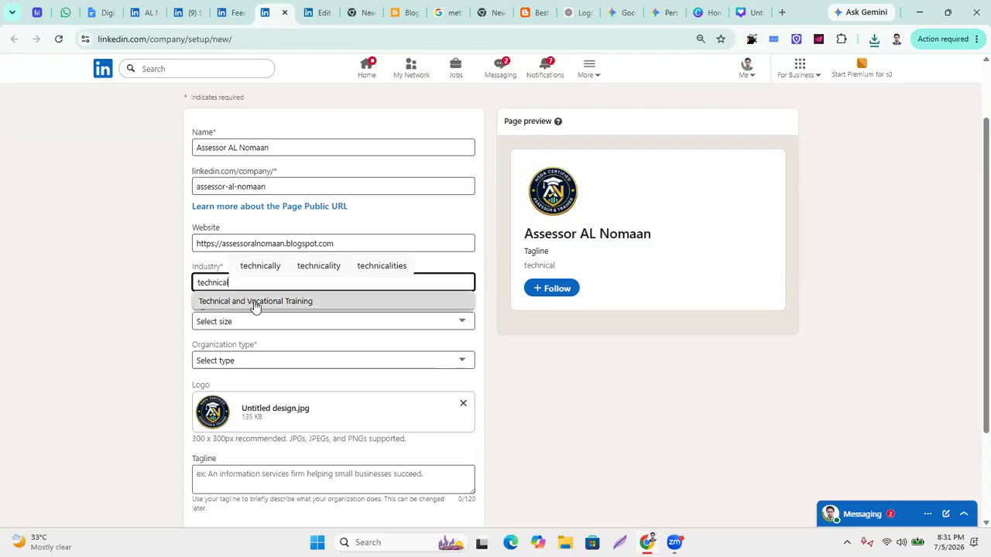
left_click(255, 302)
Set the organization size to 2–10 employees.
left_click(265, 315)
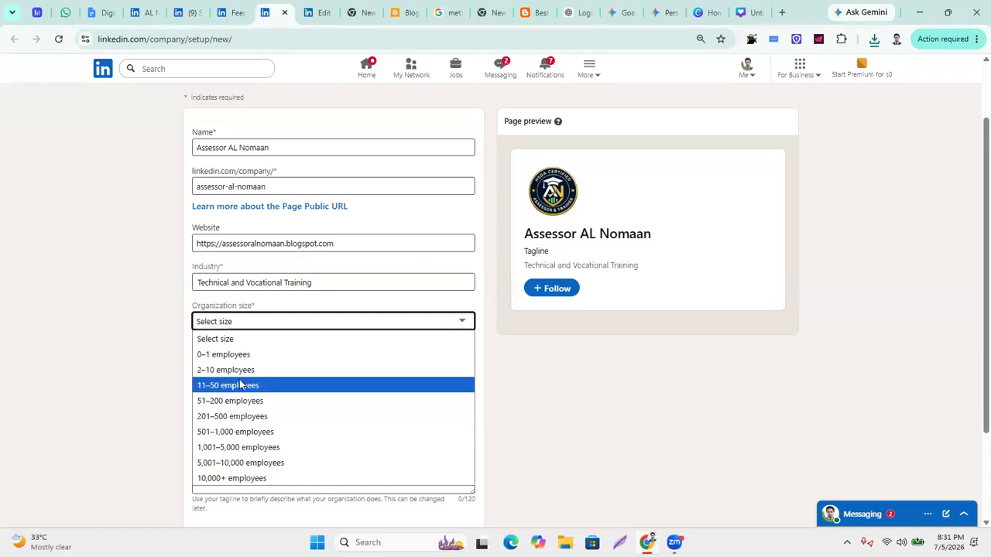
left_click(234, 370)
left_click(265, 360)
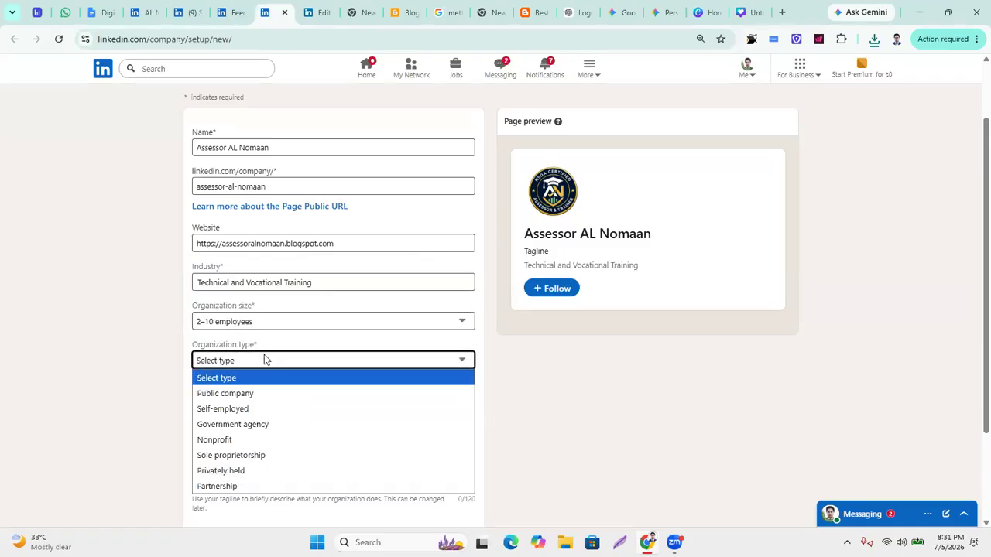
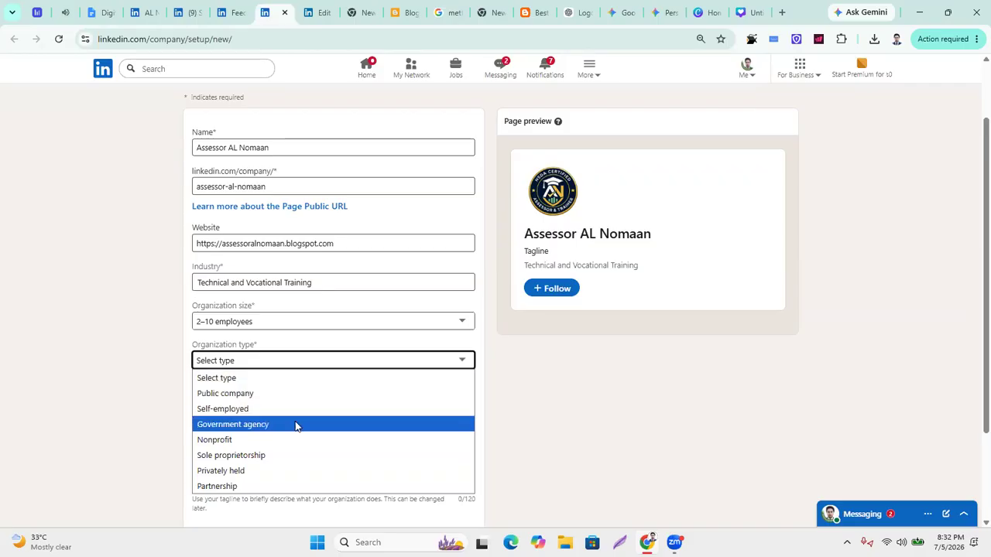
Choose Privately held as the organization type, leaving the Tagline field empty for now.
left_click(258, 473)
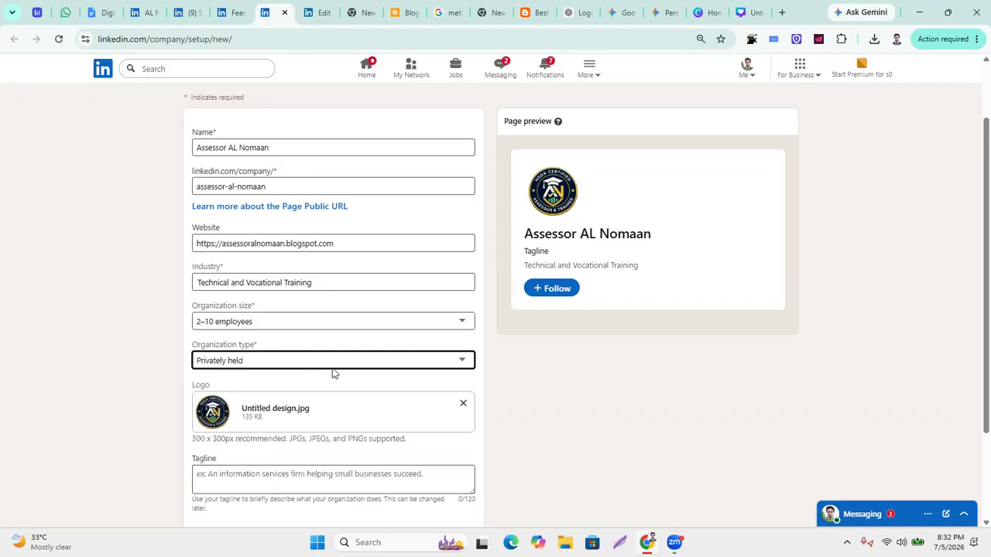
scroll(404, 371, "down", 2)
left_click(279, 361)
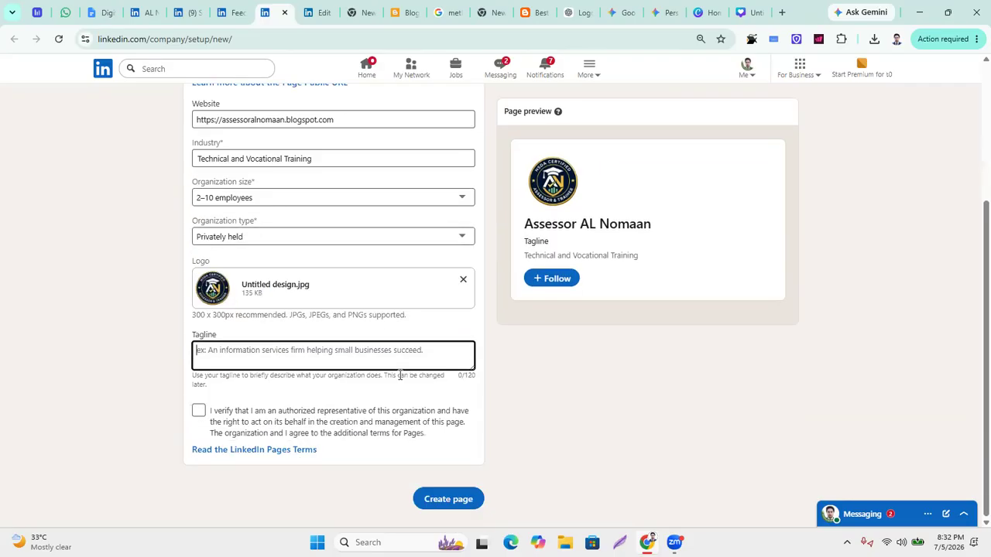
left_click(579, 12)
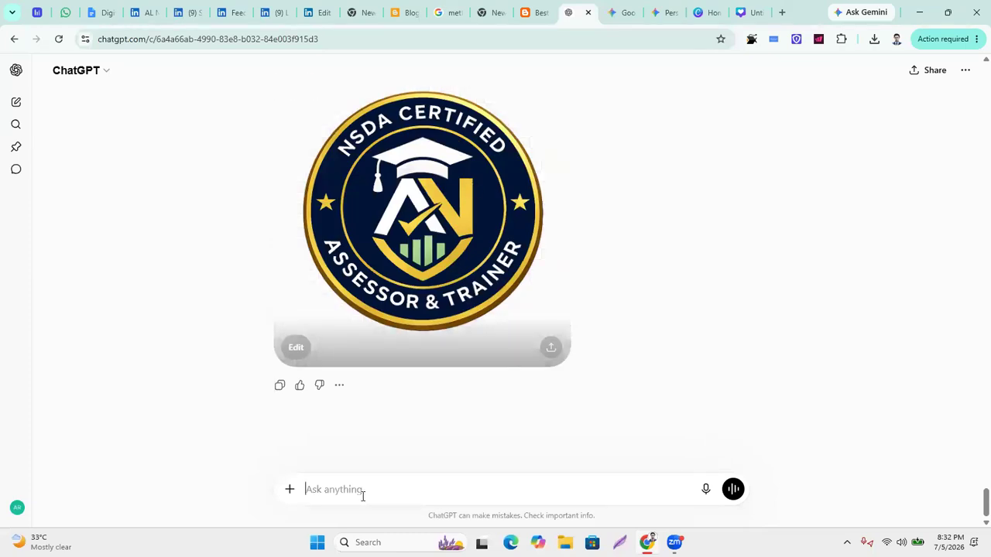
Ask ChatGPT for 'best tagline ideas for my business'.
type("tagline ")
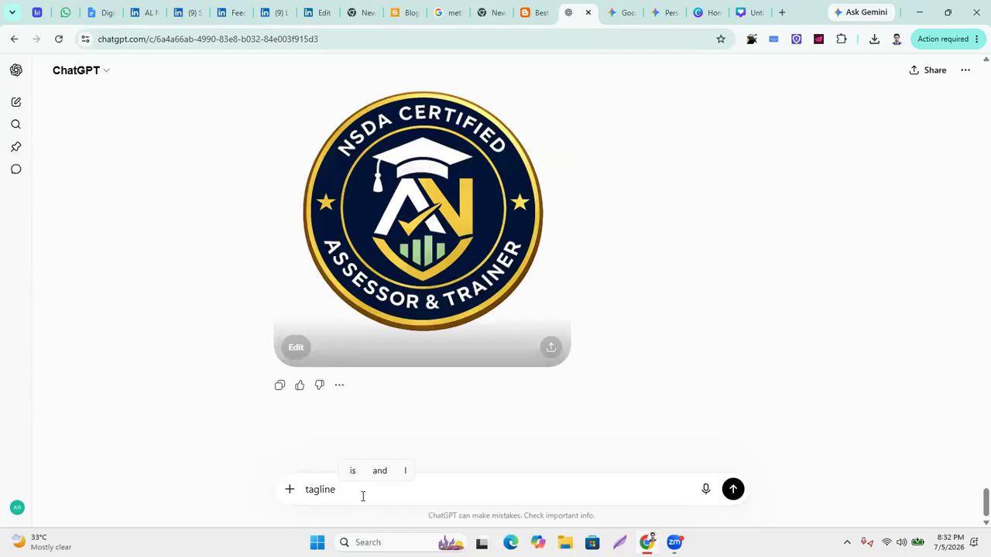
type("ideas")
type("best ")
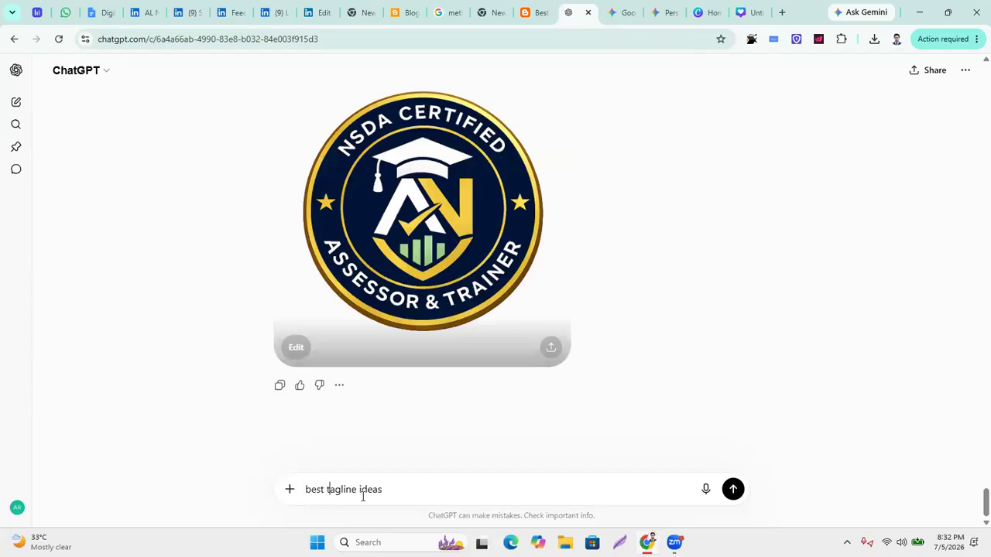
type(" for my a")
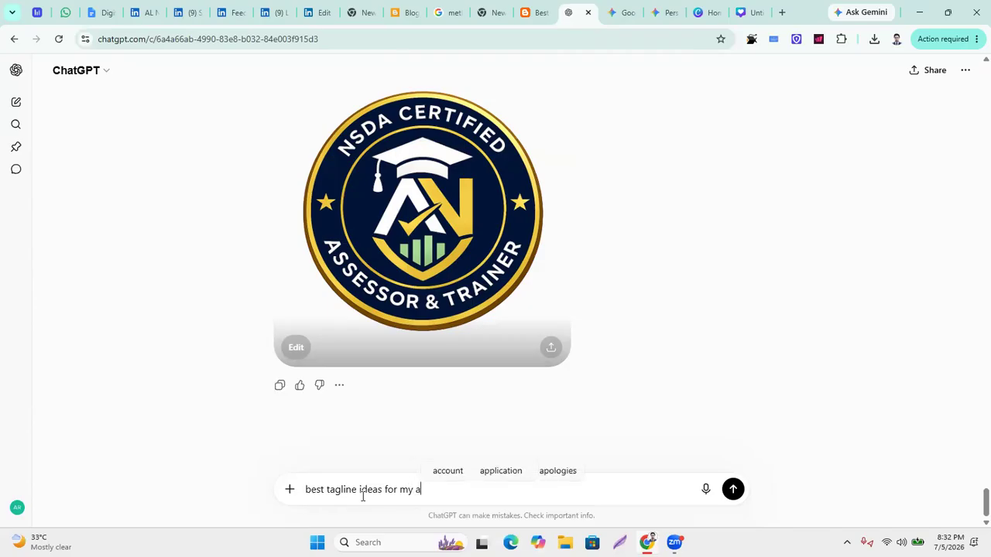
key("BackSpace")
type("business")
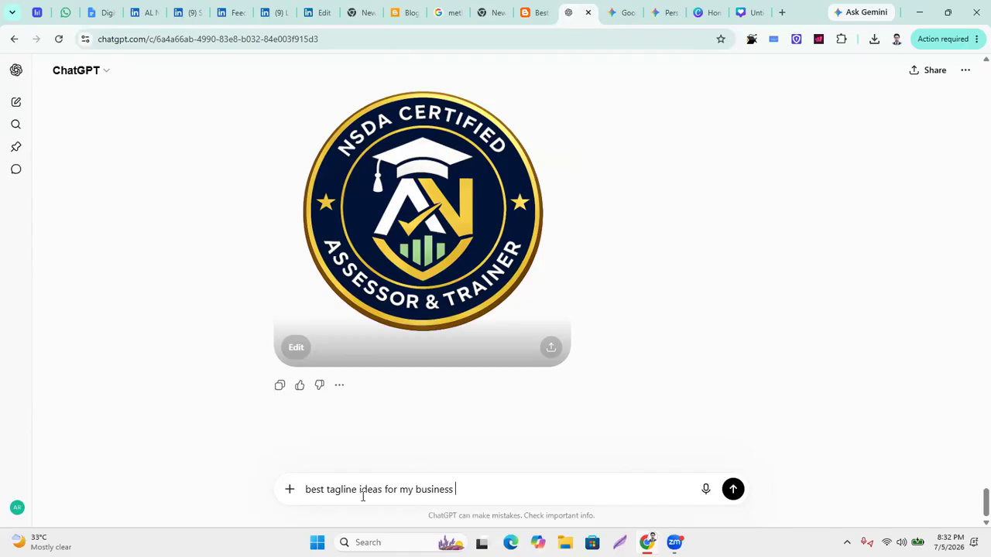
key("Return")
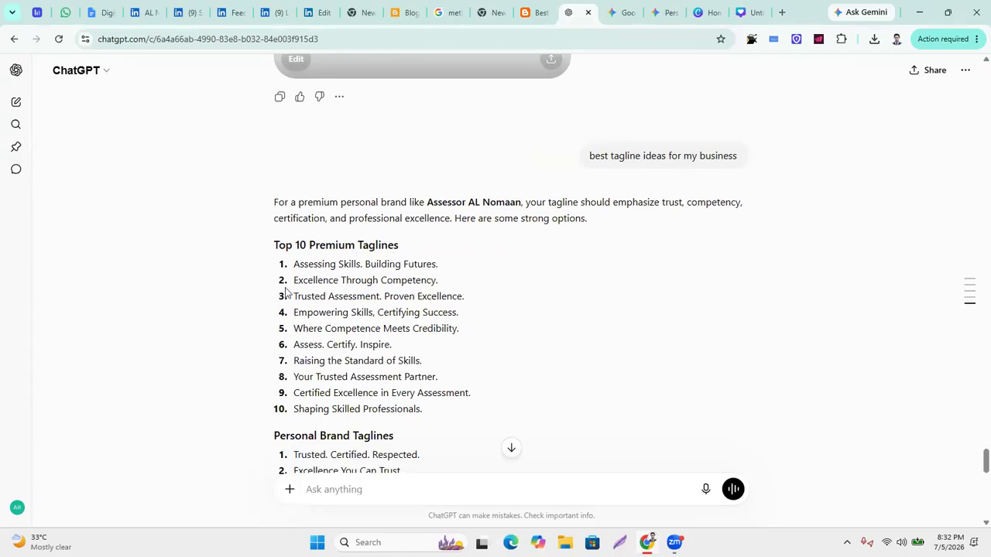
Select 'Assessing Skills. Building Futures.' from the My Top 5 Recommendations list.
scroll(400, 328, "down", 1)
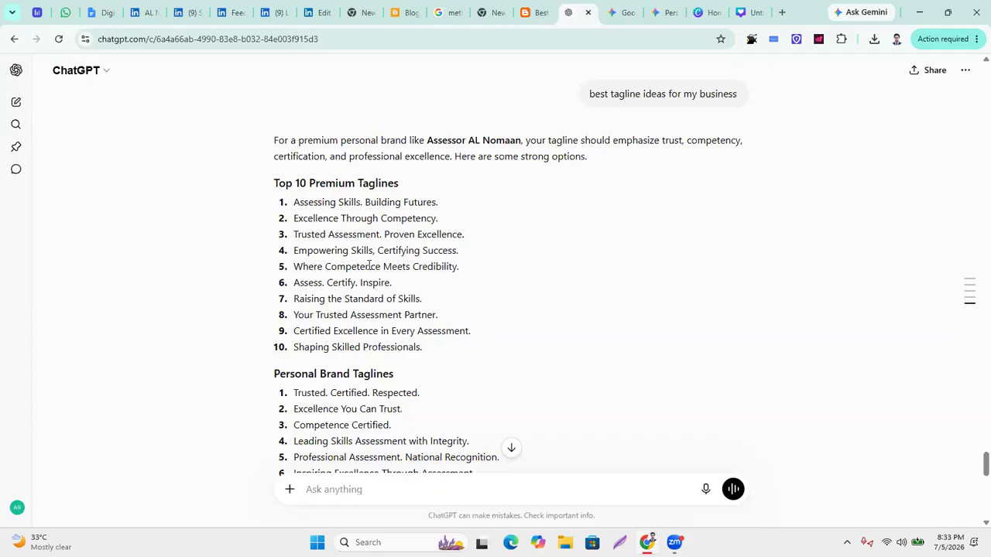
scroll(370, 265, "down", 5)
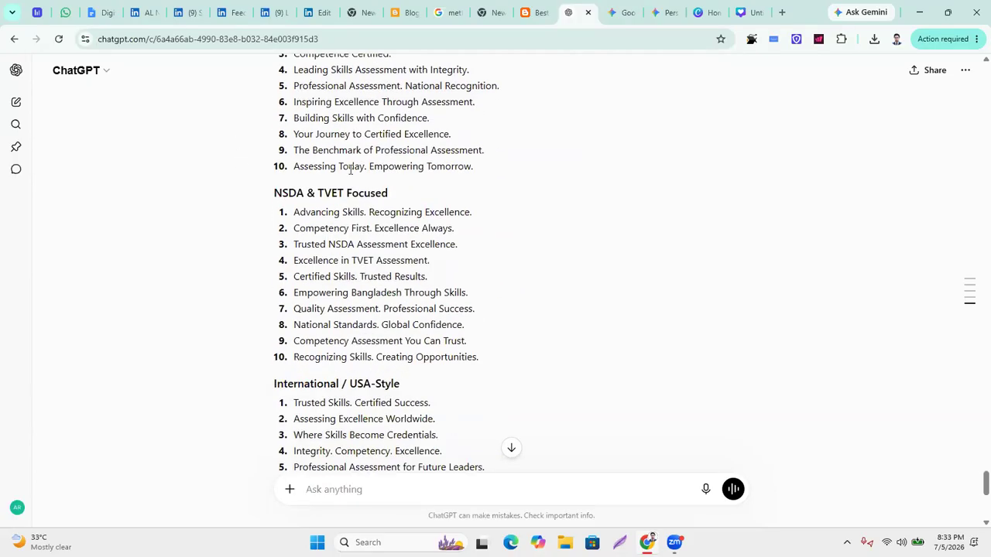
scroll(525, 309, "down", 3)
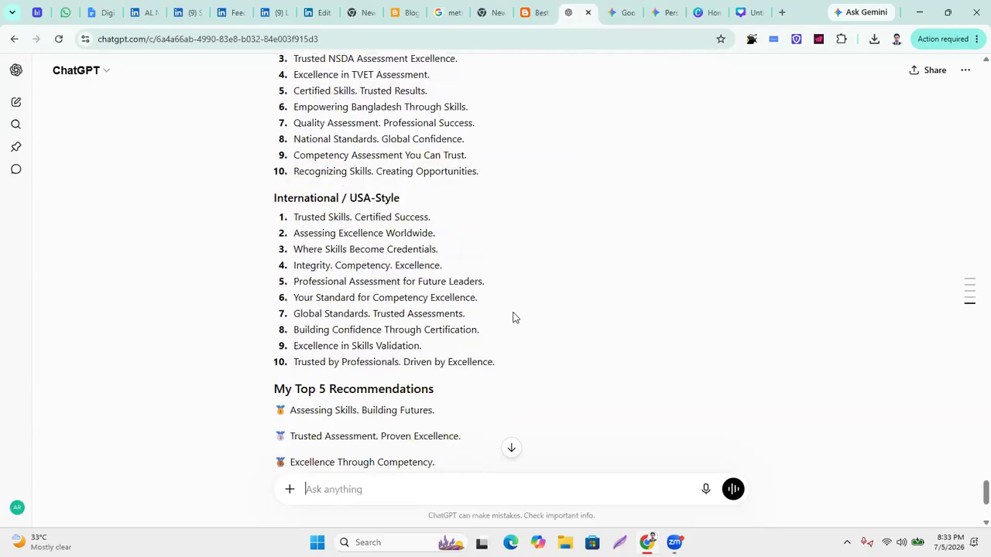
scroll(511, 322, "down", 2)
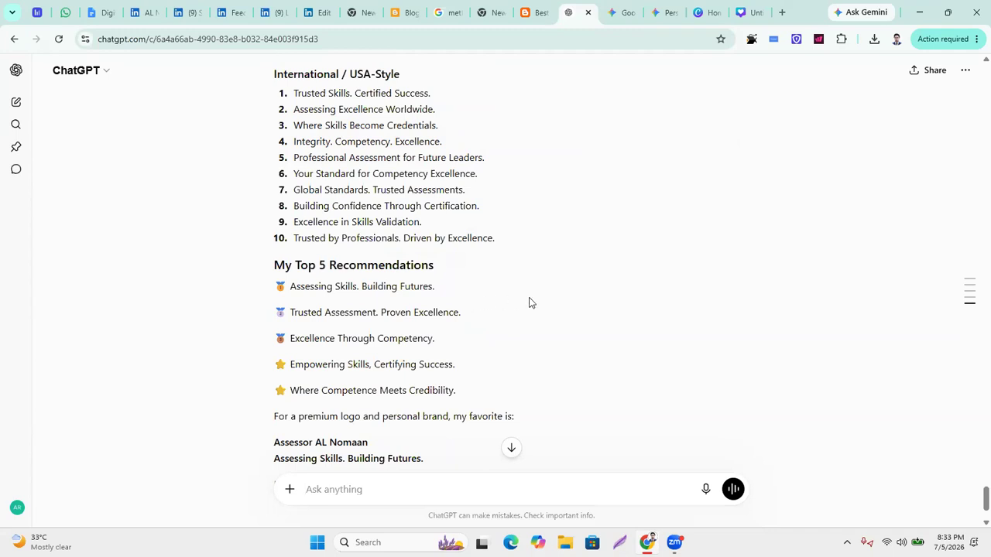
scroll(529, 303, "down", 2)
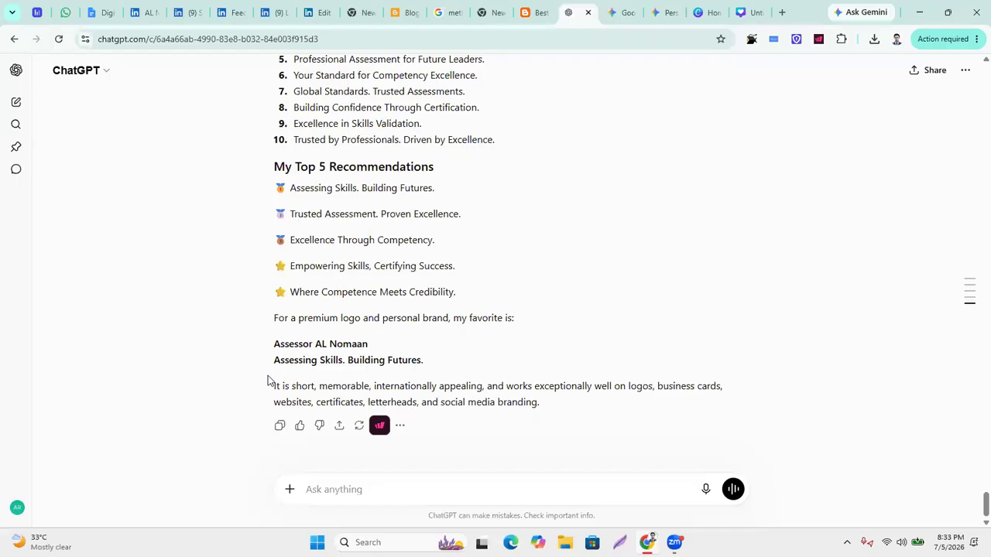
scroll(452, 371, "up", 1)
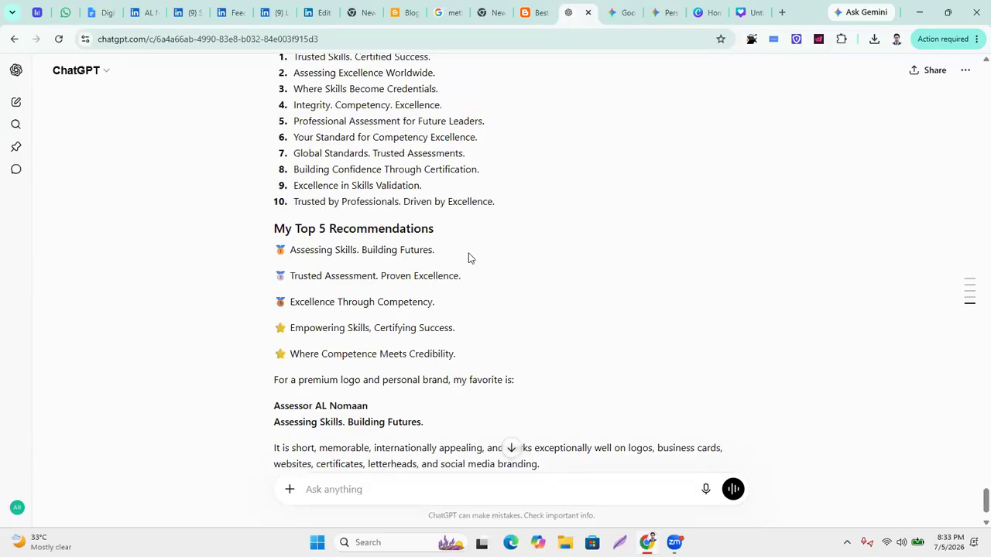
left_click_drag(434, 250, 263, 256)
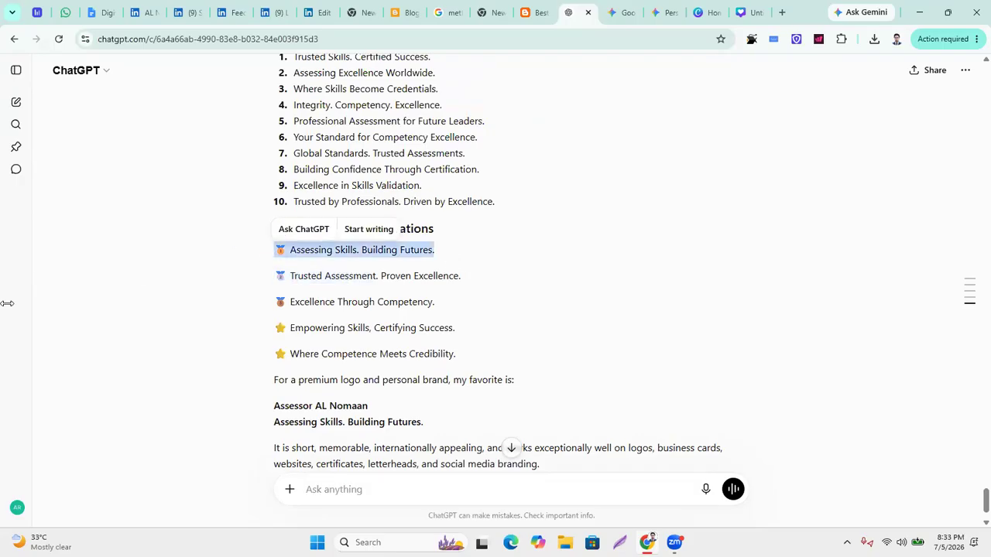
left_click(312, 13)
Paste 'Assessing Skills. Building Futures.' as the tagline and tick the authorized-representative box.
left_click(271, 13)
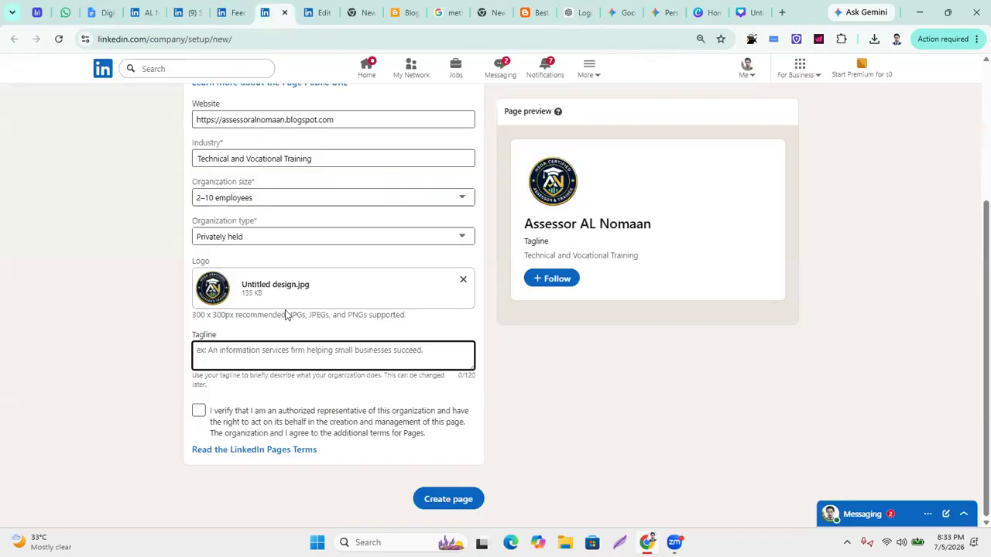
type("🏅 Assessing Skills. Building Futures.")
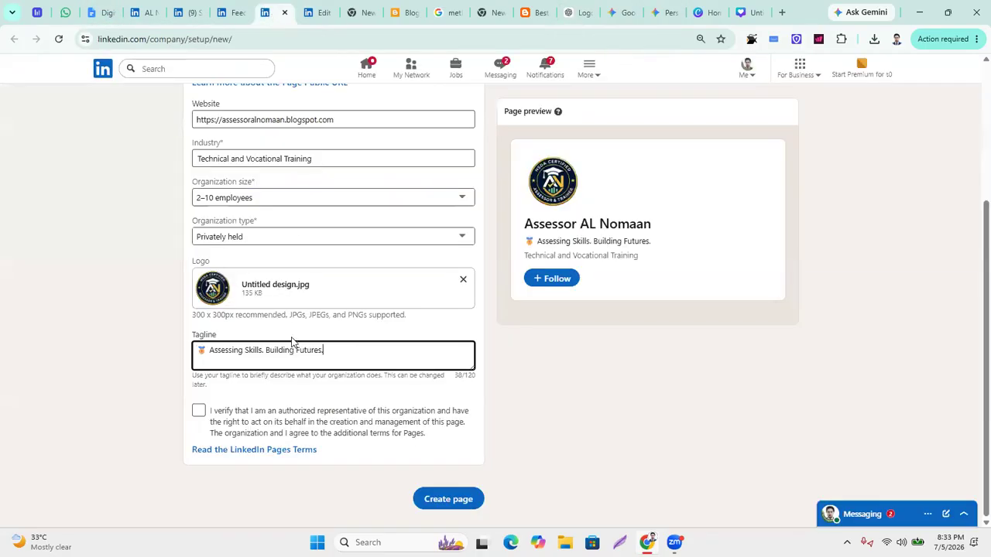
left_click(199, 412)
scroll(338, 389, "up", 3)
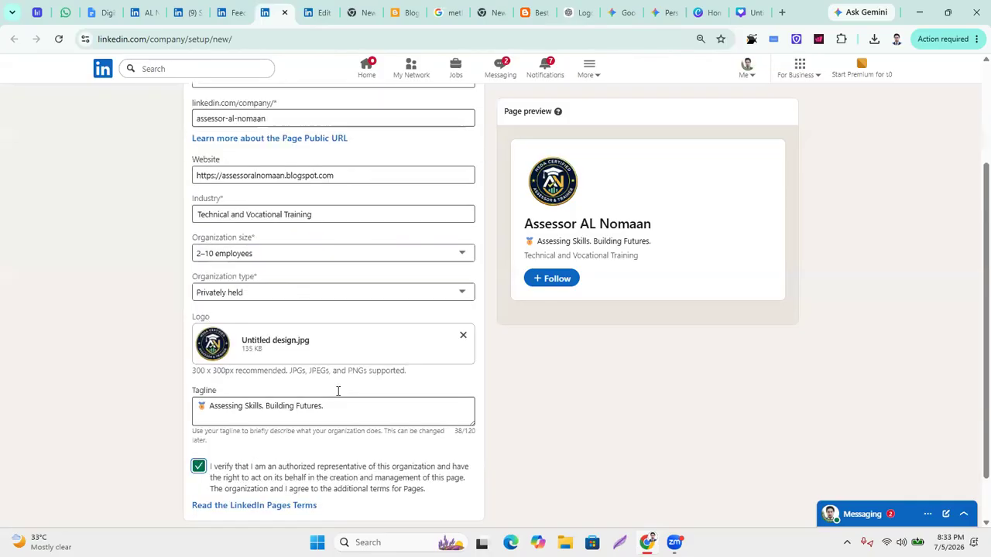
After checking the course checklist, create the Assessor AL Nomaan company page.
left_click(103, 13)
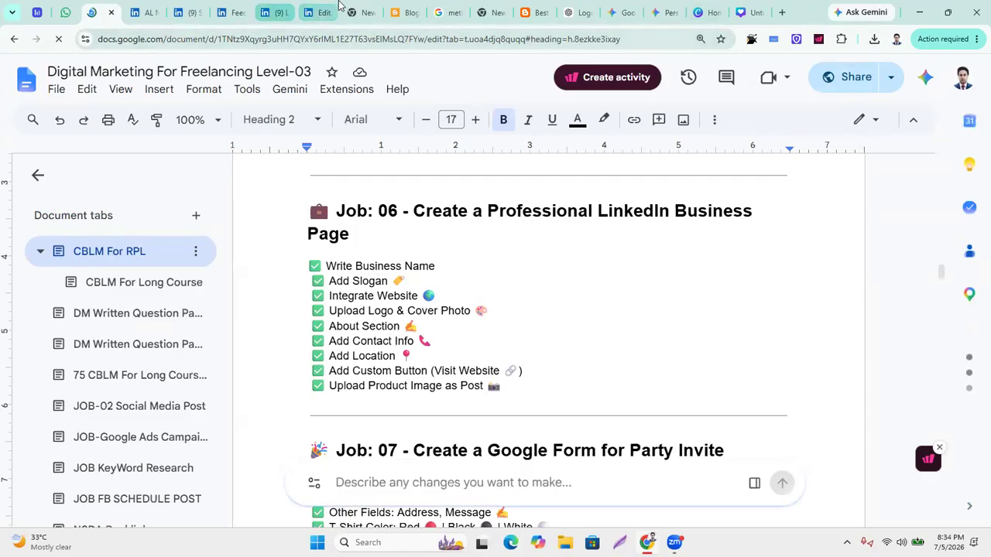
left_click(306, 13)
left_click(274, 12)
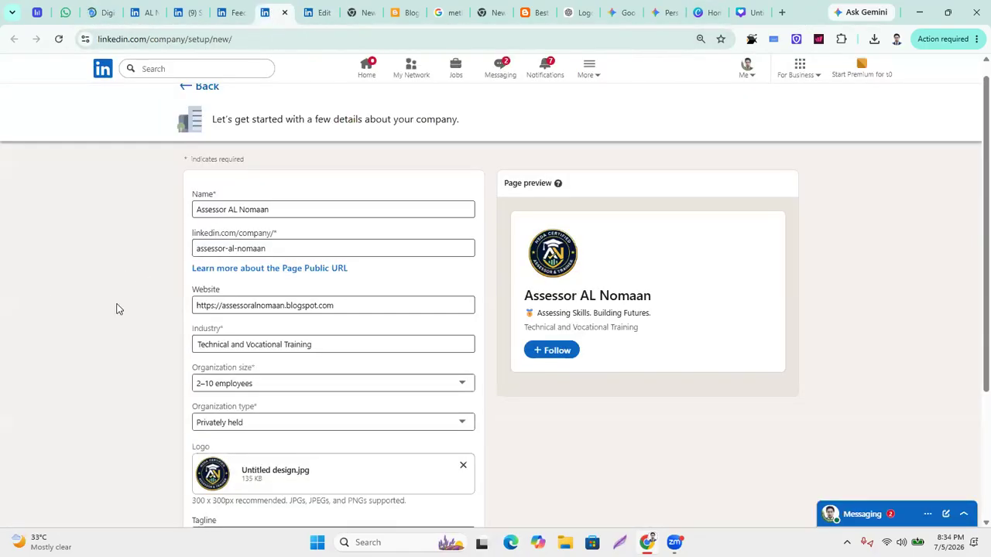
scroll(171, 298, "down", 1)
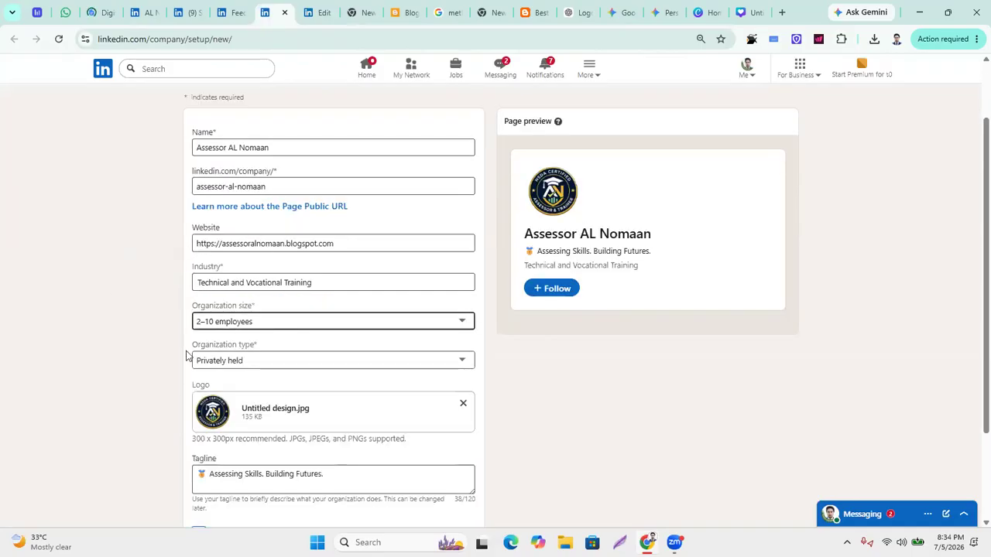
scroll(242, 347, "down", 2)
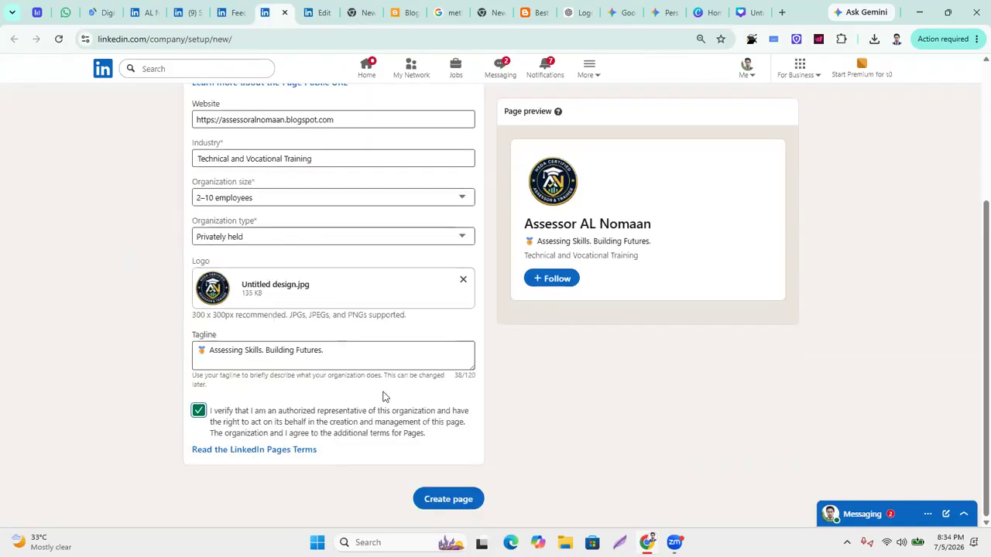
left_click(448, 500)
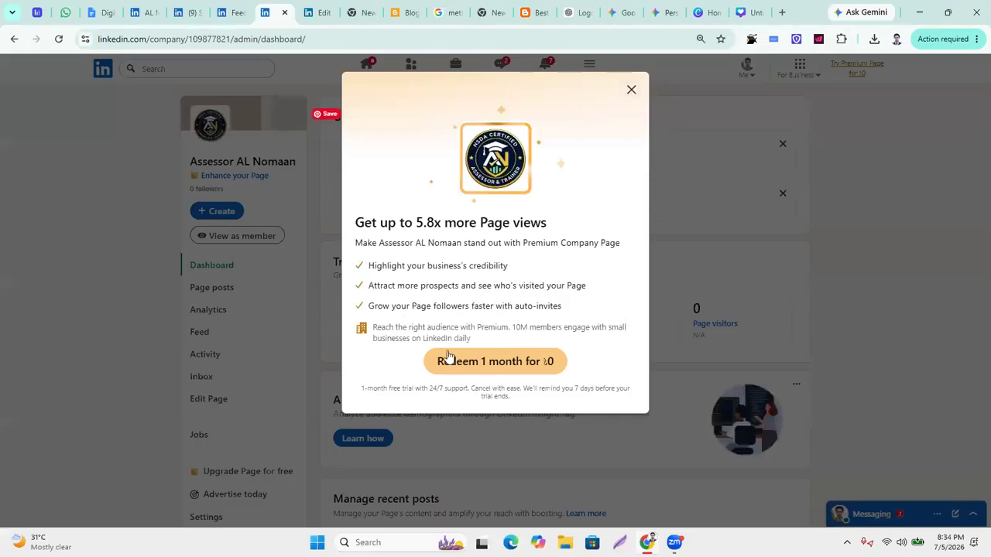
Dismiss the Premium Page trial offer on the new page's dashboard.
left_click(631, 91)
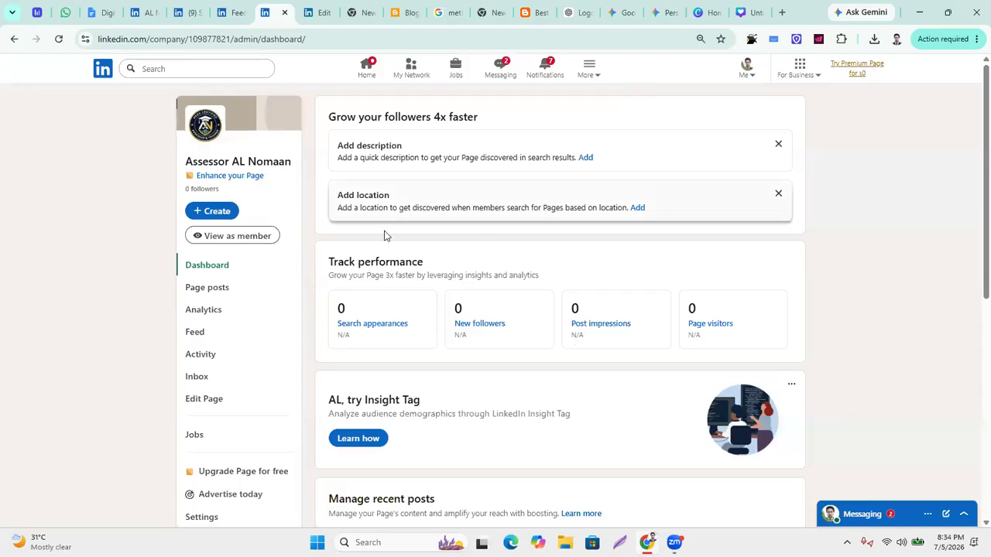
scroll(408, 247, "down", 5)
scroll(387, 268, "down", 1)
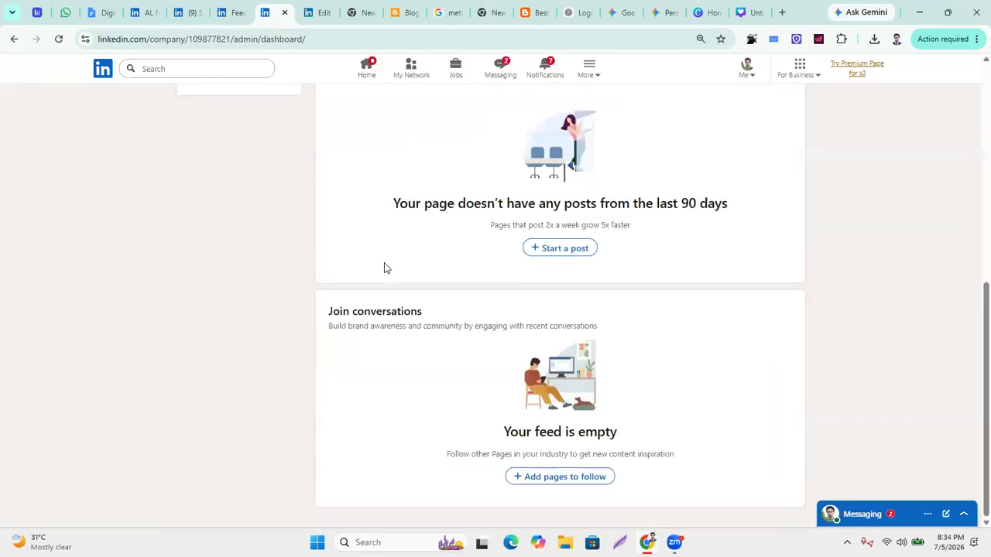
scroll(409, 235, "up", 3)
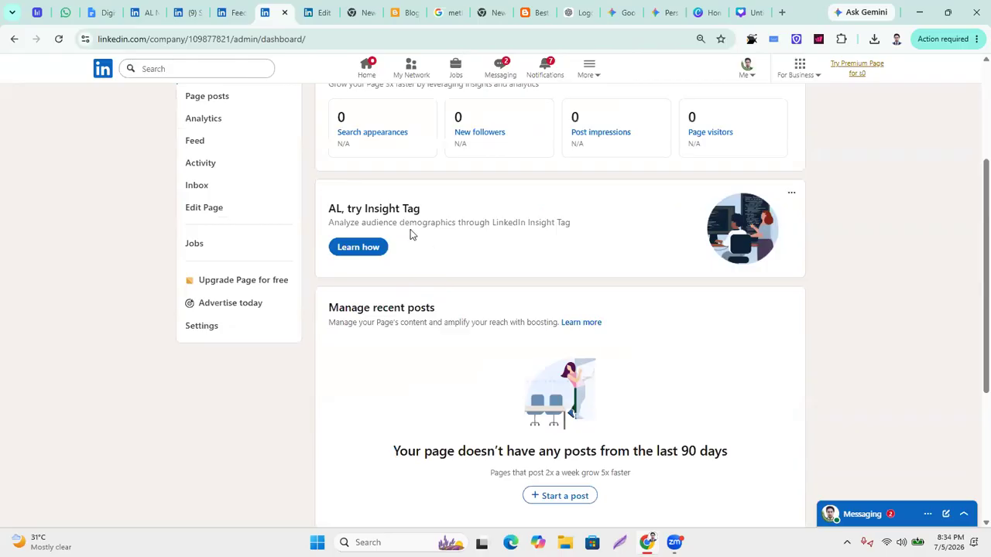
scroll(154, 470, "up", 2)
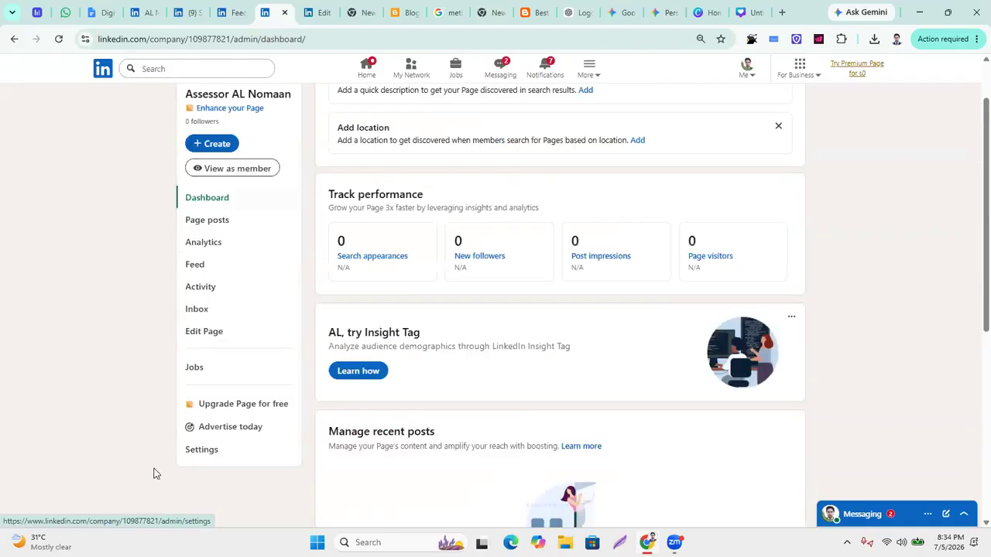
Open Settings > Edit Page to view the page's info form.
left_click(207, 452)
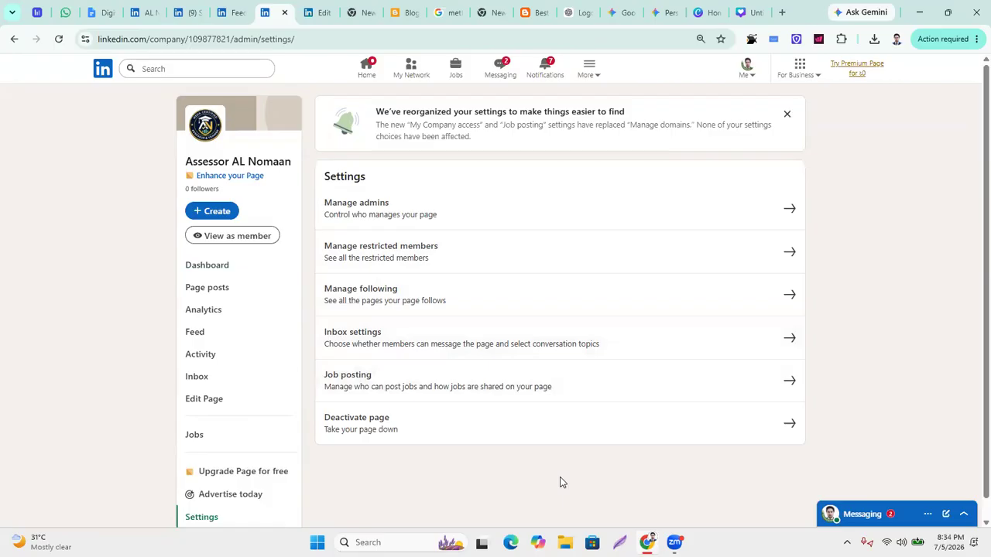
left_click(215, 404)
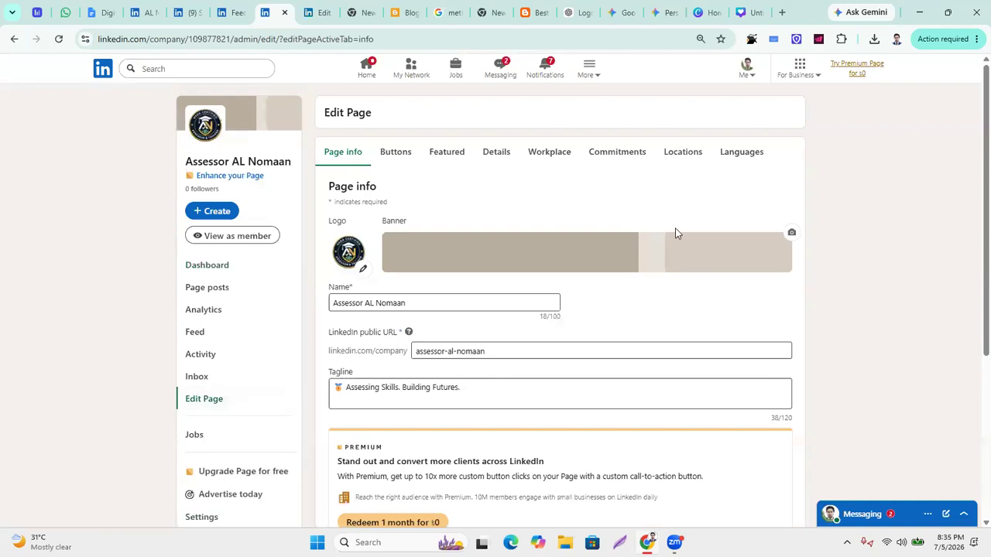
scroll(675, 228, "down", 2)
left_click(673, 229)
scroll(348, 124, "up", 2)
Attach the Untitled design.jpg logo to a new ChatGPT message.
left_click(578, 13)
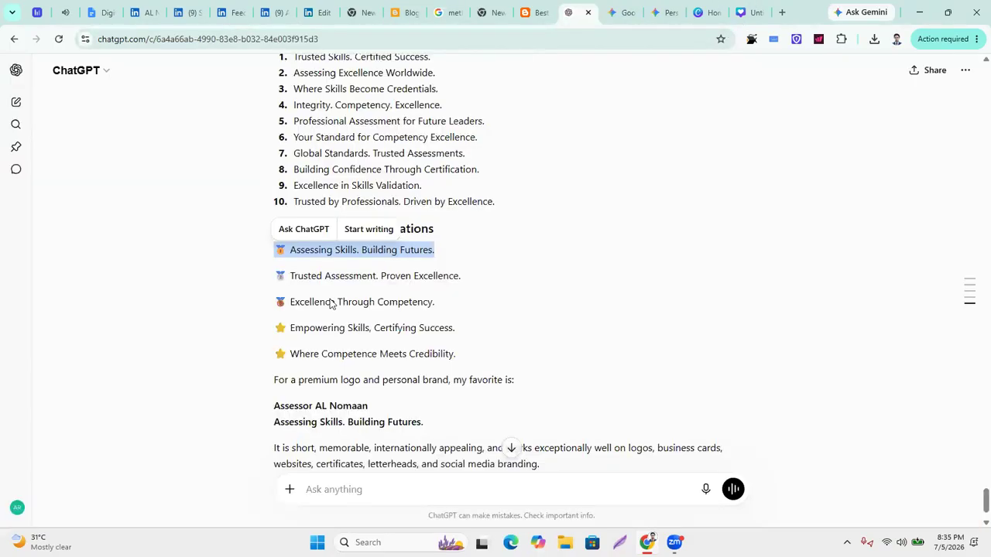
scroll(435, 387, "down", 1)
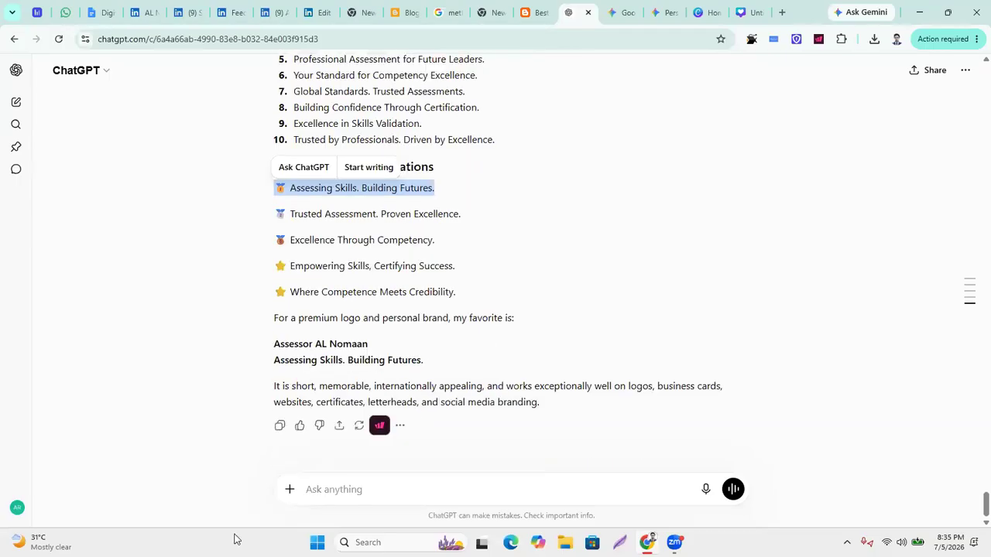
left_click(289, 491)
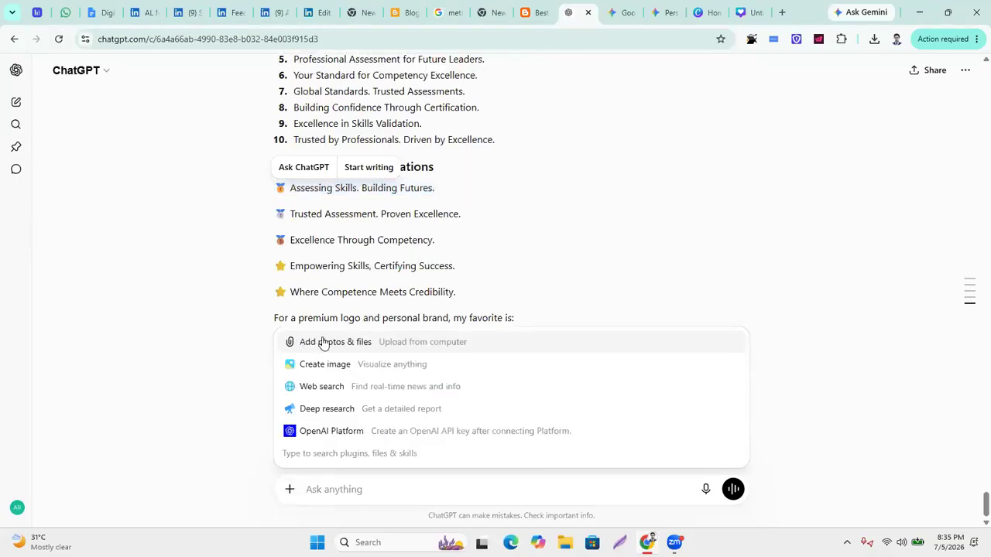
key("Escape")
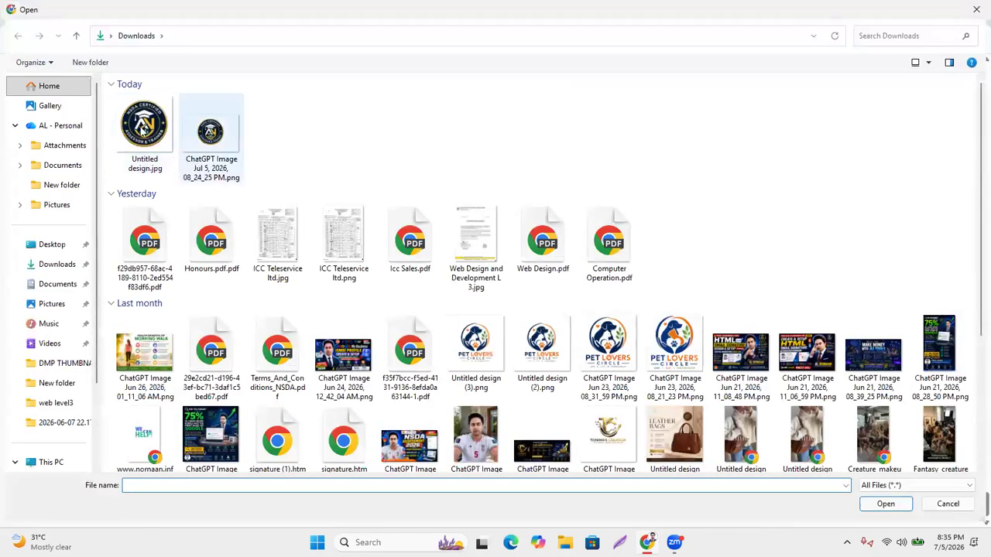
double_click(144, 130)
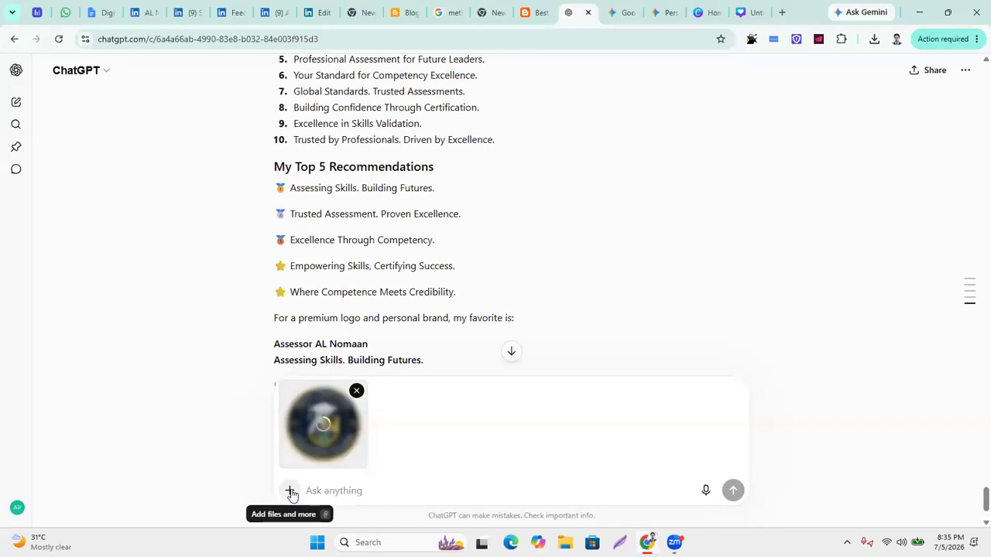
Attach the portrait PNG from Desktop > NSDA > ASSET NSDA as a second image.
left_click(289, 489)
left_click(317, 247)
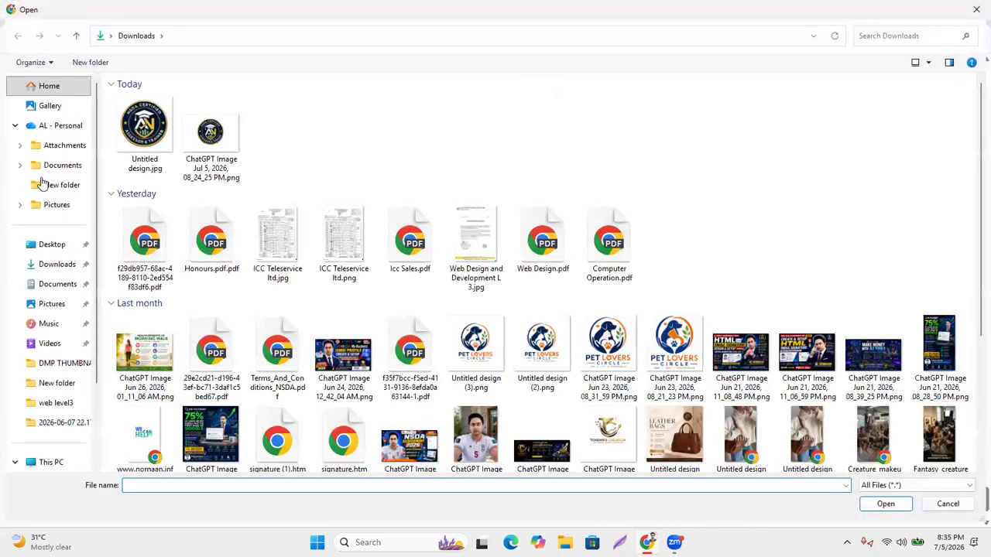
left_click(60, 243)
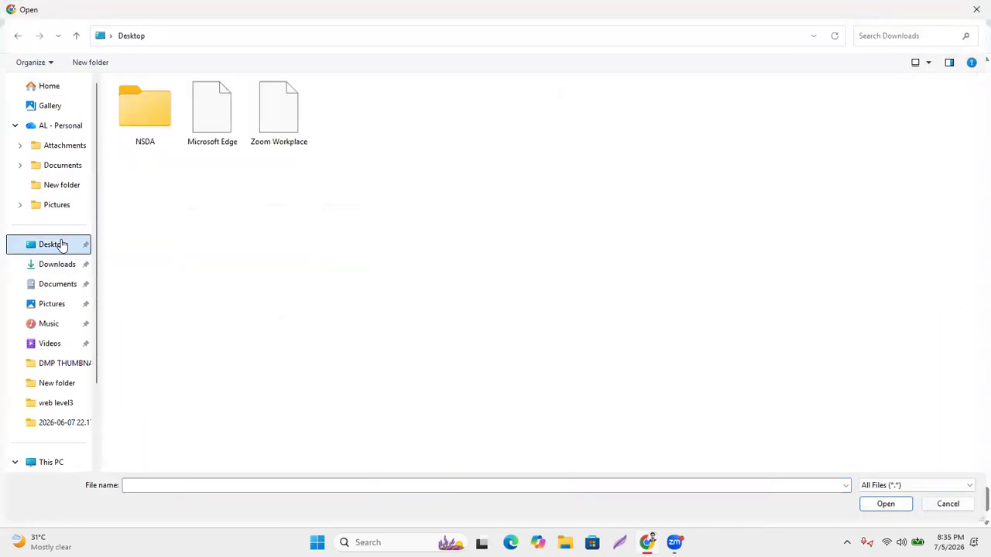
double_click(146, 130)
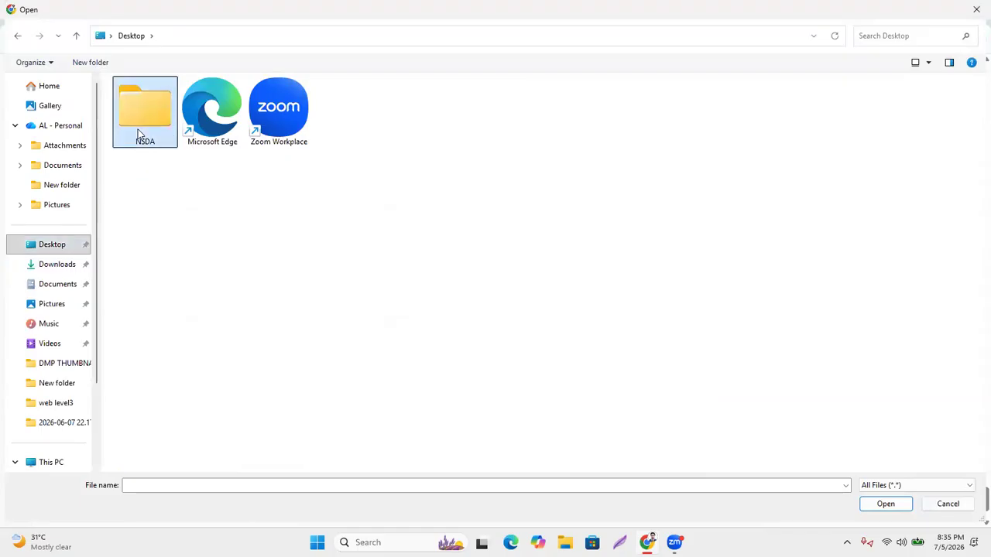
double_click(151, 101)
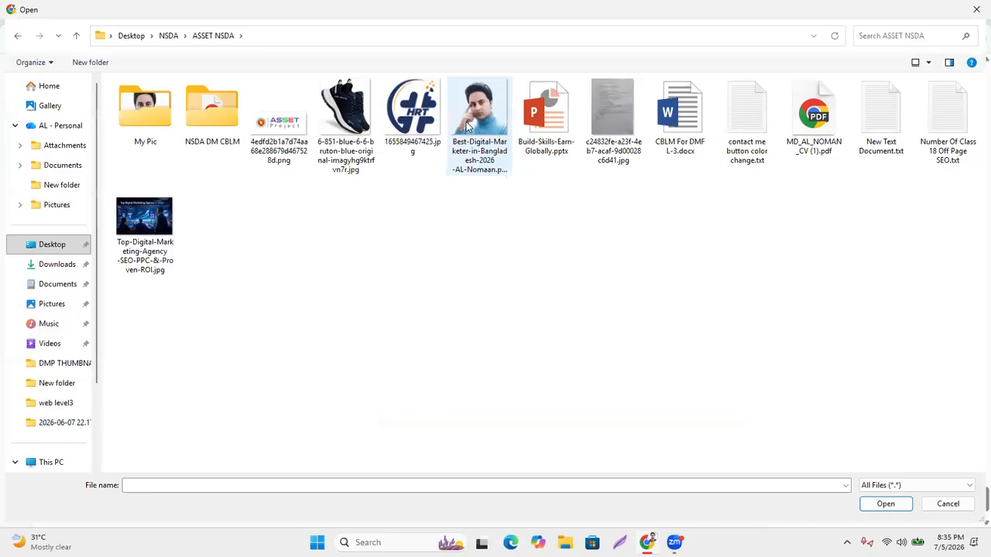
double_click(144, 112)
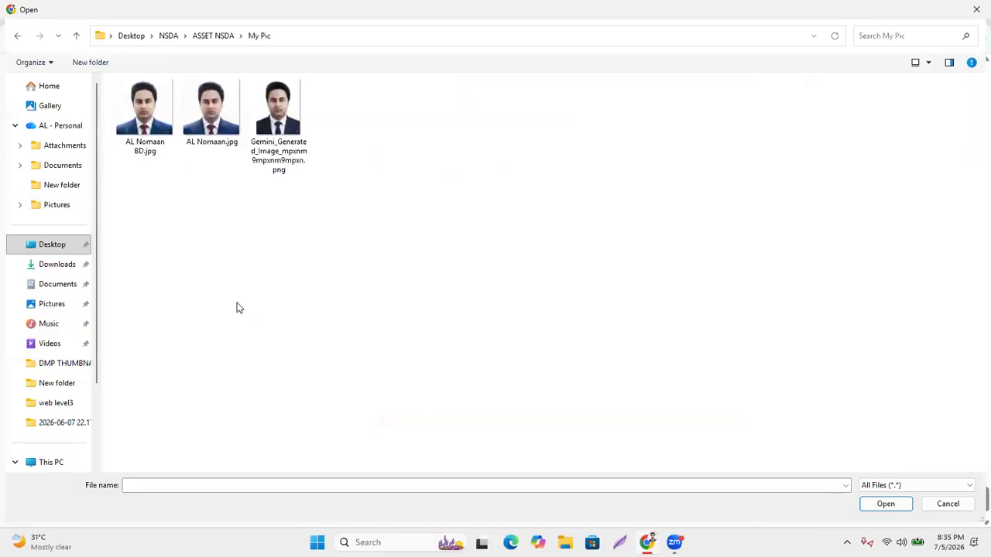
left_click(17, 36)
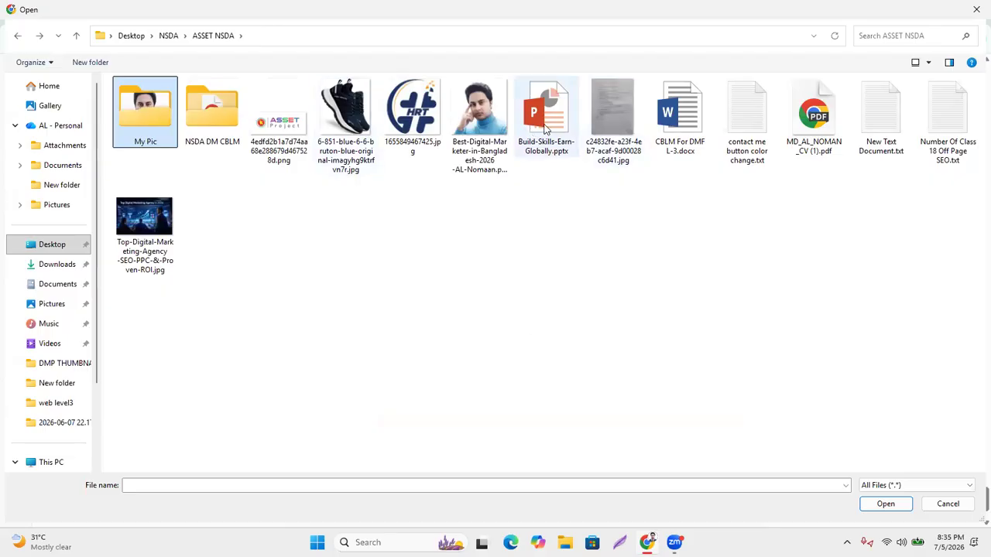
left_click(476, 101)
key("Return")
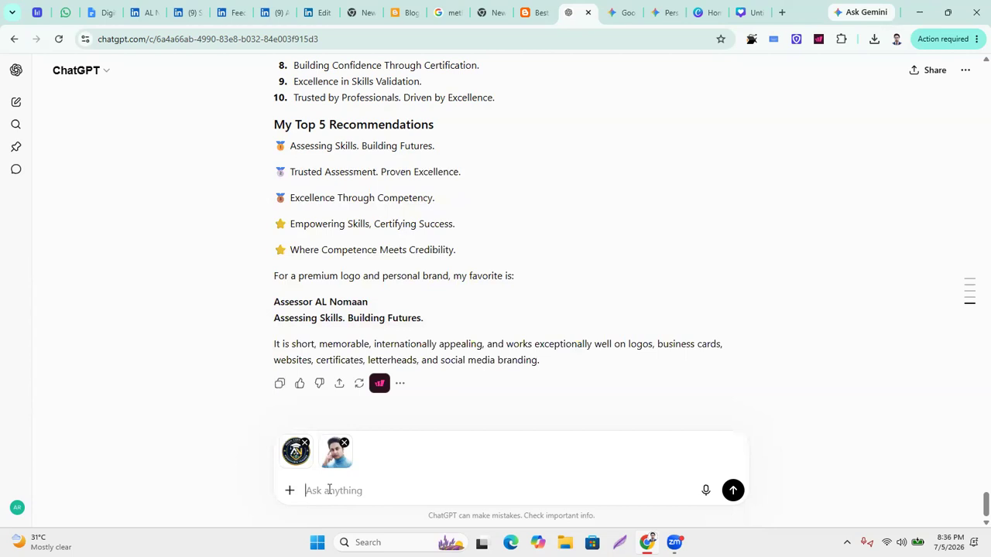
Type a prompt casting ChatGPT as a 10+ year graphic designer writing a detailed LinkedIn cover prompt.
type("you are a professional graphic designer, mo")
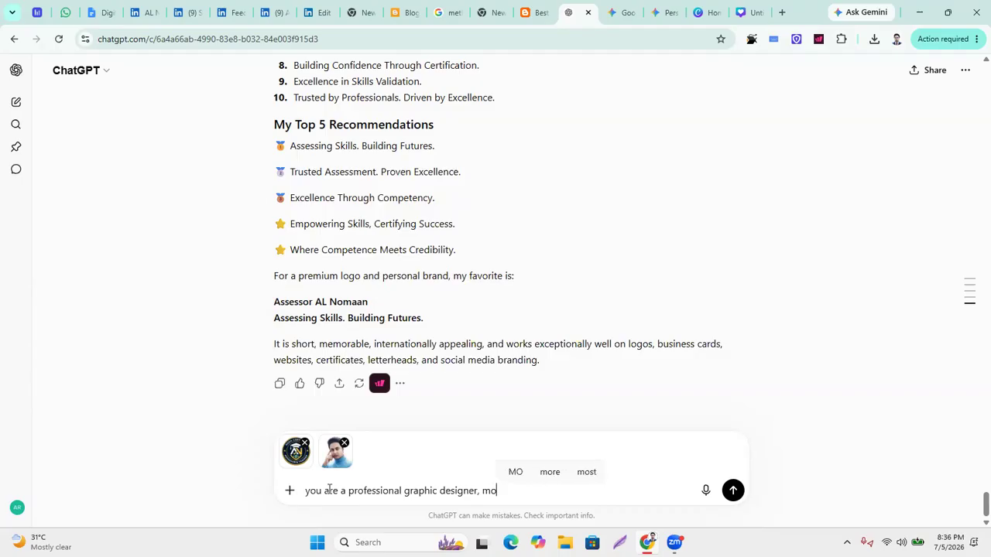
type("re than 10")
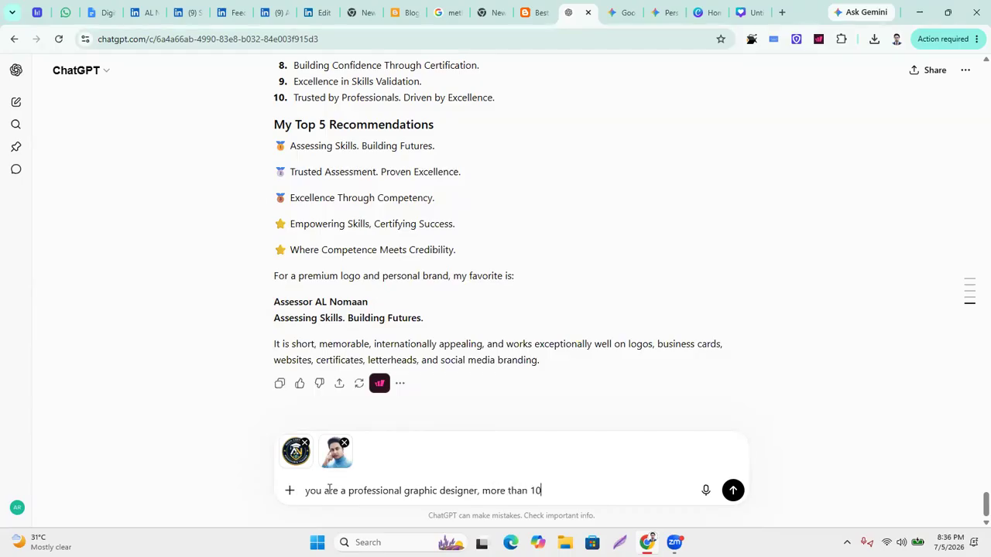
type(" years of expe")
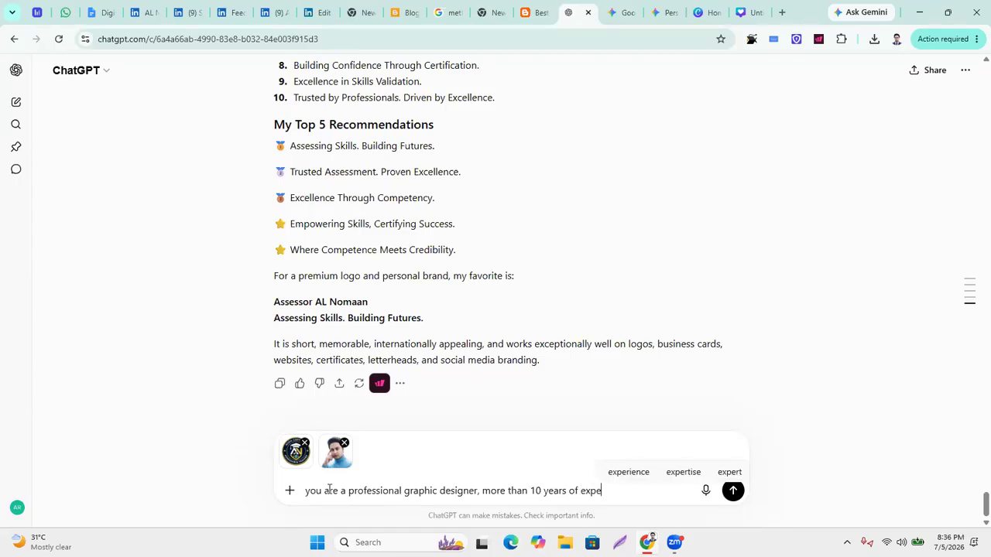
type("riences")
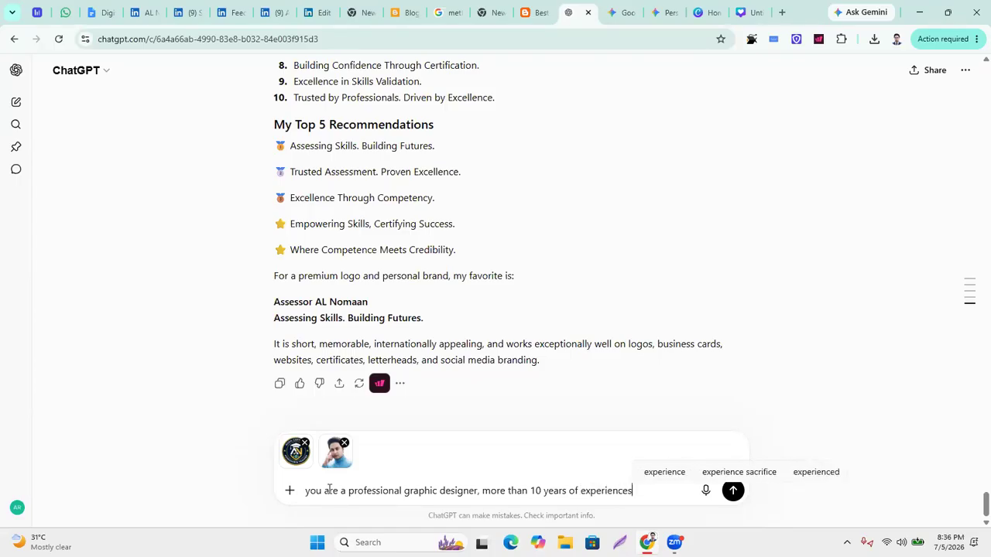
type(", so ")
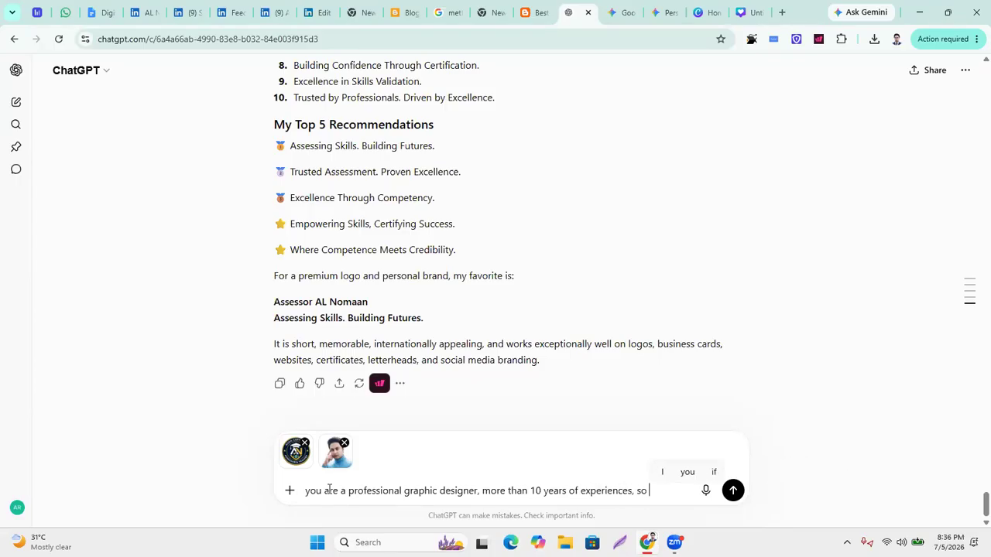
type("write a")
type(" profes")
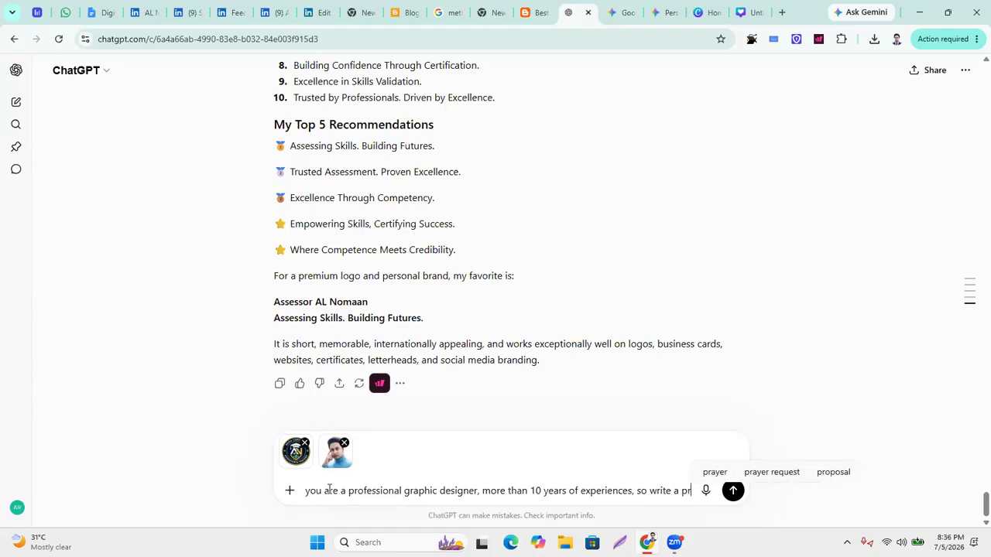
type("nal ")
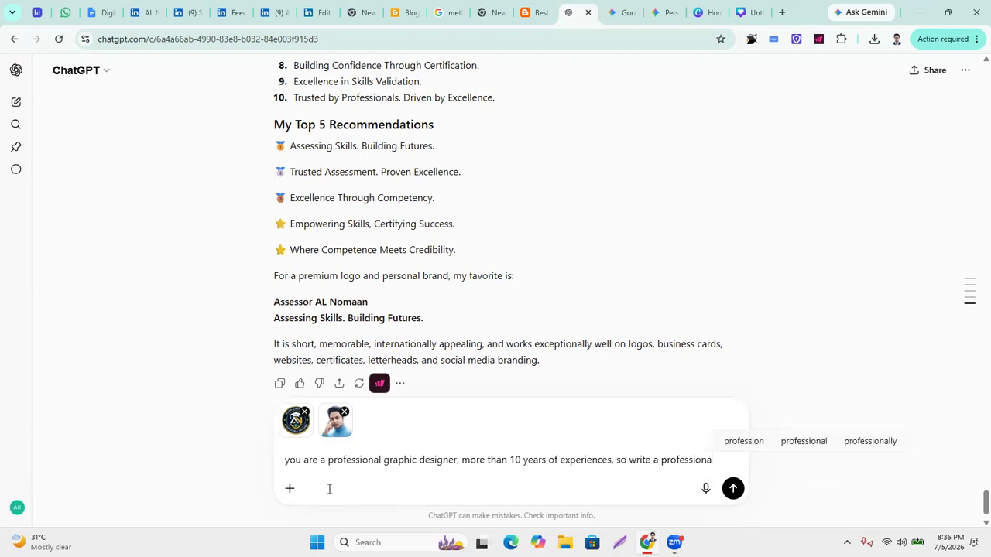
type("pro")
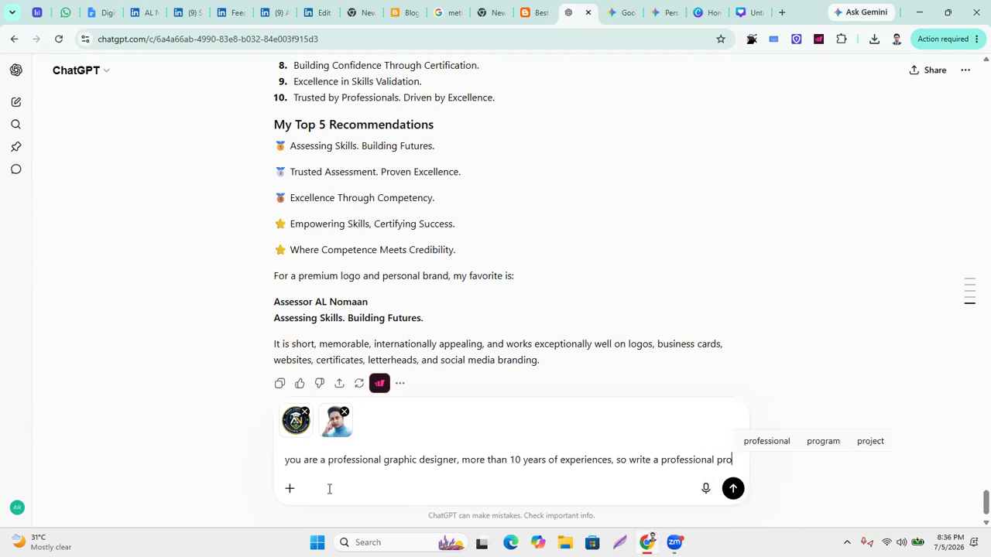
type("mpt ")
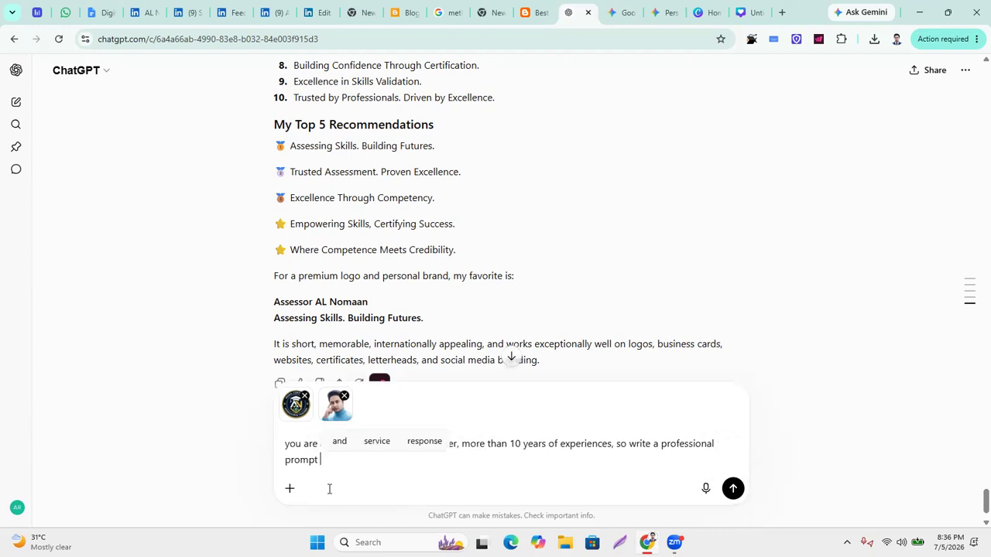
type("in details")
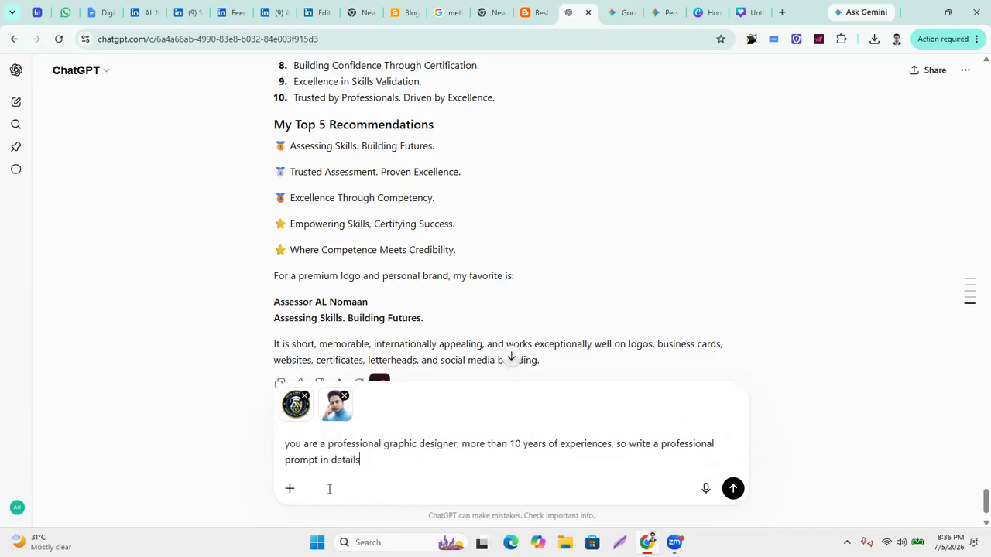
type(" to des")
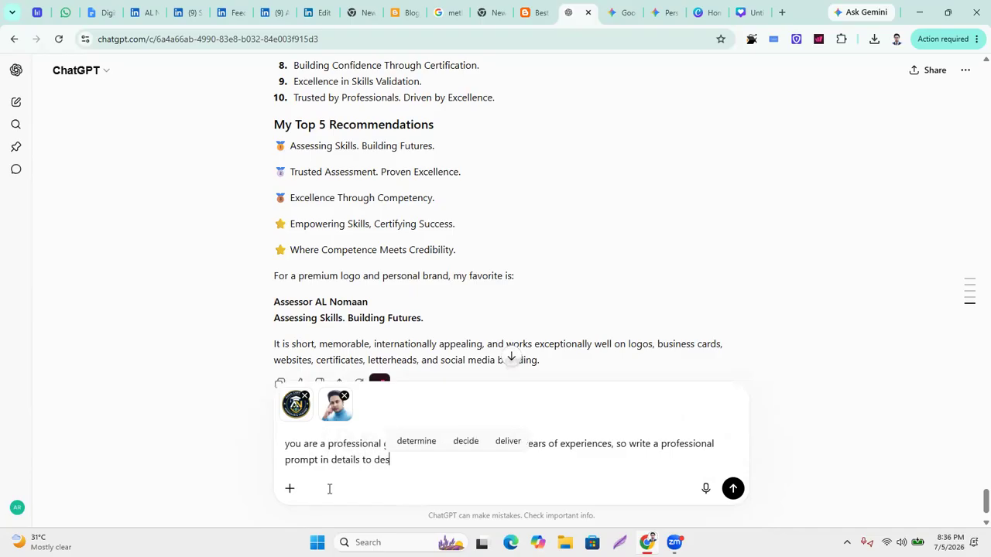
type("igning ")
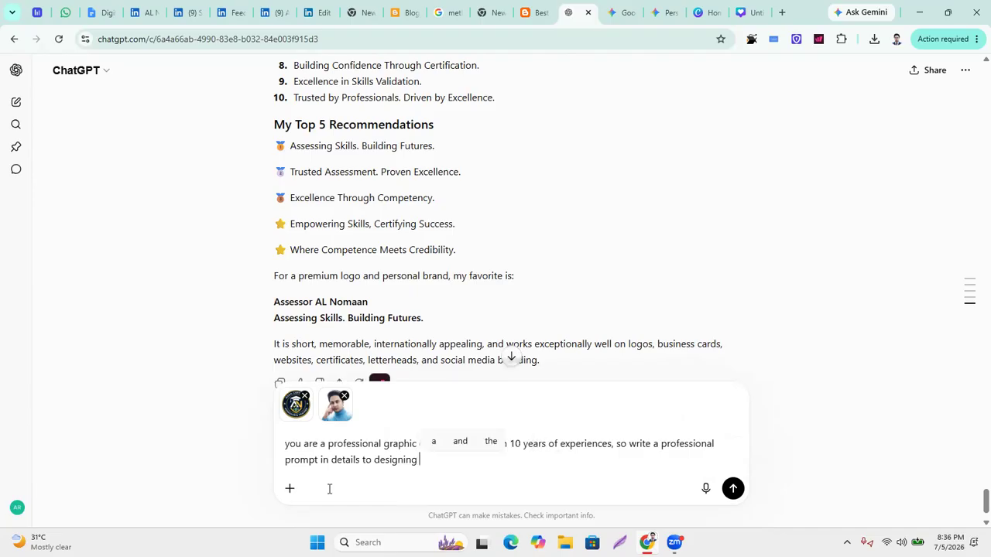
type("a profes")
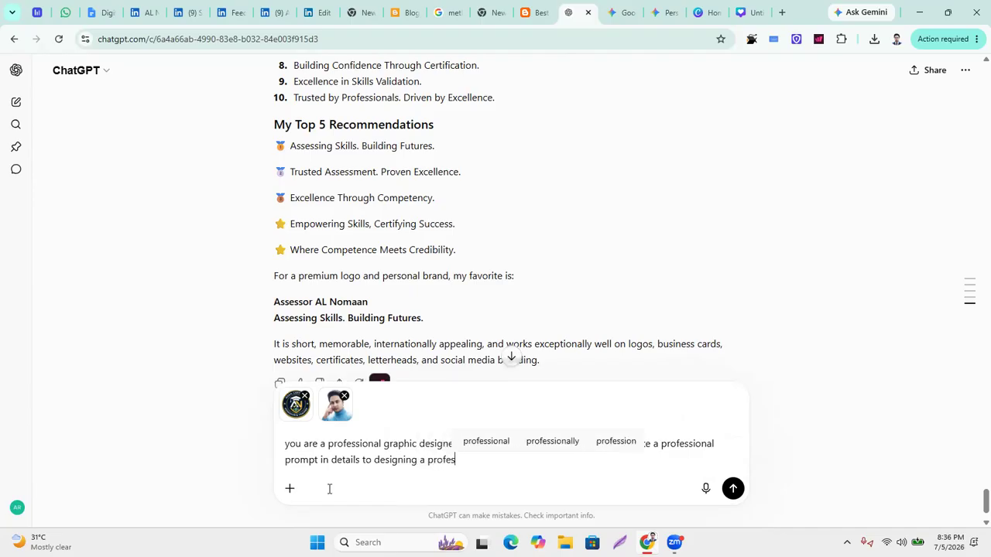
type("sional li")
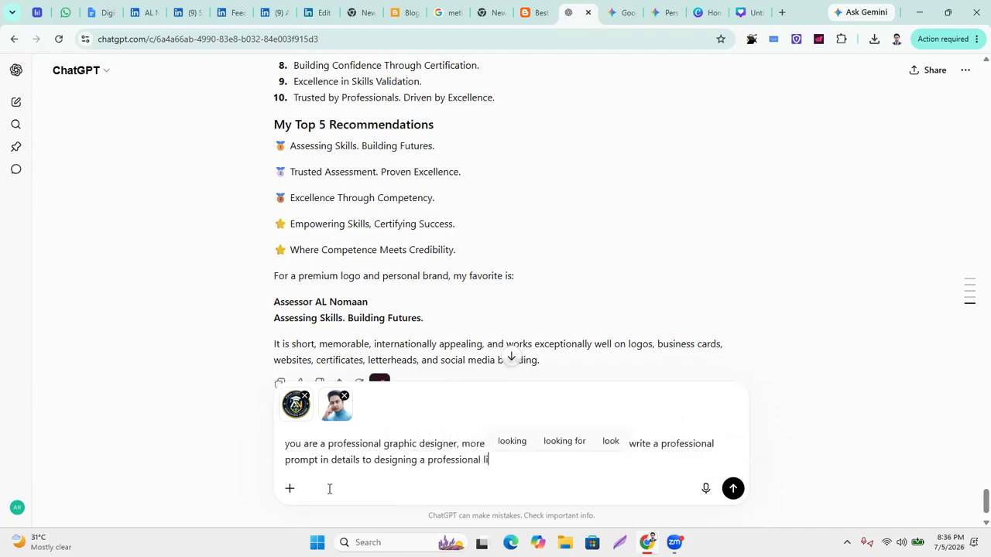
type("nkedin ")
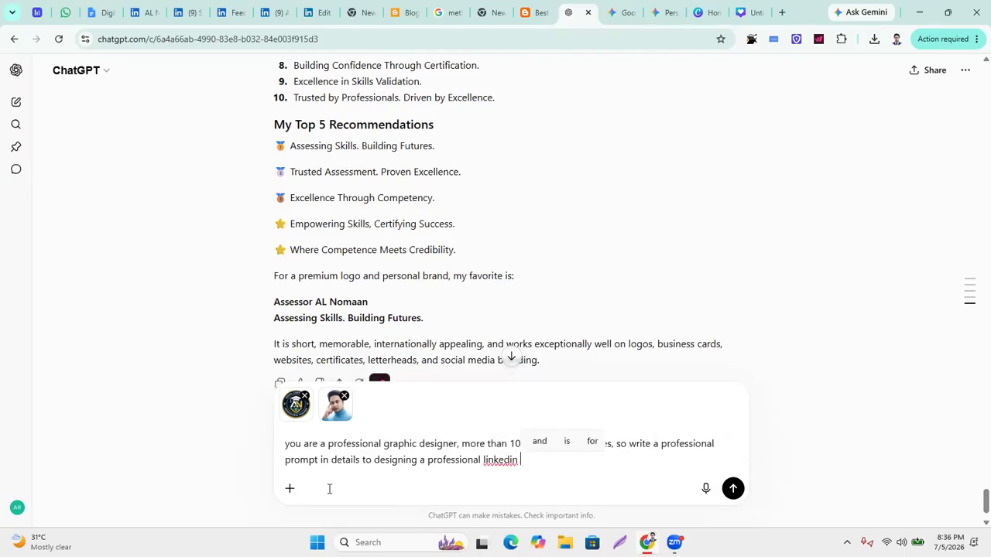
type("cover image.")
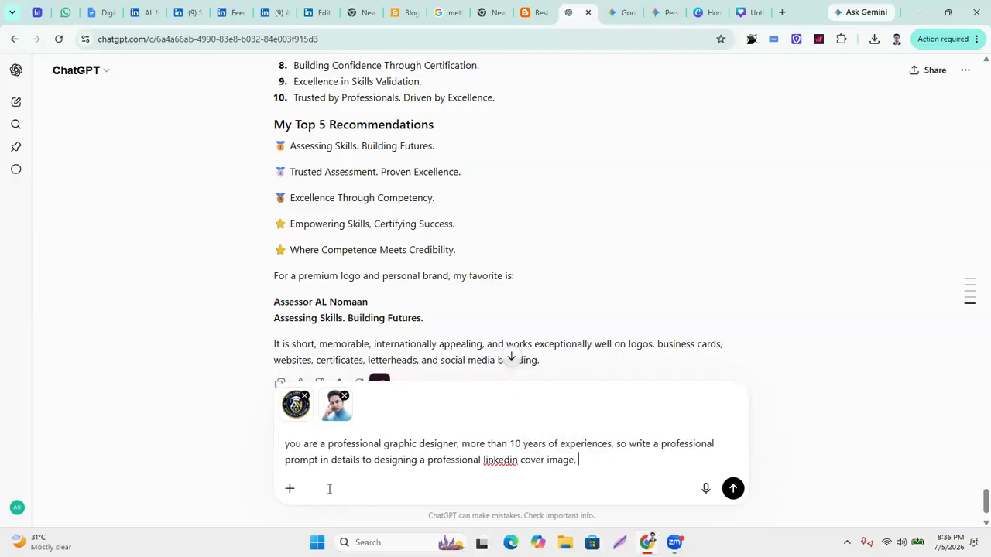
Google 'linkedin page cover image size' in a new tab.
left_click(782, 12)
type("linked")
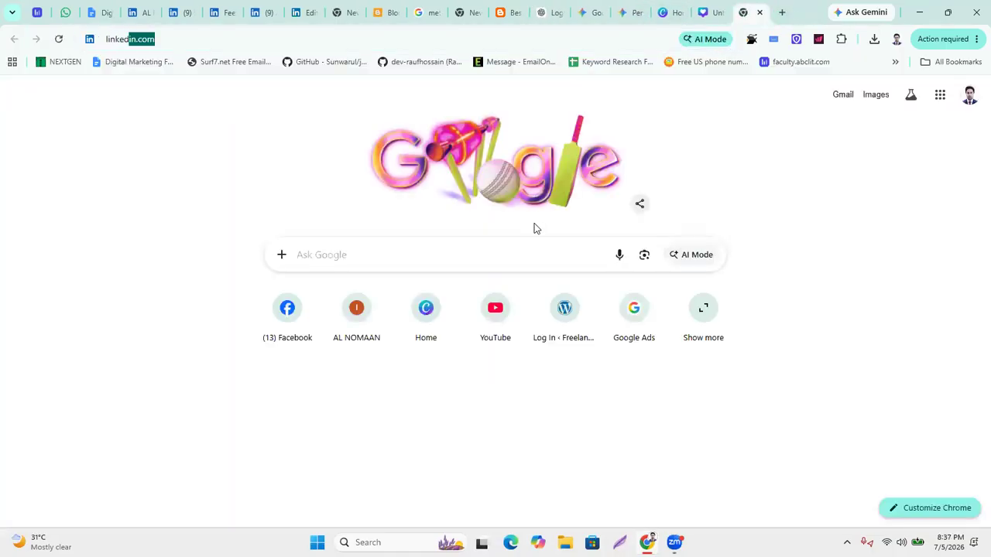
type("in cover ")
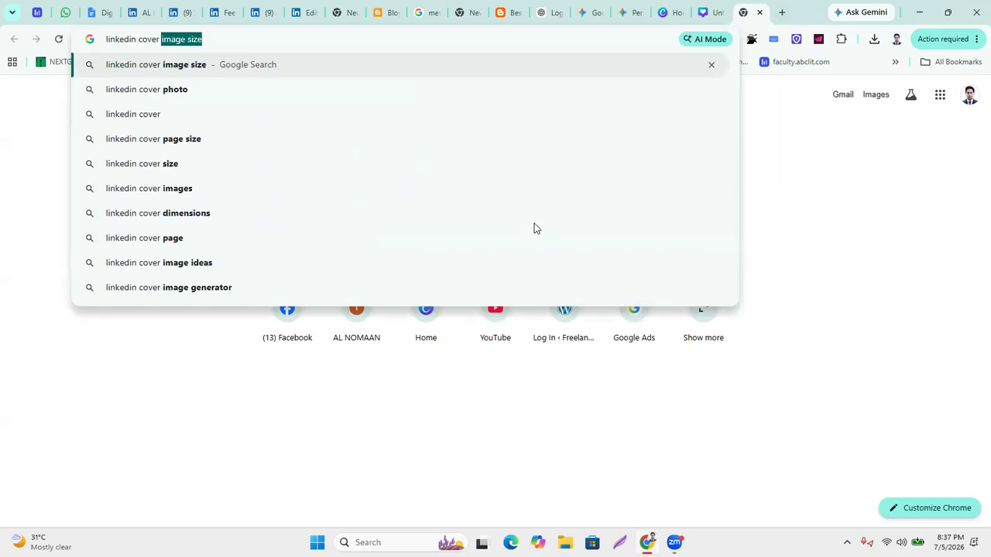
type("image size")
key("Return")
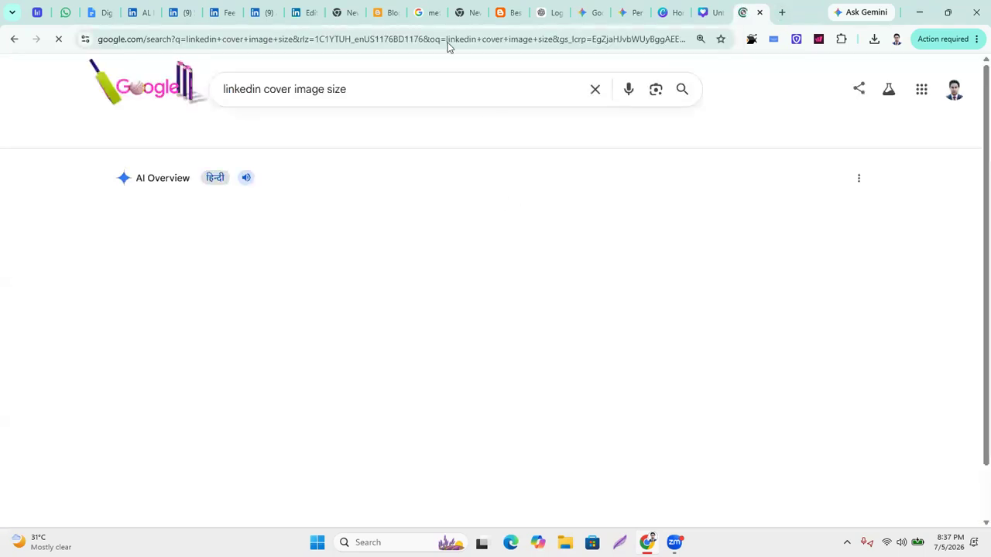
left_click(256, 86)
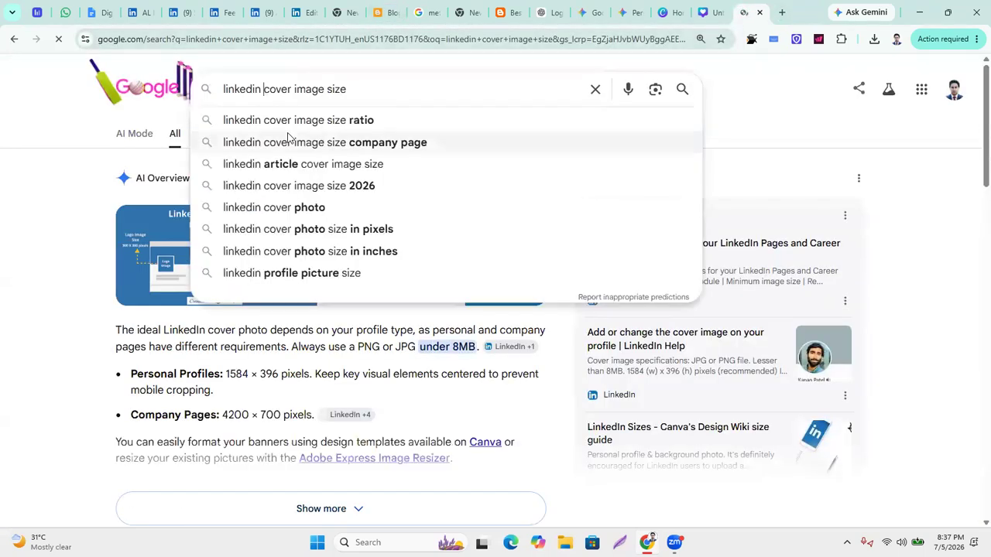
type("page")
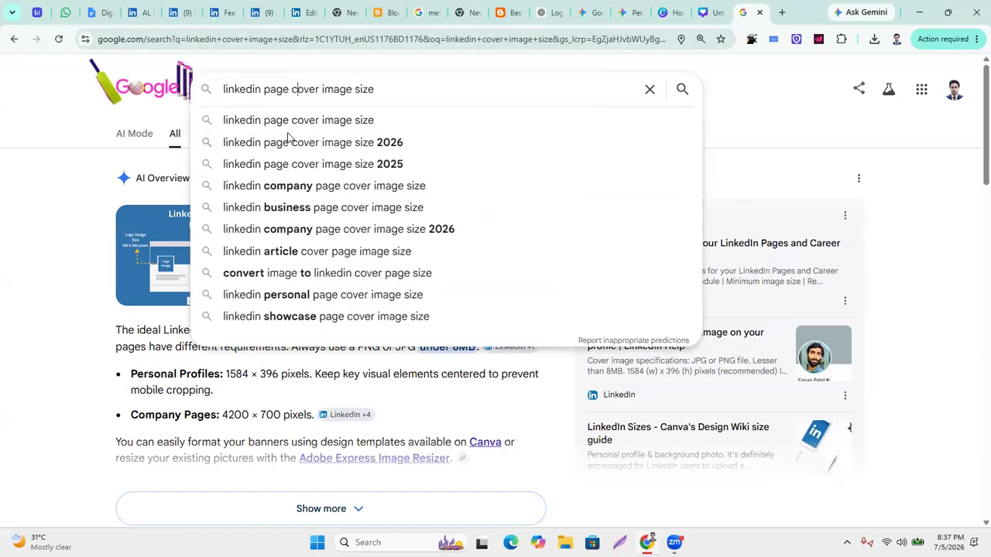
key("Return")
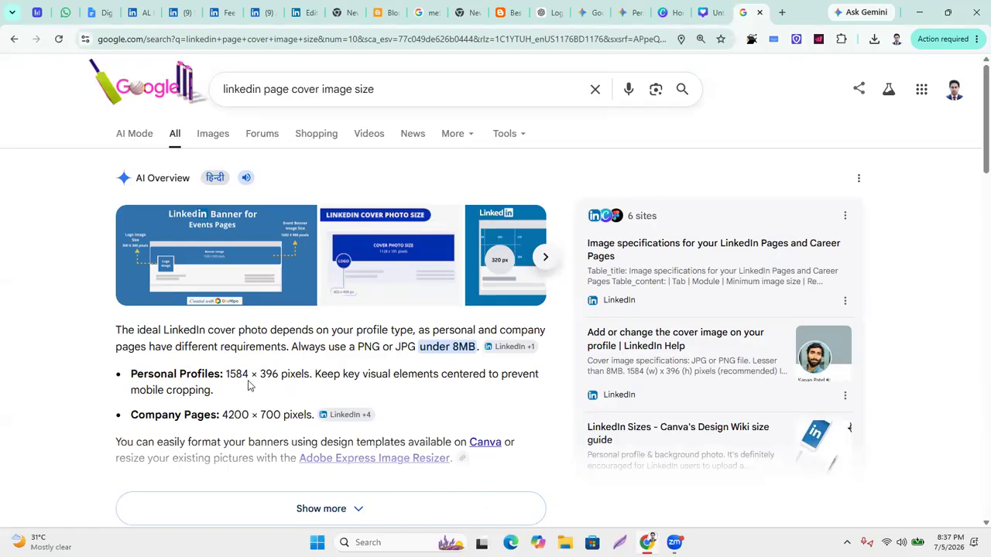
Expand the AI Overview and select the 4200 × 700 pixels Company Pages size.
left_click(360, 510)
scroll(116, 218, "down", 3)
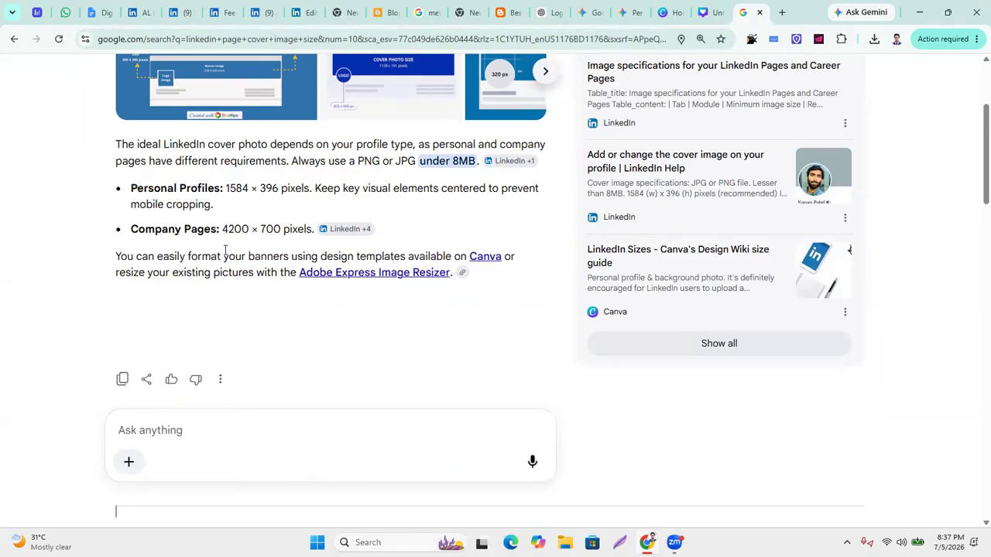
scroll(277, 268, "up", 2)
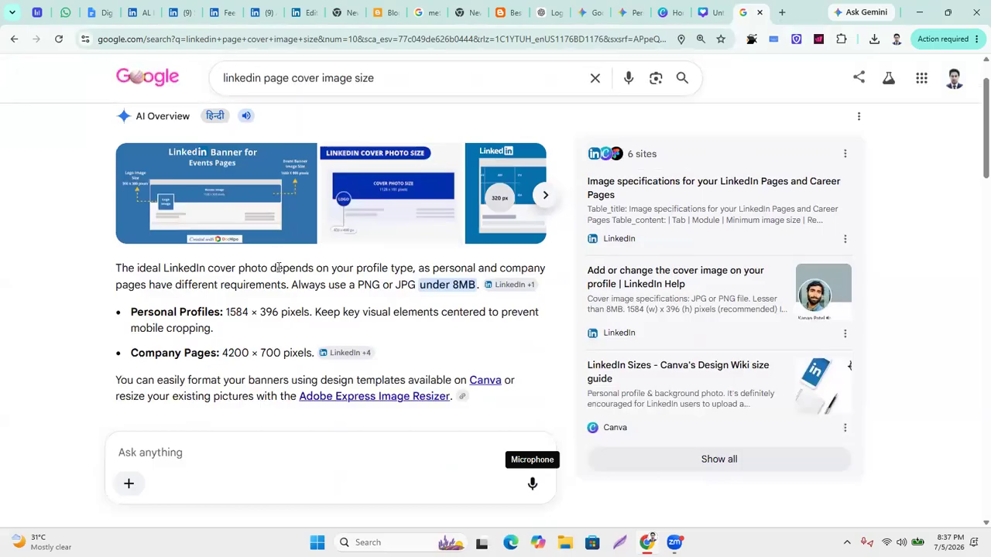
scroll(277, 268, "down", 1)
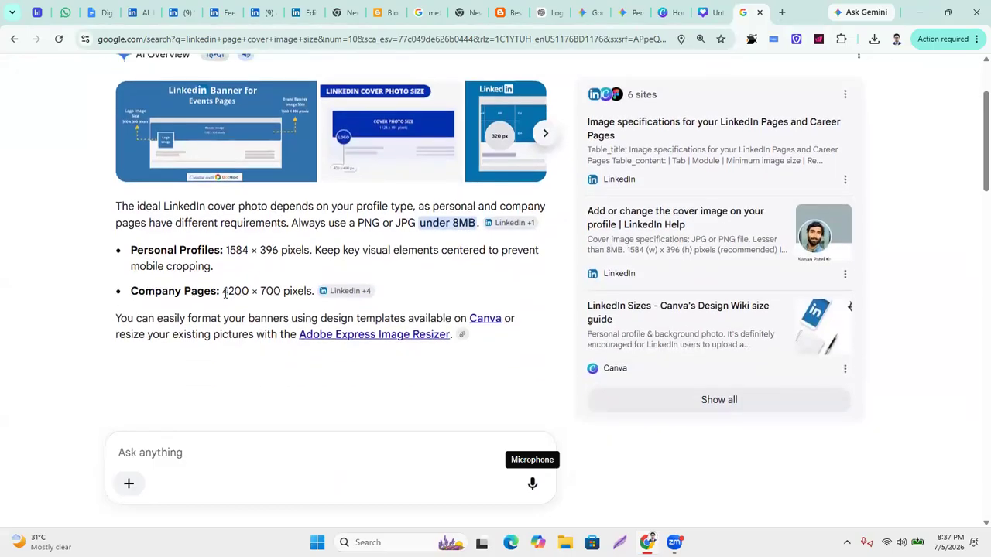
left_click_drag(223, 292, 308, 294)
key("ctrl+c")
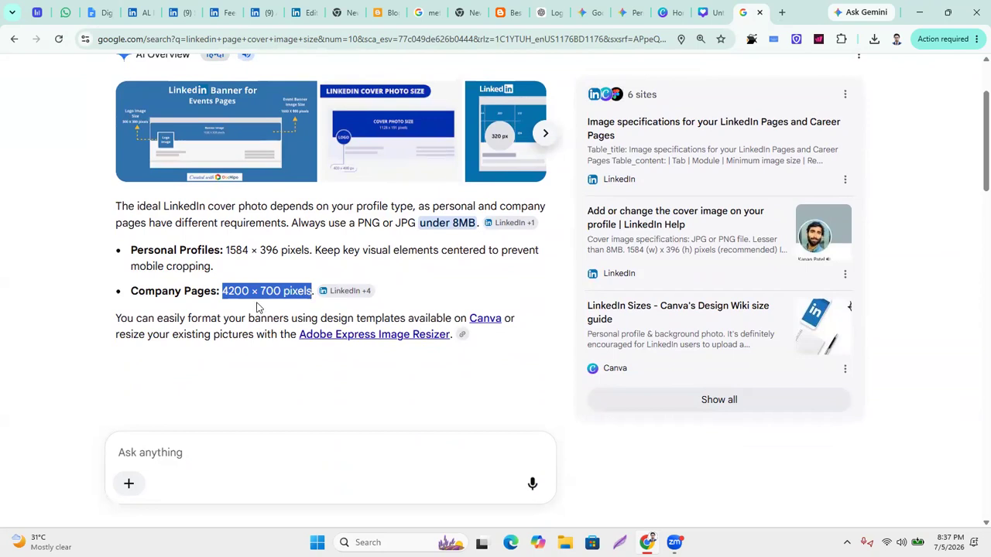
Add the 4200 × 700 size, logo colours and suited professional look to the prompt, then send it.
left_click(546, 13)
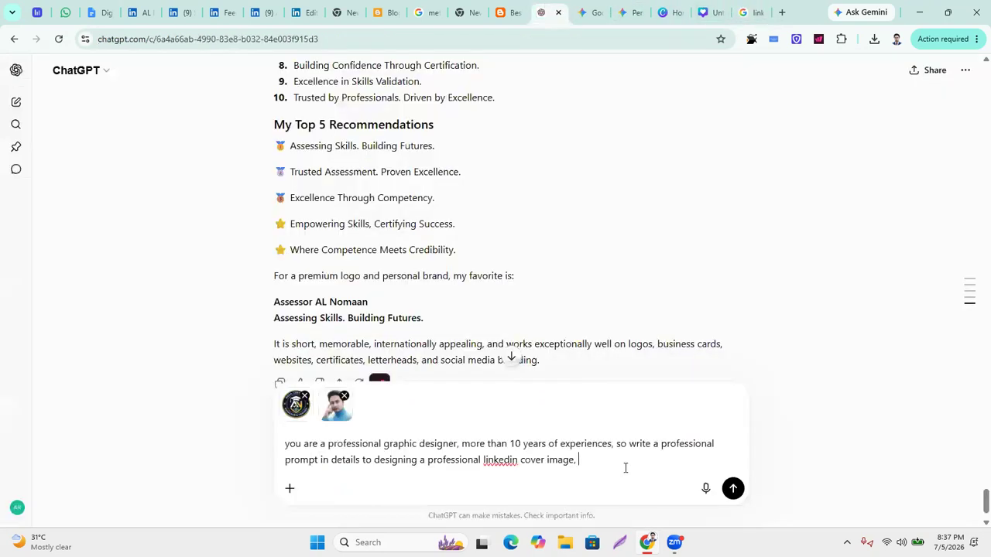
type("ima")
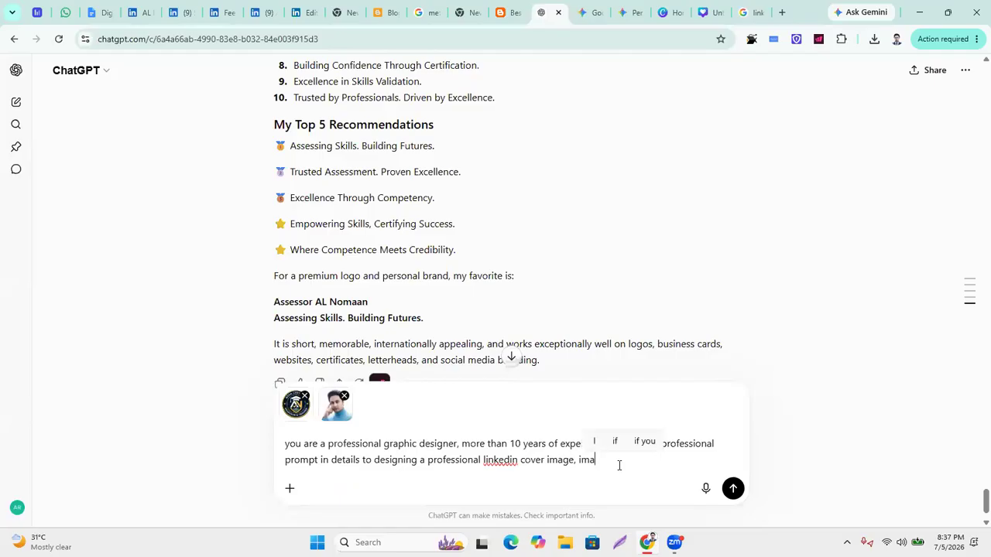
type("ge size is")
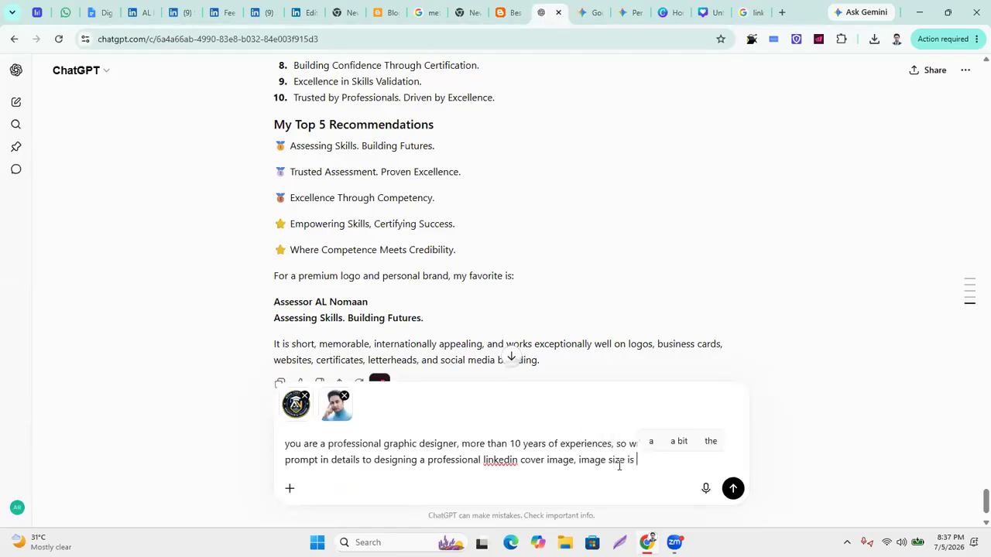
key("ctrl+v")
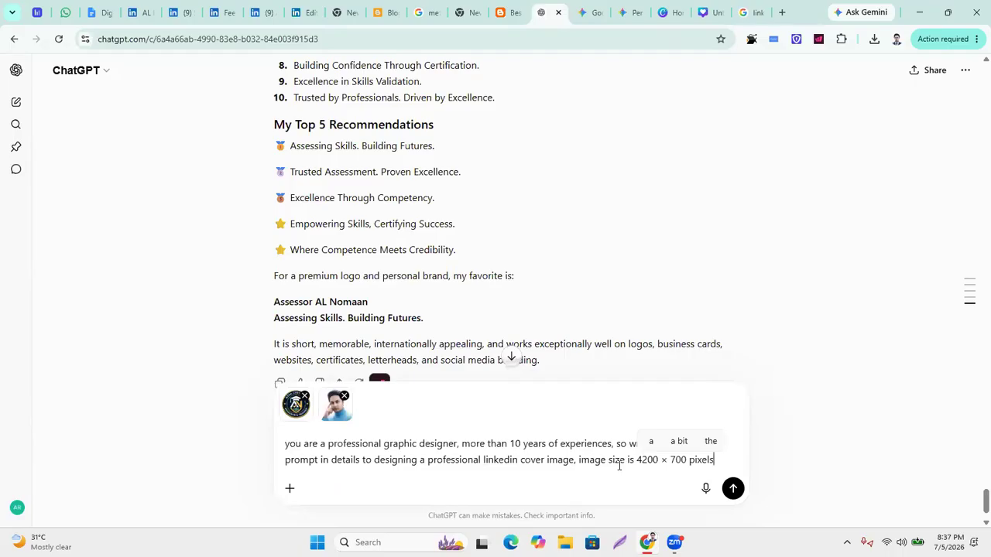
type(",")
type(" al")
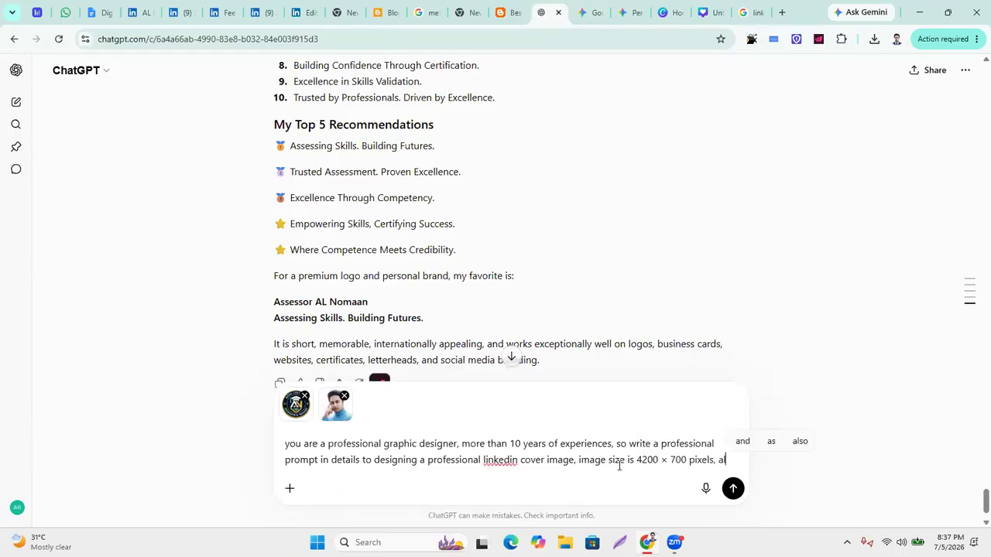
type("so f")
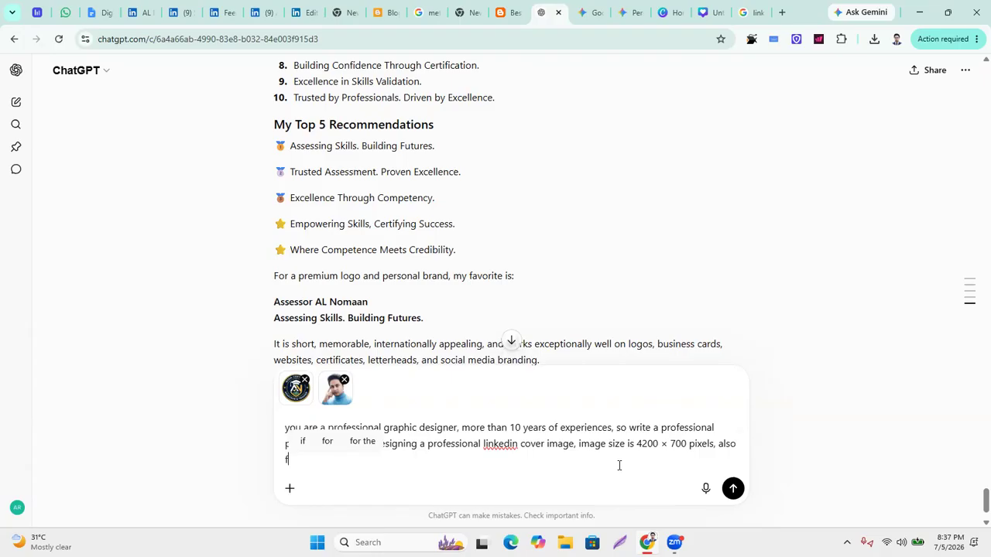
type("ollow uploaded ")
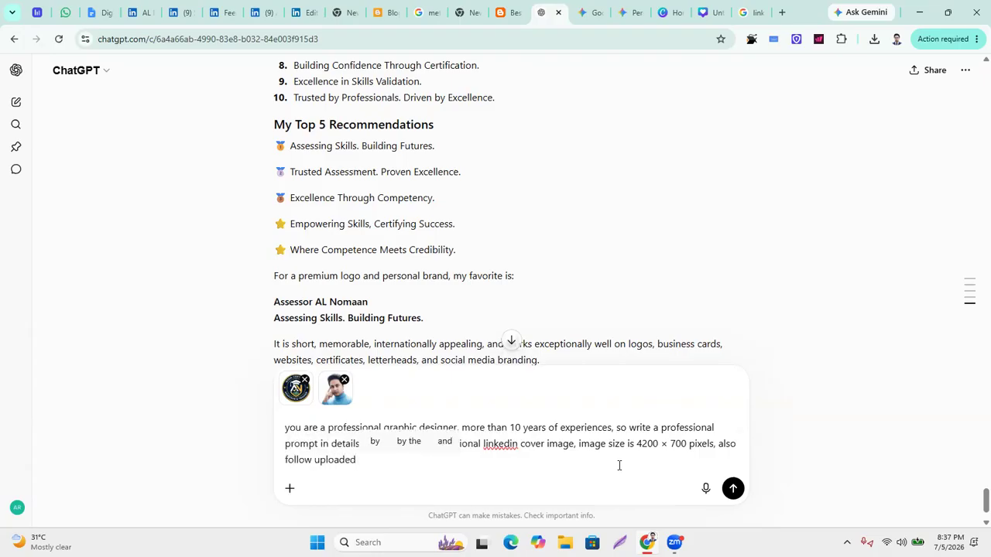
type("two image")
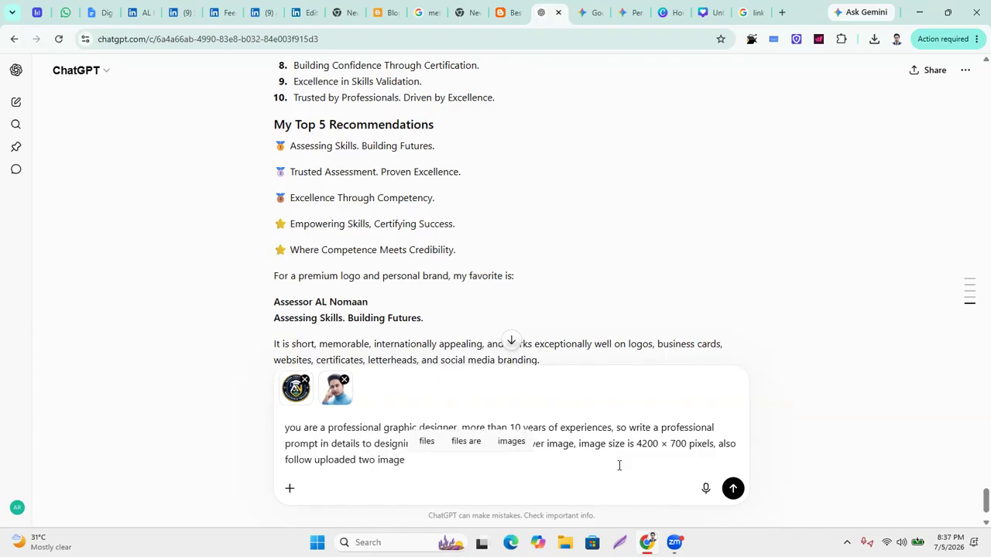
type(" one ")
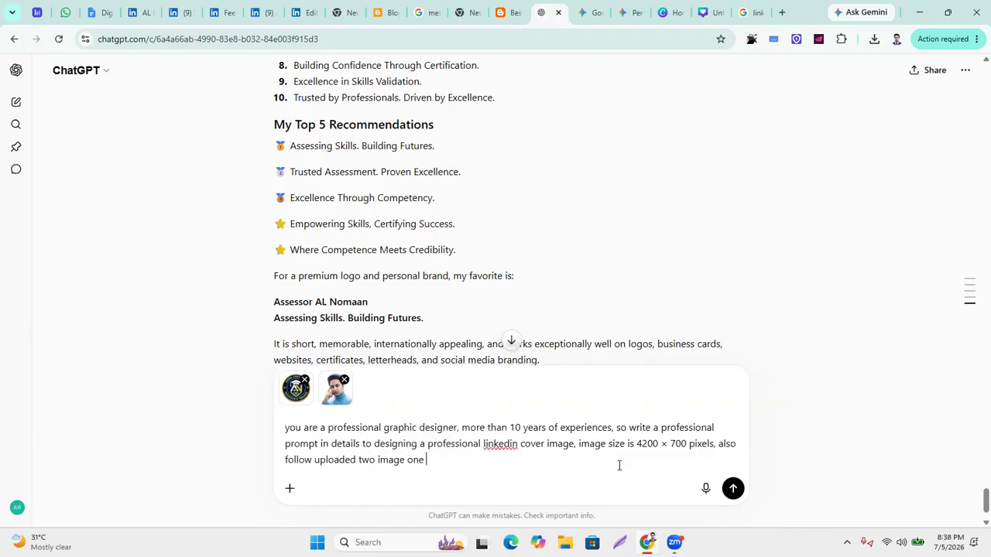
type("of my ")
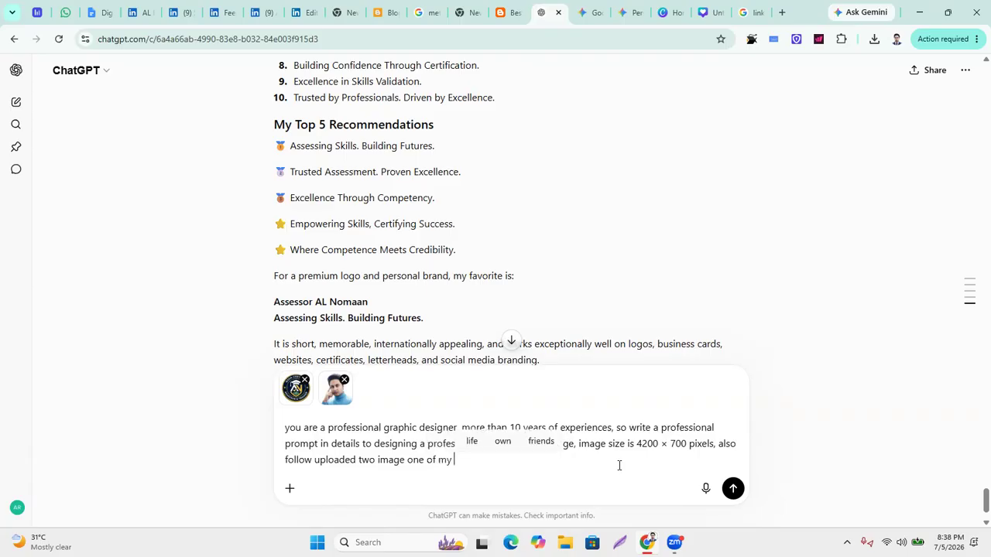
type("business ")
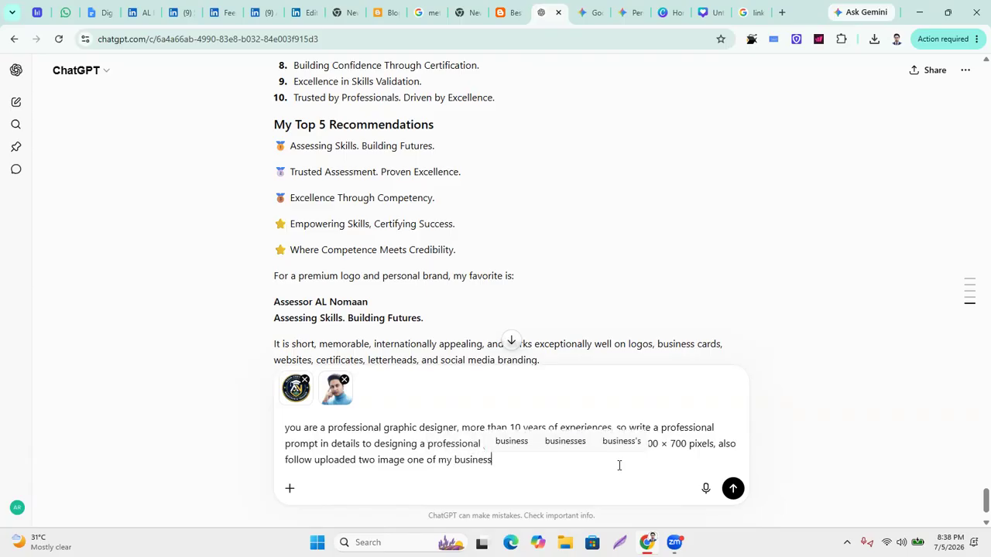
type("logo")
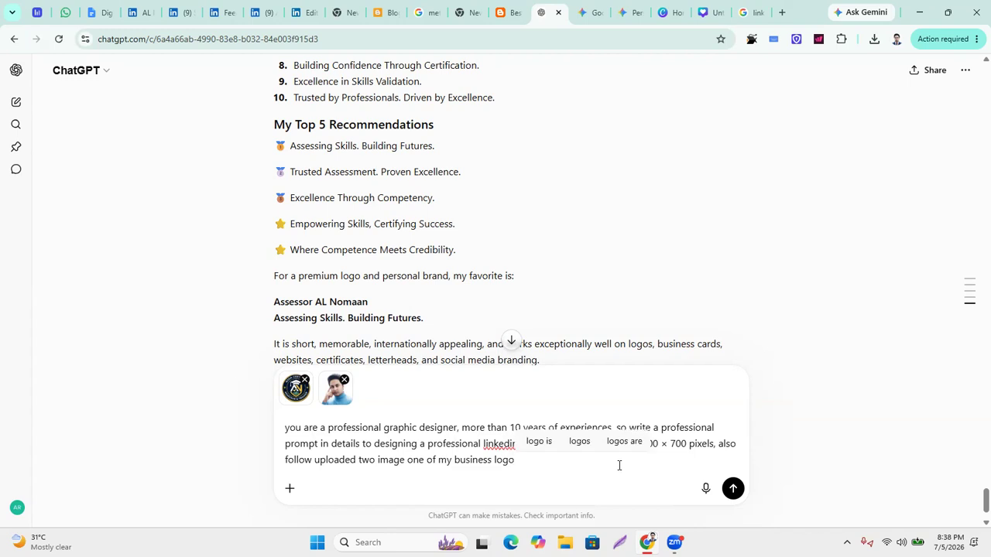
type(", so folows")
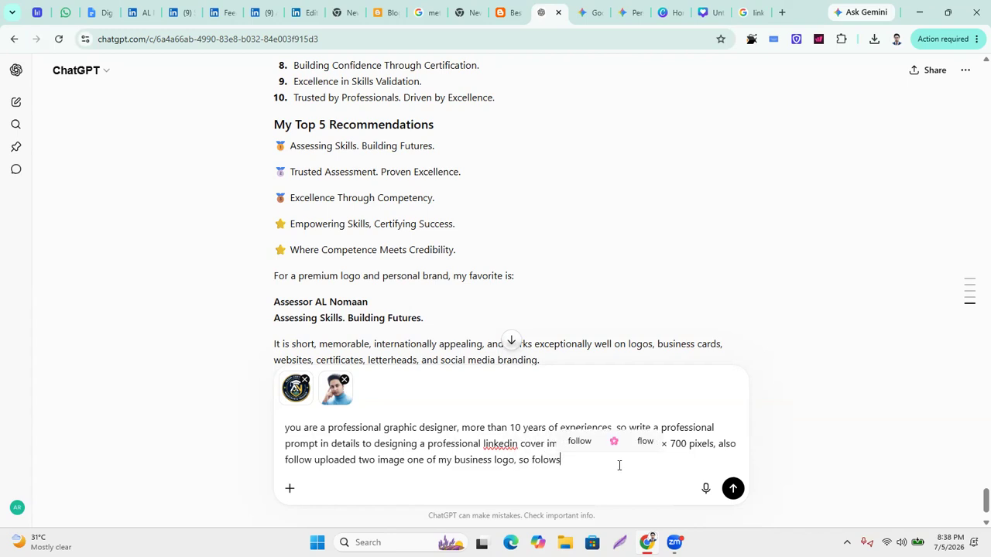
type(" colours ")
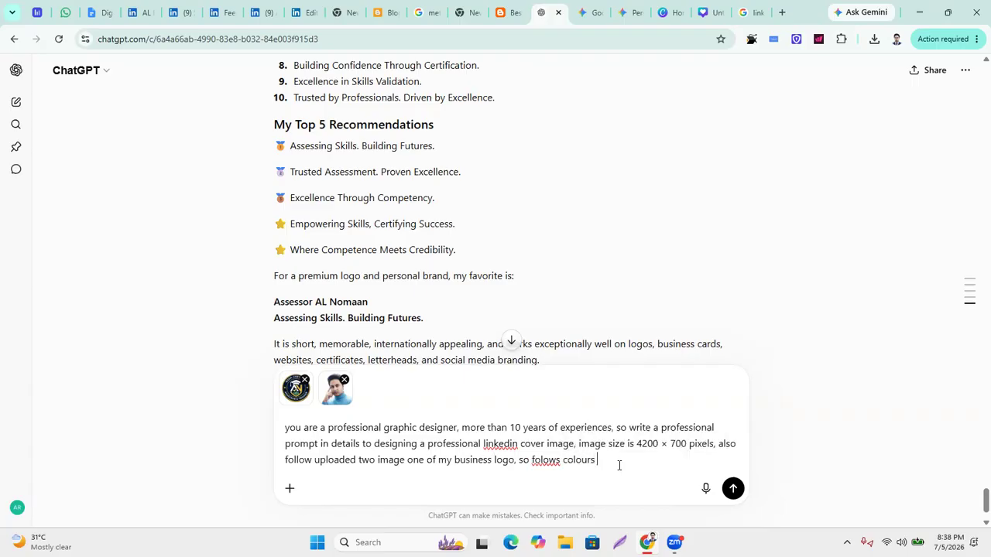
type("from logo")
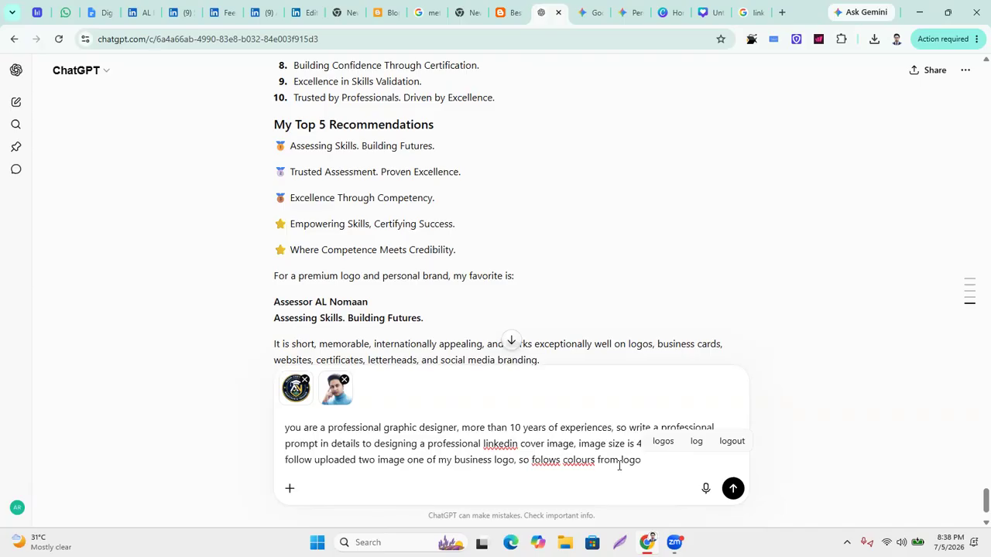
type(", ")
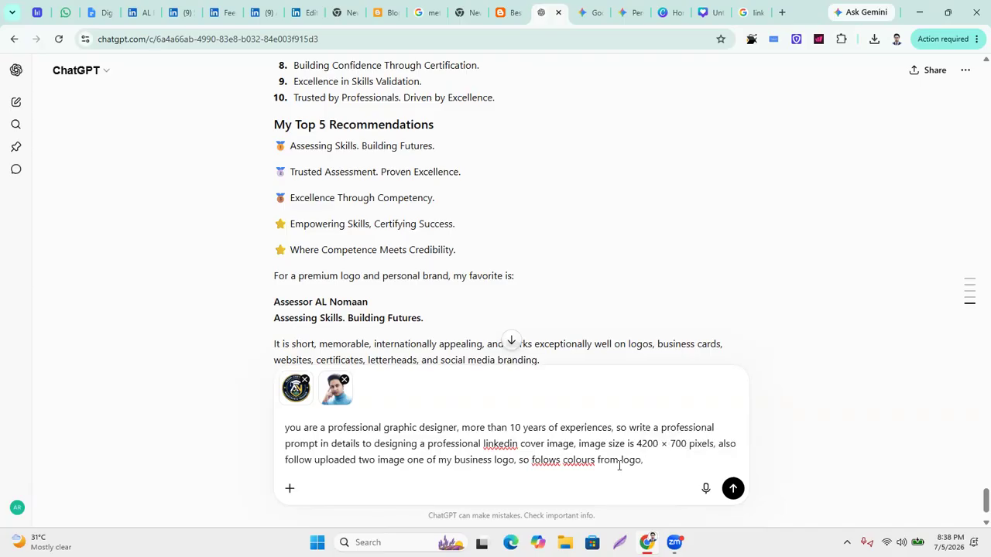
type("2nd ")
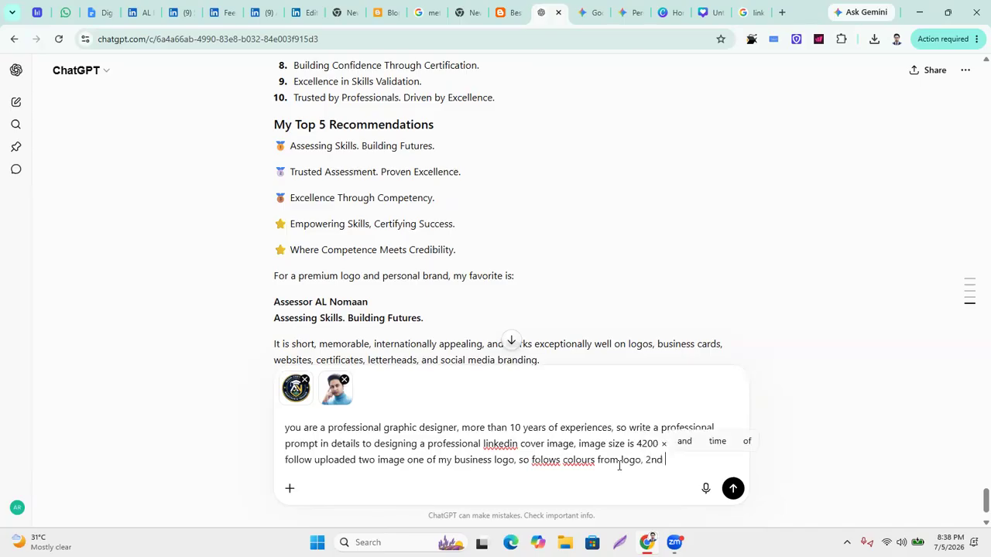
type("human ")
type("uploaded ")
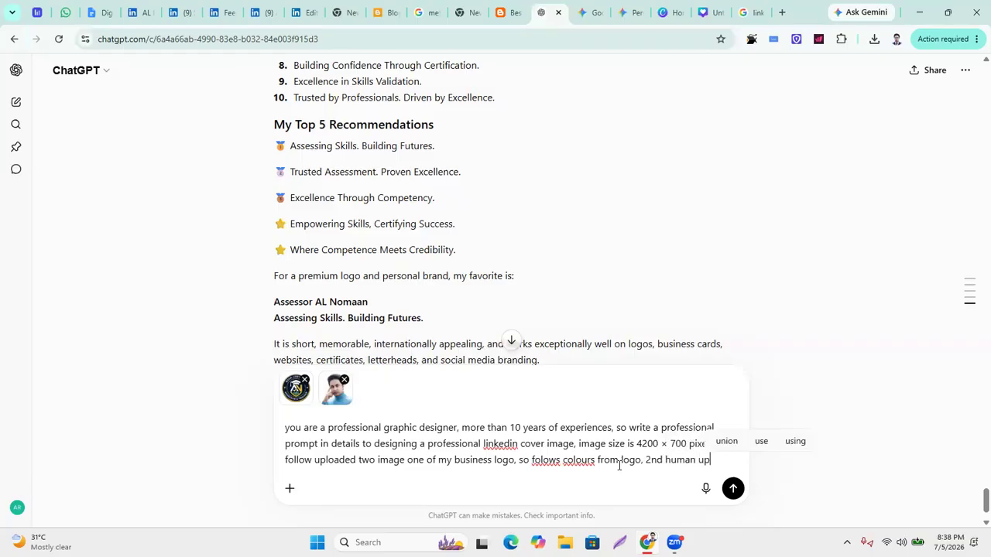
type("ima")
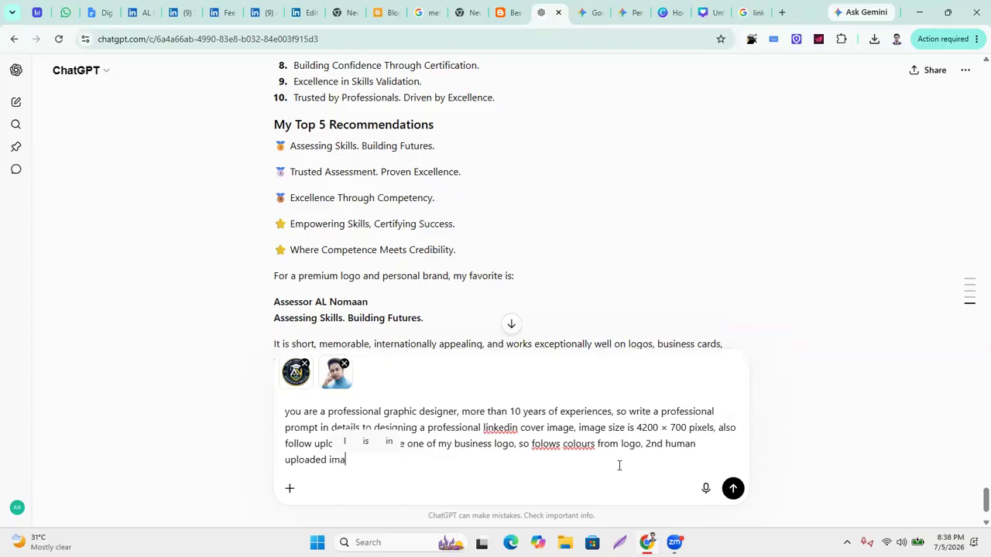
type("ge, nev")
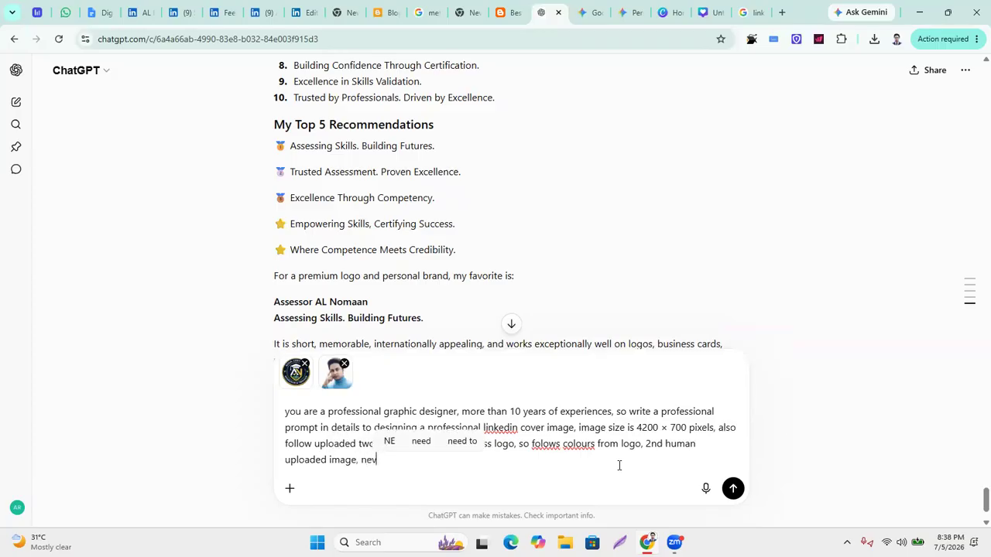
type("er change the face,")
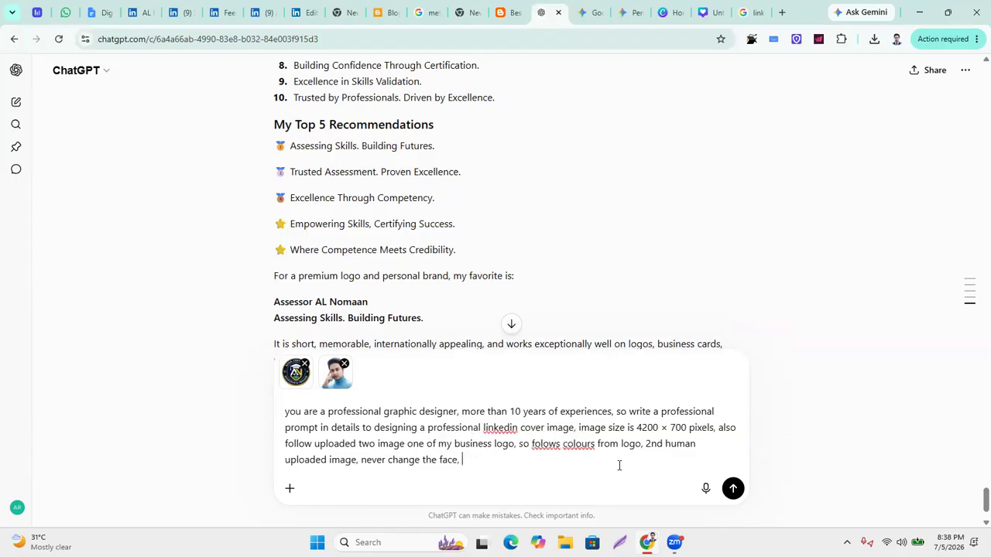
type(" just")
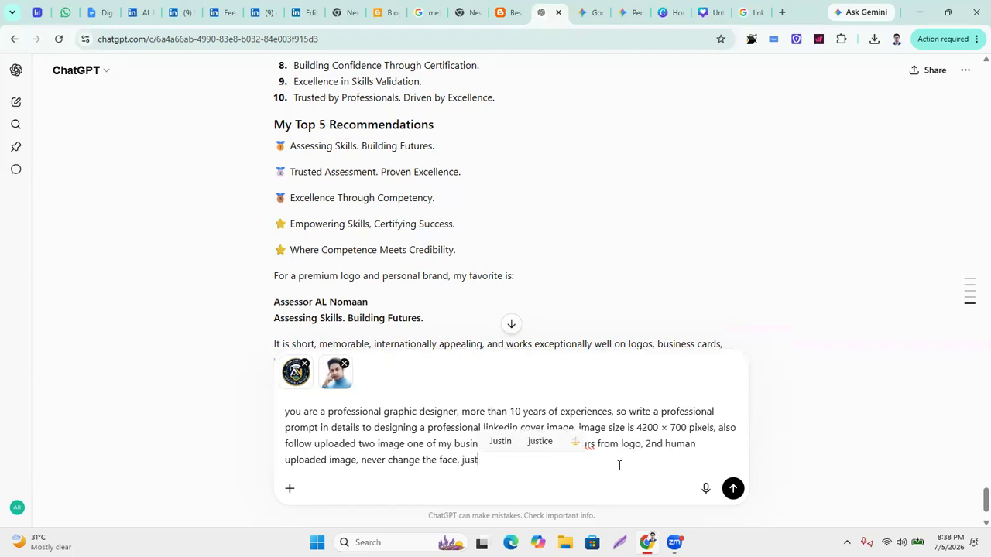
type(" change ")
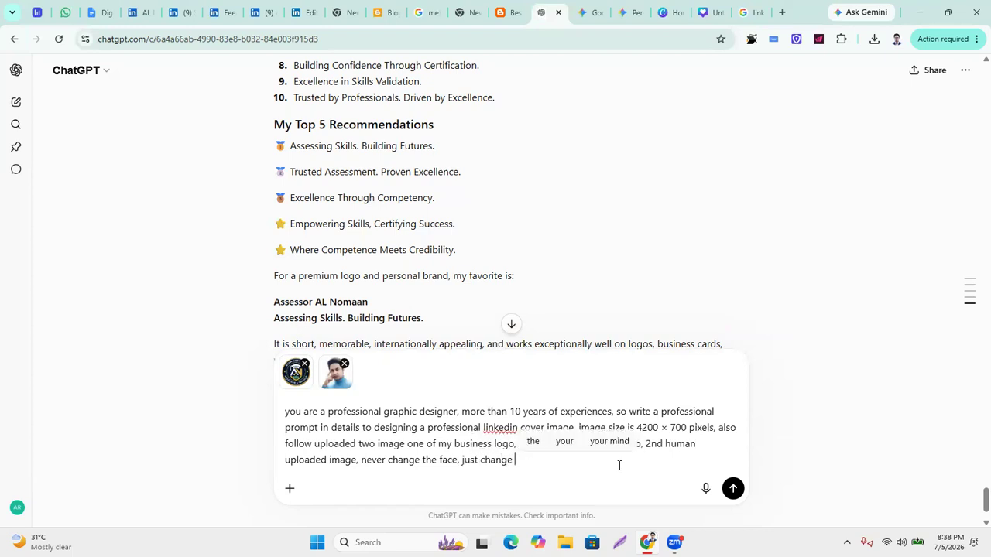
type("of dre")
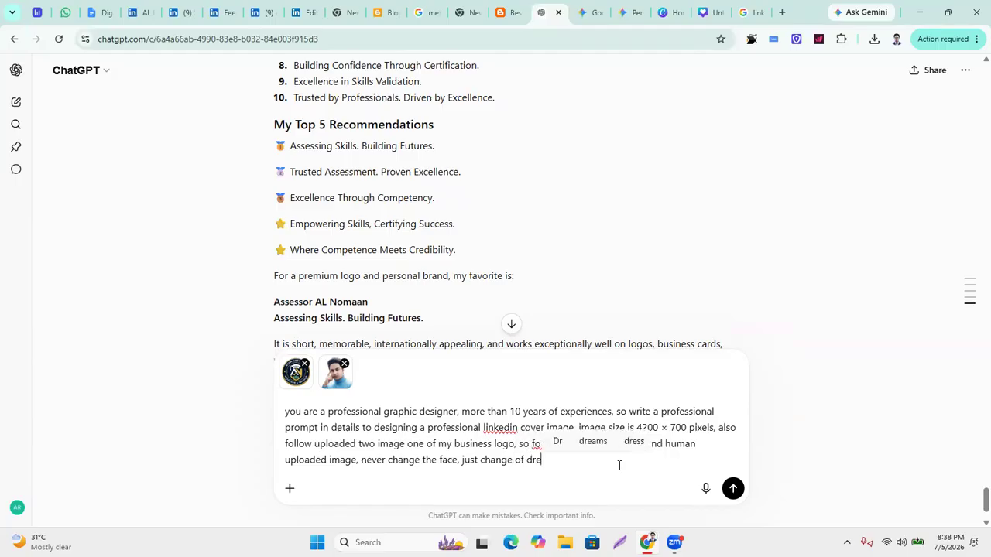
type("ss")
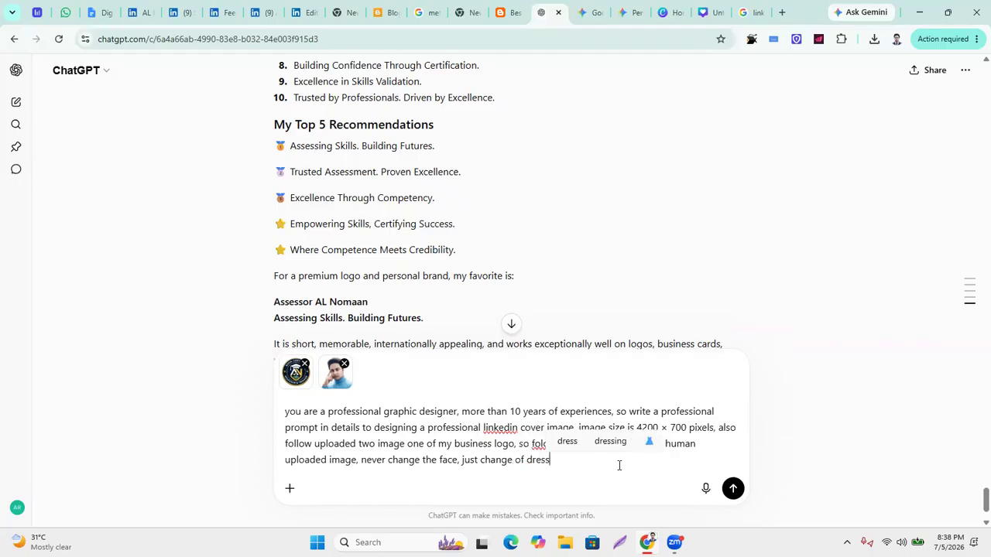
type("es")
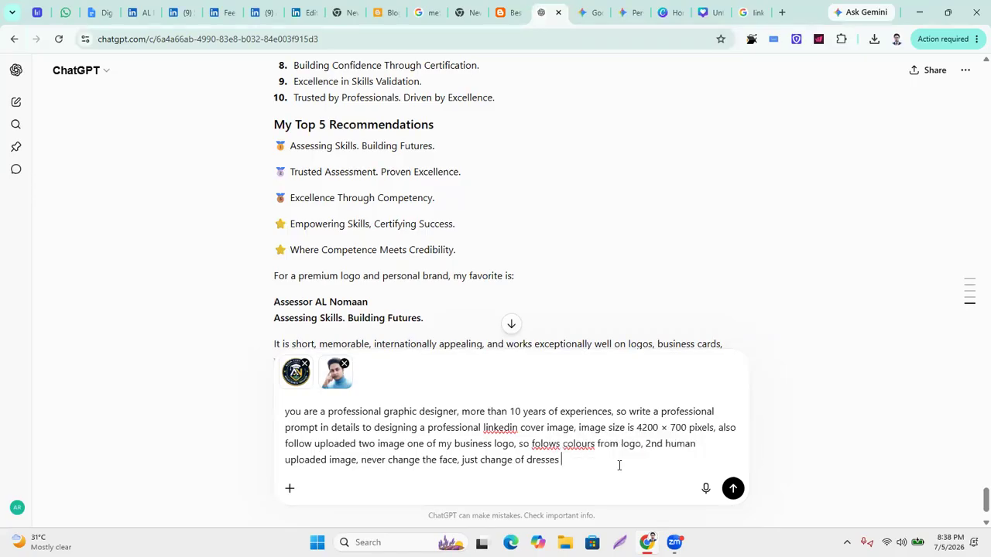
key("BackSpace")
type(", wearing su")
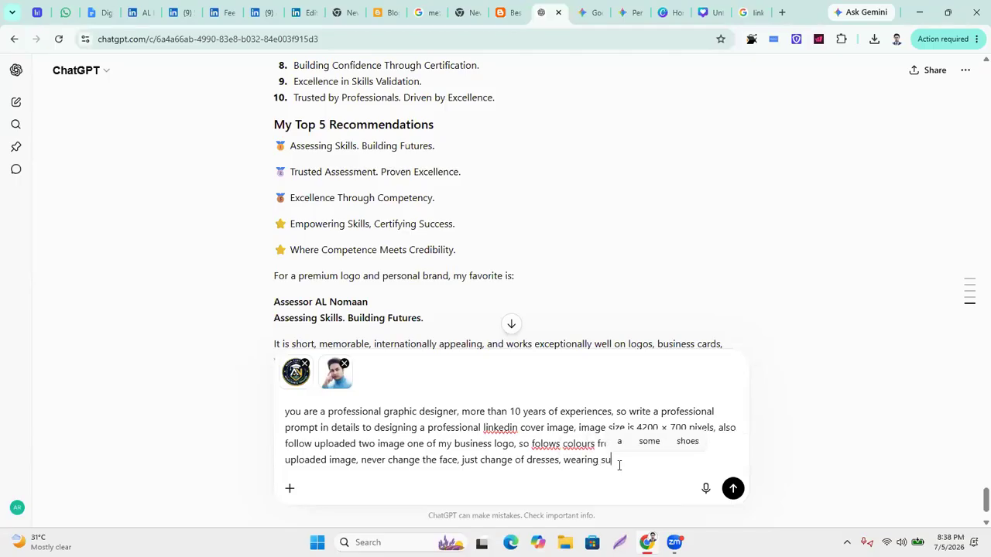
type("its & tie")
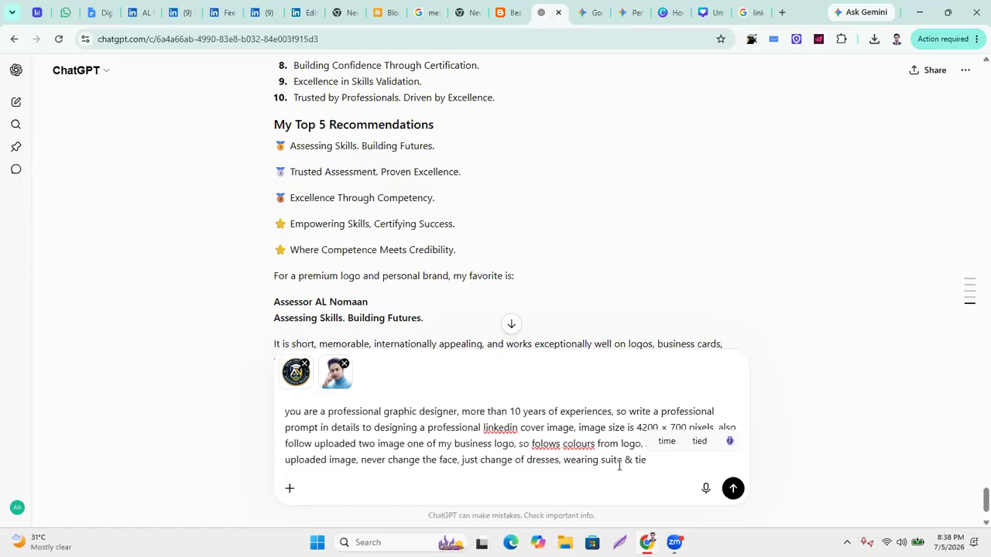
type(" also ")
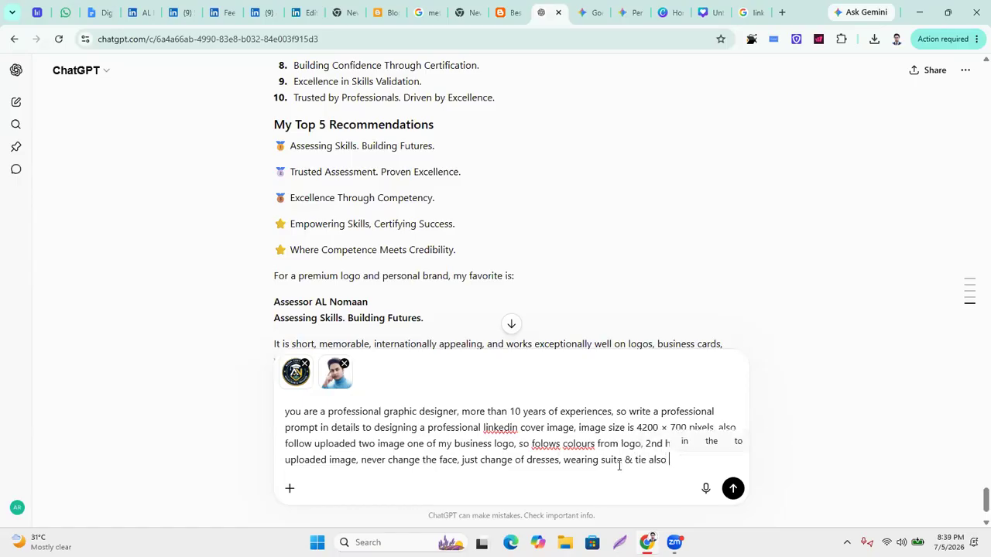
type("lookin")
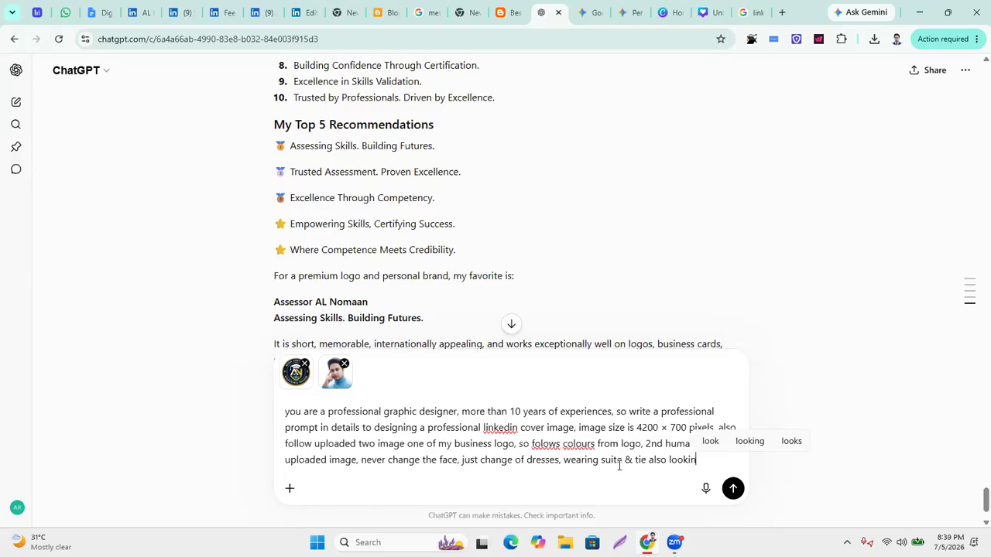
type("g prof")
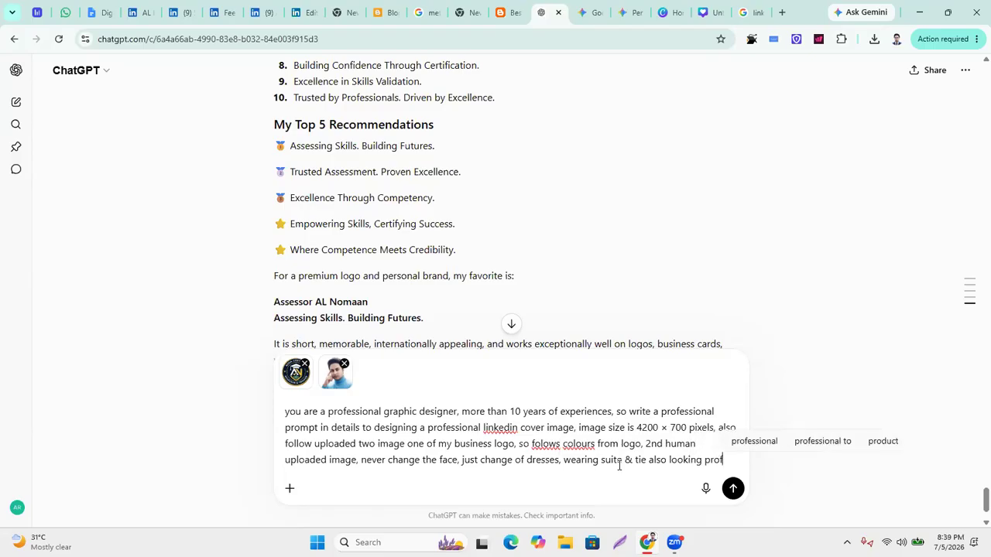
type("essional ")
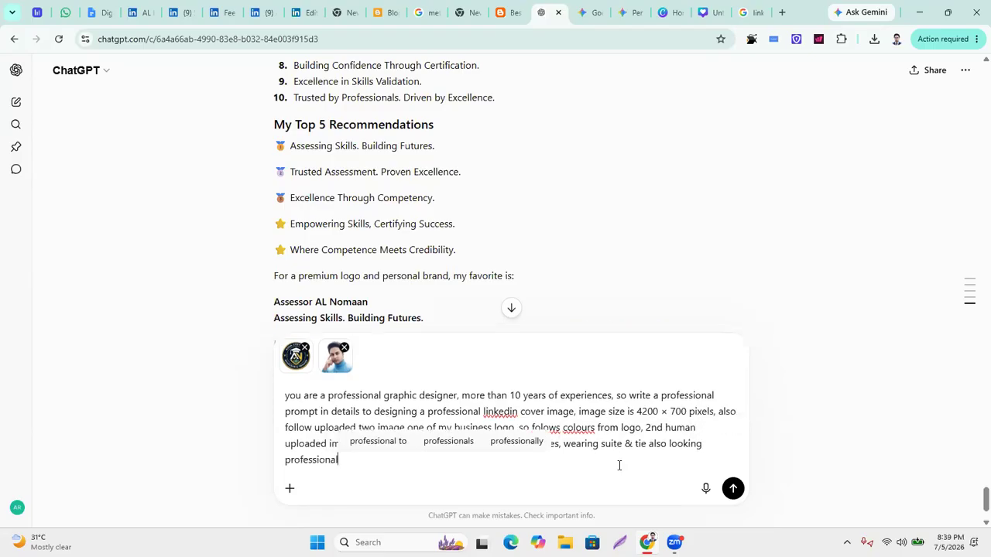
type(".")
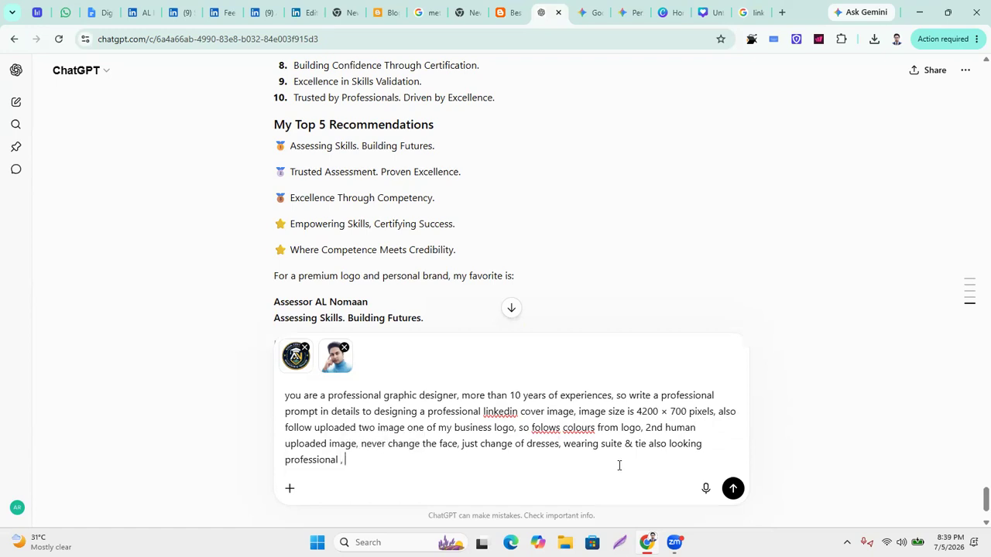
type(" never cr")
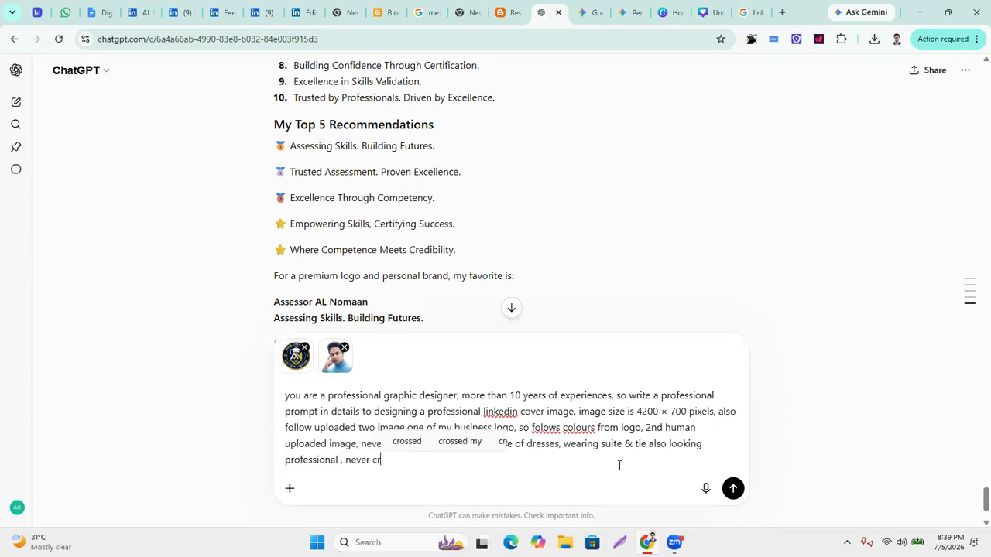
type("eate any ")
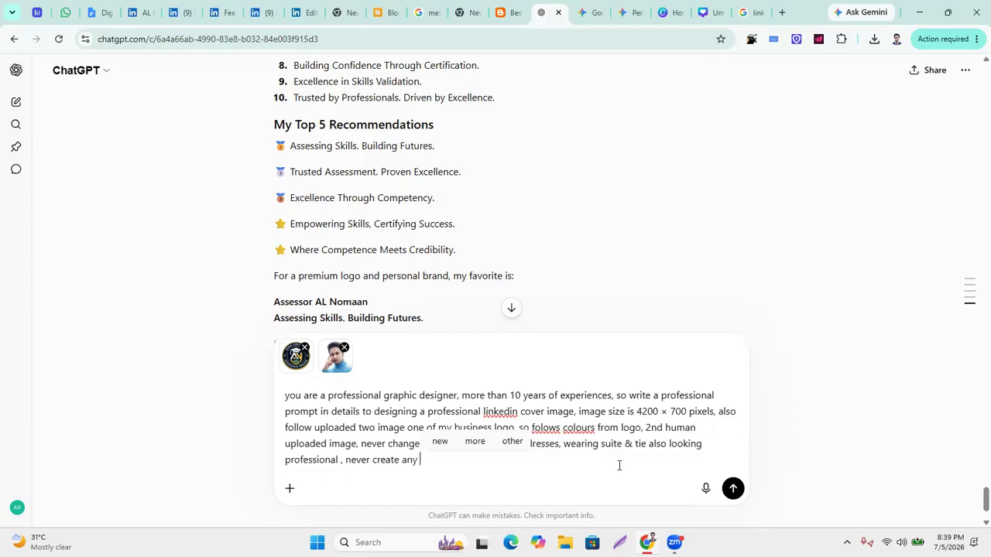
type("image right no")
type("w.")
type(" ju")
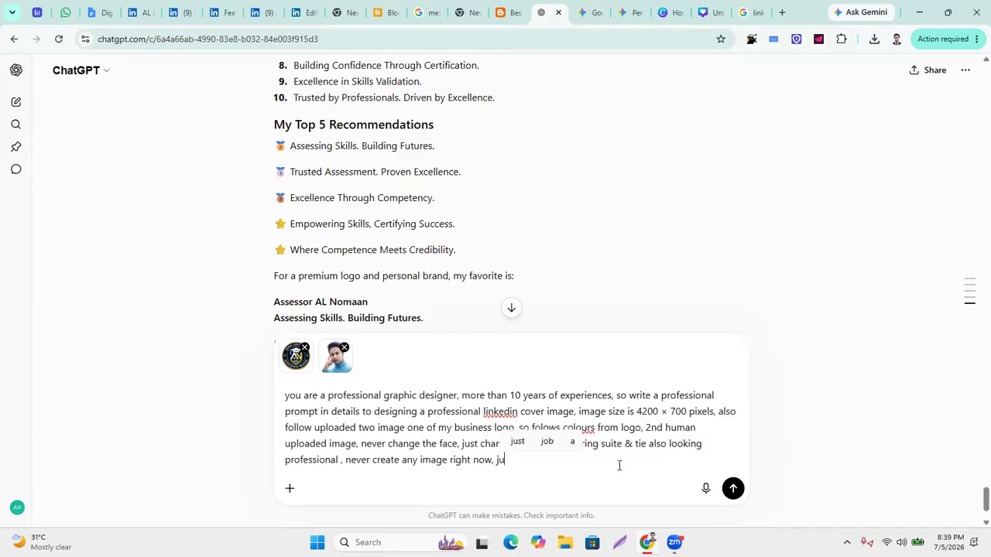
type("st PROM")
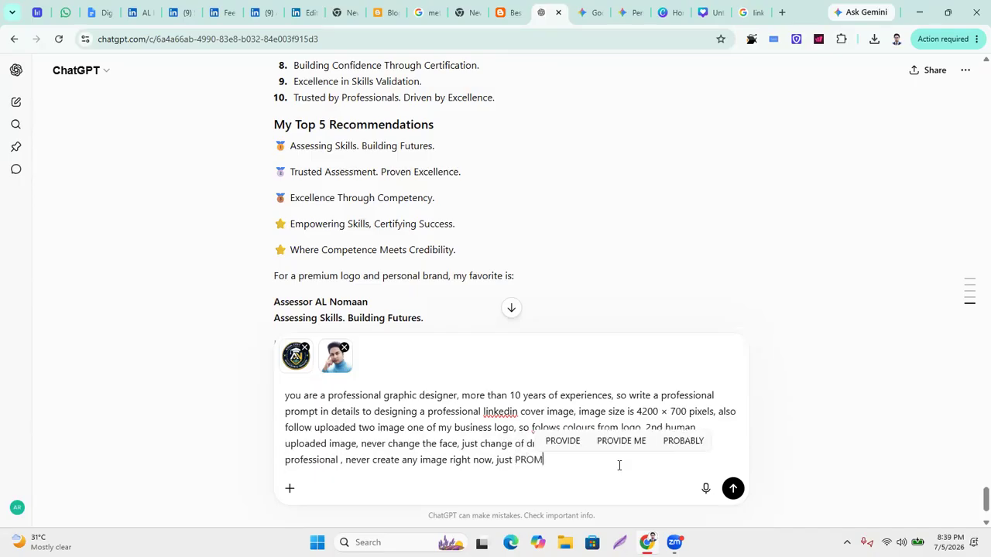
type("PT in details")
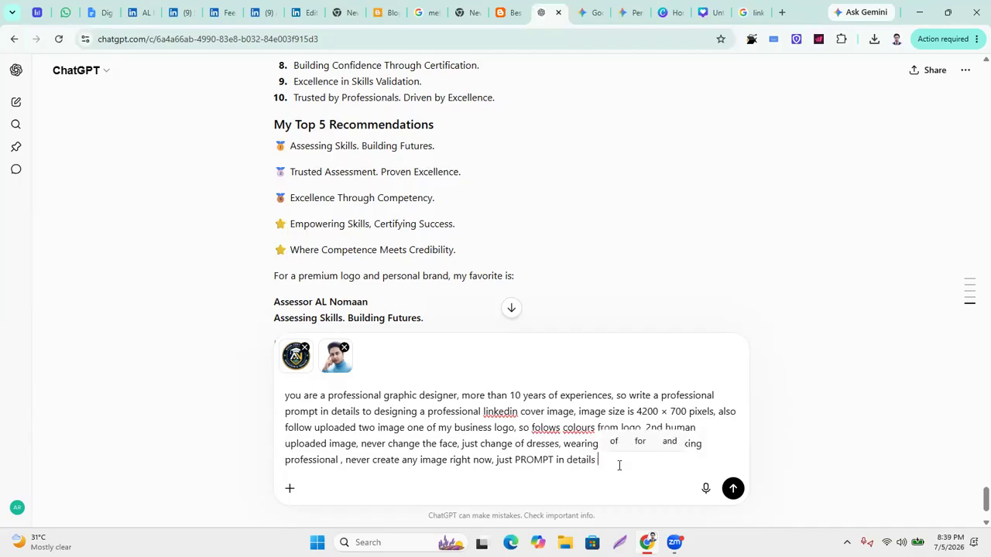
key("Return")
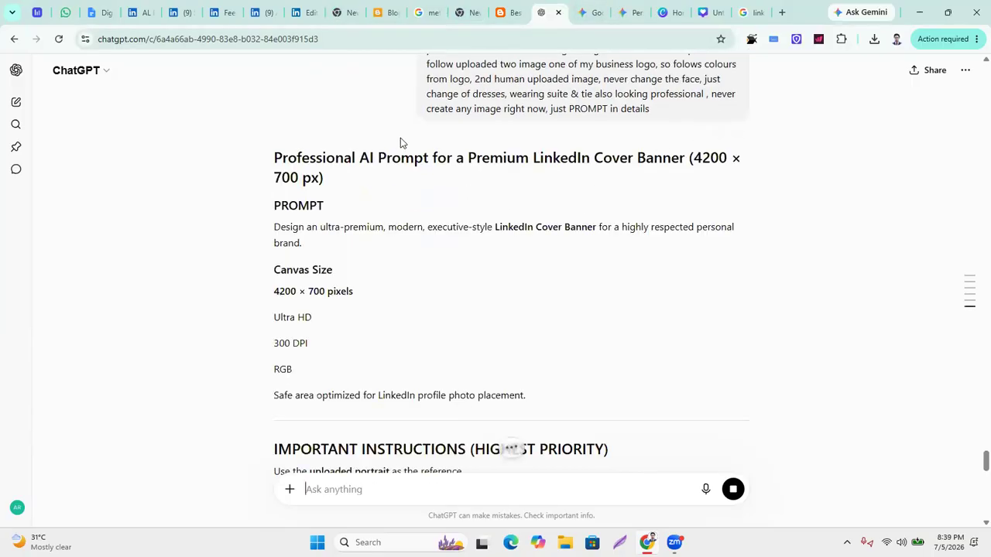
Read through the streamed banner prompt down to its Brand Emotion and Quality Benchmark sections.
scroll(468, 350, "down", 3)
scroll(468, 350, "down", 15)
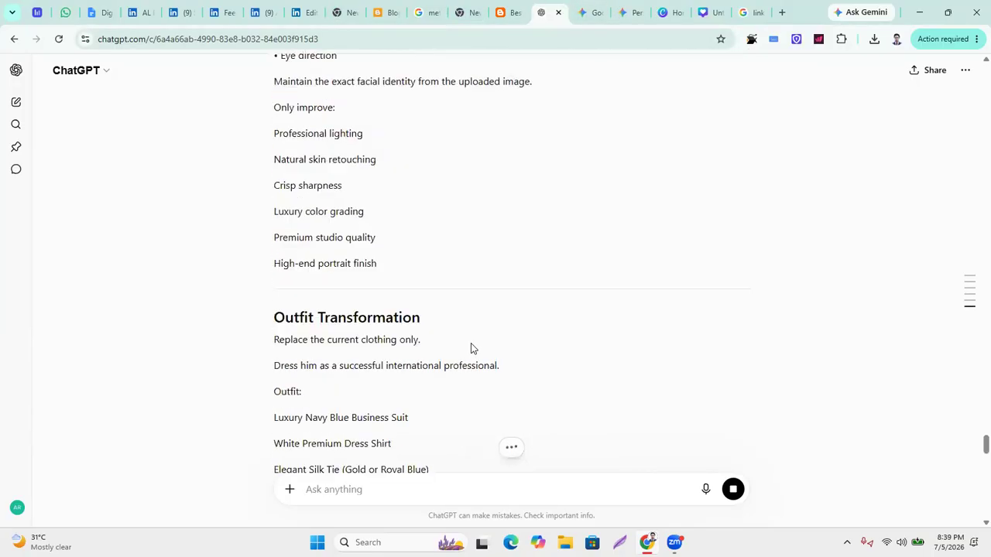
scroll(534, 366, "down", 10)
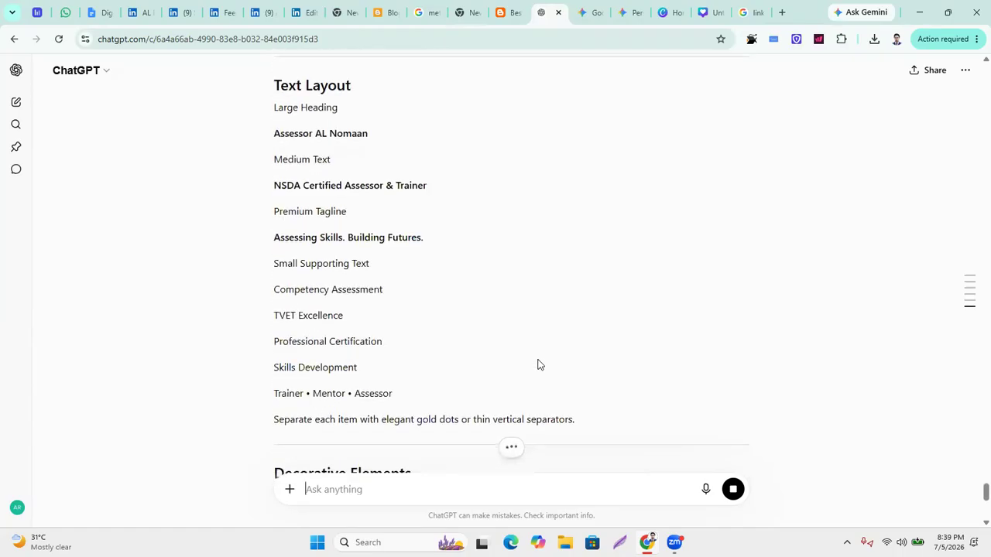
scroll(541, 362, "down", 15)
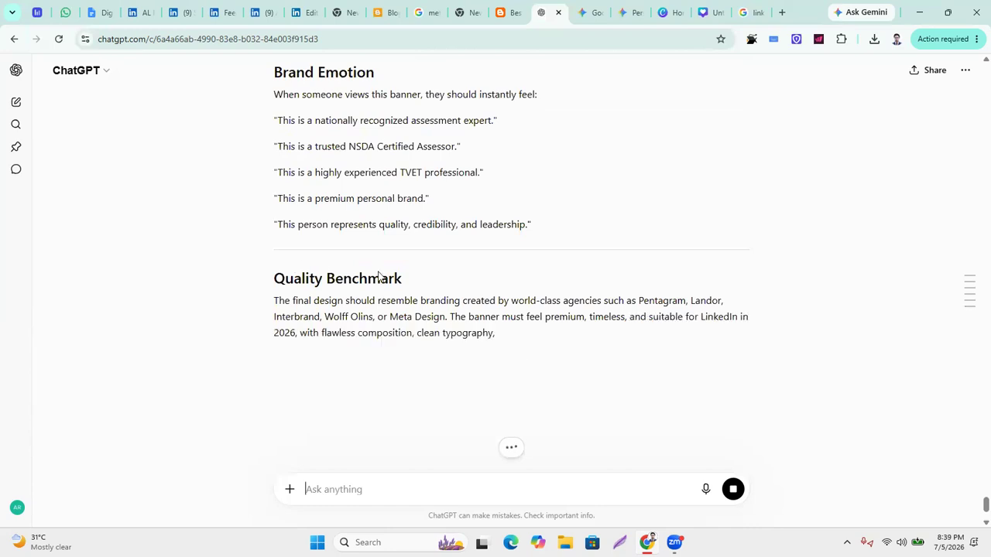
scroll(518, 299, "up", 7)
scroll(518, 299, "up", 20)
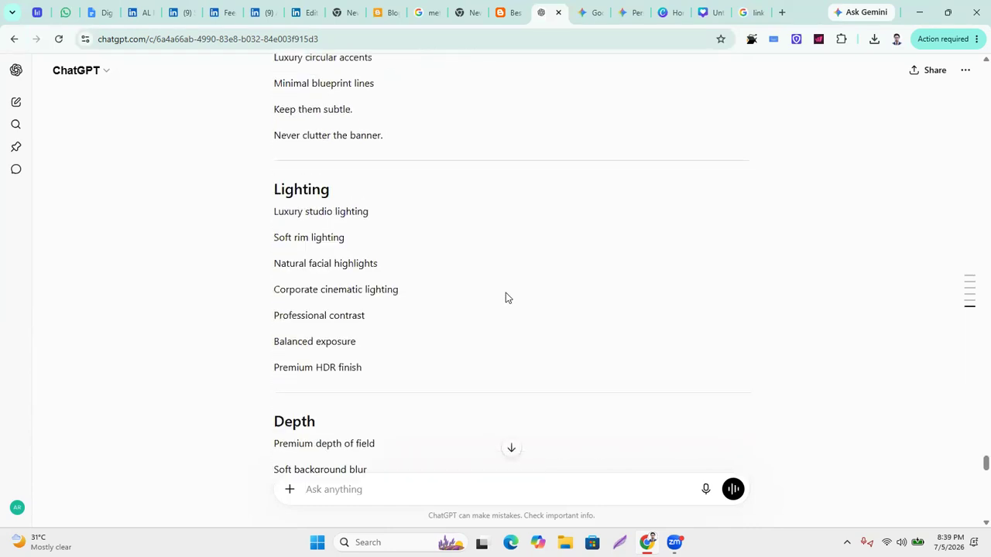
scroll(398, 213, "up", 20)
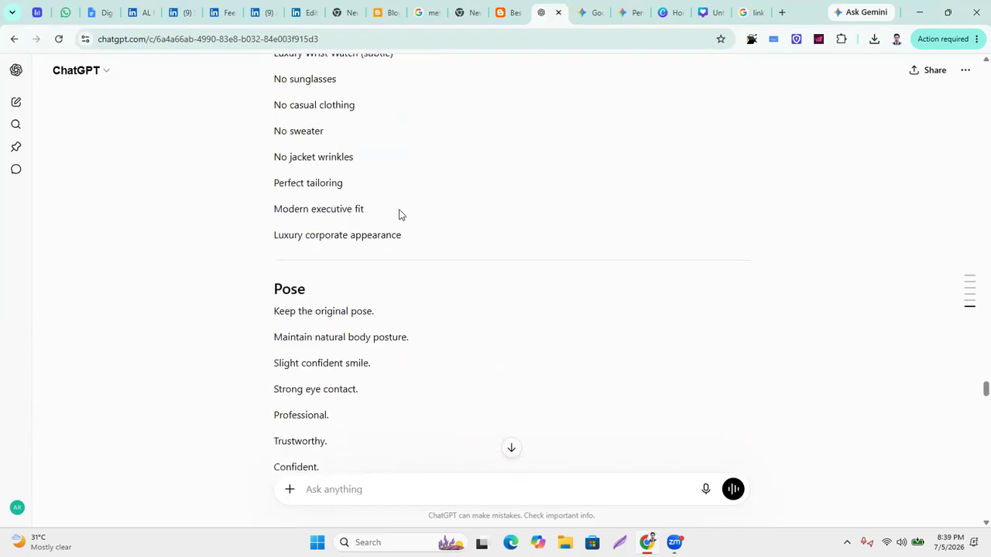
scroll(399, 215, "down", 3)
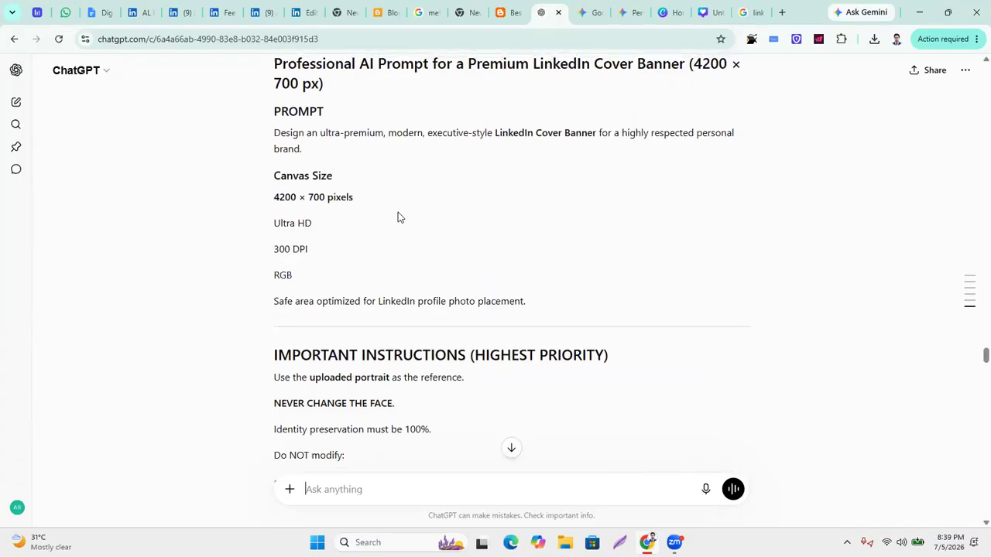
scroll(341, 209, "up", 1)
Select the whole banner prompt reply from its title to the last line.
left_click_drag(284, 196, 466, 449)
scroll(449, 283, "down", 15)
scroll(475, 340, "down", 5)
left_click(423, 341)
scroll(423, 341, "down", 20)
scroll(423, 342, "down", 13)
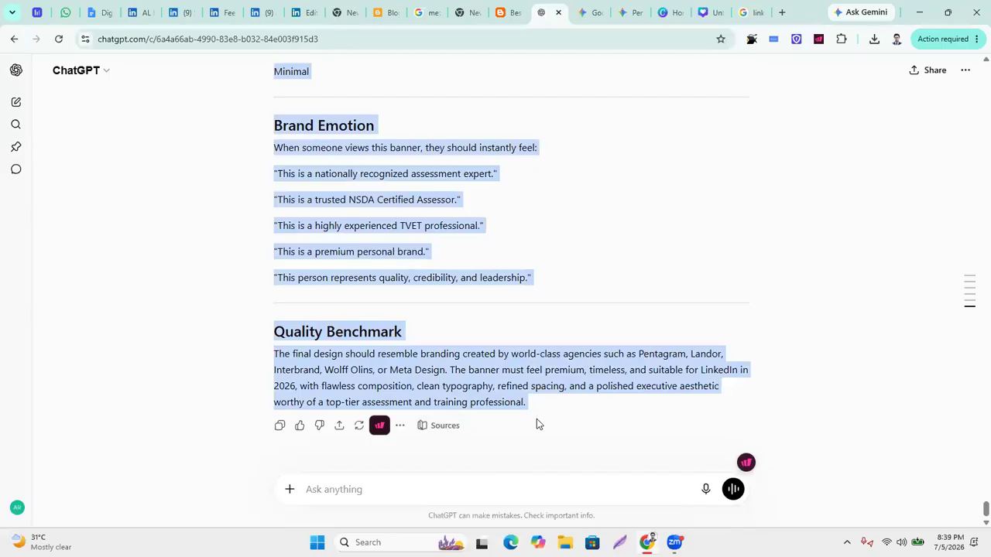
Attach the round logo Untitled design.jpg from Downloads to a new ChatGPT message.
left_click(290, 490)
left_click(260, 279)
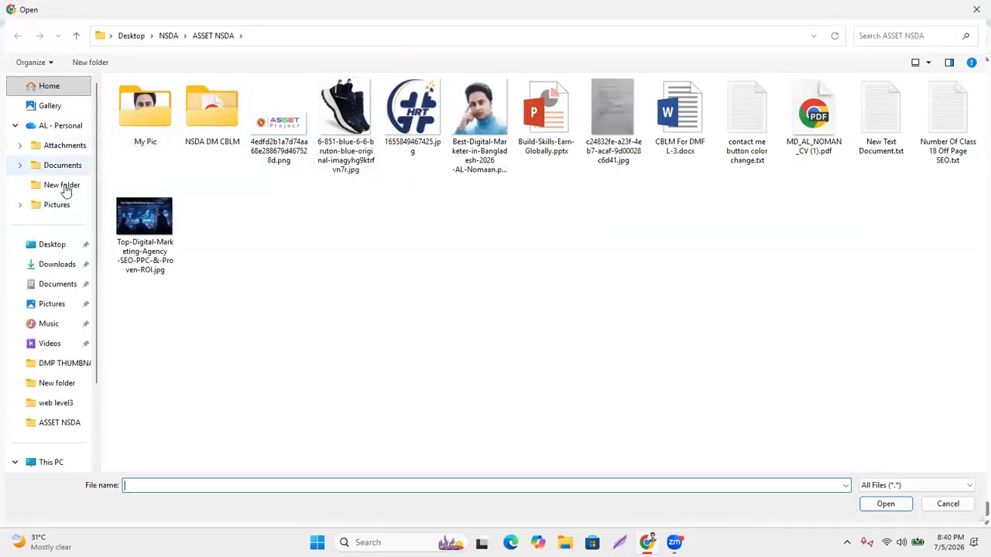
left_click(61, 265)
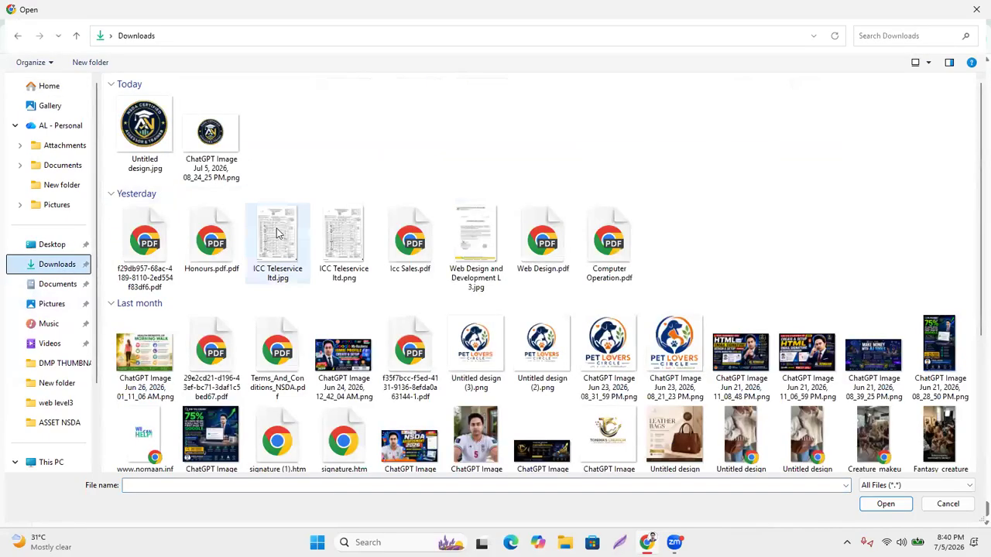
double_click(147, 139)
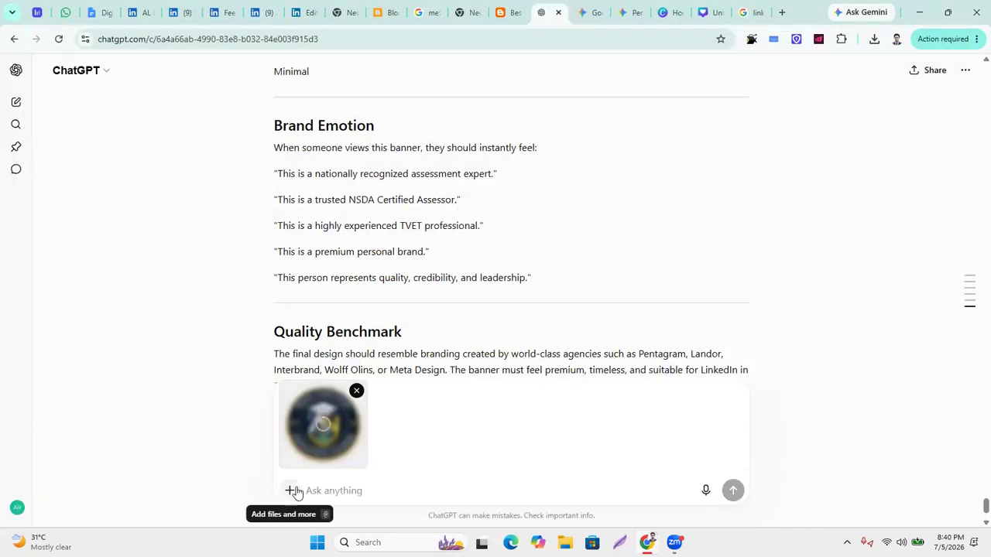
Attach the portrait photo from Desktop > NSDA > ASSET NSDA as the second image.
left_click(289, 490)
left_click(328, 246)
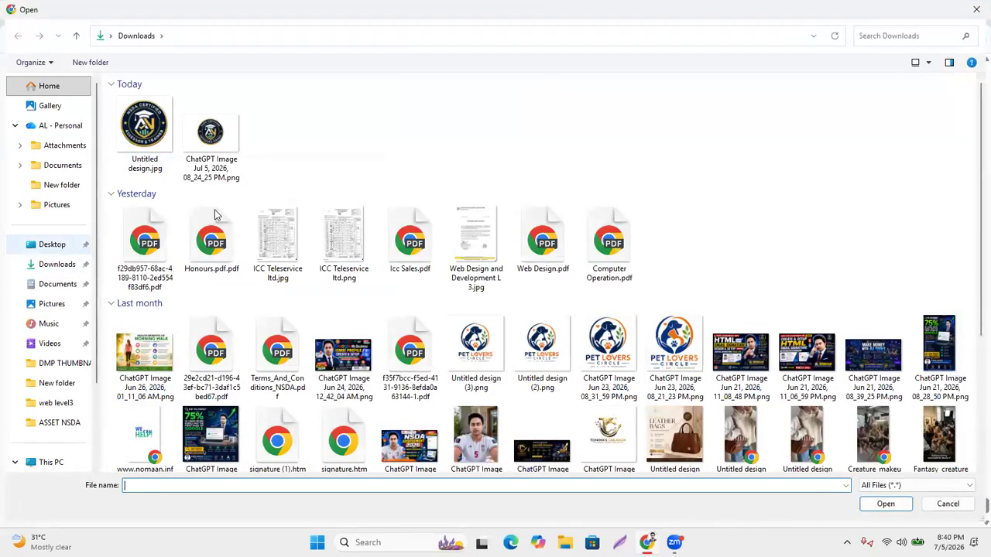
double_click(163, 129)
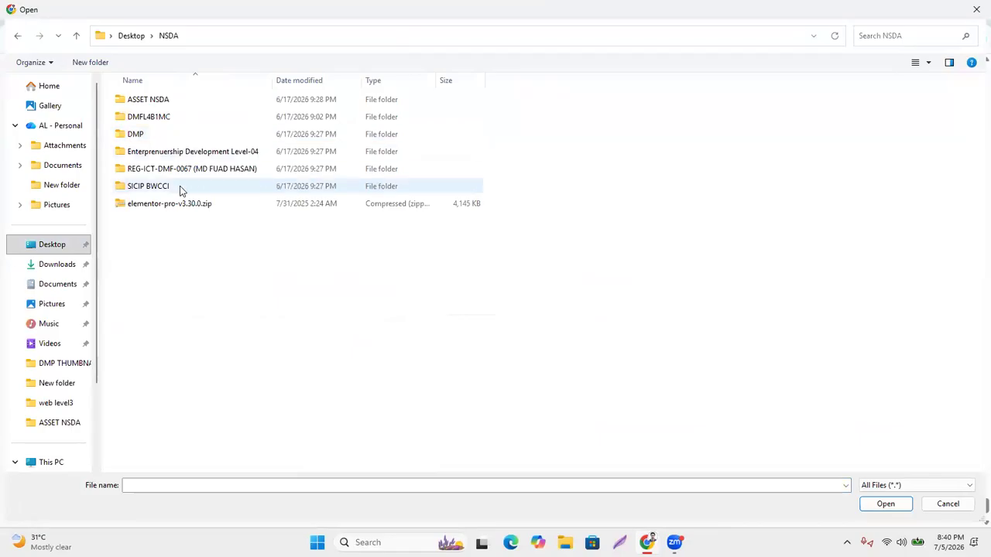
double_click(149, 101)
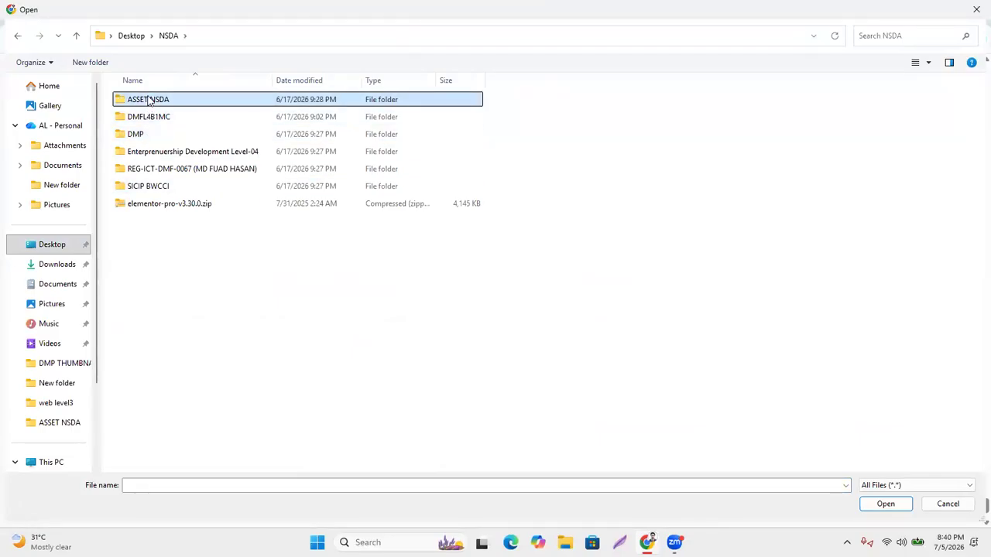
left_click(472, 133)
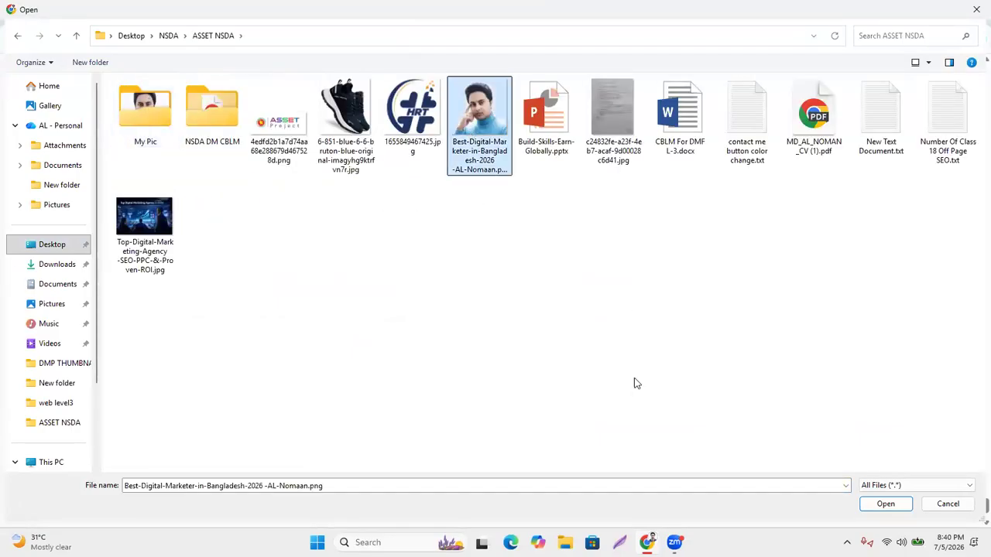
double_click(479, 139)
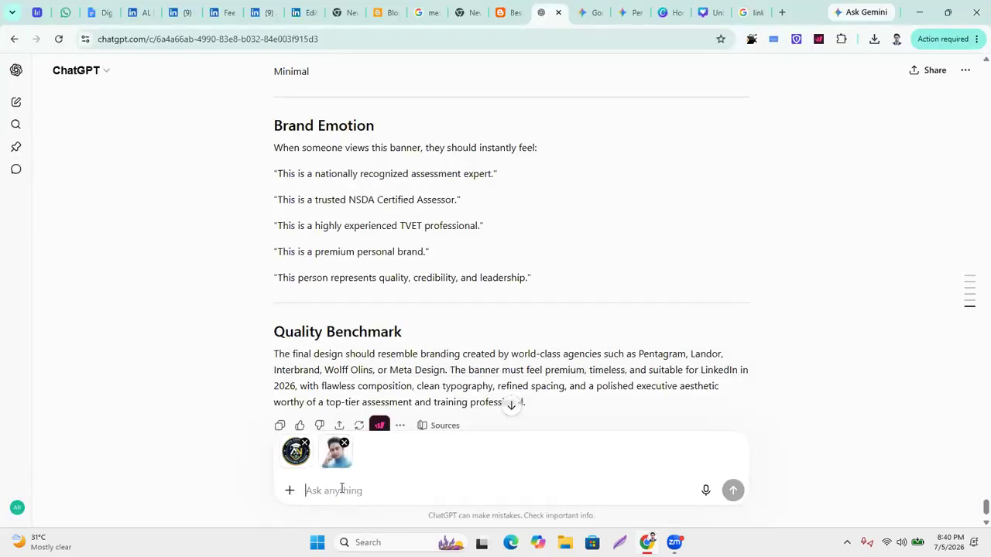
Paste the banner prompt, send it as a Create image request, then switch to Gemini.
key("ctrl+v")
scroll(391, 422, "down", 10)
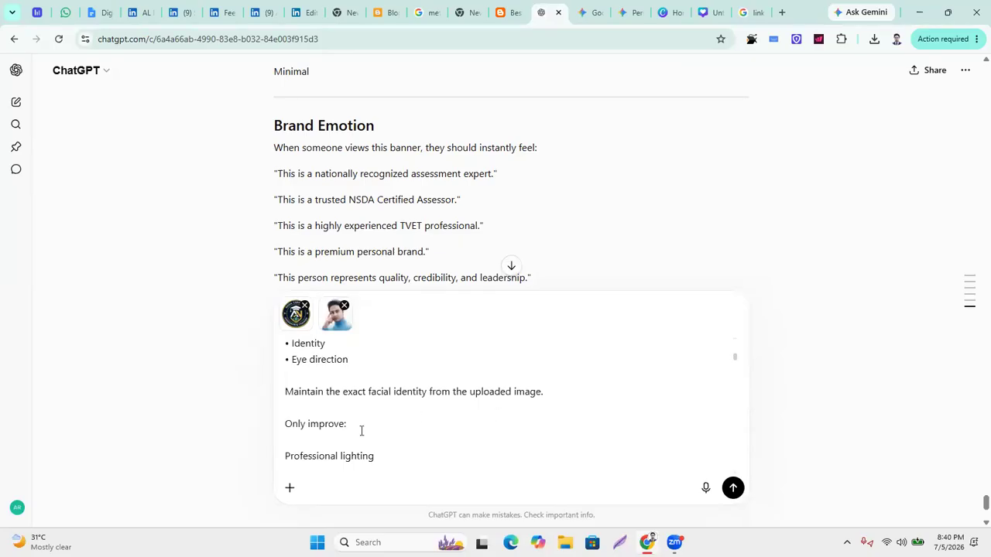
left_click(290, 491)
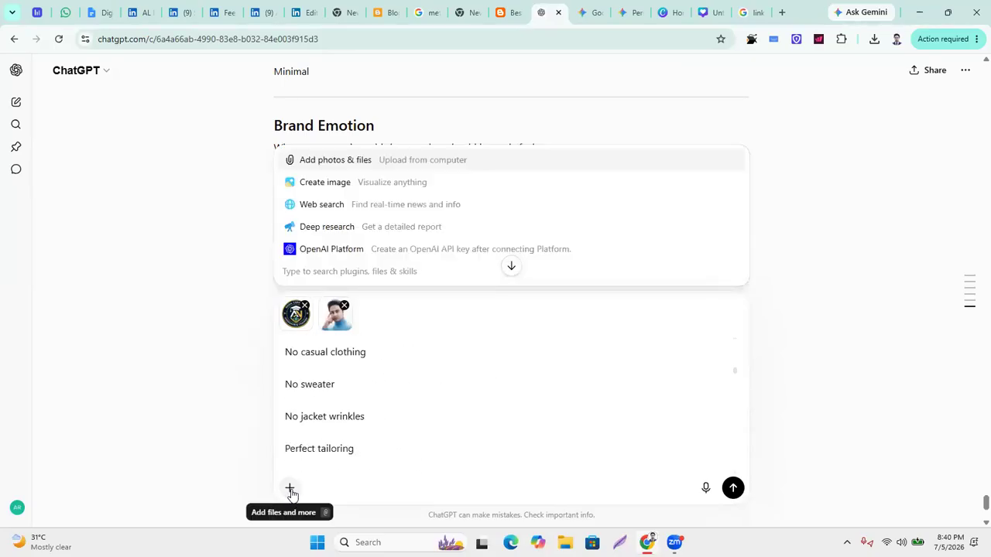
key("Return")
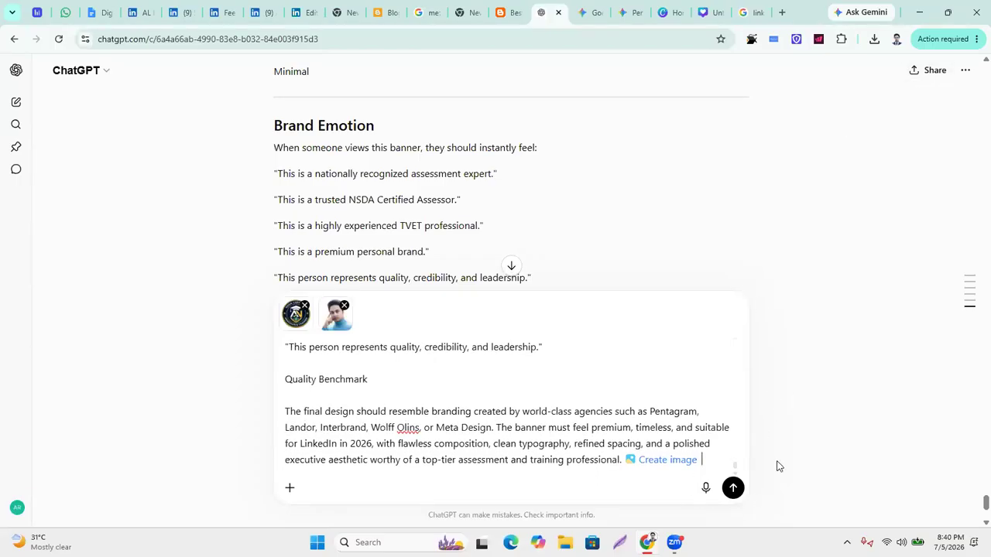
key("ctrl+minus")
key("ctrl+minus")
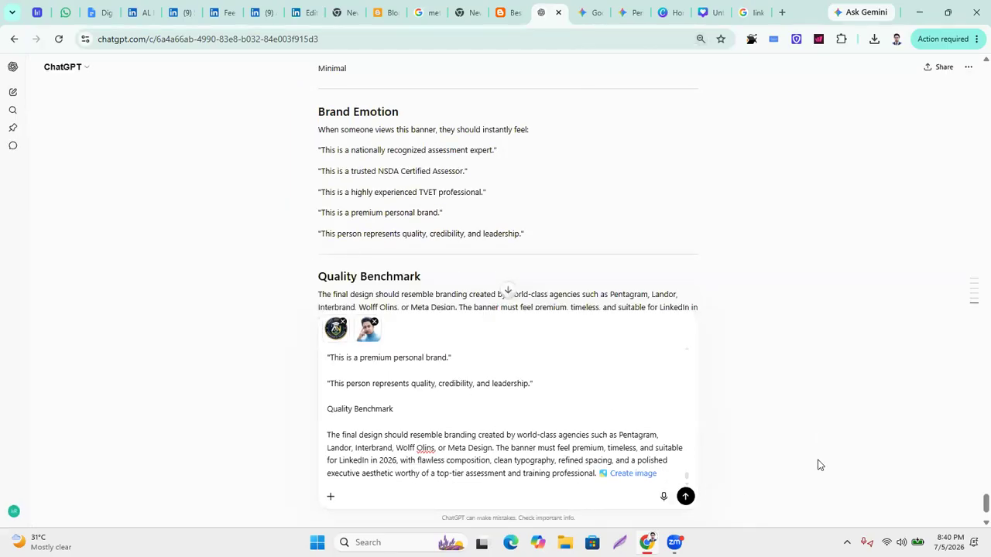
key("Return")
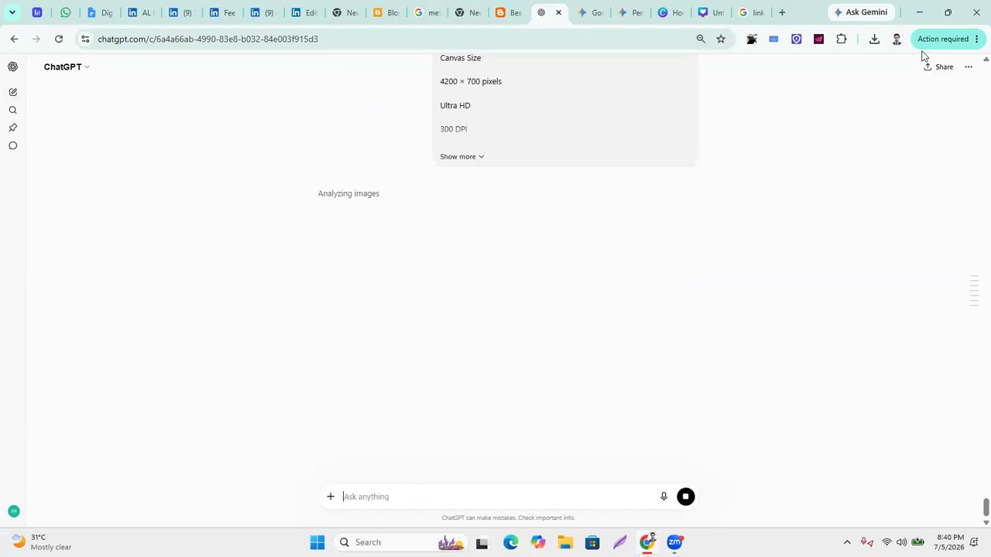
left_click(592, 12)
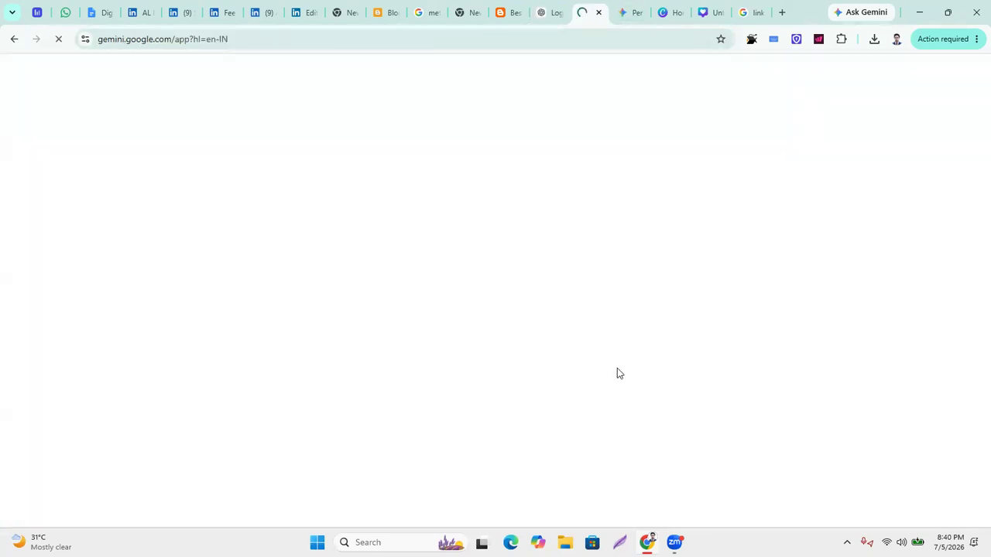
Attach the portrait photo and the Untitled design.jpg logo to a Gemini message.
left_click(598, 13)
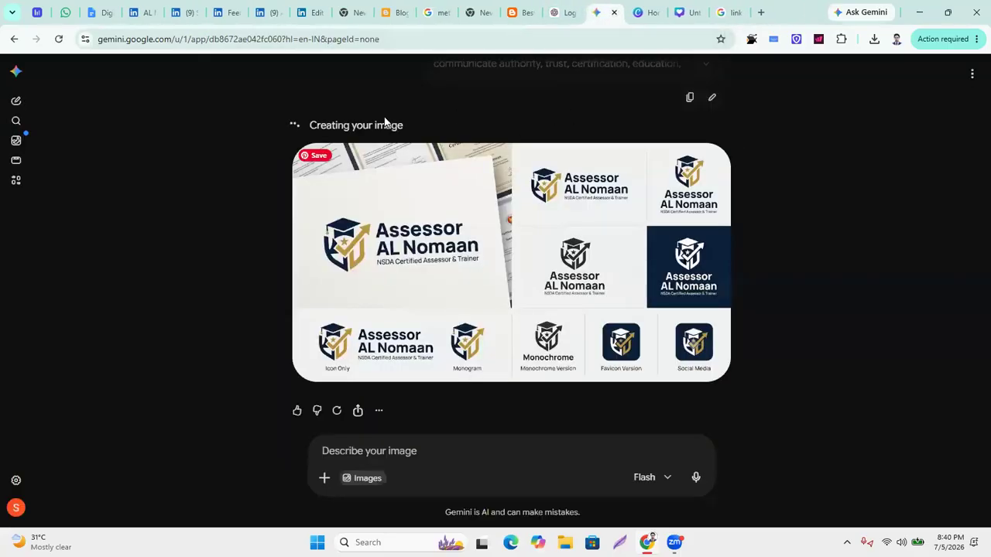
left_click(326, 477)
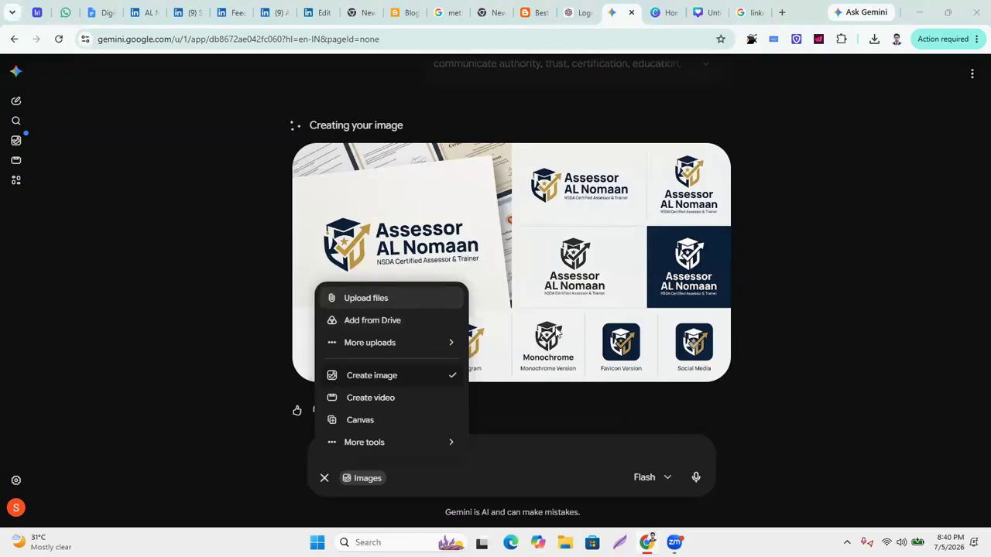
left_click(364, 298)
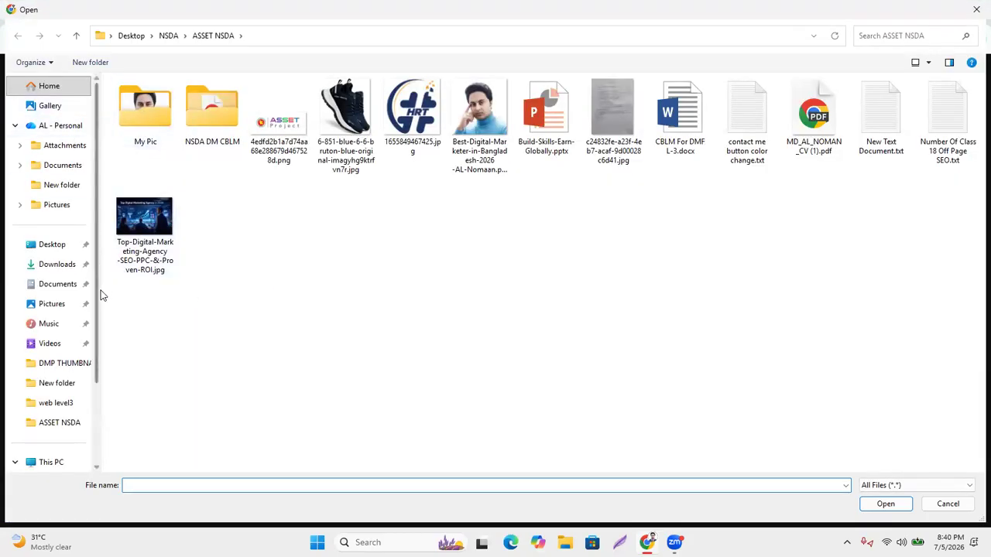
double_click(486, 147)
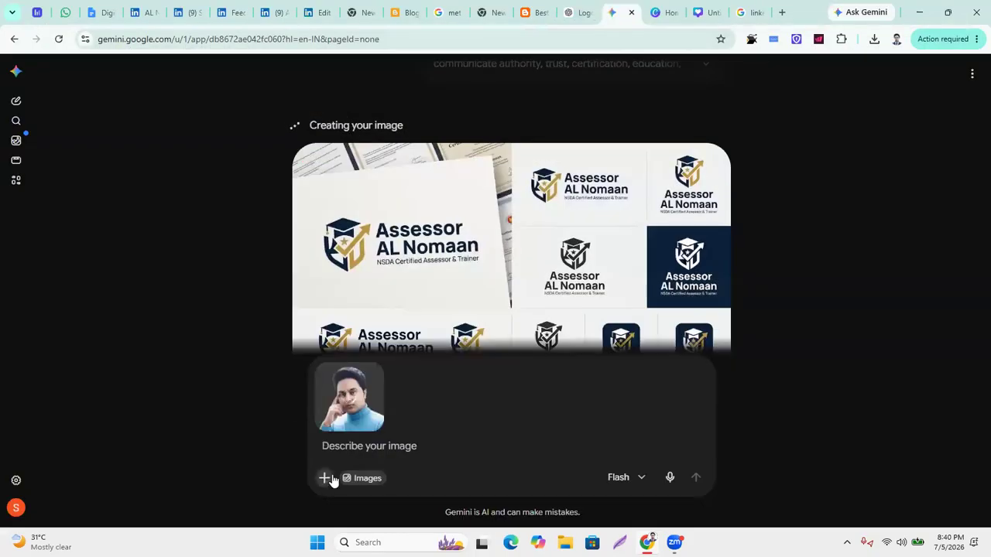
left_click(324, 477)
left_click(377, 303)
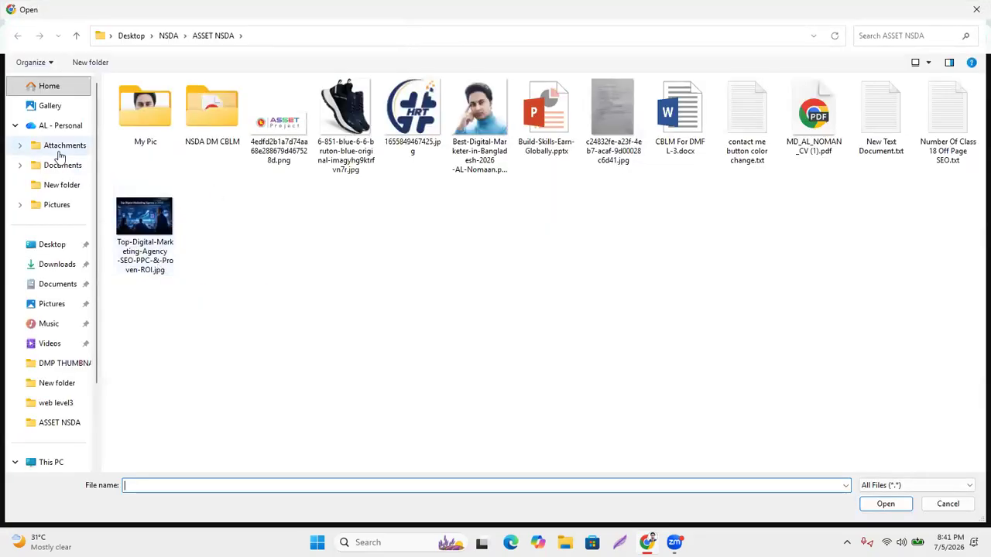
left_click(57, 265)
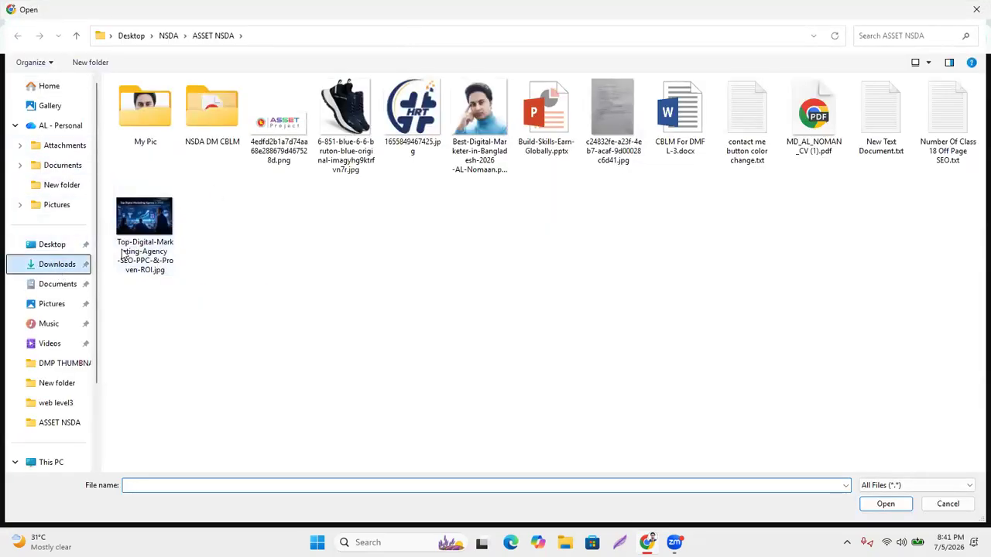
double_click(140, 133)
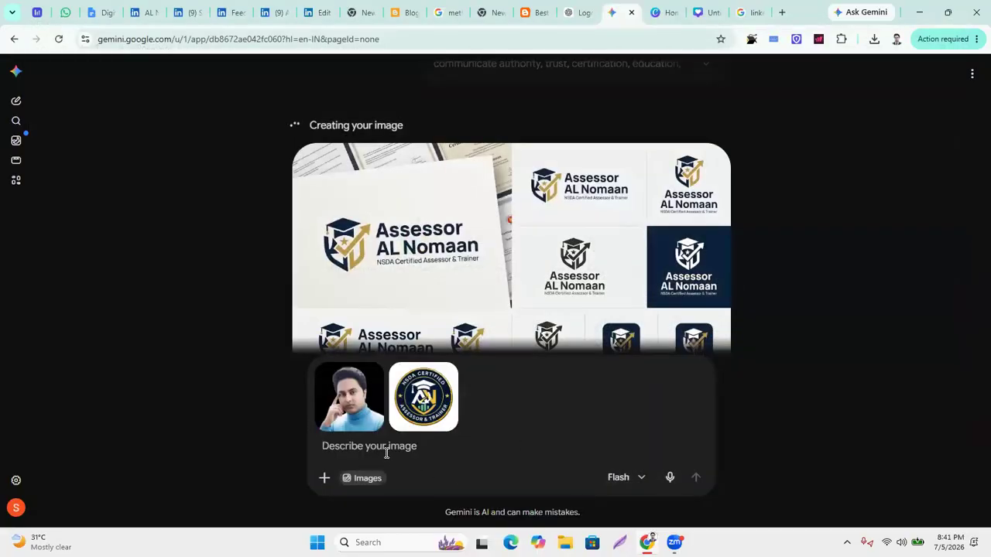
Paste the banner prompt, send it on the 3.1 Pro model, then return to ChatGPT.
key("ctrl+v")
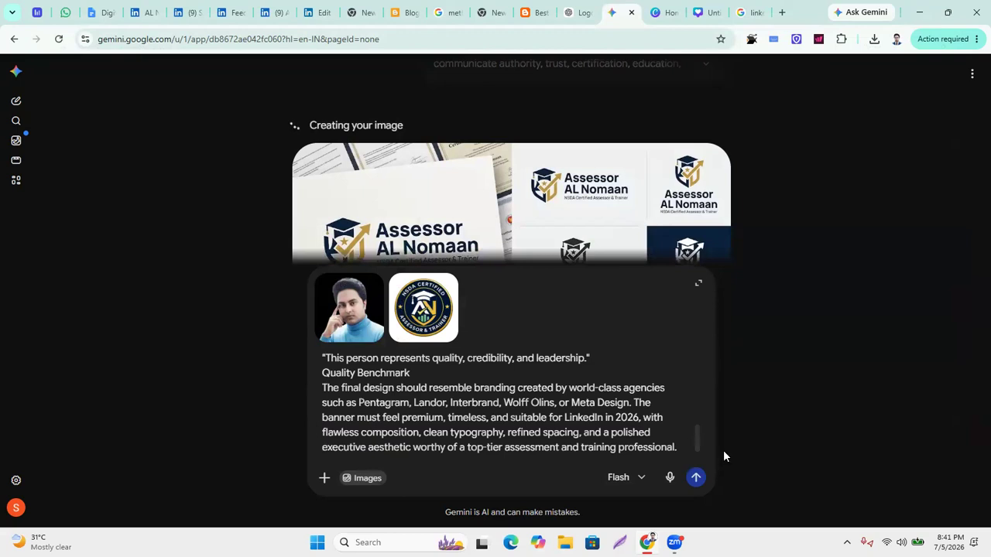
left_click(633, 483)
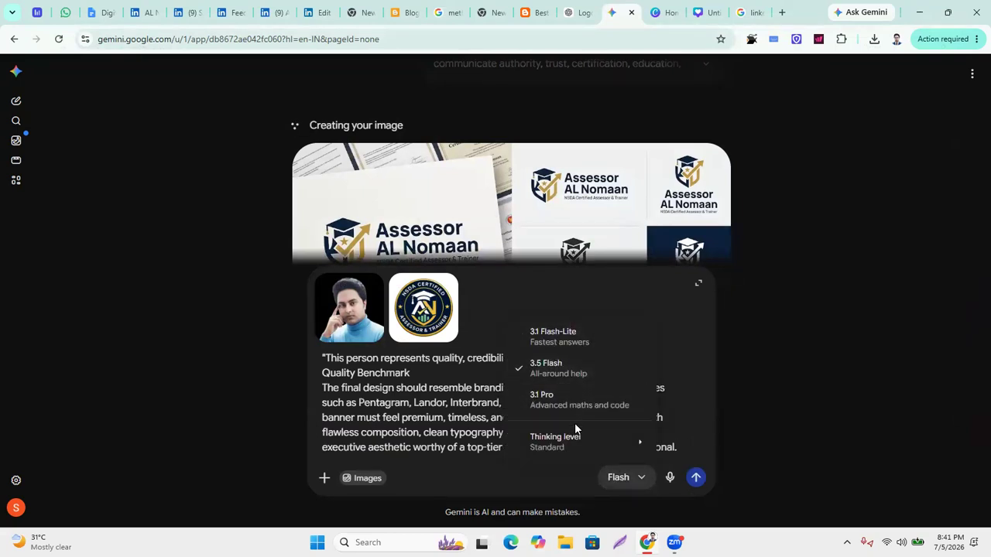
mouse_move(625, 447)
left_click(519, 391)
left_click(695, 477)
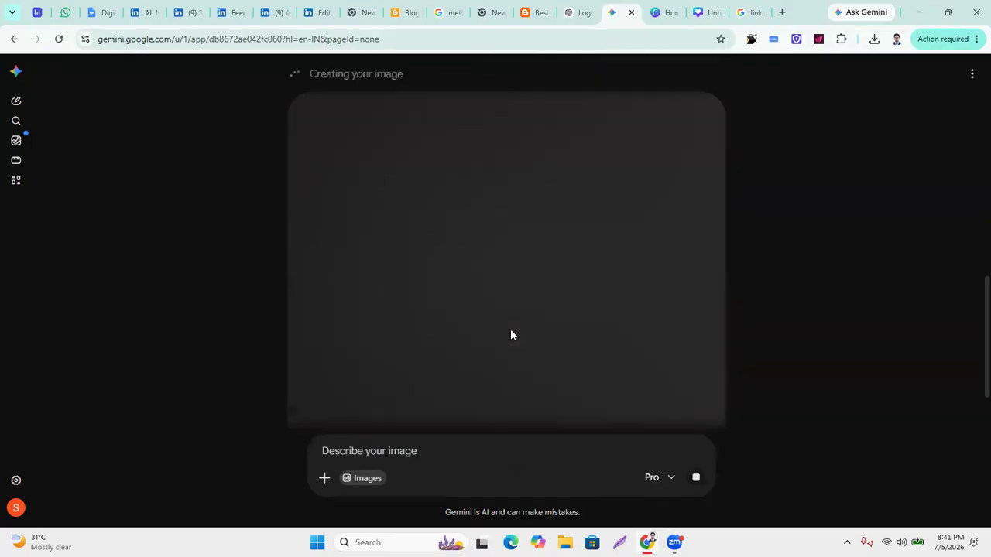
left_click(579, 14)
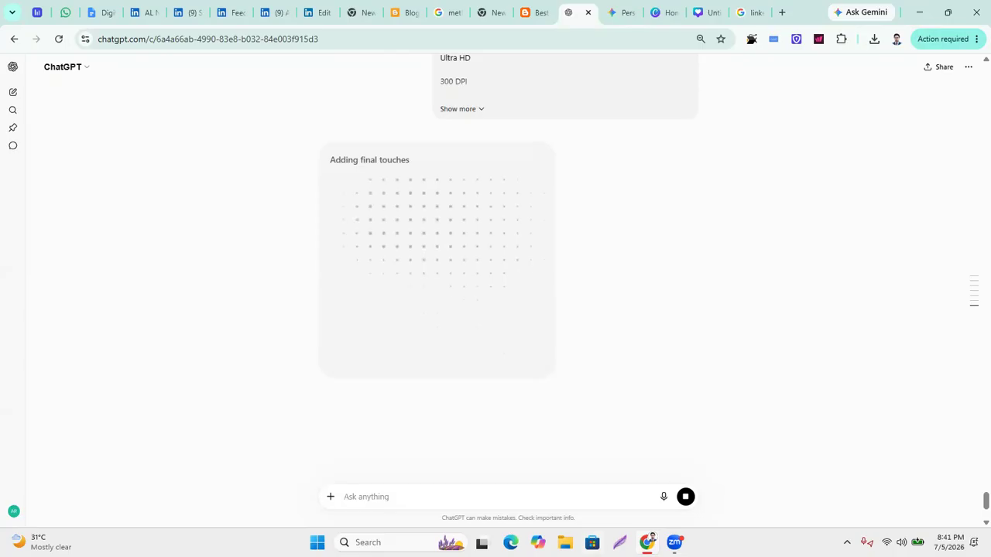
Download ChatGPT's finished AL NOMAAN banner from its full-size view, then go to LinkedIn's page editor.
mouse_move(647, 542)
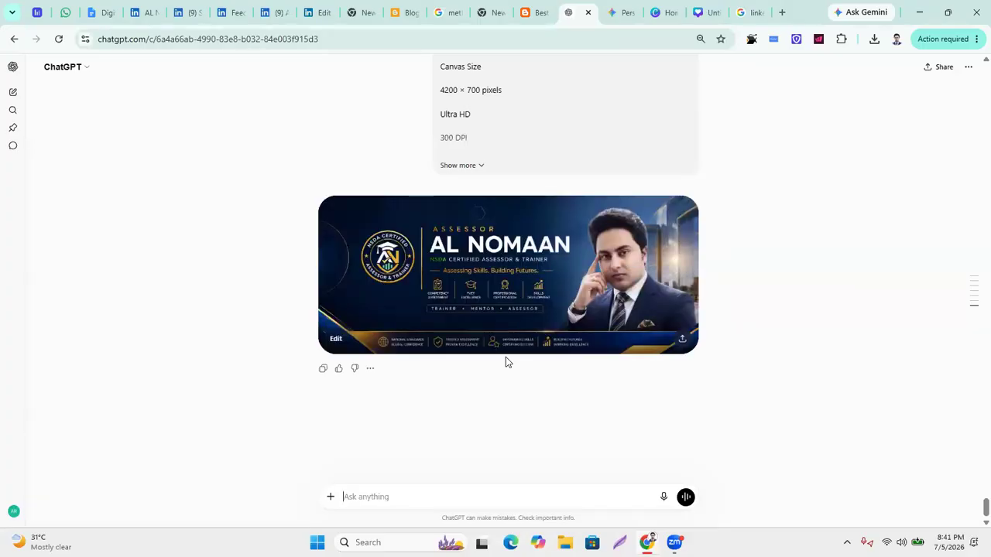
left_click(469, 291)
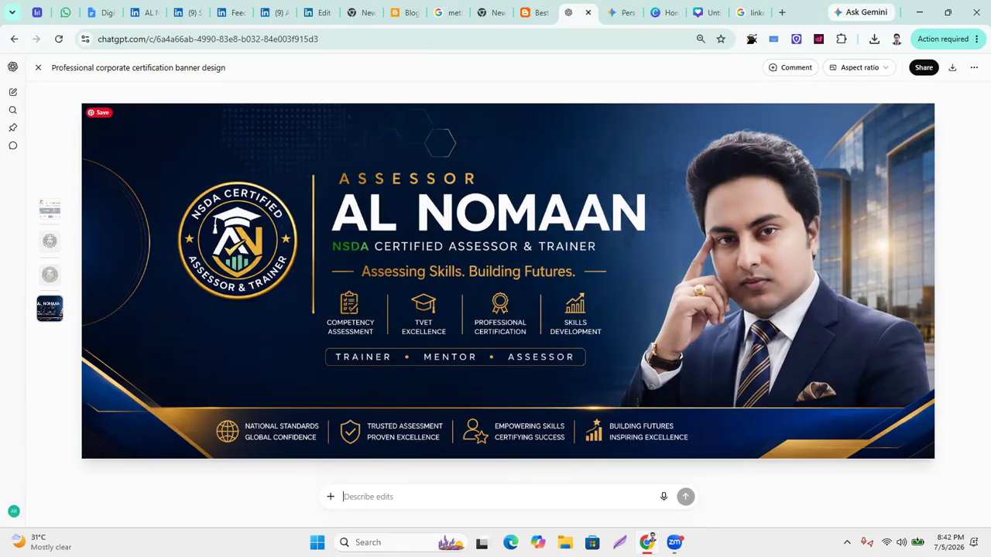
left_click(954, 69)
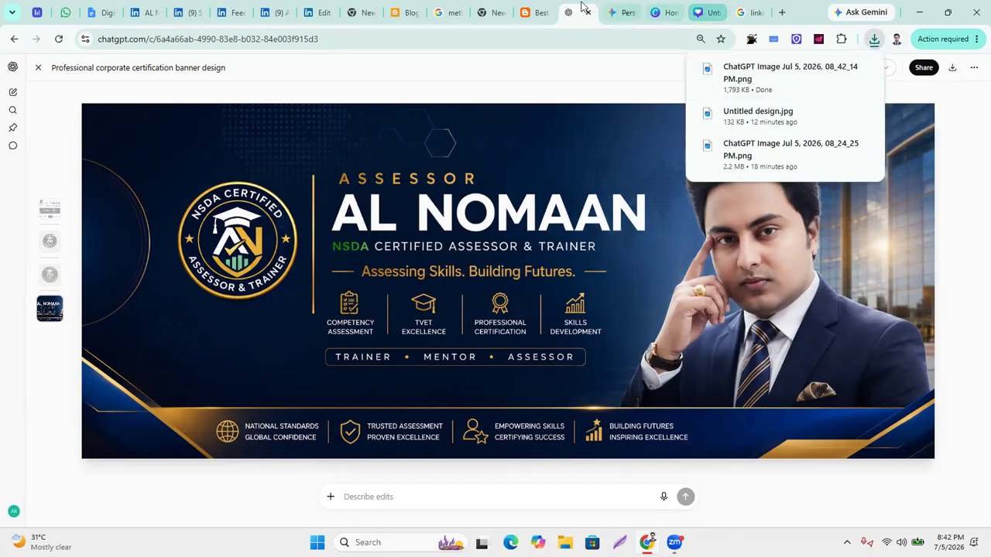
left_click(286, 13)
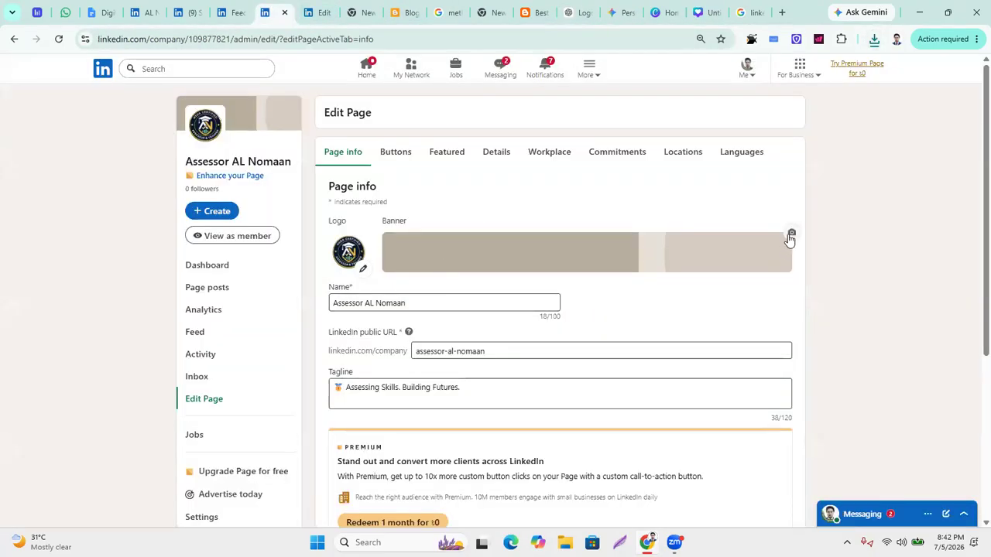
Load the newest ChatGPT banner image into LinkedIn's cover image cropper.
left_click(790, 233)
left_click(680, 273)
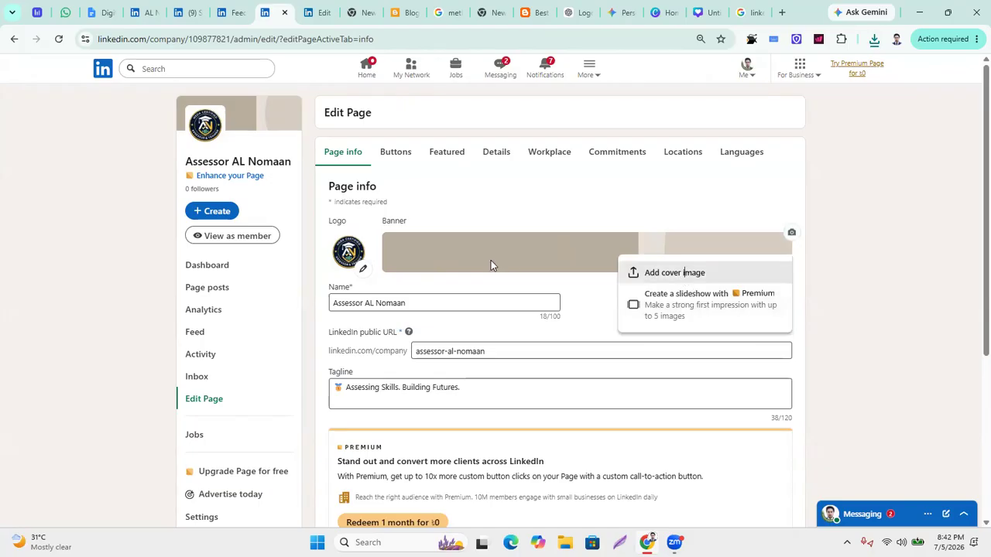
left_click(634, 133)
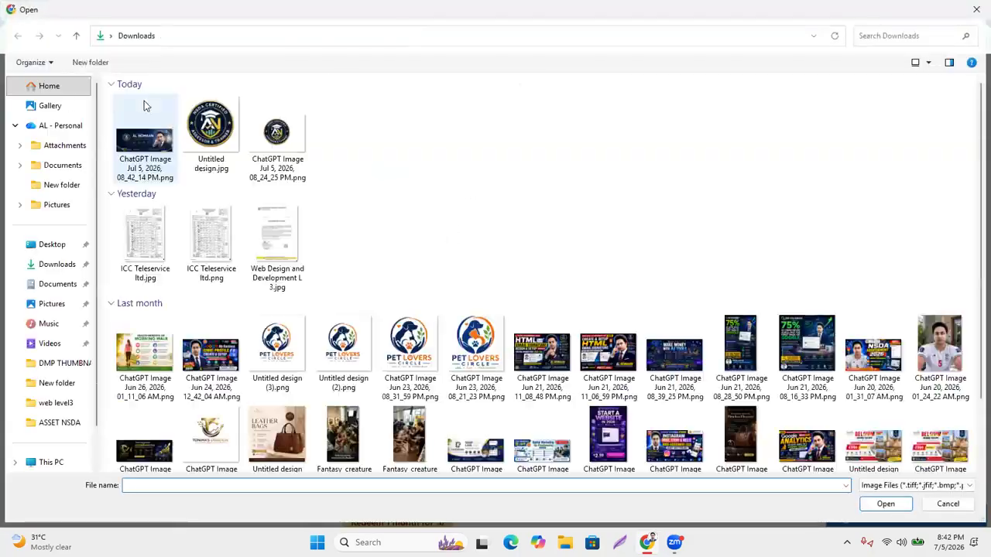
left_click(136, 148)
key("Return")
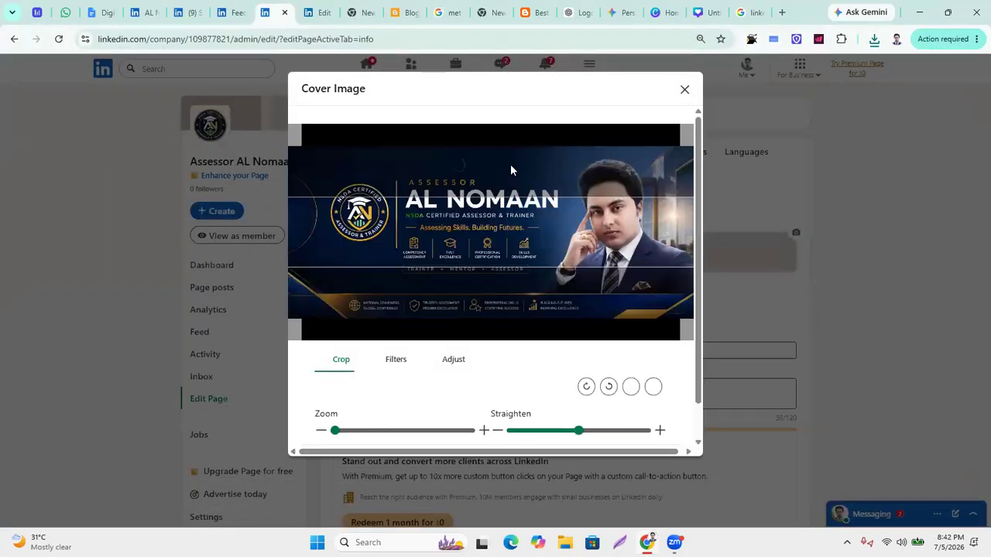
Reposition the banner in the crop frame, close the editor without applying, and go to Canva.
mouse_move(477, 296)
left_mouse_down()
mouse_move(476, 265)
mouse_move(477, 280)
left_mouse_up()
left_click_drag(487, 233, 541, 217)
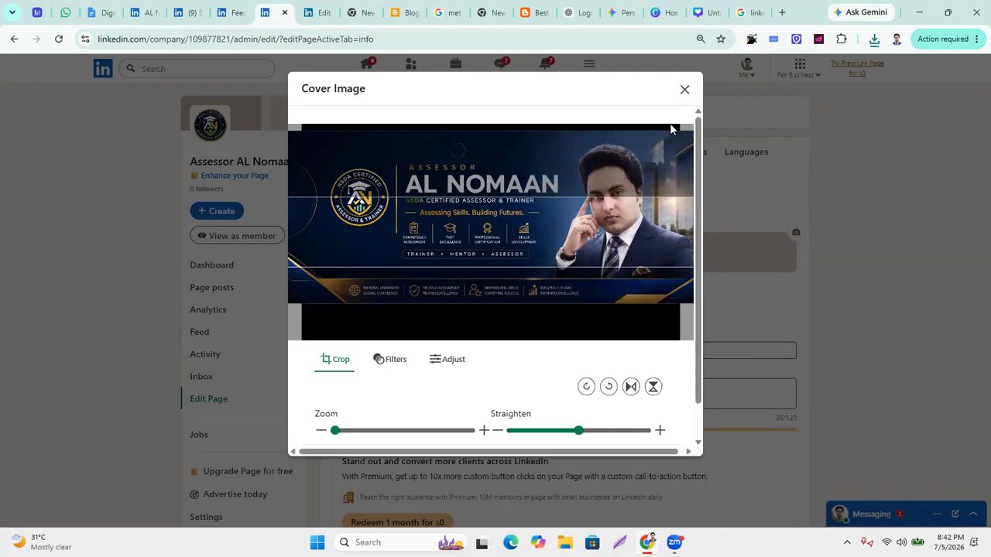
left_click(685, 89)
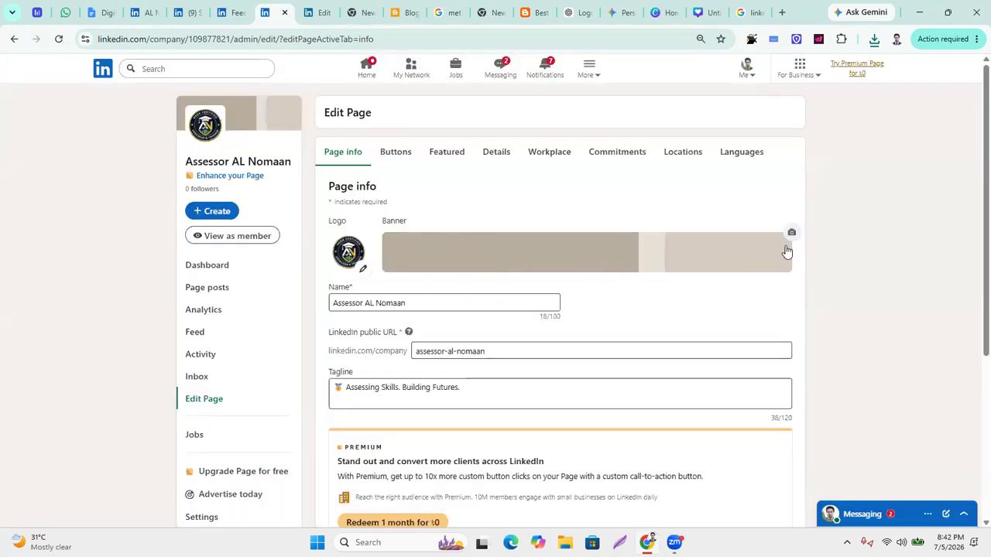
left_click(517, 301)
left_click(668, 13)
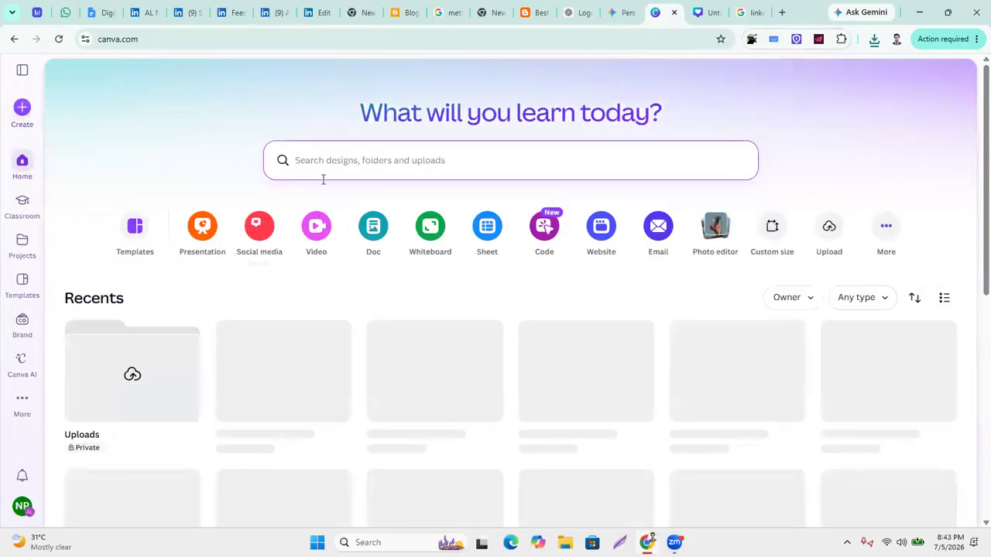
Search Canva for 'linkedin banner' and open a blank 1584 × 396 LinkedIn Background Photo design.
left_click(22, 108)
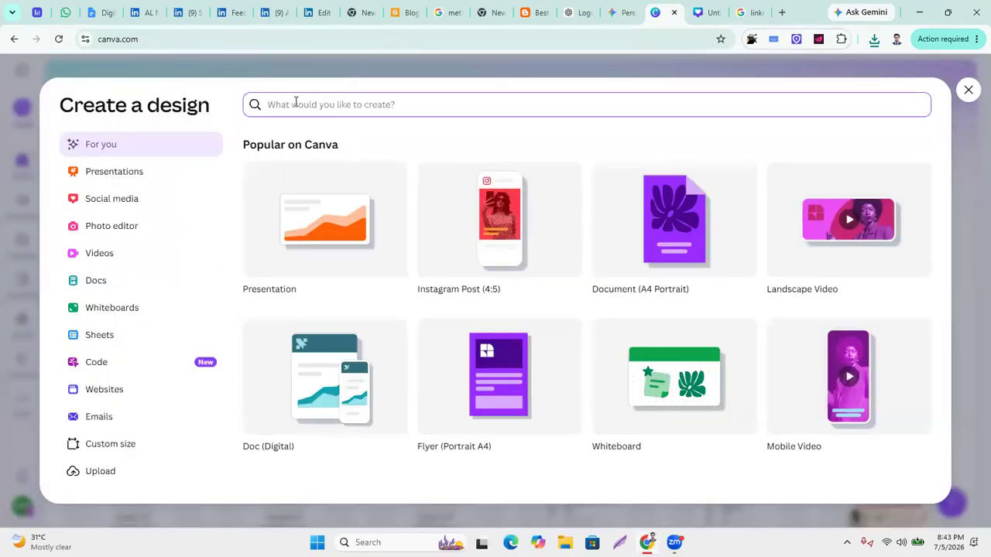
type("linkedin")
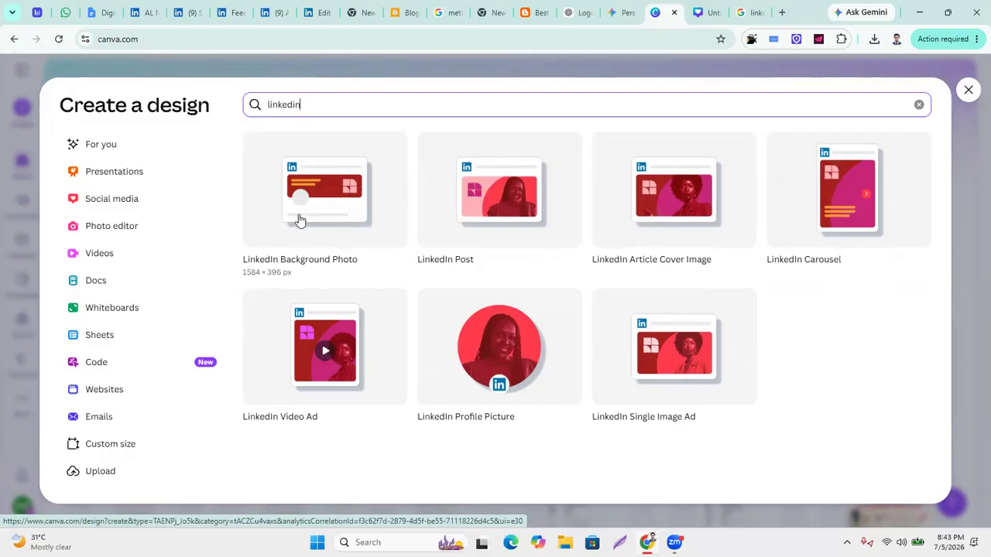
type("cover")
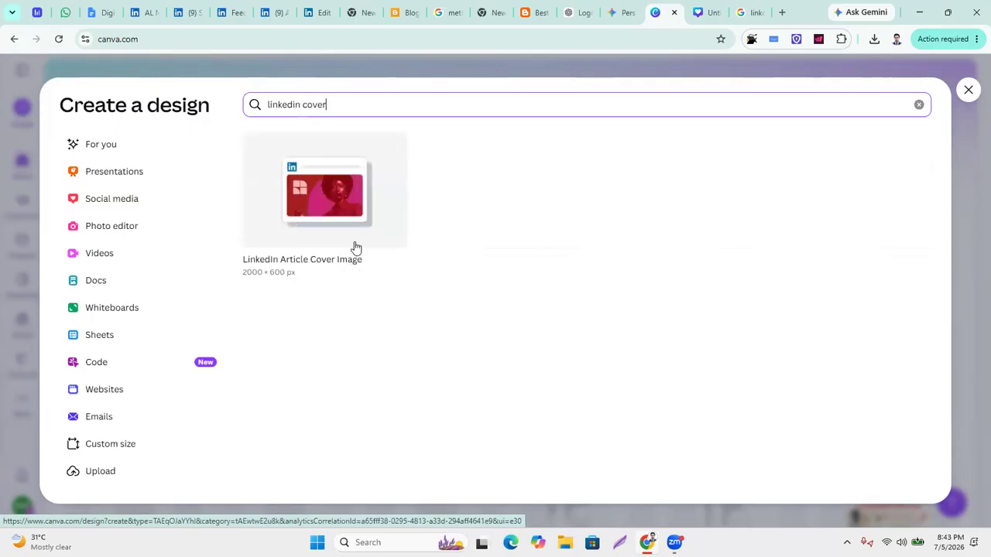
key("BackSpace")
key("BackSpace")
key("BackSpace")
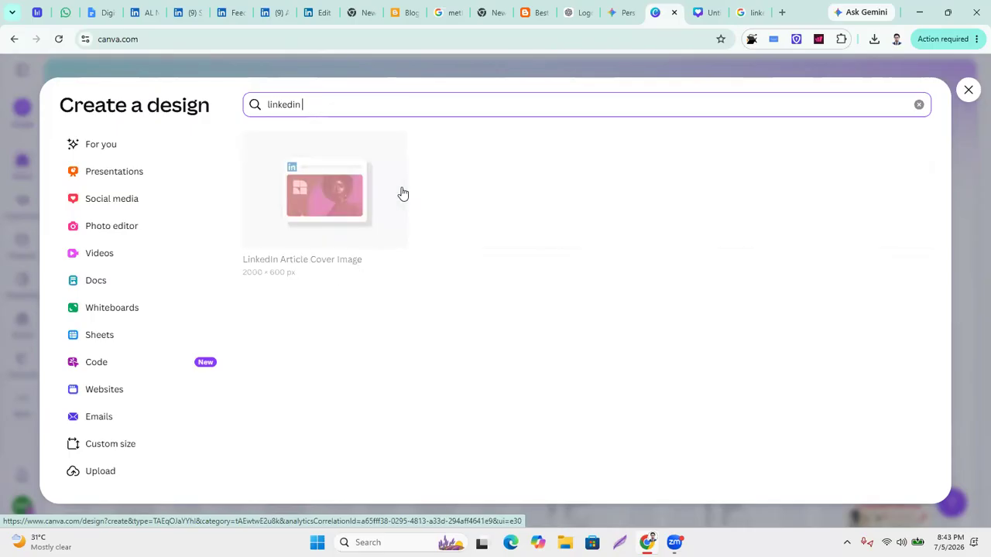
type("nner")
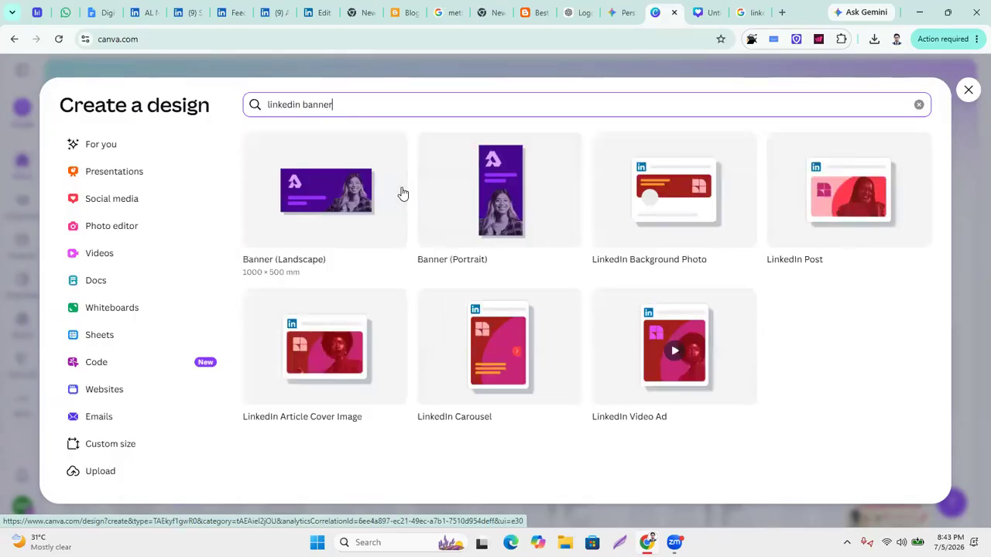
left_click(670, 214)
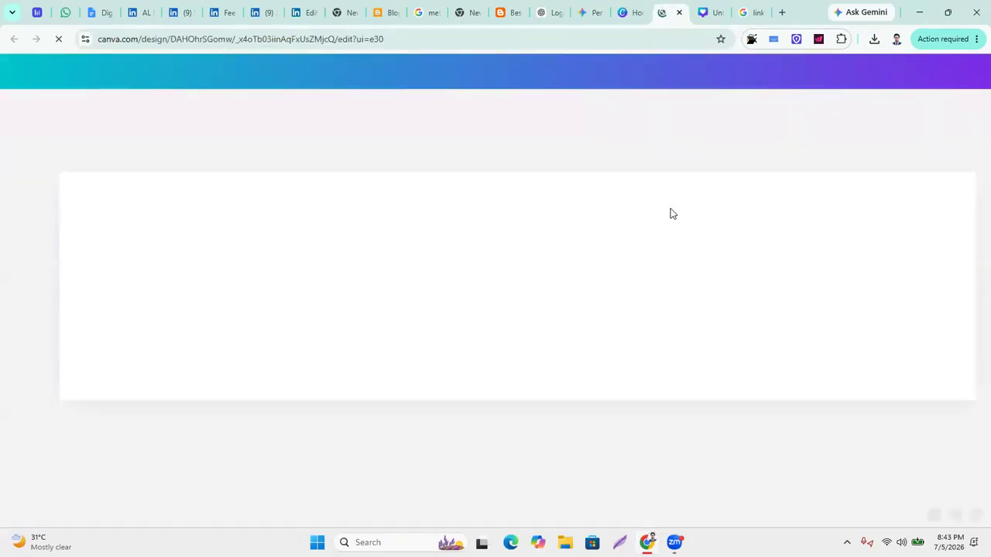
left_click(514, 294)
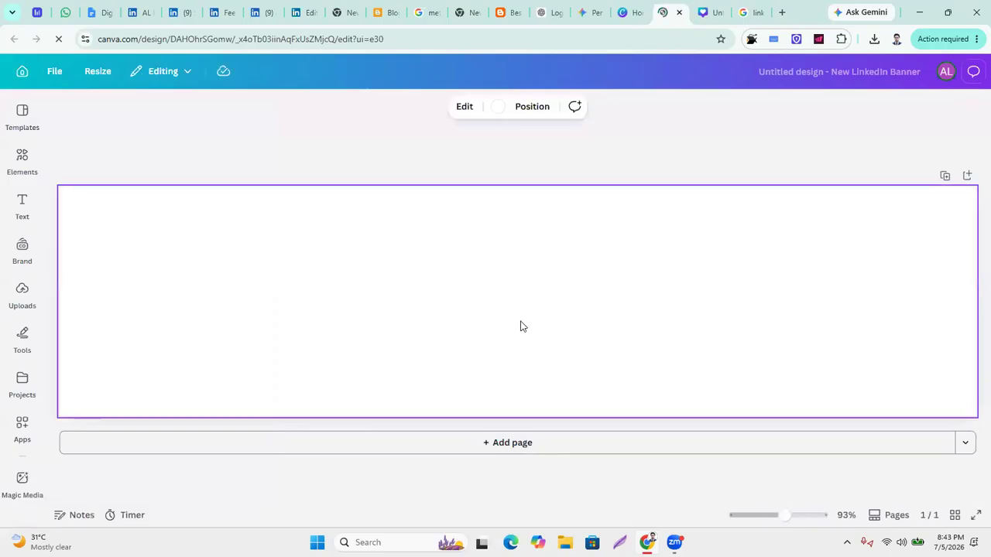
Upload the newest ChatGPT banner image and place it onto the LinkedIn page.
left_click(21, 293)
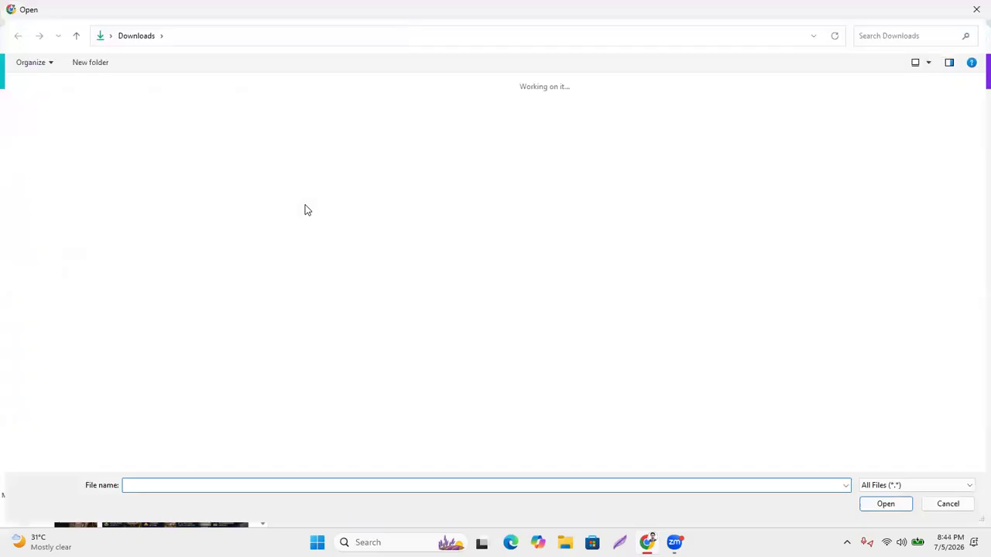
double_click(137, 174)
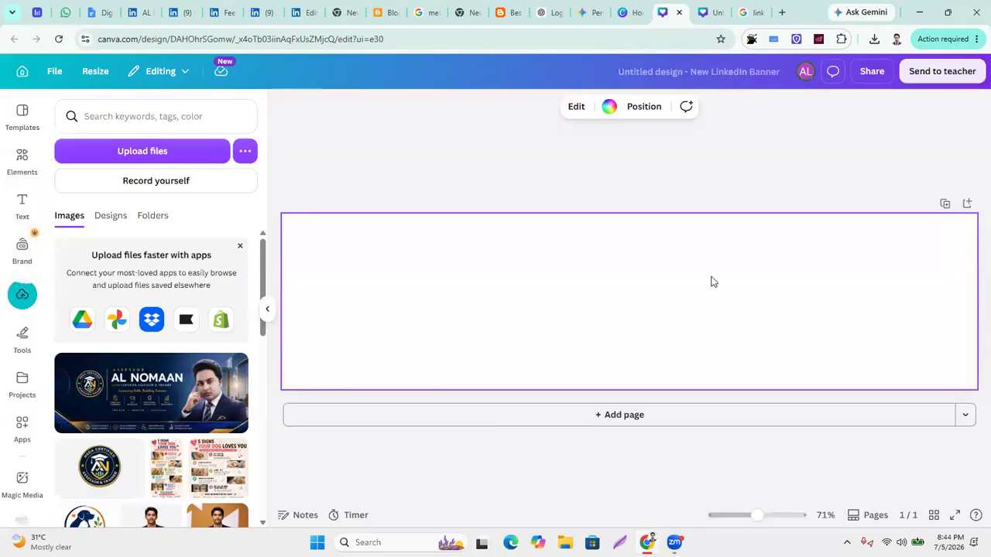
left_click_drag(122, 413, 295, 253)
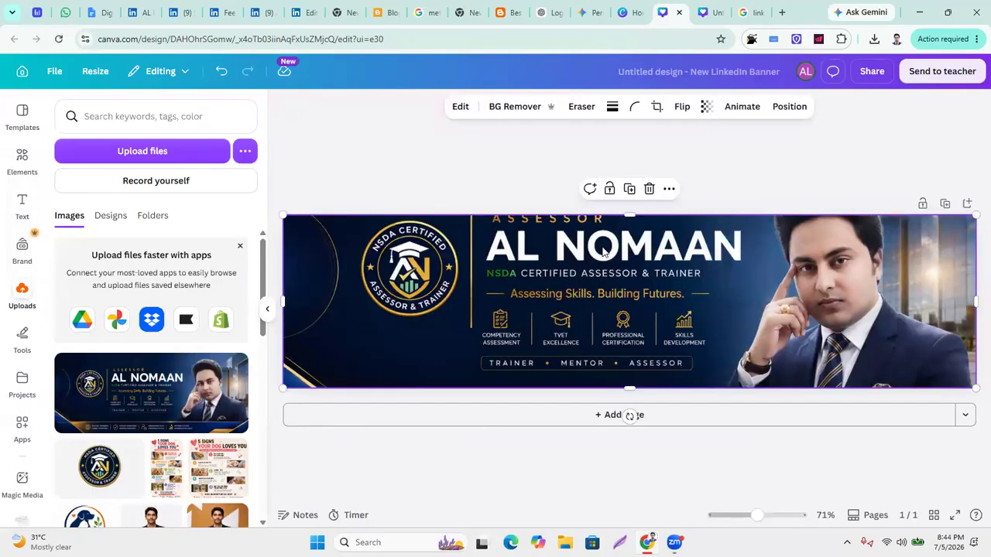
Move the banner image down and stretch its top edge upward to fill the page.
left_click_drag(590, 270, 591, 287)
left_click_drag(629, 229, 623, 218)
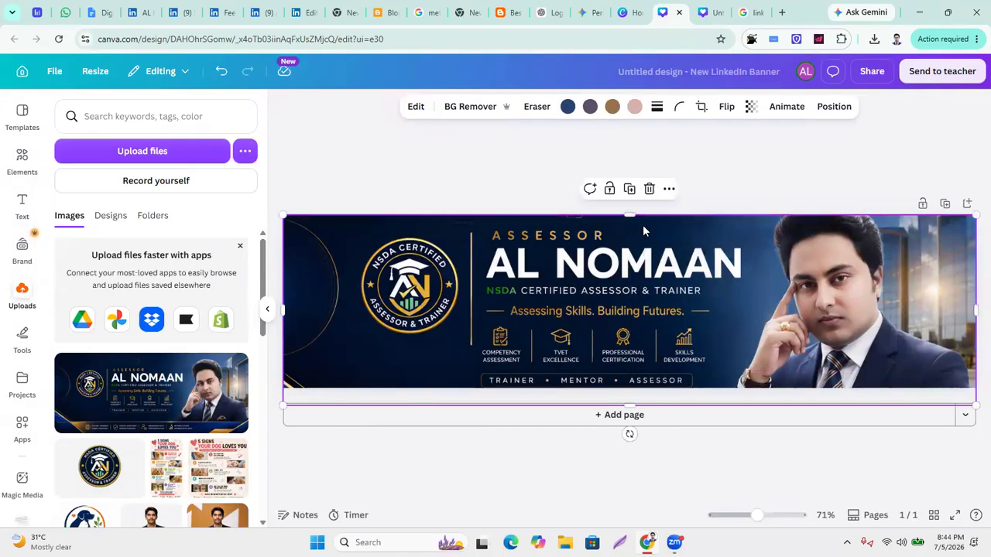
mouse_move(630, 268)
left_mouse_down()
mouse_move(630, 280)
mouse_move(628, 268)
left_mouse_up()
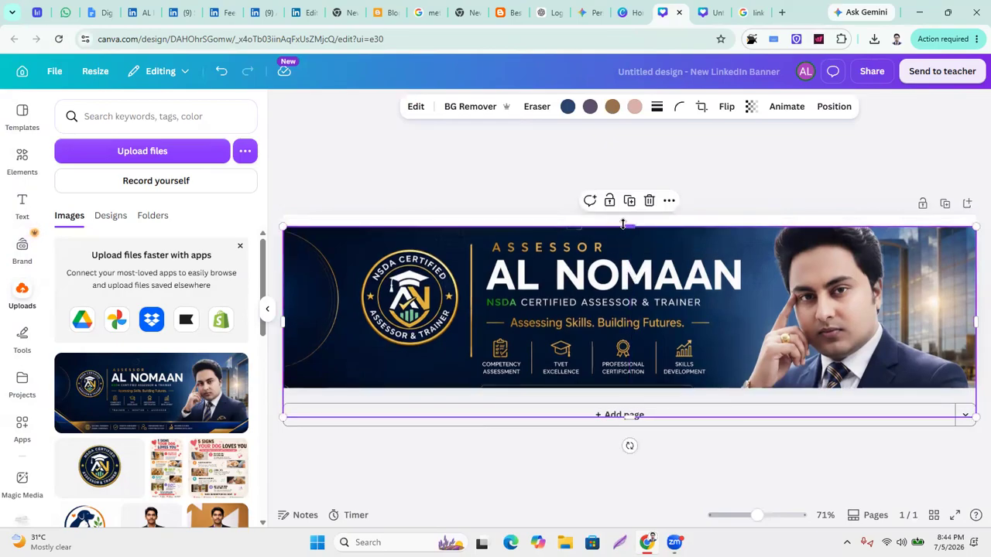
left_click_drag(627, 224, 628, 215)
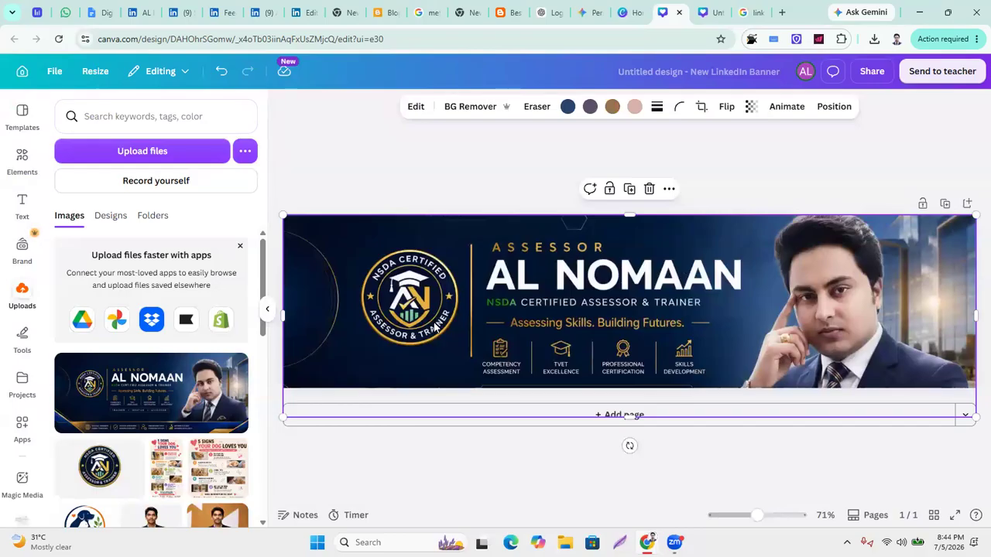
Check ChatGPT's Aspect ratio options for the generated banner, then return to the Google cover-size results.
mouse_move(549, 22)
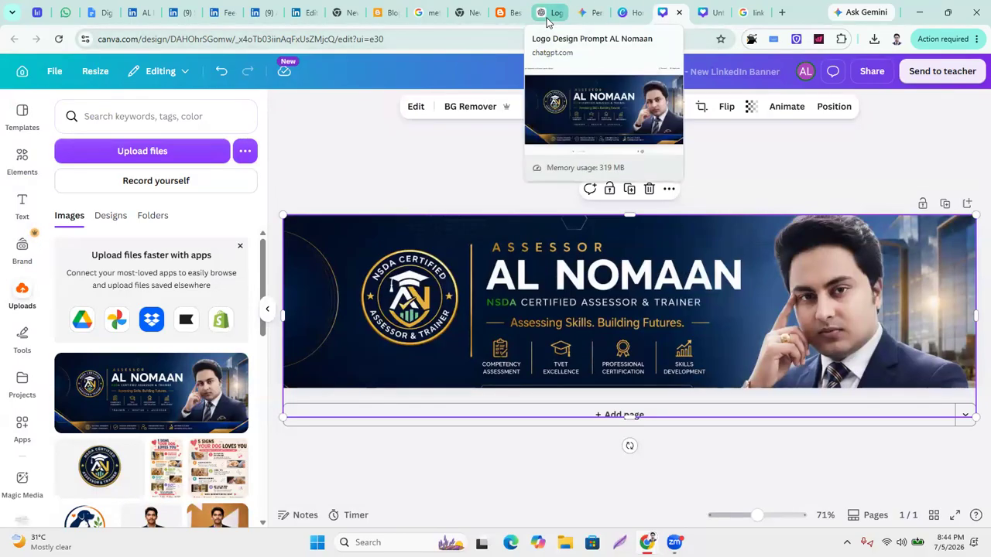
left_click(563, 17)
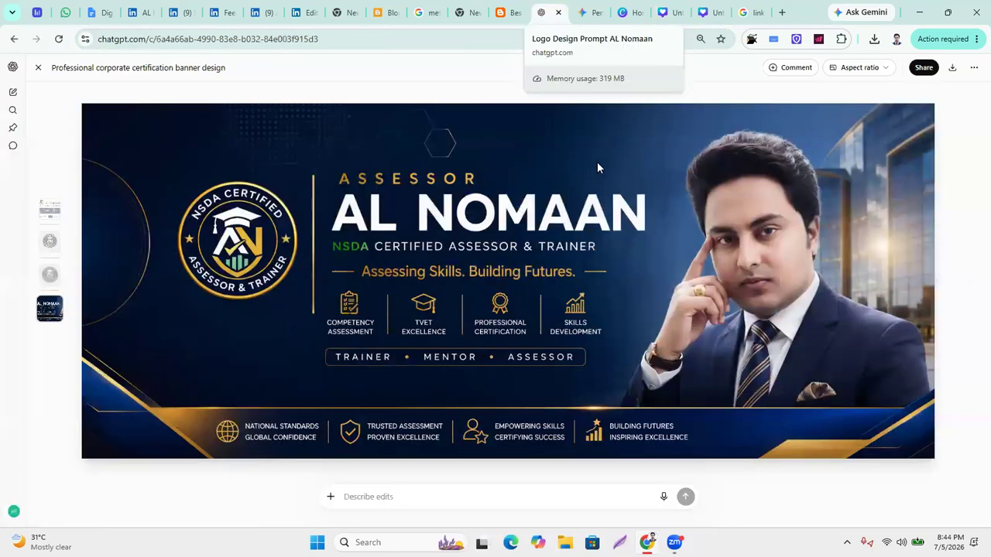
left_click(886, 69)
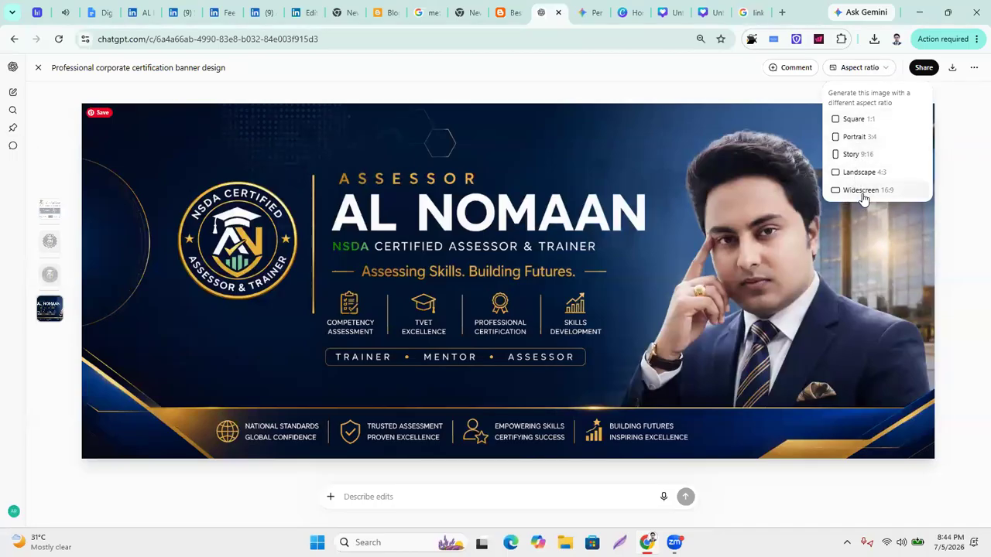
left_click(760, 12)
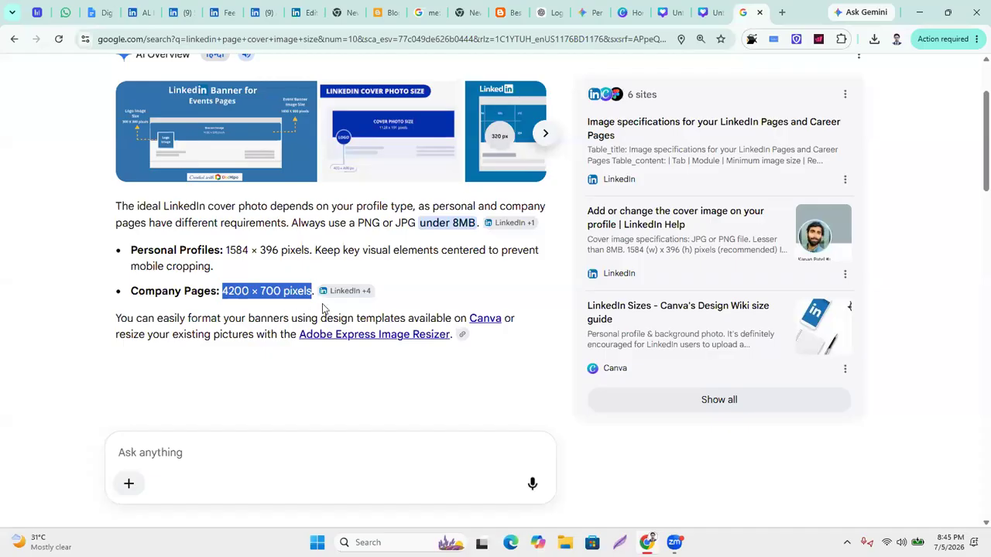
Search Google for 'linkedin page banner image recommended size'.
scroll(378, 293, "up", 2)
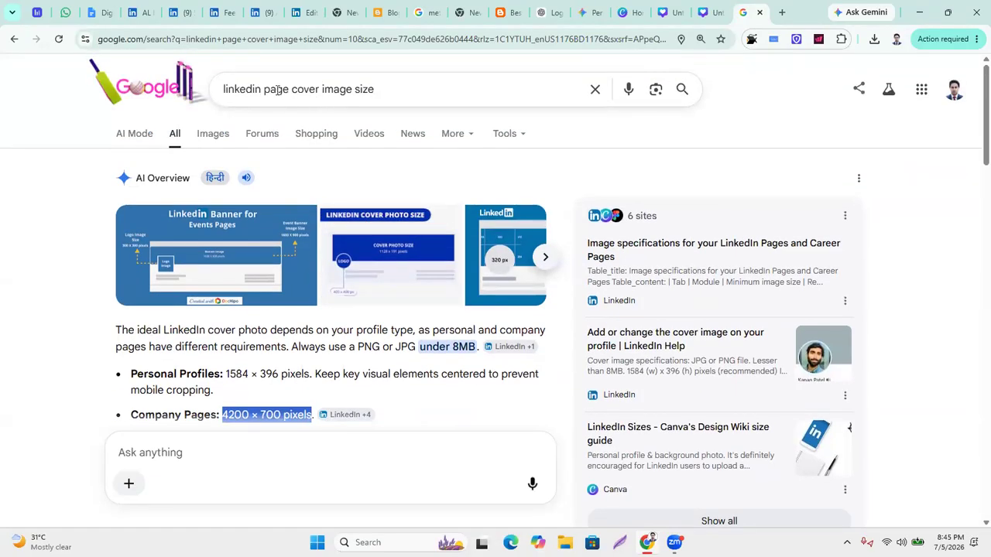
left_click(316, 88)
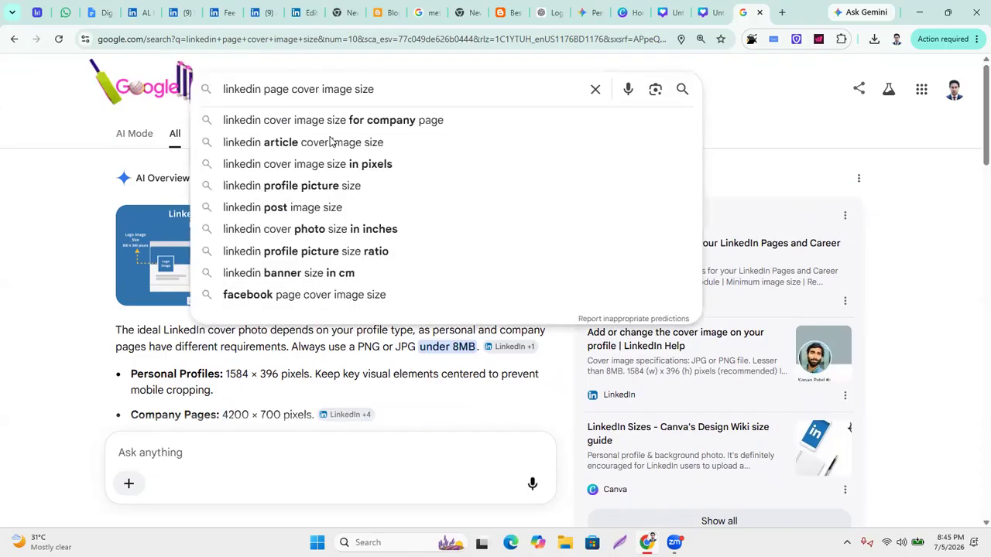
key("BackSpace")
key("BackSpace")
key("BackSpace")
key("BackSpace")
key("BackSpace")
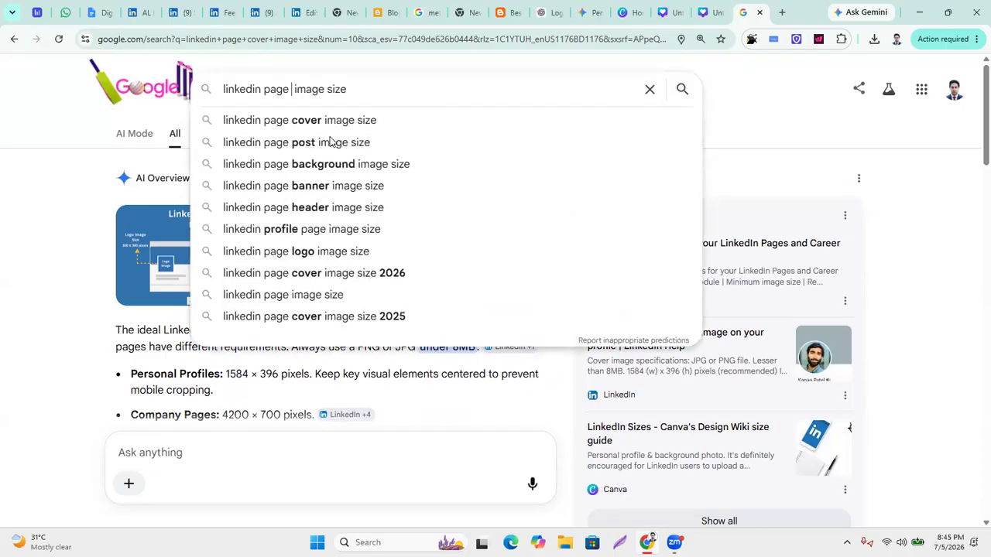
type("banner")
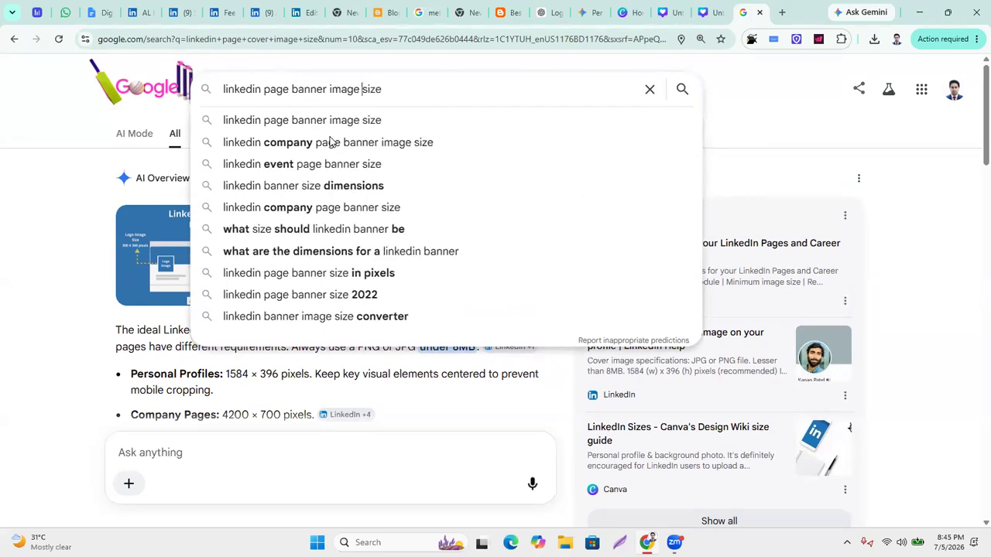
type(" reco")
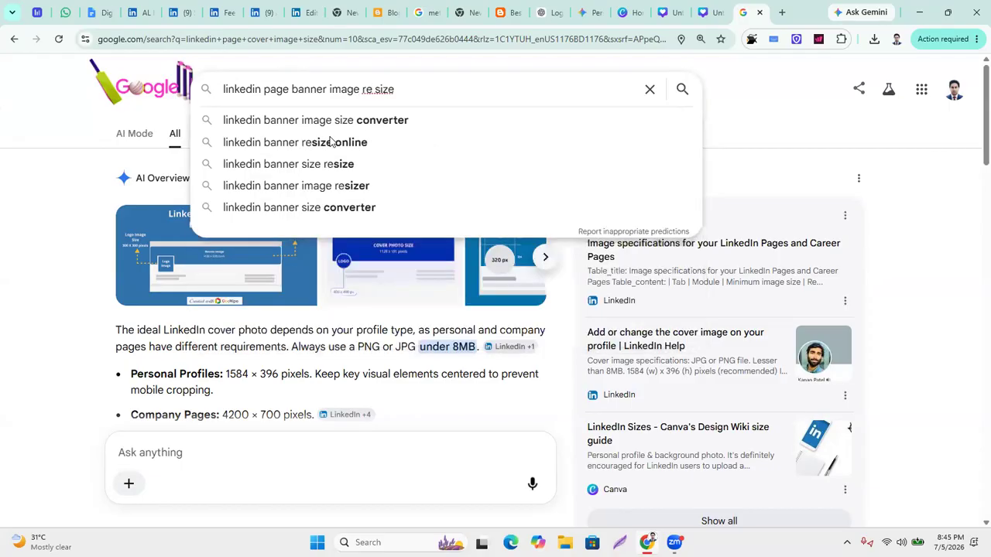
type("omended")
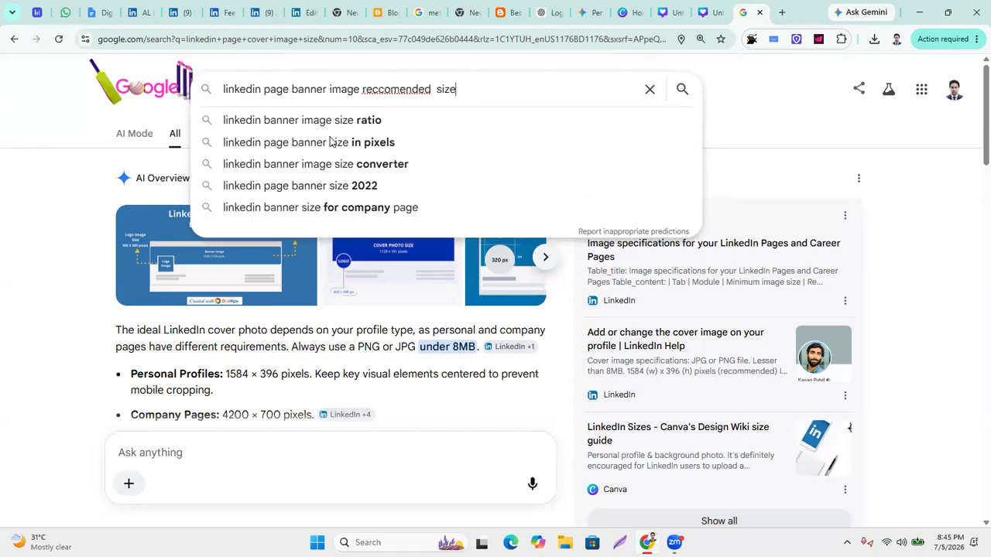
key("Return")
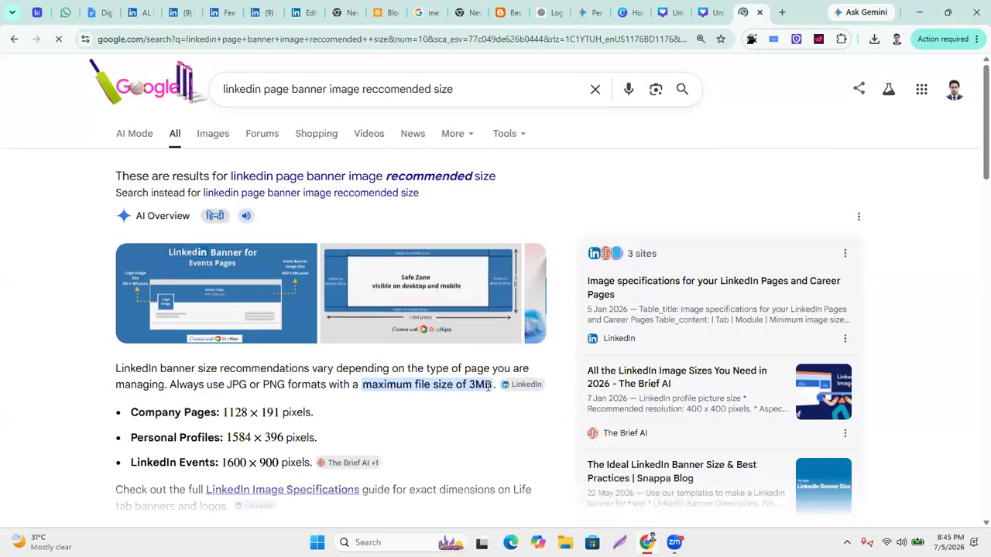
Expand the AI Overview showing 1128 × 191 for company pages and 1584 × 396 for profiles.
scroll(489, 387, "down", 2)
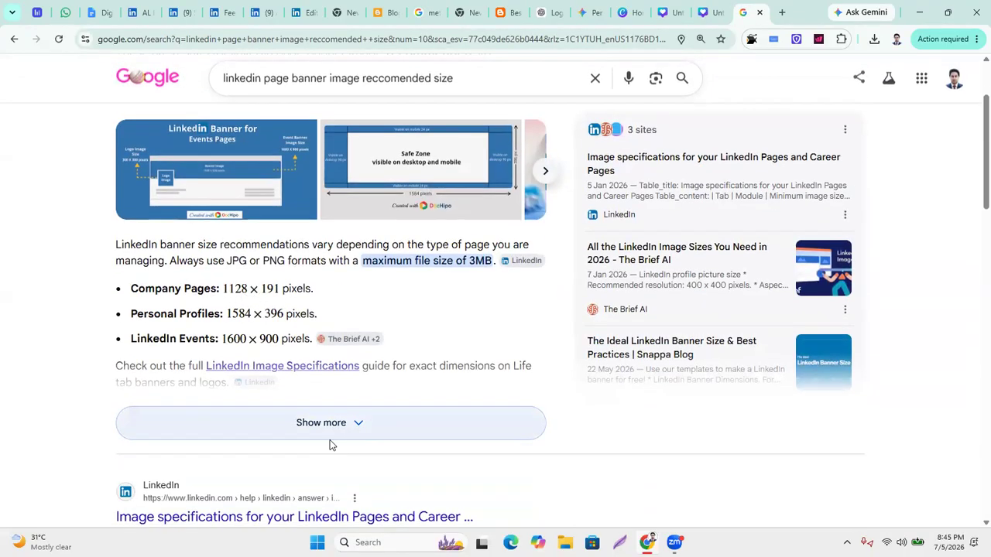
left_click(357, 424)
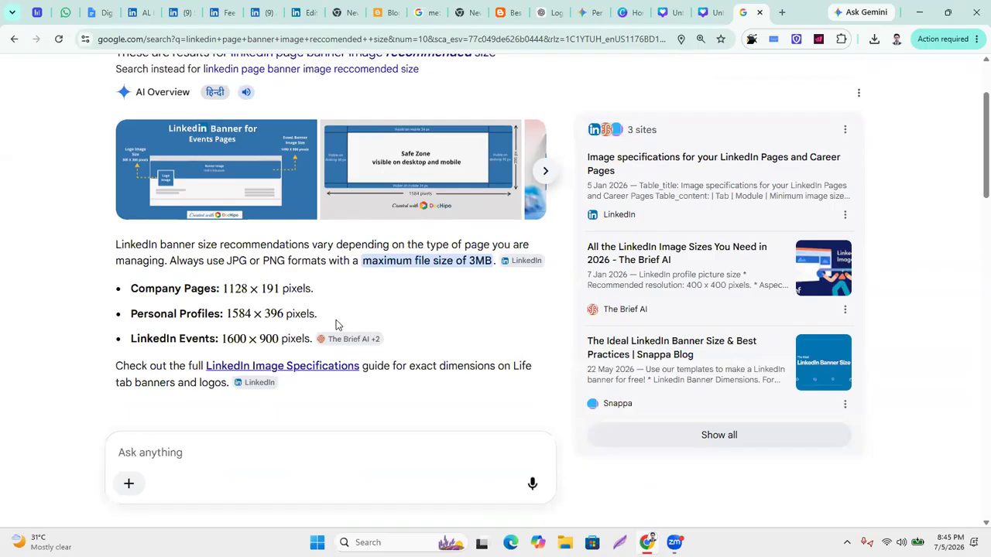
mouse_move(374, 340)
scroll(376, 341, "up", 2)
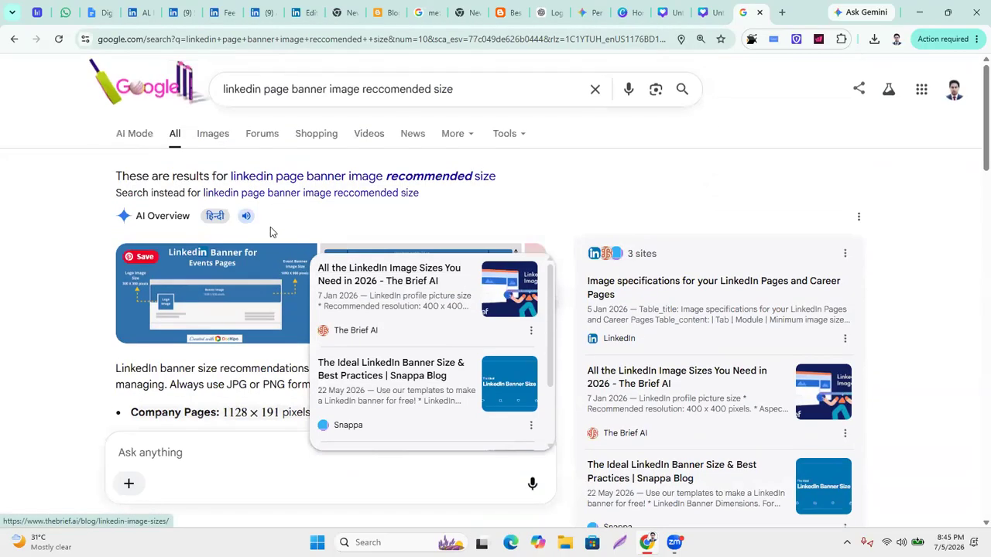
scroll(270, 227, "down", 4)
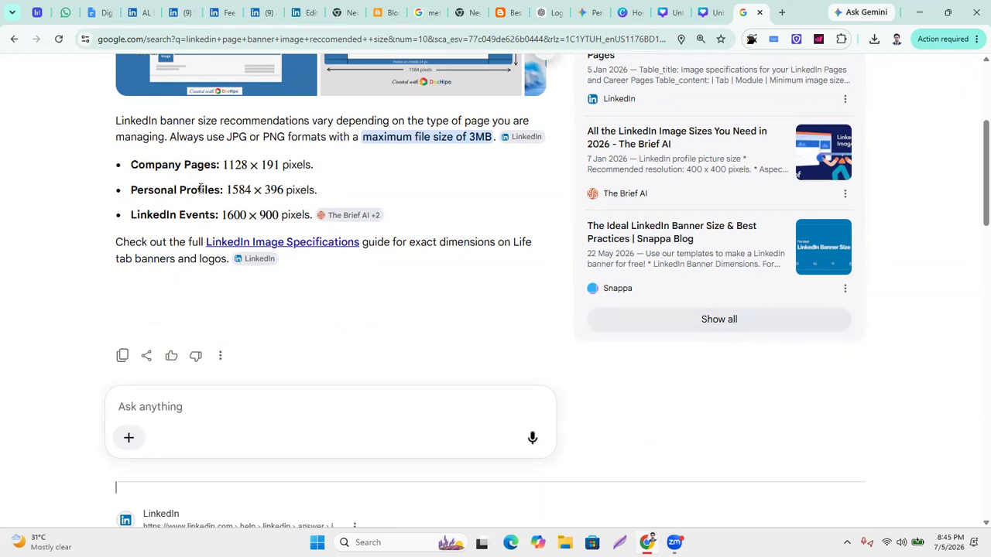
left_click_drag(225, 189, 300, 190)
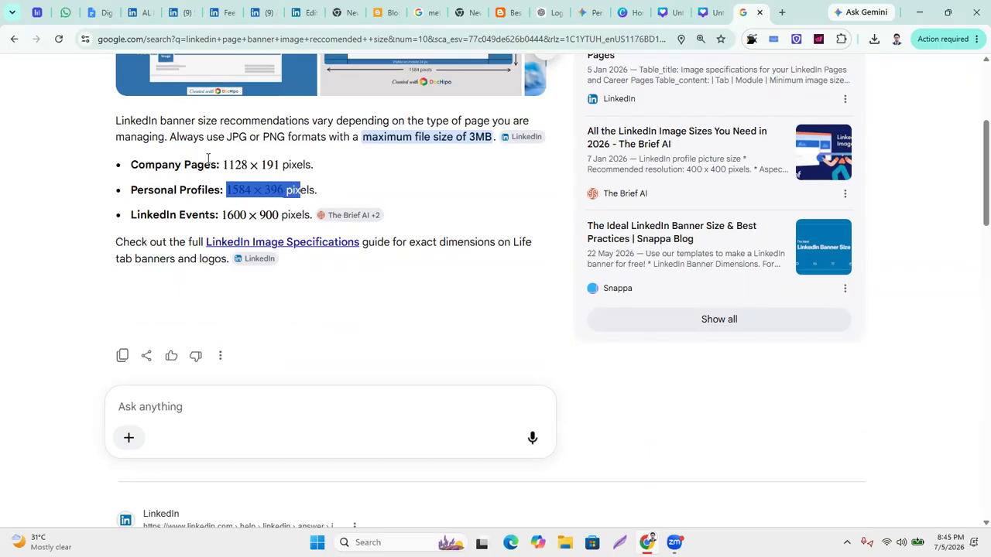
left_click(370, 178)
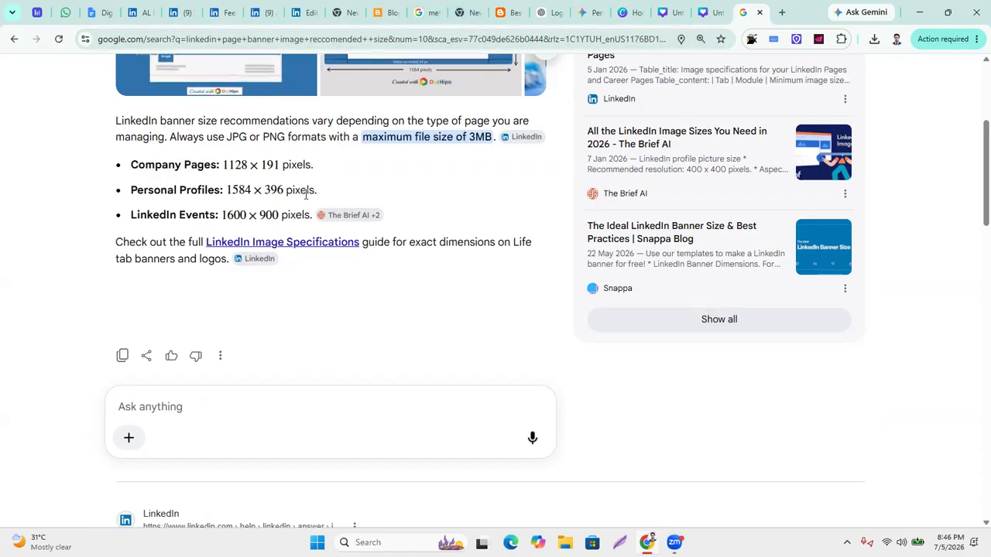
Create a custom-size Canva design with width 1128 px and height 191 px.
left_click(141, 12)
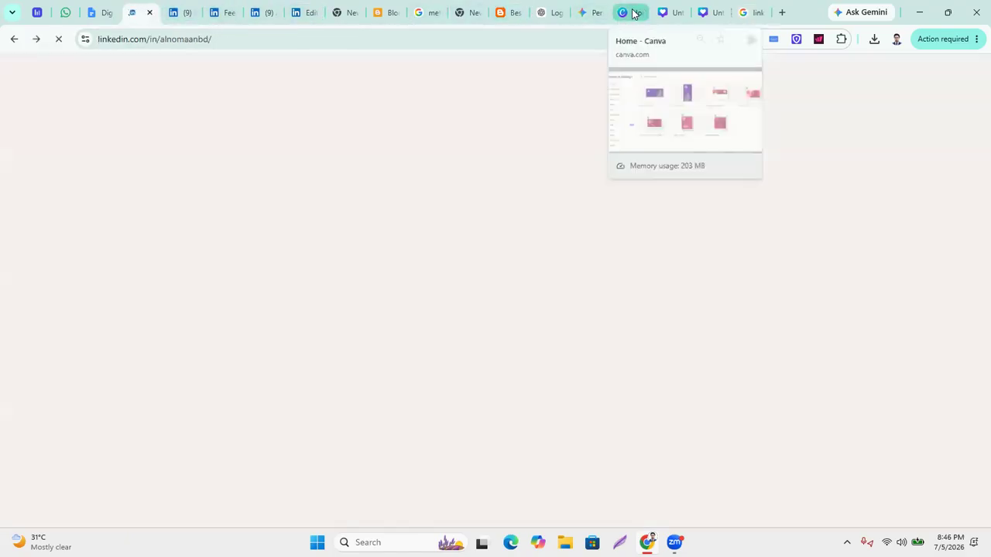
left_click(633, 13)
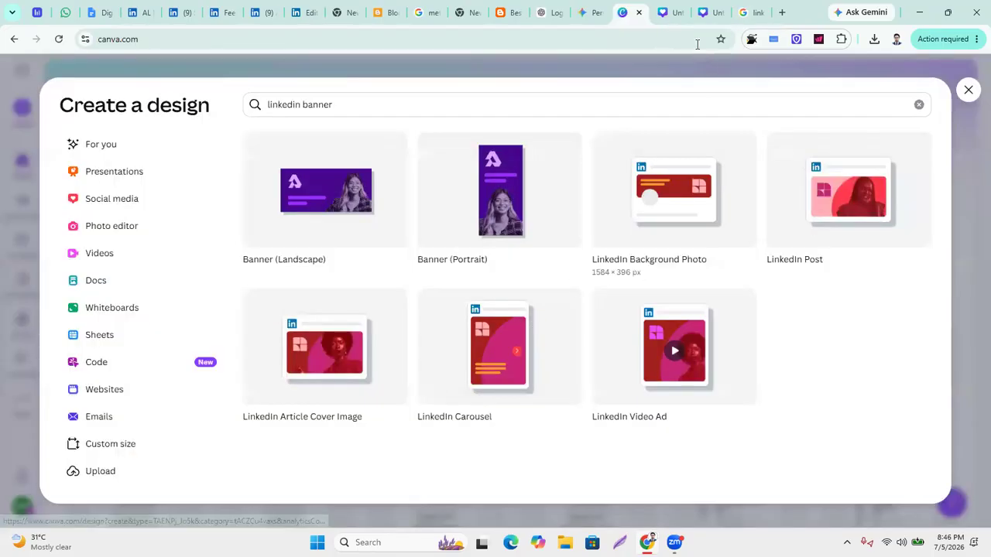
left_click(126, 441)
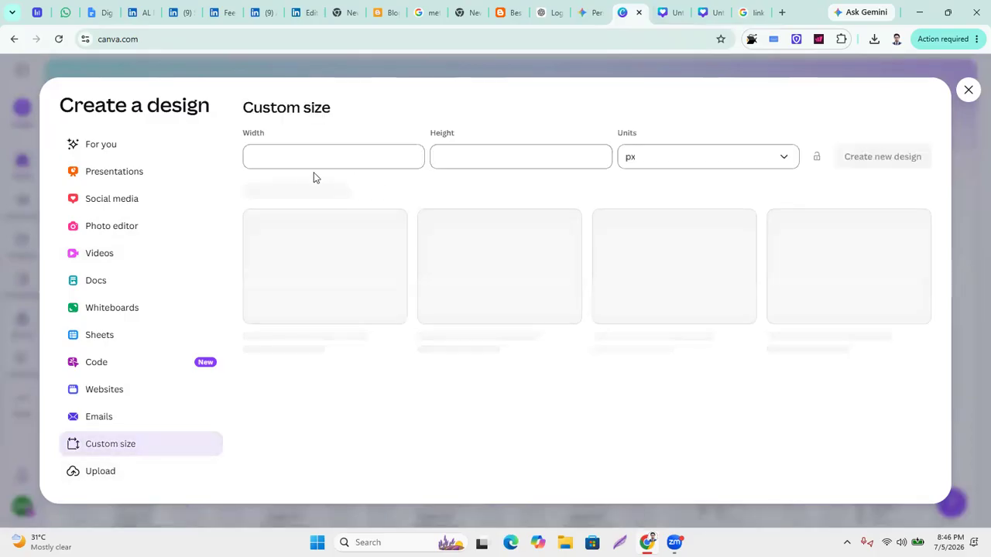
left_click(284, 154)
type("112")
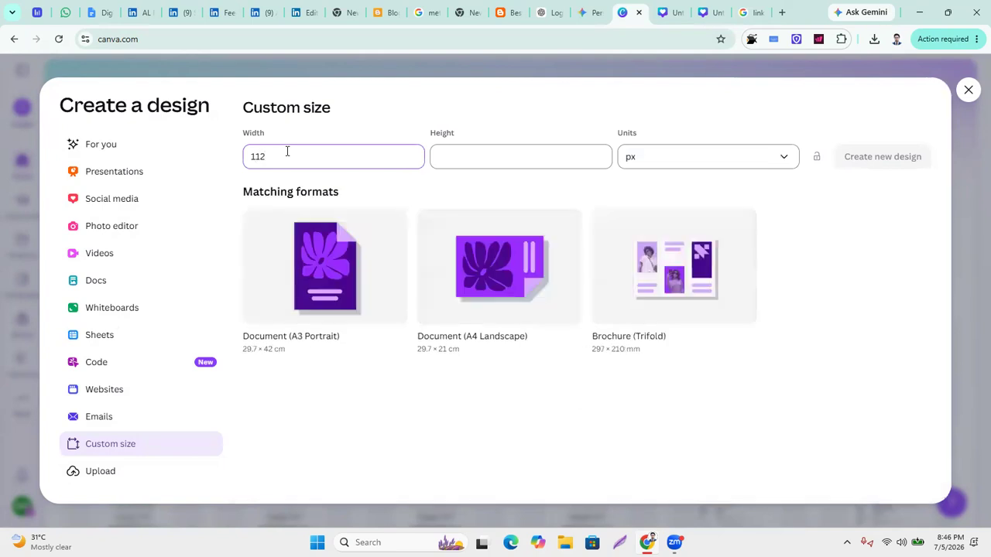
type("8")
left_click(468, 155)
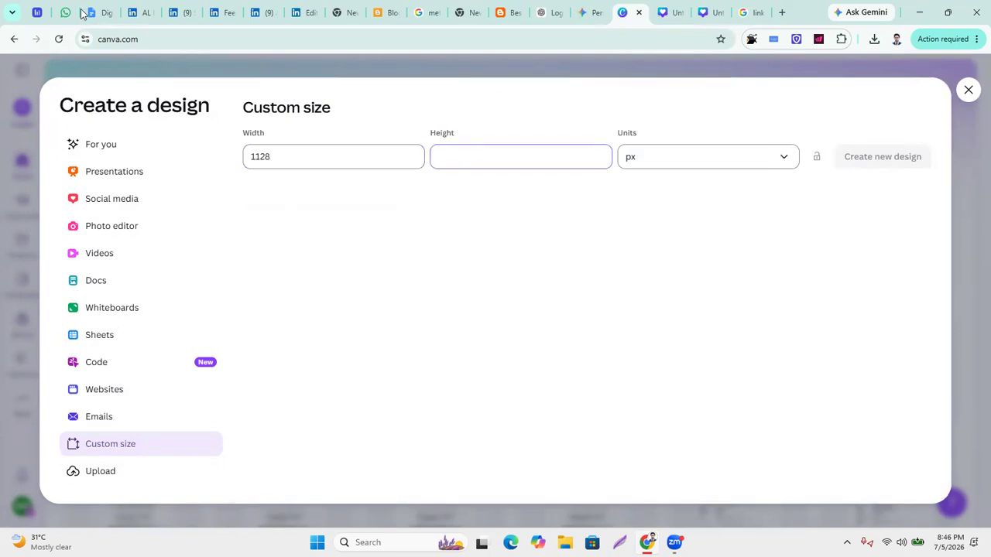
left_click(754, 13)
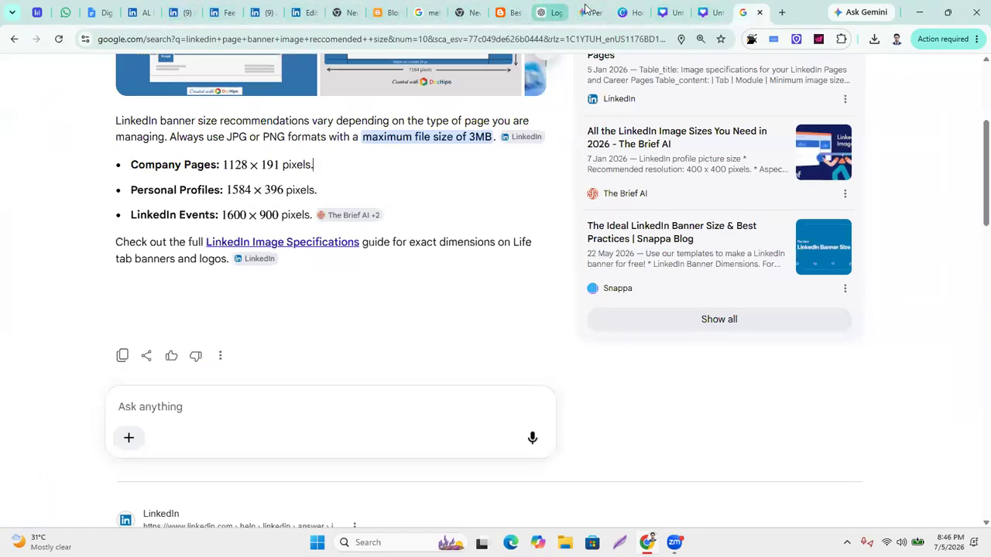
left_click(628, 12)
type("191")
left_click(884, 159)
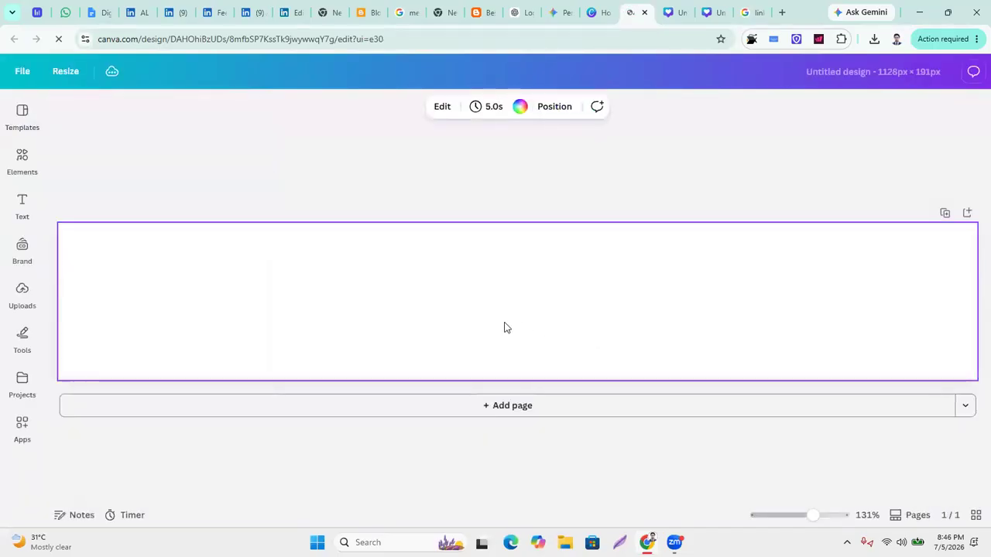
Place the uploaded AL NOMAAN banner image on the page and stretch it over the blank top strip.
left_click(20, 310)
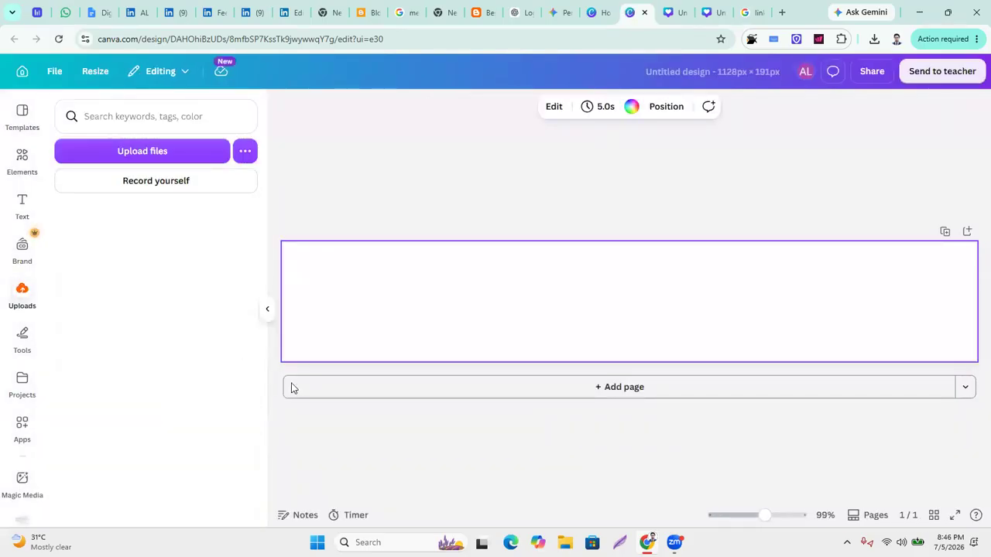
left_click_drag(135, 398, 394, 275)
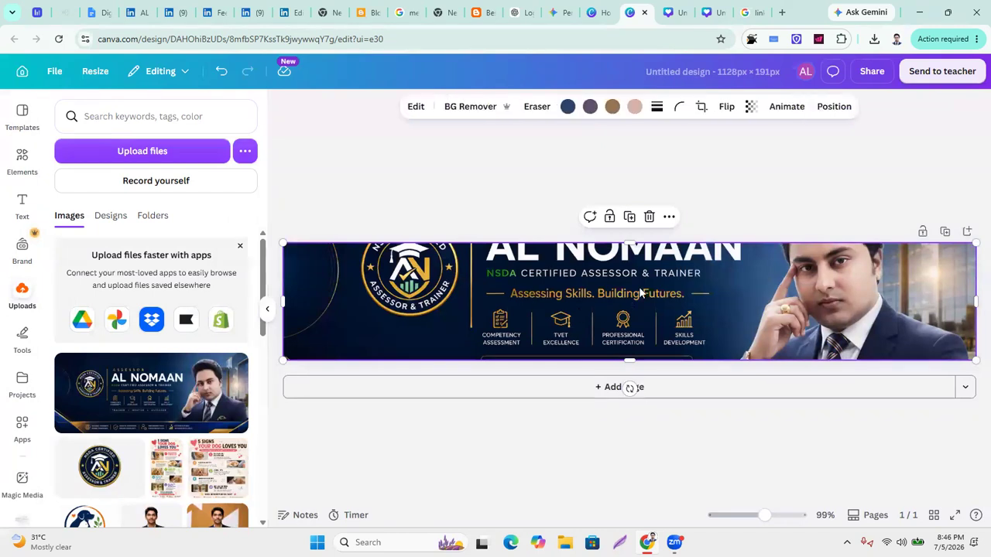
left_click_drag(735, 294, 738, 317)
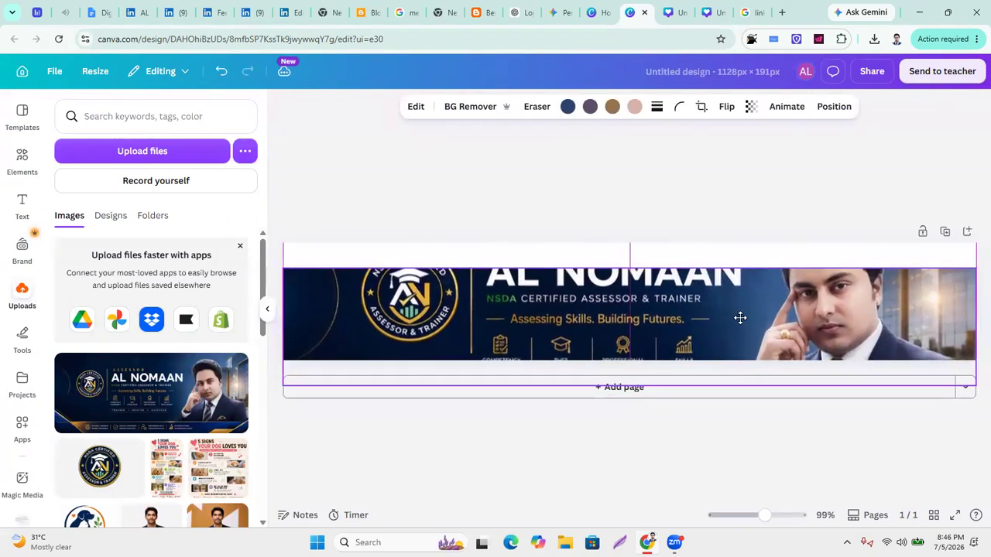
left_click(611, 267)
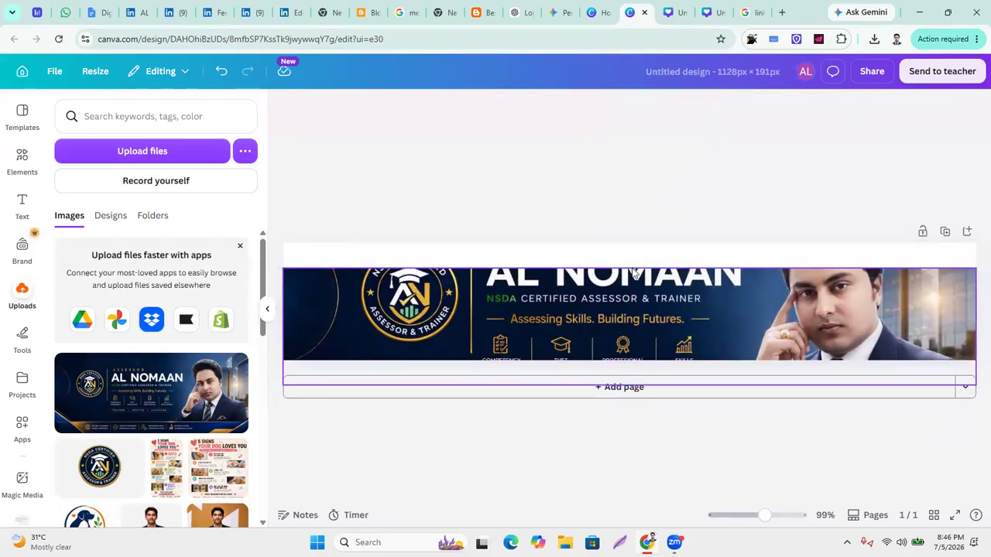
left_click(631, 303)
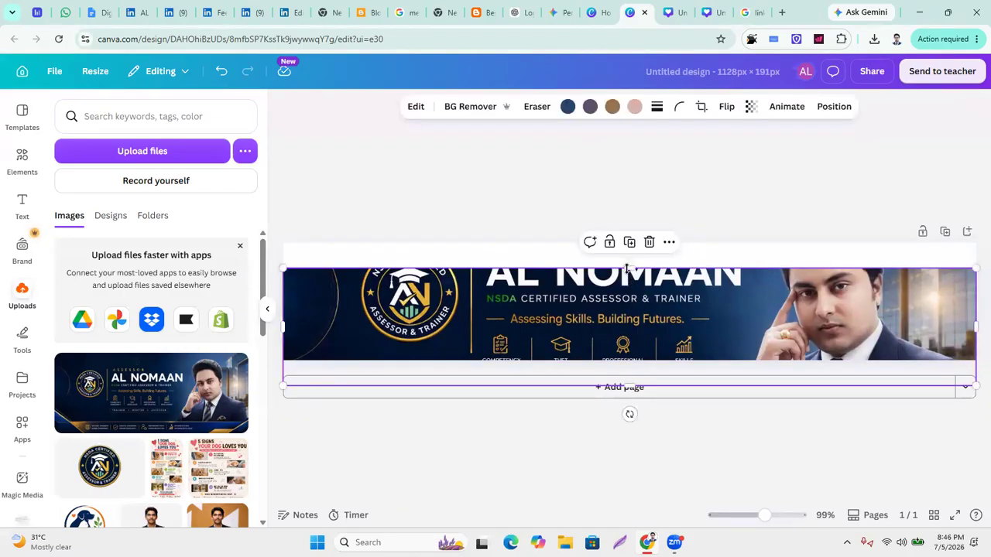
left_click_drag(627, 262, 628, 242)
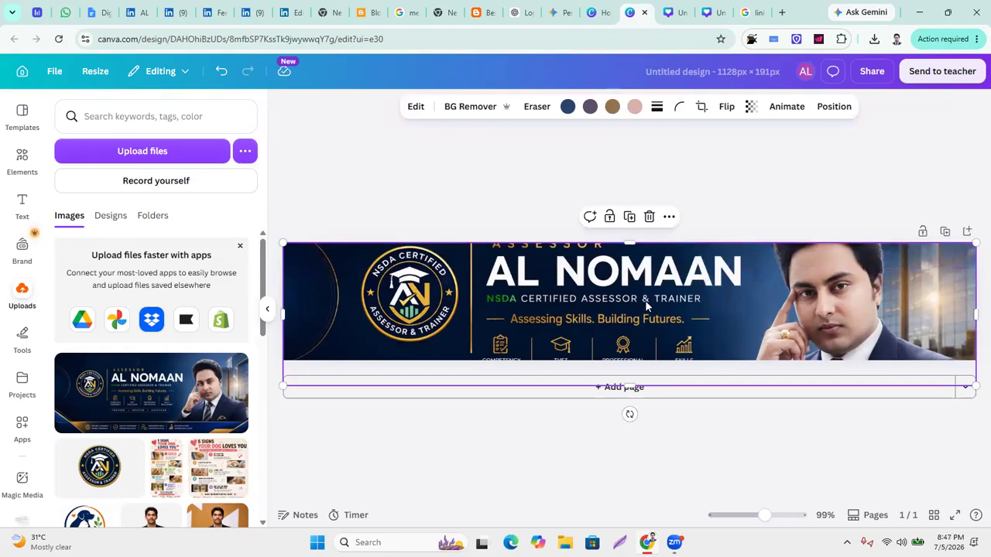
In the New LinkedIn Banner design, stretch and centre the banner image to about 1,584 × 521 to fill the canvas.
left_click(672, 13)
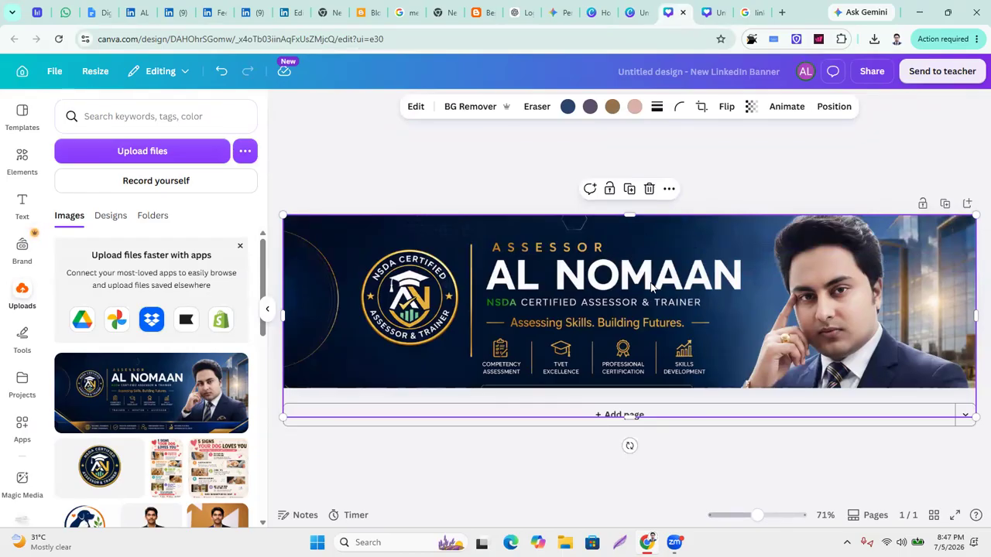
left_click_drag(647, 292, 645, 304)
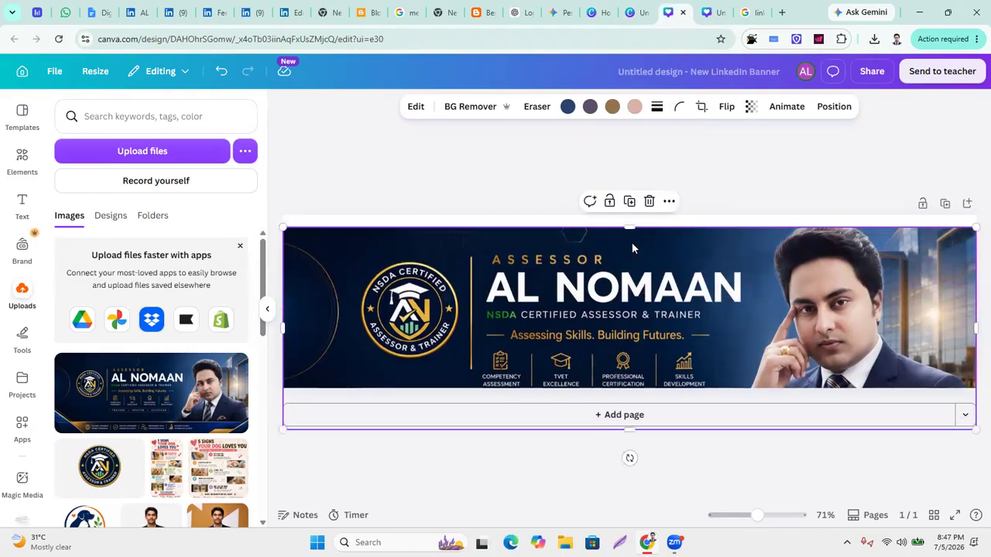
left_click_drag(627, 228, 628, 216)
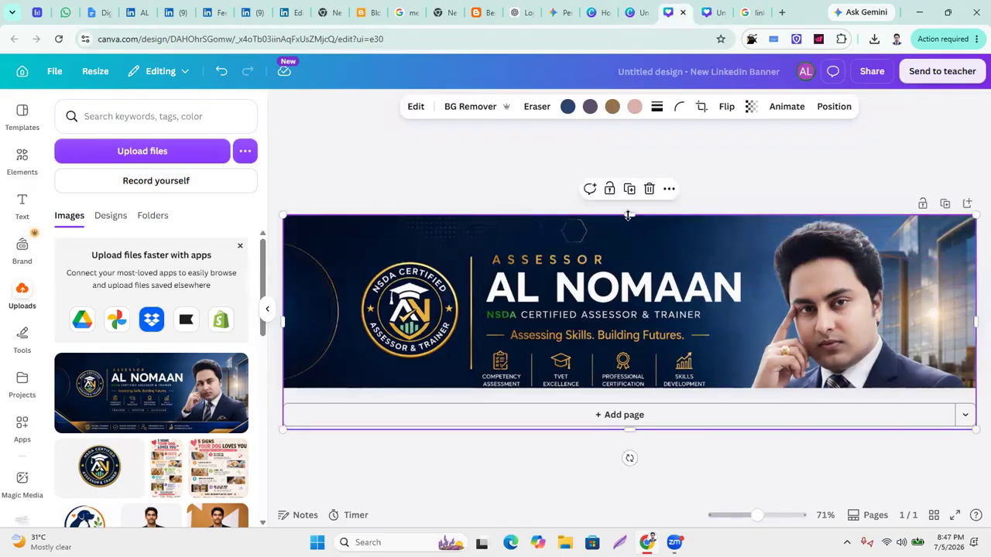
left_click_drag(627, 218, 634, 264)
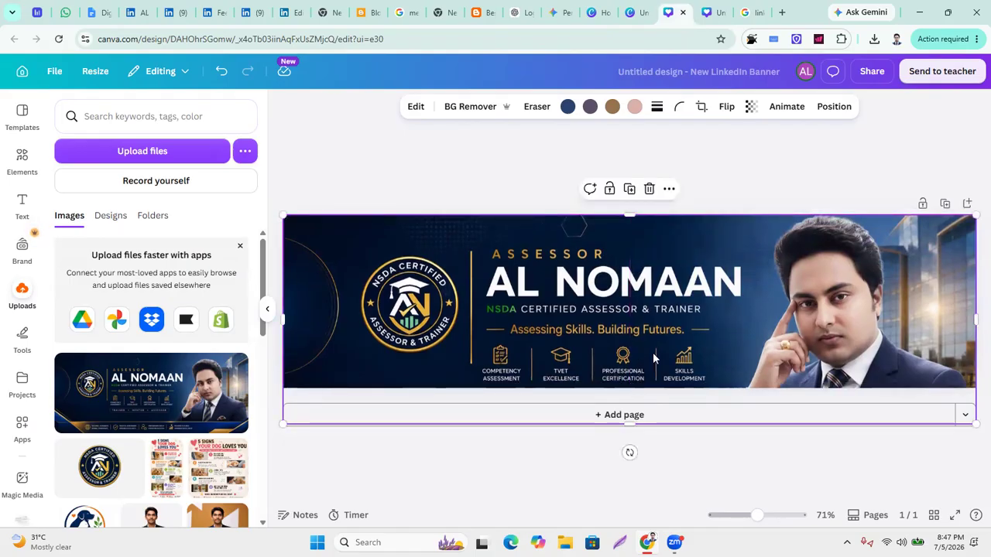
left_click(605, 312)
left_click(626, 424)
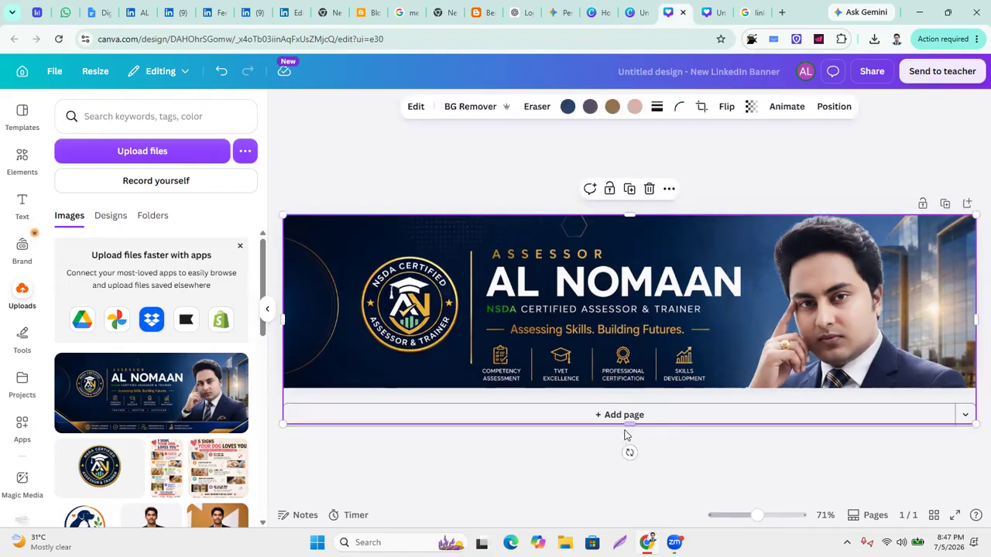
mouse_move(628, 425)
left_mouse_down()
mouse_move(628, 449)
mouse_move(635, 415)
mouse_move(630, 441)
left_mouse_up()
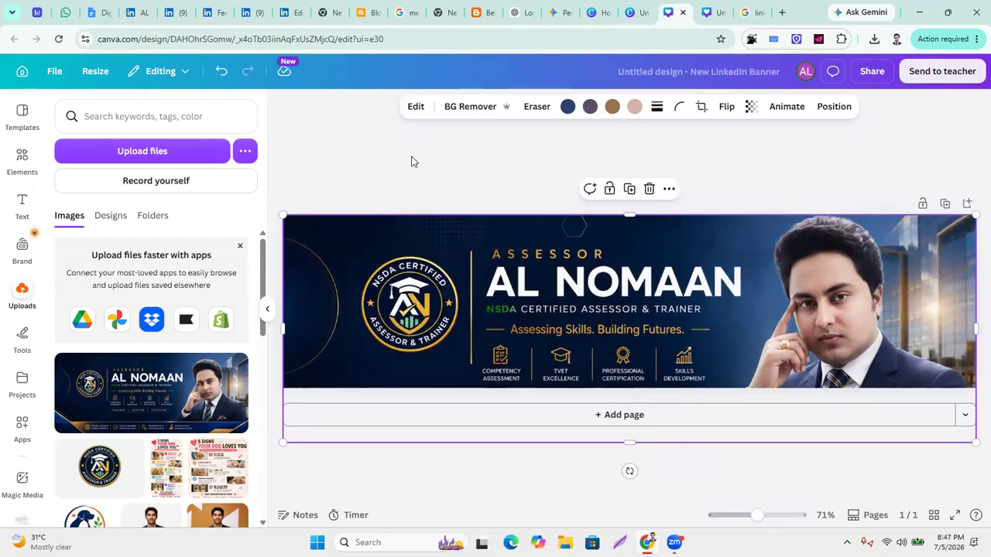
Download the 1,584 × 396 banner design as a JPG, then return to LinkedIn's Edit Page.
left_click(872, 71)
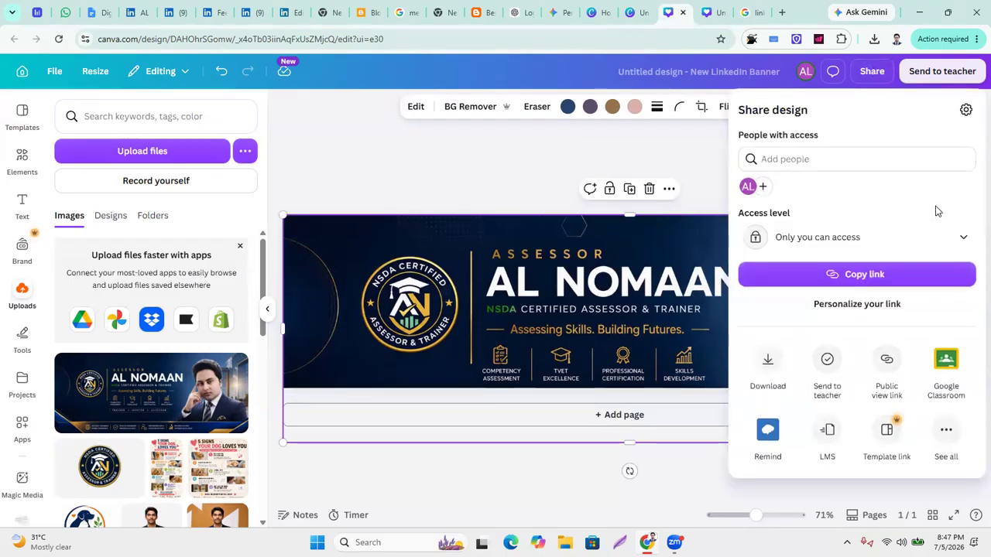
left_click(765, 360)
left_click(958, 159)
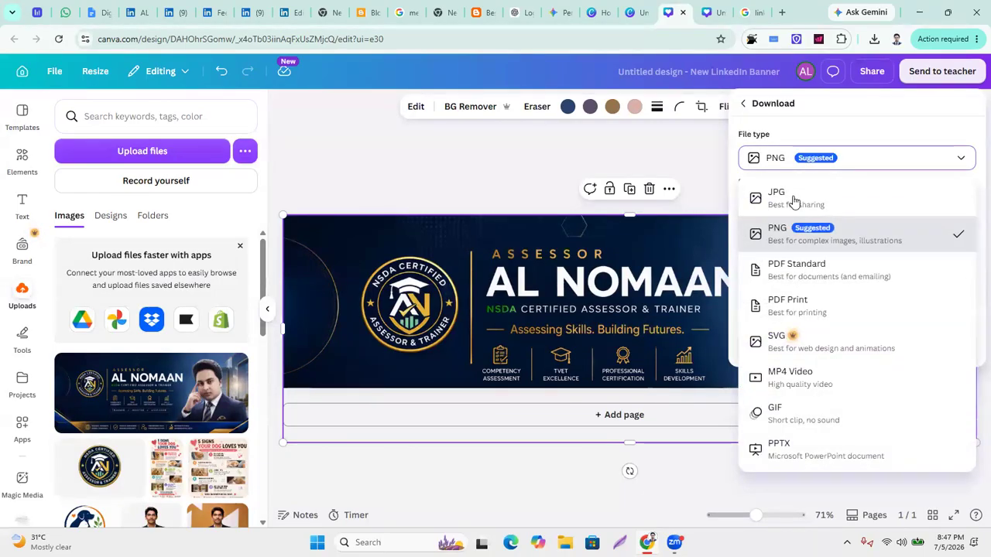
left_click(793, 200)
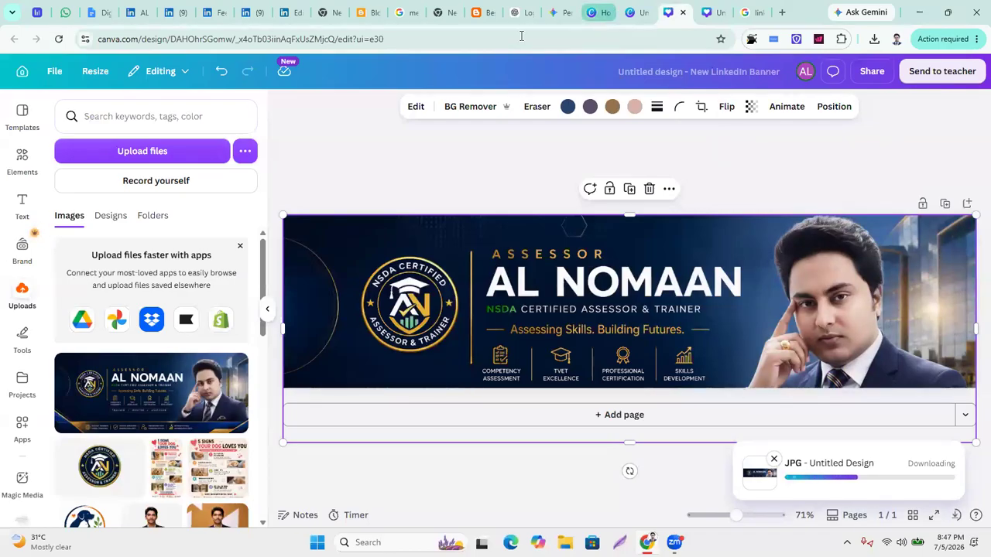
left_click(301, 15)
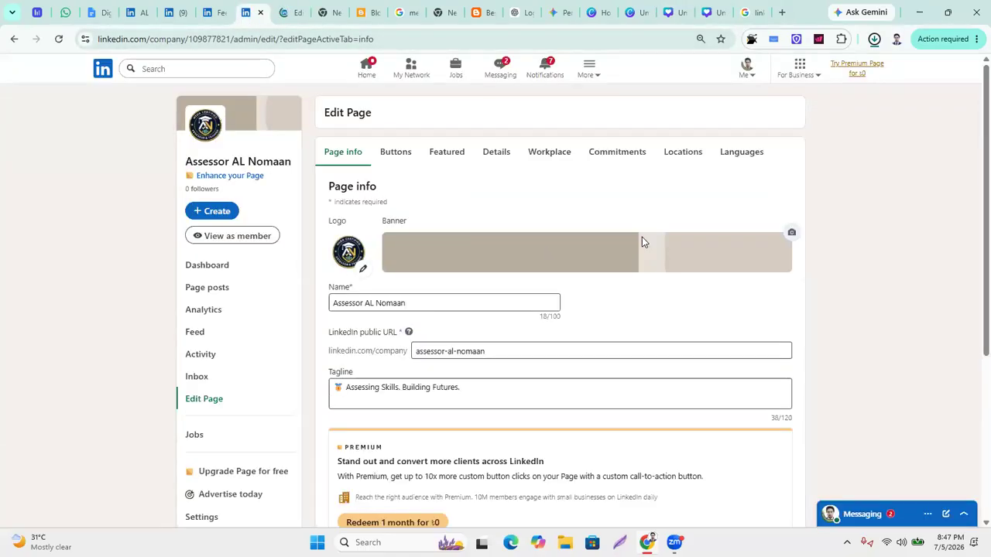
Upload Untitled design (2).jpg as a new cover image for the company page.
left_click(789, 233)
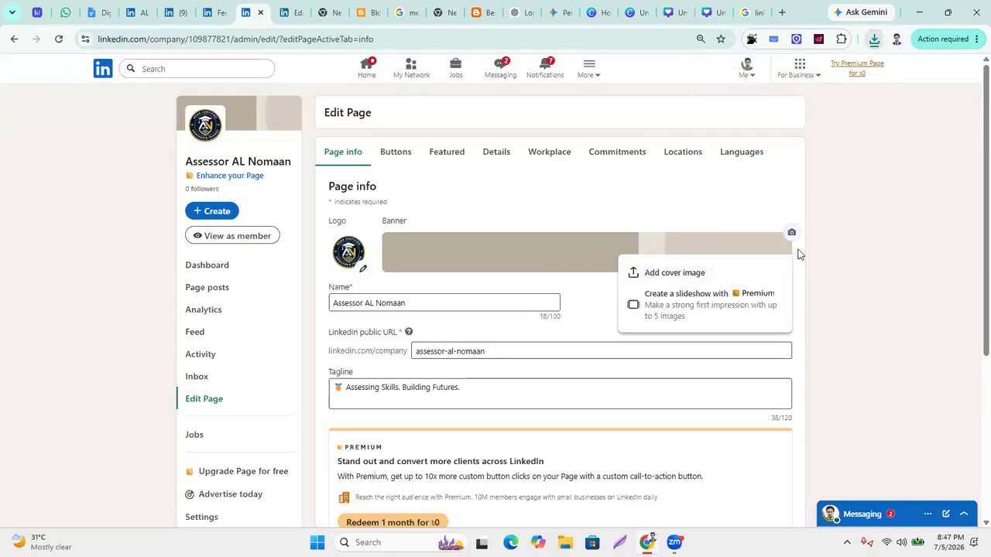
left_click(673, 272)
left_click(634, 133)
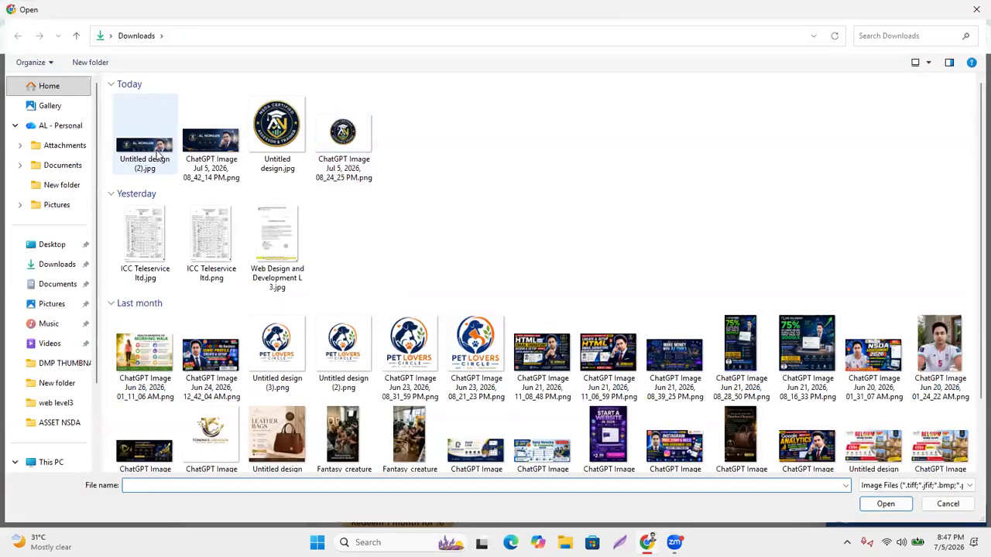
double_click(157, 154)
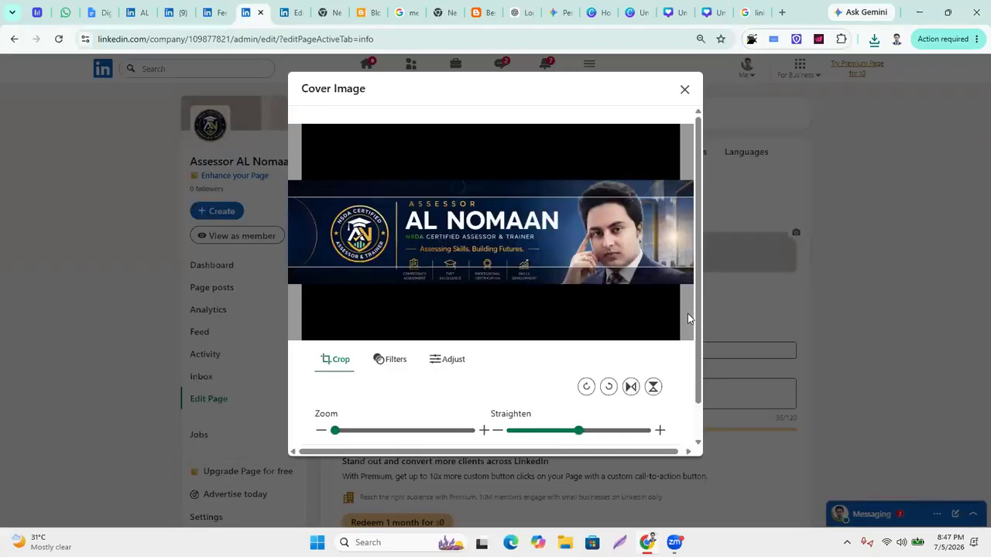
Nudge the banner within the crop frame, then review the Filters and Adjust options.
mouse_move(500, 229)
left_mouse_down()
mouse_move(496, 247)
mouse_move(503, 230)
left_mouse_up()
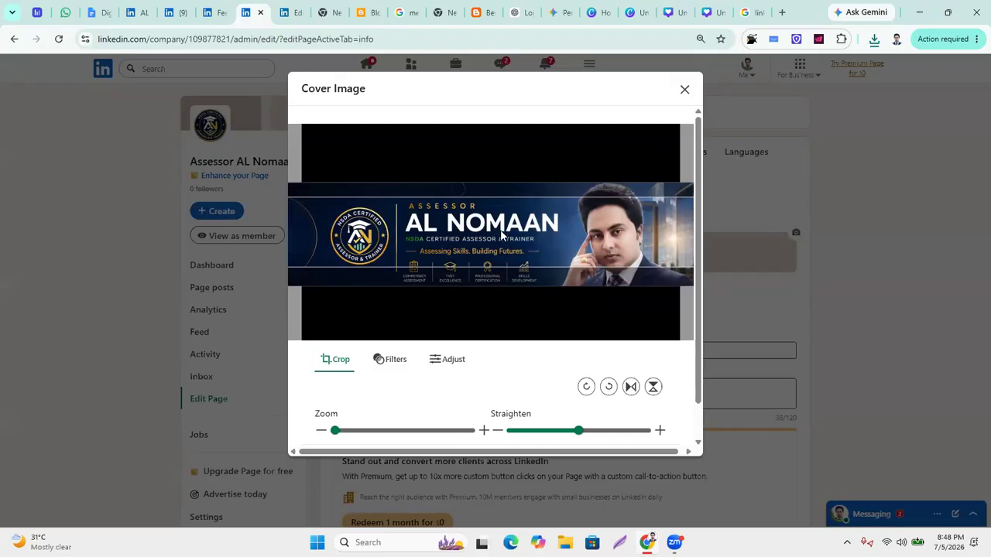
left_click_drag(482, 236, 482, 238)
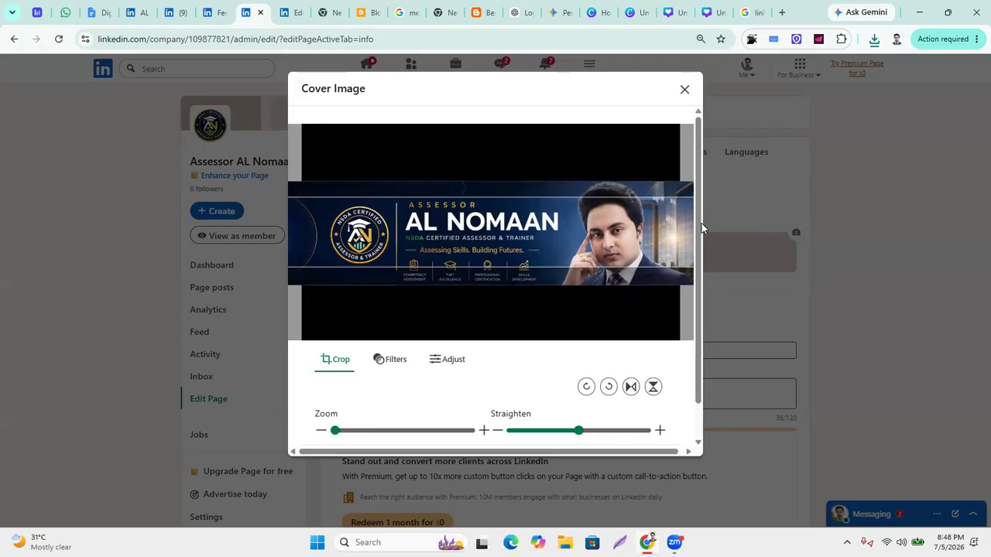
left_click(335, 431)
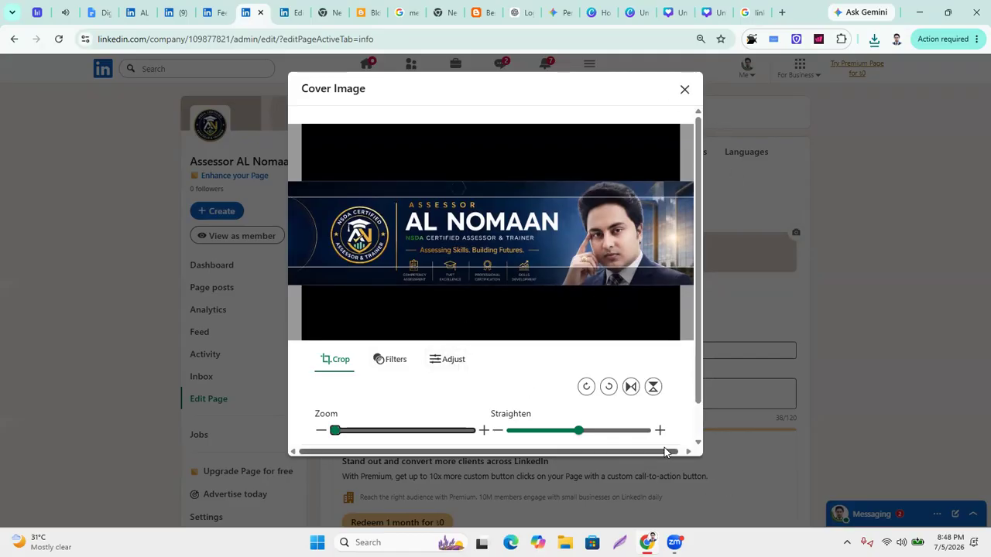
left_click_drag(657, 452, 672, 452)
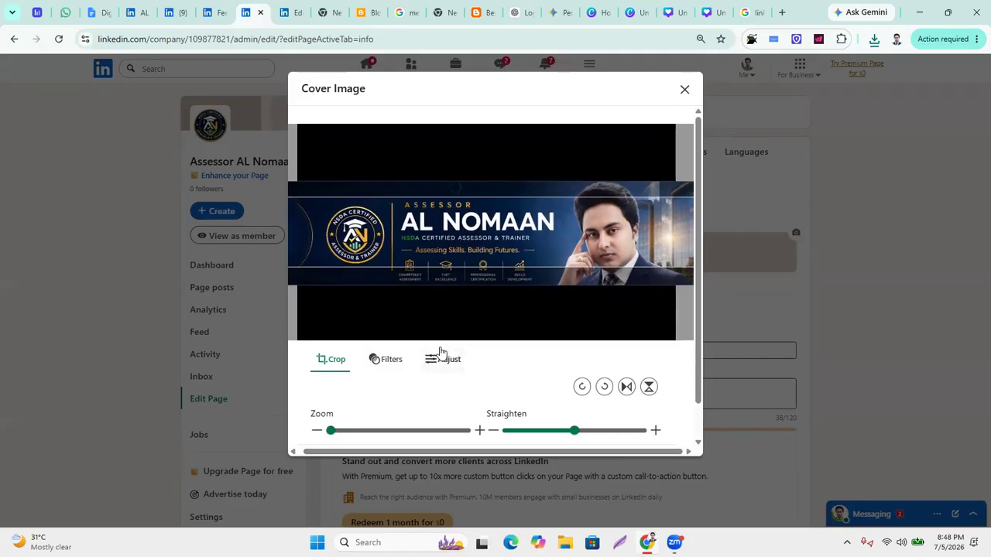
left_click(379, 360)
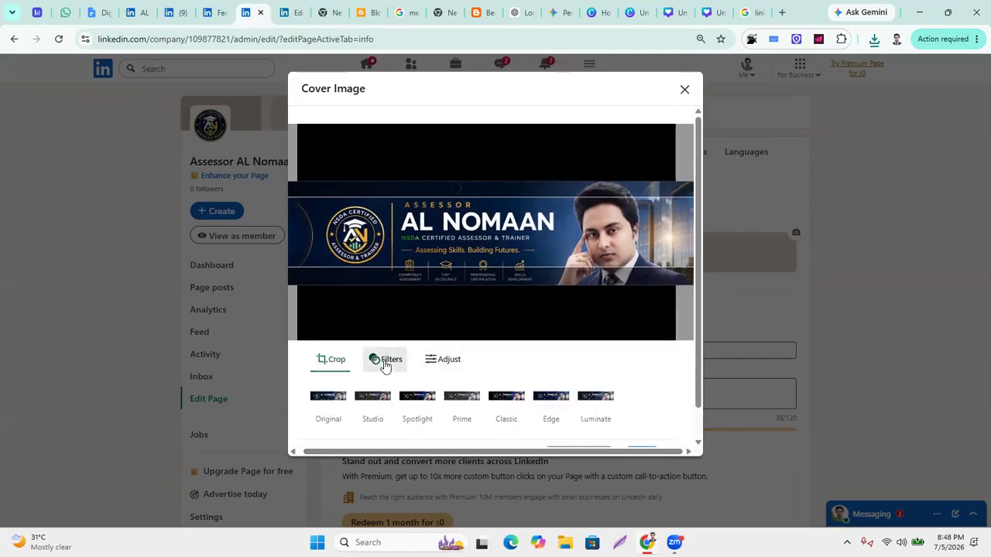
left_click(444, 359)
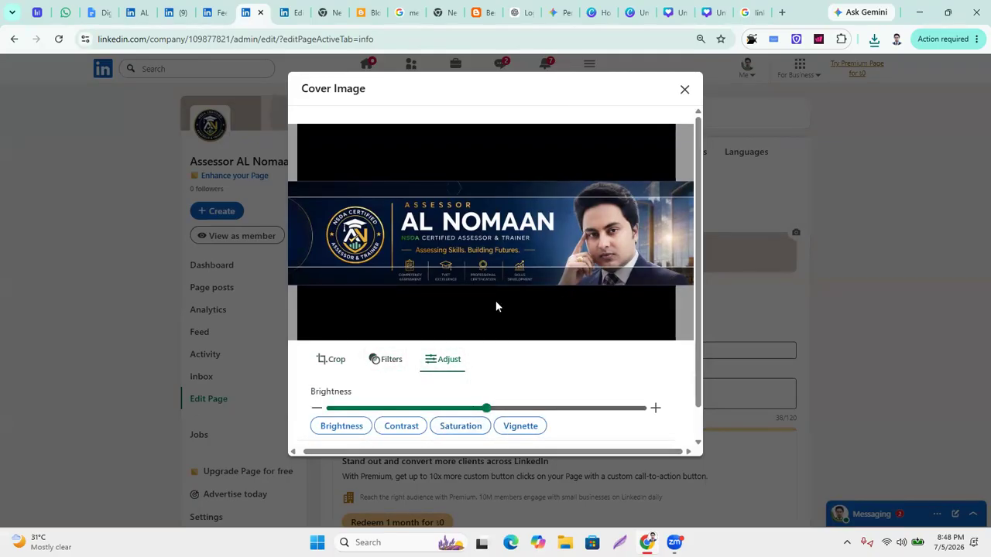
scroll(695, 402, "down", 1)
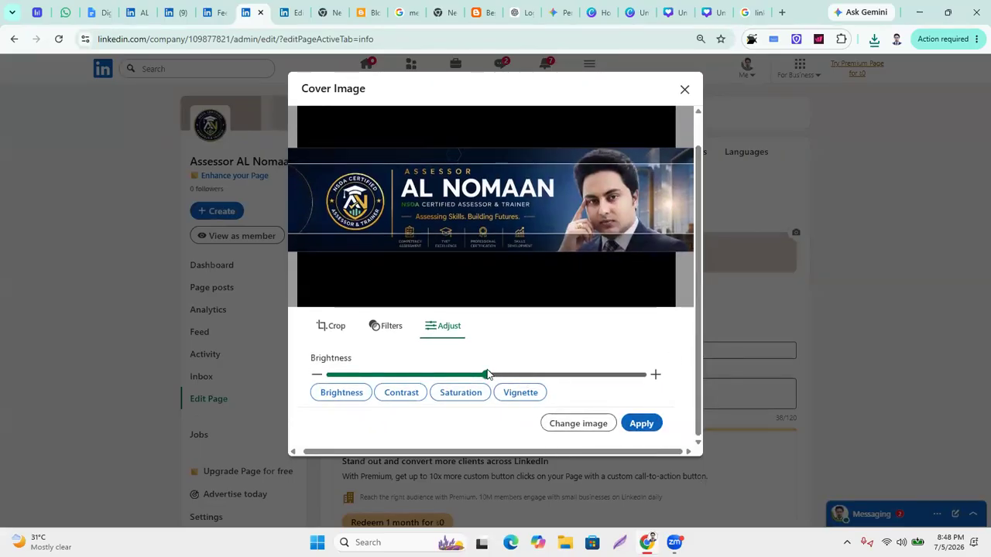
Apply the banner as the page cover and dismiss the 'Cover image upload failed' messages.
left_click(647, 426)
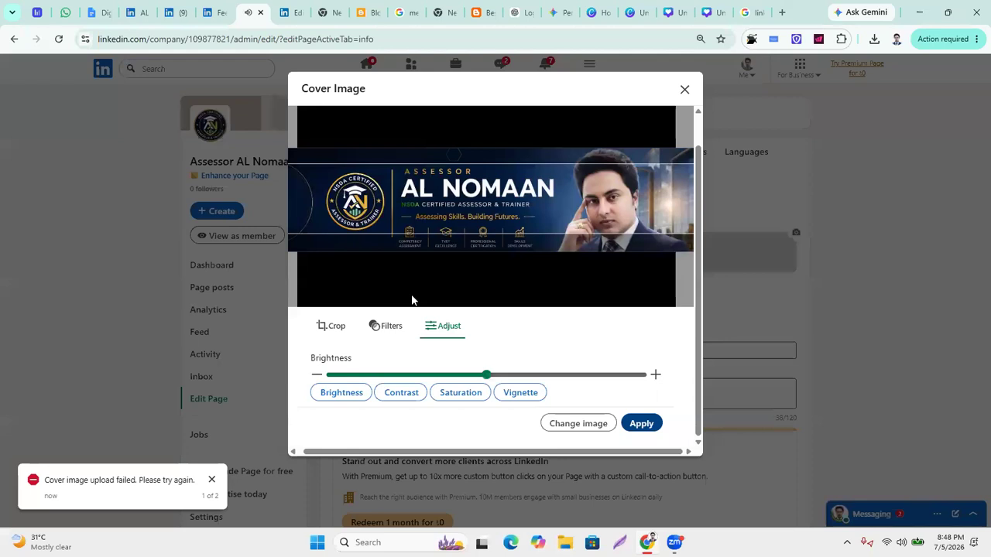
left_click(639, 423)
left_click(213, 480)
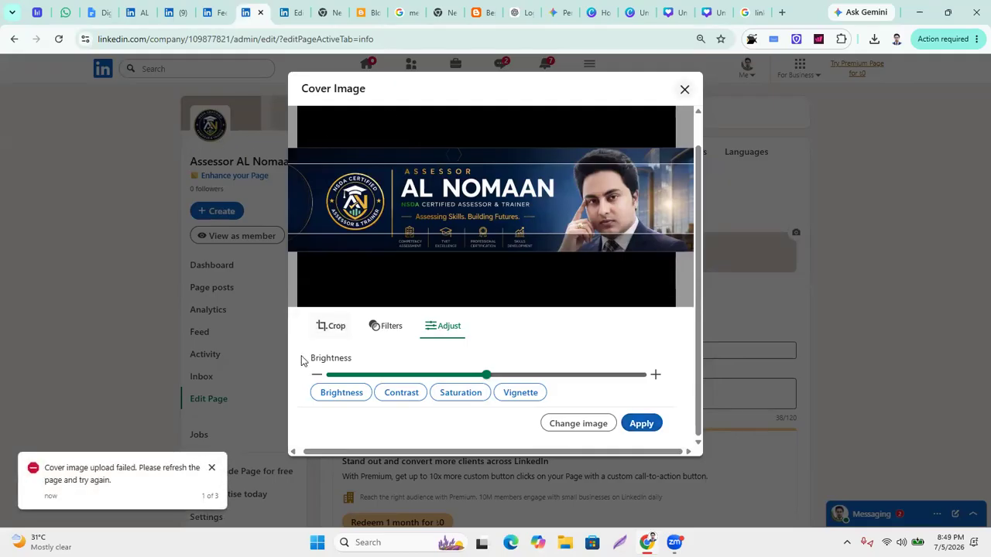
left_click(212, 470)
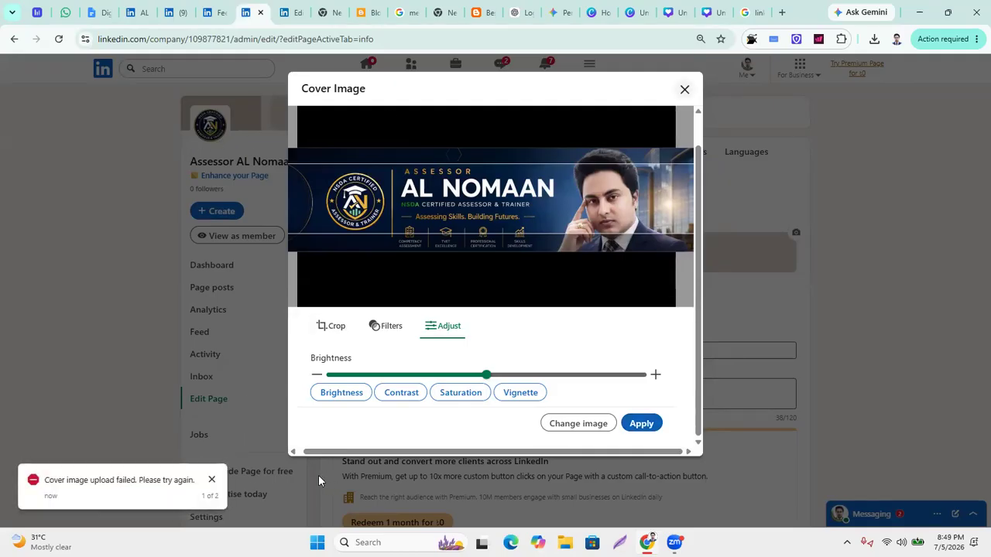
left_click(214, 481)
left_click(214, 481)
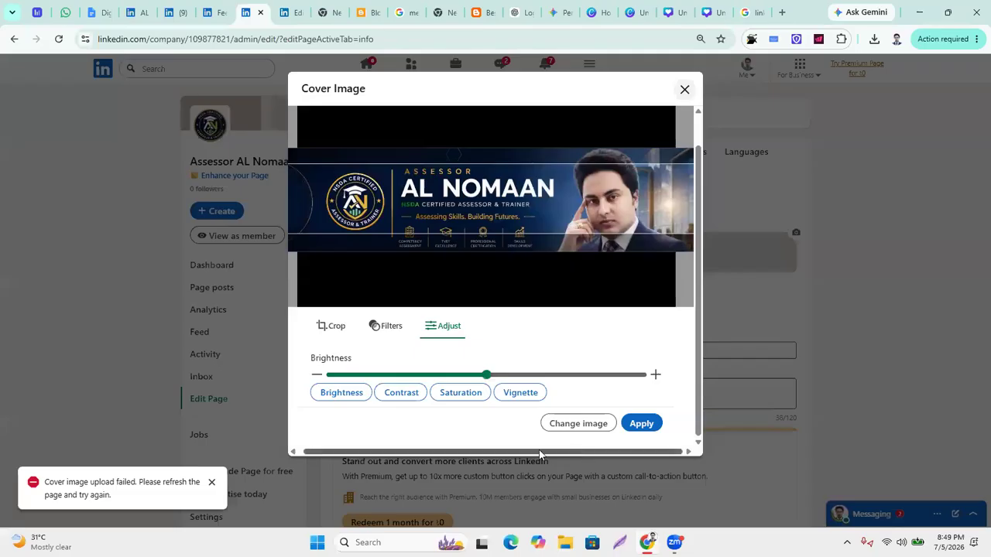
Retry applying the cover image, then reload the Edit Page after it fails.
left_click(340, 329)
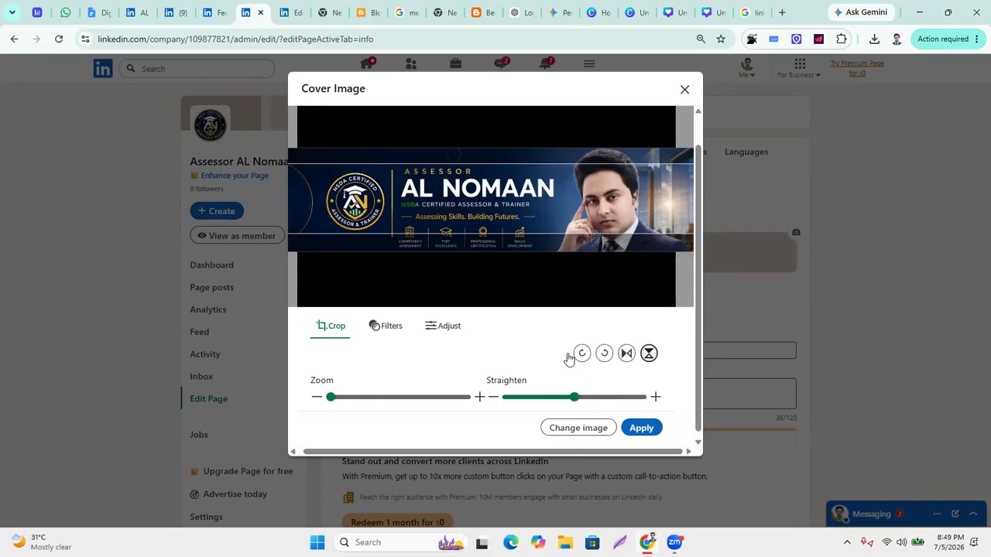
left_click(639, 431)
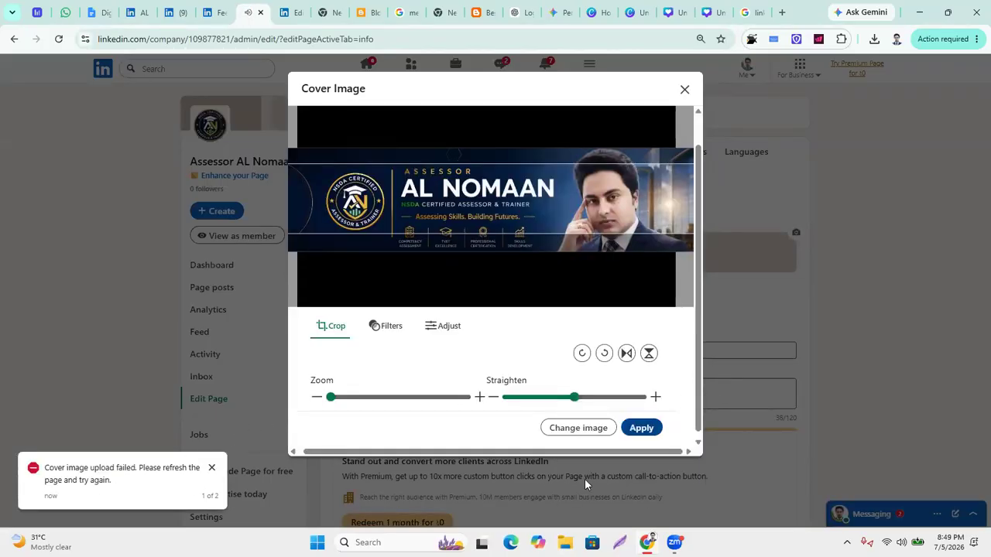
left_click(61, 41)
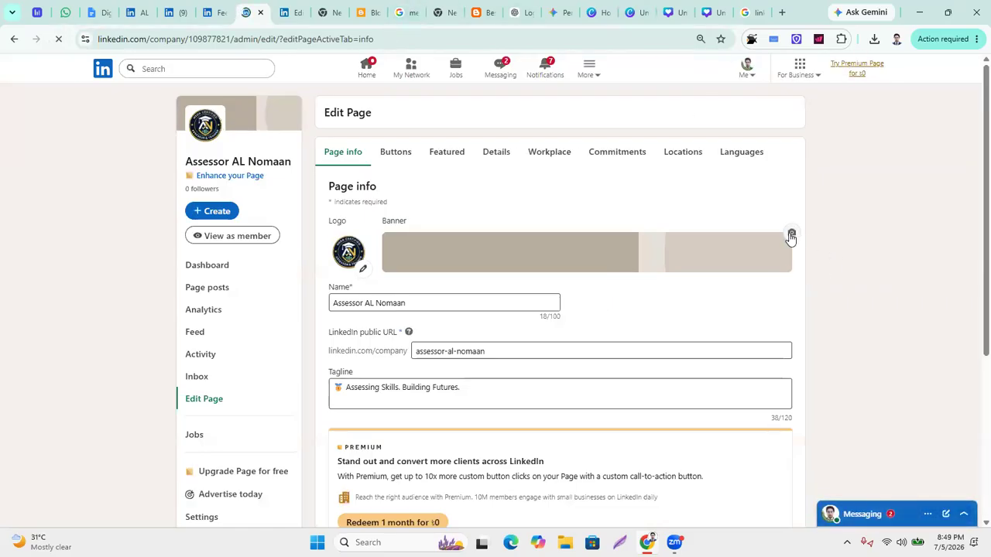
Upload Untitled design (2).jpg from Downloads again as the page's cover image.
left_click(790, 237)
left_click(671, 276)
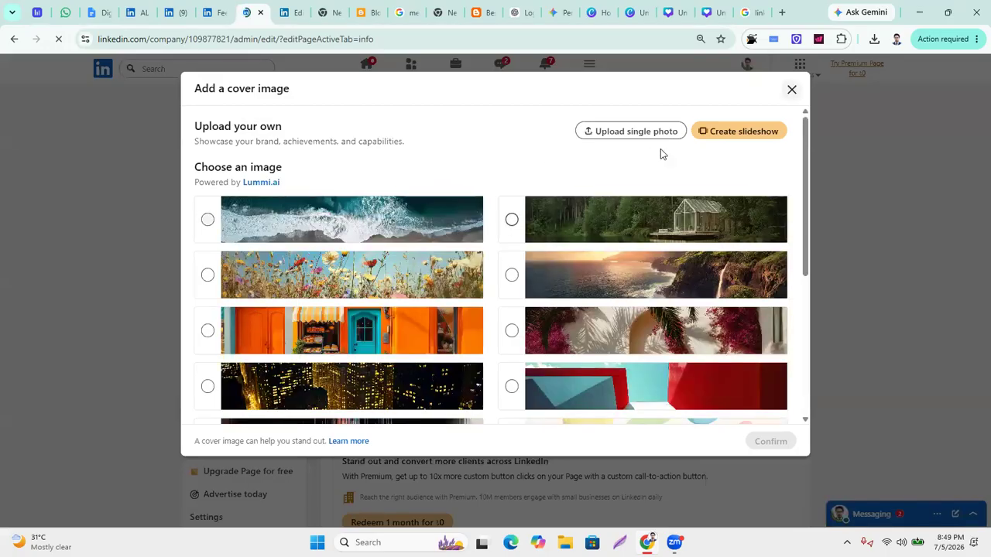
double_click(625, 132)
left_click(608, 135)
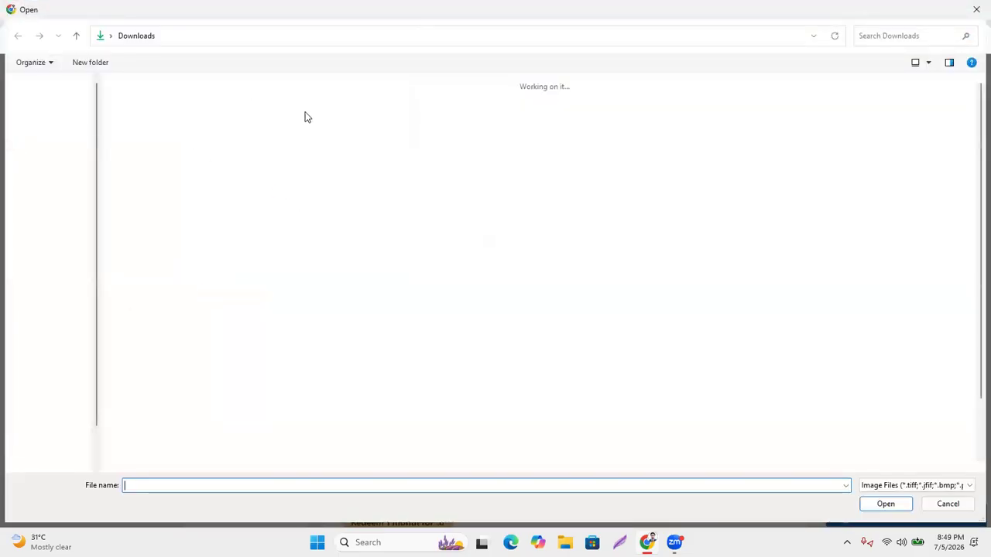
double_click(144, 147)
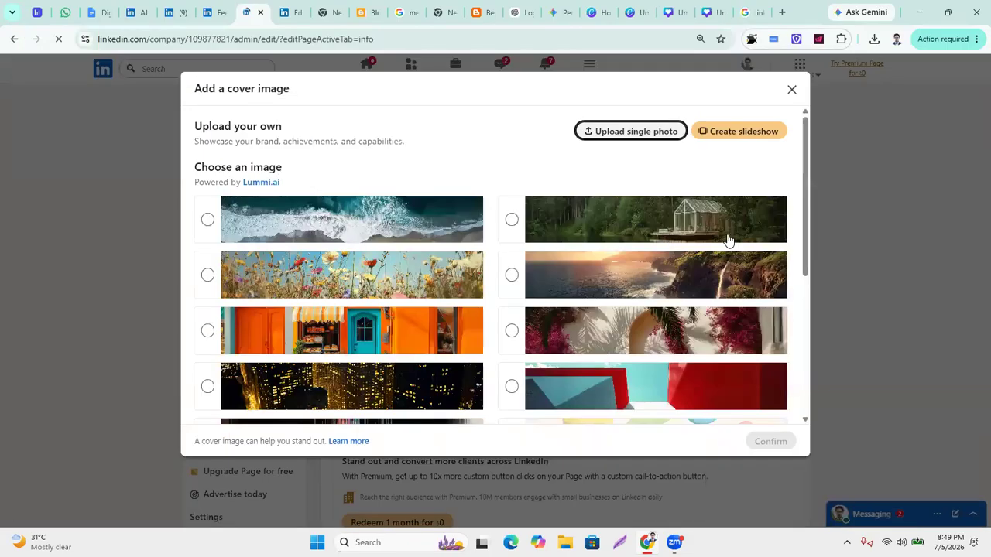
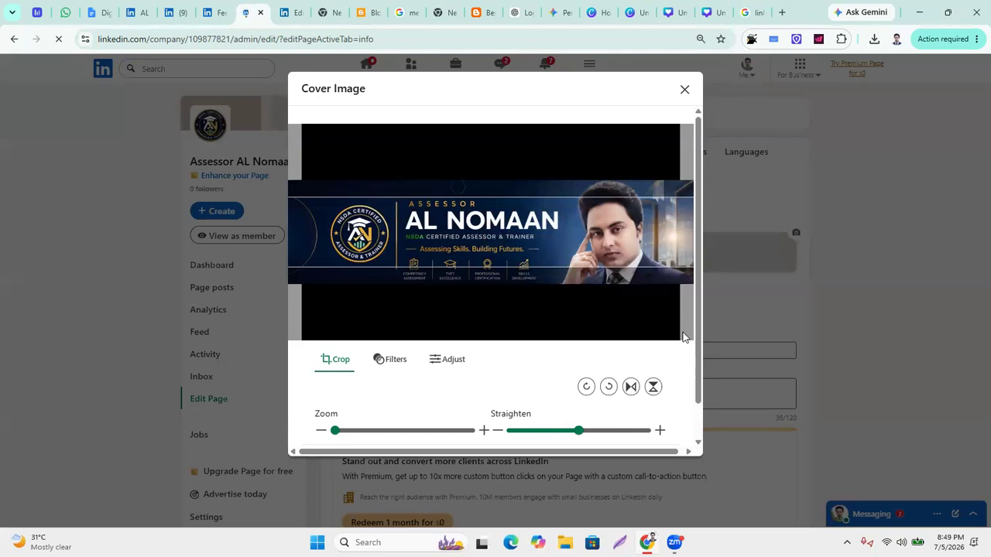
Apply the cropped cover banner to the Assessor AL Nomaan page.
left_click_drag(702, 378, 705, 438)
left_click(645, 426)
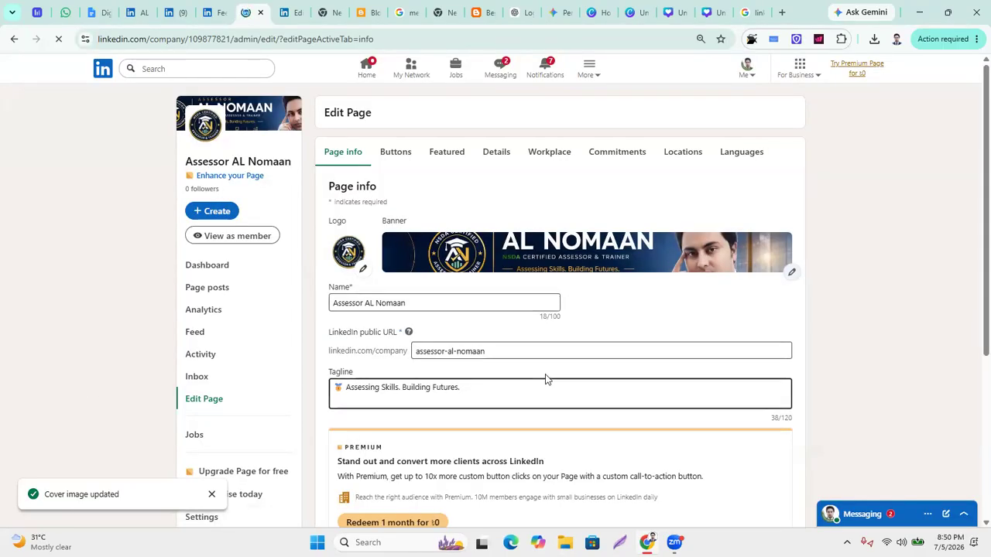
scroll(438, 243, "down", 1)
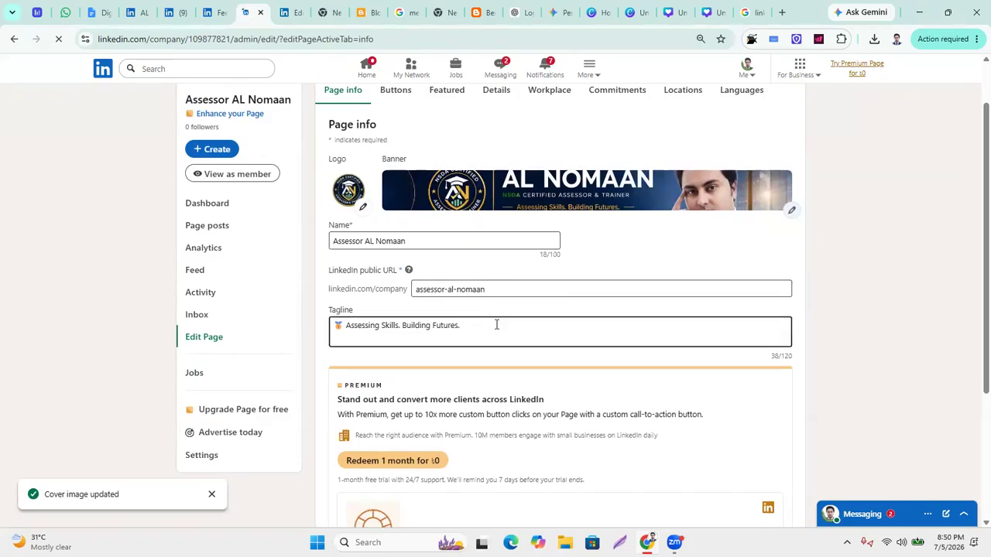
scroll(495, 325, "down", 2)
Check the end of the page tagline, then go to the page's Buttons settings.
left_click(531, 206)
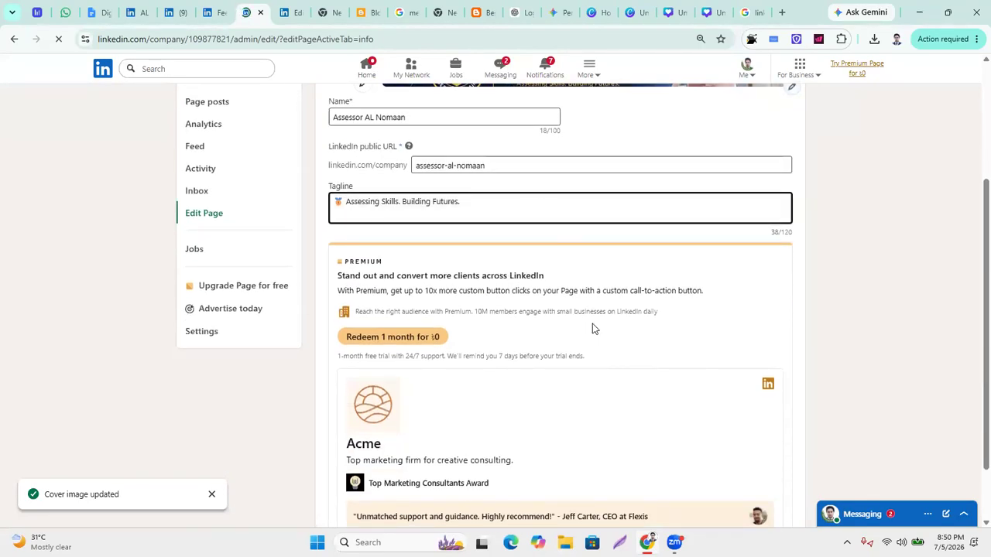
scroll(592, 325, "down", 1)
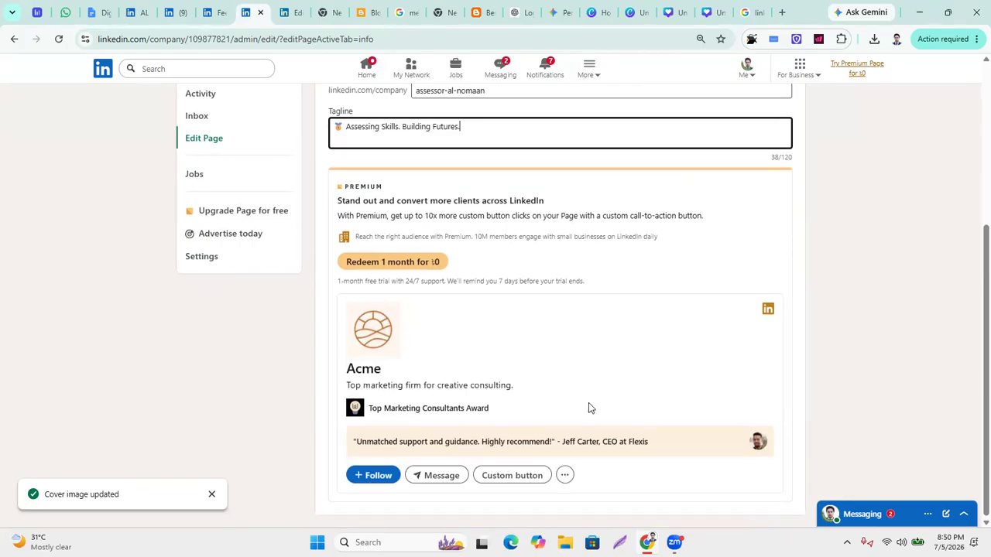
scroll(588, 402, "up", 3)
left_click(399, 153)
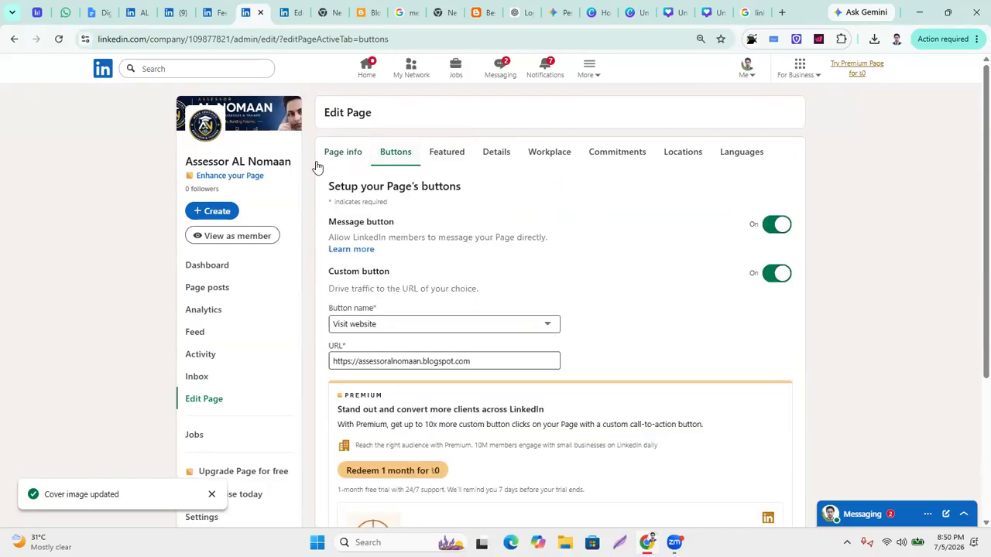
Keep 'Visit website' as the custom button label, then switch to the course checklist doc.
left_click(550, 325)
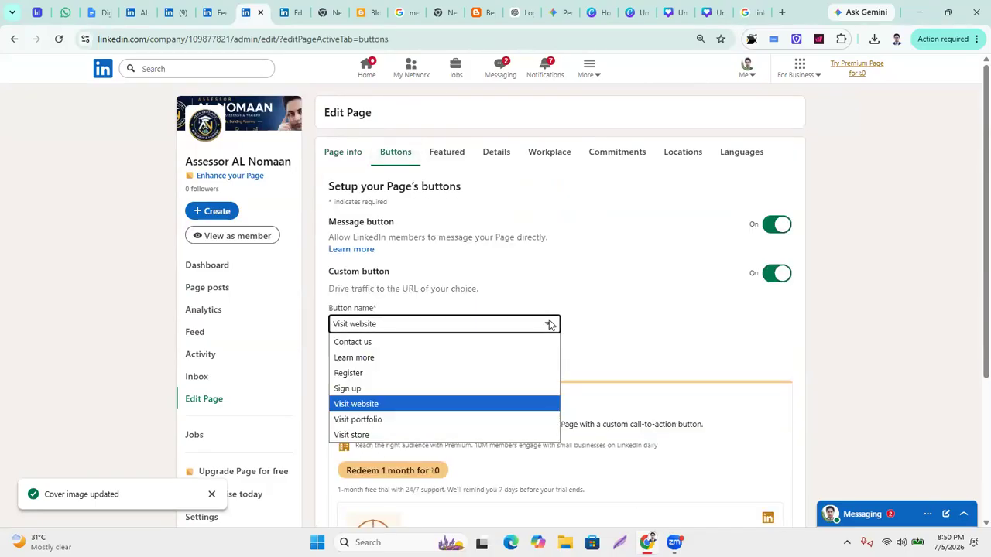
left_click(358, 403)
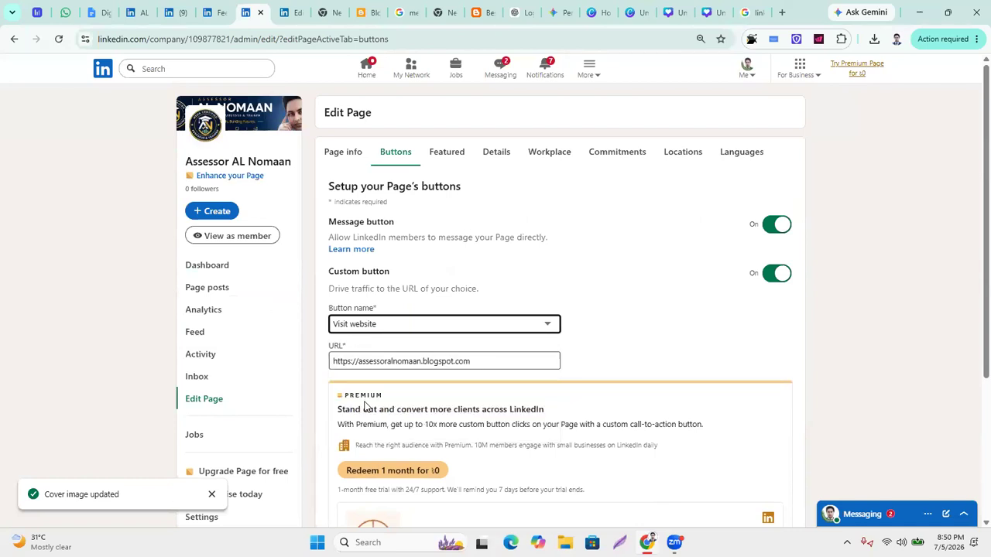
left_click(545, 325)
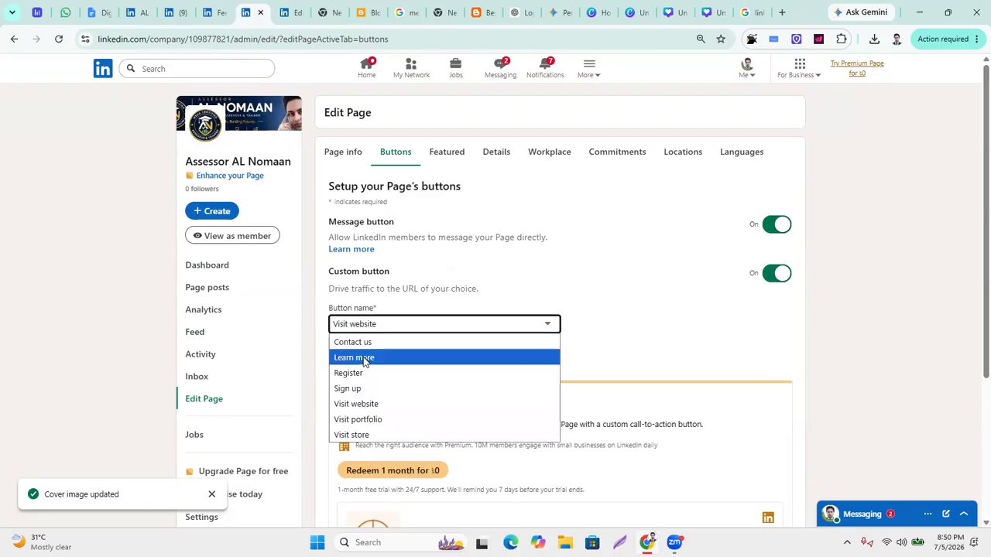
left_click(91, 14)
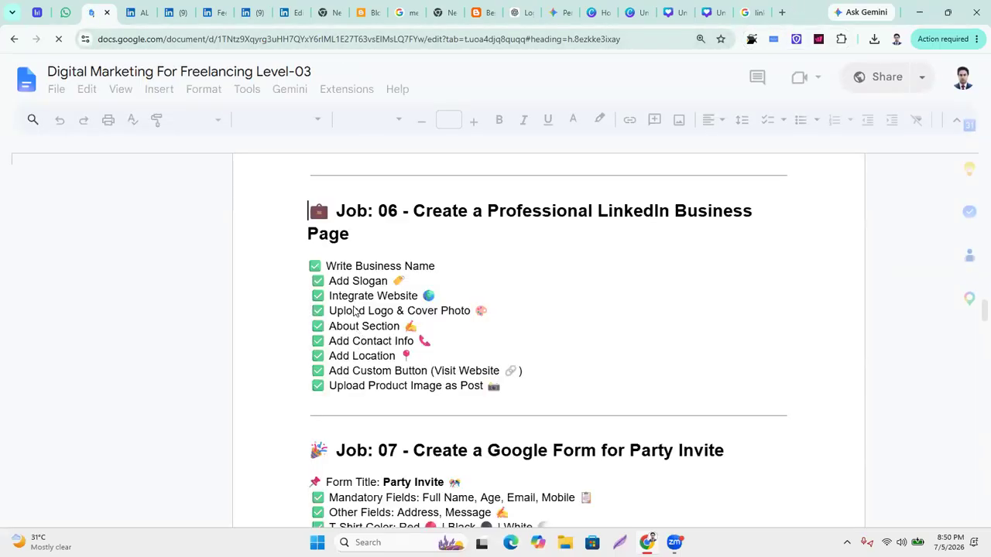
Confirm the 'Add Custom Button (Visit Website)' task in the Job 06 checklist, then return to LinkedIn.
left_click(476, 371)
left_click(258, 14)
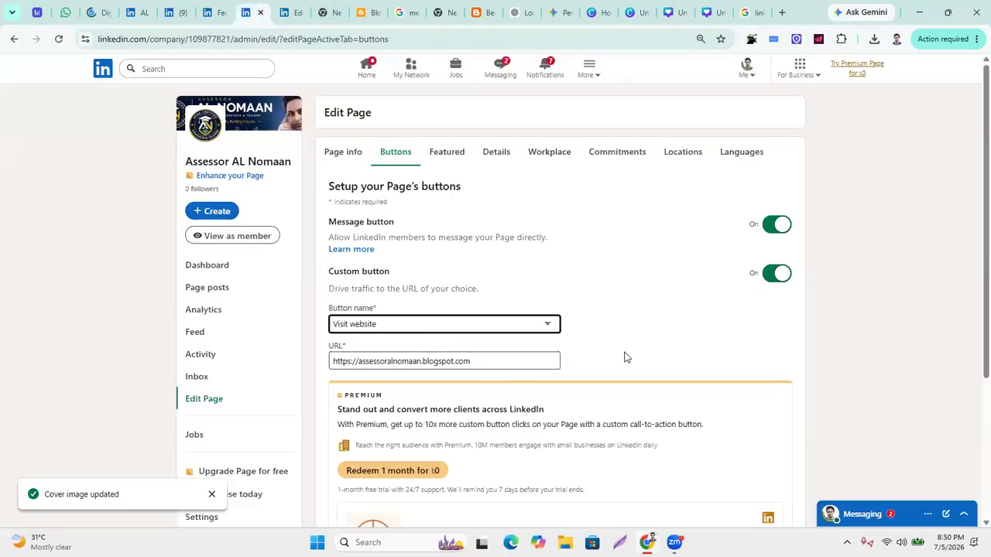
Move through Featured to the Details form, focus the empty Overview, and switch to ChatGPT.
scroll(541, 344, "down", 3)
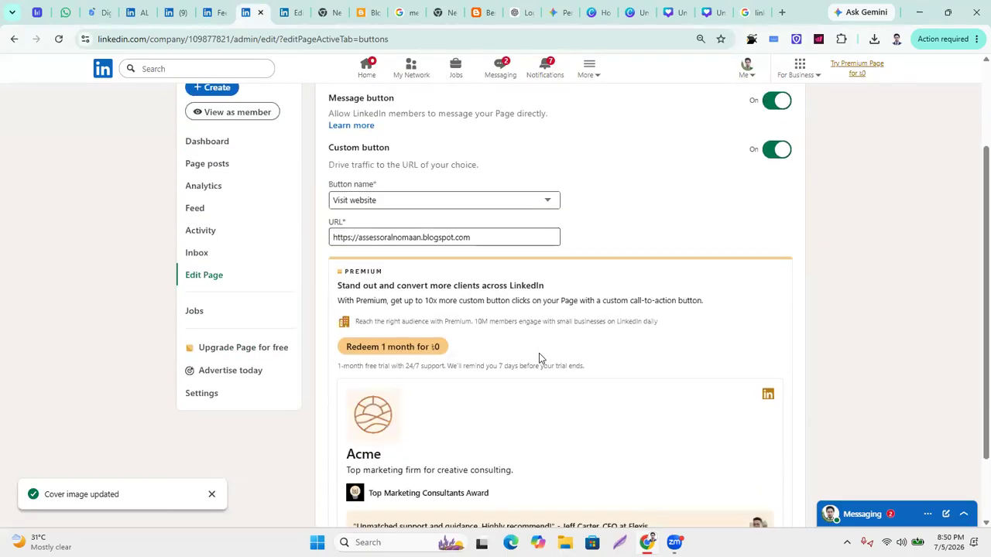
scroll(540, 356, "up", 3)
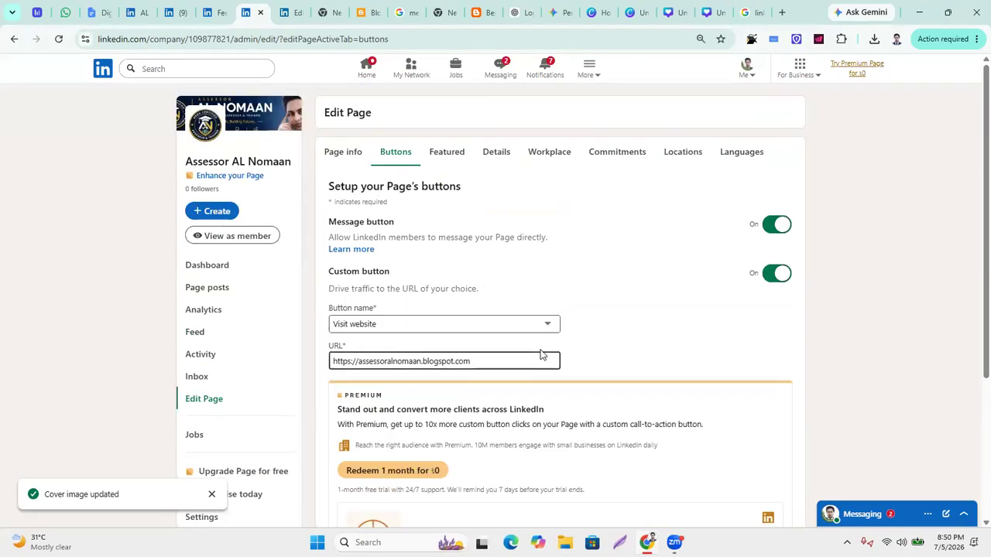
left_click(454, 157)
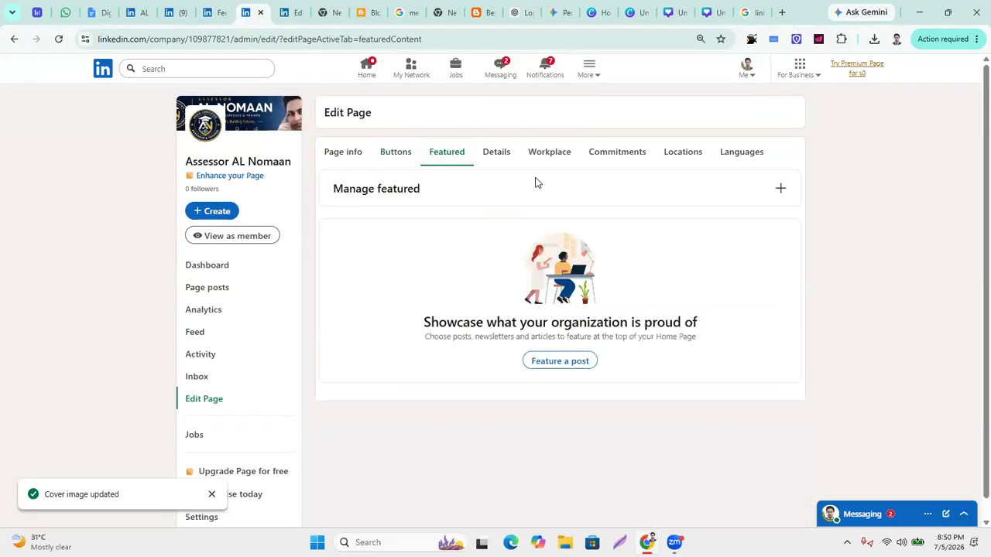
left_click(503, 156)
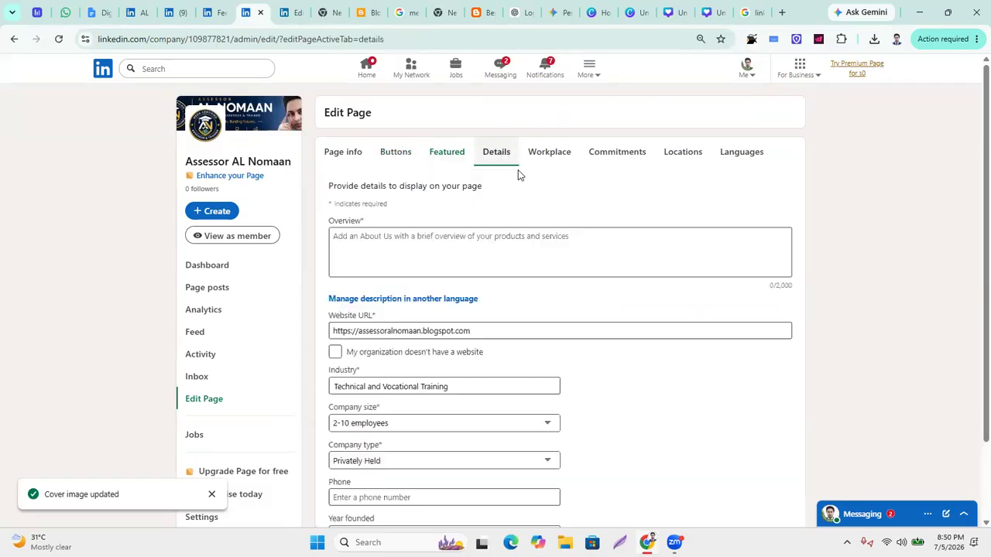
left_click(398, 239)
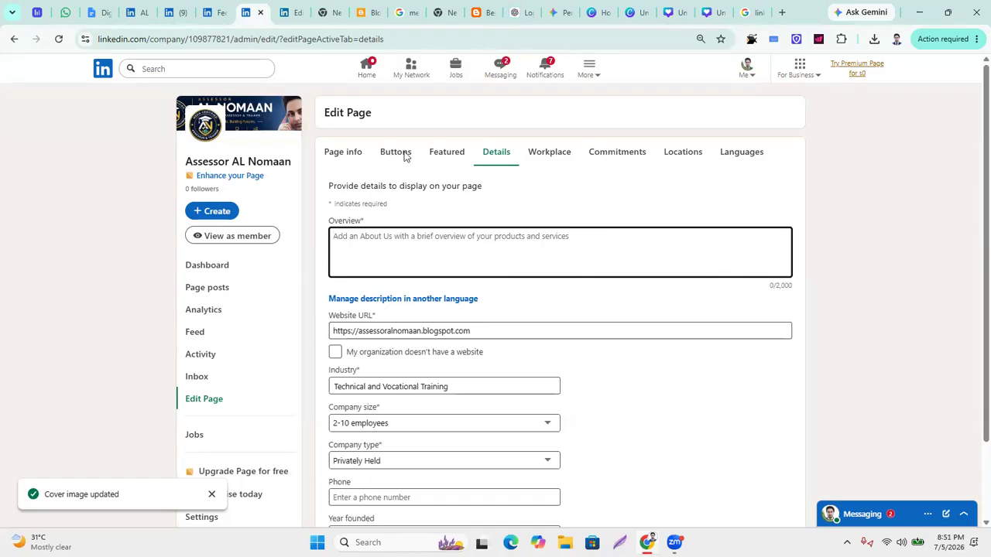
left_click(518, 10)
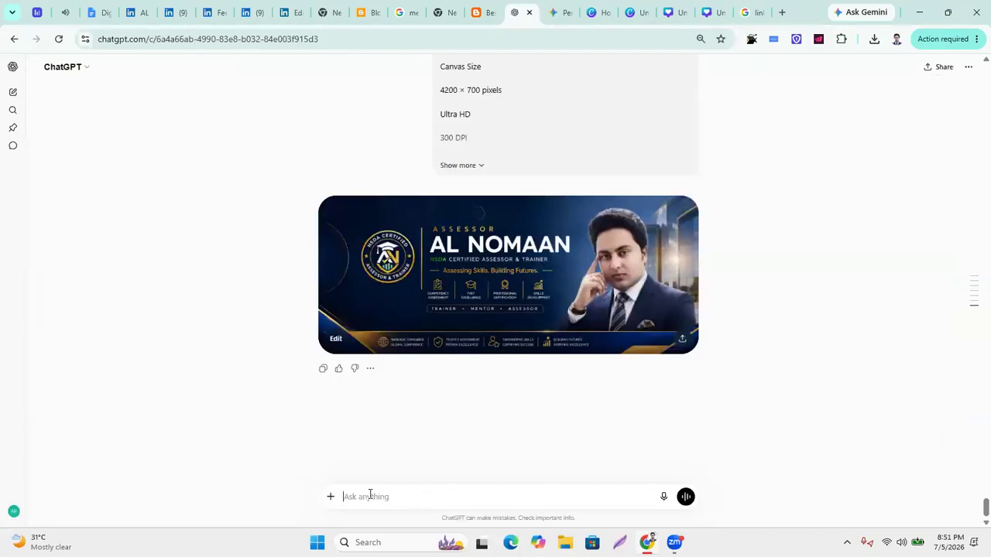
Ask ChatGPT for an SEO-friendly page overview of at most 2000 characters and copy the reply.
type("write seo ")
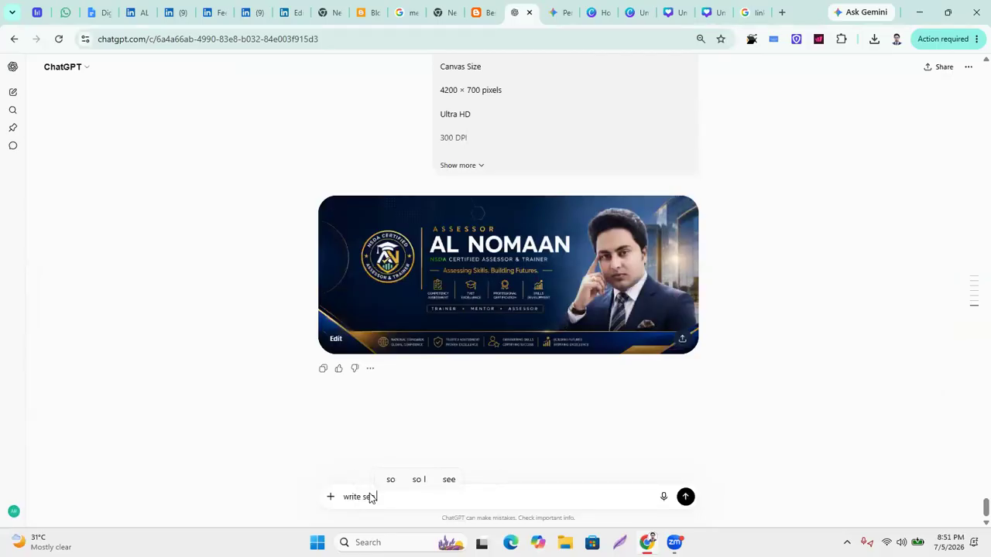
type("frie")
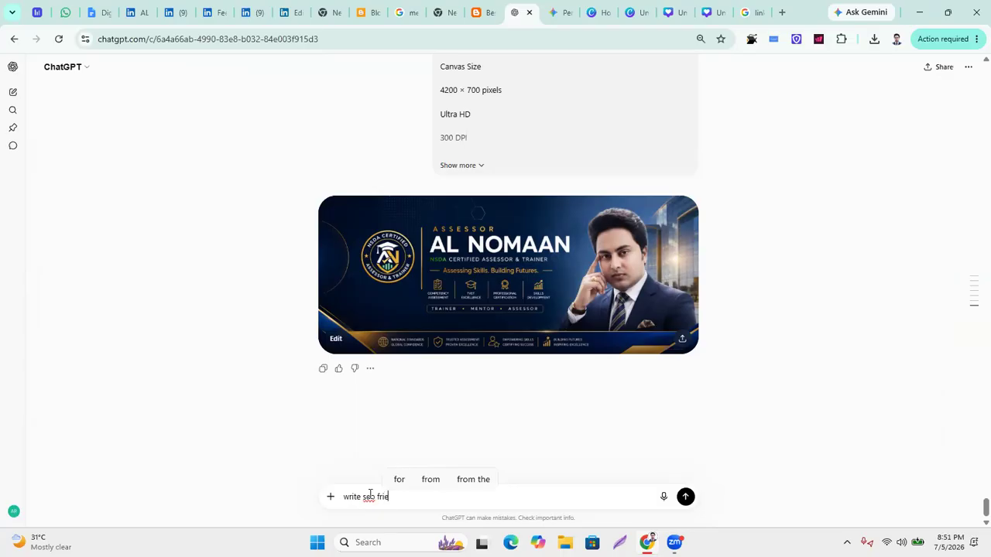
type("ndly pag")
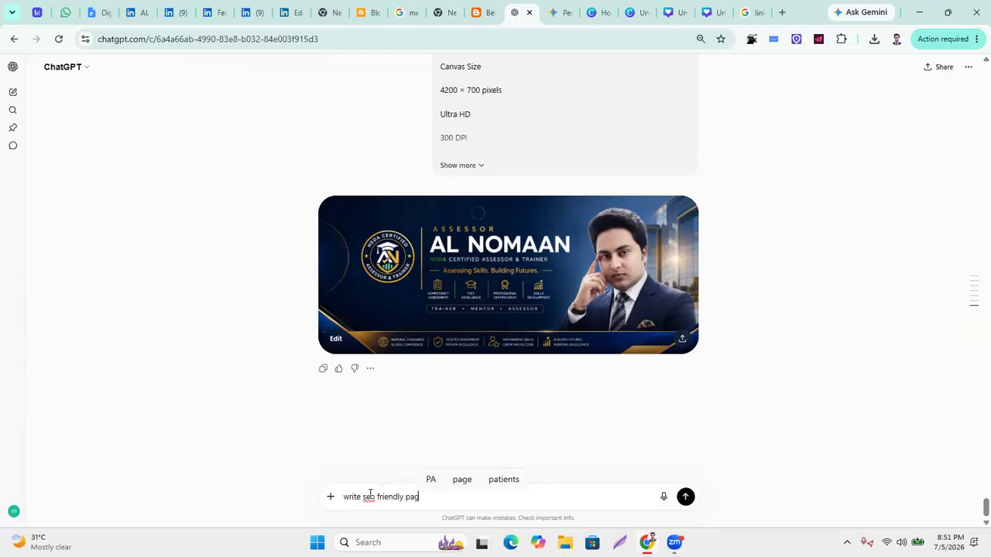
type("e ove")
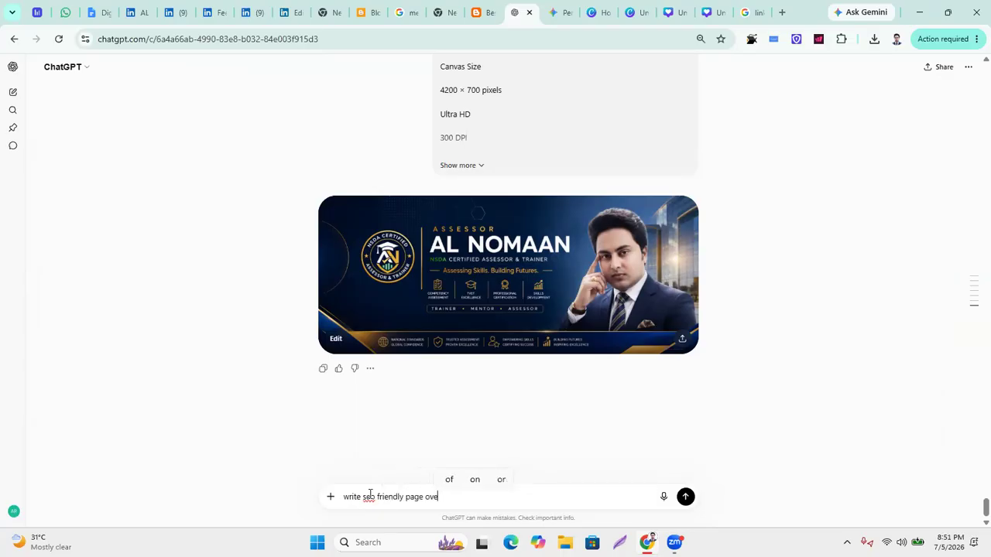
type("rvi")
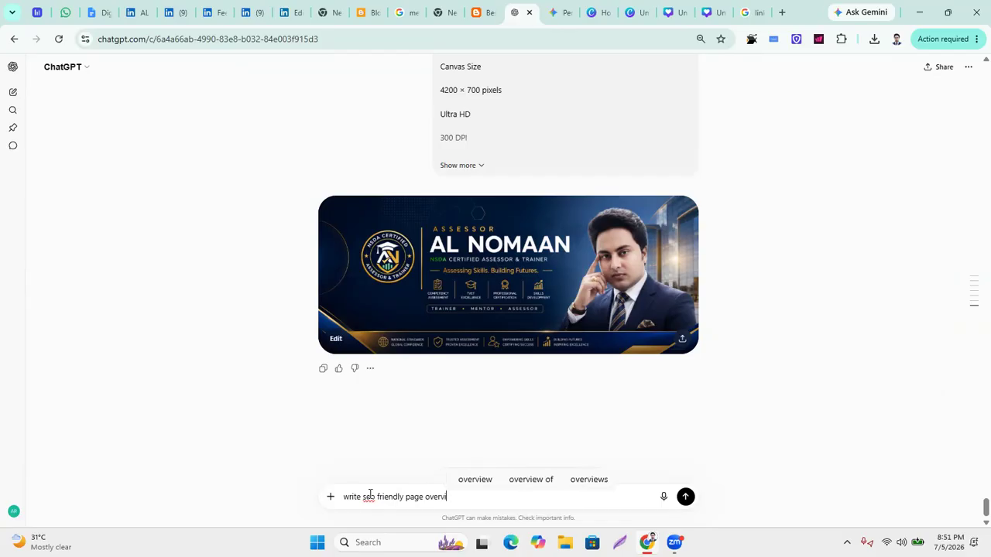
type("ew in 2")
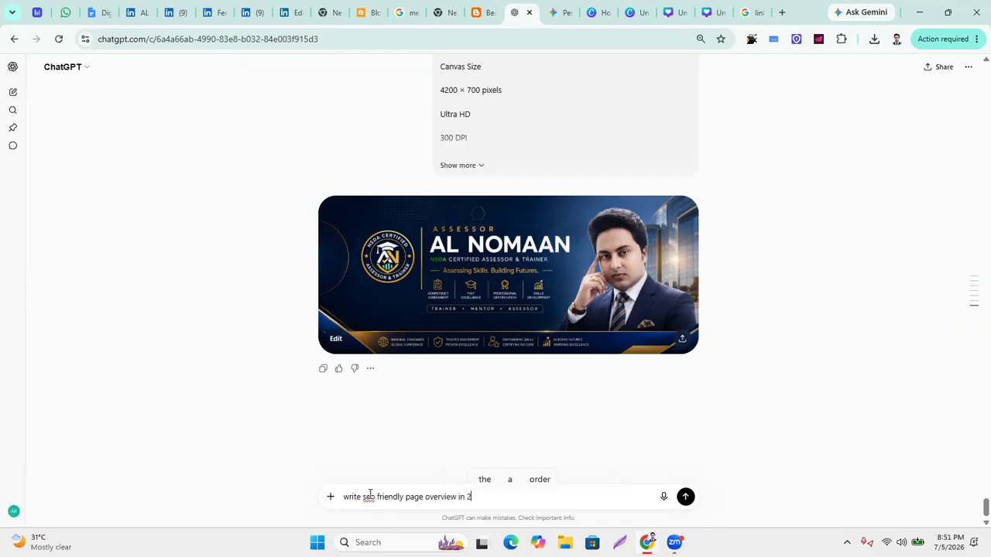
type("000 characters maxium")
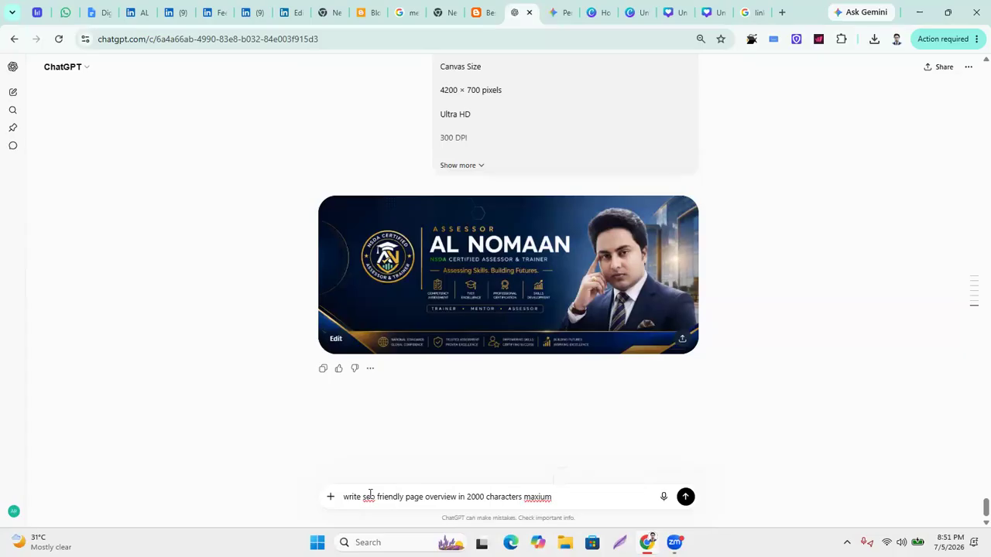
key("Return")
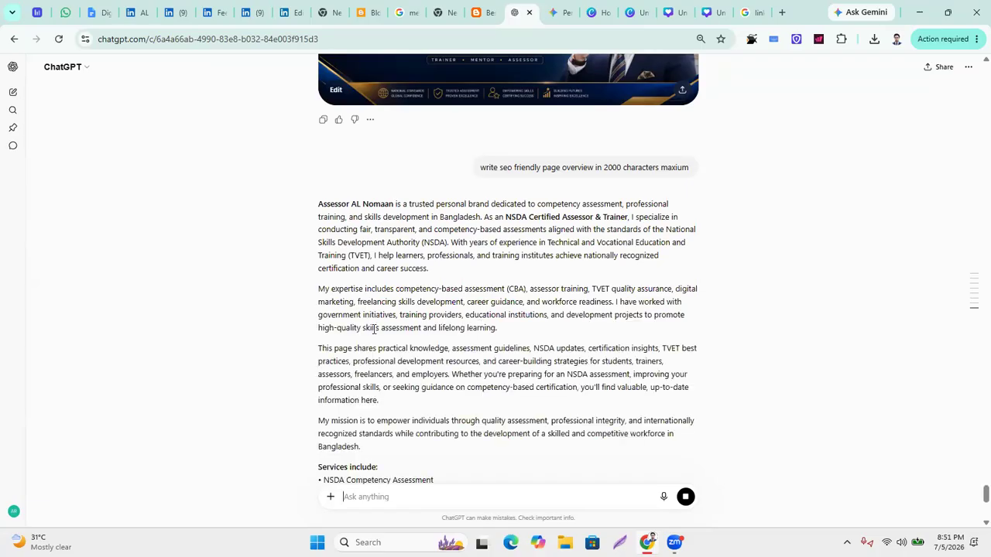
scroll(375, 335, "down", 1)
scroll(376, 335, "up", 2)
left_click_drag(318, 204, 493, 430)
scroll(433, 288, "down", 3)
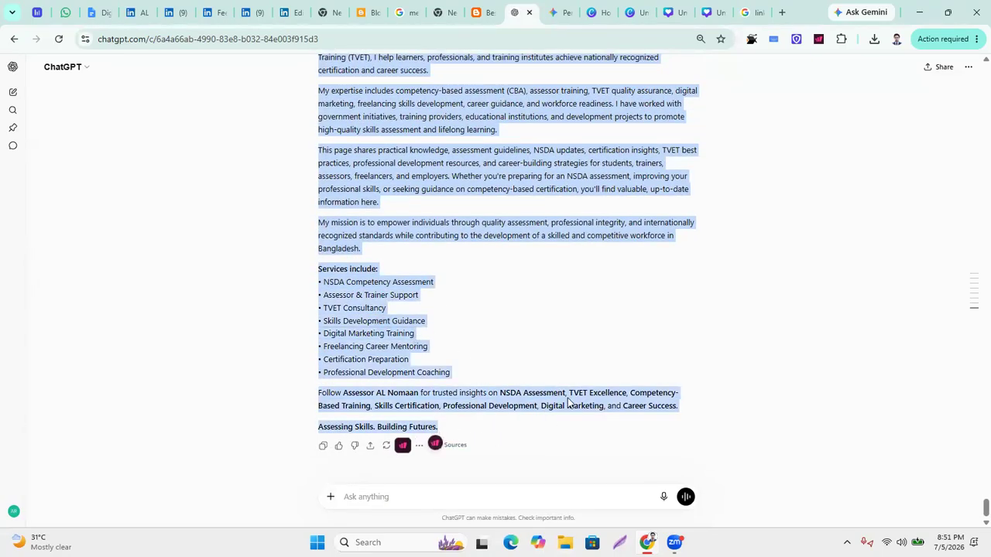
left_click(296, 13)
Paste the overview into Overview and trim it to end at 'Professional Development.' (1,995/2,000).
left_click(253, 13)
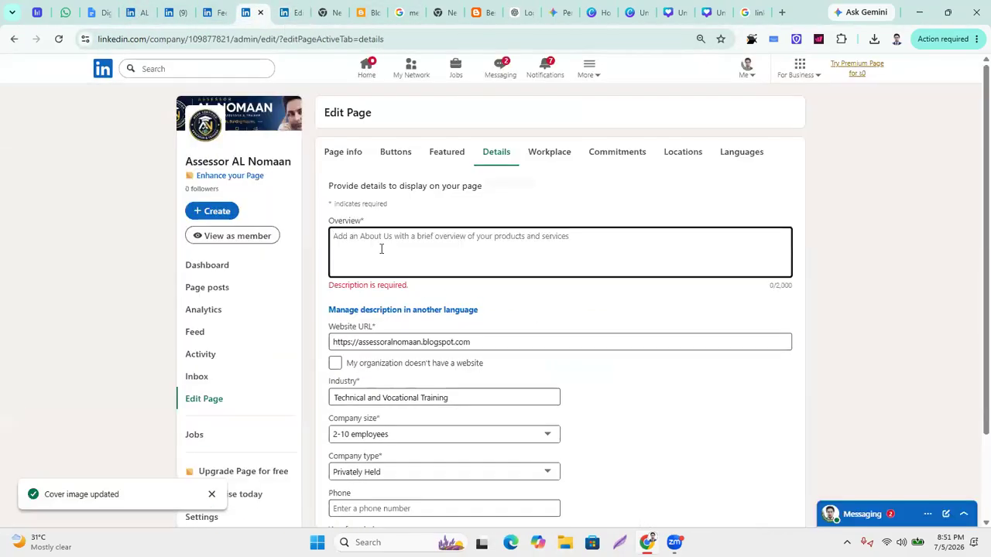
key("ctrl+v")
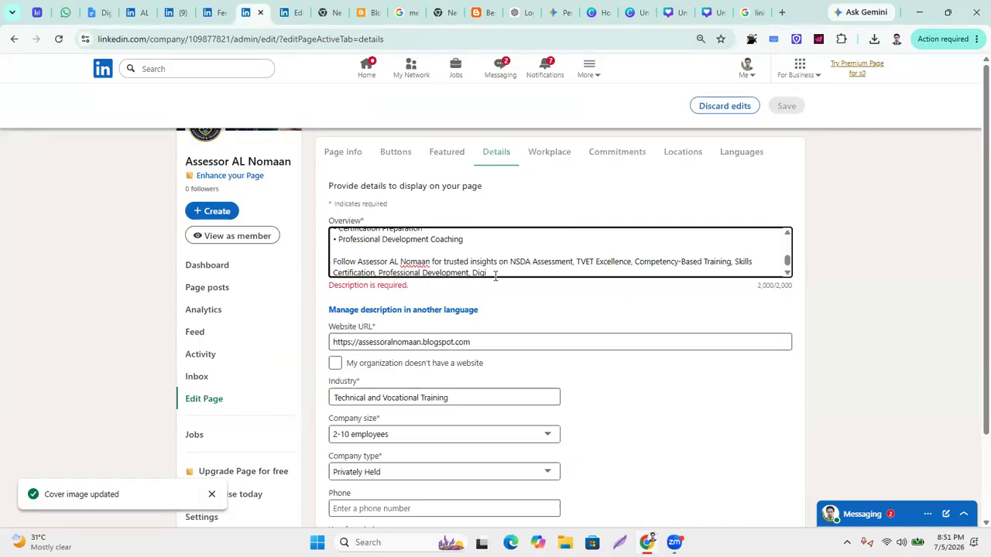
key("BackSpace")
key("BackSpace")
key("BackSpace")
type(".")
scroll(679, 337, "down", 1)
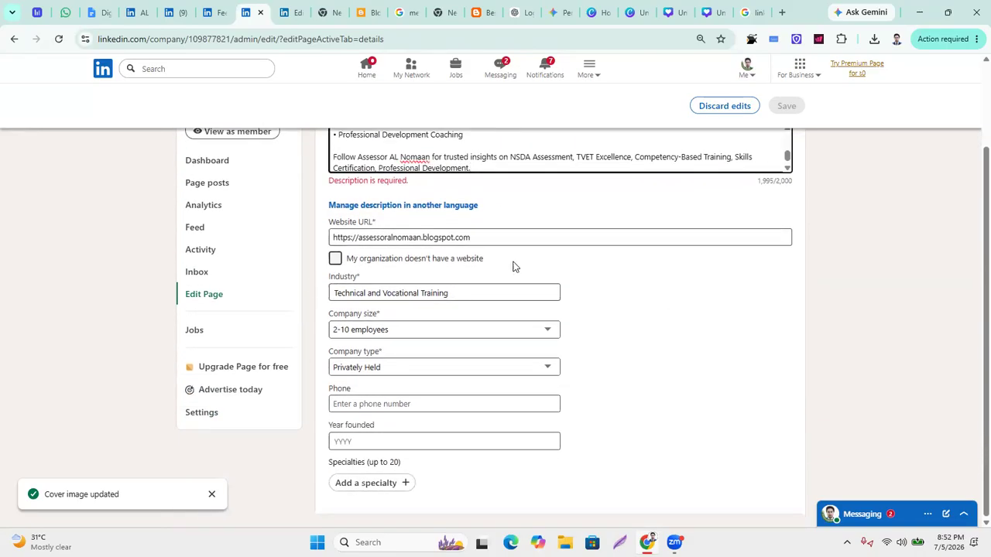
Enter the page's phone number and set Year founded to 2020.
left_click(385, 405)
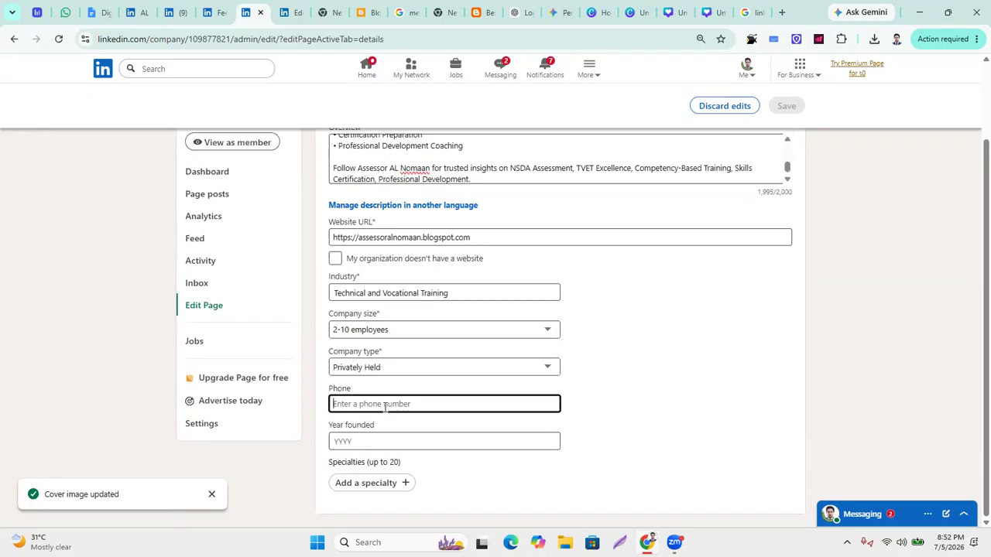
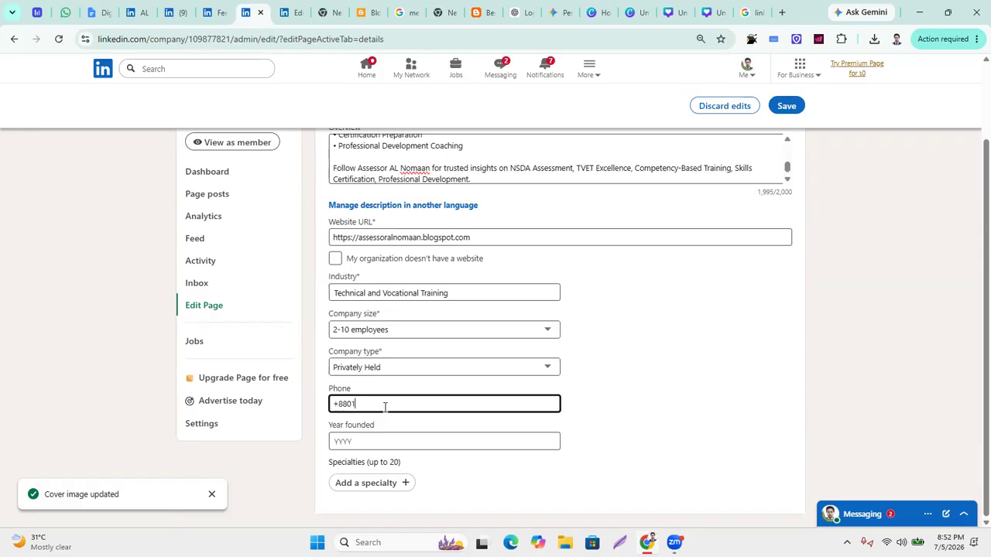
left_click(385, 441)
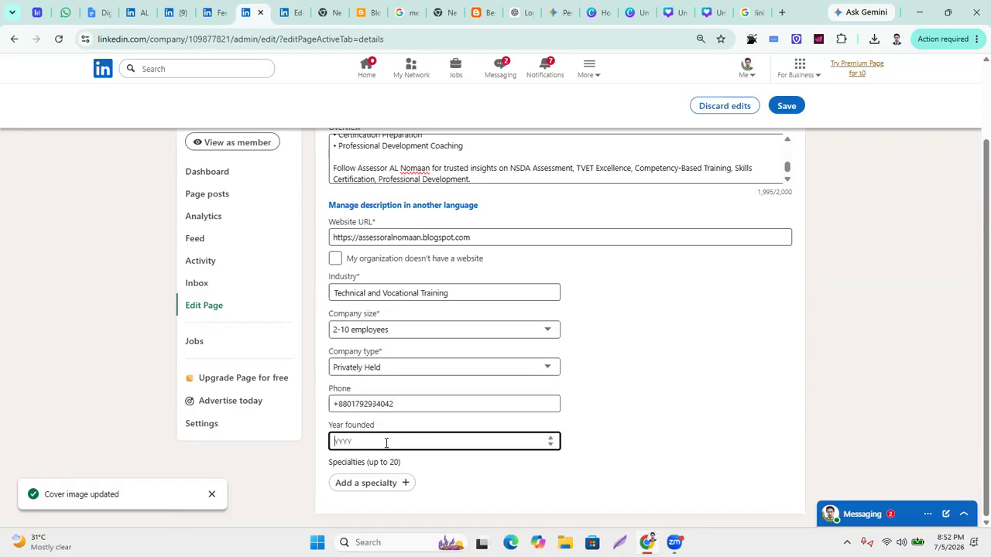
type("2020")
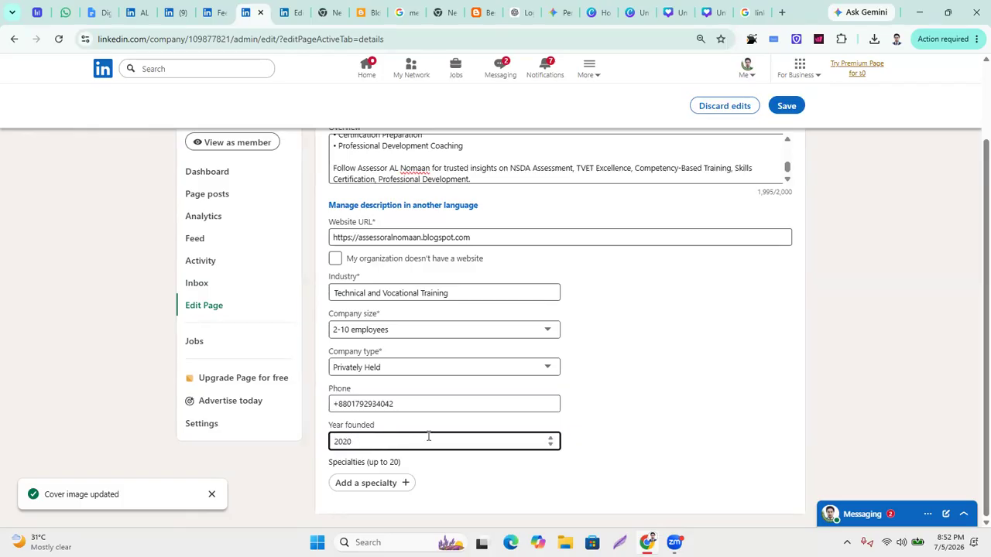
Add the specialties cbt, cba and tvet expert.
left_click(404, 485)
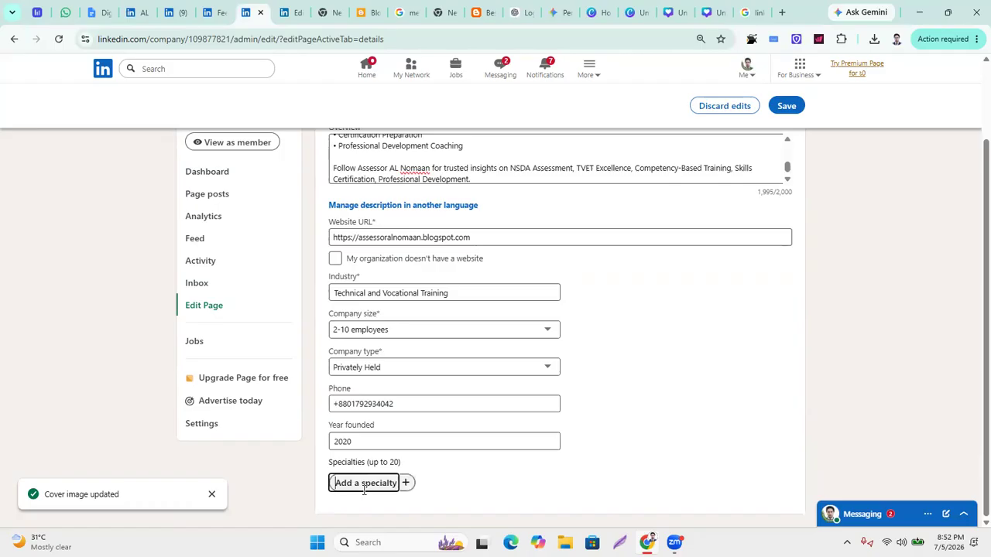
type("cbt")
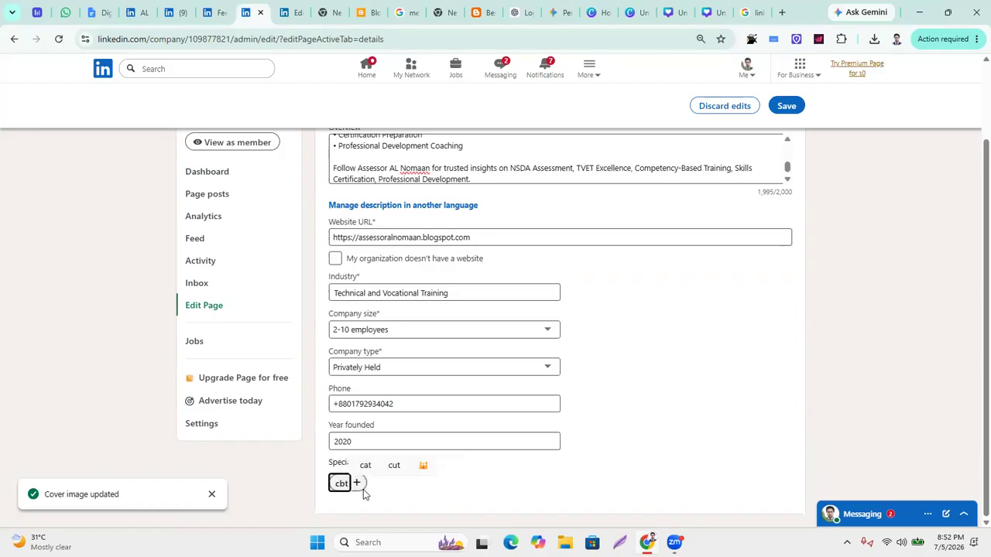
left_click(363, 490)
type("cba")
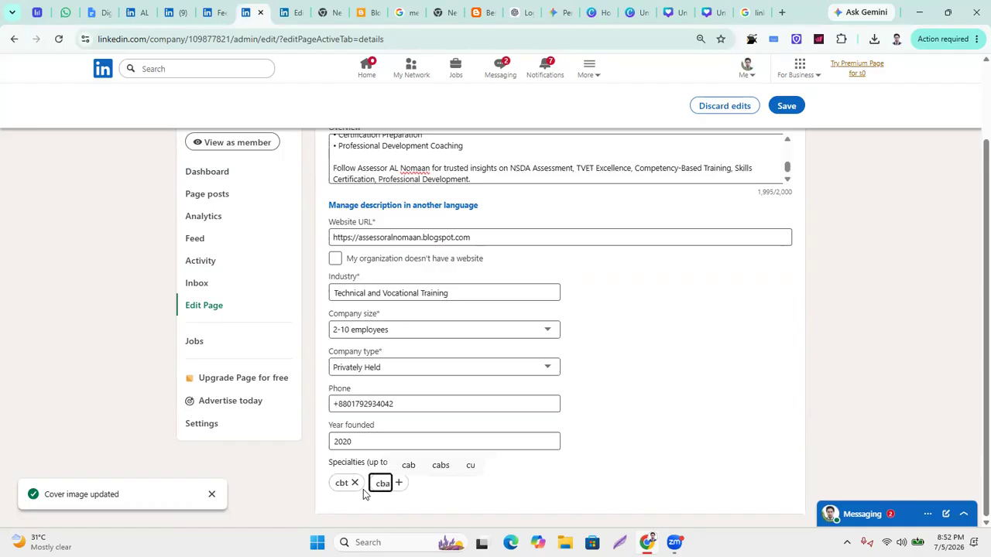
key("Return")
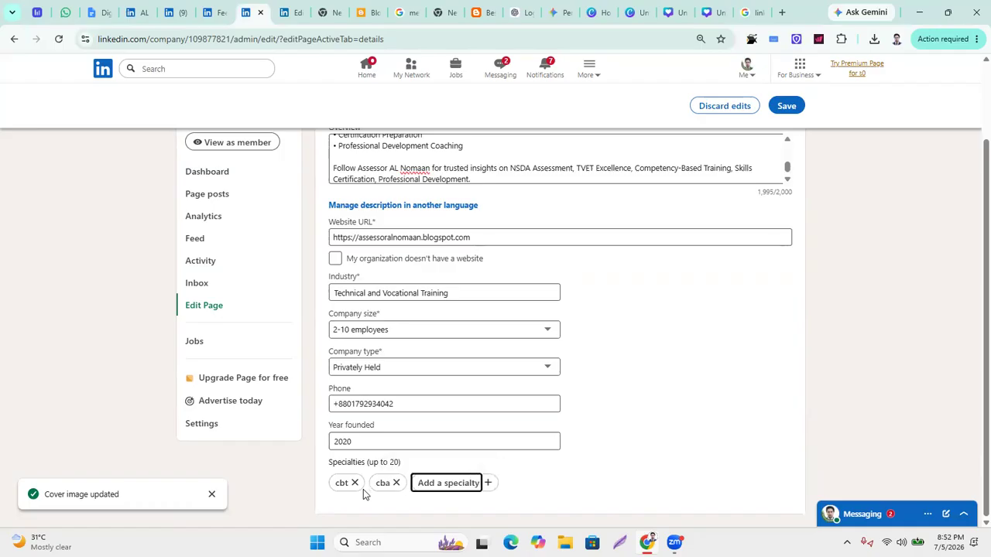
type("tvet")
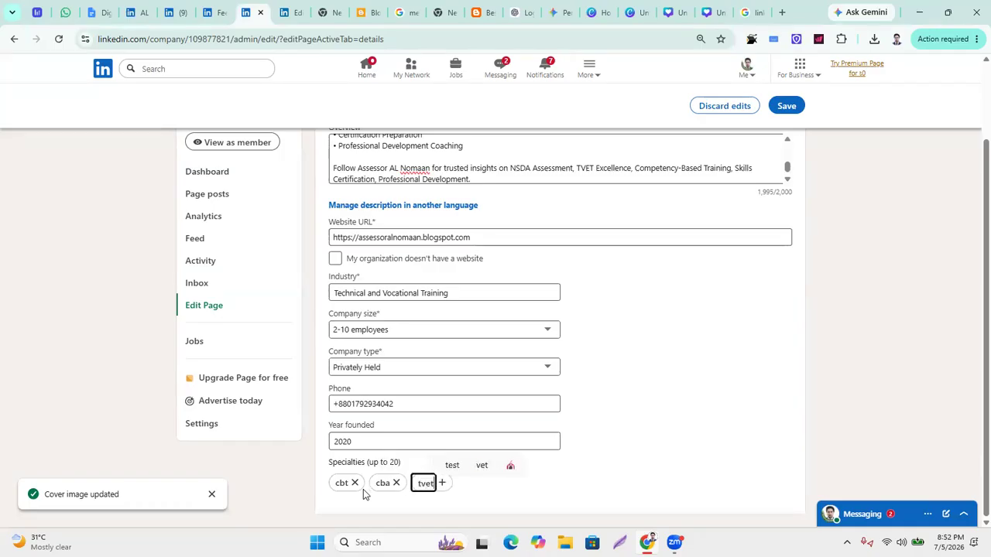
type(" expert")
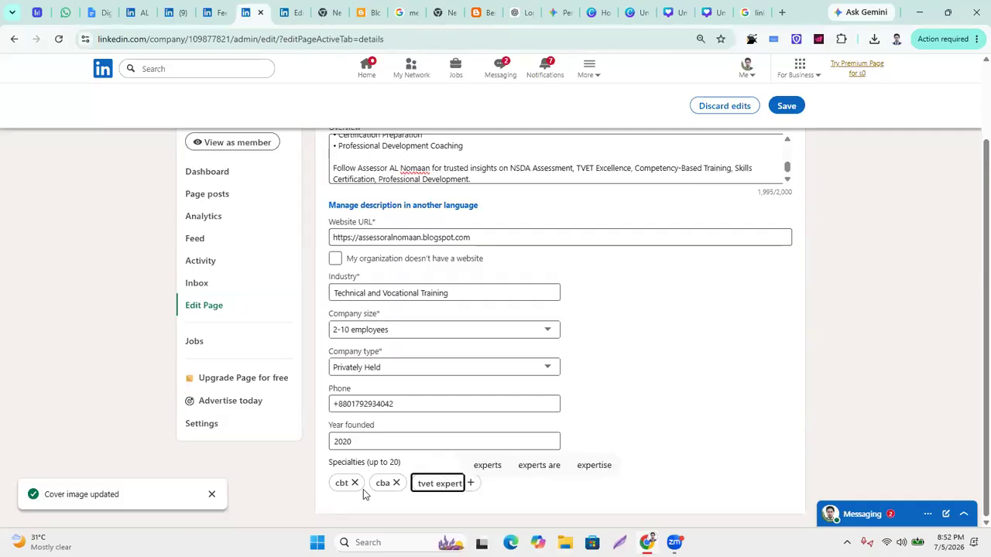
key("Return")
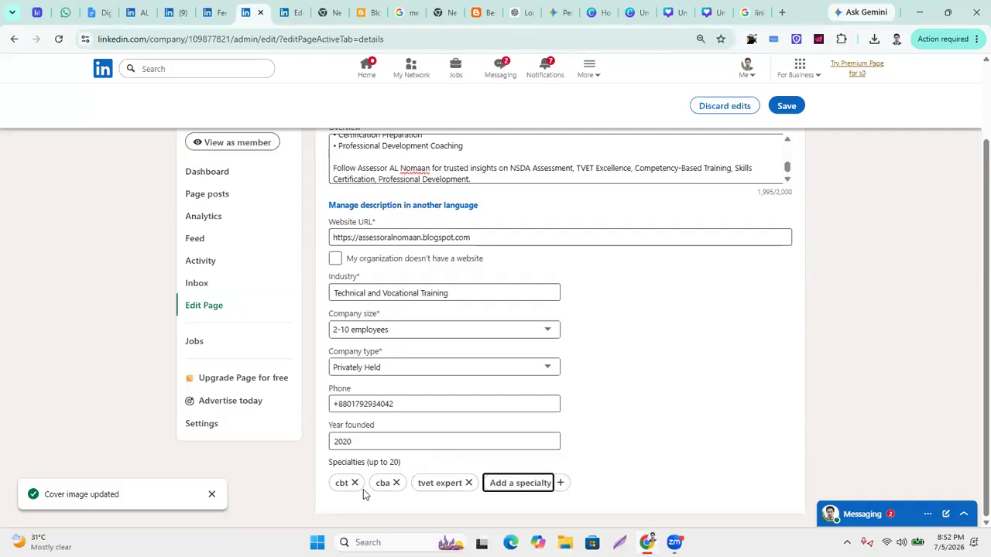
Add the specialties digital marketing, it and web design.
type("di")
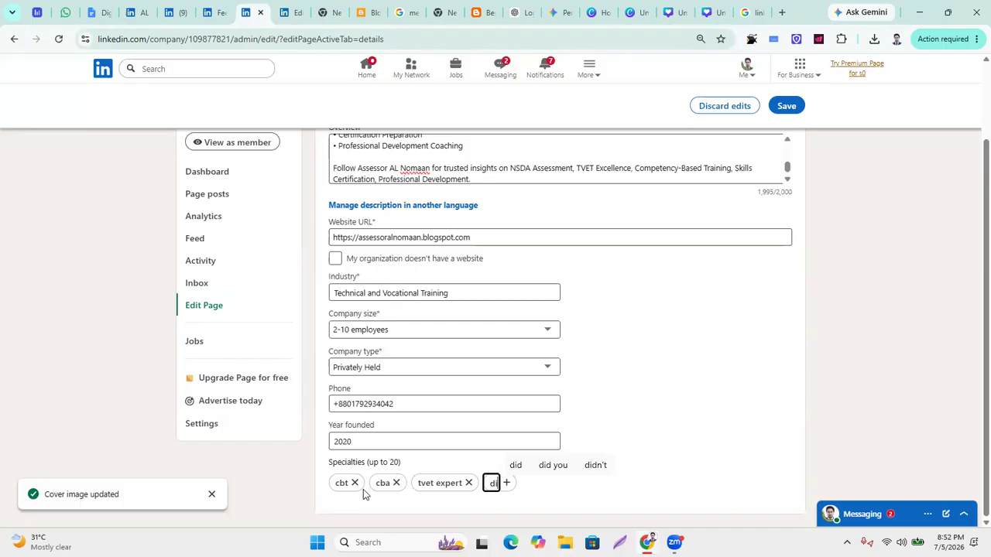
type("gital ma")
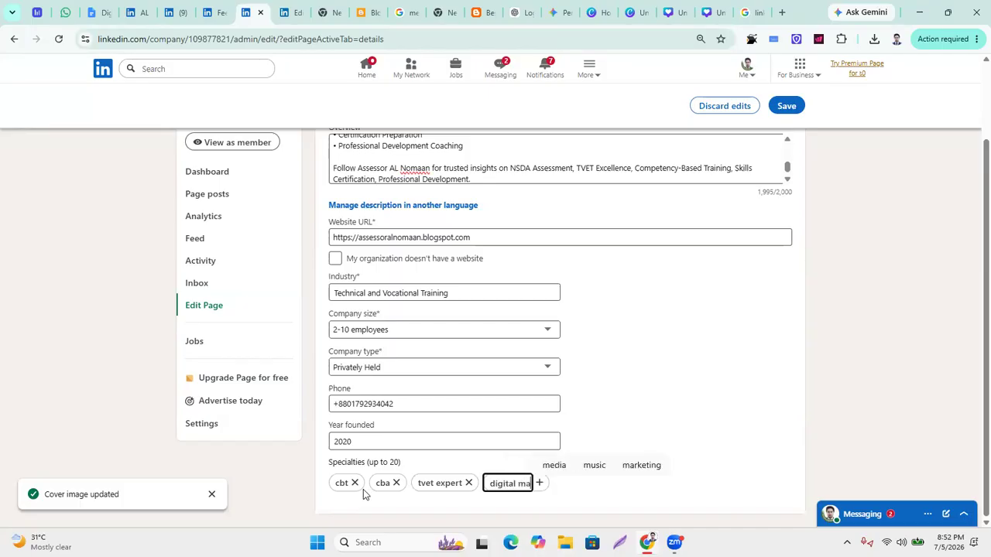
type("rketing")
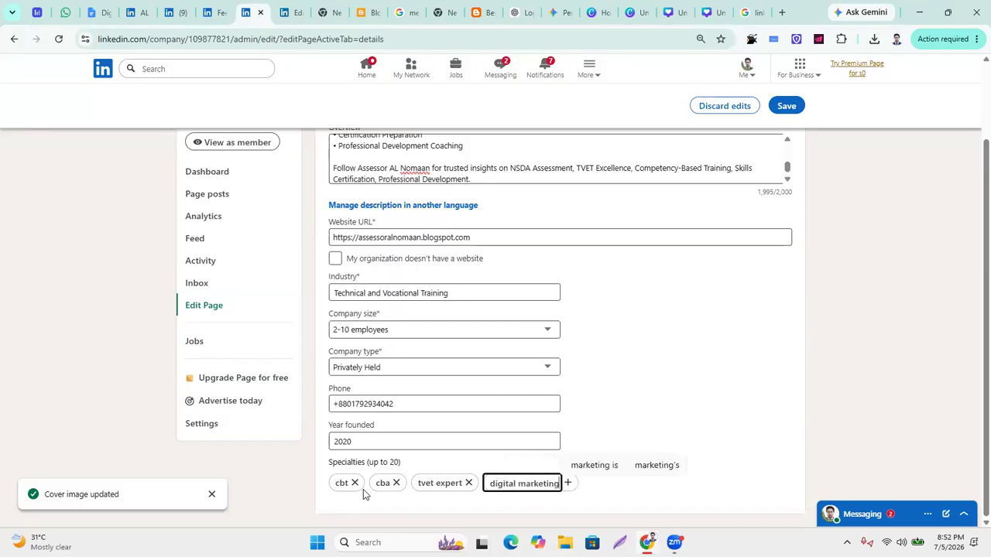
key("Return")
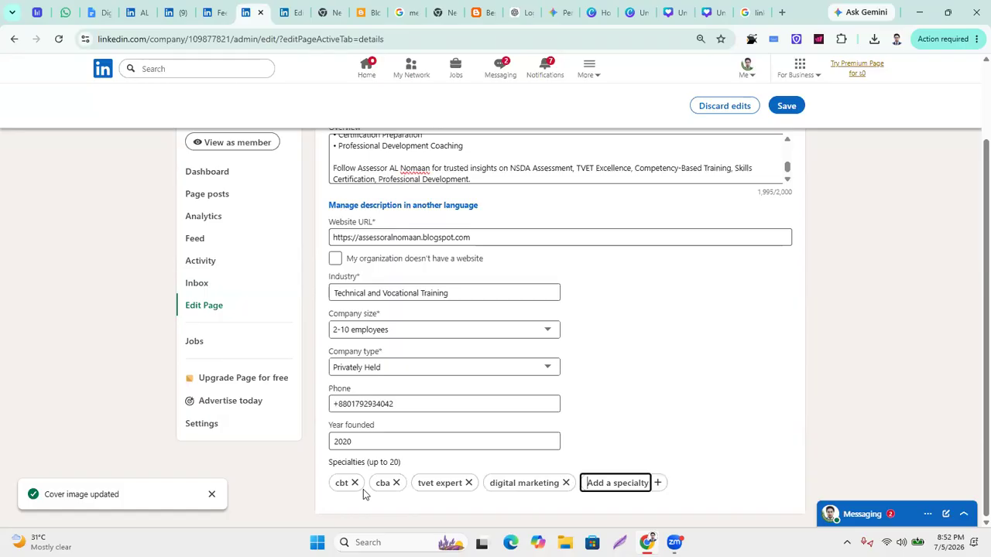
type("it")
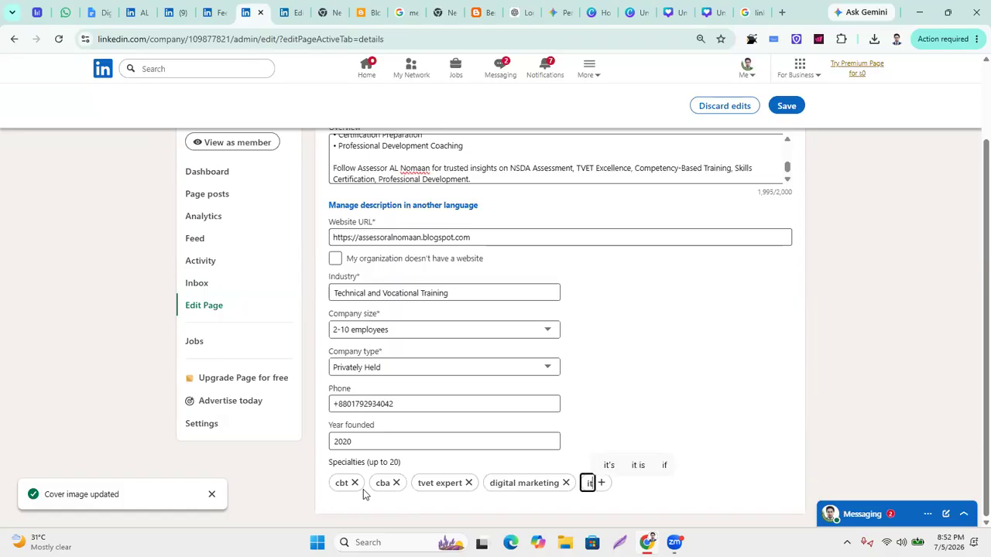
key("Return")
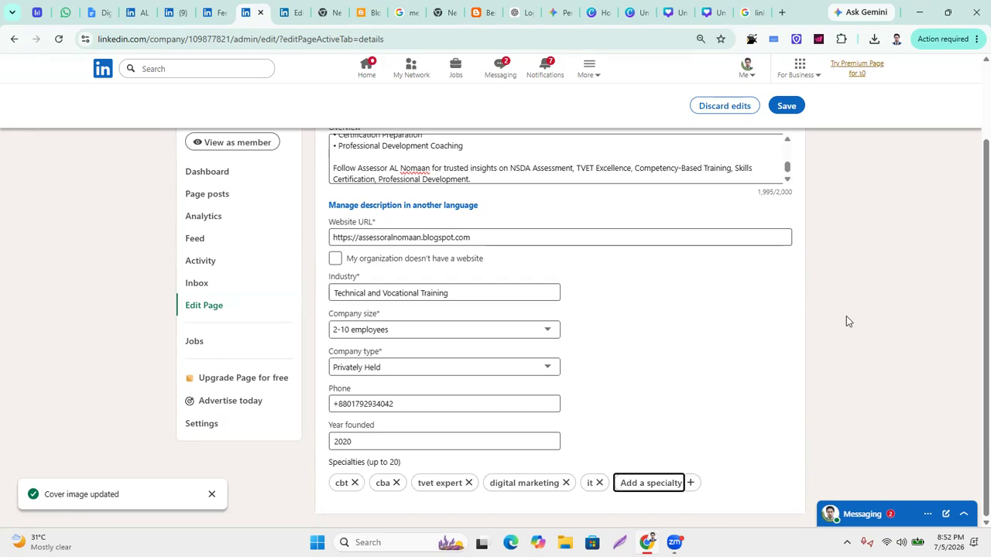
left_click(722, 410)
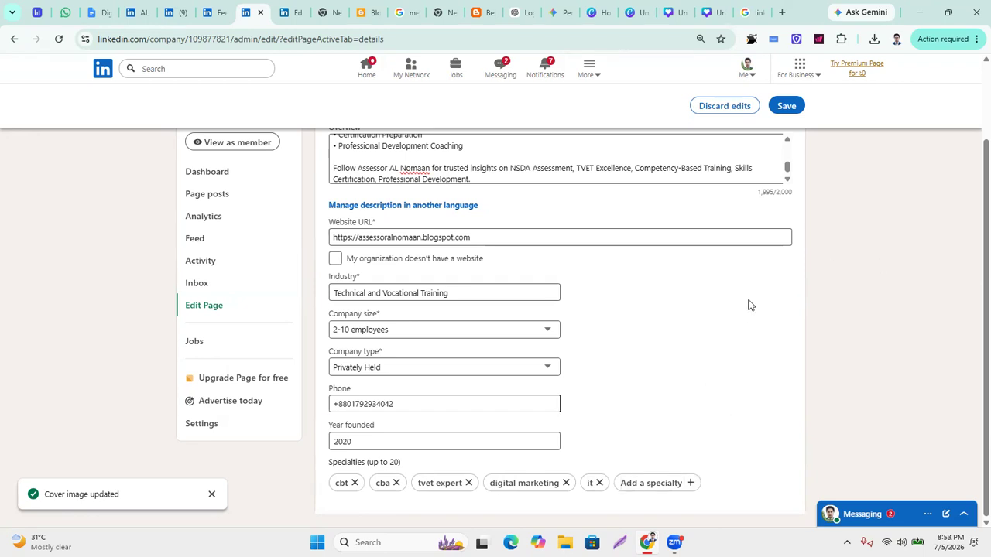
left_click(650, 482)
type("w")
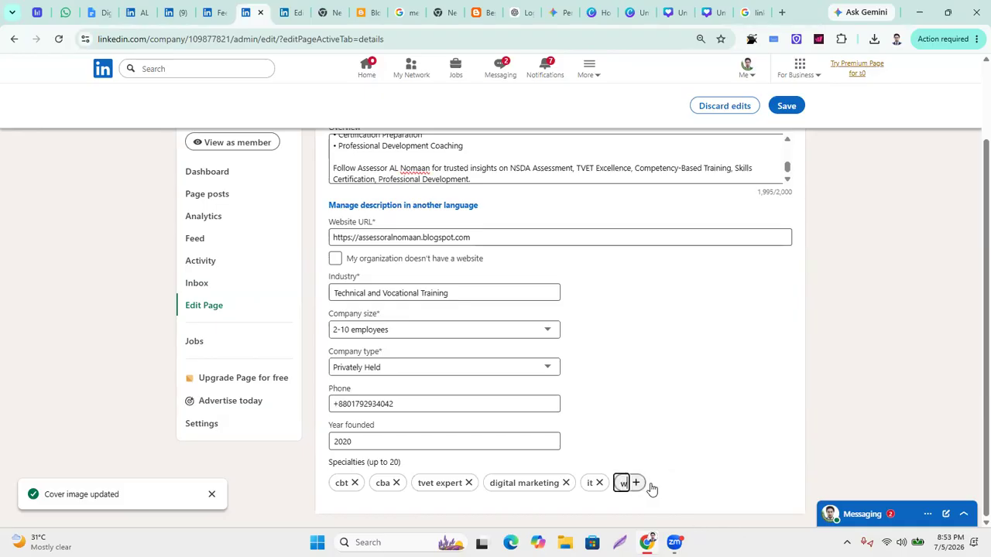
type("eb design")
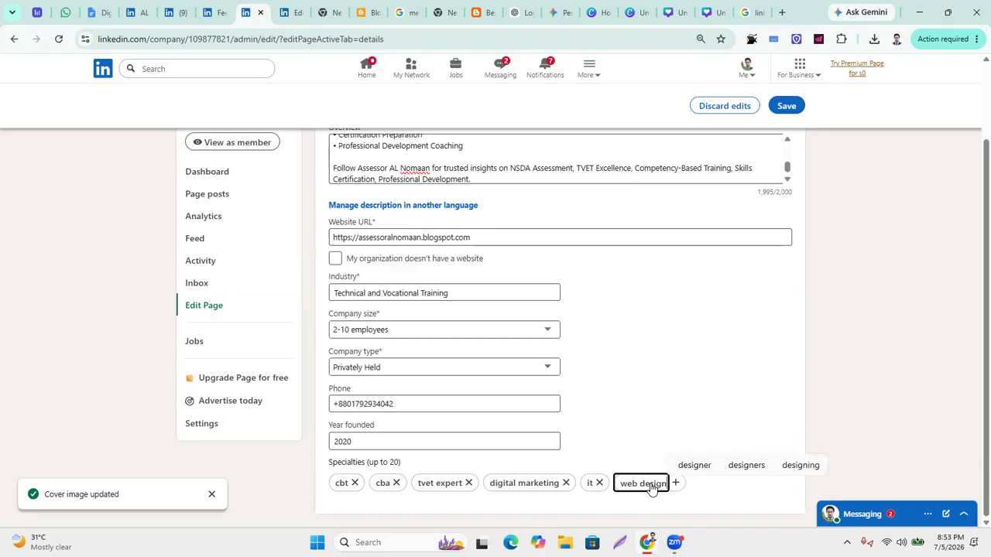
key("Return")
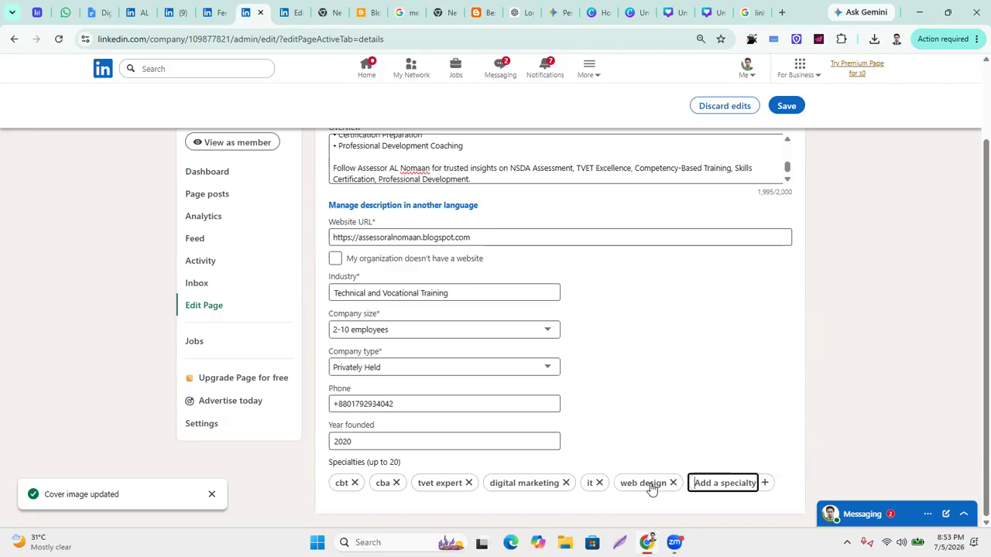
Try saving the page details, which fails with an 'Another admin' conflict error.
left_click(797, 112)
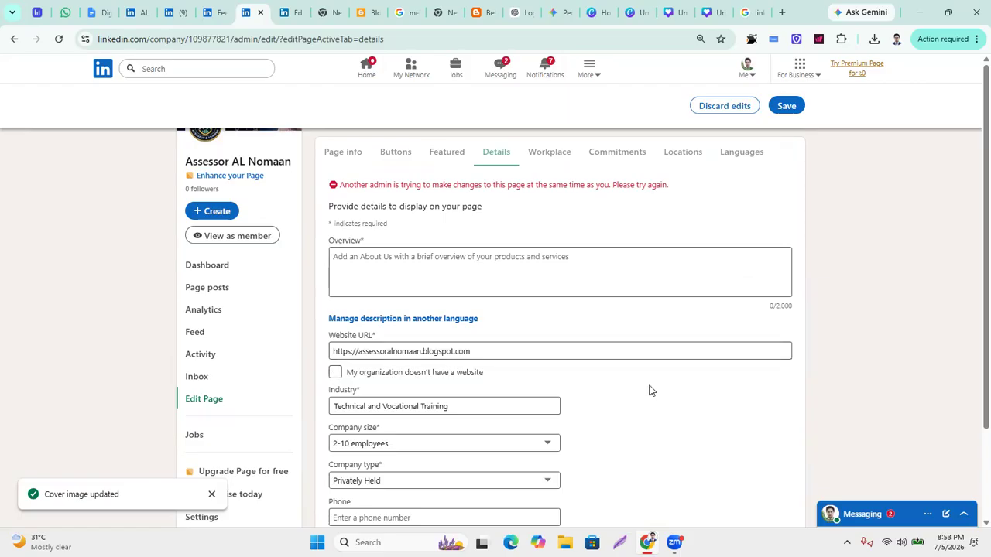
scroll(650, 393, "down", 2)
scroll(652, 399, "up", 2)
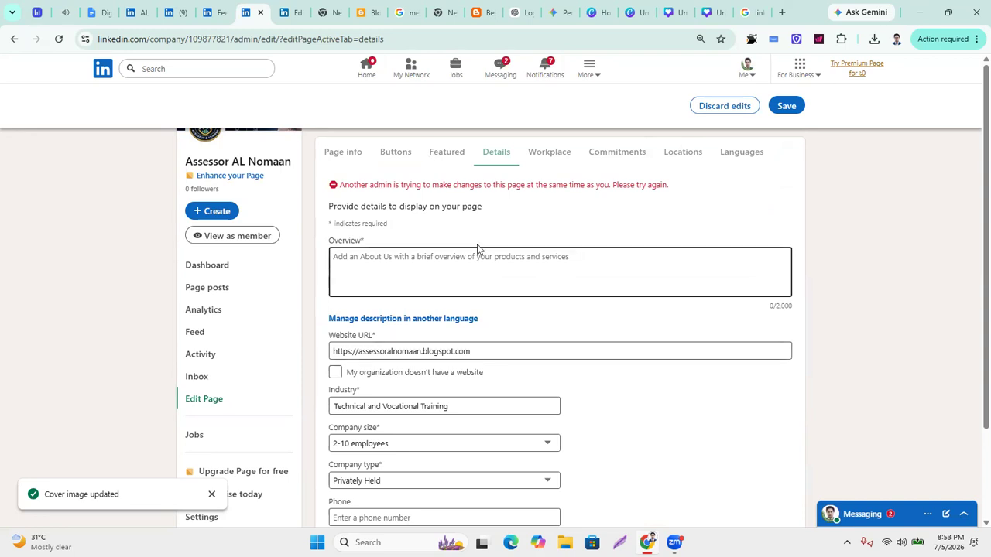
scroll(588, 403, "down", 2)
scroll(593, 402, "up", 2)
Re-paste the overview into the empty Overview, drop the trailing 'Digi', and save again.
left_click(446, 263)
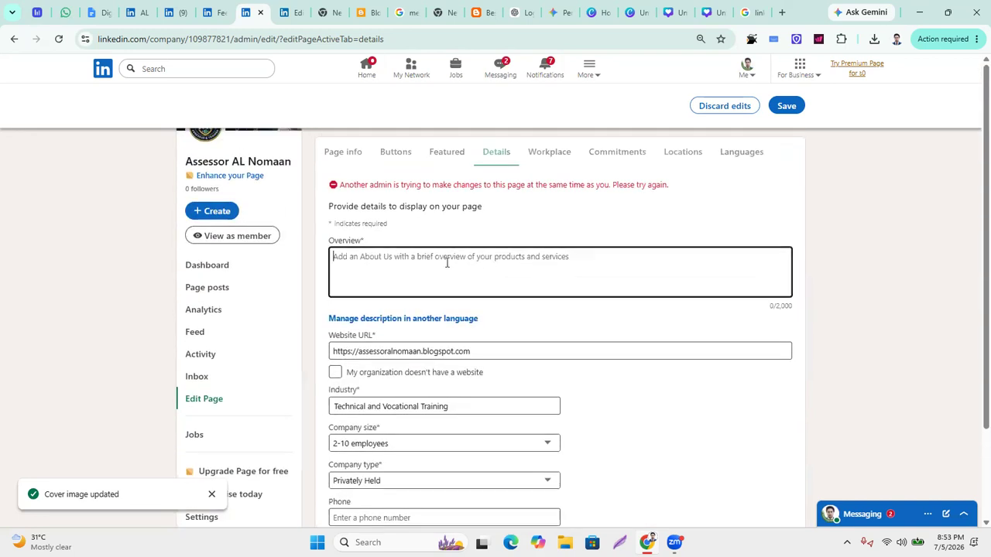
key("ctrl+v")
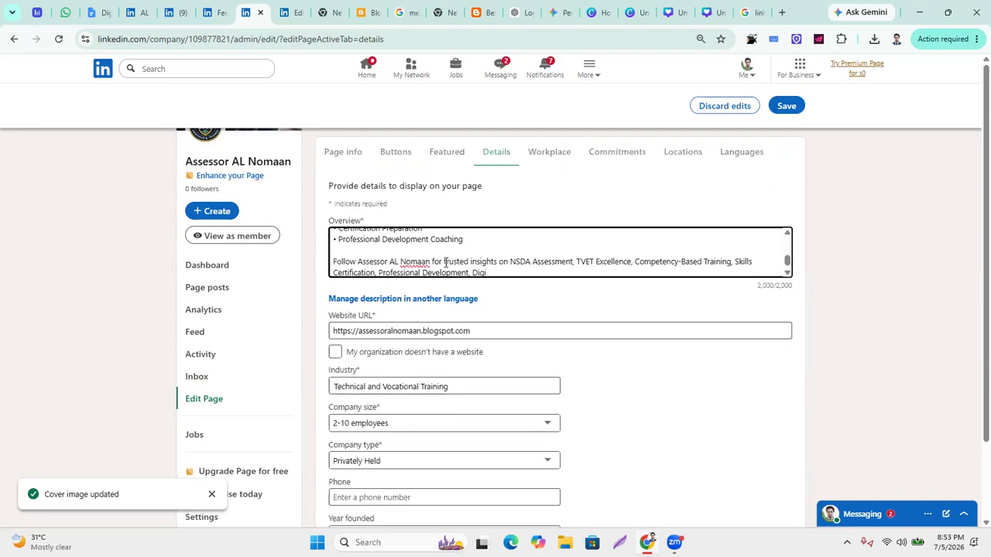
key("BackSpace")
key("BackSpace")
key("BackSpace")
key("BackSpace")
left_click(785, 105)
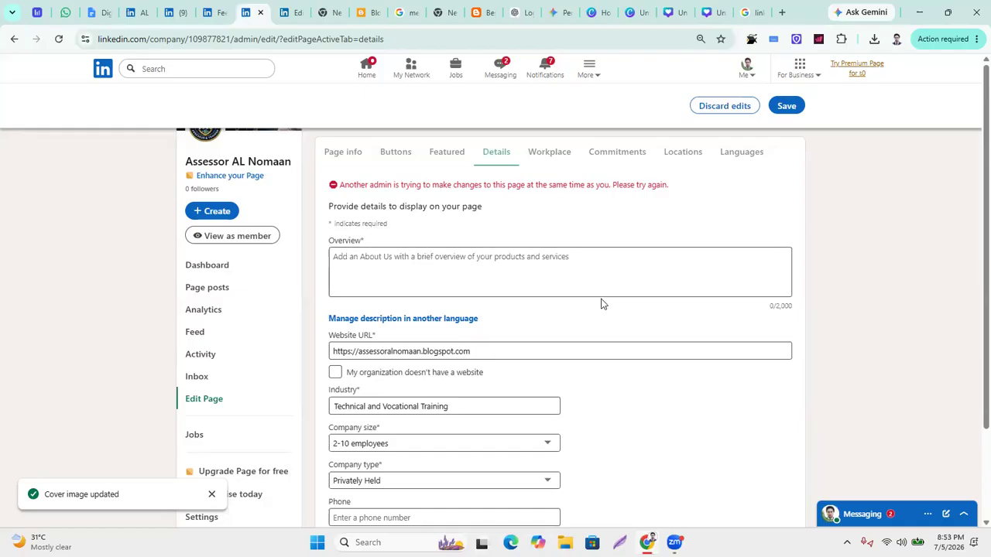
scroll(471, 308, "down", 2)
scroll(473, 311, "up", 2)
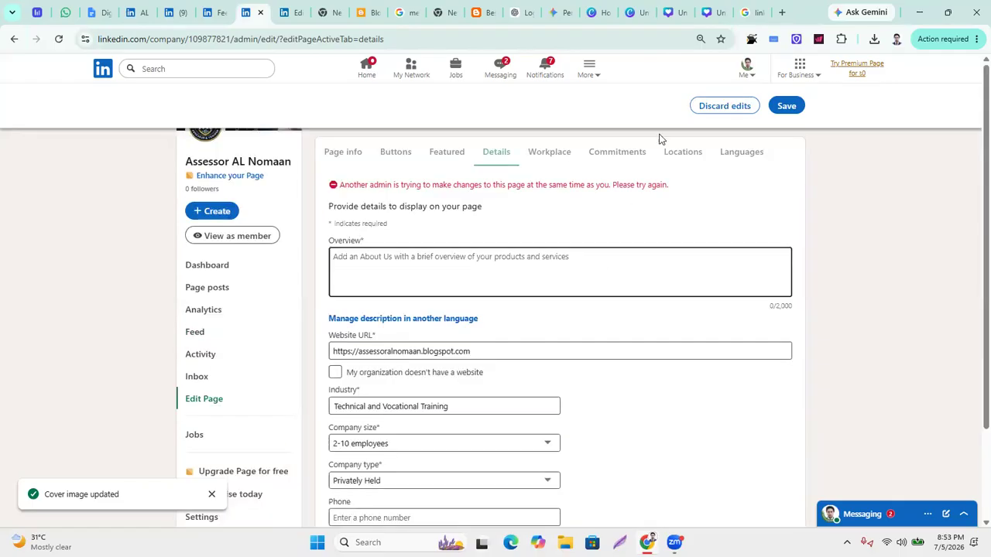
Leave the edit form via View as member and discard the unsaved page edits.
left_click(749, 75)
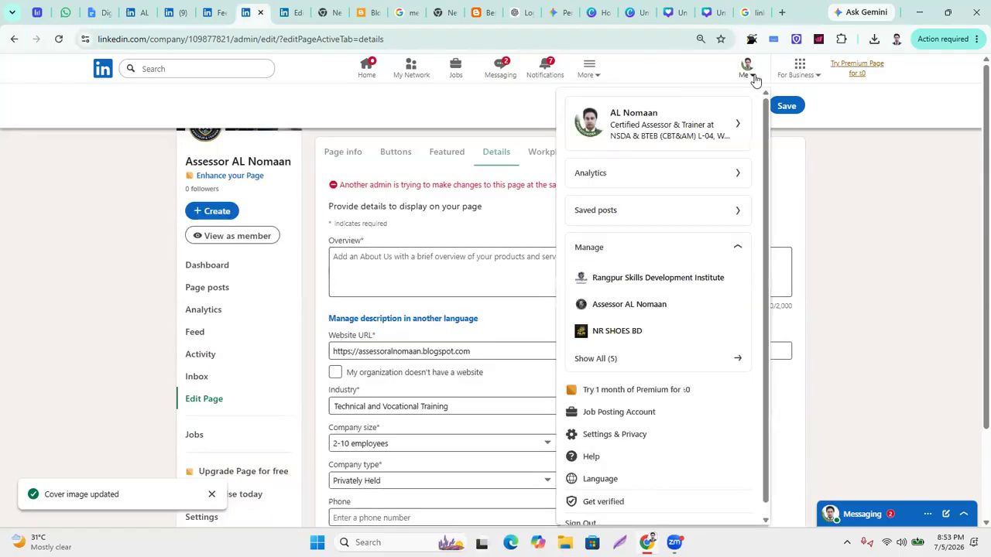
left_click(151, 216)
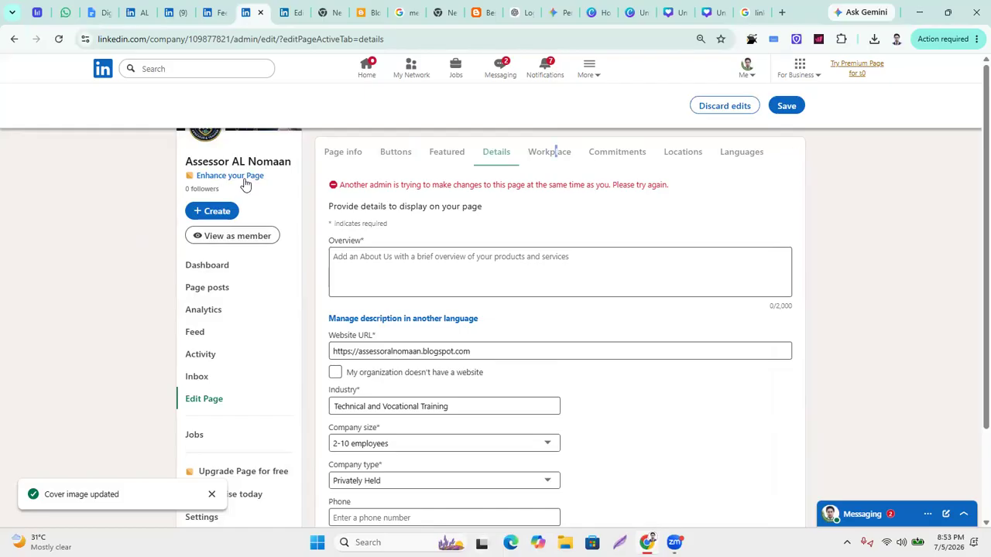
left_click(753, 77)
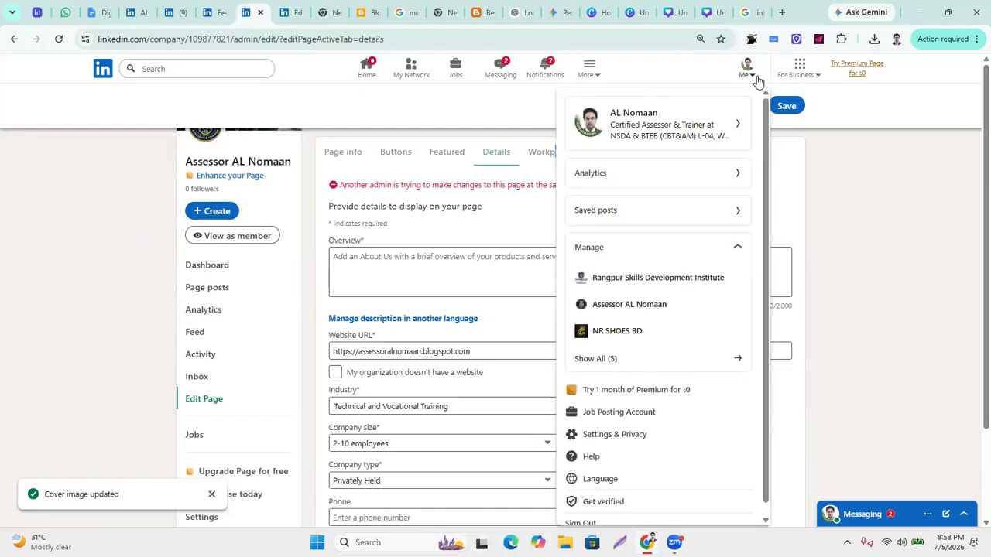
left_click(639, 128)
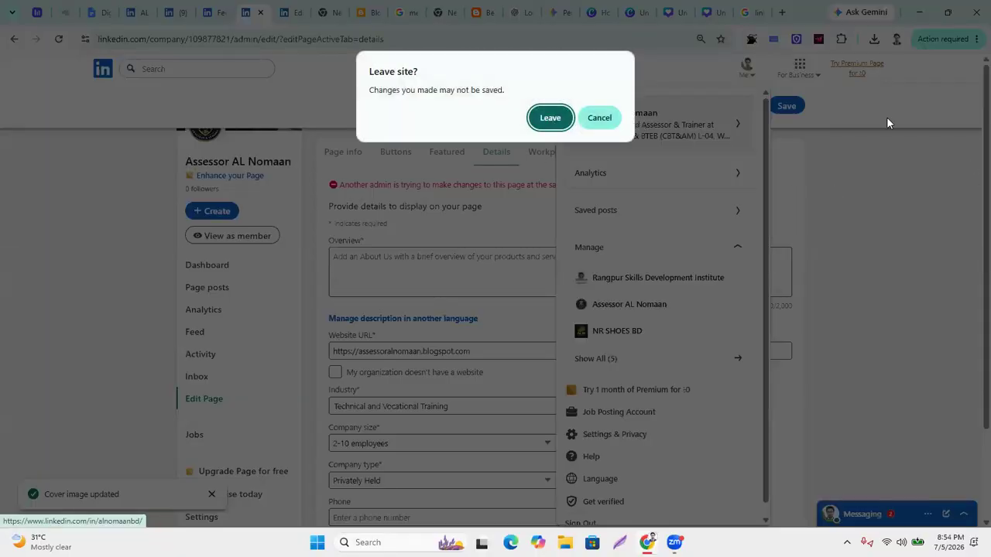
left_click(600, 116)
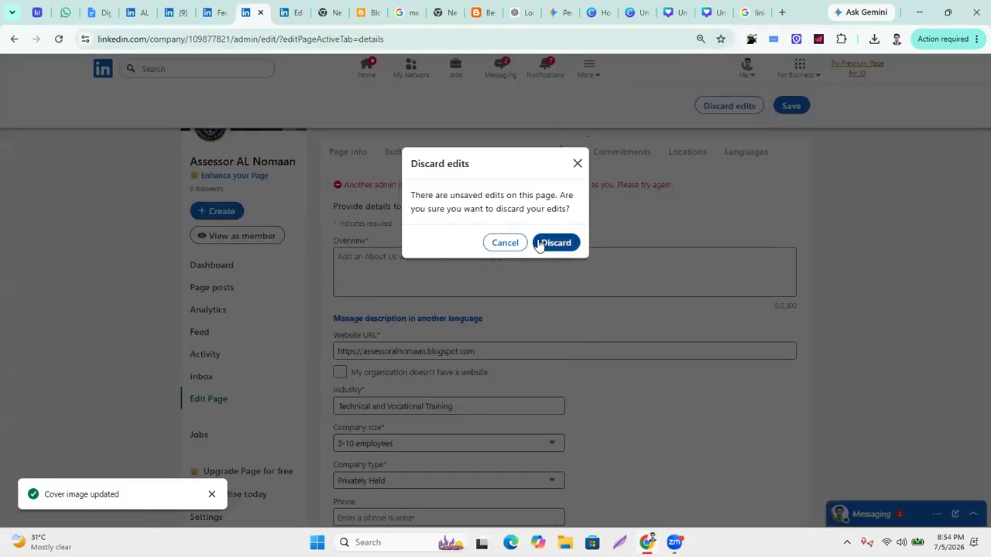
left_click(576, 164)
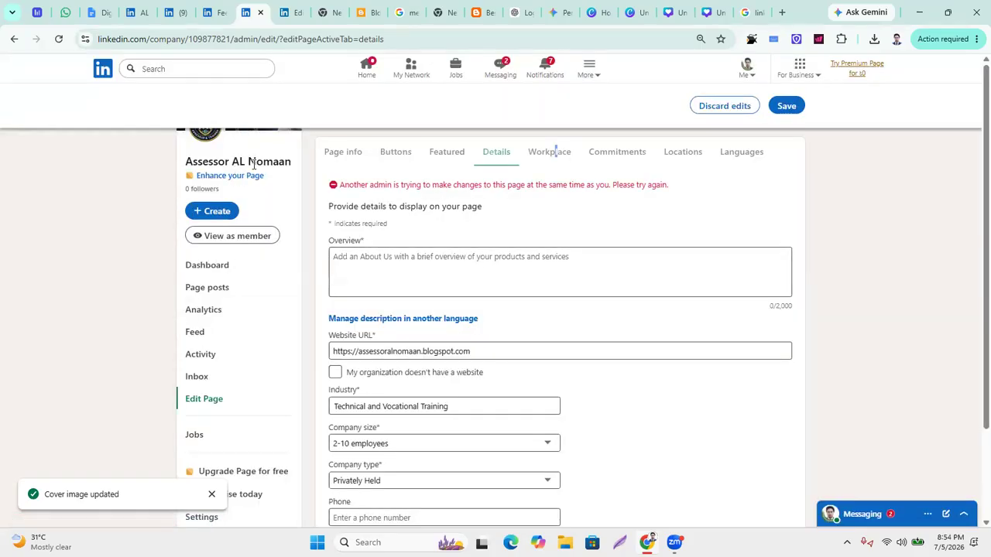
left_click(244, 239)
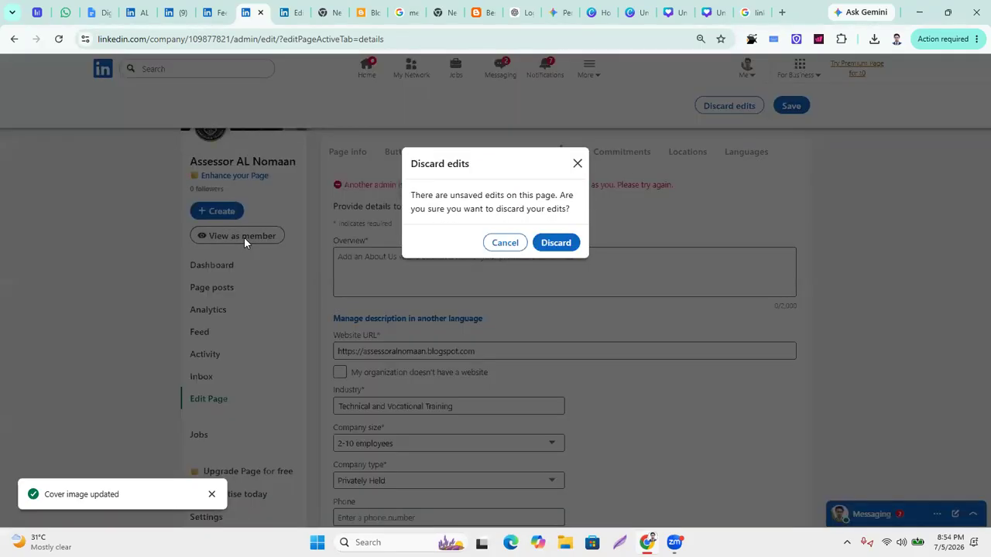
left_click(550, 243)
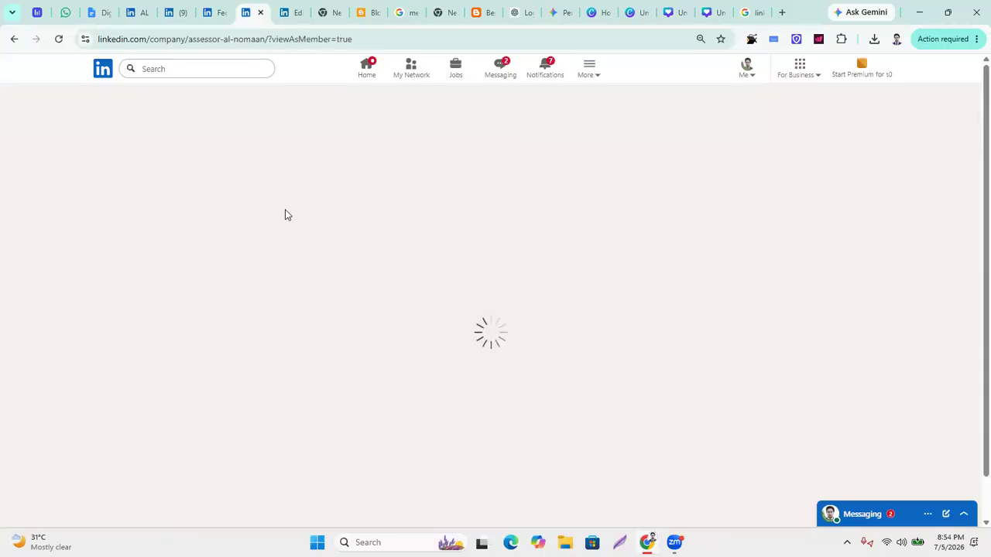
Scroll the member view and edit the address bar back to the base company page URL.
scroll(362, 319, "down", 5)
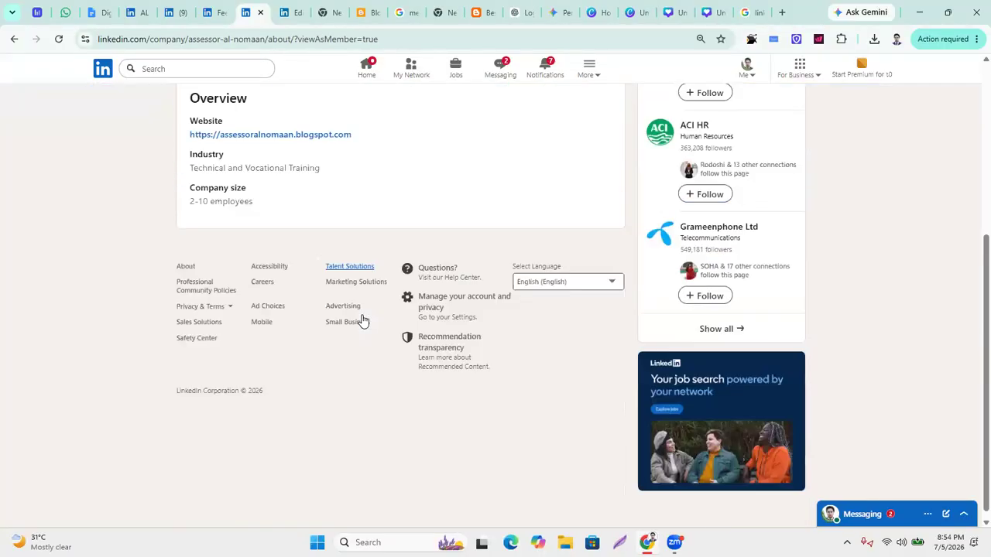
scroll(371, 325, "up", 5)
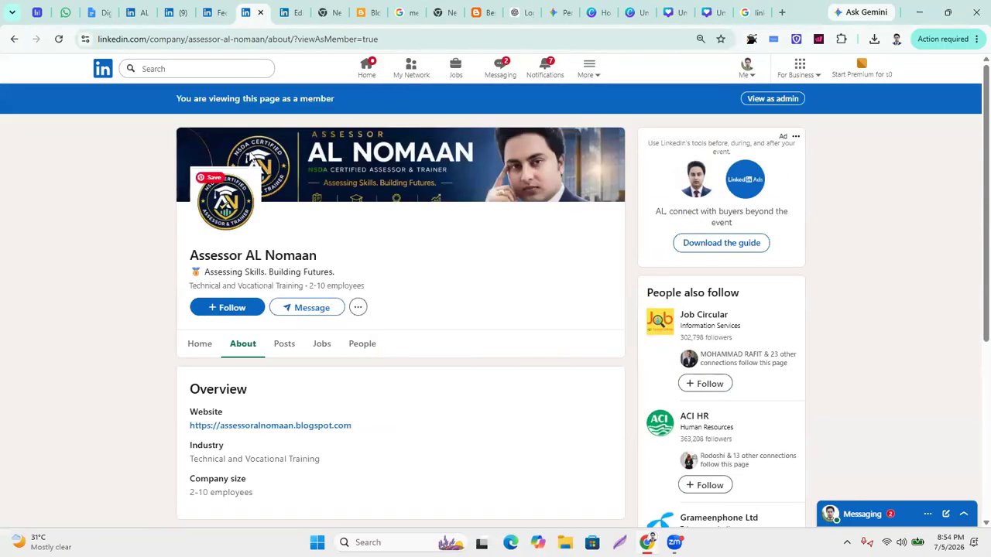
left_click_drag(271, 39, 510, 56)
type("a")
key("BackSpace")
key("BackSpace")
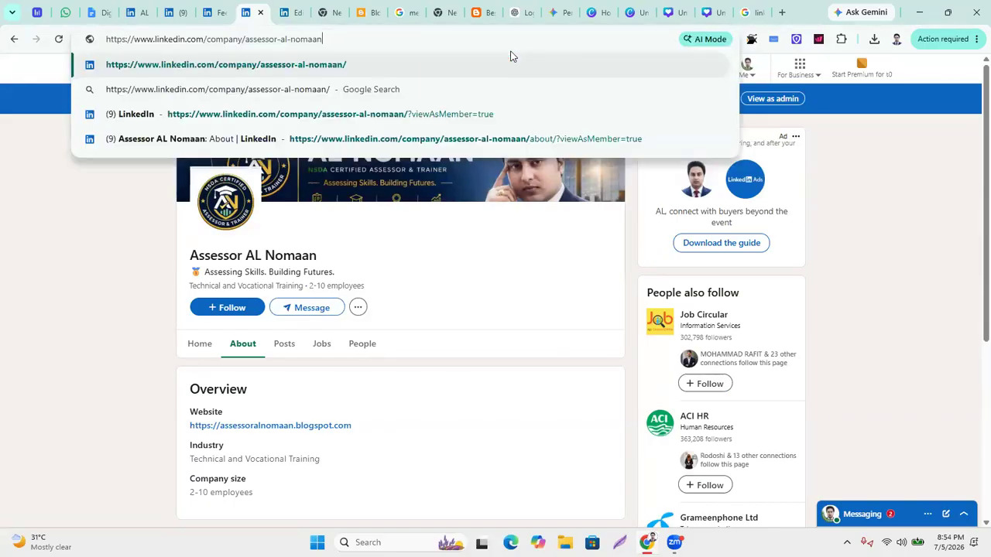
key("ctrl+a")
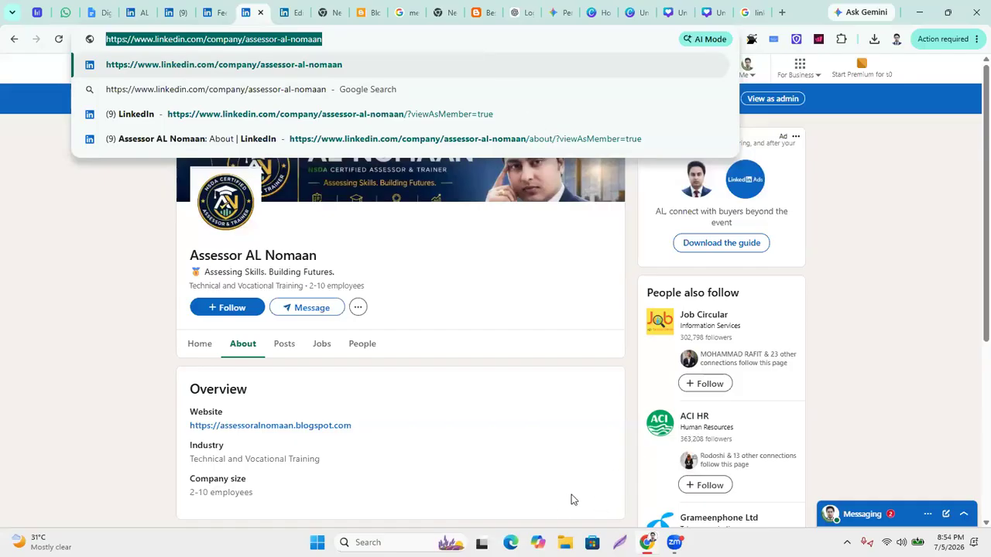
left_click(499, 504)
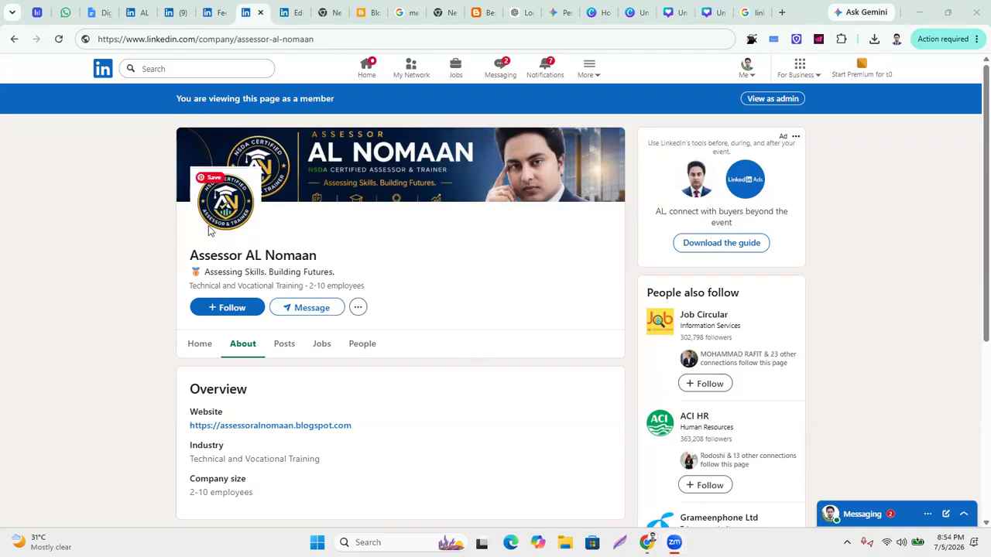
scroll(360, 354, "down", 2)
scroll(360, 341, "up", 3)
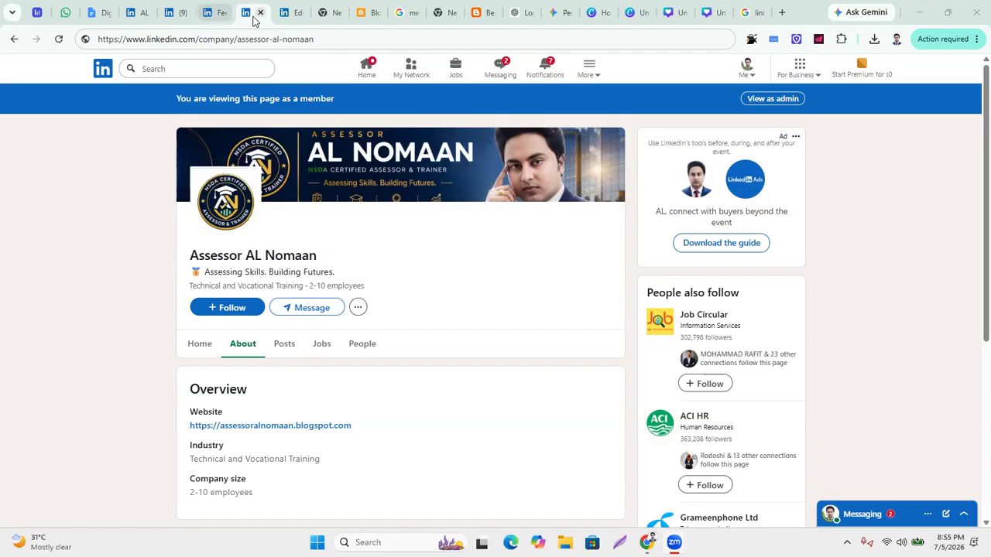
left_click(767, 100)
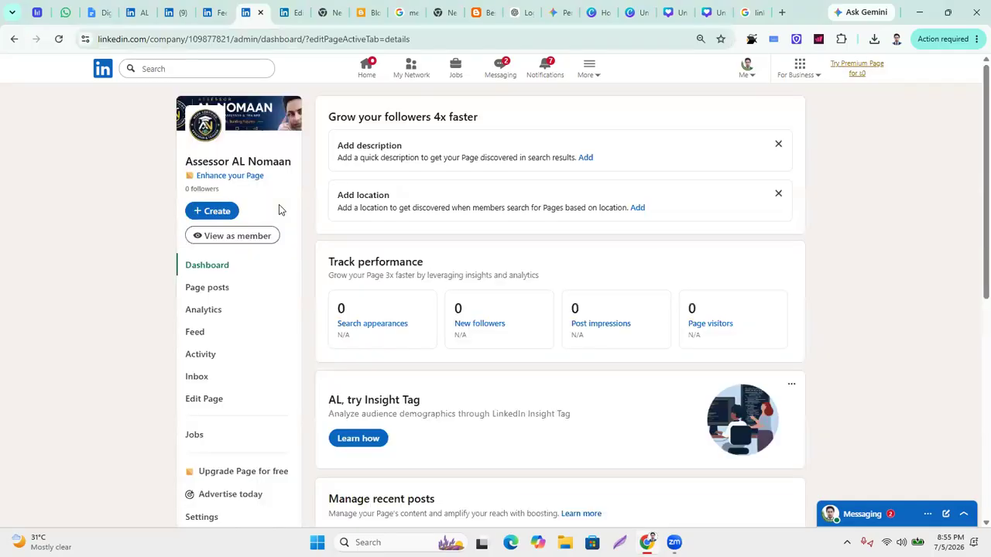
scroll(406, 272, "down", 3)
scroll(406, 275, "up", 3)
left_click(215, 212)
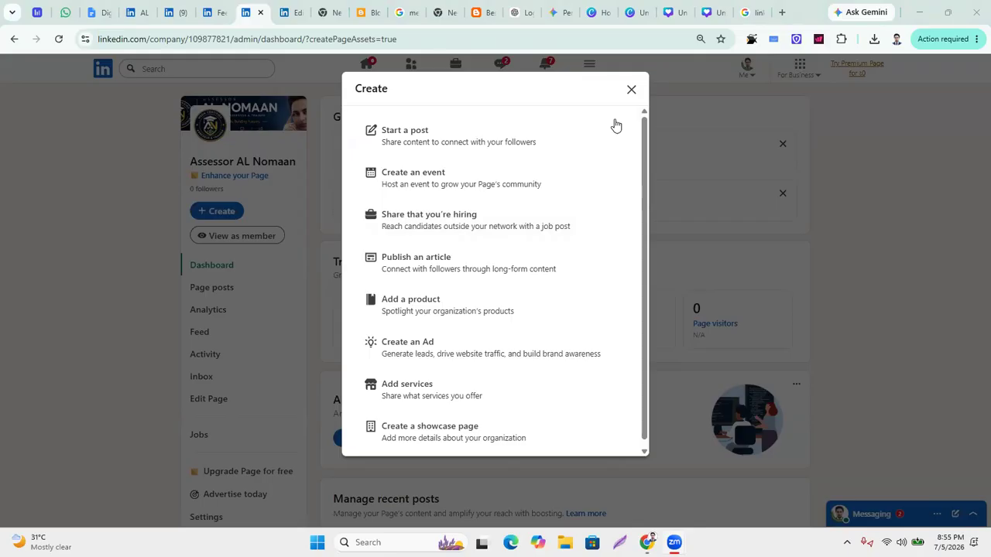
left_click(415, 147)
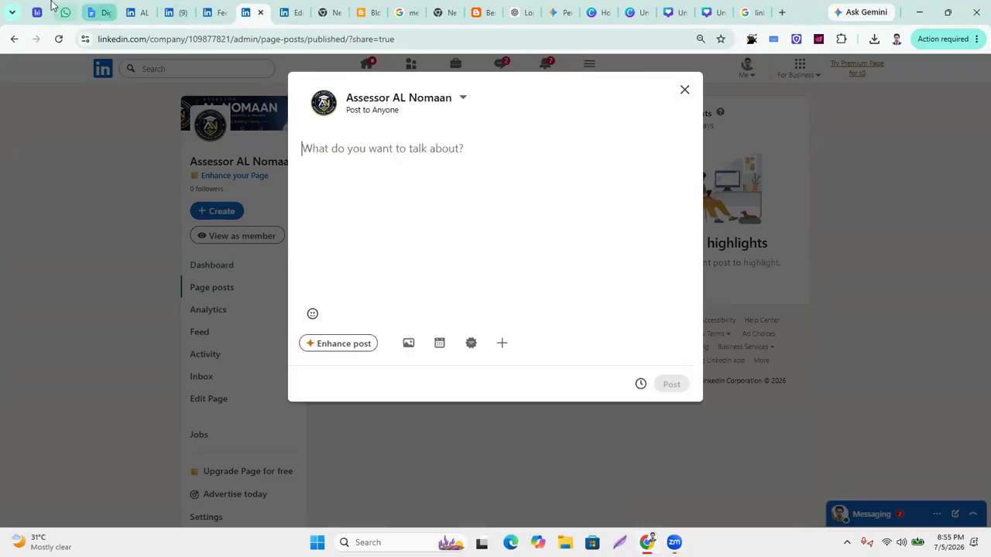
left_click(107, 13)
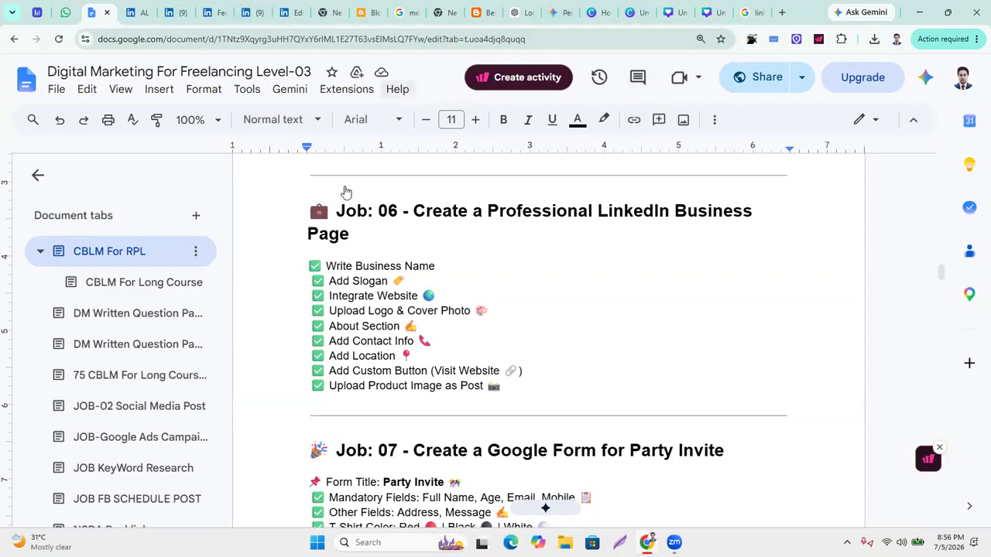
left_click(528, 14)
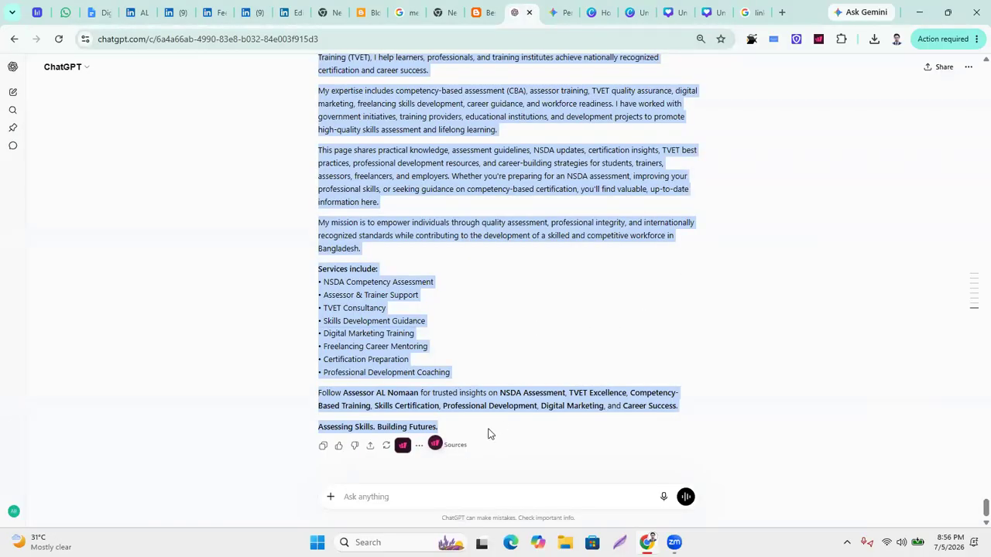
Write a Create image prompt for a CBT&AM Level-04 LinkedIn post banner aimed at students.
left_click(381, 496)
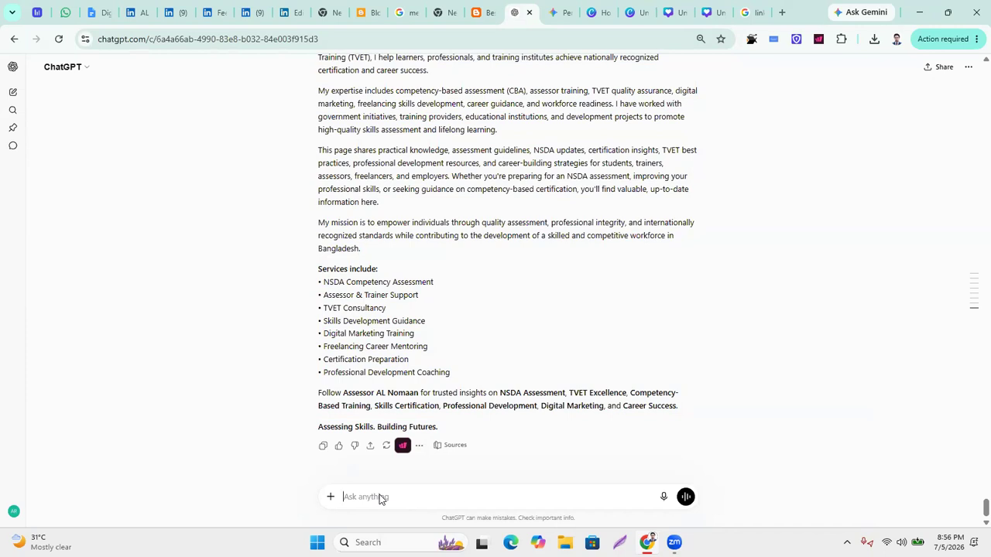
type("as")
type(" a traine")
type("r")
type(", i want")
type("ed ")
type("to")
type(" tech")
key("BackSpace")
key("BackSpace")
key("BackSpace")
type("ac")
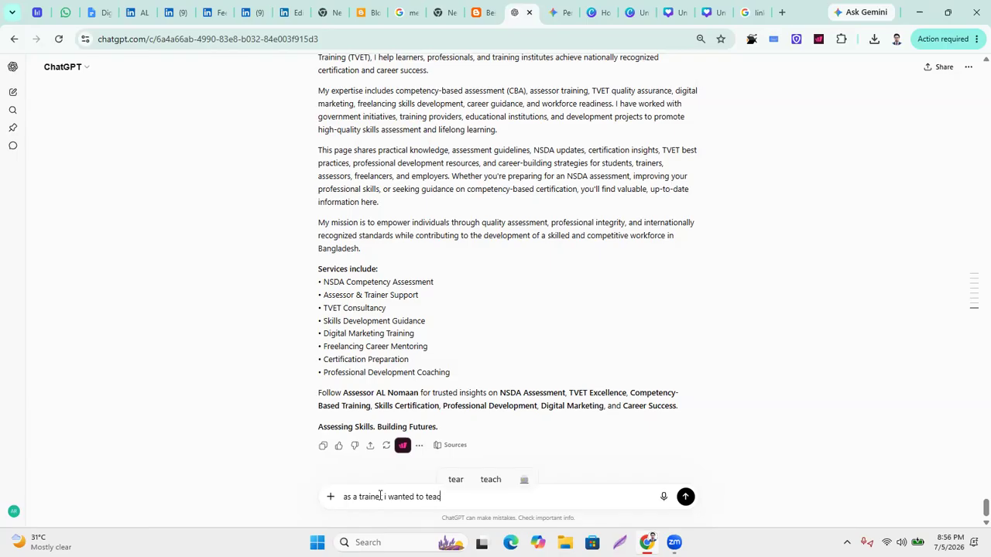
type("h CN")
key("BackSpace")
type("BT&AM Level-04")
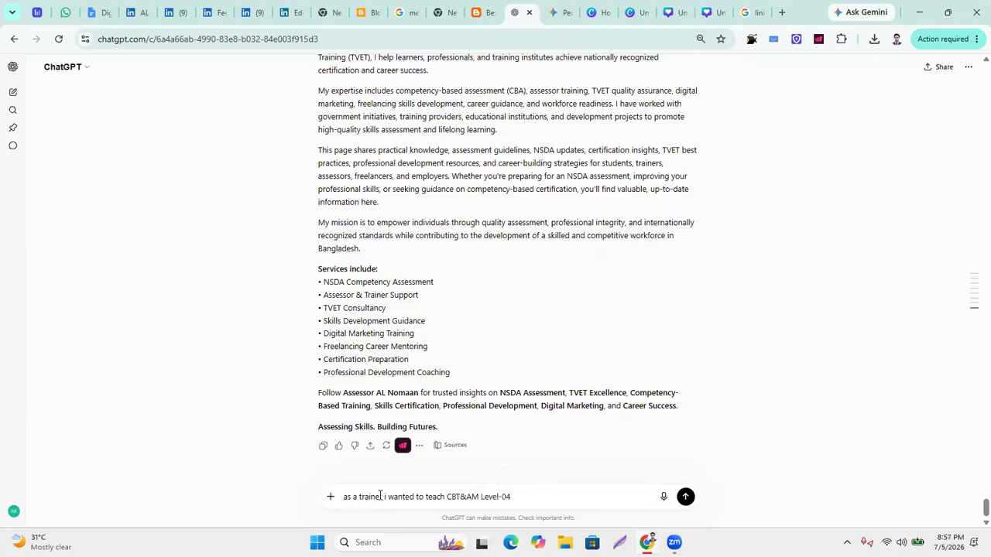
type(", so write a")
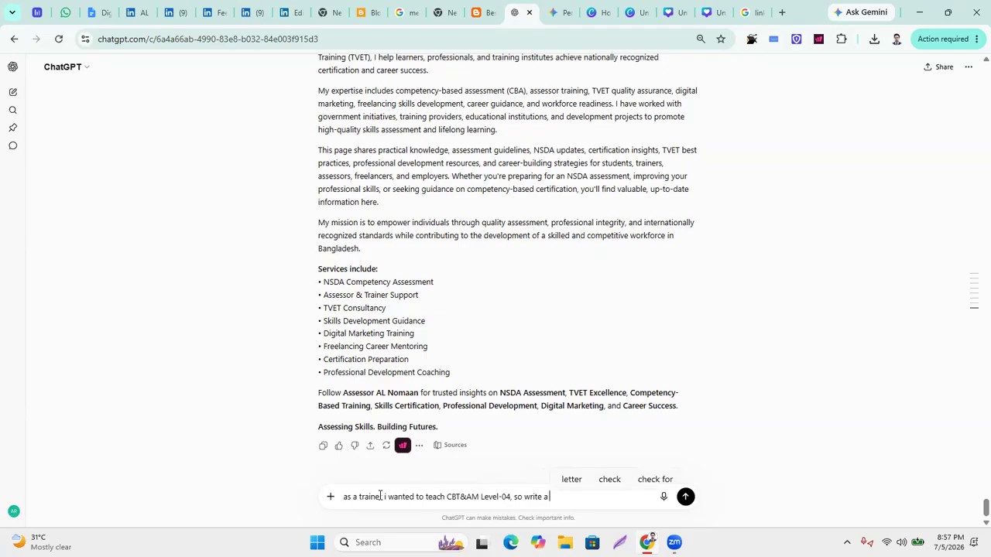
type(" PROM")
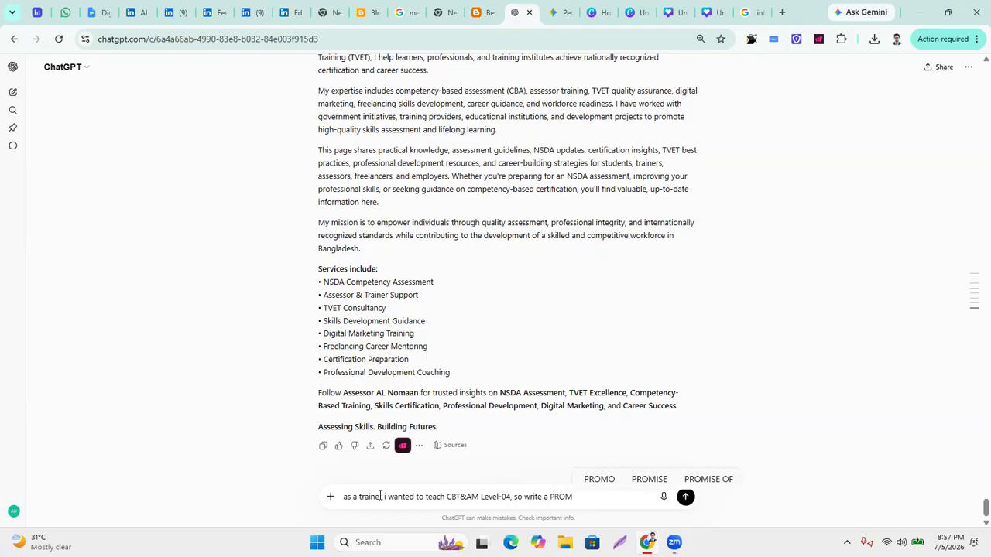
key("BackSpace")
key("BackSpace")
key("BackSpace")
key("BackSpace")
key("BackSpace")
key("BackSpace")
key("BackSpace")
key("BackSpace")
key("BackSpace")
key("BackSpace")
key("BackSpace")
key("BackSpace")
type("DESIGN A ")
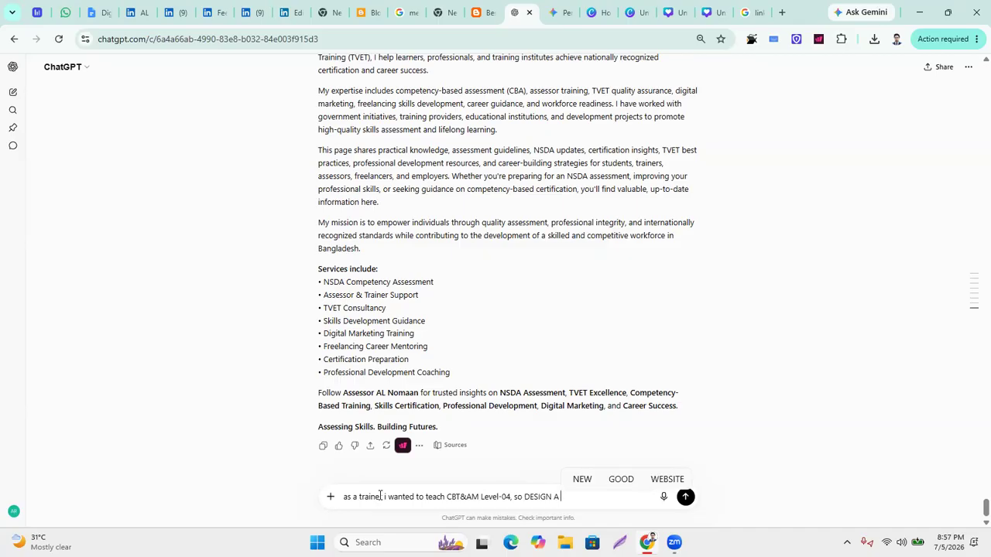
type("BANN")
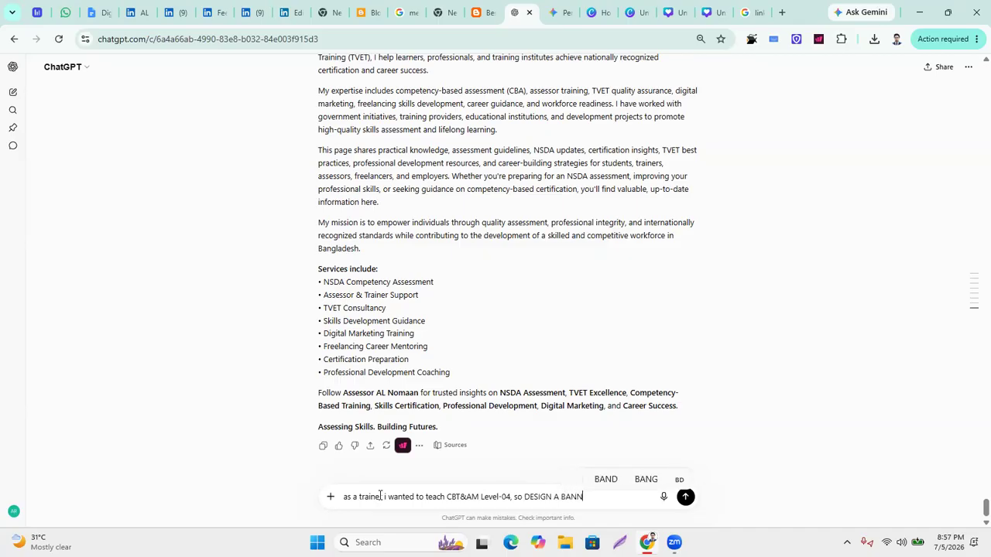
type("ER IMAG")
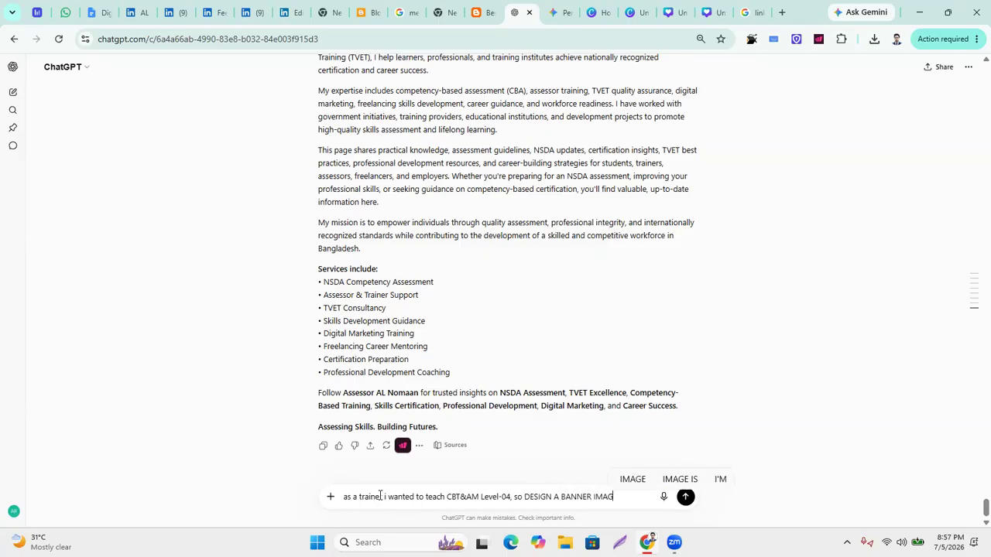
type("E FO")
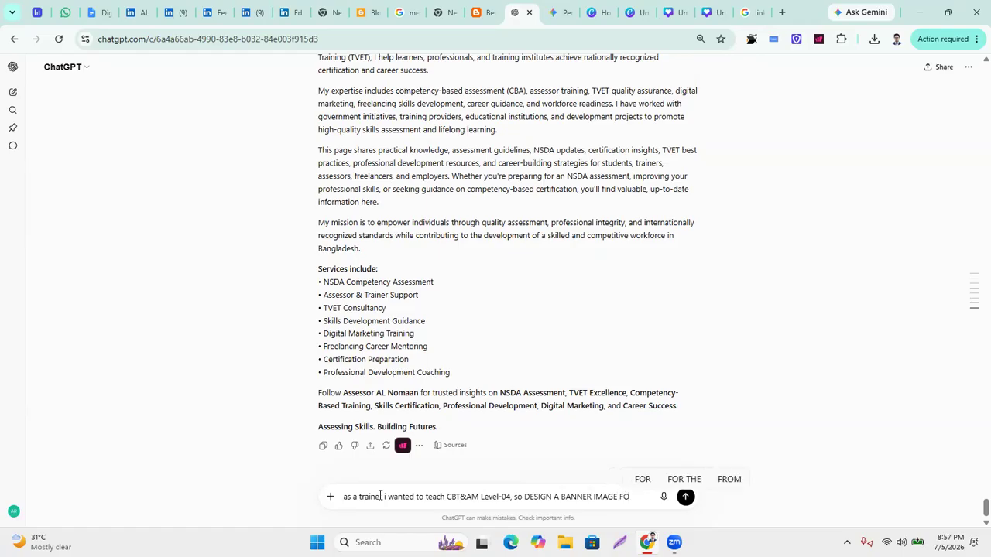
type("R MY LI")
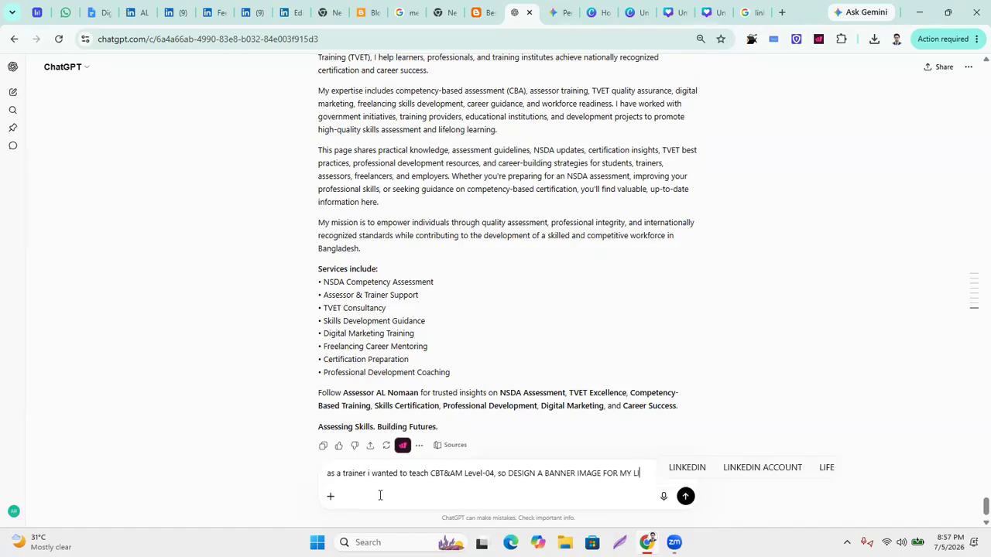
type("NKEDIN POST")
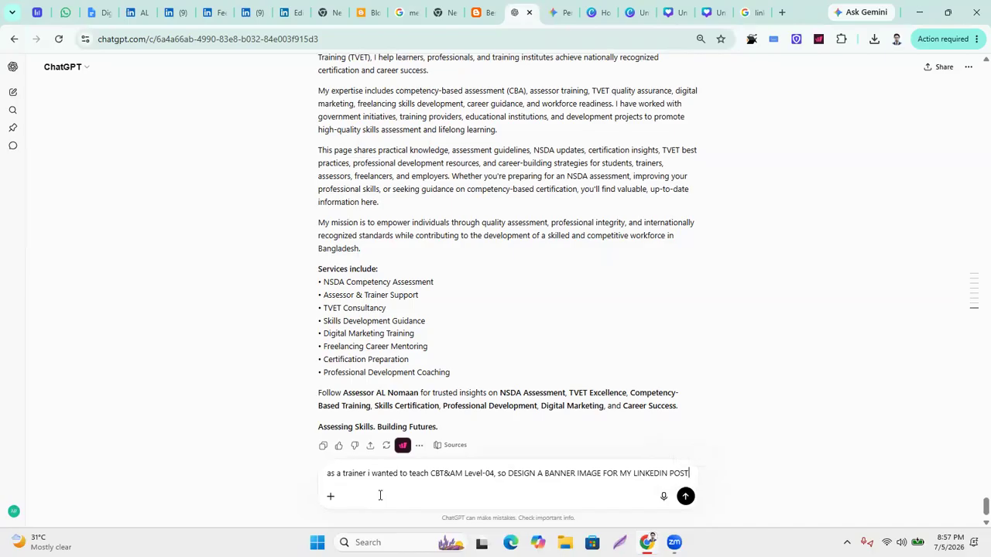
type(" FOR MY")
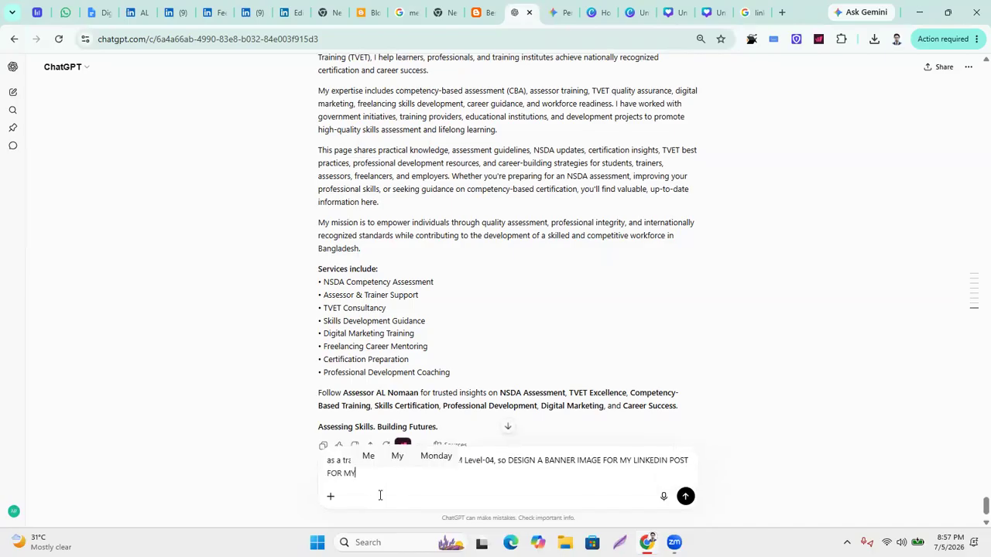
type(" STUDENTS")
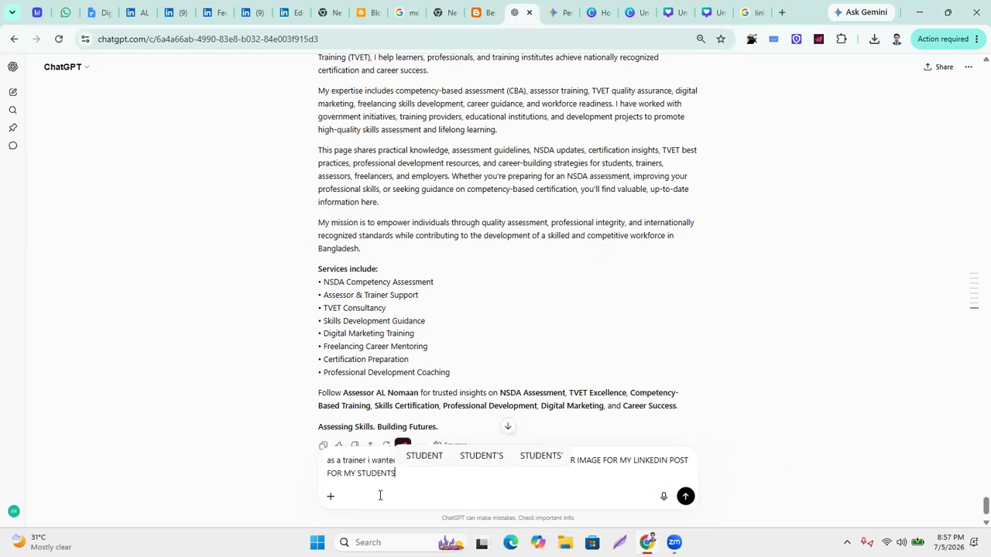
left_click(330, 496)
left_click(349, 359)
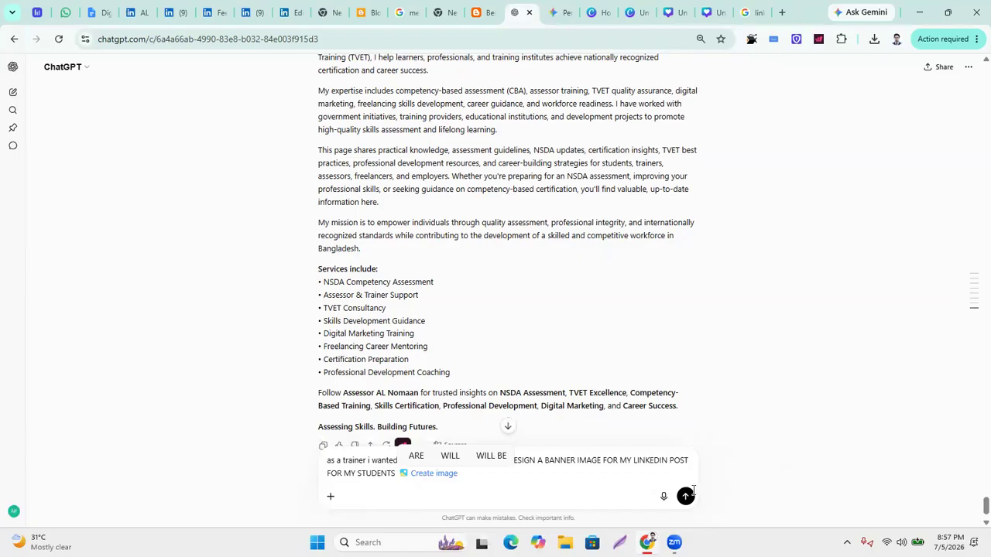
Send the banner image request and view the Job 06 checklist while it generates.
key("Return")
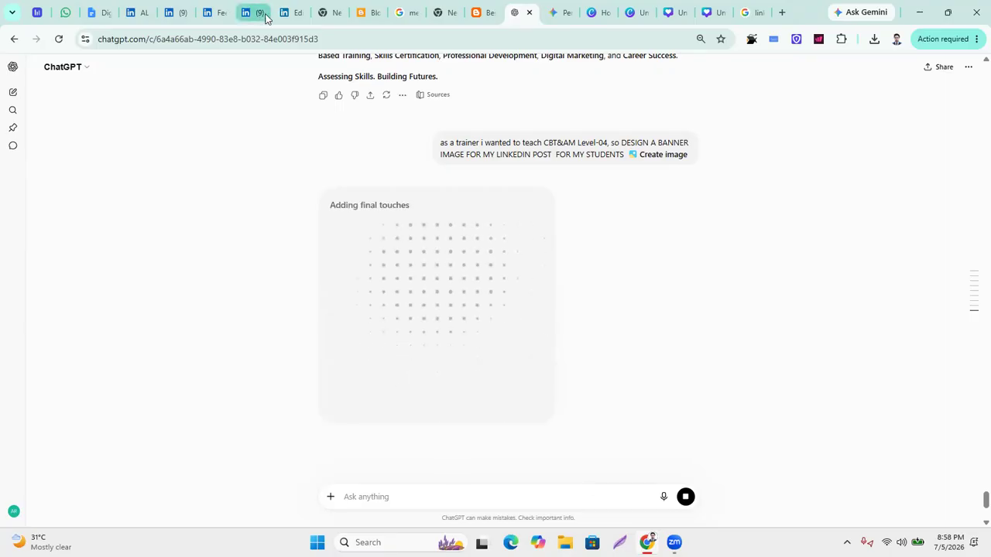
left_click(96, 13)
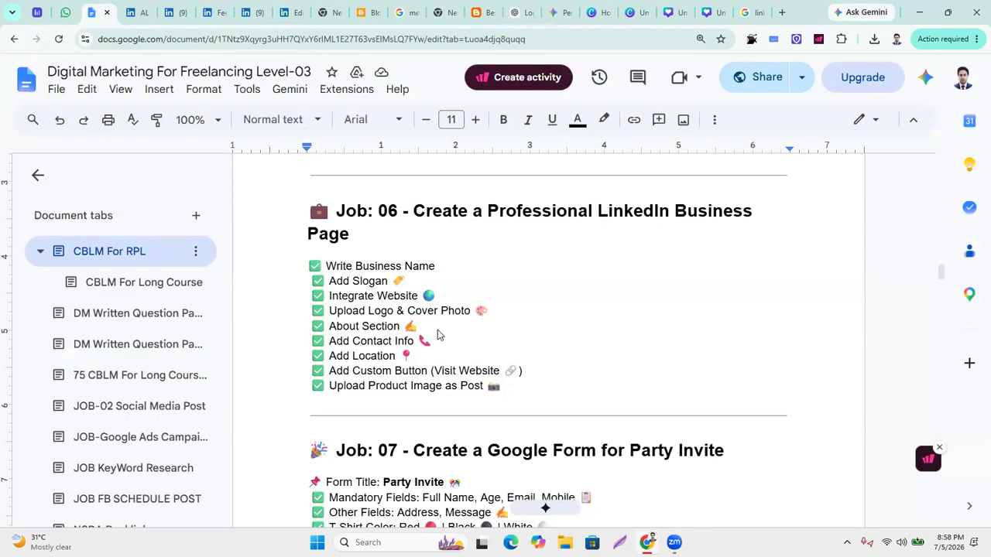
Go back to ChatGPT to check on the banner still being generated.
left_click(515, 13)
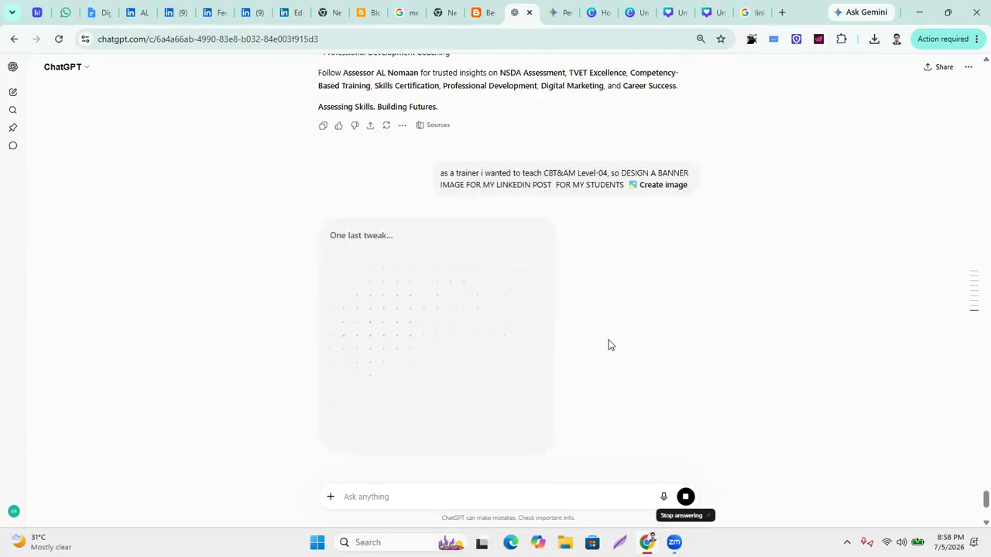
Zoom in on the chat and scroll through the two finished banner designs.
key("ctrl+plus")
key("ctrl+plus")
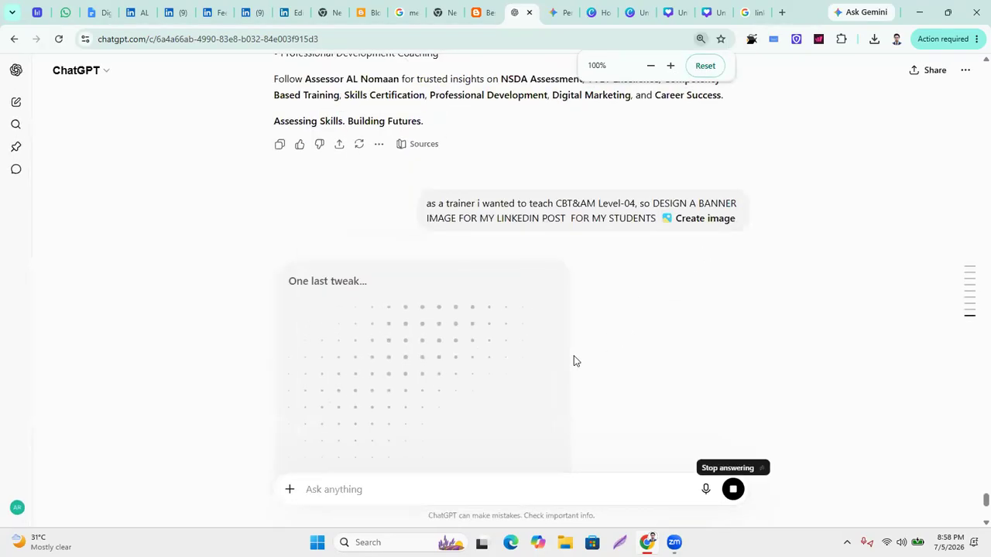
scroll(491, 327, "down", 3)
scroll(491, 327, "up", 1)
scroll(492, 328, "up", 1)
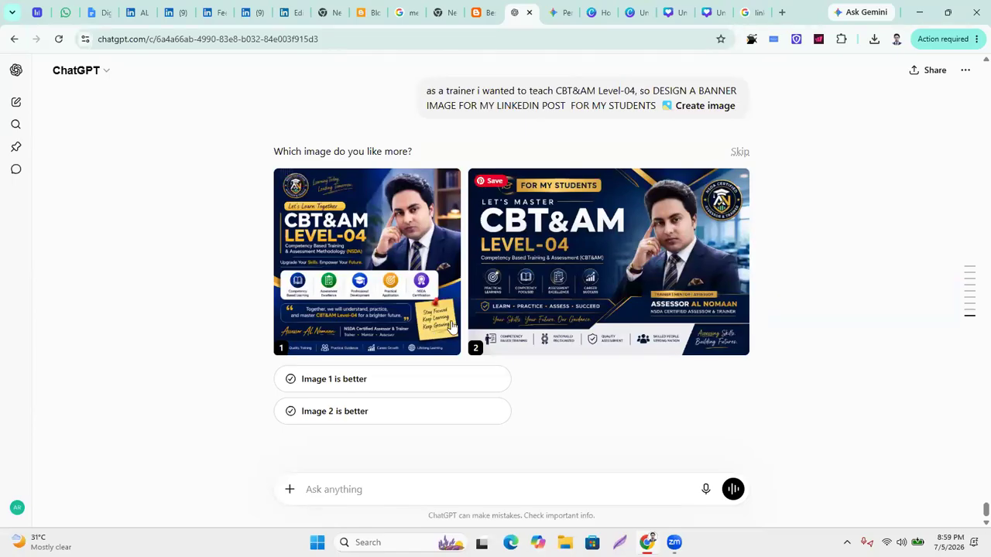
Open the landscape banner and download both images in the series as PNGs.
left_click(398, 227)
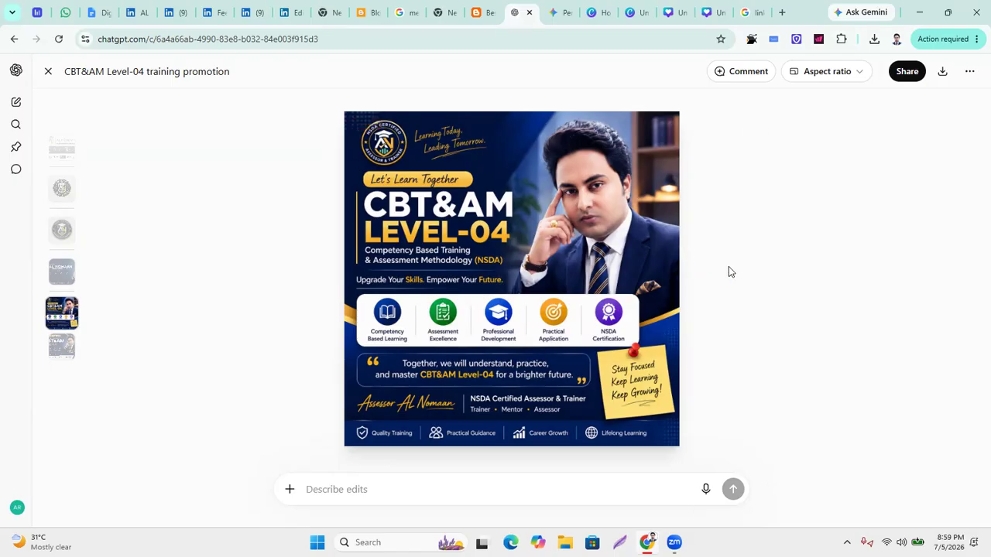
left_click(67, 348)
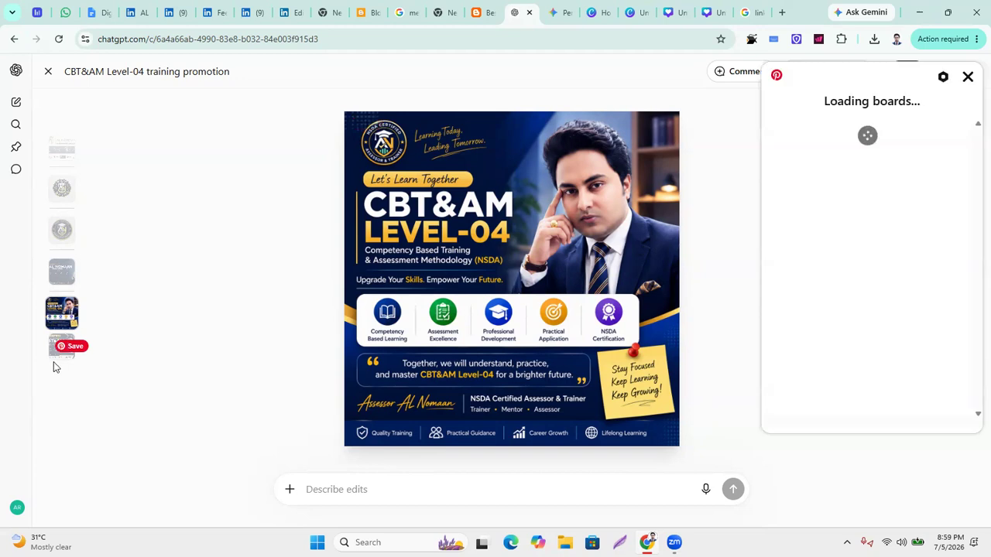
left_click(52, 358)
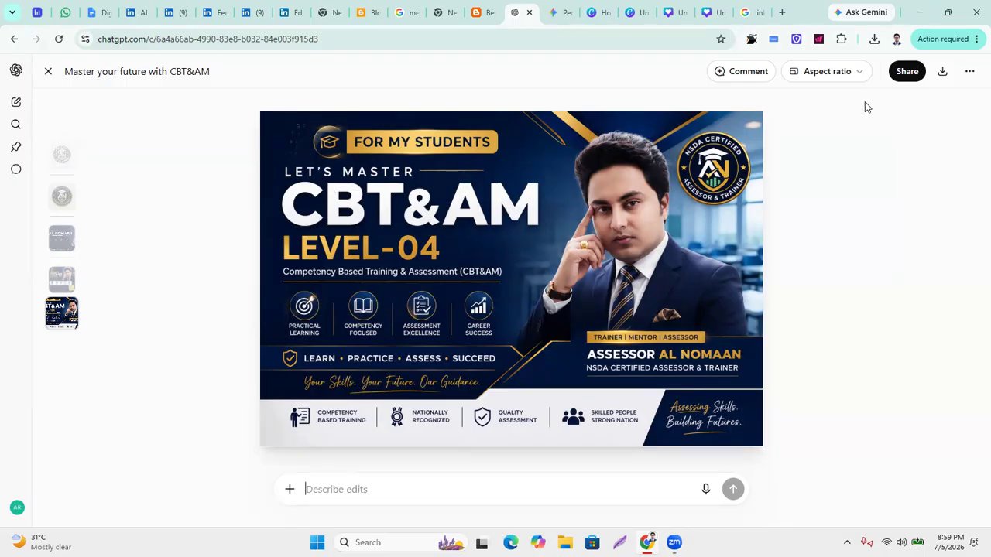
left_click(943, 71)
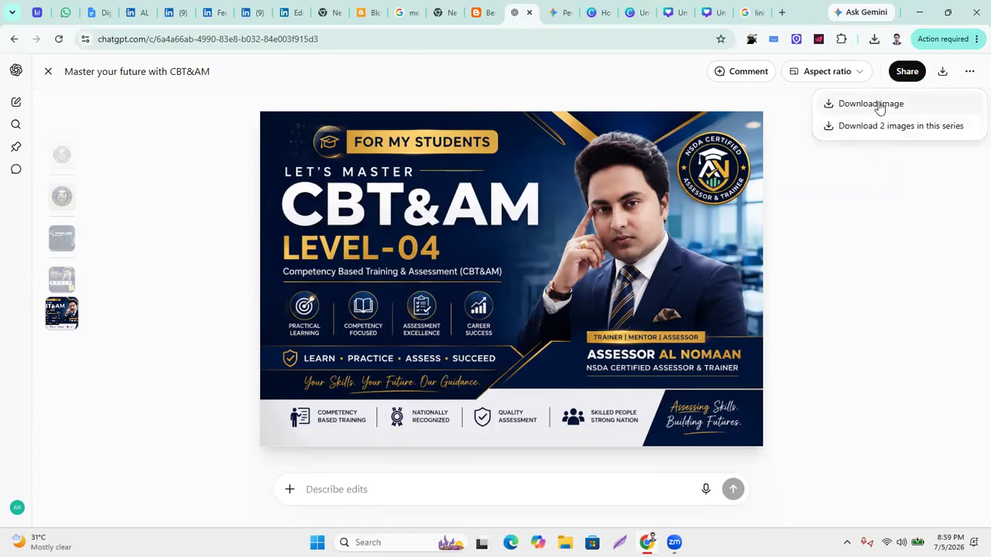
left_click(890, 127)
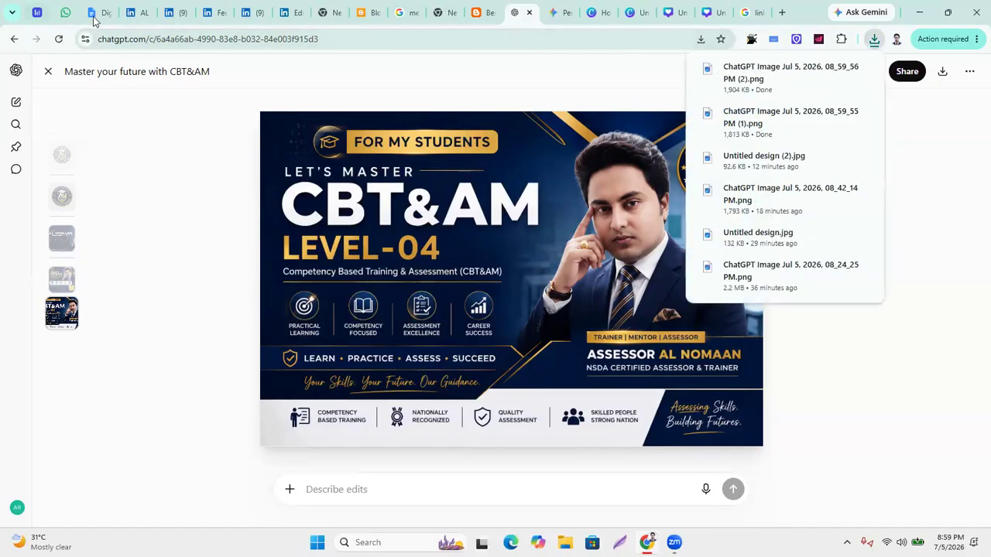
Upload the square Level-04 banner from Downloads into the LinkedIn page post.
left_click(292, 12)
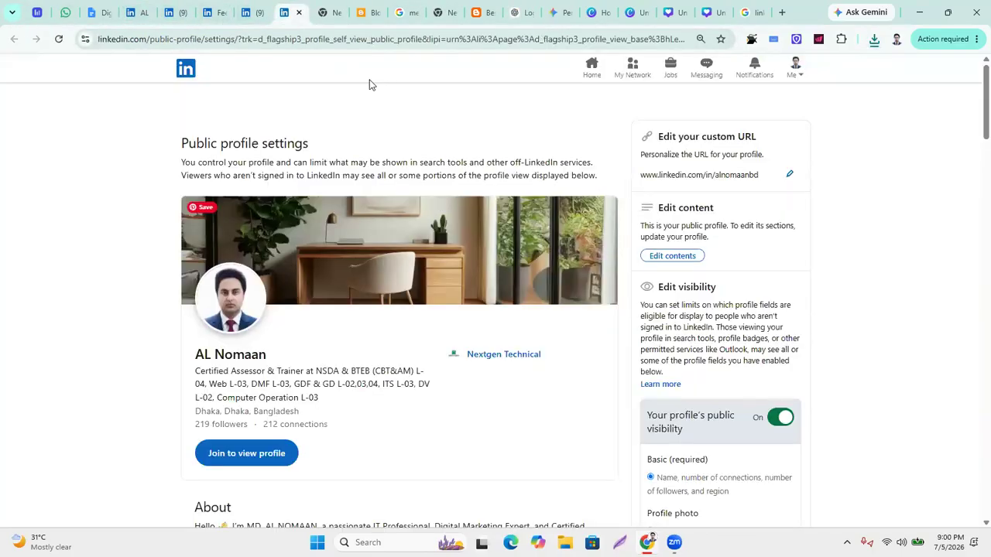
left_click(251, 12)
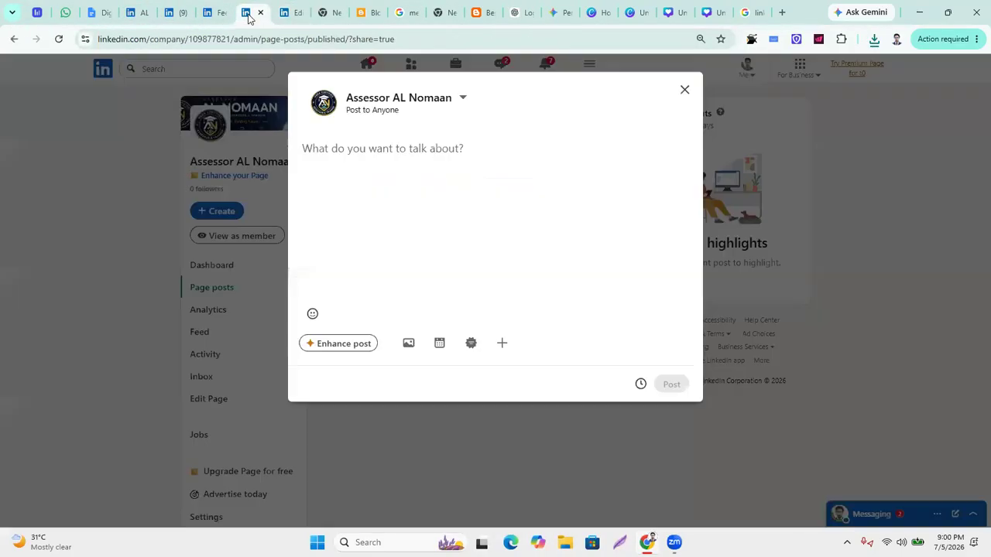
left_click(406, 344)
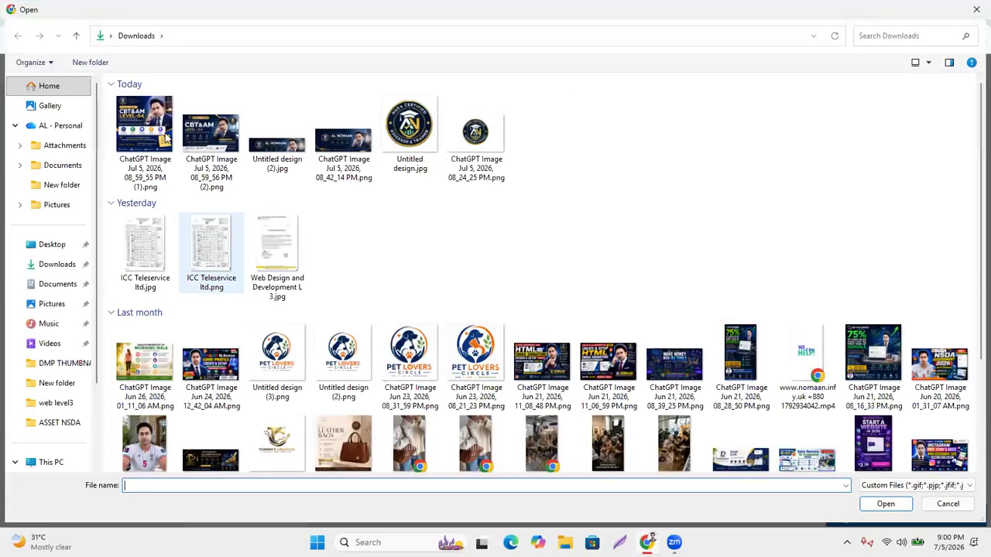
double_click(123, 133)
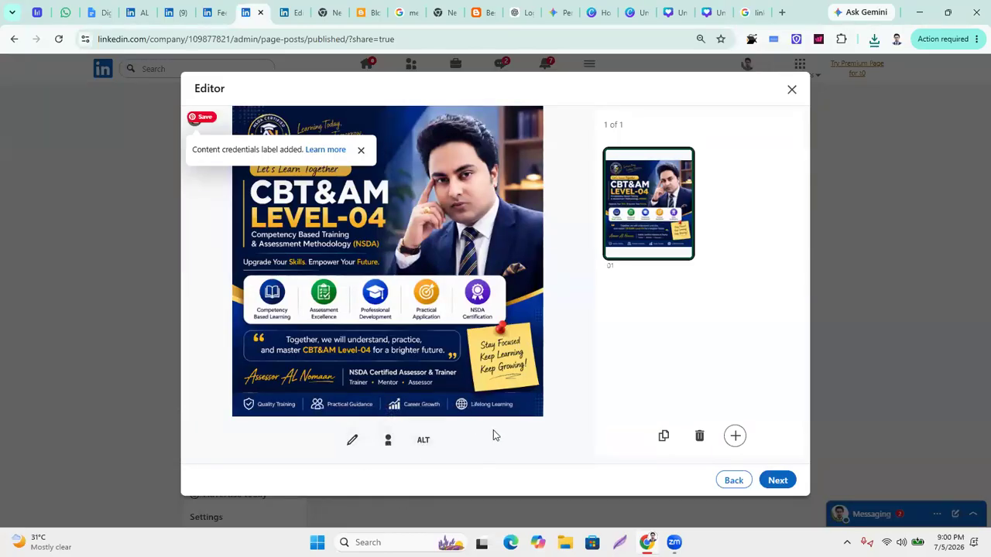
Attach the landscape banner as a second image and preview both images.
left_click(736, 436)
left_click(737, 356)
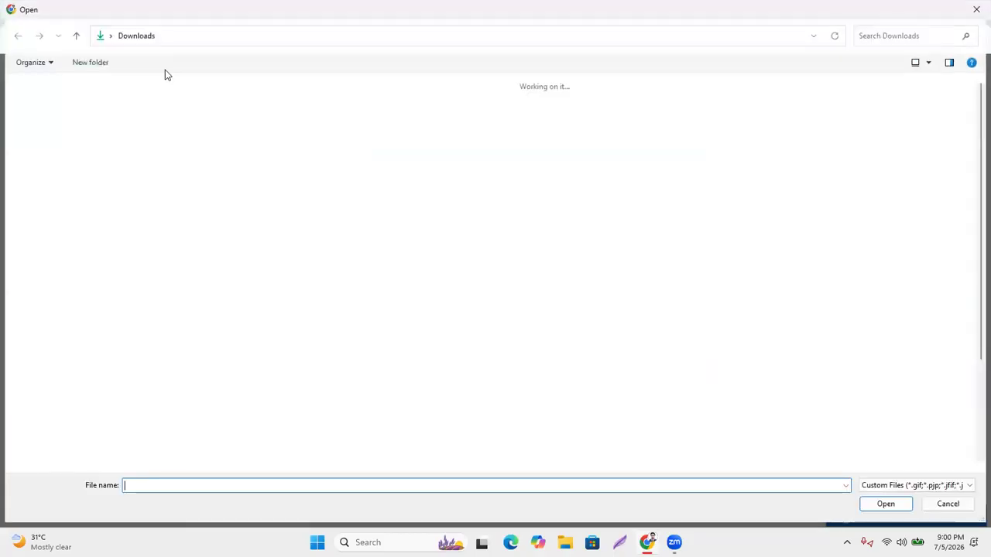
left_click(203, 140)
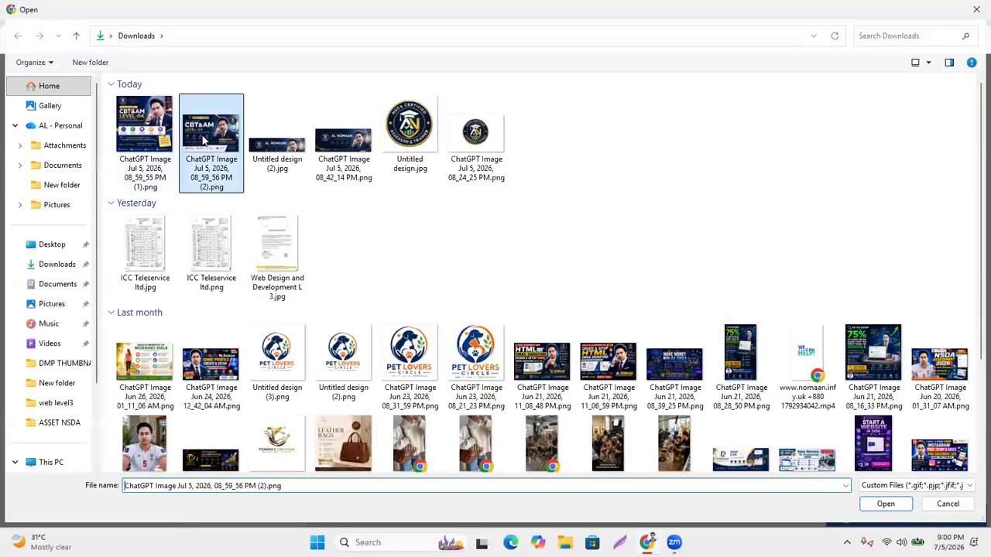
double_click(203, 140)
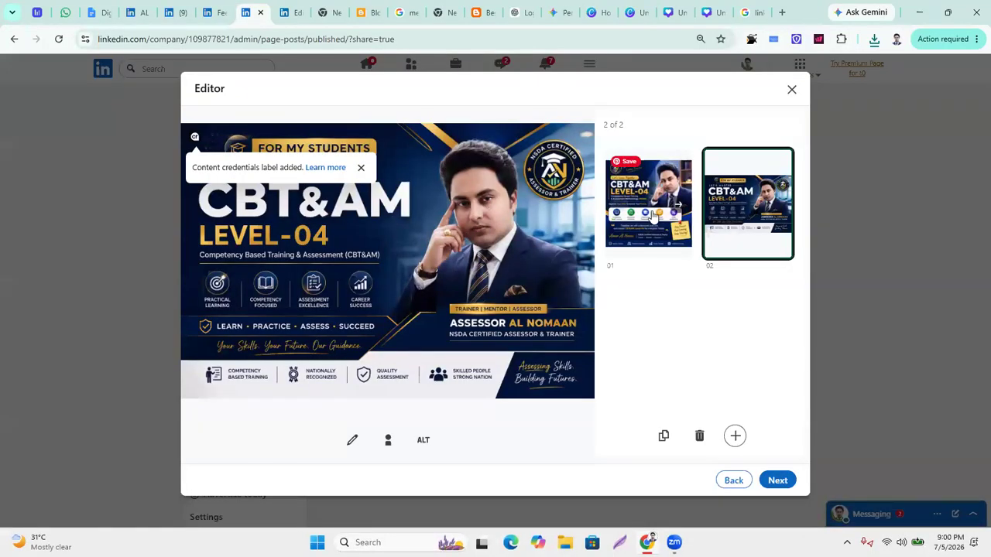
left_click(652, 217)
left_click(727, 219)
left_click(652, 213)
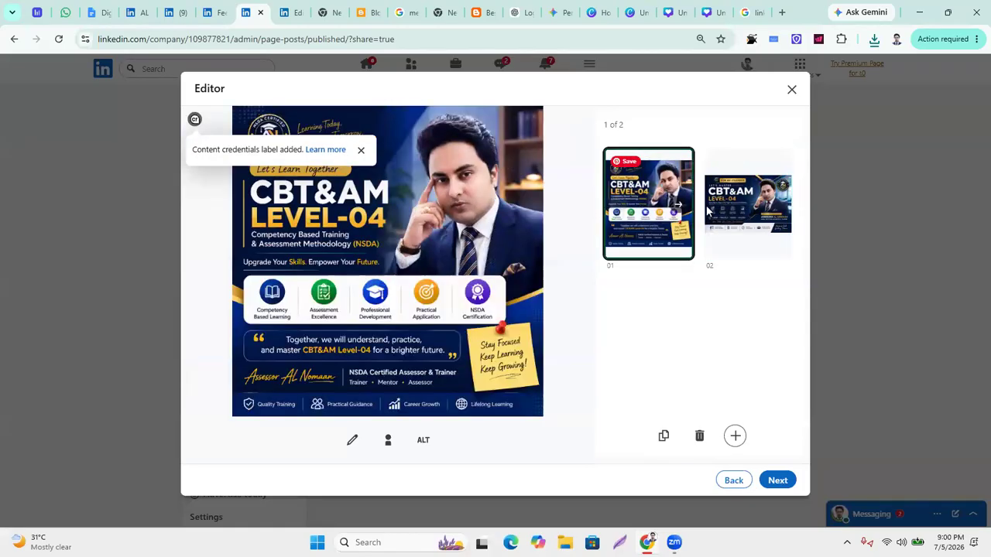
left_click(789, 481)
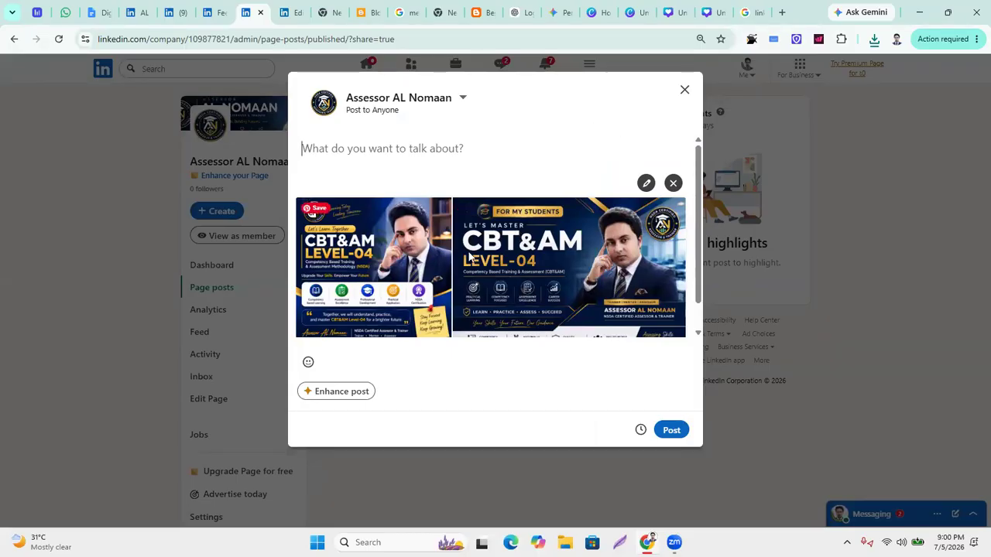
Remove both images and reattach only the square Level-04 banner to the post.
left_click(673, 183)
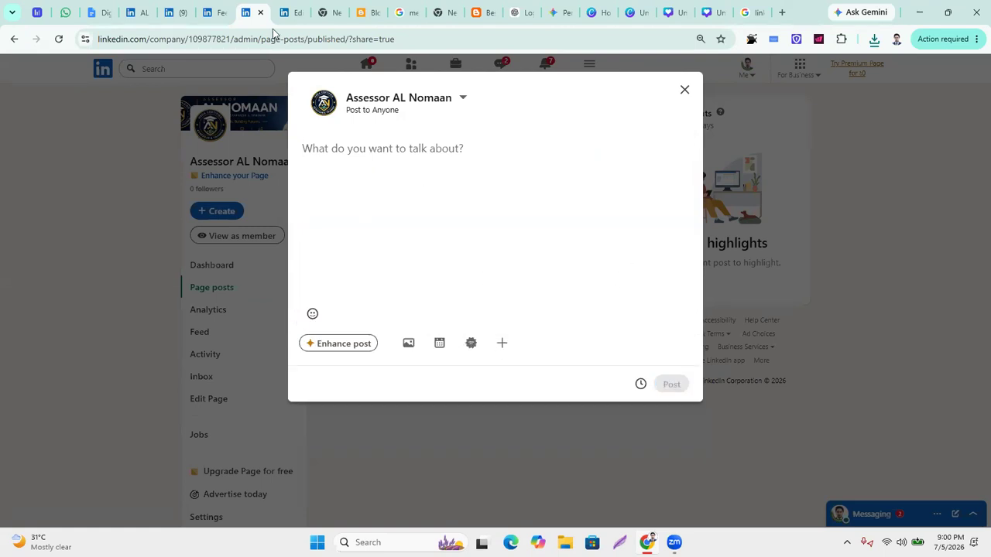
left_click(502, 344)
left_click(409, 348)
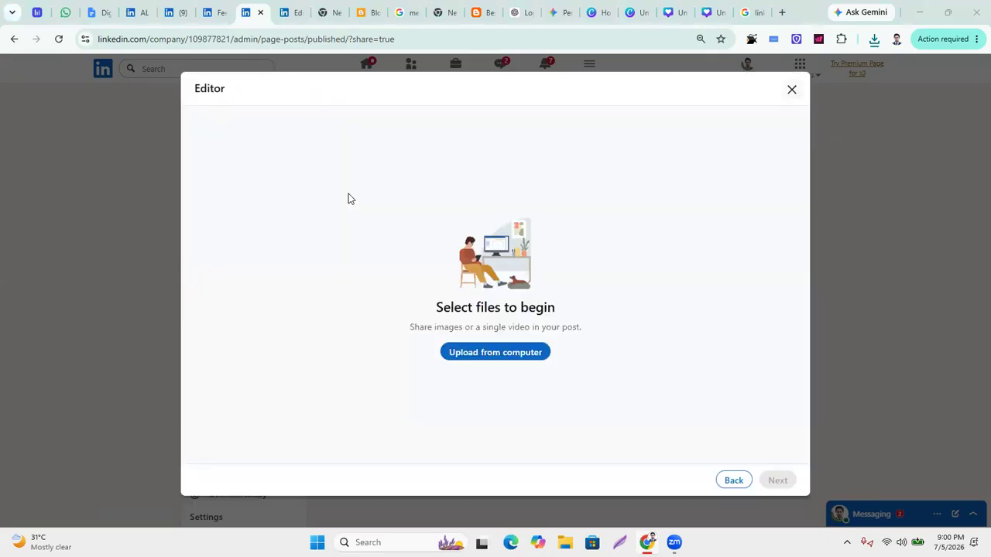
left_click(513, 359)
left_click(163, 138)
double_click(160, 136)
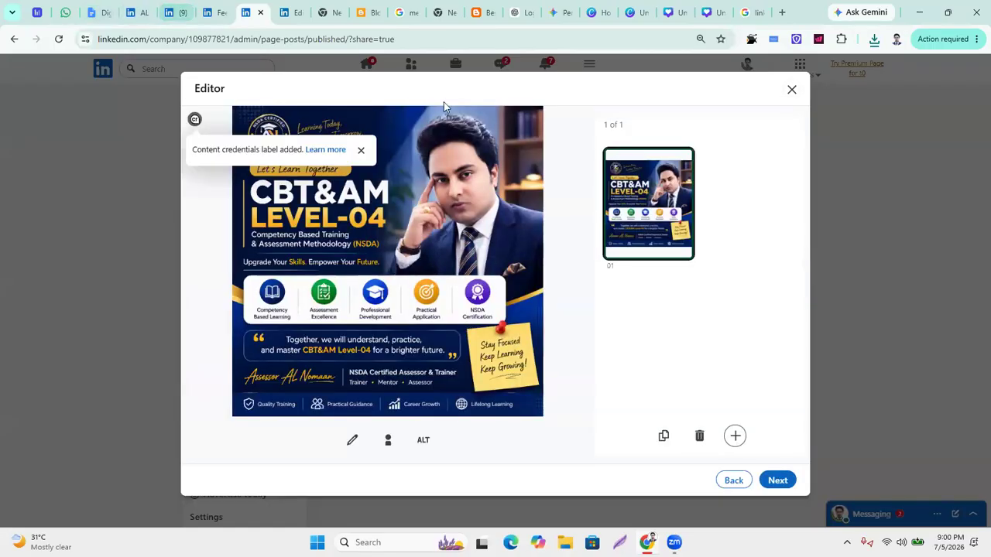
left_click(523, 12)
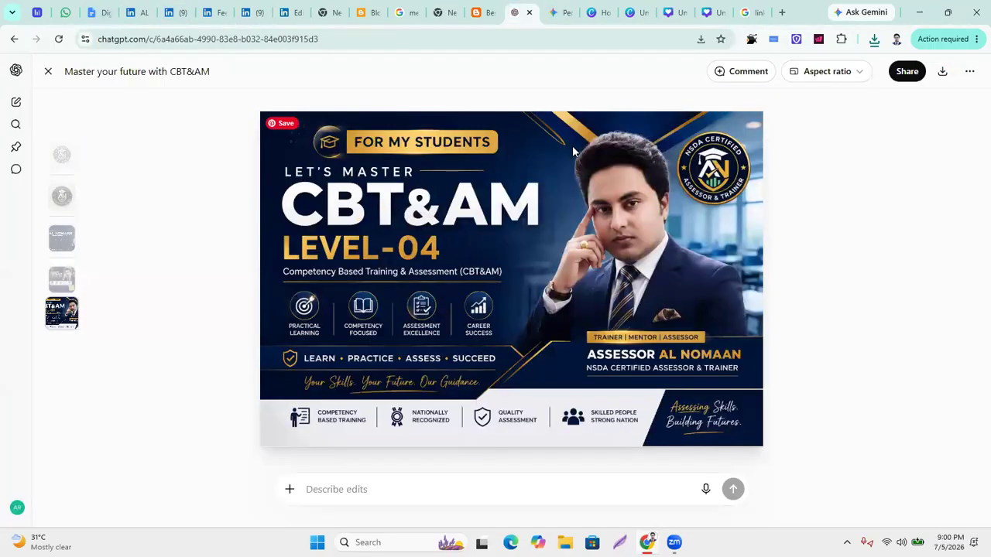
Type a prompt requesting a professional Bengali LinkedIn post for future CBT&AM Level-04 students.
left_click(47, 71)
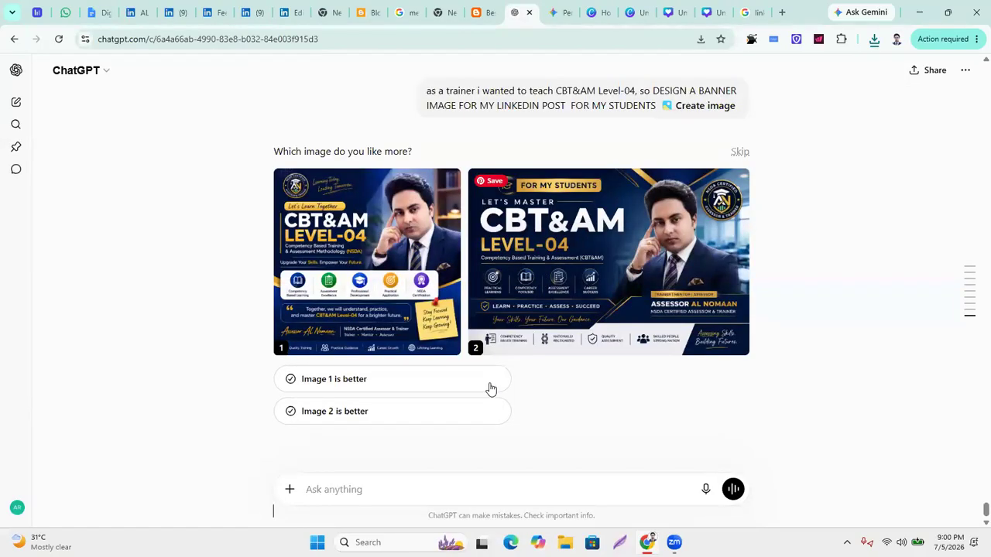
left_click(359, 492)
type("POST ")
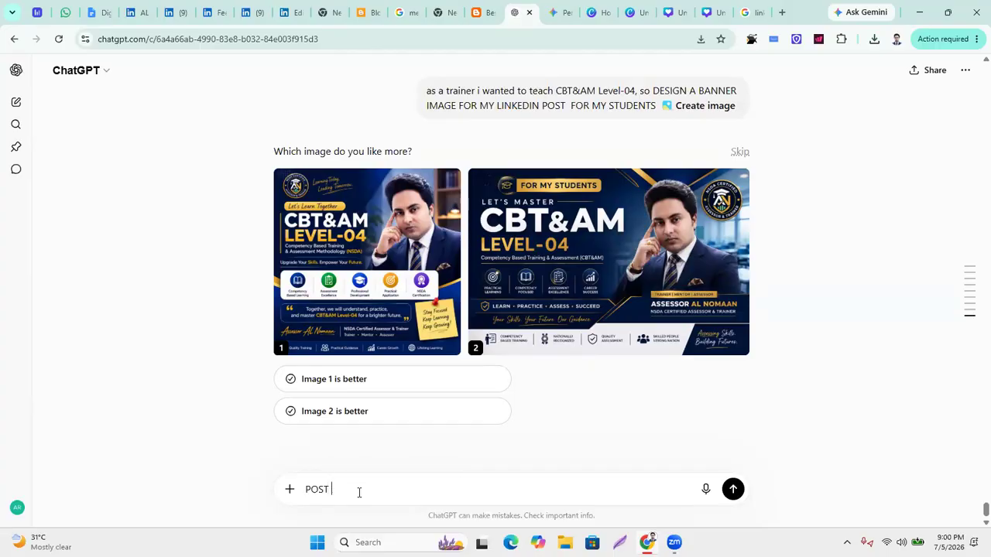
type("FOR MY FUTU")
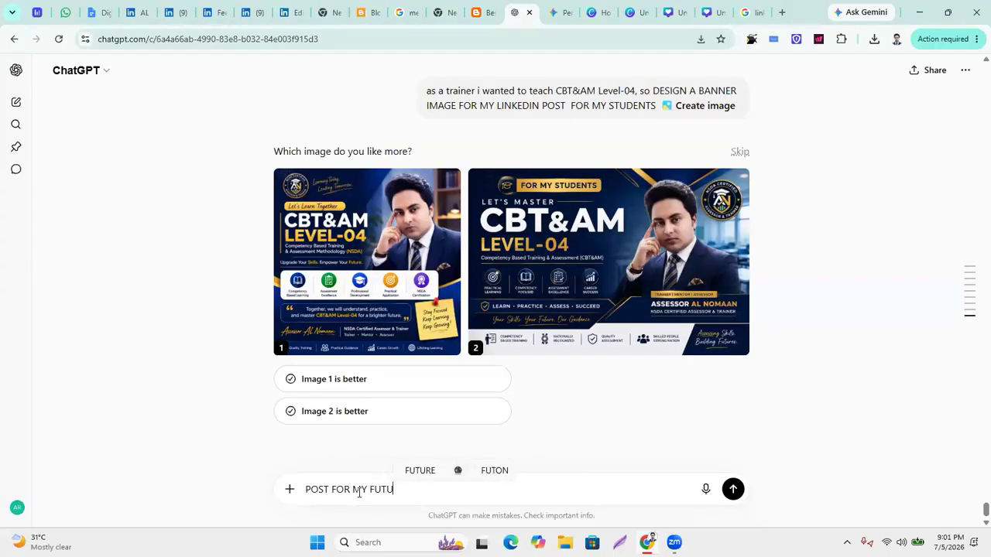
type("RE STUD")
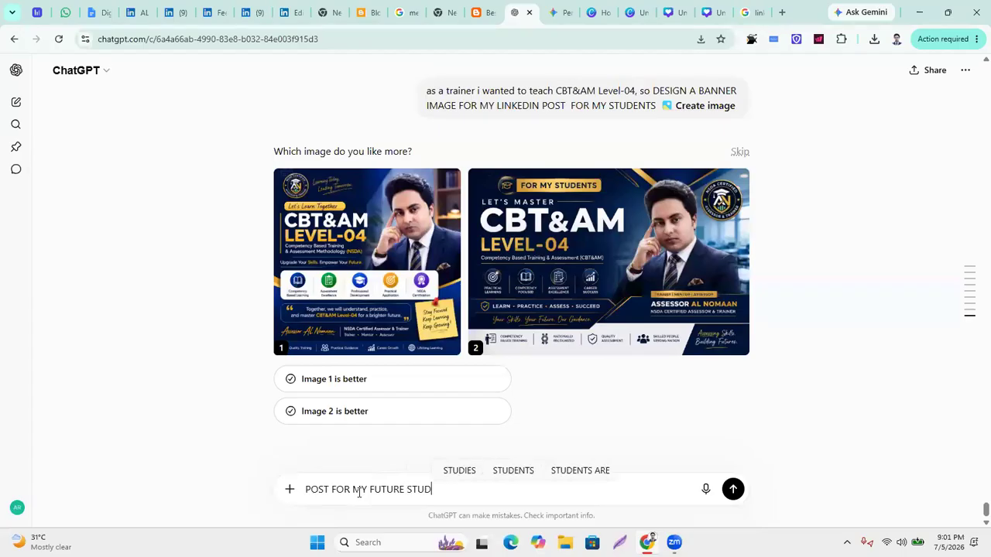
type("ENTS WH")
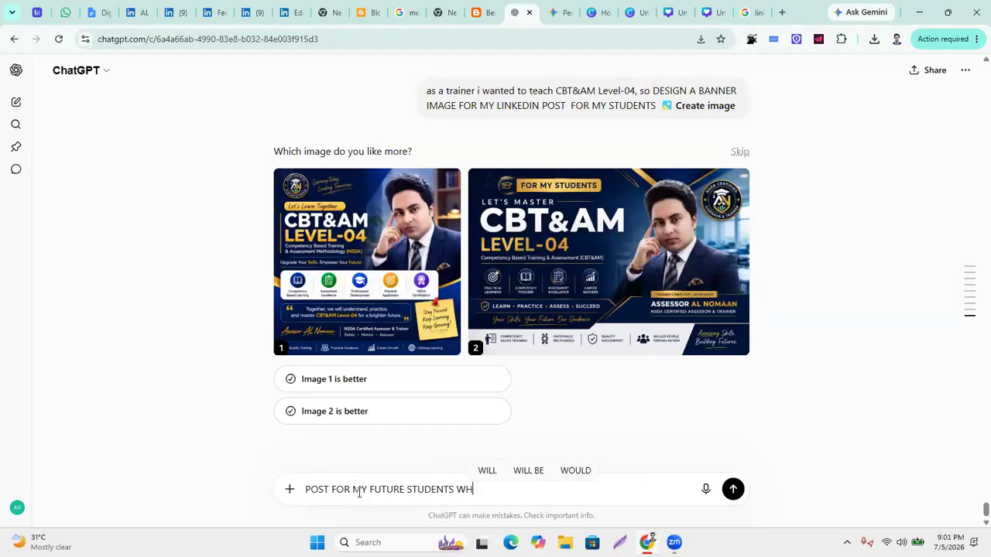
type("O INS")
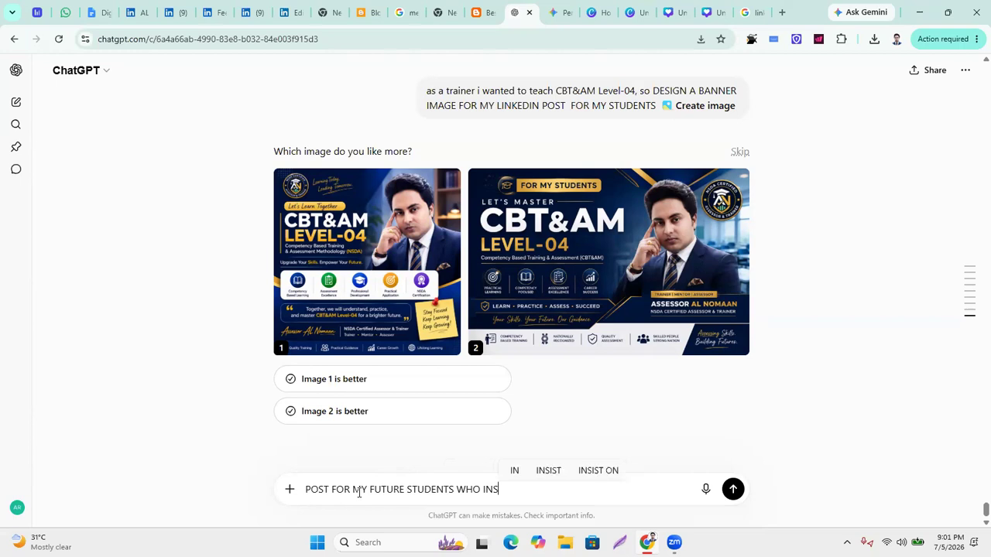
type("TERESTED TO LEARN ")
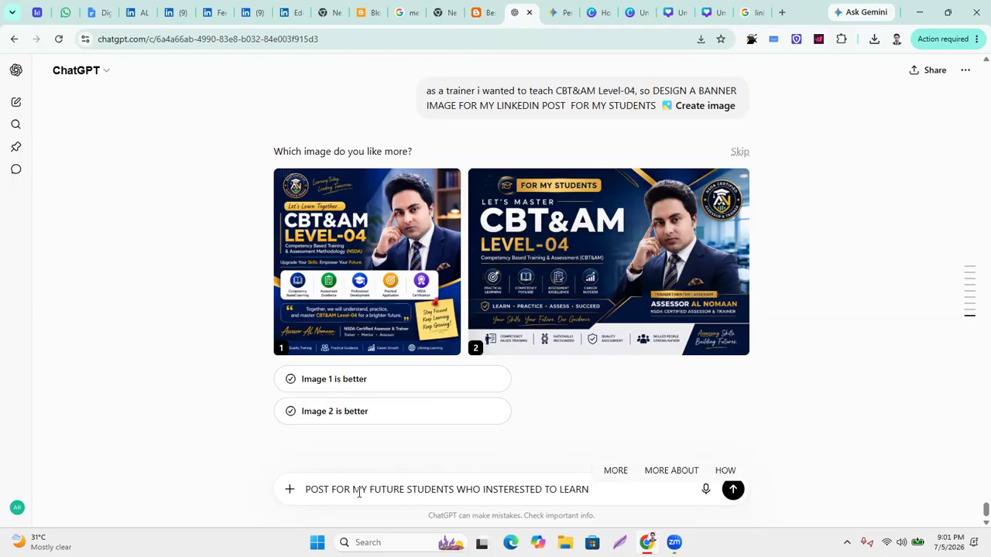
type("CBT")
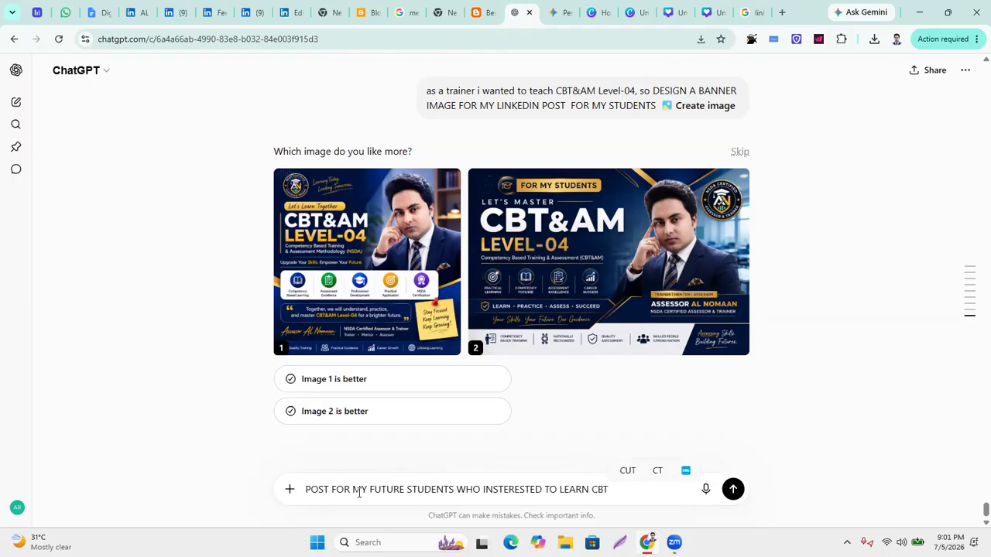
type("&AM Level-04")
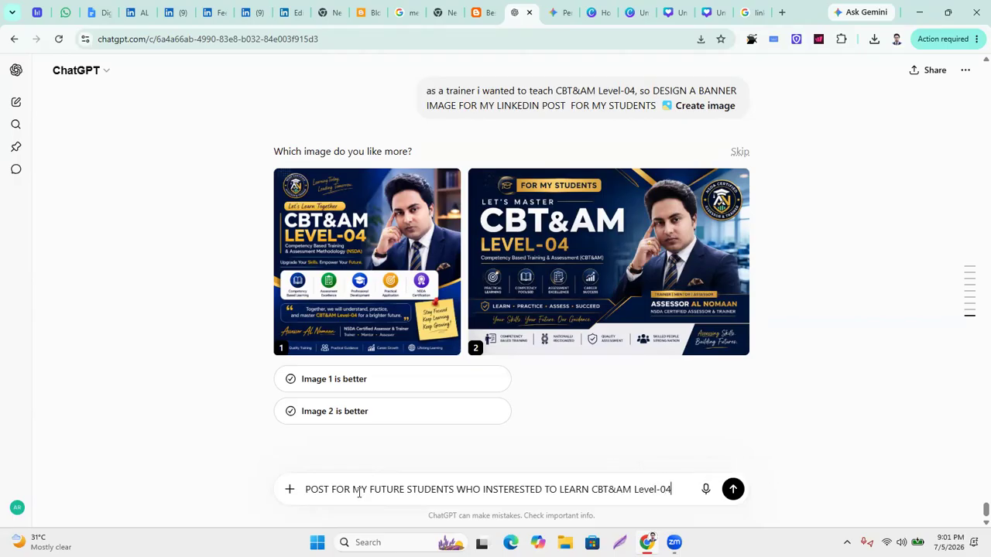
type(", so write a profes")
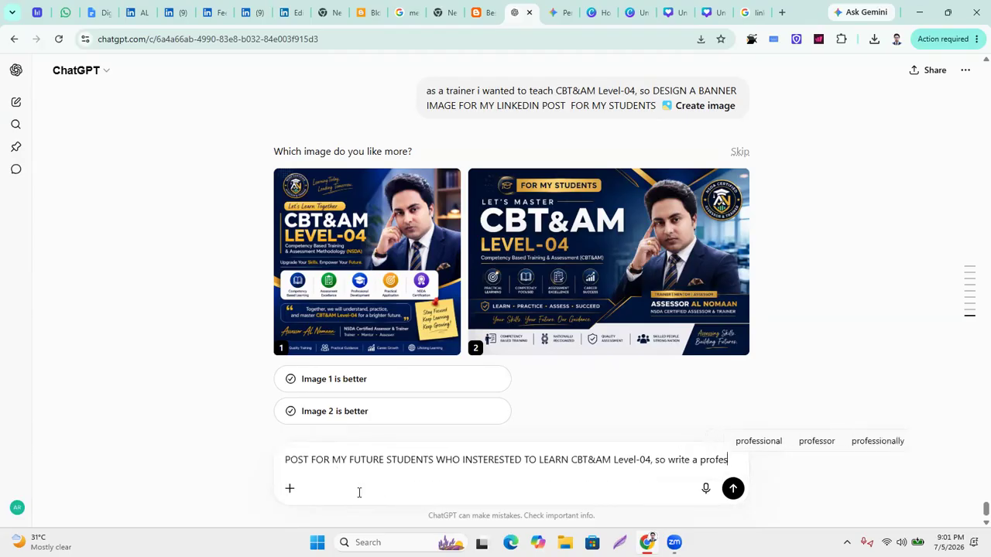
type("sional link")
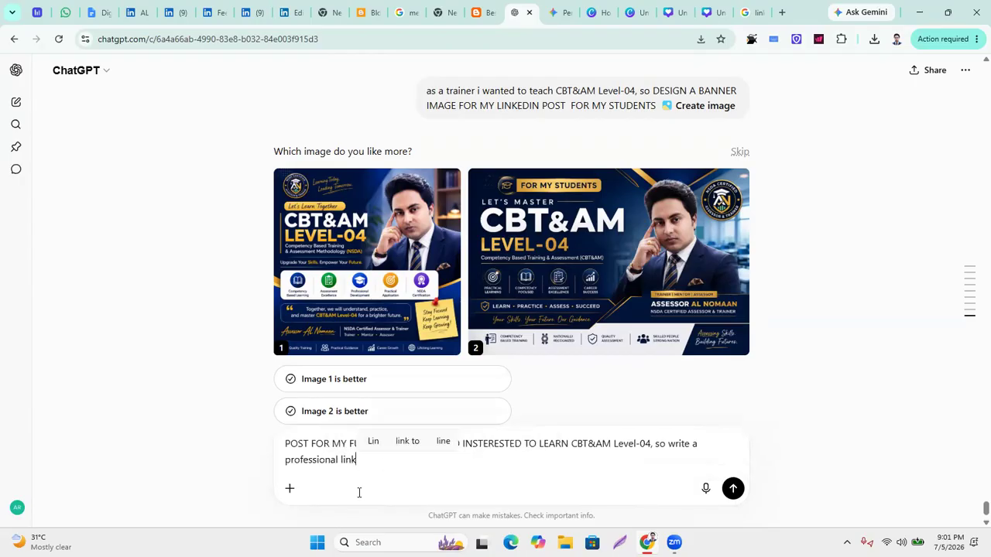
type("edin post for my bangla aud")
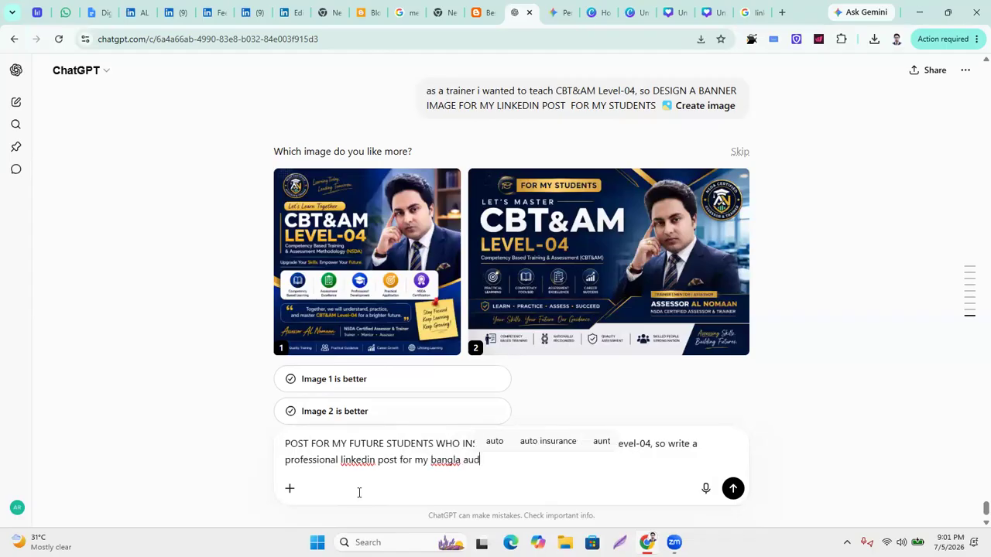
type("iences in bengali ")
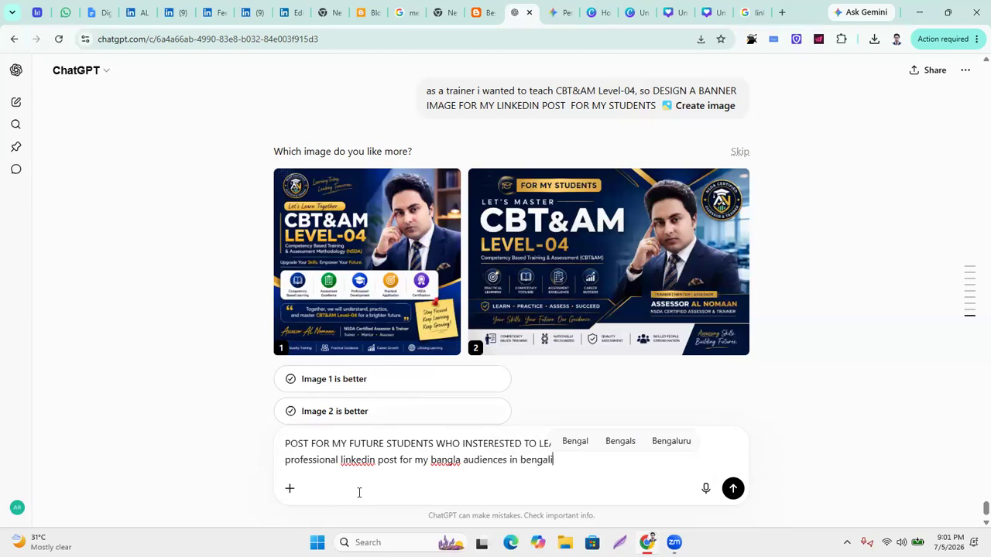
type("language")
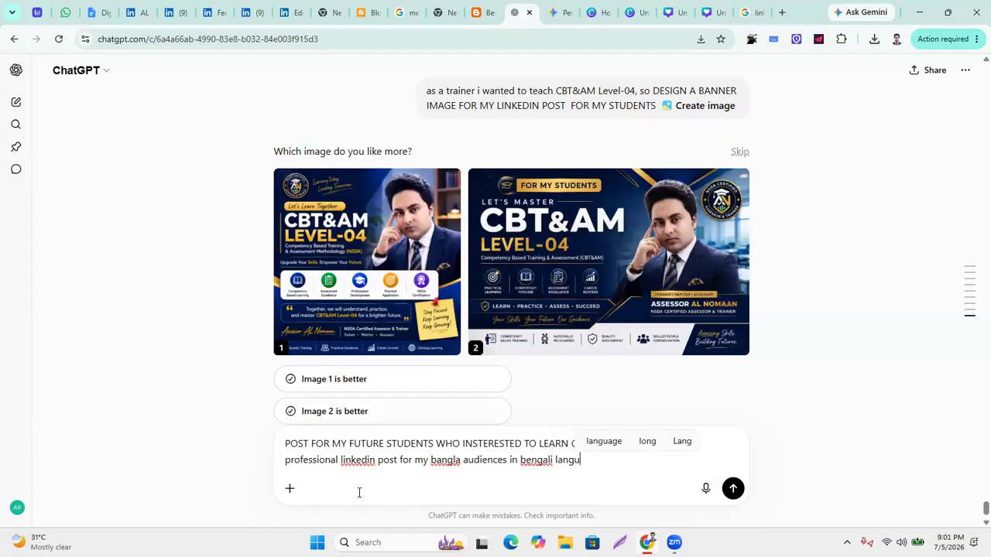
Send the request and select the entire generated Bengali post through its hashtags.
key("Return")
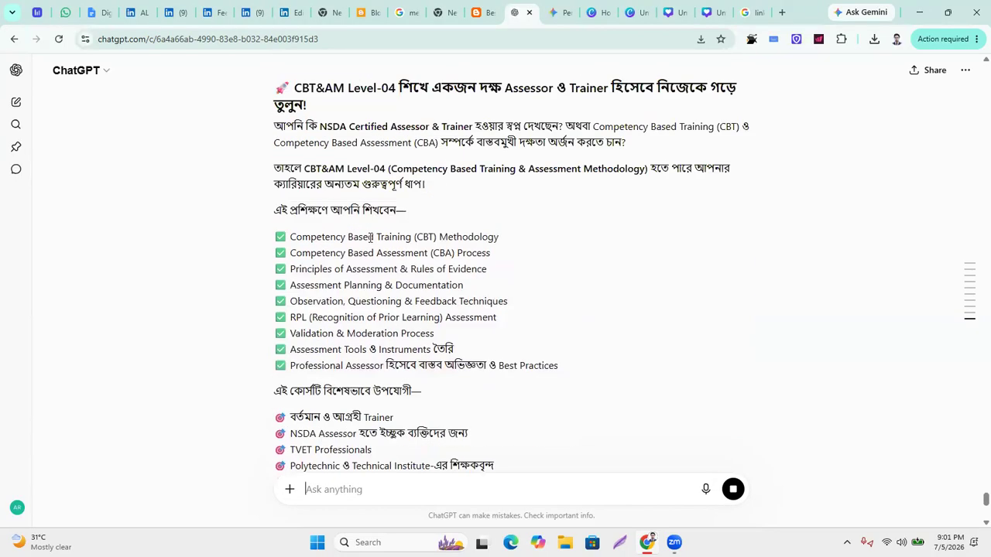
scroll(369, 238, "up", 2)
left_click_drag(276, 187, 430, 415)
scroll(370, 241, "down", 5)
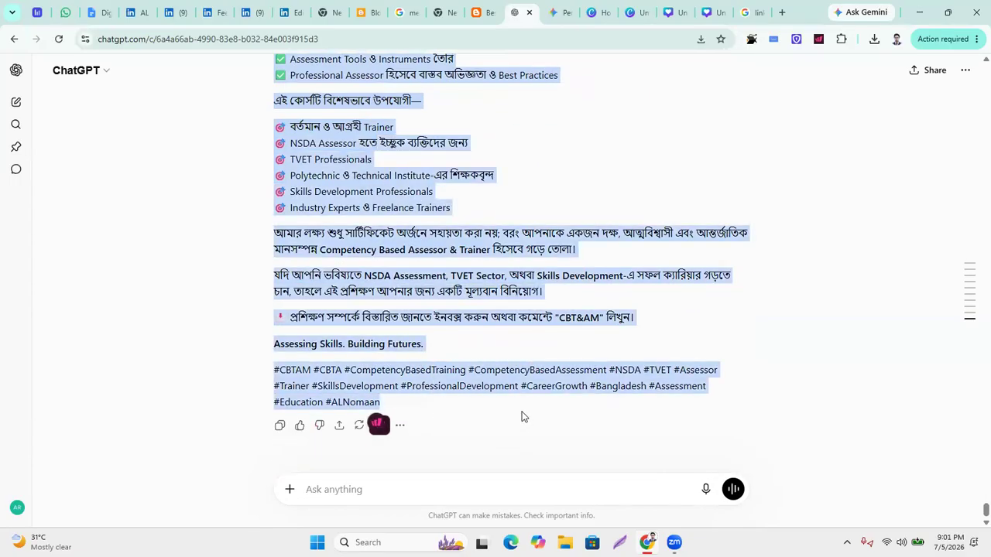
left_click(287, 12)
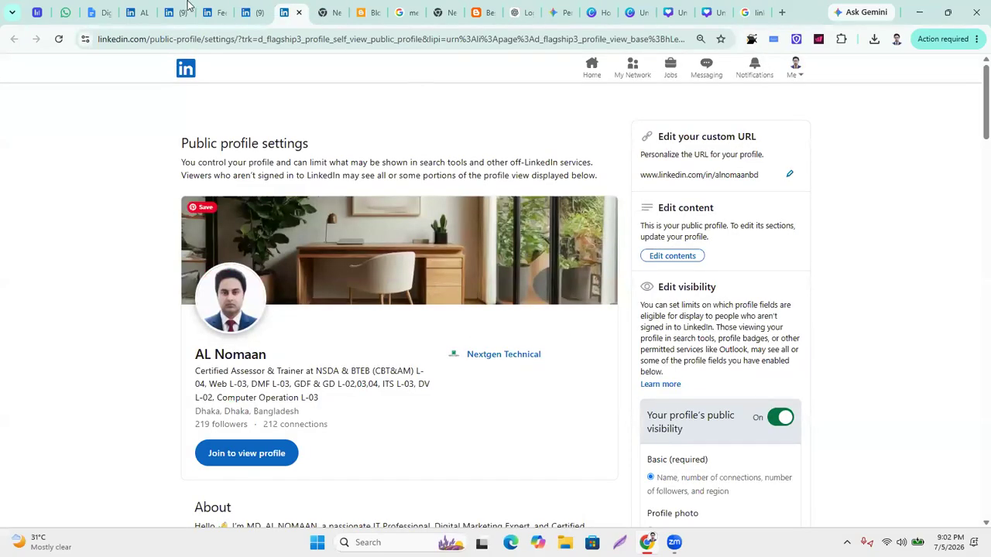
Paste the Bengali caption under the square banner and publish the page post.
left_click(255, 11)
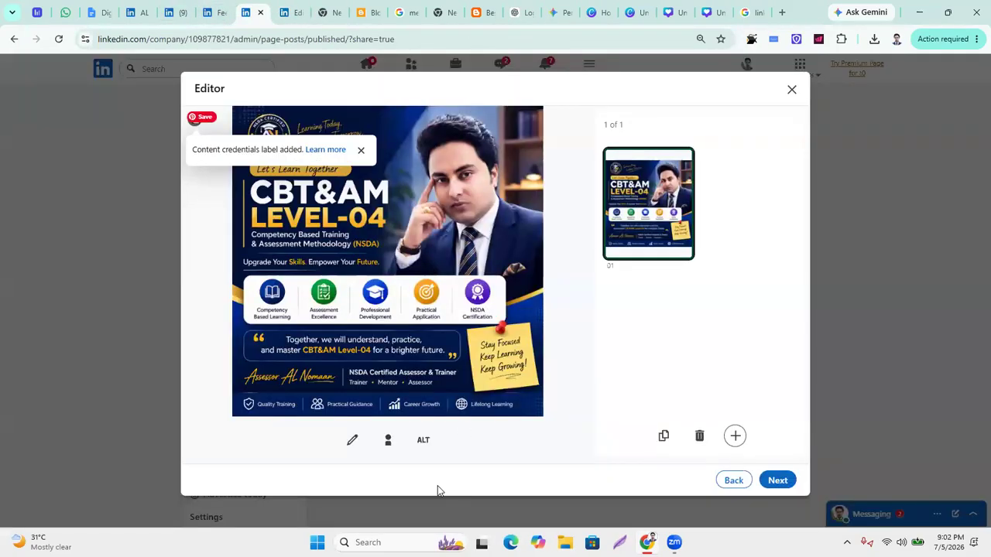
left_click(777, 479)
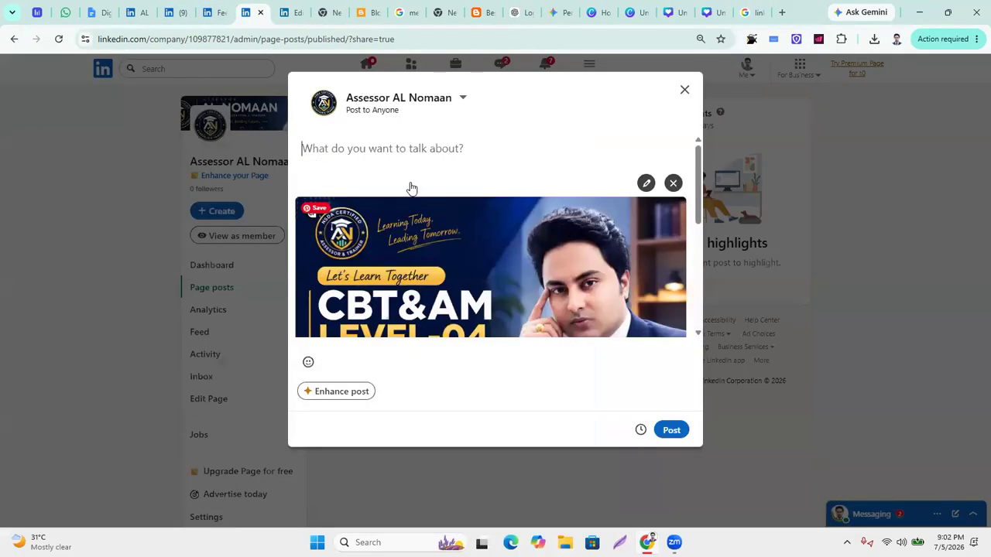
key("ctrl+v")
scroll(438, 219, "up", 10)
scroll(438, 219, "down", 5)
scroll(438, 219, "down", 5)
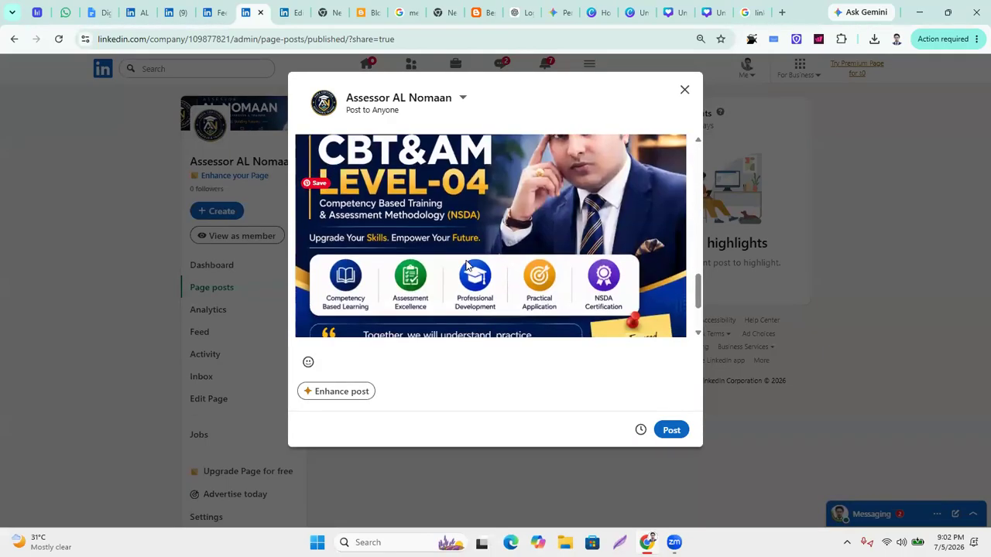
left_click(670, 429)
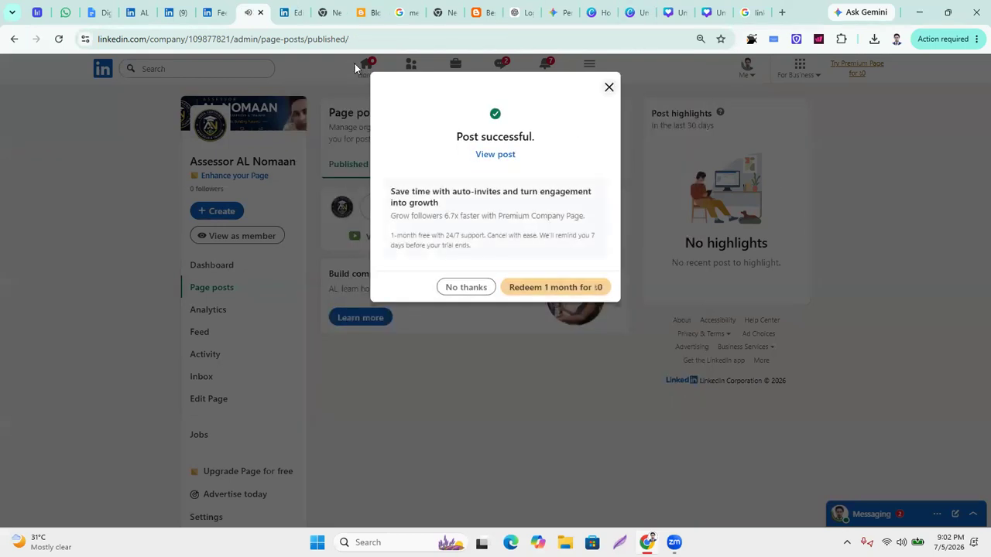
Dismiss the upsell popup and expand the new post's full Bengali caption.
left_click(474, 291)
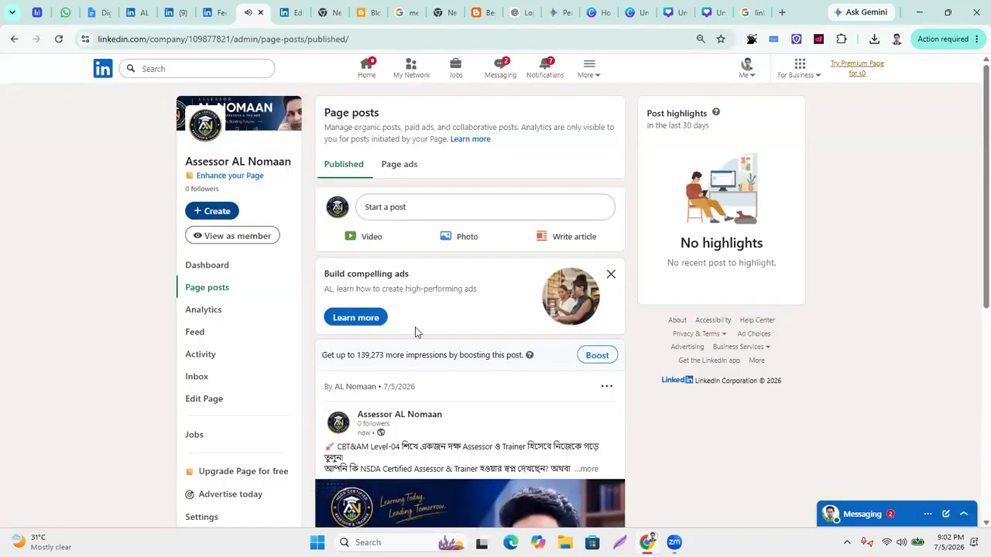
scroll(414, 332, "down", 3)
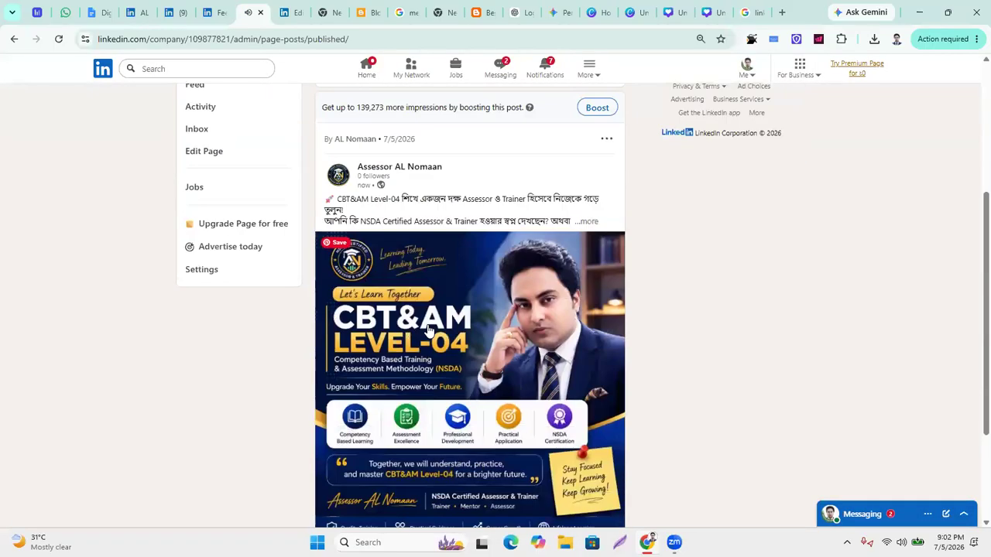
left_click(585, 222)
scroll(473, 296, "down", 6)
scroll(293, 141, "up", 4)
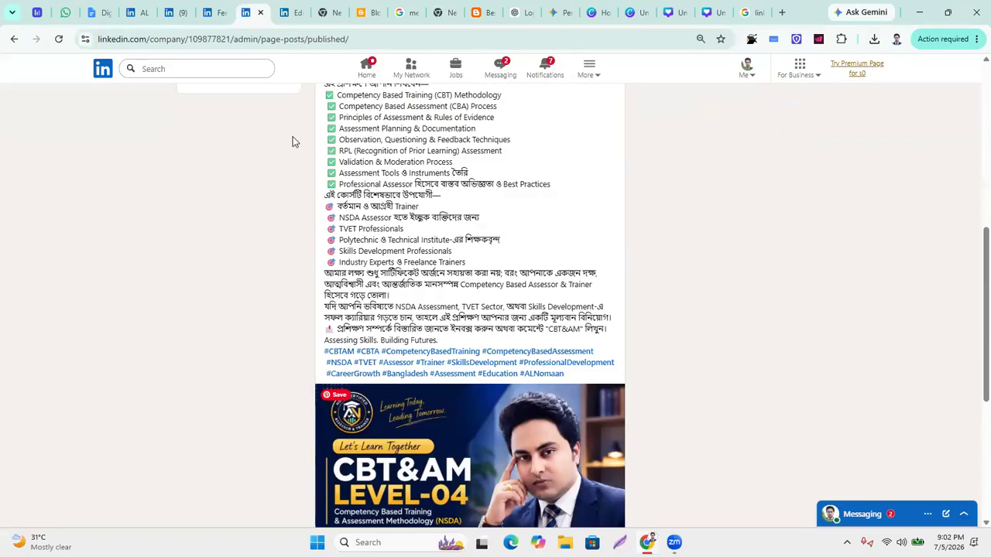
scroll(418, 248, "up", 3)
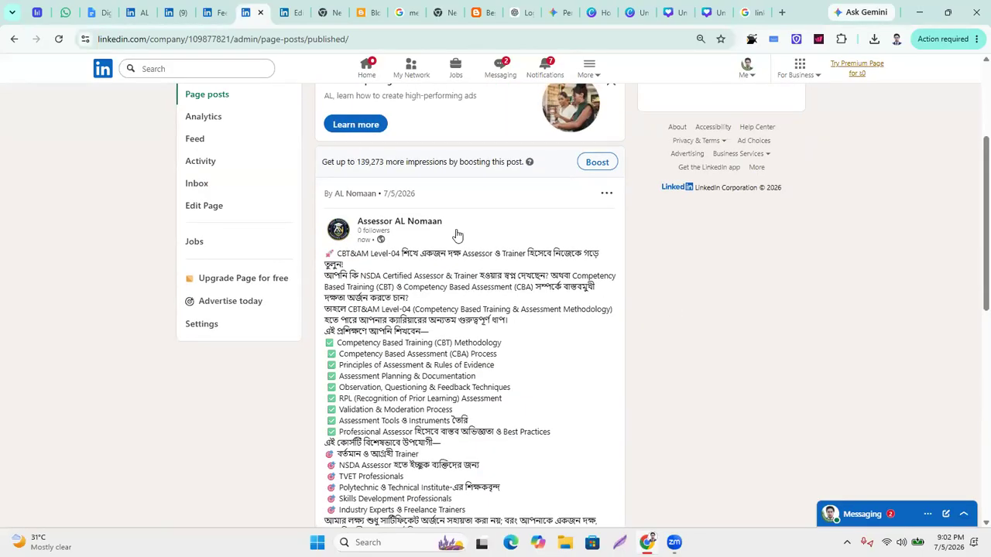
Finish reviewing the caption and hashtags, then go to the page's admin dashboard.
scroll(457, 235, "down", 5)
scroll(605, 429, "down", 2)
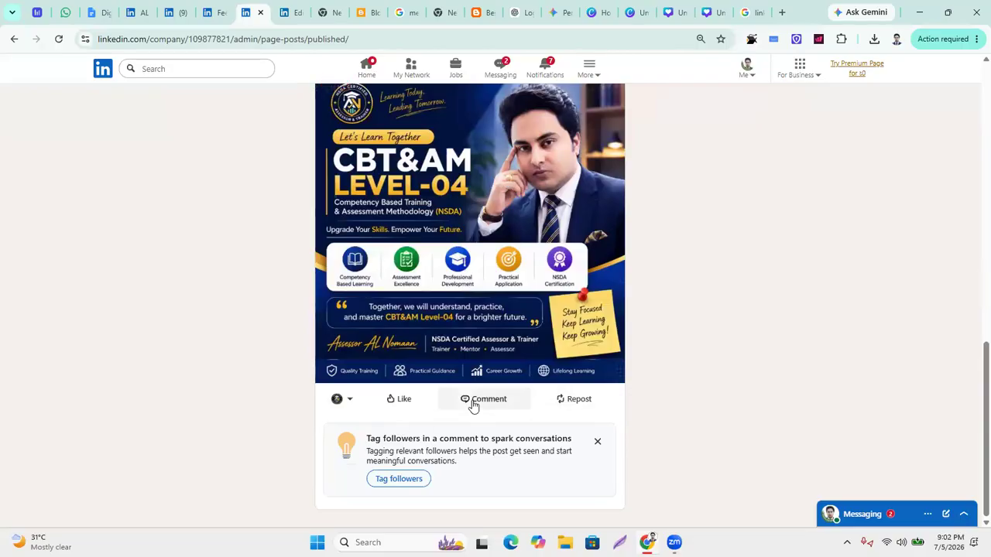
scroll(354, 166, "up", 3)
scroll(455, 298, "up", 4)
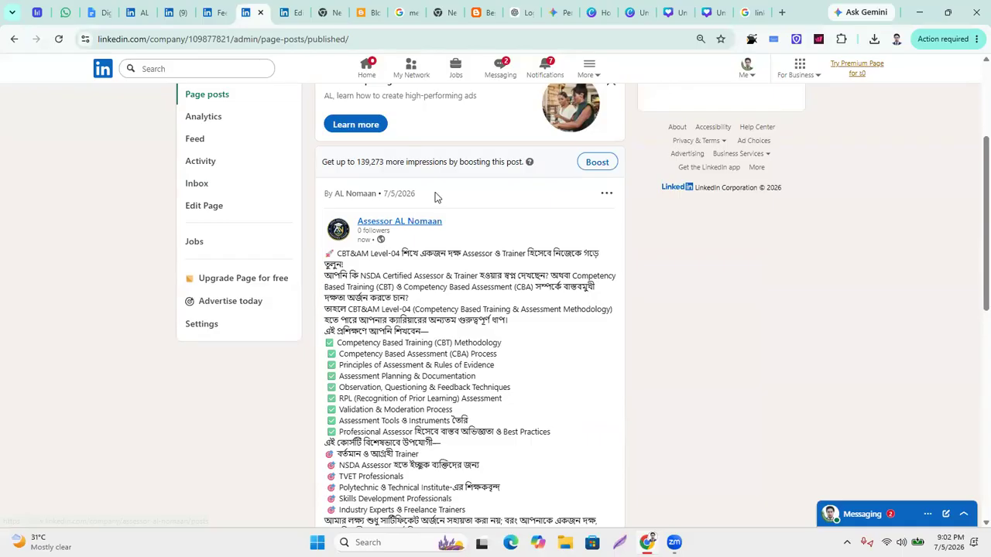
left_click(426, 221)
scroll(513, 278, "down", 1)
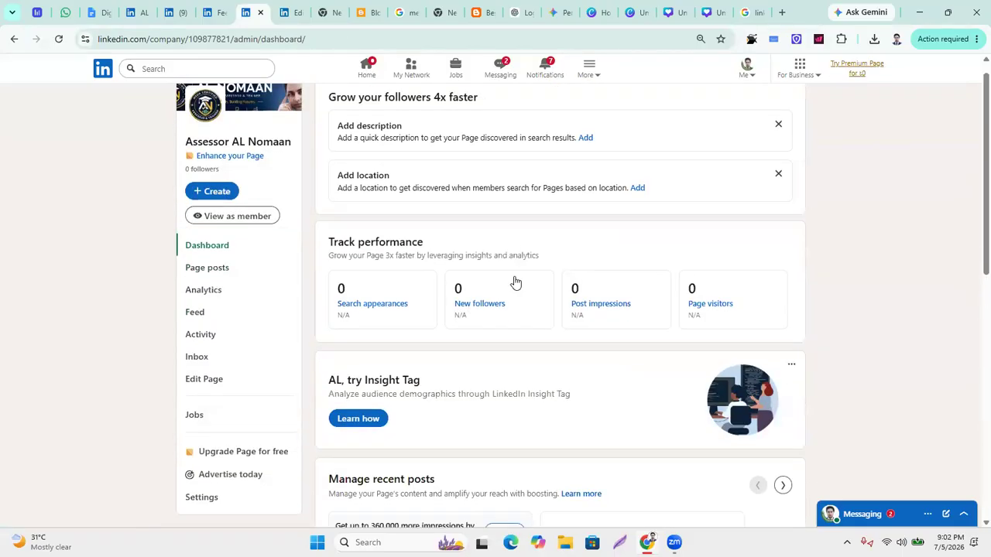
scroll(516, 282, "down", 7)
scroll(518, 283, "up", 3)
left_click(333, 290)
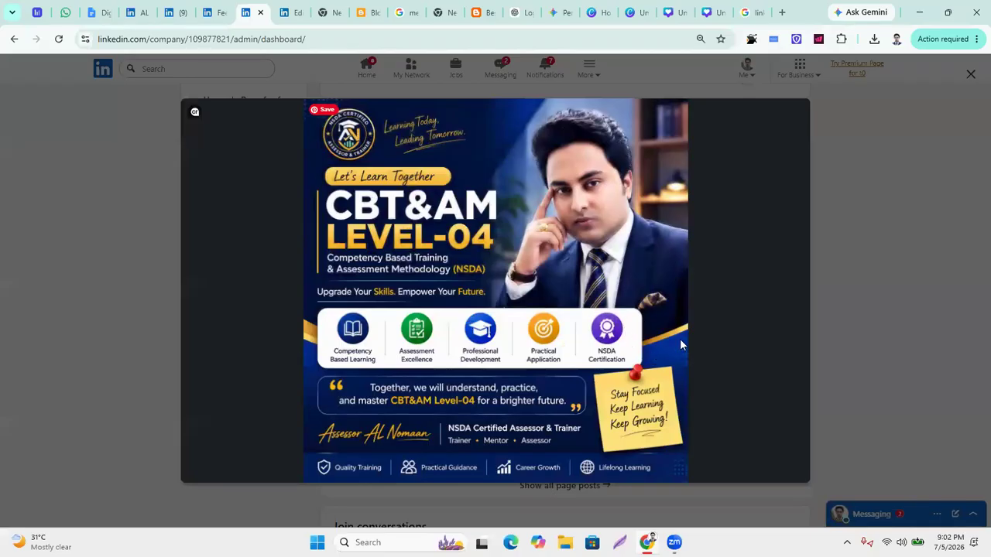
key("Escape")
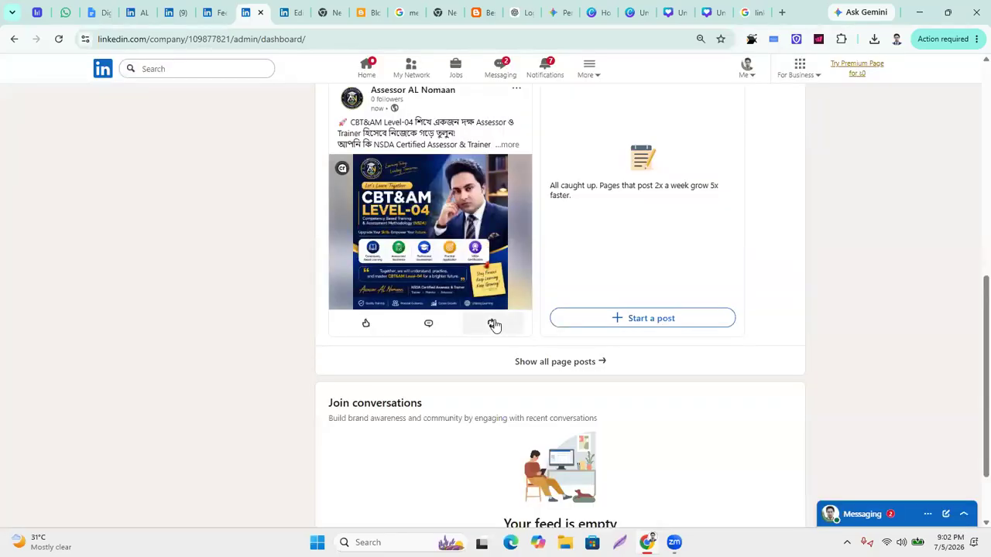
left_click(492, 325)
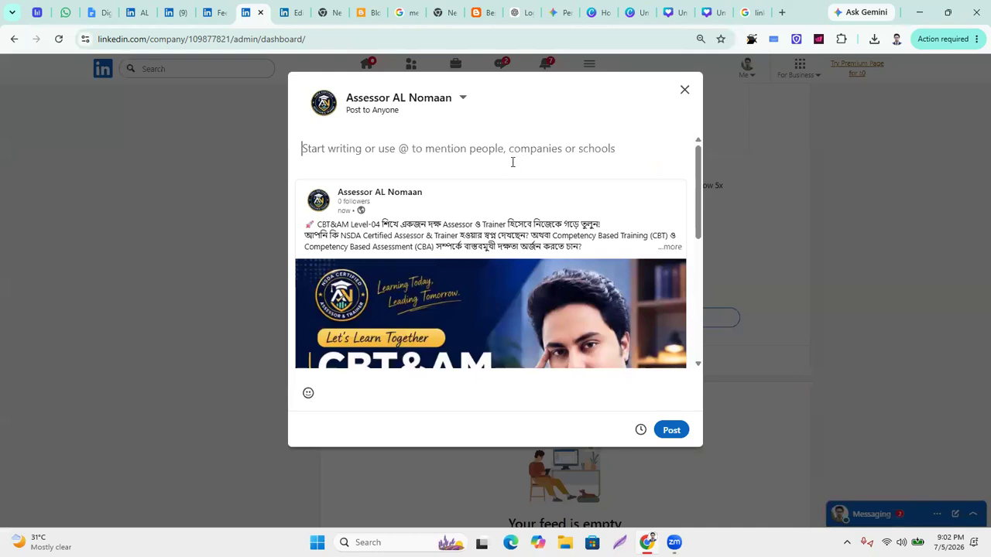
left_click(684, 90)
left_click(553, 256)
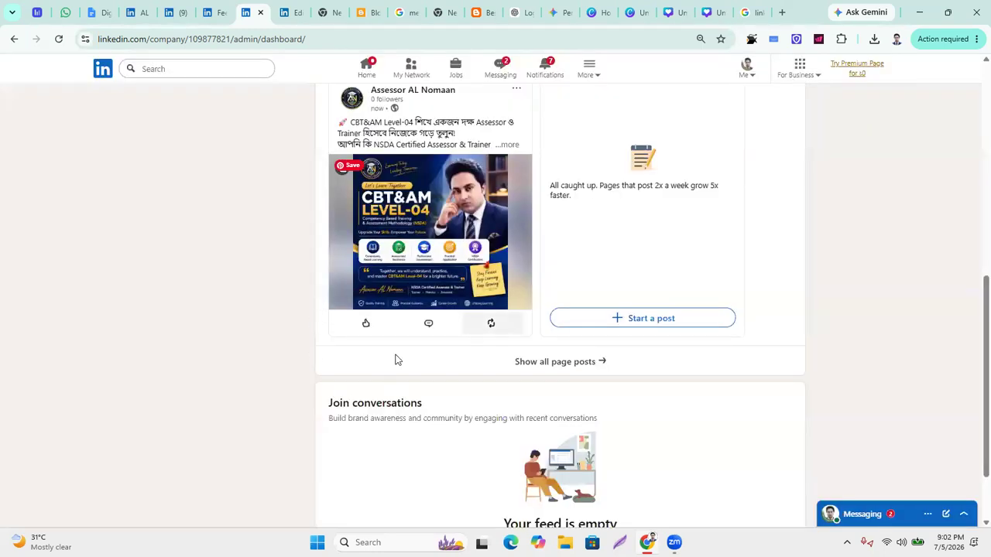
left_click(398, 92)
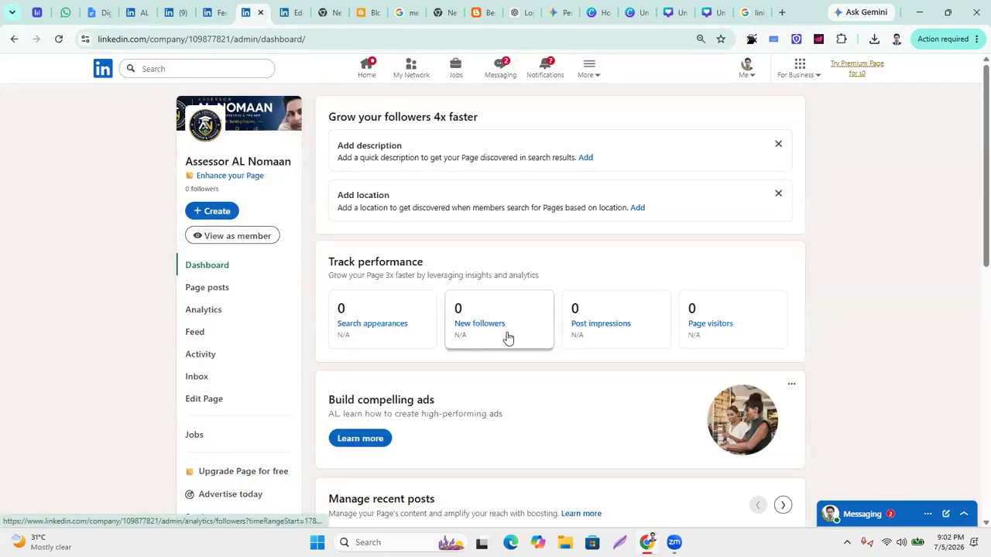
scroll(510, 344, "down", 7)
scroll(510, 344, "up", 1)
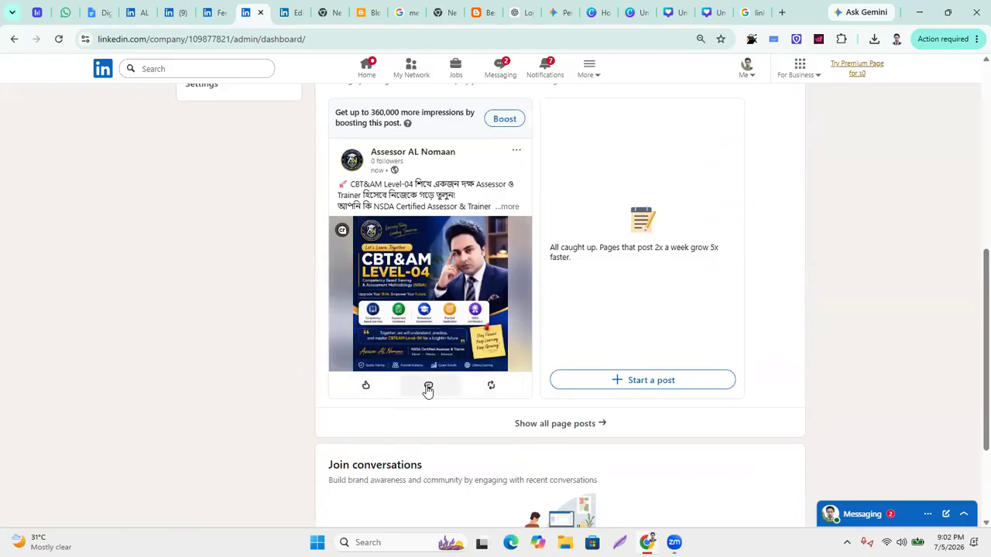
Open the published CBT&AM Level-04 post on its own page and scroll through it.
left_click(505, 226)
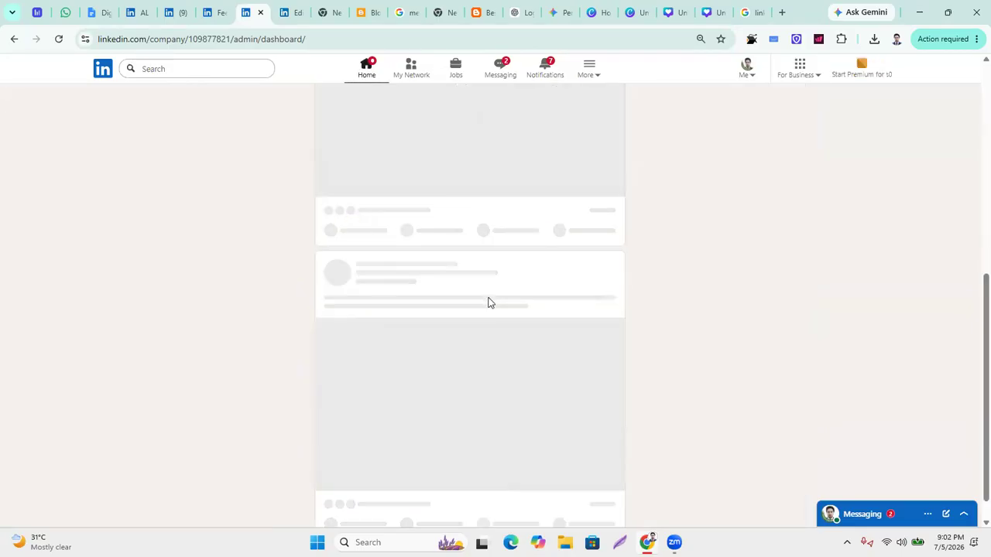
scroll(491, 299, "down", 5)
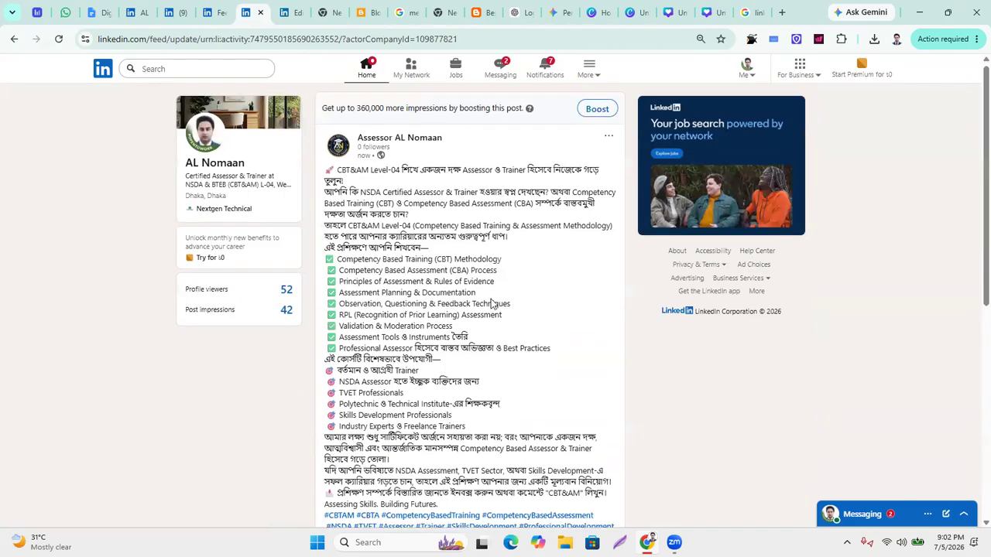
scroll(492, 308, "down", 1)
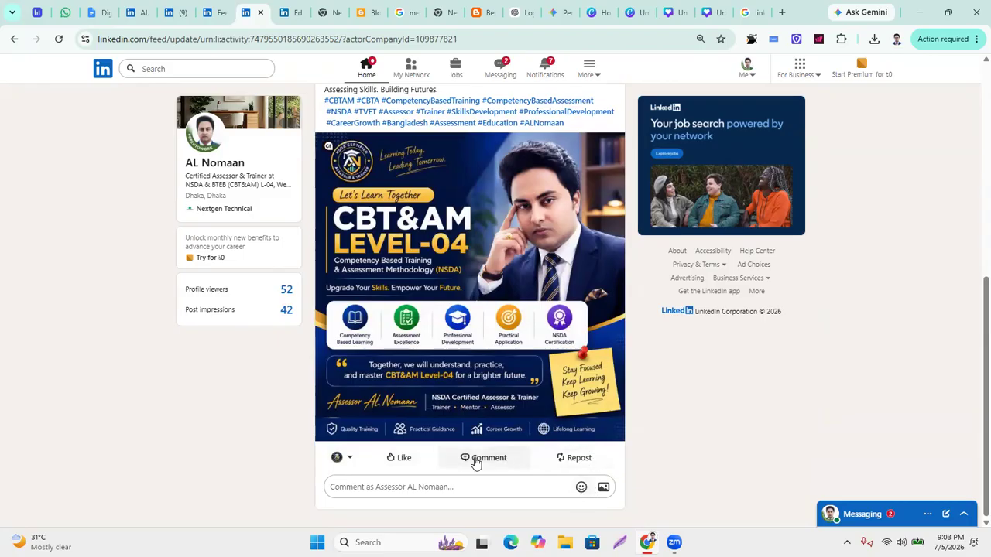
Check which account comments and reacts on the post, closing the chooser unchanged.
left_click(348, 459)
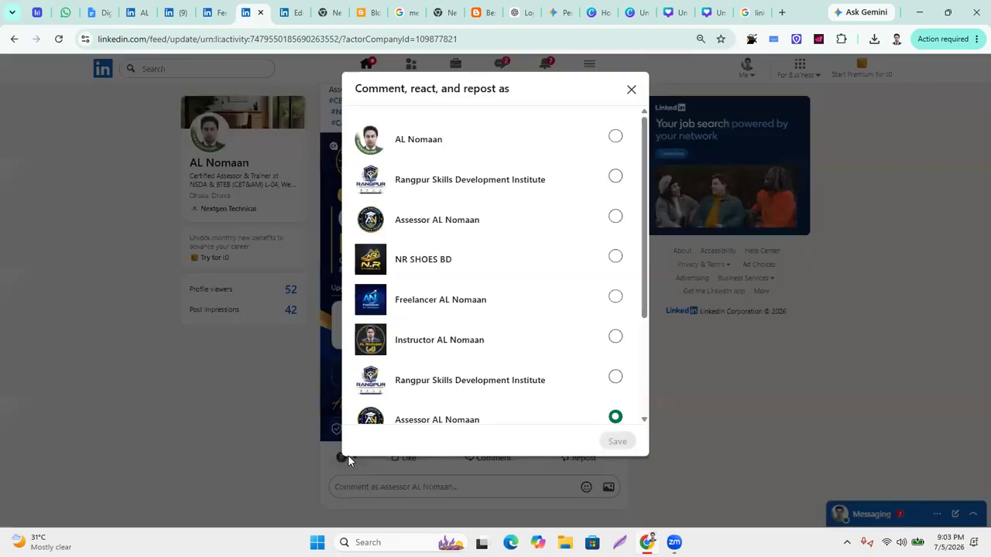
left_click(250, 432)
scroll(544, 429, "up", 5)
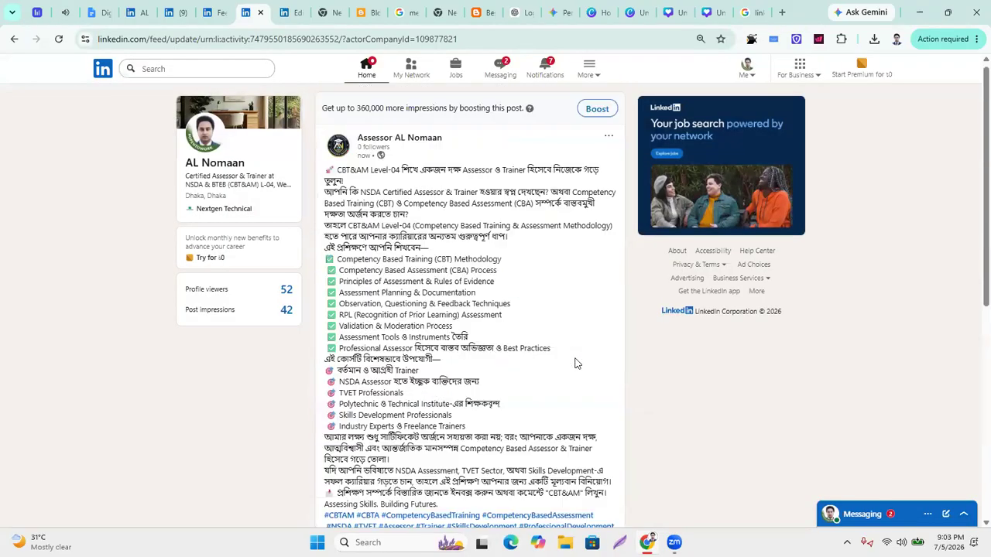
Copy the CBT&AM Level-04 post's link via its options menu, then close the menu.
left_click(609, 142)
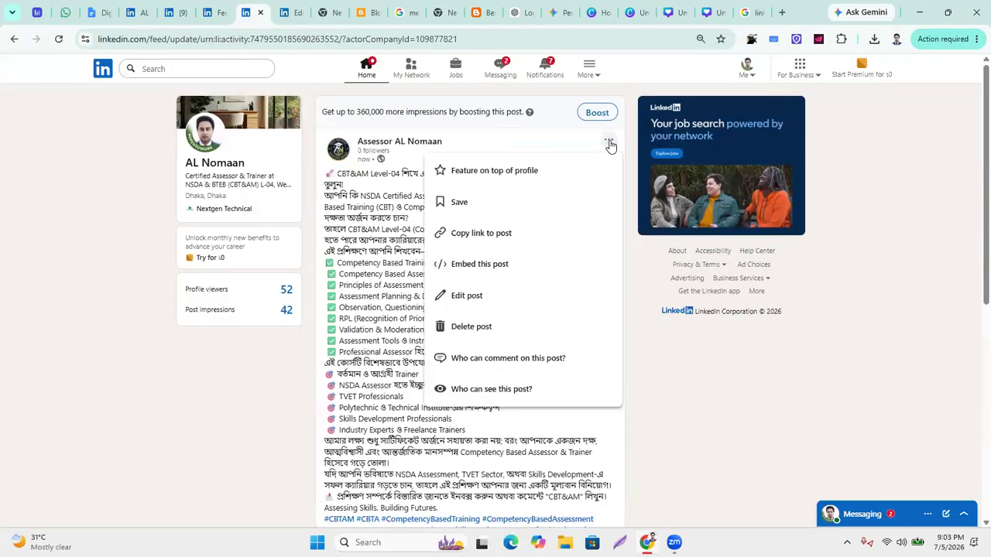
left_click(490, 240)
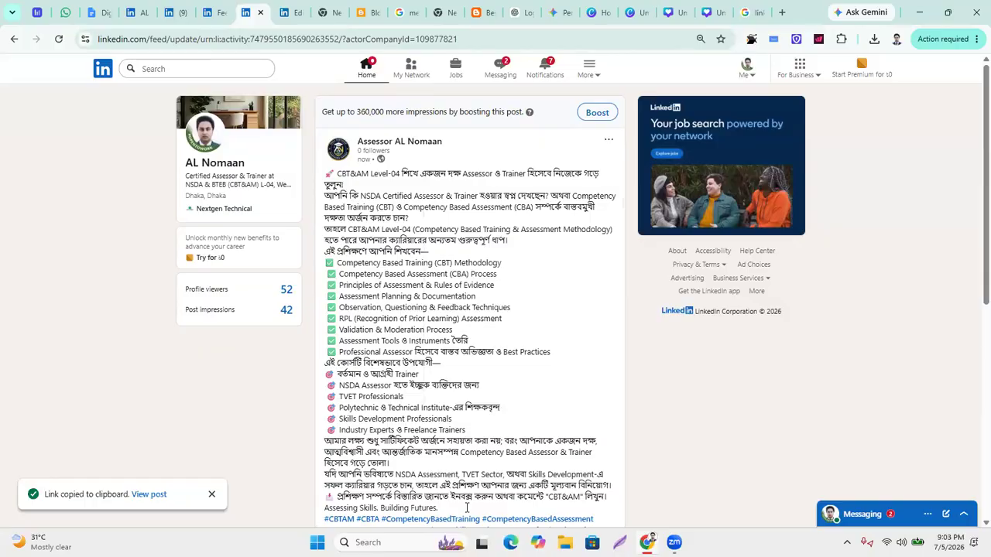
left_click(718, 292)
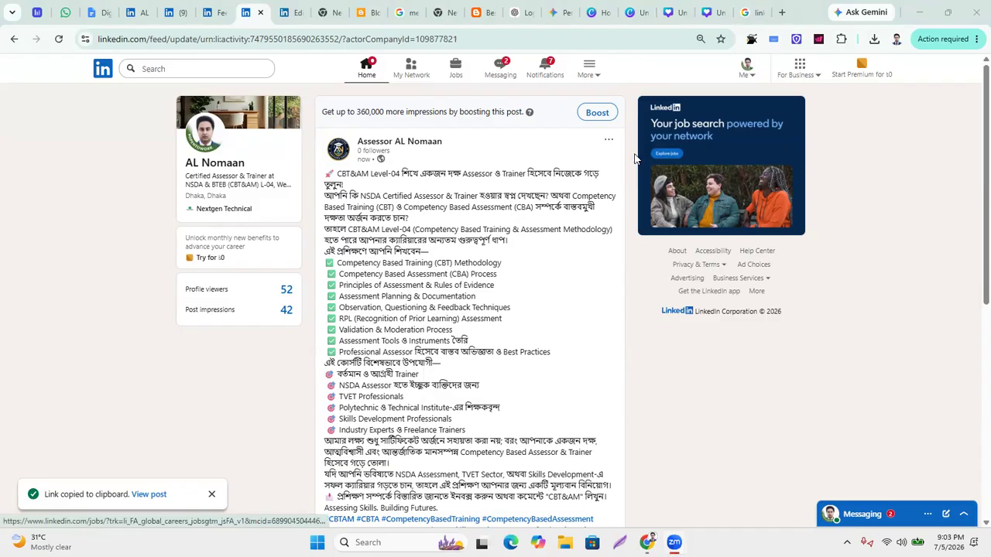
left_click(608, 143)
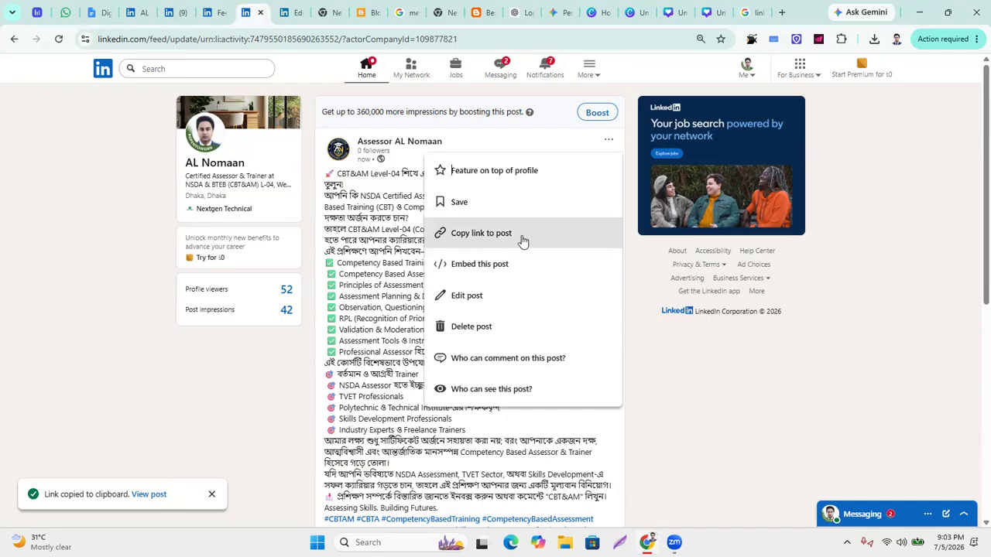
left_click(737, 406)
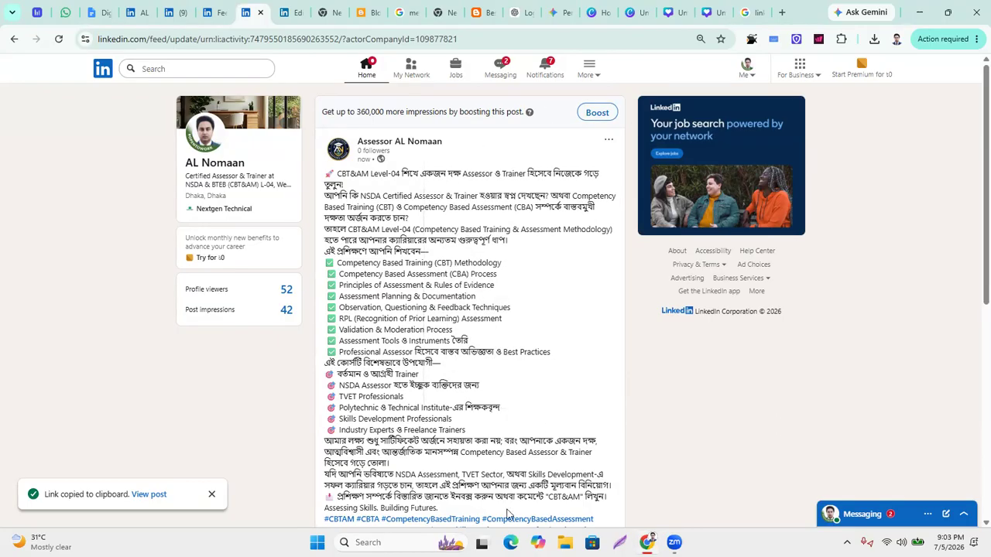